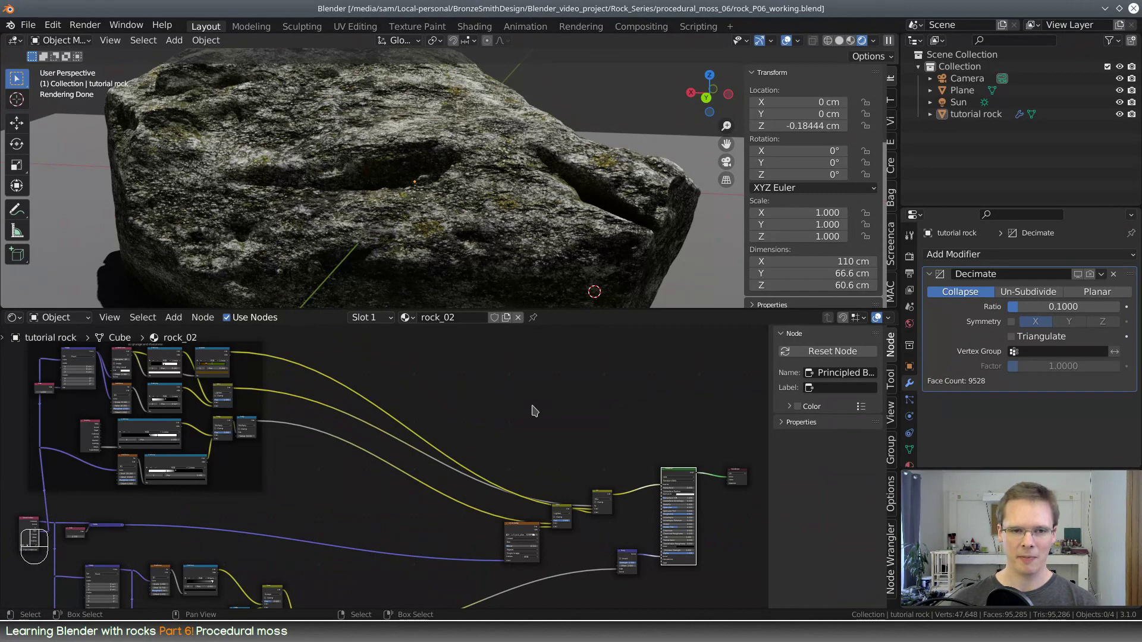
Examine the tutorial rock's rendered material from several sides and distances
{"action": "middle_click_drag", "start_coordinate": [534, 410], "coordinate": [560, 433]}
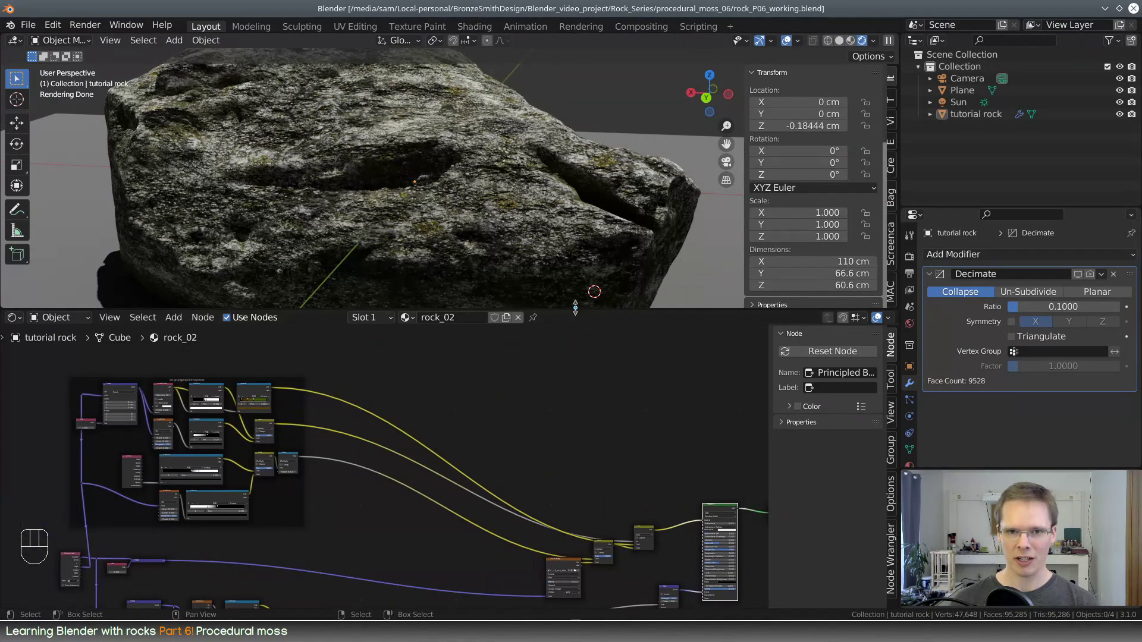
{"action": "left_click_drag", "start_coordinate": [575, 308], "coordinate": [575, 433]}
{"action": "middle_click_drag", "start_coordinate": [535, 297], "coordinate": [520, 244]}
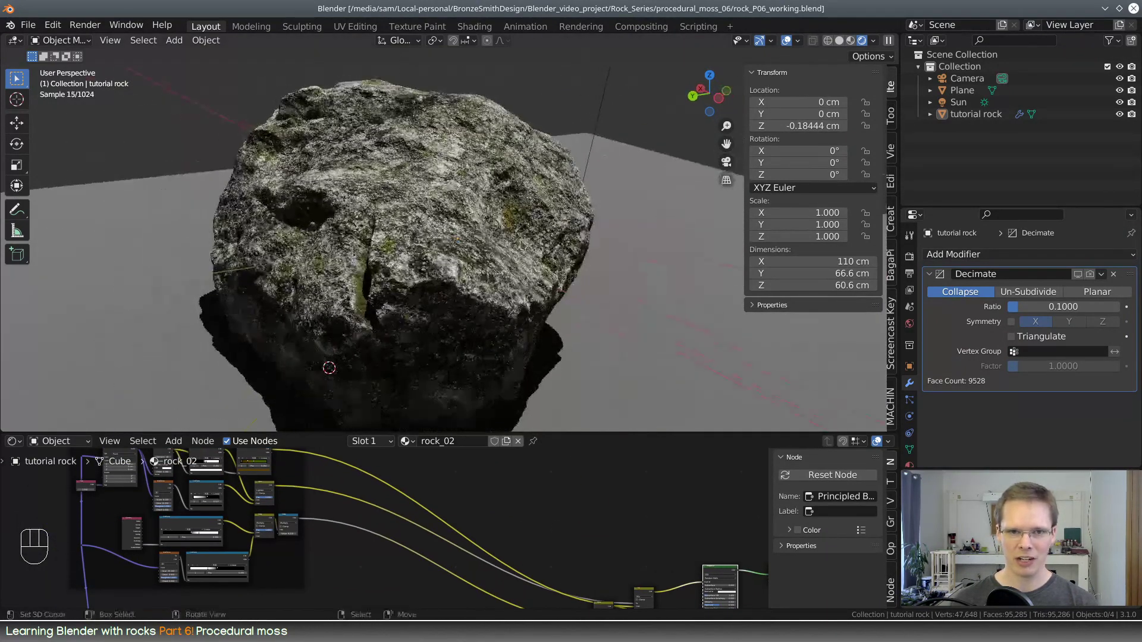
{"action": "middle_click_drag", "start_coordinate": [383, 311], "coordinate": [355, 191]}
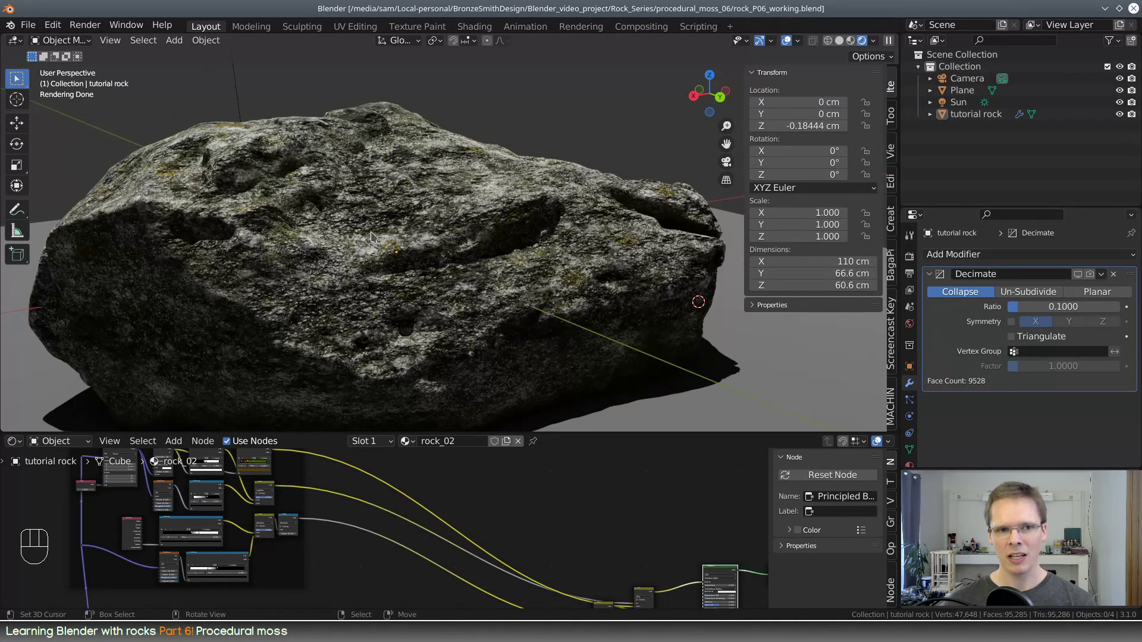
{"action": "middle_click_drag", "start_coordinate": [367, 278], "coordinate": [613, 250]}
{"action": "middle_click_drag", "start_coordinate": [395, 247], "coordinate": [436, 255]}
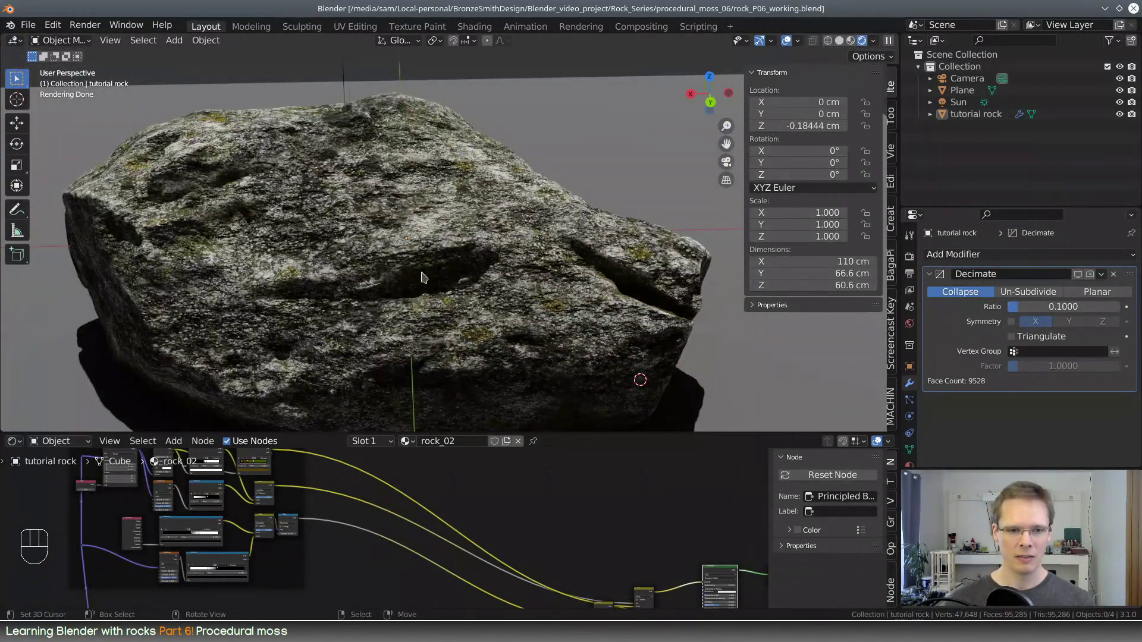
{"action": "left_click_drag", "start_coordinate": [547, 432], "coordinate": [548, 378]}
{"action": "scroll", "coordinate": [533, 297], "scroll_direction": "down", "scroll_amount": 3}
{"action": "middle_click_drag", "start_coordinate": [531, 275], "coordinate": [553, 275]}
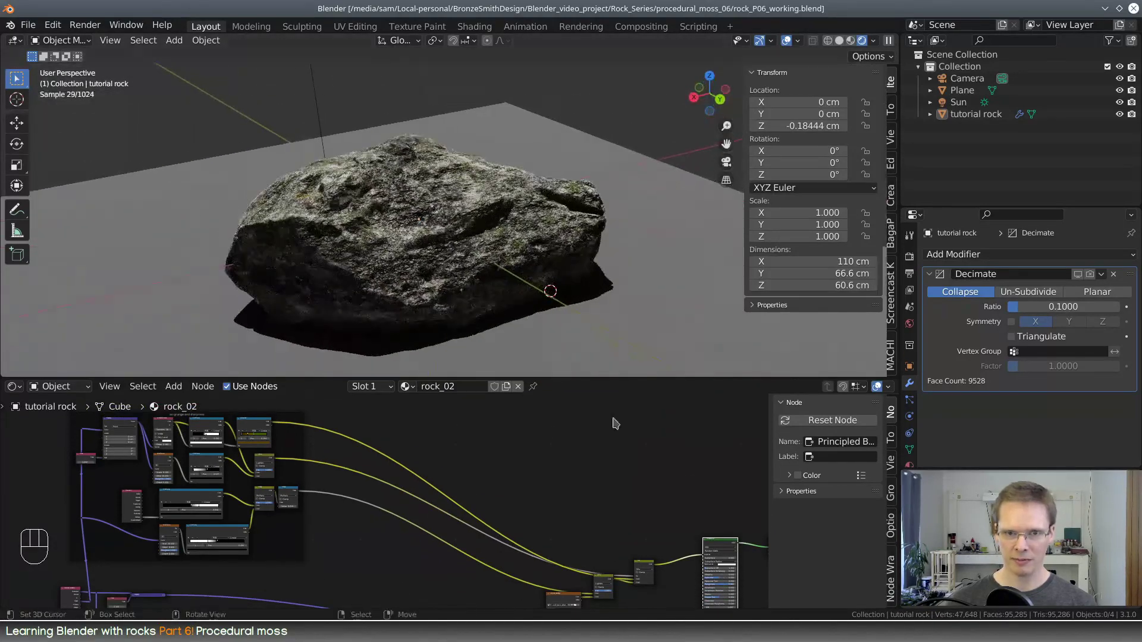
Connect the Geometry node's Normal output directly to the Principled BSDF's Base Color
{"action": "middle_click_drag", "start_coordinate": [650, 521], "coordinate": [576, 481]}
{"action": "left_click_drag", "start_coordinate": [585, 378], "coordinate": [585, 285]}
{"action": "scroll", "coordinate": [505, 419], "scroll_direction": "up", "scroll_amount": 4}
{"action": "middle_click_drag", "start_coordinate": [504, 410], "coordinate": [686, 485]}
{"action": "scroll", "coordinate": [410, 375], "scroll_direction": "up", "scroll_amount": 1}
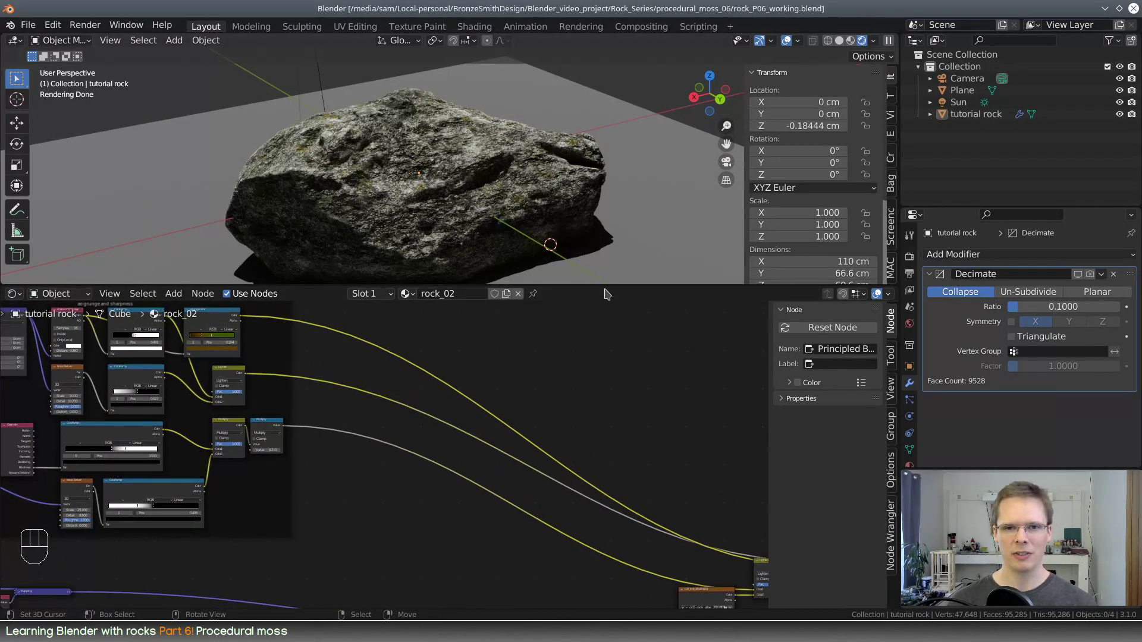
{"action": "left_click_drag", "start_coordinate": [603, 284], "coordinate": [603, 353]}
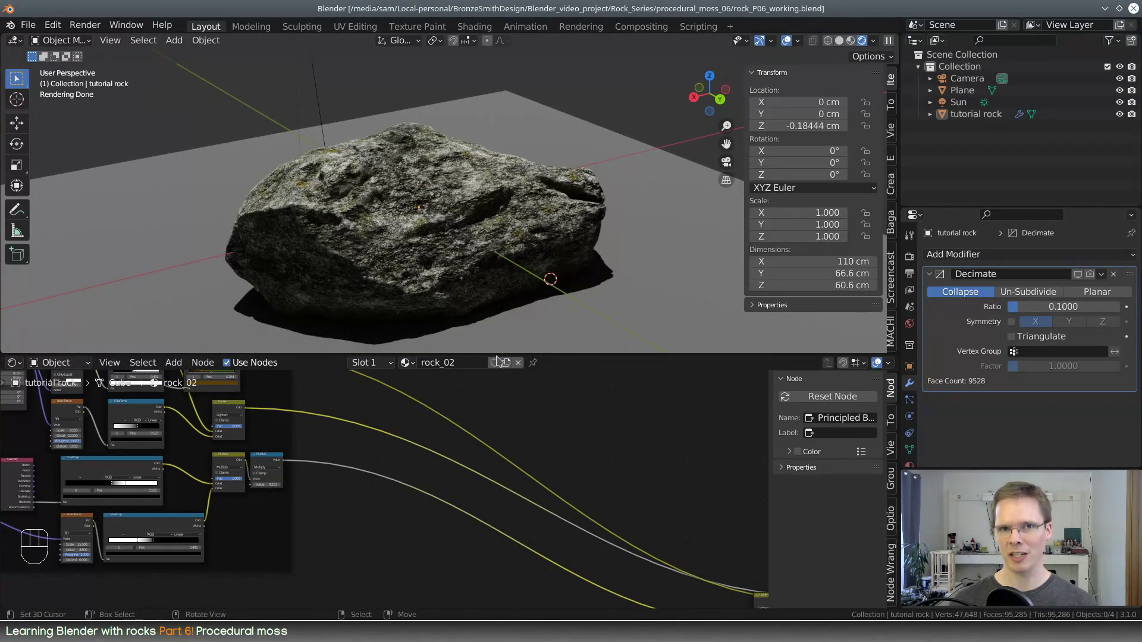
{"action": "scroll", "coordinate": [505, 499], "scroll_direction": "up", "scroll_amount": 4}
{"action": "middle_click_drag", "start_coordinate": [505, 509], "coordinate": [695, 477]}
{"action": "scroll", "coordinate": [215, 553], "scroll_direction": "up", "scroll_amount": 4}
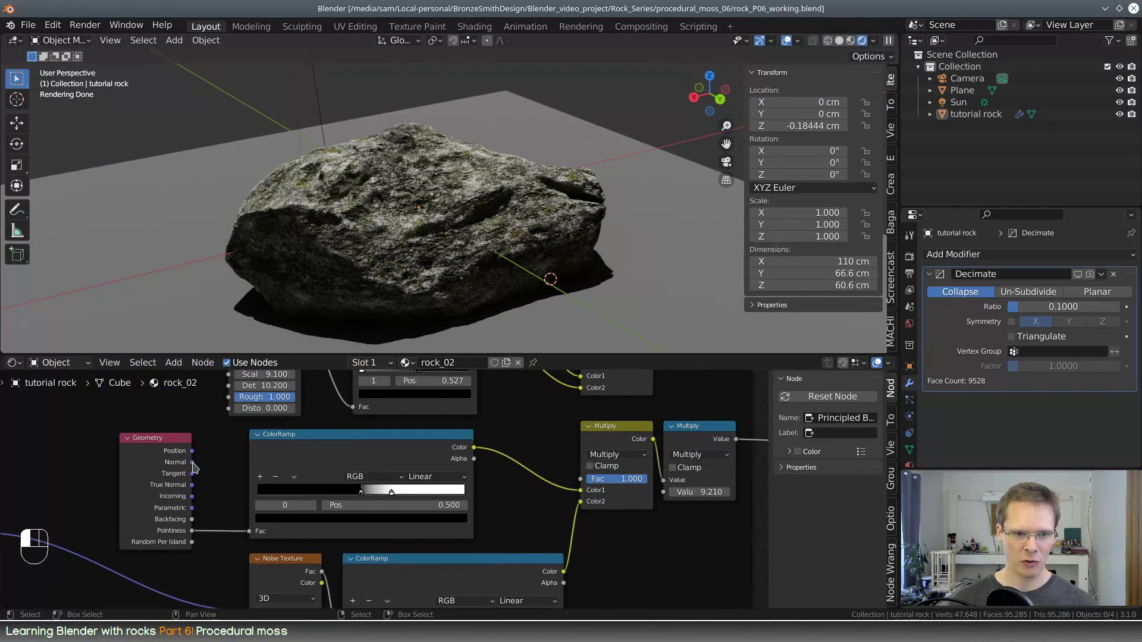
{"action": "left_click_drag", "start_coordinate": [192, 464], "coordinate": [214, 457]}
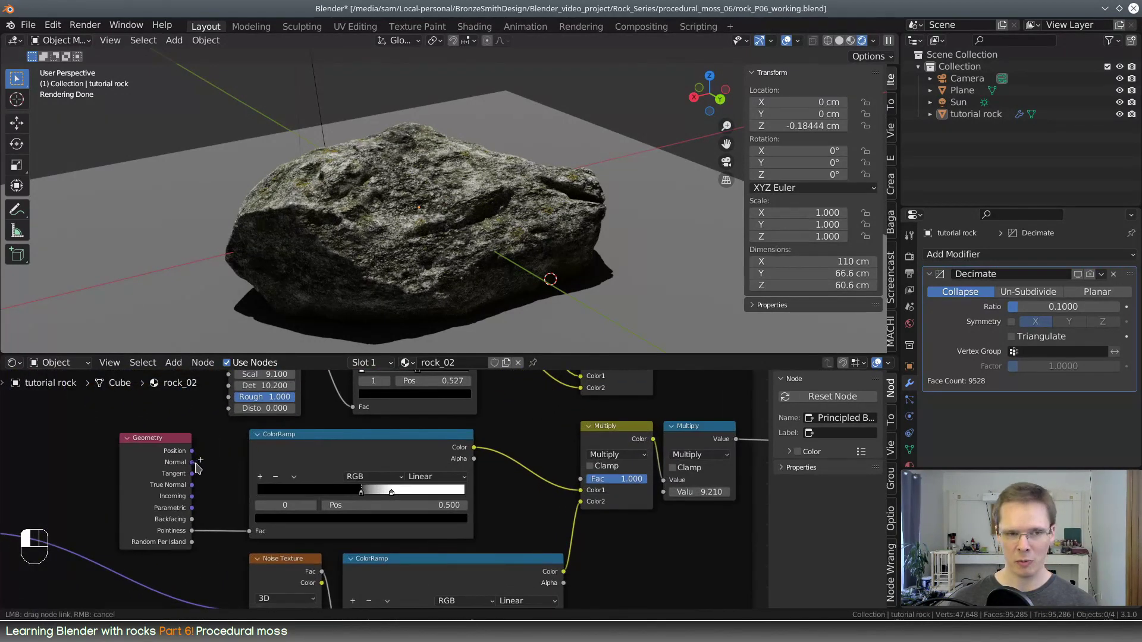
{"action": "left_click_drag", "start_coordinate": [167, 436], "coordinate": [555, 423]}
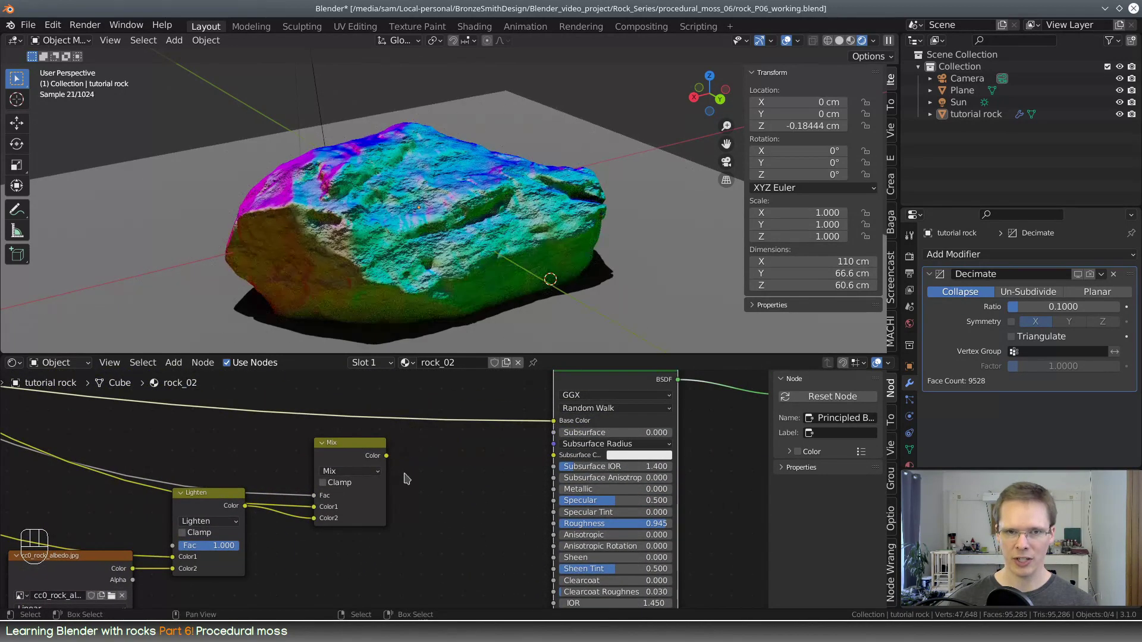
Inspect how the normal colours are distributed over the rock's differently facing sides
{"action": "scroll", "coordinate": [384, 416], "scroll_direction": "down", "scroll_amount": 3}
{"action": "left_click_drag", "start_coordinate": [317, 354], "coordinate": [317, 281]}
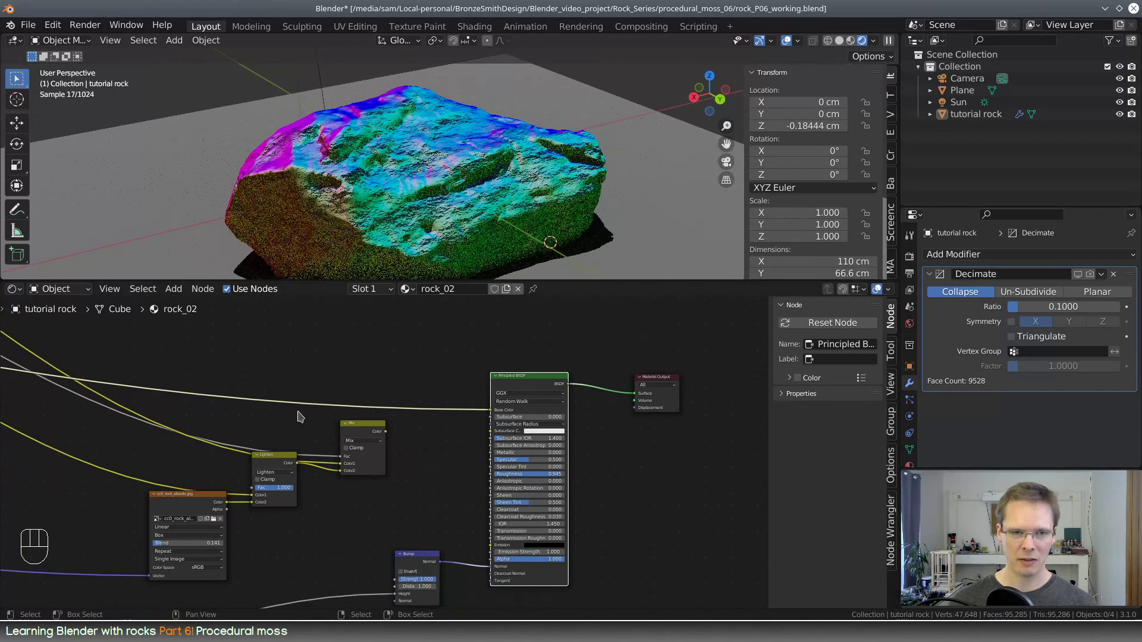
{"action": "middle_click_drag", "start_coordinate": [163, 424], "coordinate": [623, 466]}
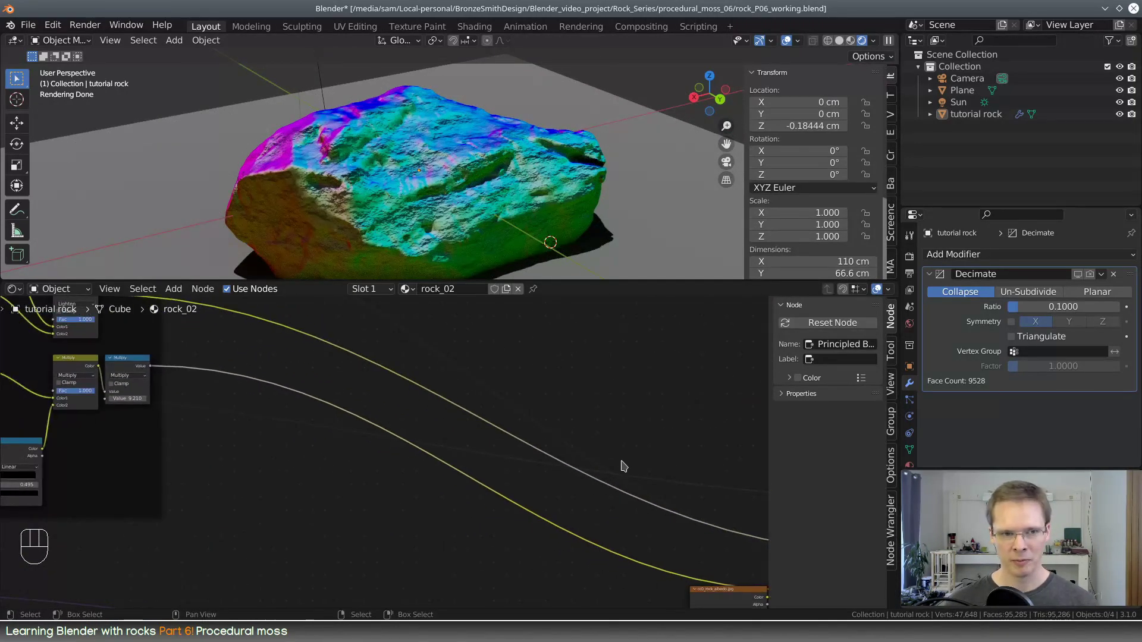
{"action": "middle_click_drag", "start_coordinate": [417, 179], "coordinate": [504, 185]}
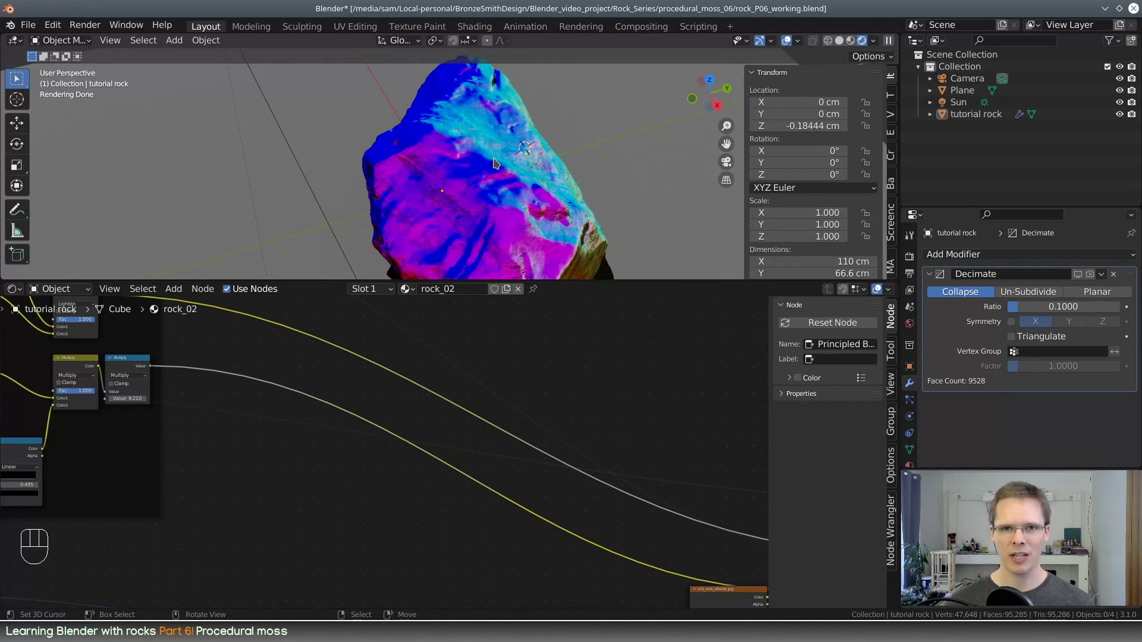
{"action": "middle_click_drag", "start_coordinate": [490, 164], "coordinate": [517, 177]}
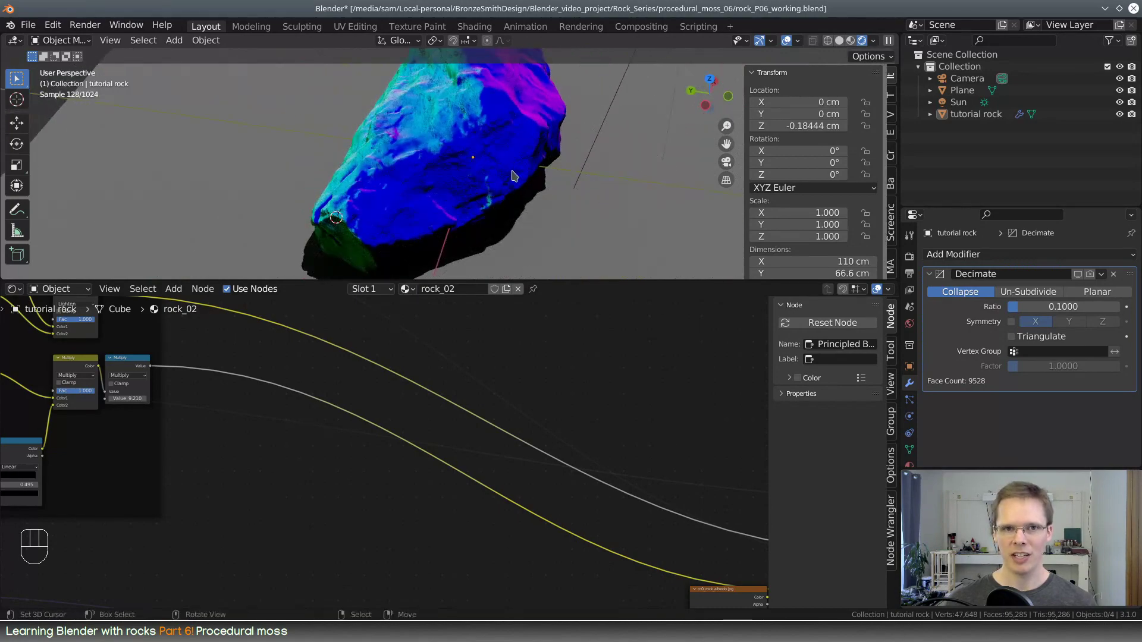
{"action": "middle_click_drag", "start_coordinate": [420, 180], "coordinate": [470, 209]}
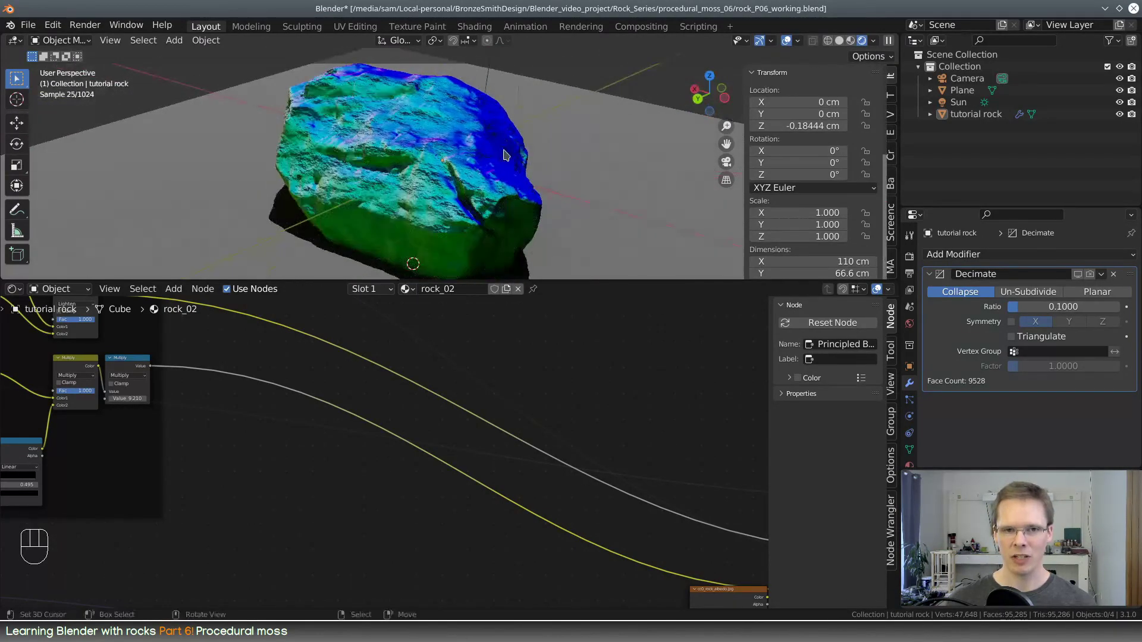
Add a Separate RGB node and insert it into the link between the Geometry Normal output and the Base Color
{"action": "middle_click_drag", "start_coordinate": [320, 500], "coordinate": [333, 503]}
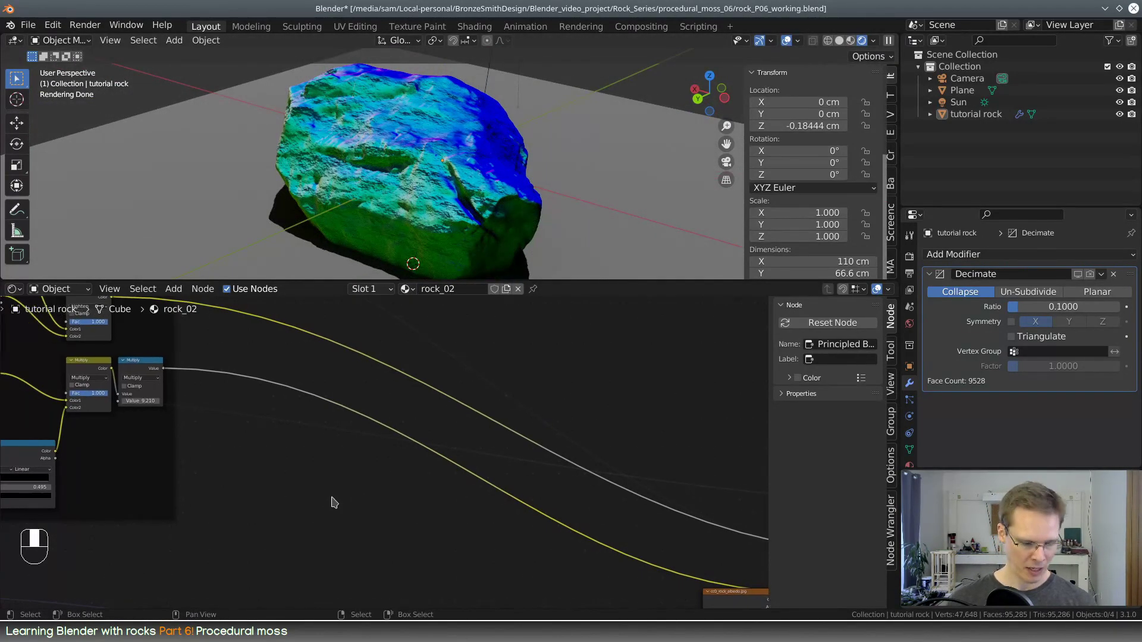
{"action": "key", "text": "shift+a"}
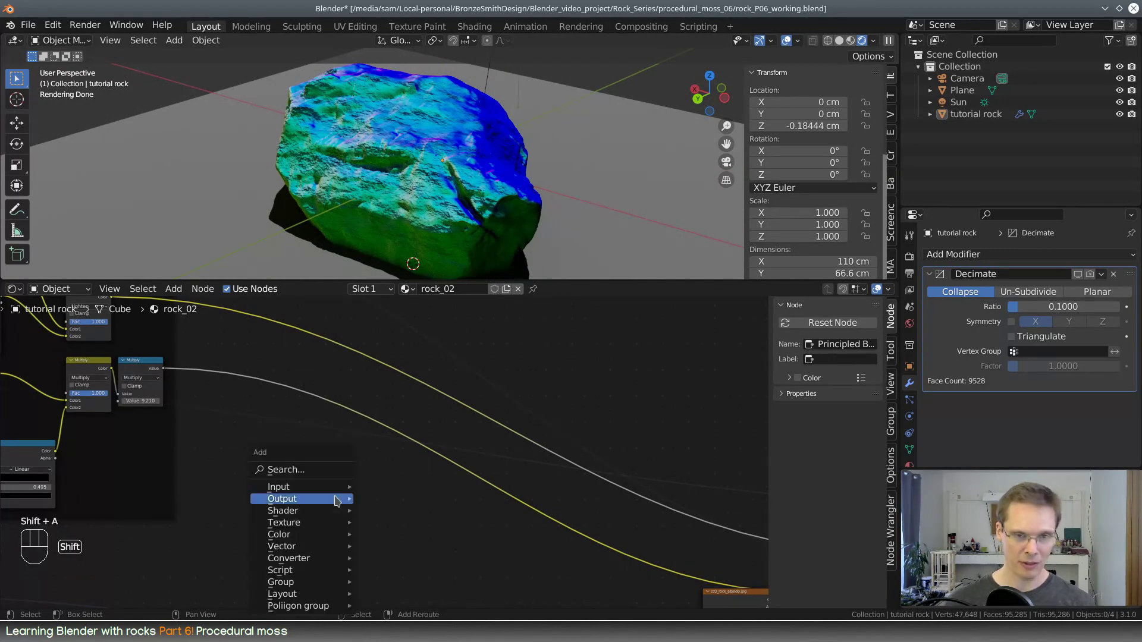
{"action": "left_click", "coordinate": [333, 471]}
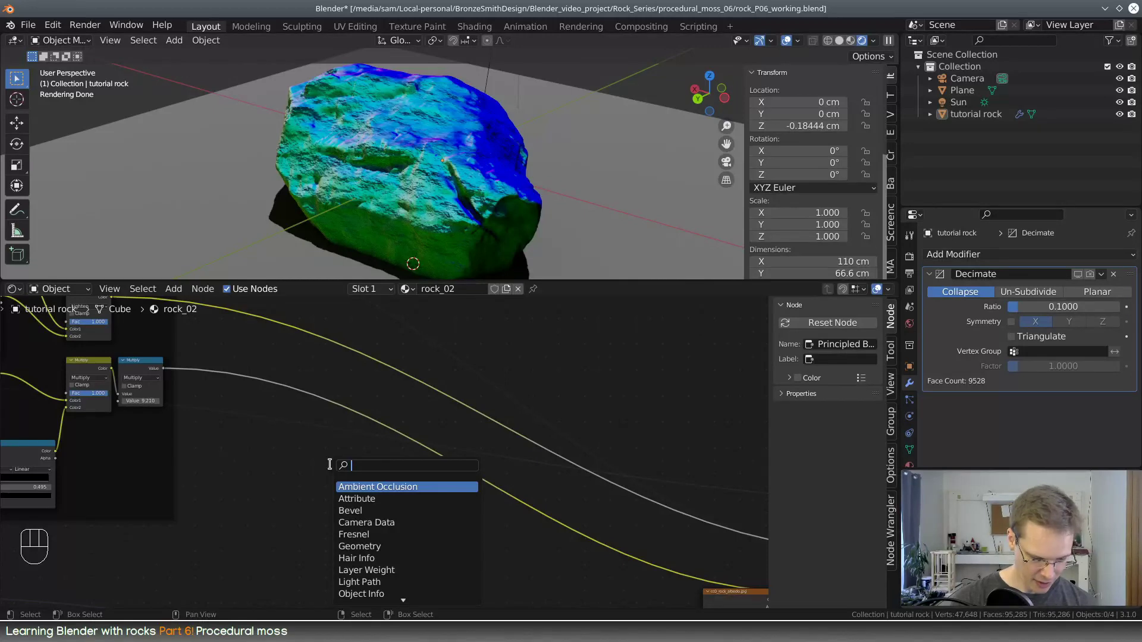
{"action": "type", "text": "seperate"}
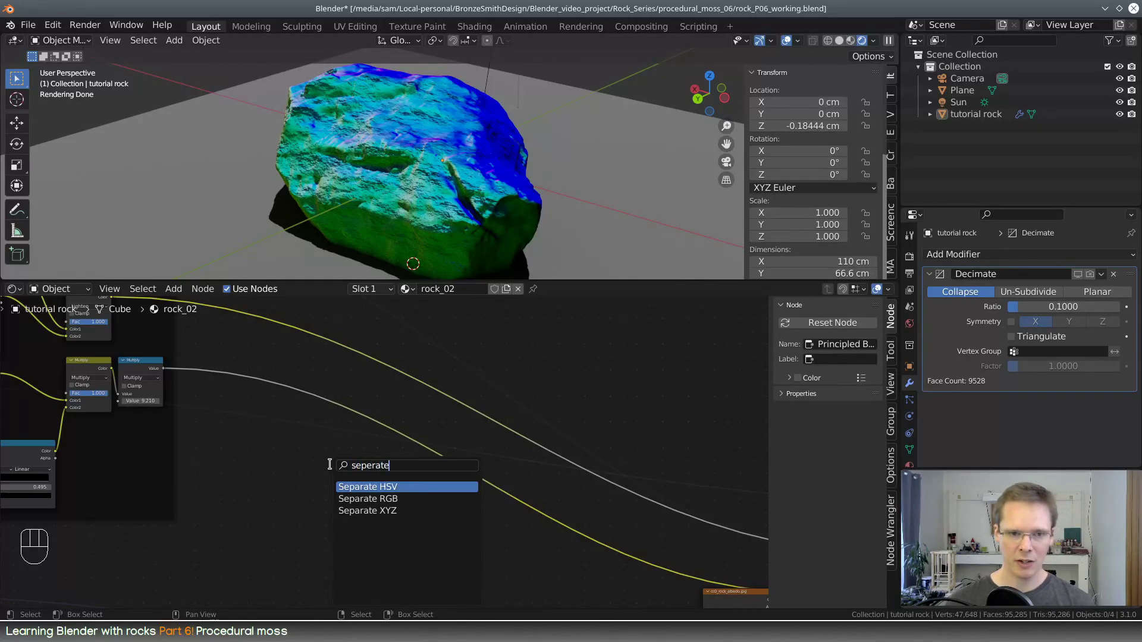
{"action": "left_click", "coordinate": [367, 498]}
{"action": "left_click", "coordinate": [276, 467]}
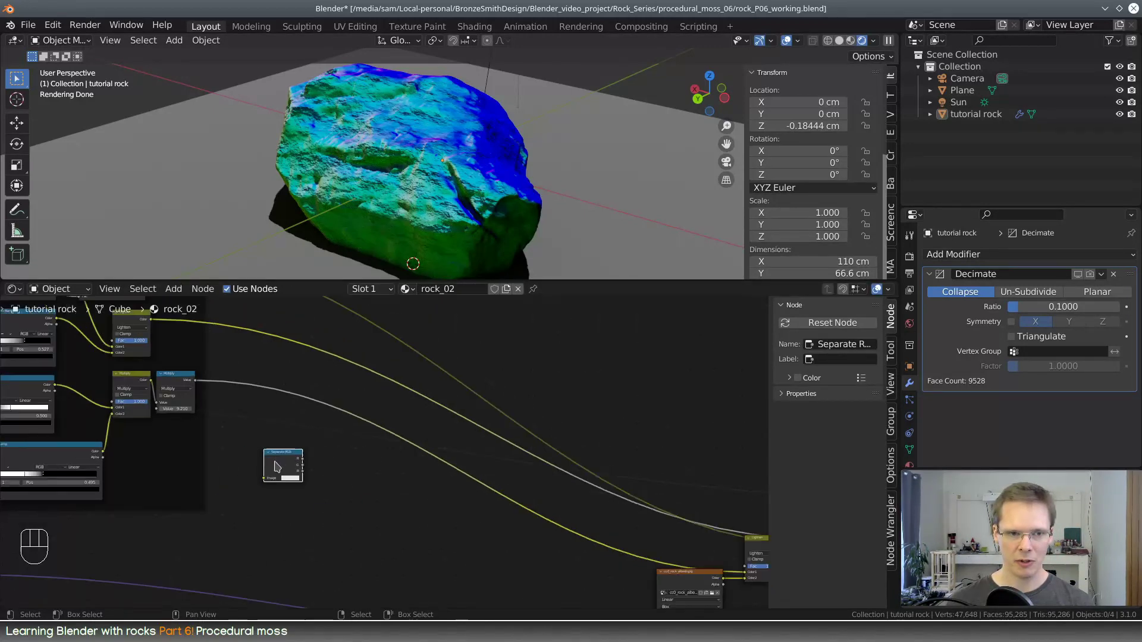
{"action": "scroll", "coordinate": [276, 465], "scroll_direction": "down", "scroll_amount": 1}
{"action": "middle_click_drag", "start_coordinate": [245, 472], "coordinate": [346, 477]}
{"action": "left_click_drag", "start_coordinate": [384, 453], "coordinate": [391, 503]}
{"action": "left_click", "coordinate": [389, 457]}
Preview the Separate RGB node's G output on the Base Color and replace it with the B output
{"action": "middle_click_drag", "start_coordinate": [596, 552], "coordinate": [724, 502]}
{"action": "scroll", "coordinate": [535, 488], "scroll_direction": "up", "scroll_amount": 2}
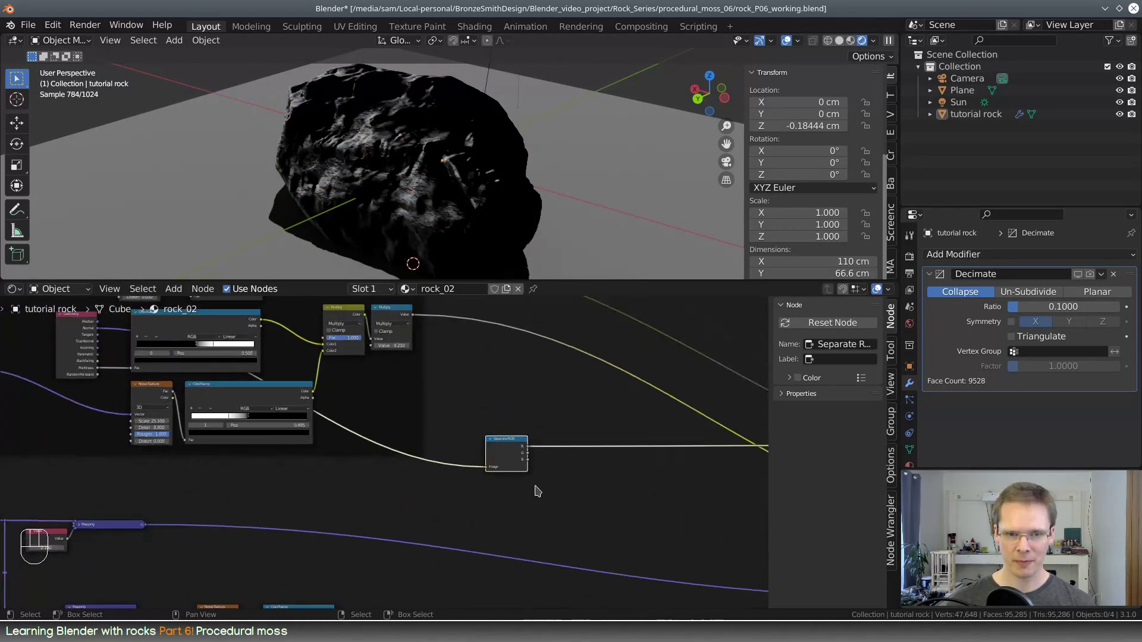
{"action": "scroll", "coordinate": [535, 488], "scroll_direction": "up", "scroll_amount": 3}
{"action": "middle_click_drag", "start_coordinate": [653, 486], "coordinate": [363, 489]}
{"action": "middle_click_drag", "start_coordinate": [410, 172], "coordinate": [505, 186]}
{"action": "scroll", "coordinate": [503, 188], "scroll_direction": "down", "scroll_amount": 5}
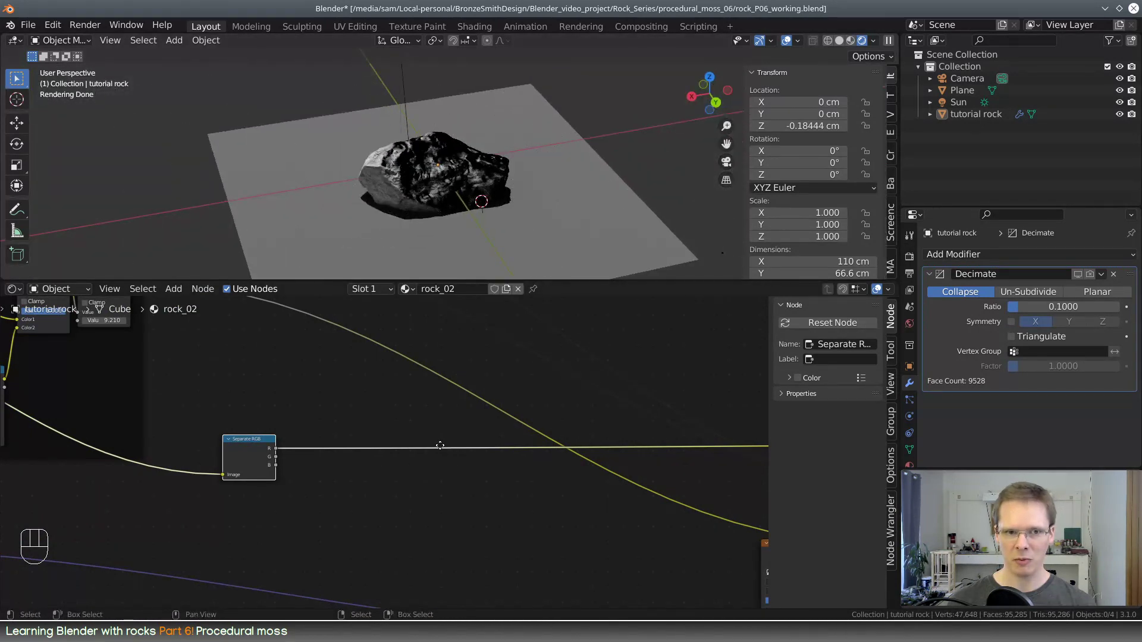
{"action": "middle_click_drag", "start_coordinate": [441, 446], "coordinate": [94, 473]}
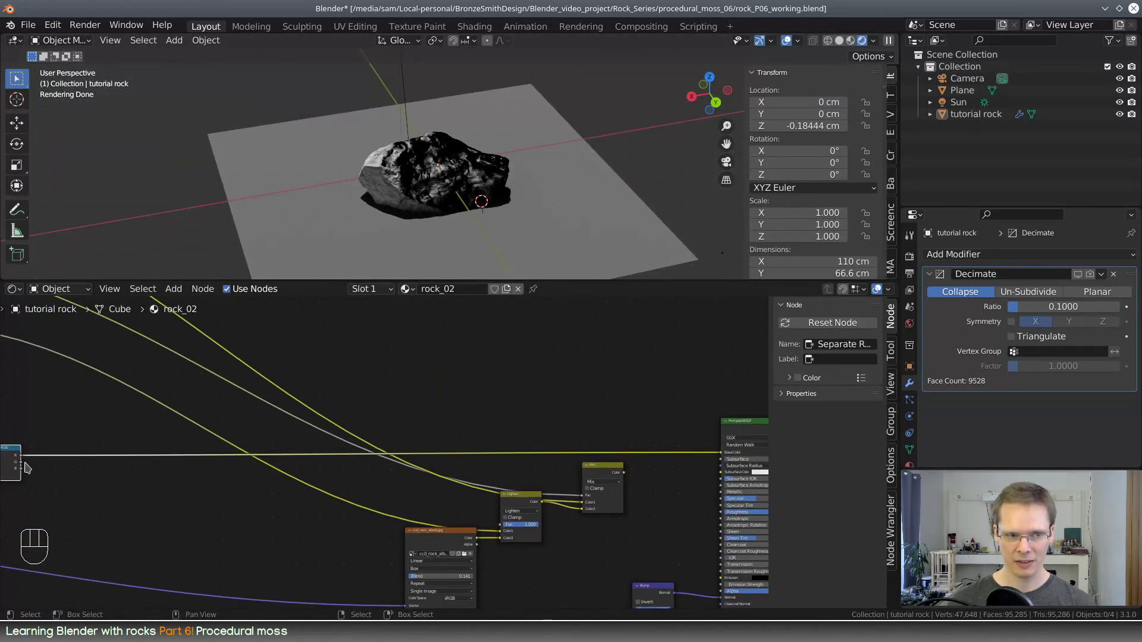
{"action": "left_click_drag", "start_coordinate": [21, 462], "coordinate": [722, 453]}
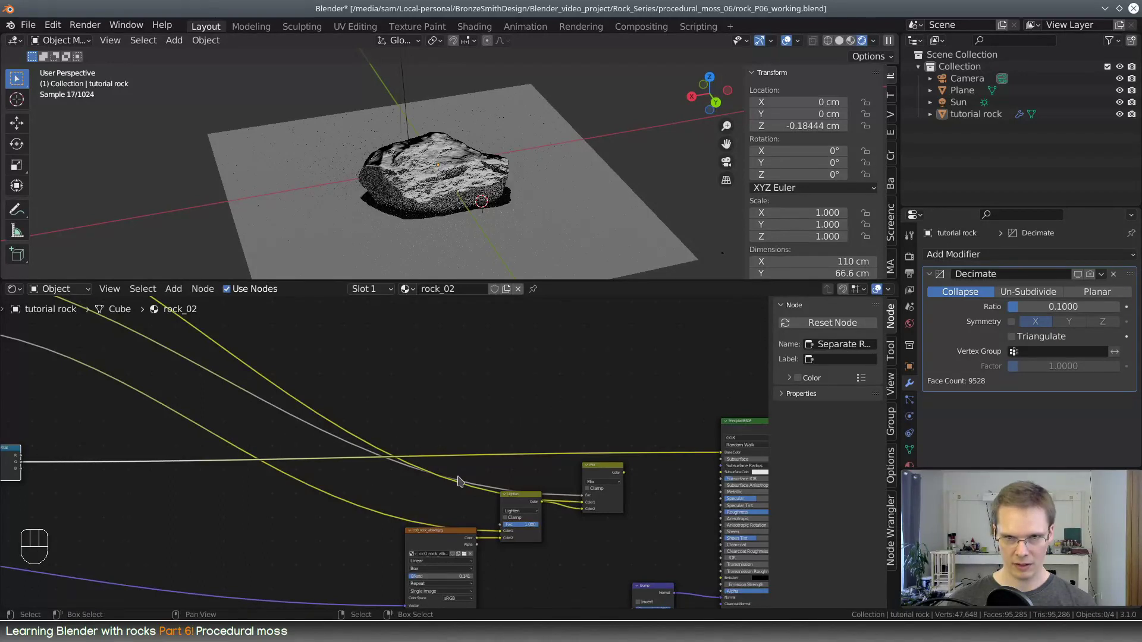
{"action": "left_click_drag", "start_coordinate": [22, 474], "coordinate": [721, 453]}
Inspect the blue normal channel on the rock from several angles
{"action": "middle_click_drag", "start_coordinate": [397, 463], "coordinate": [625, 447]}
{"action": "middle_click_drag", "start_coordinate": [500, 164], "coordinate": [526, 151]}
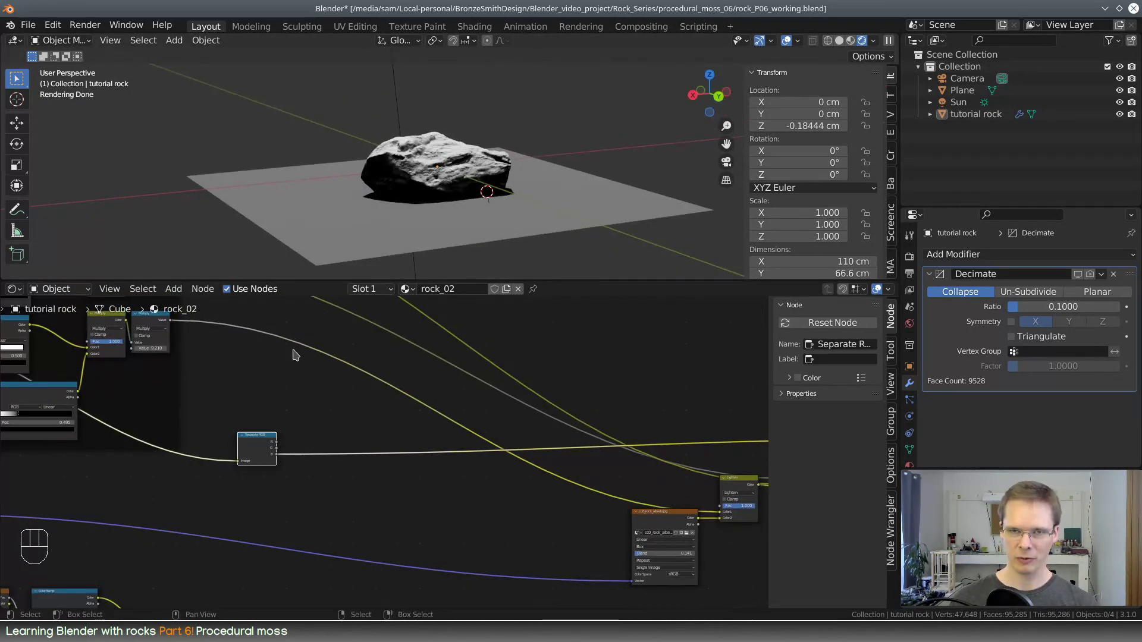
{"action": "scroll", "coordinate": [361, 481], "scroll_direction": "up", "scroll_amount": 5}
{"action": "middle_click_drag", "start_coordinate": [353, 478], "coordinate": [441, 486]}
{"action": "left_click_drag", "start_coordinate": [305, 441], "coordinate": [244, 407]}
{"action": "scroll", "coordinate": [448, 164], "scroll_direction": "up", "scroll_amount": 4}
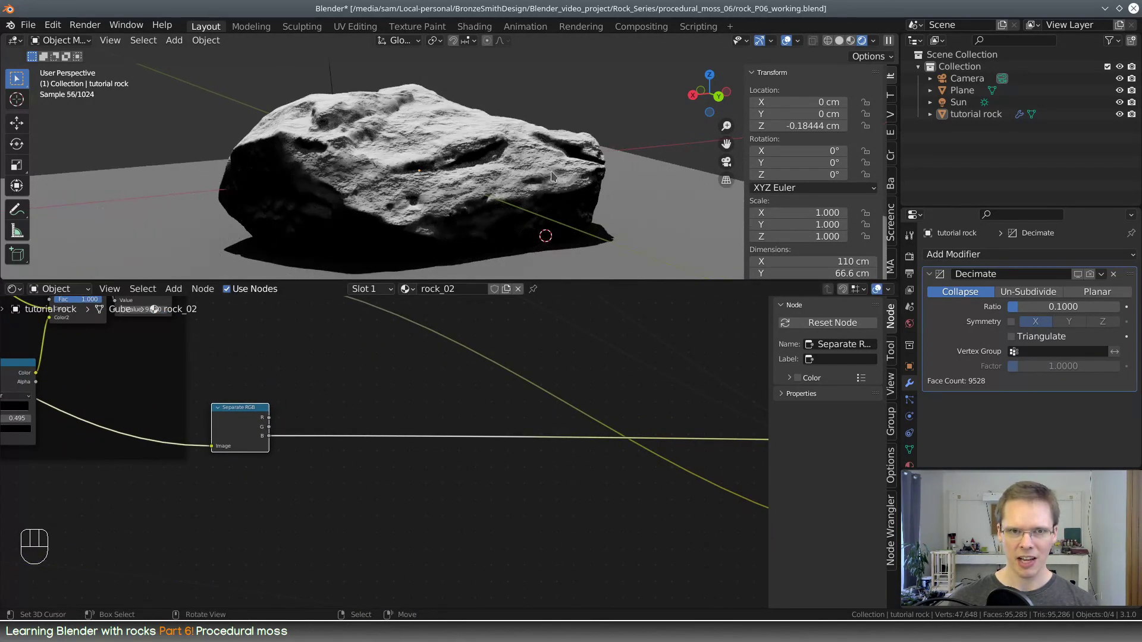
{"action": "middle_click_drag", "start_coordinate": [448, 166], "coordinate": [451, 225]}
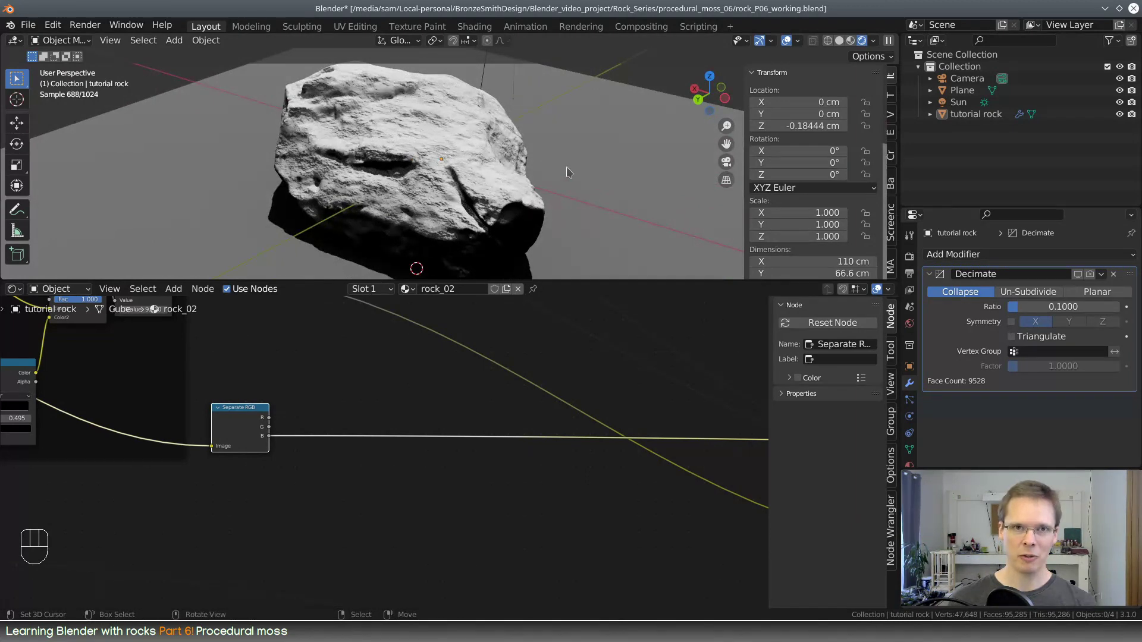
{"action": "middle_click_drag", "start_coordinate": [550, 188], "coordinate": [531, 162]}
{"action": "scroll", "coordinate": [387, 423], "scroll_direction": "down", "scroll_amount": 6}
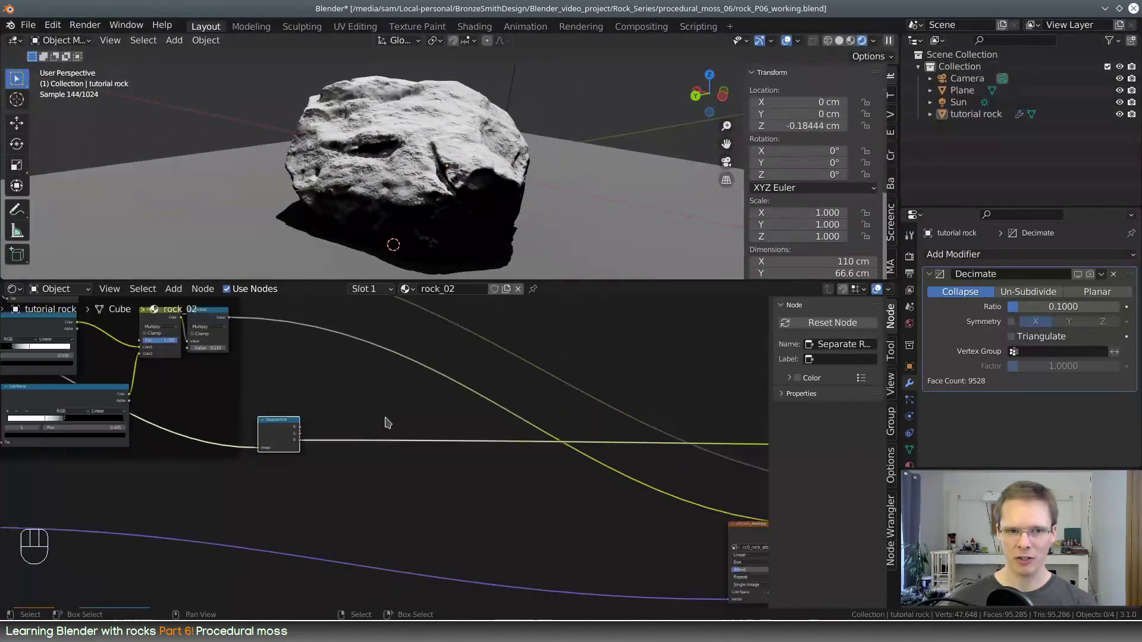
Duplicate the cc0 rock albedo image texture node and place the copy just below the Separate RGB node
{"action": "middle_click_drag", "start_coordinate": [543, 477], "coordinate": [475, 449]}
{"action": "scroll", "coordinate": [518, 523], "scroll_direction": "up", "scroll_amount": 1}
{"action": "left_click", "coordinate": [674, 478]}
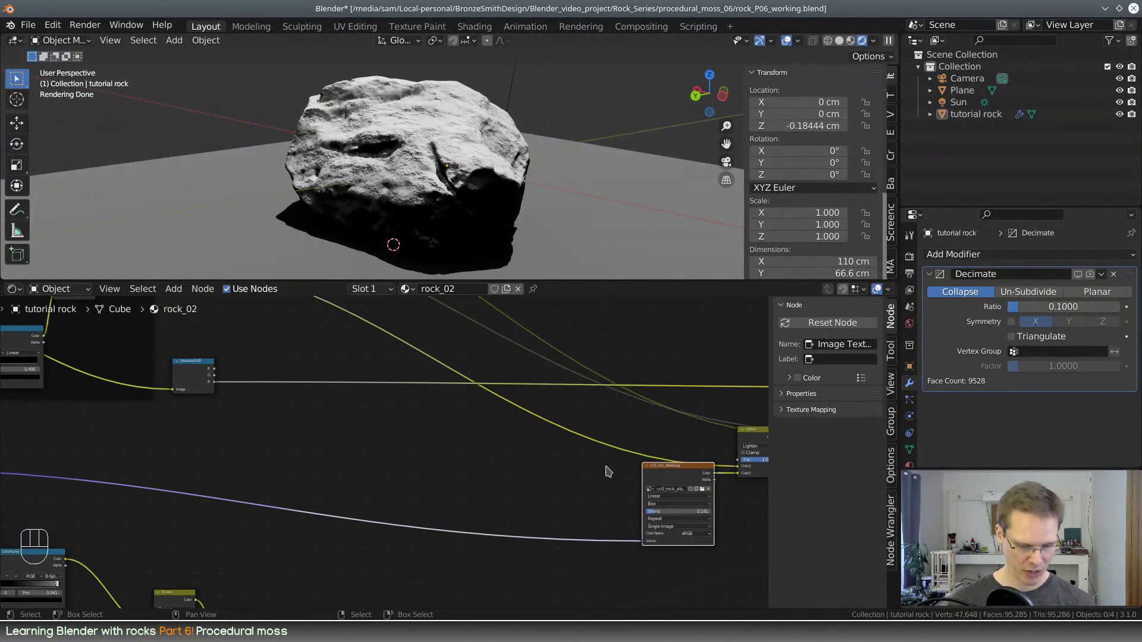
{"action": "key", "text": "shift+d"}
{"action": "left_click", "coordinate": [342, 411]}
{"action": "left_click_drag", "start_coordinate": [344, 412], "coordinate": [277, 418]}
{"action": "scroll", "coordinate": [269, 420], "scroll_direction": "down", "scroll_amount": 4}
{"action": "middle_click_drag", "start_coordinate": [168, 442], "coordinate": [388, 438]}
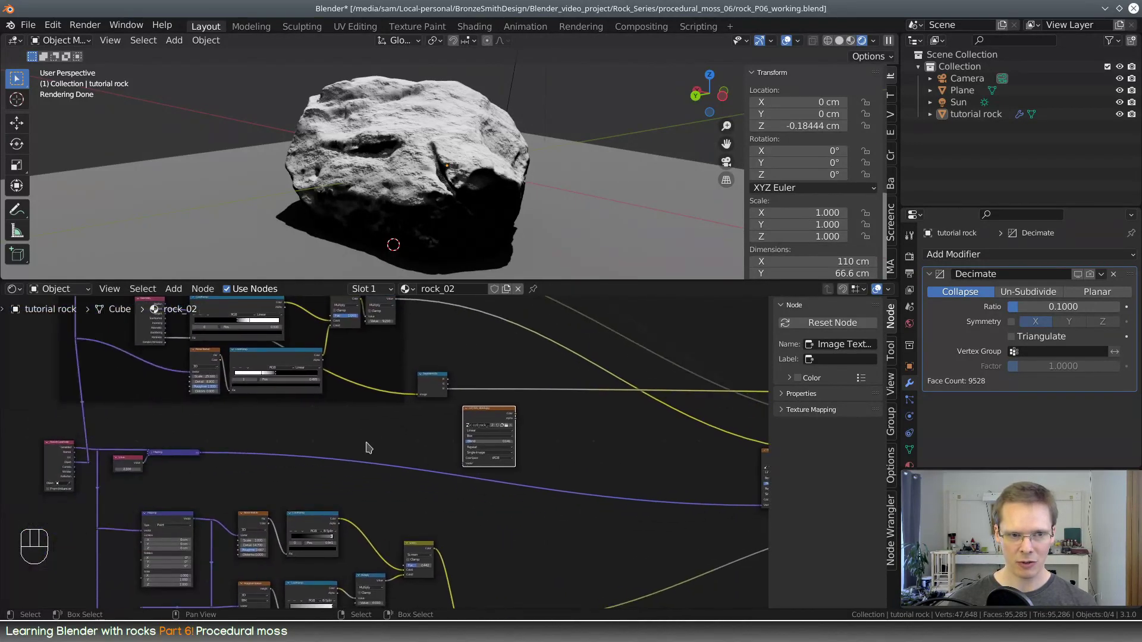
Duplicate the collapsed Mapping node and connect the copy to the duplicated image texture's Vector input
{"action": "scroll", "coordinate": [172, 449], "scroll_direction": "up", "scroll_amount": 2}
{"action": "left_click", "coordinate": [194, 450]}
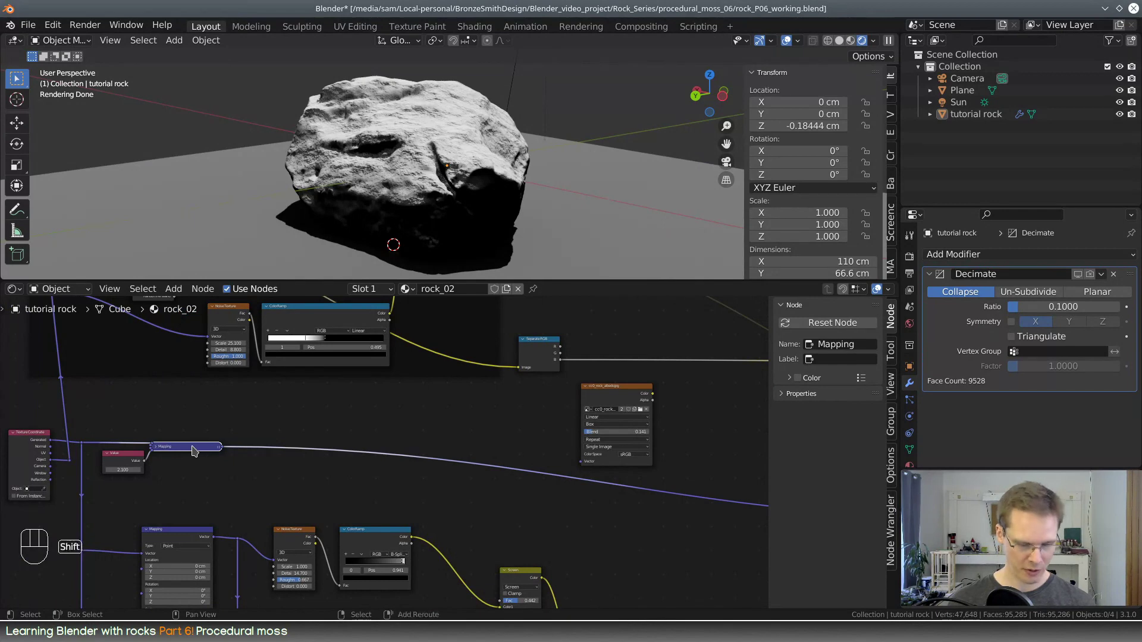
{"action": "key", "text": "shift+d"}
{"action": "left_click", "coordinate": [566, 406]}
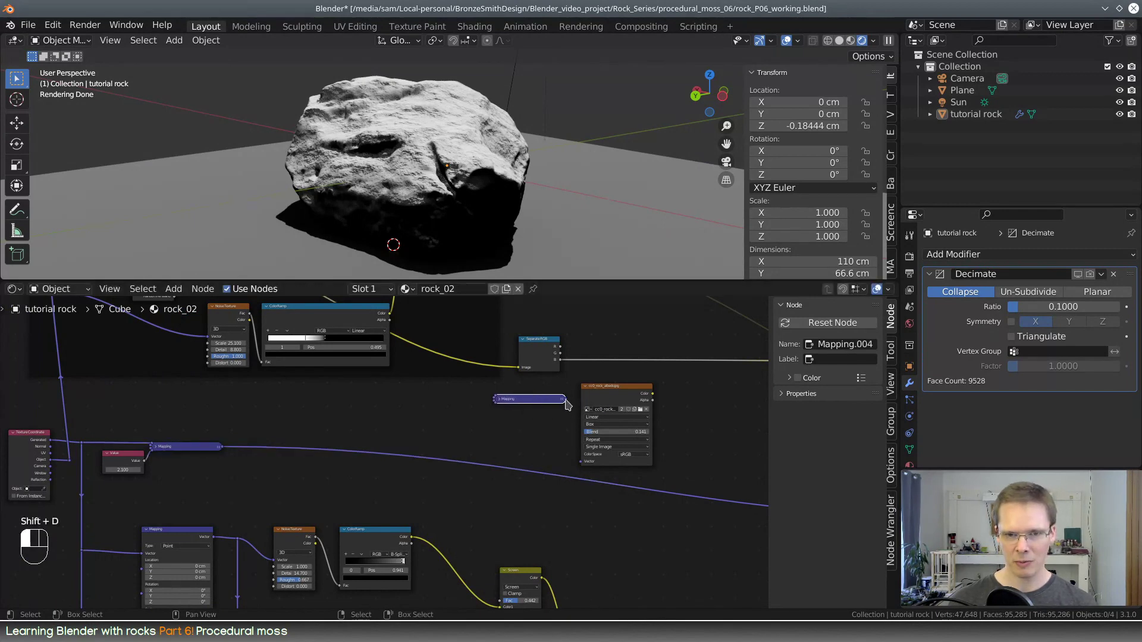
{"action": "left_click_drag", "start_coordinate": [565, 401], "coordinate": [580, 462]}
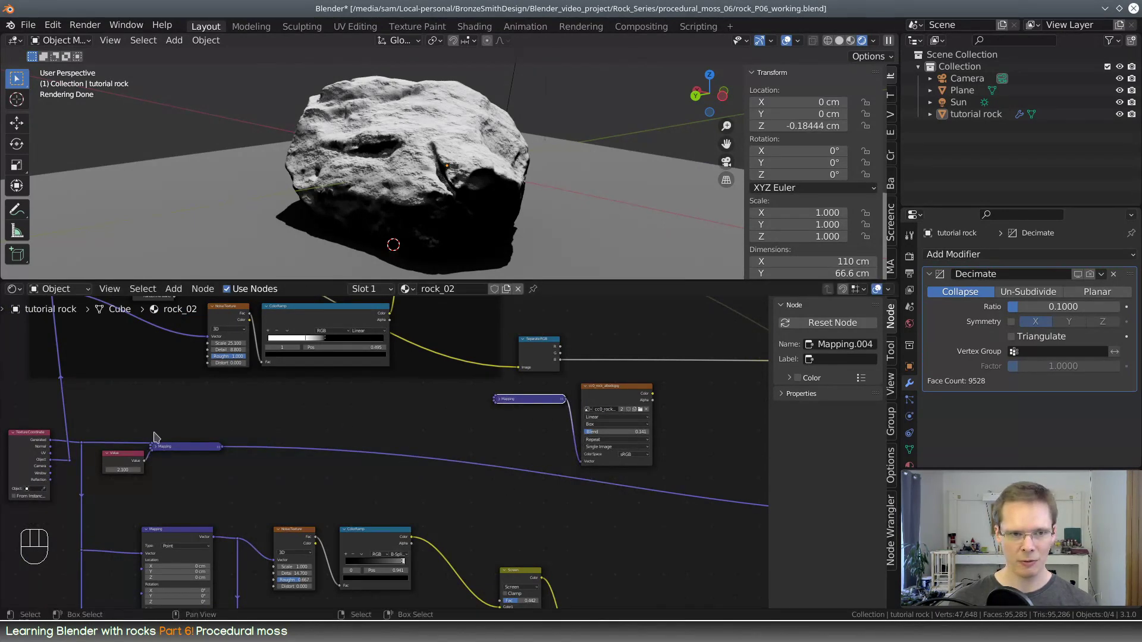
Feed the texture coordinates into the duplicated Mapping node's Vector input and expand the node
{"action": "left_click_drag", "start_coordinate": [82, 445], "coordinate": [498, 399]}
{"action": "left_click", "coordinate": [511, 400]}
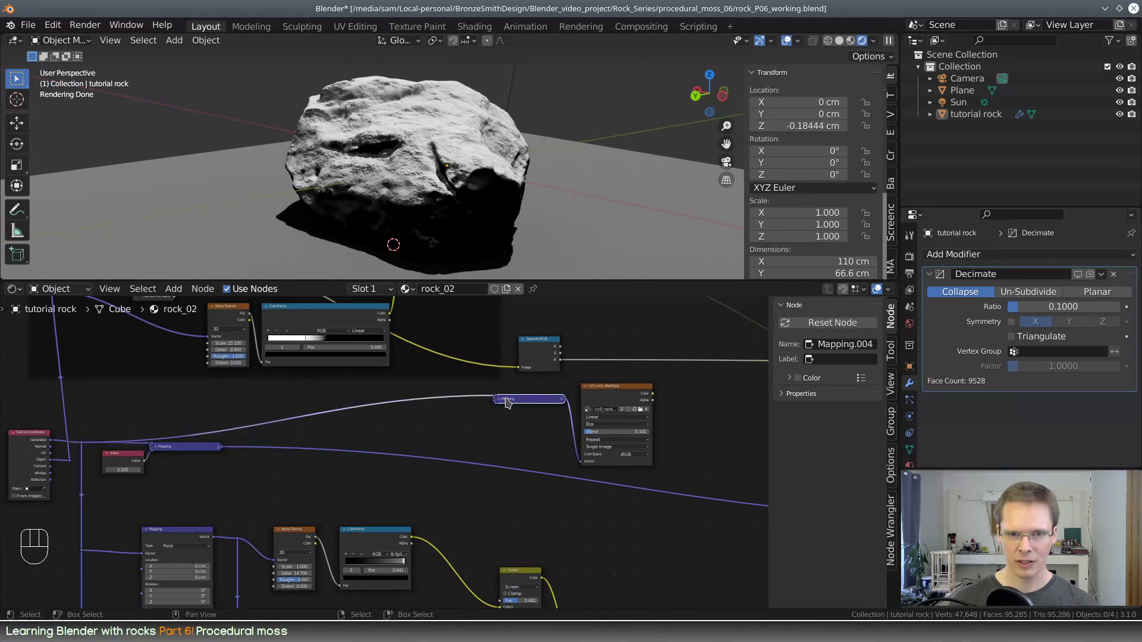
{"action": "left_click", "coordinate": [499, 399]}
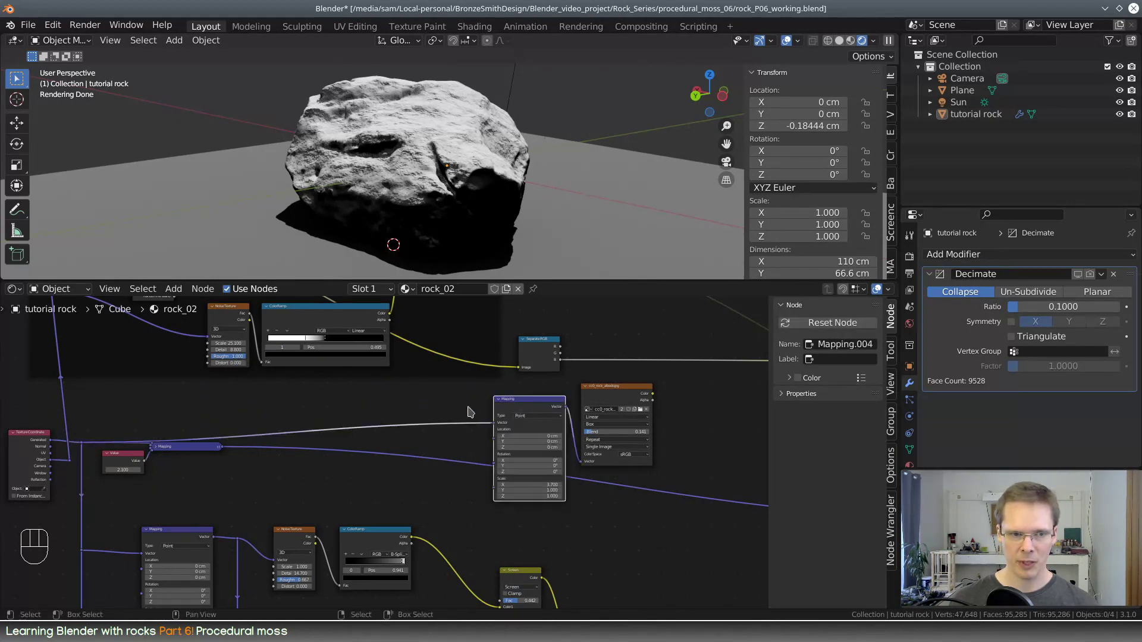
Duplicate the Value node, connect the copy to the duplicated Mapping node's Scale input and collapse that Mapping node
{"action": "left_click", "coordinate": [117, 459]}
{"action": "key", "text": "shift+d"}
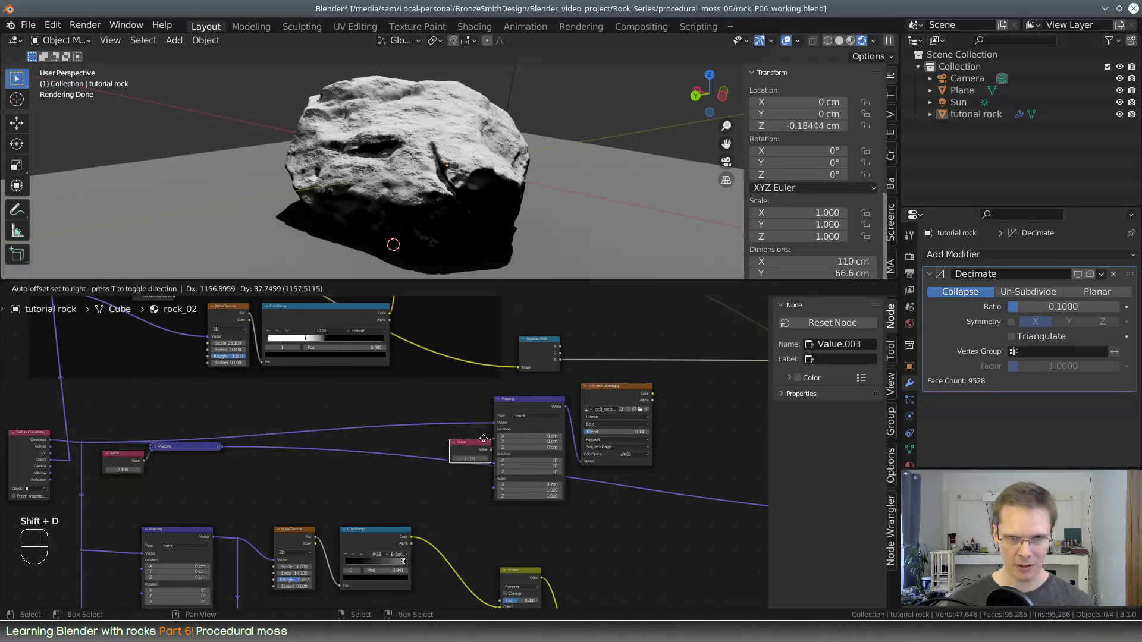
{"action": "left_click", "coordinate": [468, 432]}
{"action": "left_click_drag", "start_coordinate": [481, 442], "coordinate": [495, 491]}
{"action": "left_click", "coordinate": [498, 400]}
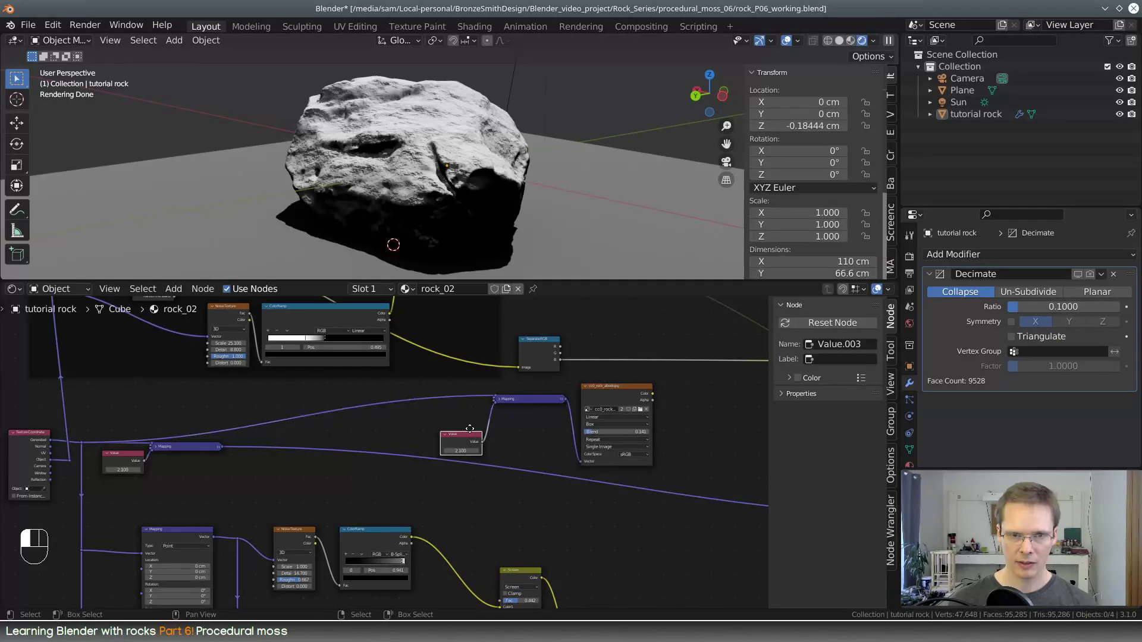
Place the duplicated Value node beside the collapsed Mapping node and set its value to 3.000
{"action": "left_click_drag", "start_coordinate": [472, 441], "coordinate": [474, 402]}
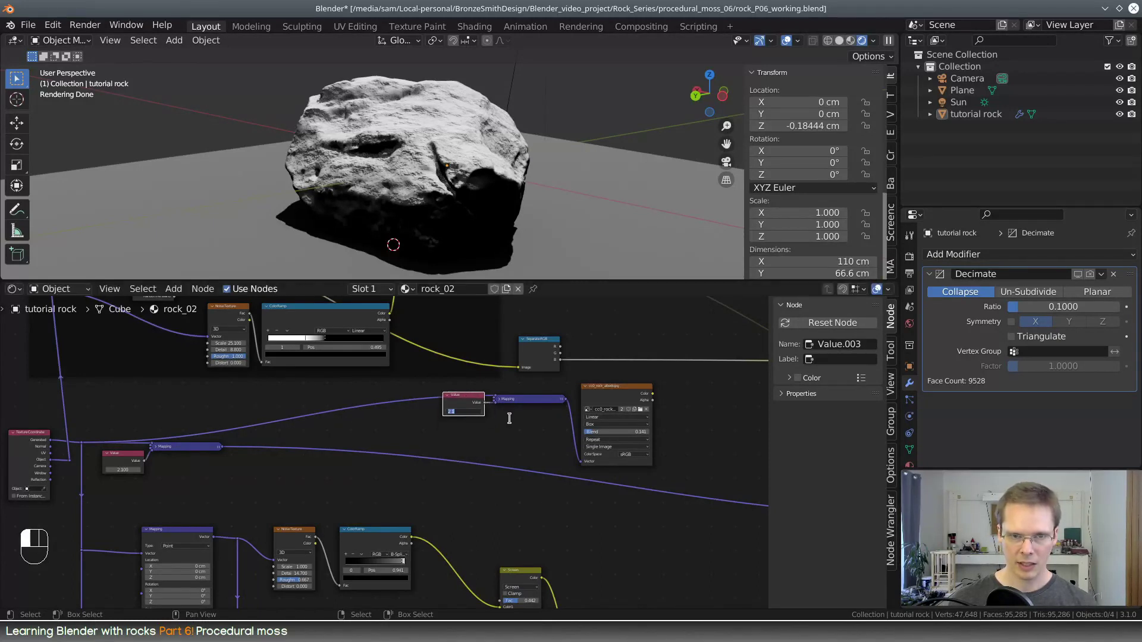
{"action": "middle_click_drag", "start_coordinate": [567, 444], "coordinate": [453, 475]}
{"action": "scroll", "coordinate": [436, 472], "scroll_direction": "up", "scroll_amount": 2}
{"action": "middle_click_drag", "start_coordinate": [433, 426], "coordinate": [318, 477]}
{"action": "left_click", "coordinate": [262, 438]}
Duplicate the final Mix node and insert the copy into the link feeding the Principled BSDF's Base Color
{"action": "scroll", "coordinate": [537, 487], "scroll_direction": "down", "scroll_amount": 2}
{"action": "left_click", "coordinate": [622, 463]}
{"action": "middle_click_drag", "start_coordinate": [667, 482], "coordinate": [640, 474]}
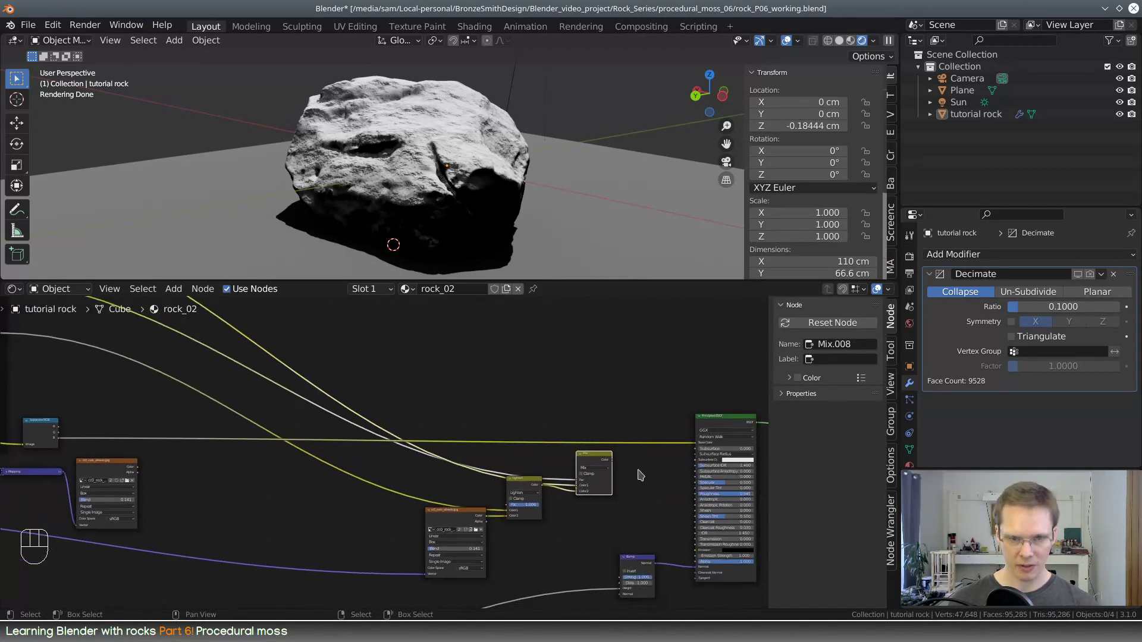
{"action": "key", "text": "shift+d"}
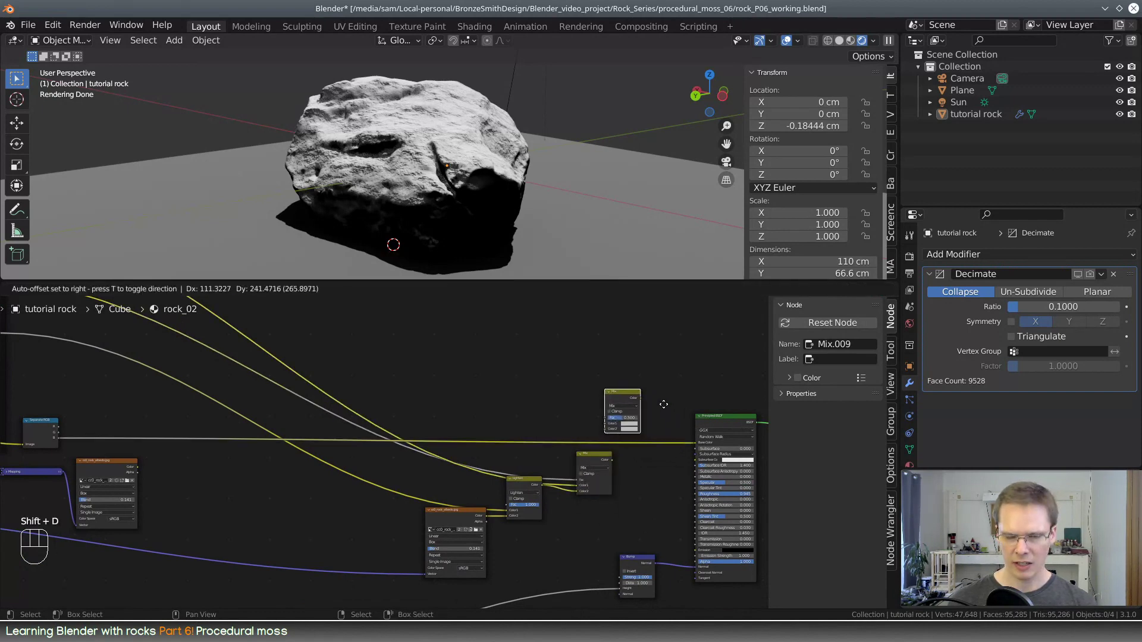
{"action": "left_click", "coordinate": [647, 404]}
{"action": "middle_click_drag", "start_coordinate": [648, 404], "coordinate": [527, 405]}
{"action": "left_click_drag", "start_coordinate": [527, 406], "coordinate": [569, 451]}
{"action": "middle_click_drag", "start_coordinate": [397, 461], "coordinate": [482, 407]}
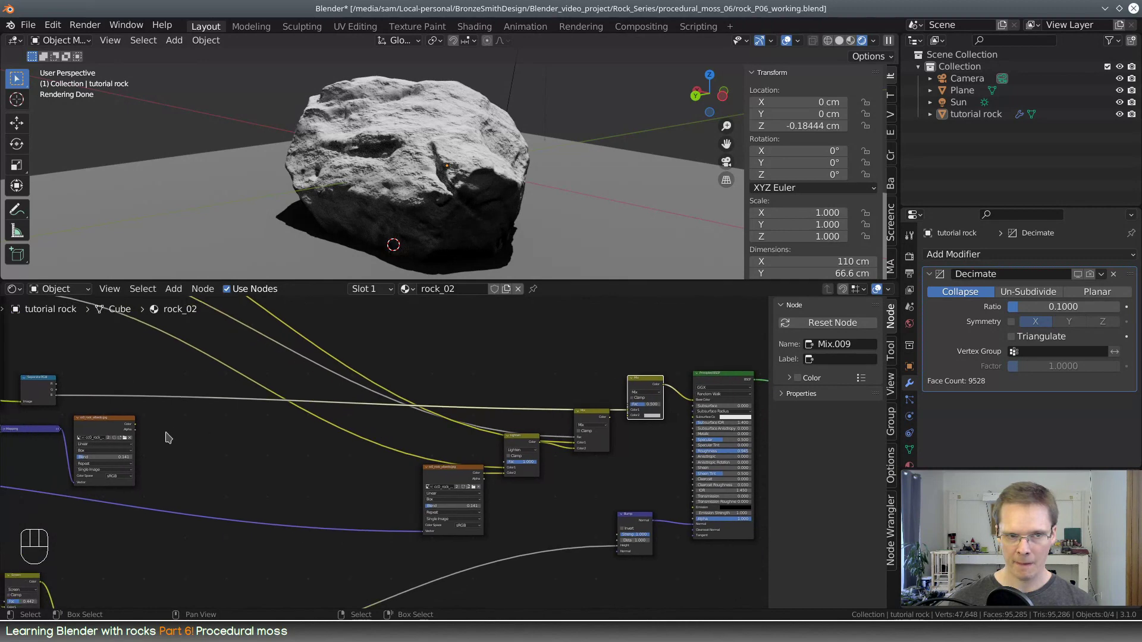
Replace the duplicated image texture's image with moss_albedo_6k.jpg from the Rock_Series media_content/textures folder
{"action": "middle_click_drag", "start_coordinate": [233, 476], "coordinate": [304, 454]}
{"action": "scroll", "coordinate": [521, 486], "scroll_direction": "up", "scroll_amount": 6}
{"action": "scroll", "coordinate": [310, 455], "scroll_direction": "down", "scroll_amount": 2}
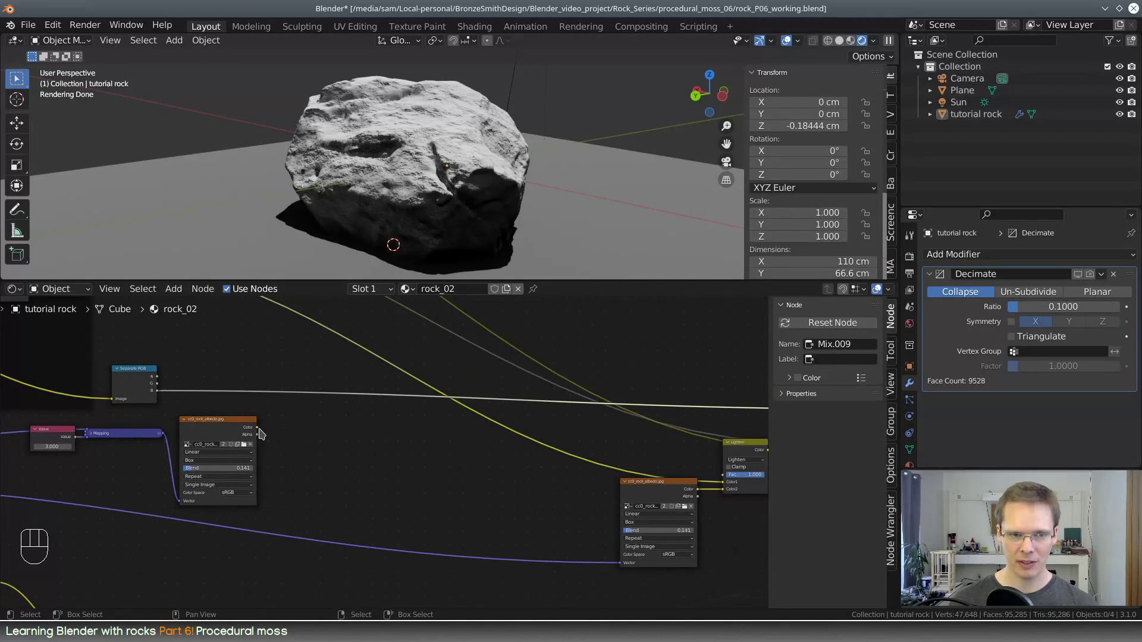
{"action": "left_click", "coordinate": [250, 444]}
{"action": "left_click_drag", "start_coordinate": [257, 447], "coordinate": [341, 449]}
{"action": "left_click", "coordinate": [302, 446]}
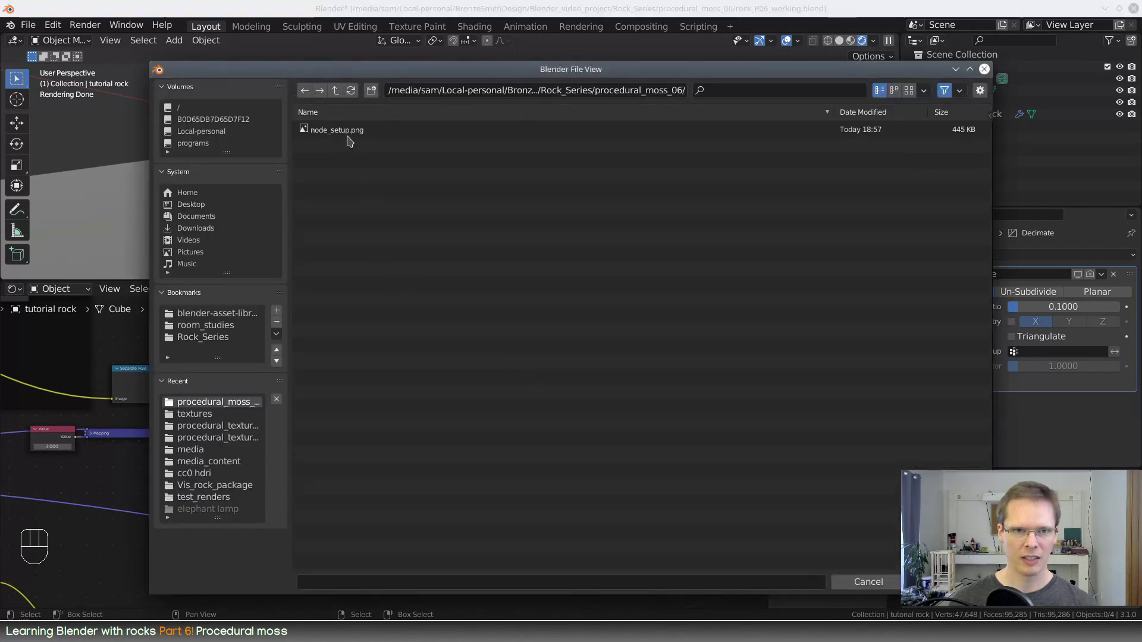
{"action": "left_click", "coordinate": [202, 338]}
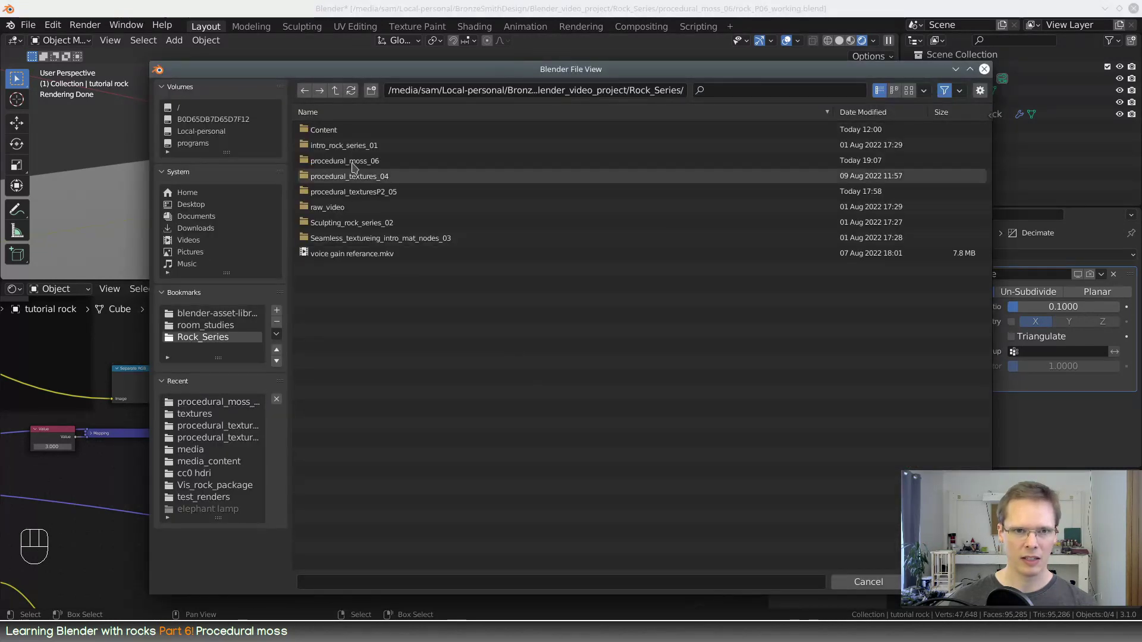
{"action": "left_click", "coordinate": [322, 129]}
{"action": "left_click", "coordinate": [332, 144]}
{"action": "left_click", "coordinate": [328, 138]}
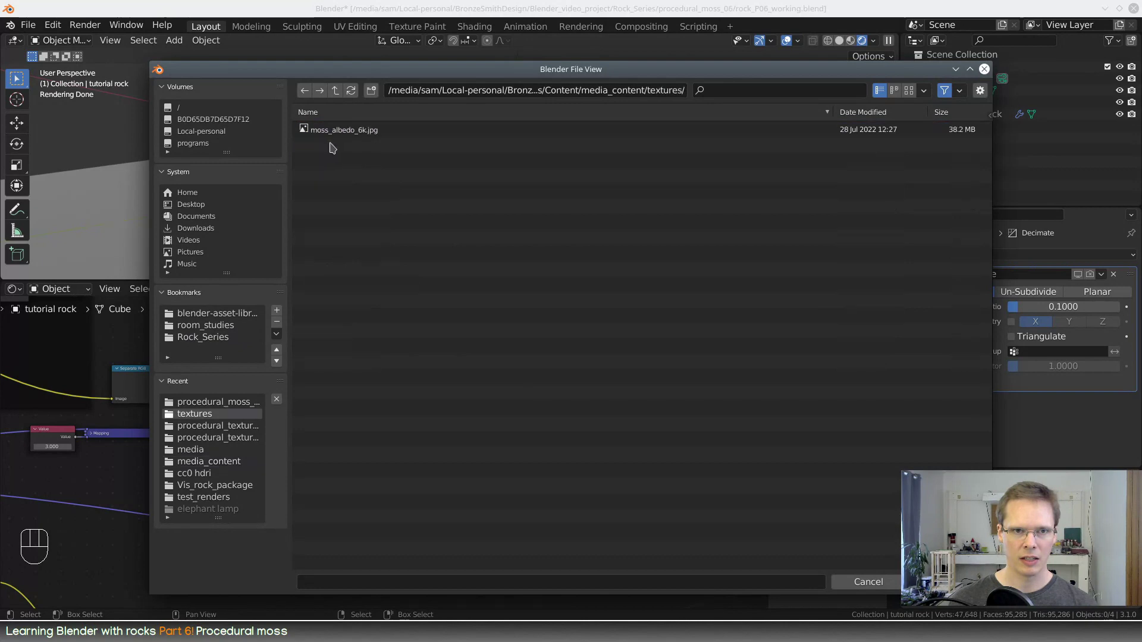
{"action": "double_click", "coordinate": [333, 130]}
Wire the new Mix node with the blue channel as Fac, the original Mix output as Color1 and the moss texture as Color2
{"action": "middle_click_drag", "start_coordinate": [392, 476], "coordinate": [240, 427]}
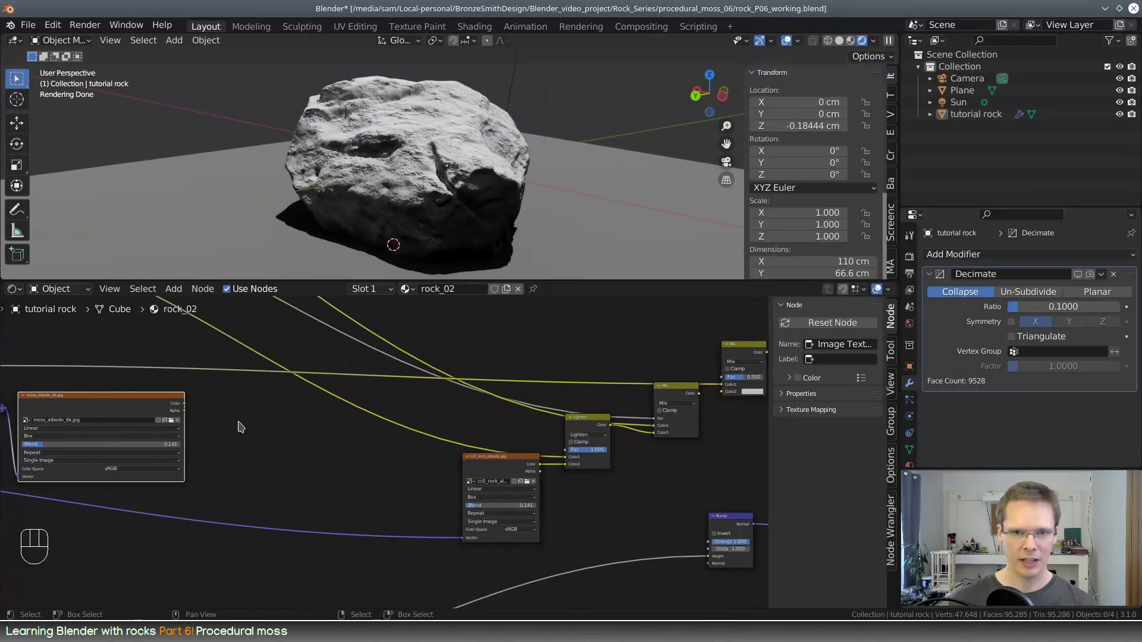
{"action": "left_click_drag", "start_coordinate": [184, 404], "coordinate": [722, 392]}
{"action": "middle_click_drag", "start_coordinate": [619, 379], "coordinate": [700, 441]}
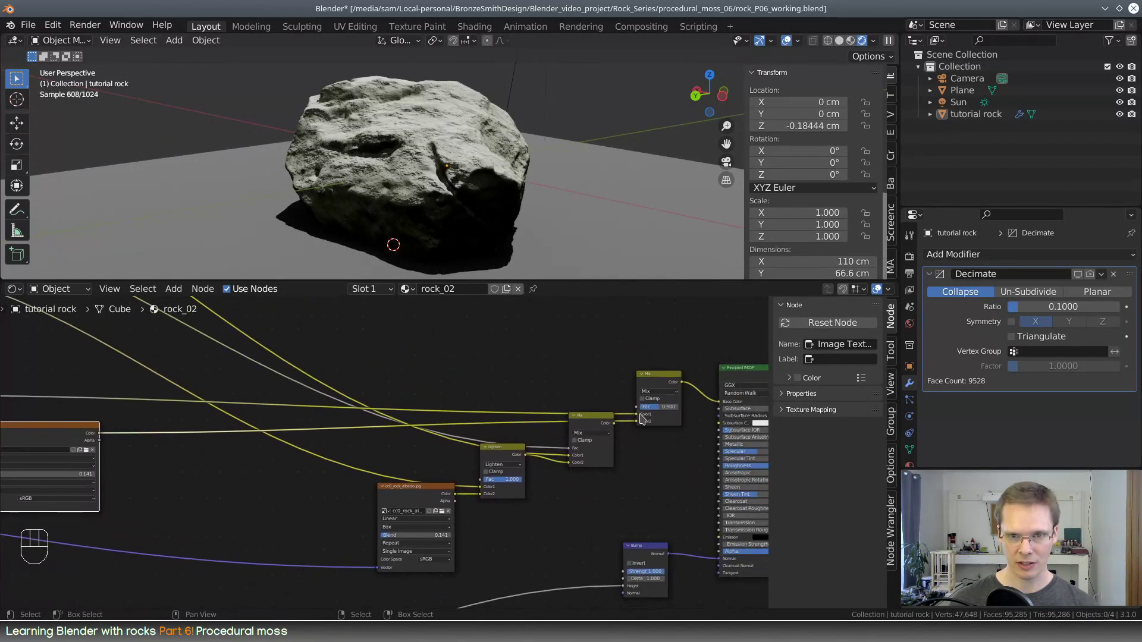
{"action": "left_click_drag", "start_coordinate": [637, 415], "coordinate": [637, 407]}
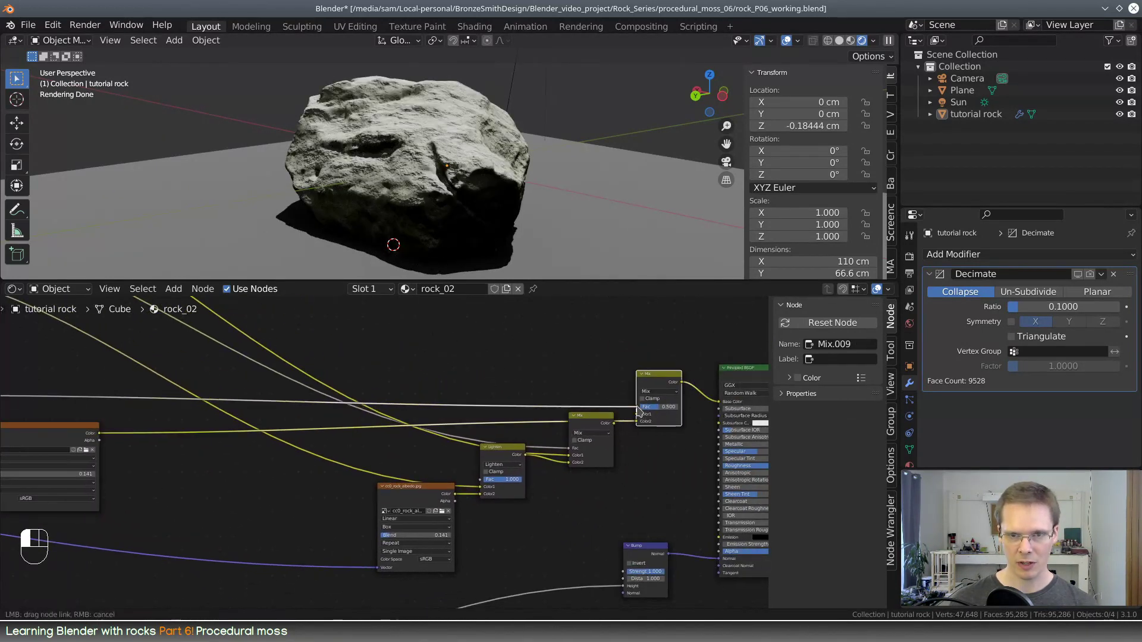
{"action": "left_click", "coordinate": [613, 426]}
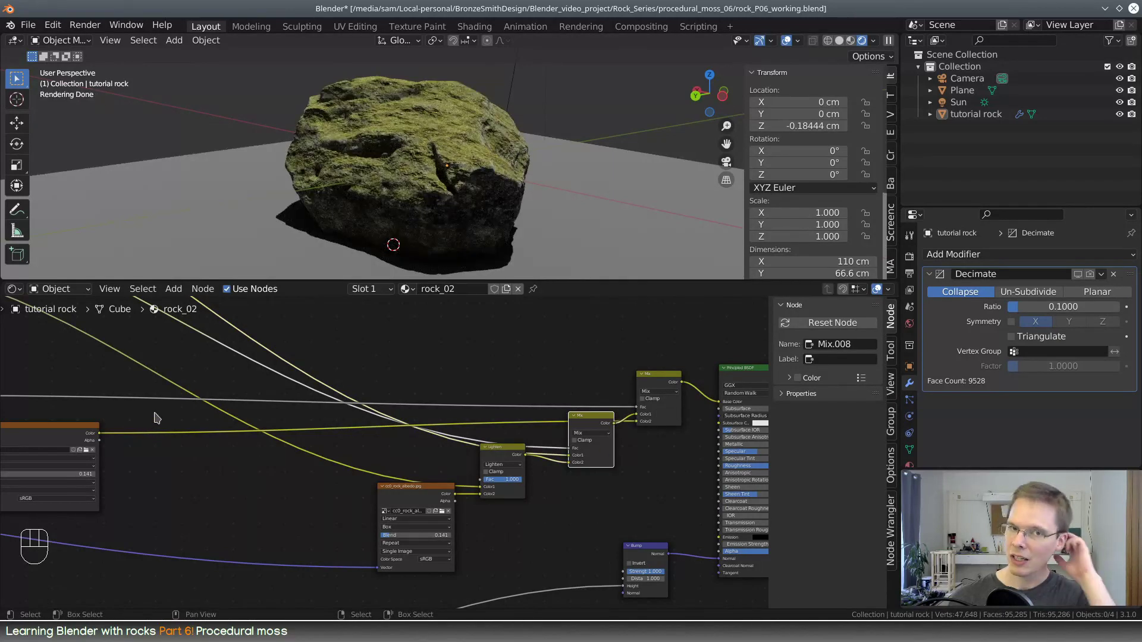
Examine the moss coverage on the rock from another angle and review the nodes that drive it
{"action": "middle_click_drag", "start_coordinate": [127, 441], "coordinate": [285, 429]}
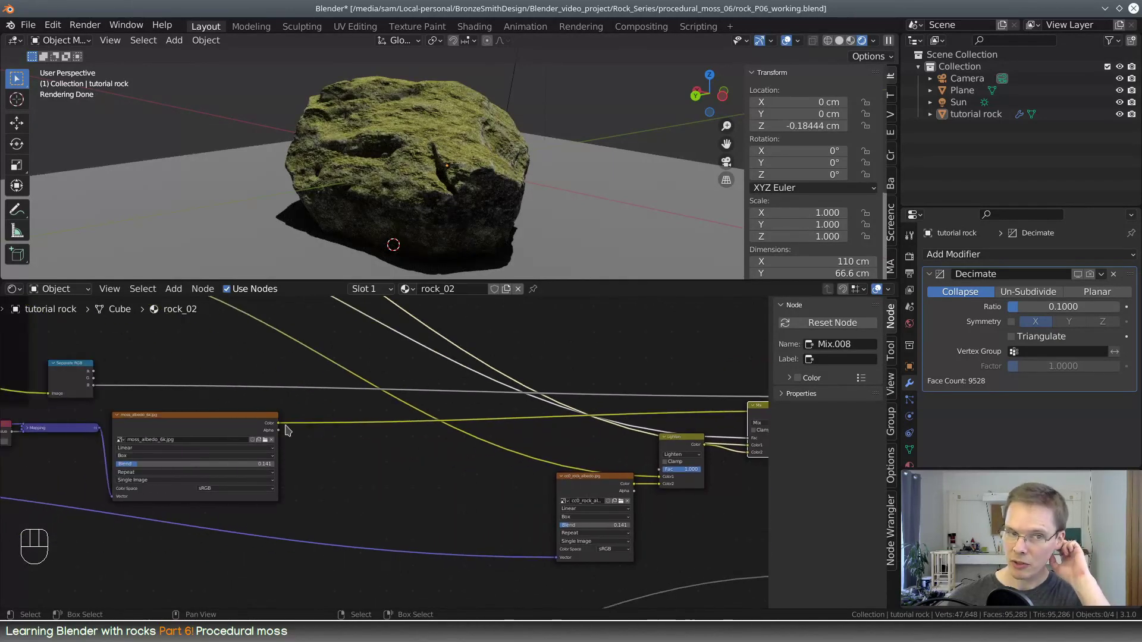
{"action": "left_click", "coordinate": [86, 369]}
{"action": "middle_click_drag", "start_coordinate": [452, 179], "coordinate": [598, 178]}
{"action": "middle_click_drag", "start_coordinate": [494, 188], "coordinate": [544, 254]}
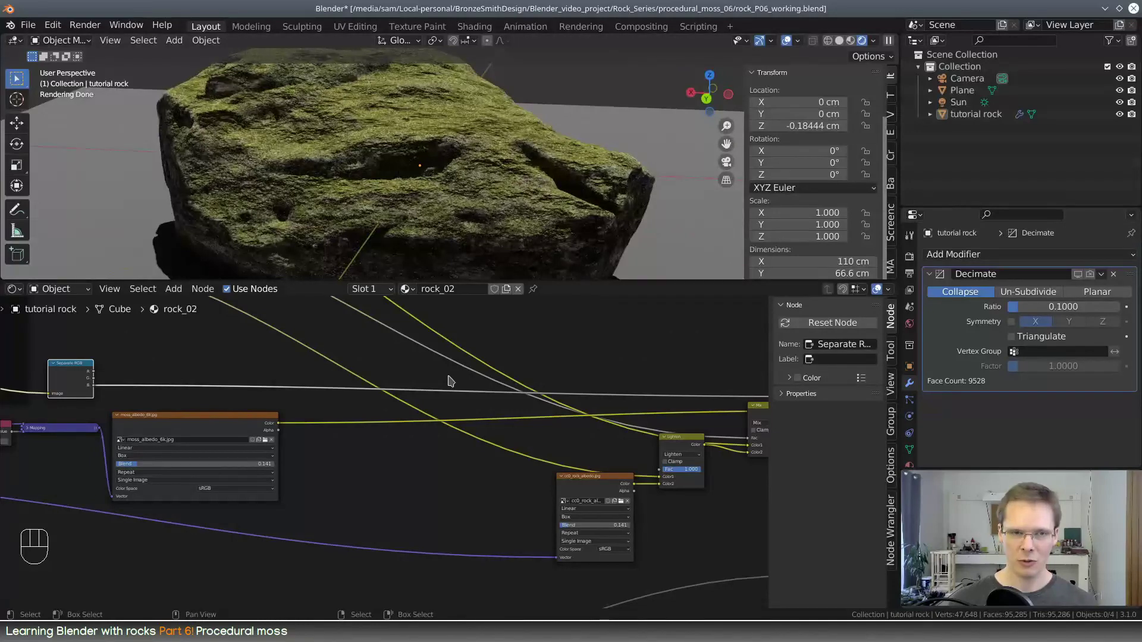
{"action": "middle_click_drag", "start_coordinate": [440, 396], "coordinate": [420, 471]}
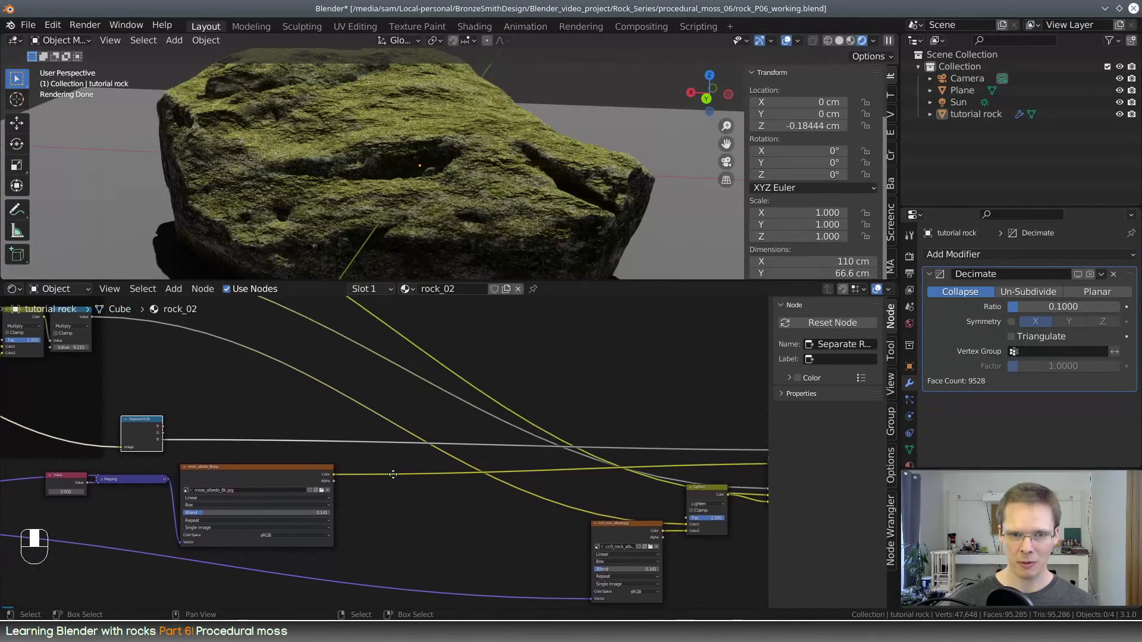
{"action": "scroll", "coordinate": [419, 483], "scroll_direction": "down", "scroll_amount": 1}
{"action": "middle_click_drag", "start_coordinate": [489, 524], "coordinate": [507, 501]}
{"action": "mouse_move", "coordinate": [238, 415]}
{"action": "left_mouse_down"}
{"action": "mouse_move", "coordinate": [222, 411]}
{"action": "mouse_move", "coordinate": [241, 414]}
{"action": "left_mouse_up"}
{"action": "scroll", "coordinate": [383, 476], "scroll_direction": "down", "scroll_amount": 1}
{"action": "middle_click_drag", "start_coordinate": [382, 480], "coordinate": [413, 446]}
{"action": "middle_click_drag", "start_coordinate": [365, 514], "coordinate": [453, 473]}
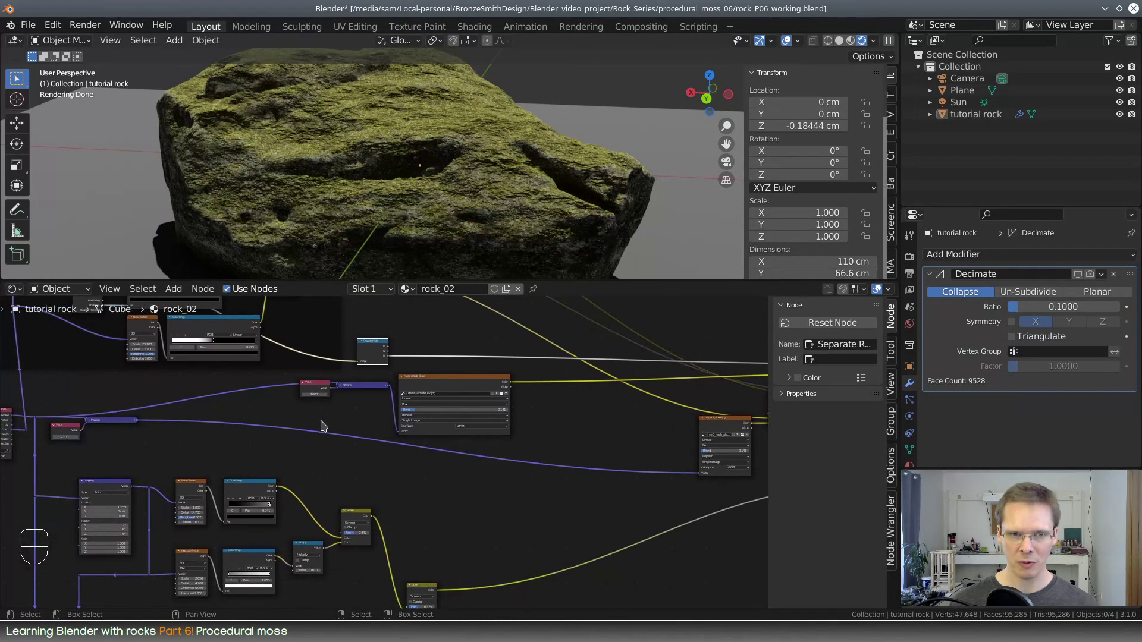
Narrow the moss image texture node and move it with its Value and Mapping nodes to just below Separate RGB
{"action": "left_click", "coordinate": [505, 393]}
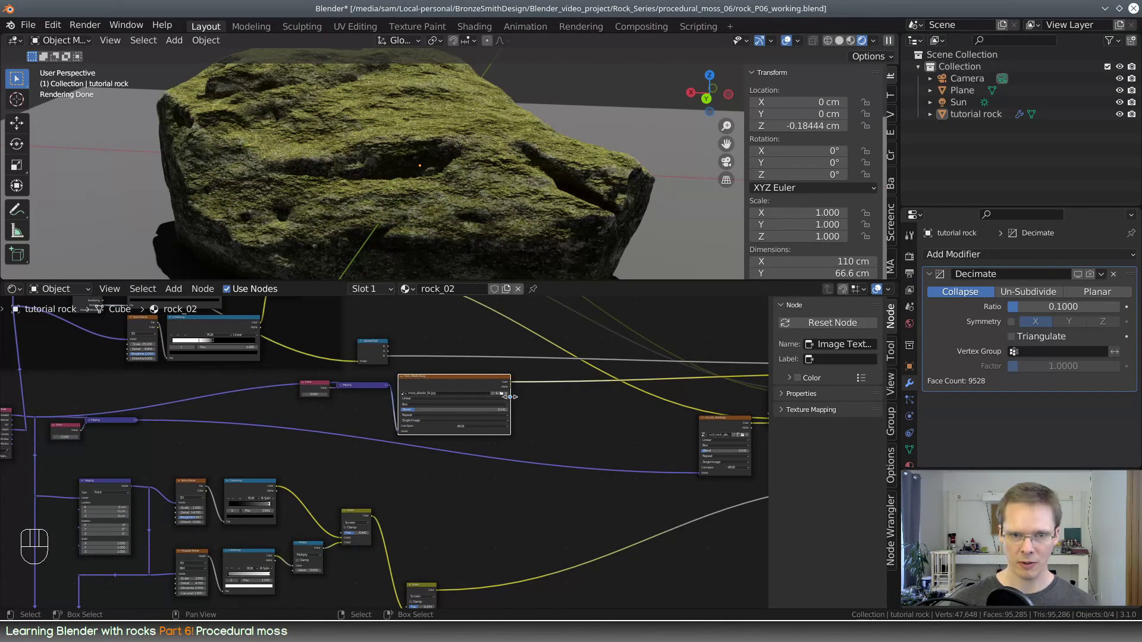
{"action": "left_click_drag", "start_coordinate": [510, 396], "coordinate": [305, 380]}
{"action": "left_click_drag", "start_coordinate": [425, 379], "coordinate": [346, 391]}
{"action": "middle_click_drag", "start_coordinate": [503, 453], "coordinate": [497, 555]}
{"action": "scroll", "coordinate": [546, 507], "scroll_direction": "up", "scroll_amount": 2}
{"action": "scroll", "coordinate": [390, 426], "scroll_direction": "up", "scroll_amount": 1}
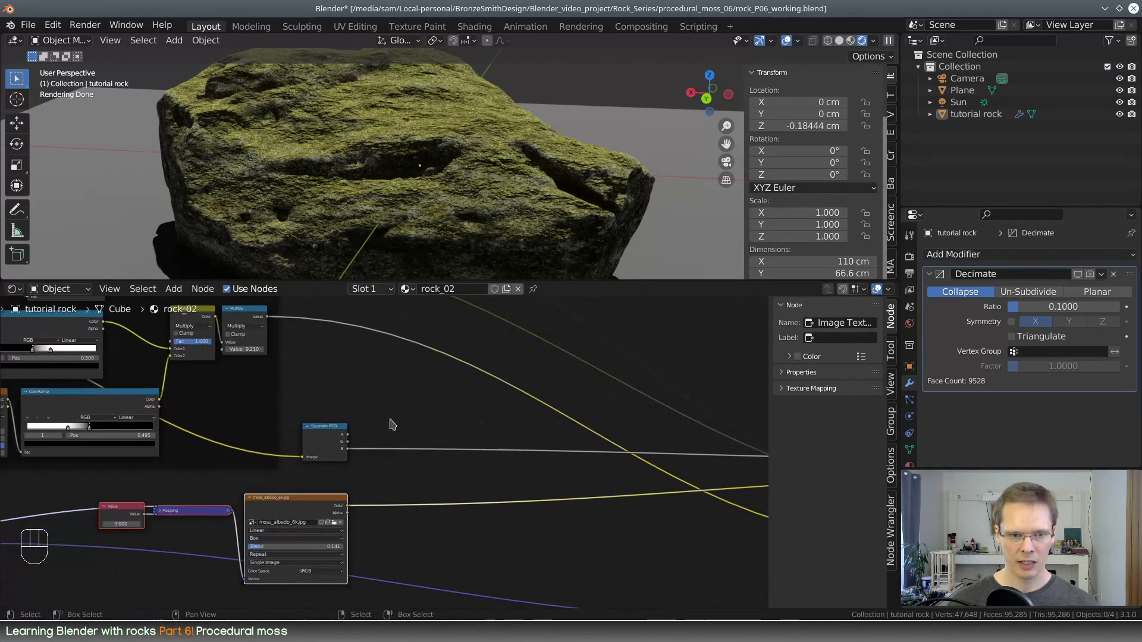
Add a ColorRamp node on the link between Separate RGB's blue output and the moss Mix node's Fac
{"action": "key", "text": "shift+a"}
{"action": "left_click", "coordinate": [427, 424]}
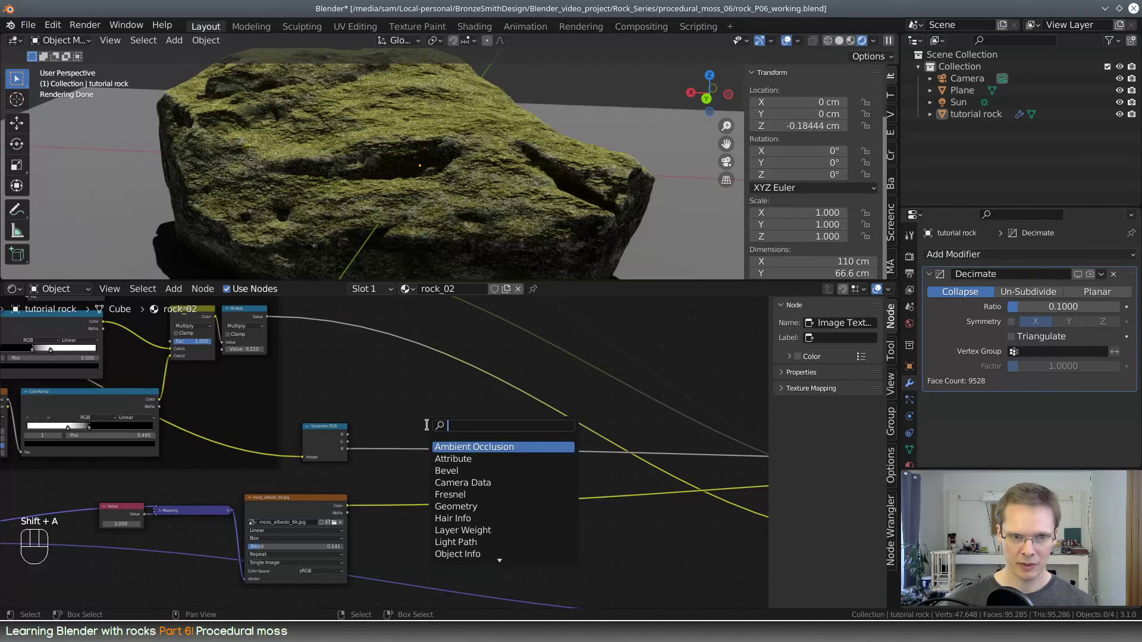
{"action": "type", "text": "color"}
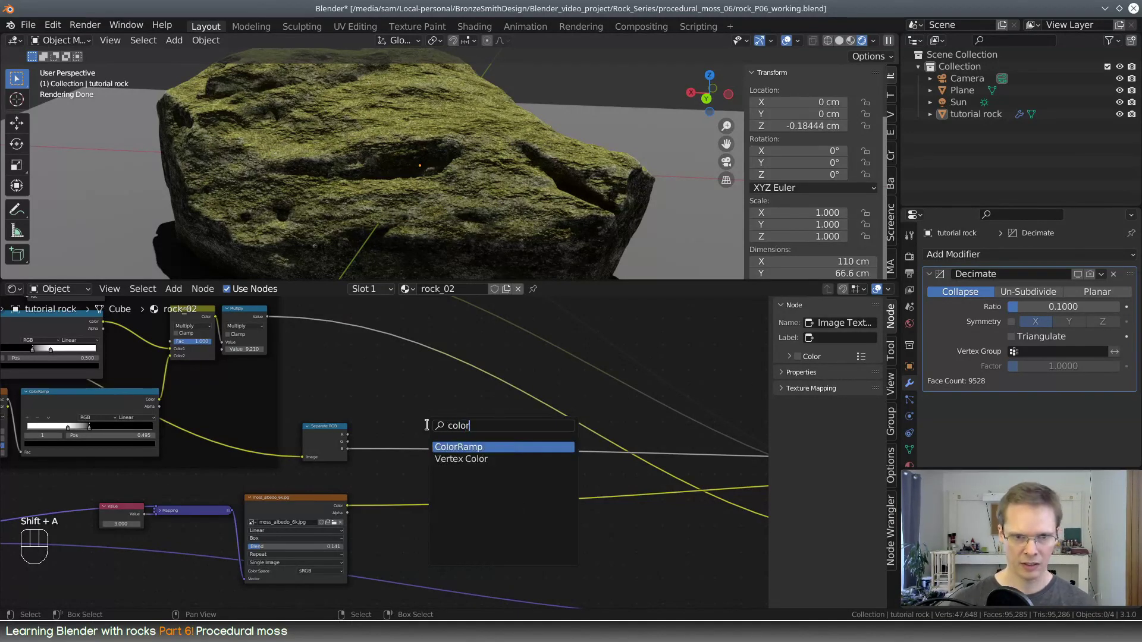
{"action": "key", "text": "Return"}
{"action": "left_click", "coordinate": [471, 414]}
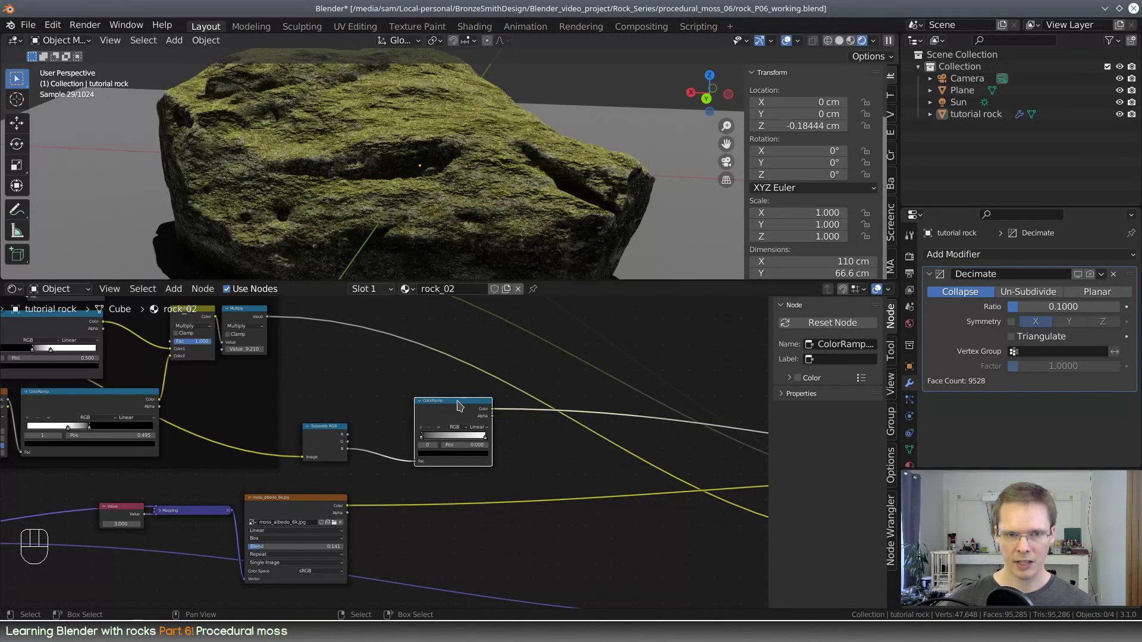
{"action": "mouse_move", "coordinate": [460, 406]}
{"action": "left_mouse_down"}
{"action": "mouse_move", "coordinate": [447, 395]}
{"action": "mouse_move", "coordinate": [456, 390]}
{"action": "left_mouse_up"}
Move the new ColorRamp's black stop to position 0.768 and preview the ramp's output on the rock
{"action": "scroll", "coordinate": [568, 436], "scroll_direction": "up", "scroll_amount": 3}
{"action": "middle_click_drag", "start_coordinate": [642, 419], "coordinate": [470, 487]}
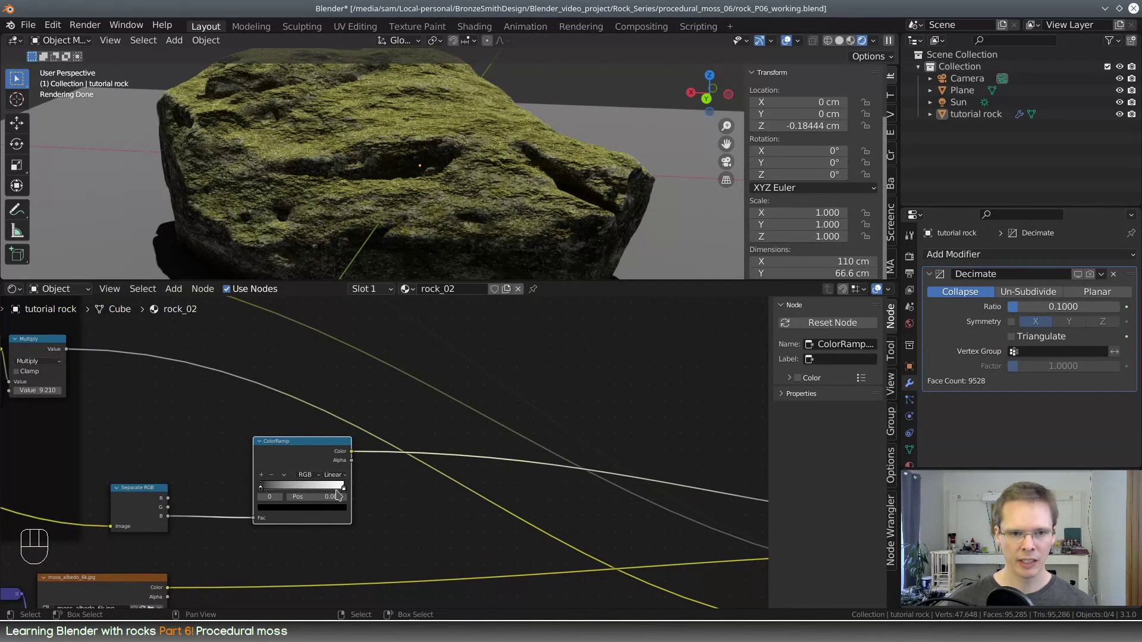
{"action": "left_click_drag", "start_coordinate": [264, 491], "coordinate": [341, 506]}
{"action": "scroll", "coordinate": [415, 440], "scroll_direction": "down", "scroll_amount": 3}
{"action": "middle_click_drag", "start_coordinate": [507, 481], "coordinate": [444, 458]}
{"action": "left_click", "coordinate": [275, 427], "text": "ctrl+shift"}
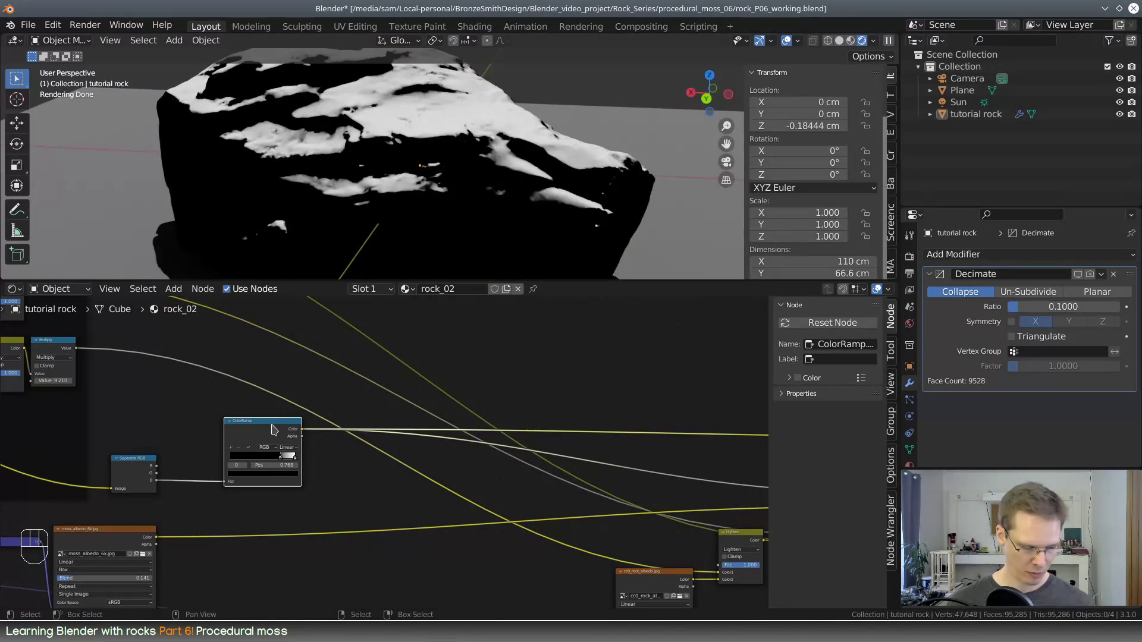
Label the Mix node feeding the Principled BSDF's Base Color "moss blend"
{"action": "middle_click_drag", "start_coordinate": [325, 470], "coordinate": [120, 483]}
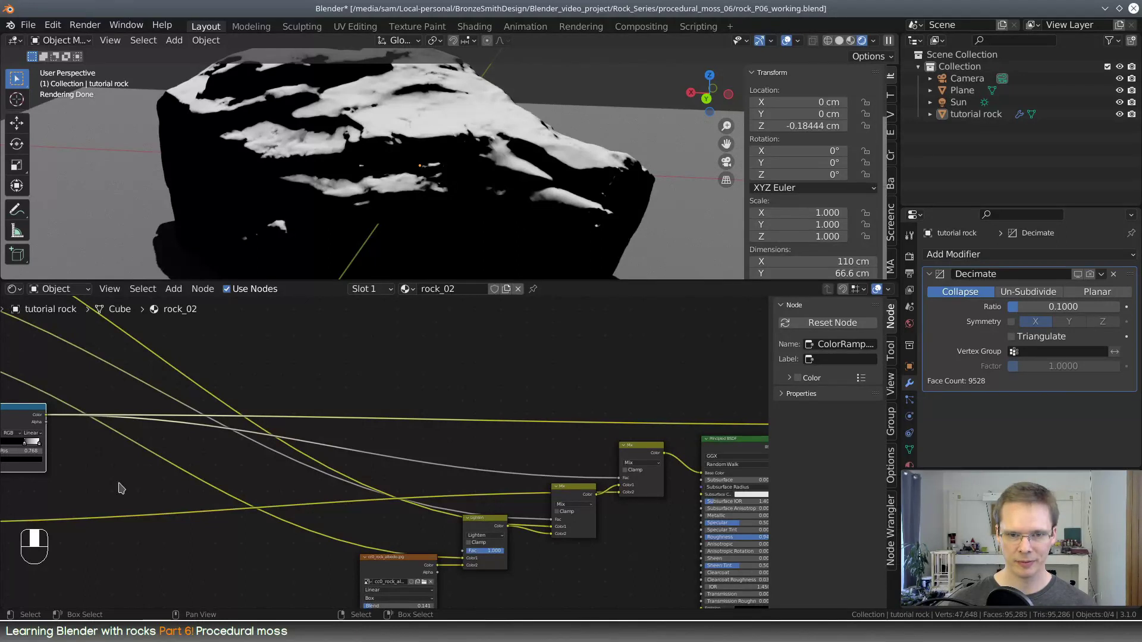
{"action": "middle_click_drag", "start_coordinate": [601, 524], "coordinate": [459, 507]}
{"action": "left_click", "coordinate": [506, 435]}
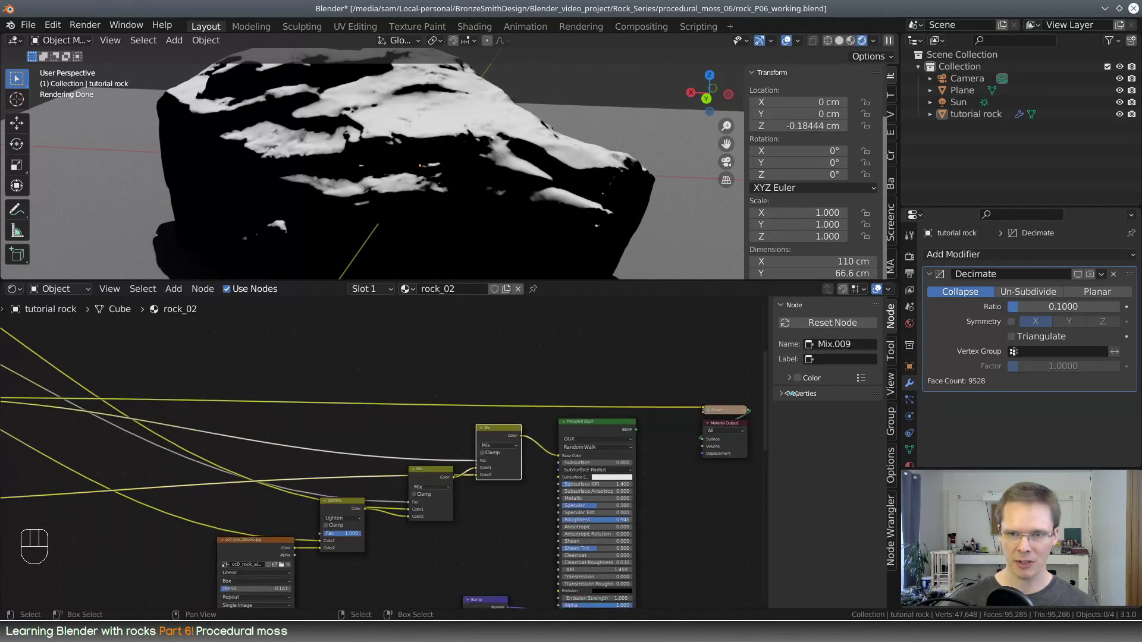
{"action": "left_click", "coordinate": [862, 358]}
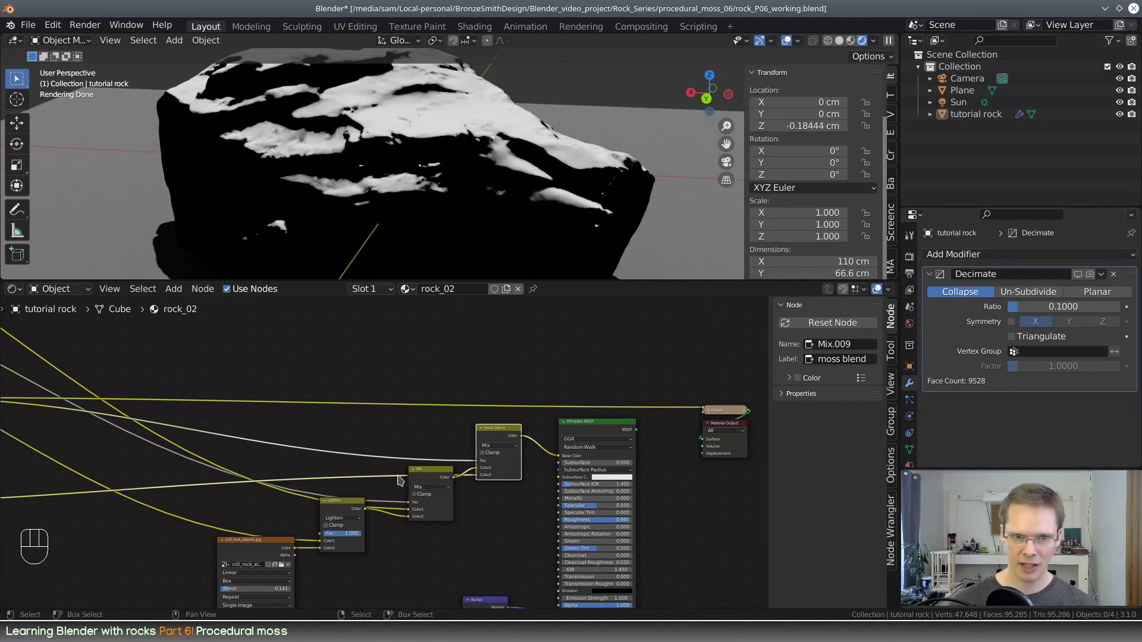
Label the original Mix node "grunge blend" and the Lighten node before it "scratch blend"
{"action": "left_click", "coordinate": [442, 476]}
{"action": "middle_click_drag", "start_coordinate": [442, 476], "coordinate": [662, 598]}
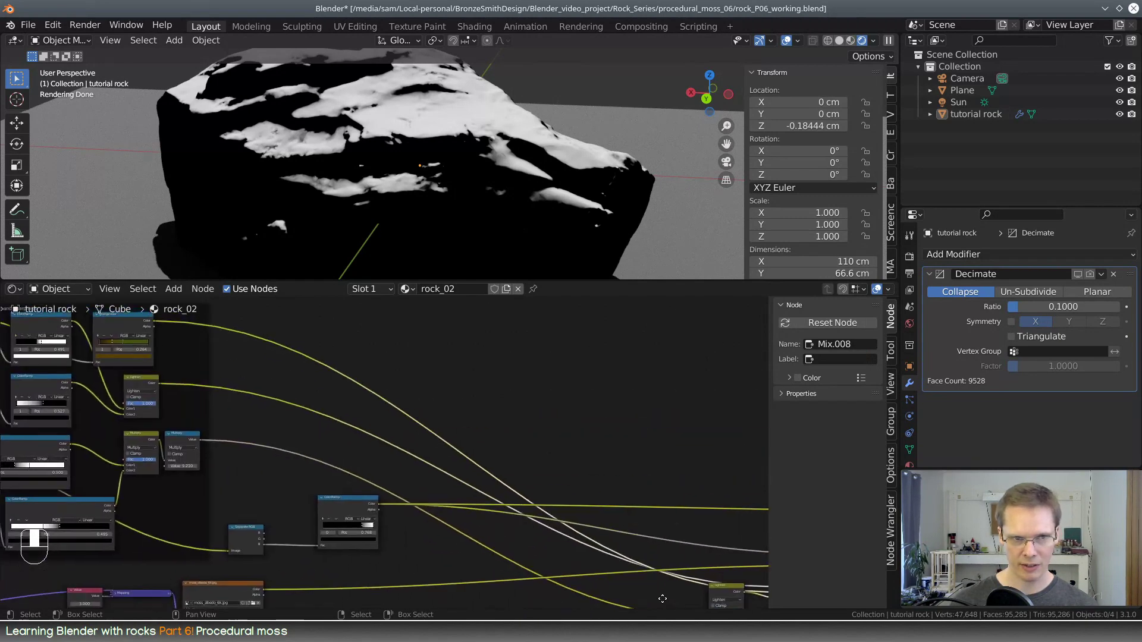
{"action": "middle_click_drag", "start_coordinate": [687, 559], "coordinate": [438, 449]}
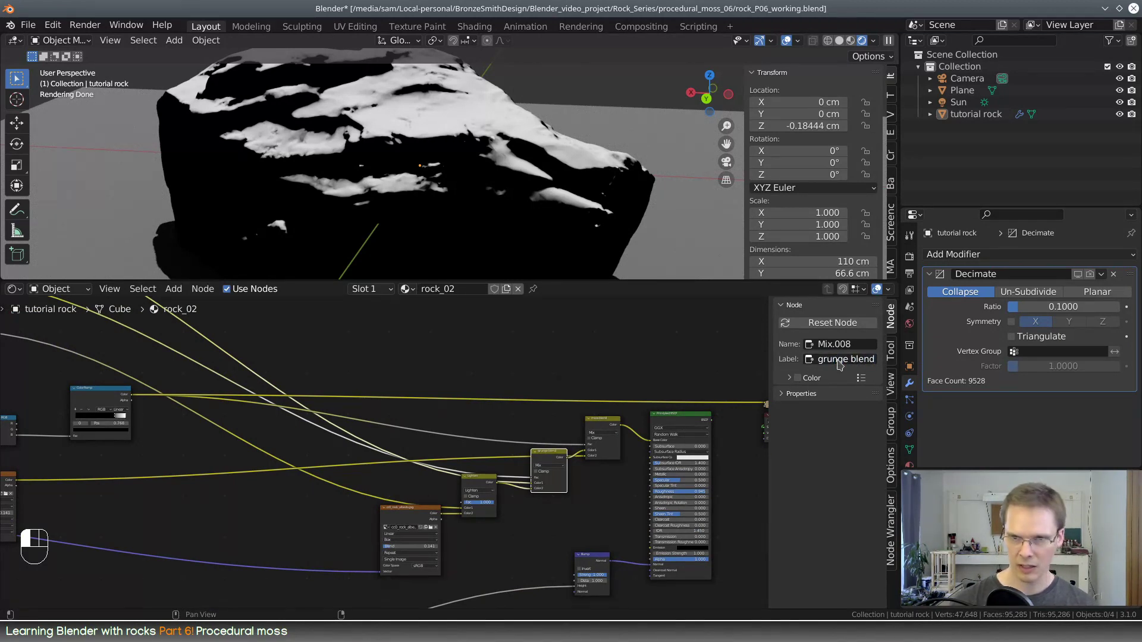
{"action": "left_click", "coordinate": [477, 482]}
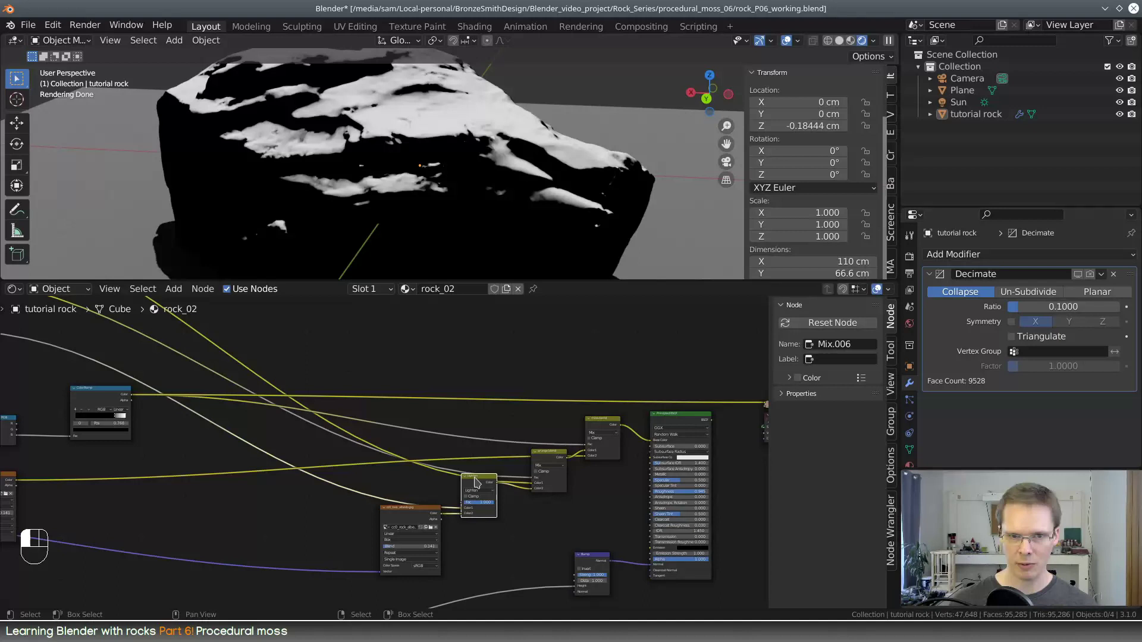
{"action": "left_click", "coordinate": [841, 357]}
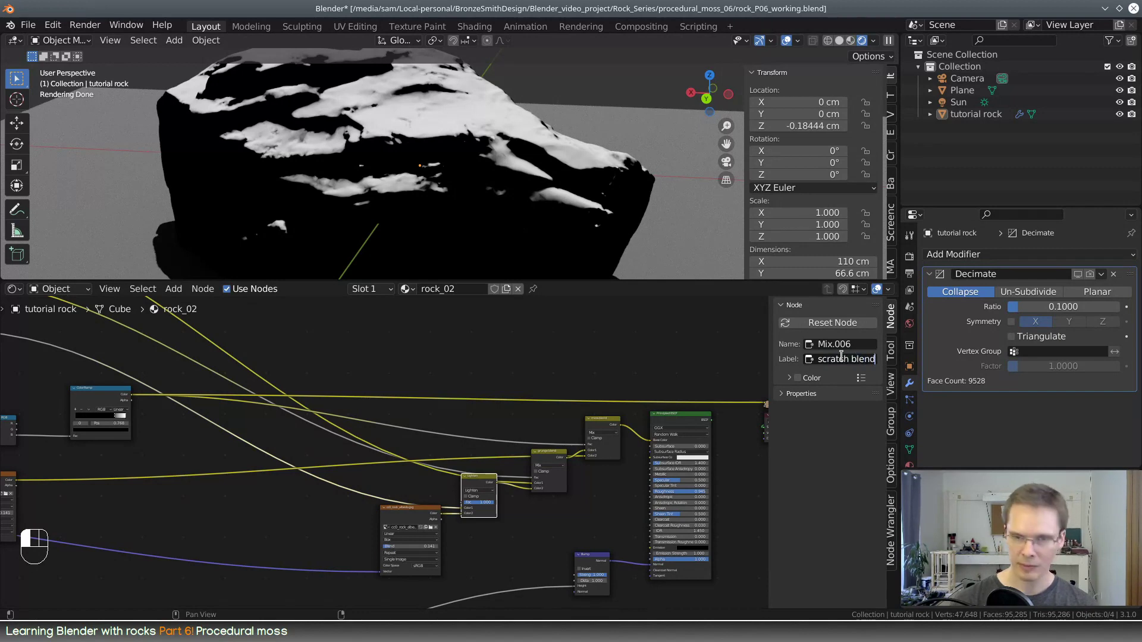
Move the moss mask's ColorRamp node closer to the Separate RGB node
{"action": "middle_click_drag", "start_coordinate": [217, 439], "coordinate": [418, 463]}
{"action": "scroll", "coordinate": [470, 487], "scroll_direction": "up", "scroll_amount": 3}
{"action": "left_click", "coordinate": [410, 443]}
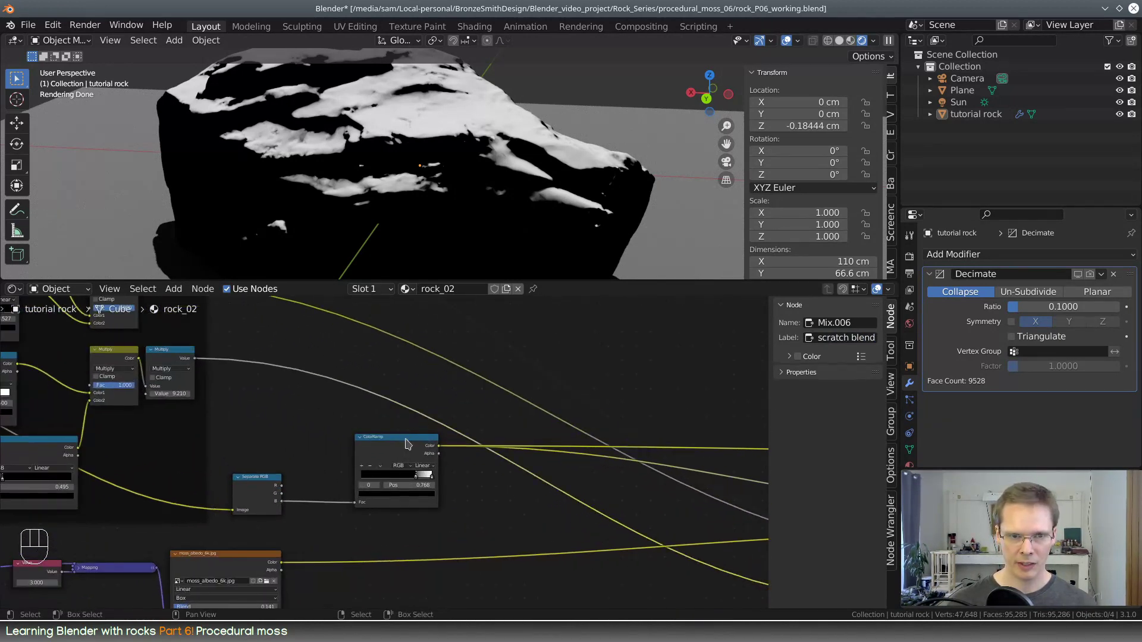
{"action": "left_click_drag", "start_coordinate": [409, 440], "coordinate": [372, 437]}
{"action": "middle_click_drag", "start_coordinate": [441, 475], "coordinate": [365, 490]}
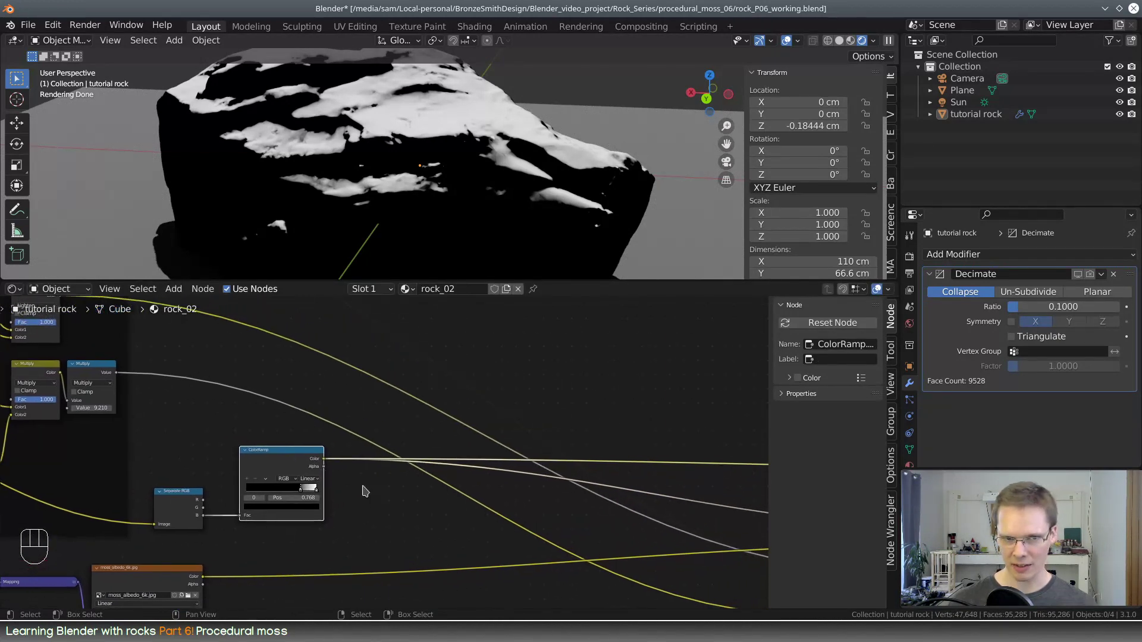
{"action": "scroll", "coordinate": [360, 488], "scroll_direction": "up", "scroll_amount": 2}
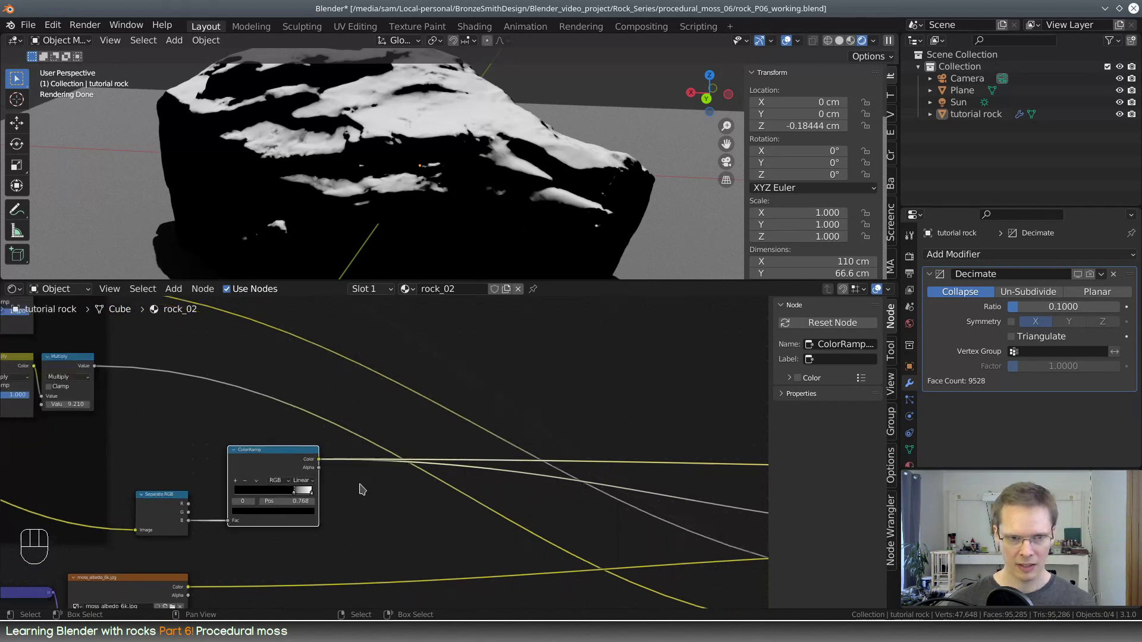
Switch the rock's preview back to the full Principled BSDF material and examine the moss coverage up close
{"action": "middle_click_drag", "start_coordinate": [360, 484], "coordinate": [441, 474]}
{"action": "scroll", "coordinate": [442, 477], "scroll_direction": "down", "scroll_amount": 2}
{"action": "middle_click_drag", "start_coordinate": [514, 478], "coordinate": [157, 428]}
{"action": "left_click", "coordinate": [635, 420]}
{"action": "left_click", "coordinate": [634, 420], "text": "ctrl+shift"}
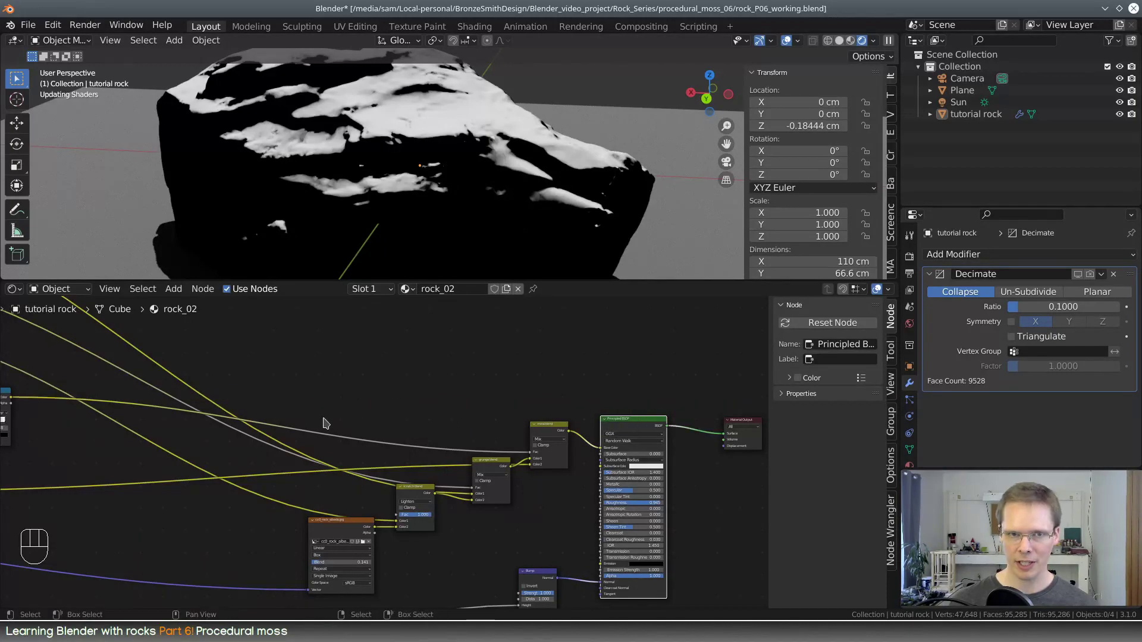
{"action": "middle_click_drag", "start_coordinate": [258, 430], "coordinate": [621, 453]}
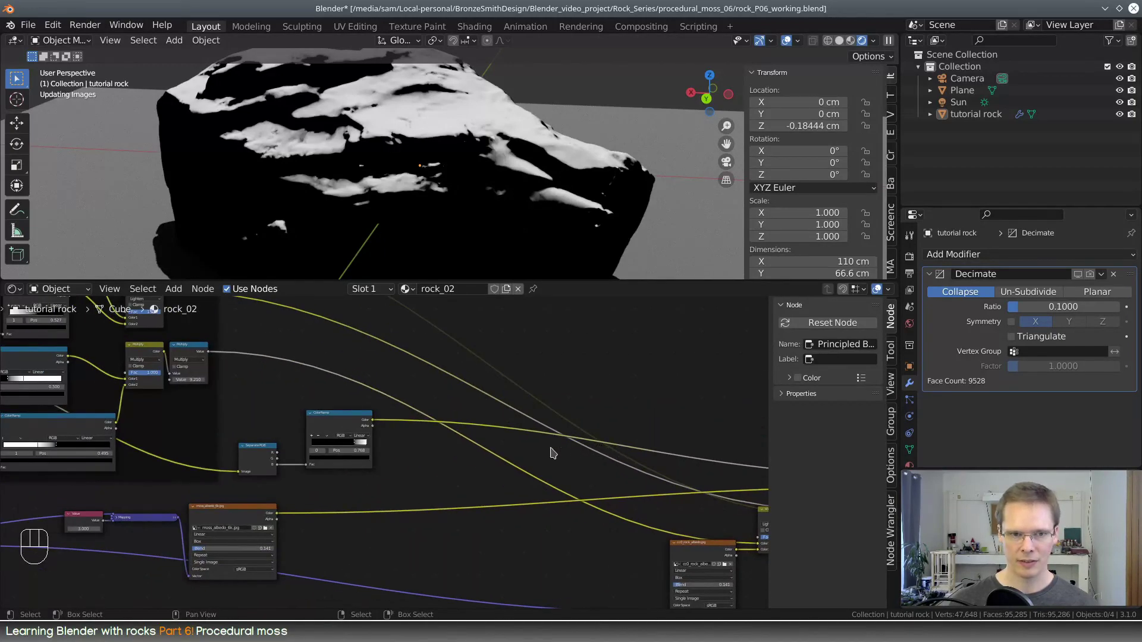
{"action": "middle_click_drag", "start_coordinate": [357, 249], "coordinate": [310, 186]}
{"action": "scroll", "coordinate": [357, 185], "scroll_direction": "up", "scroll_amount": 4}
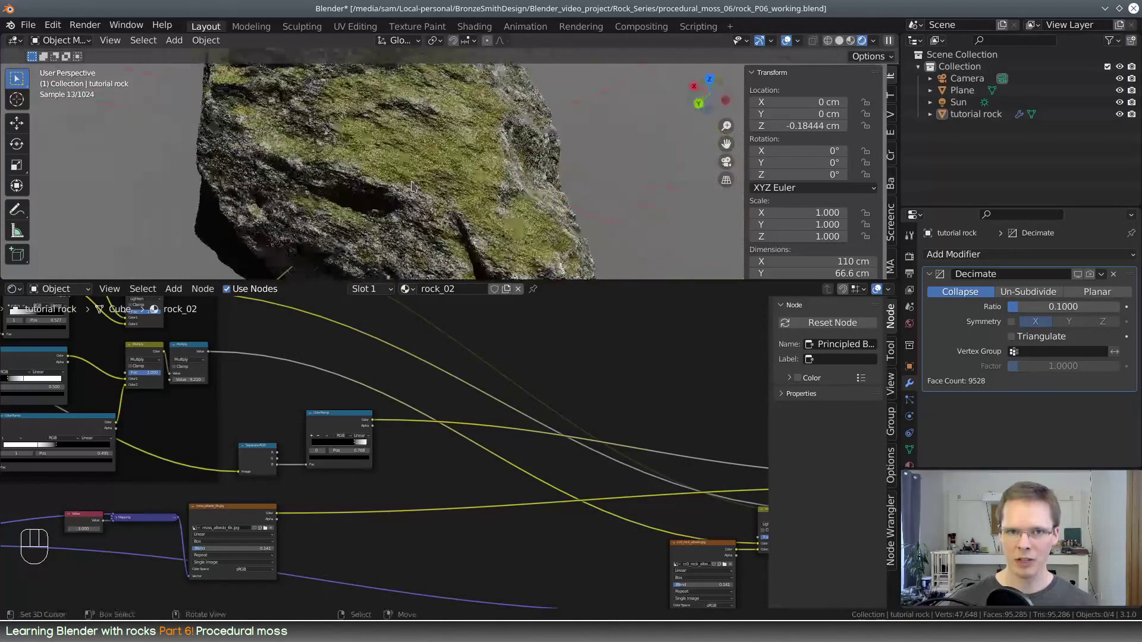
{"action": "middle_click_drag", "start_coordinate": [491, 208], "coordinate": [317, 192], "text": "shift"}
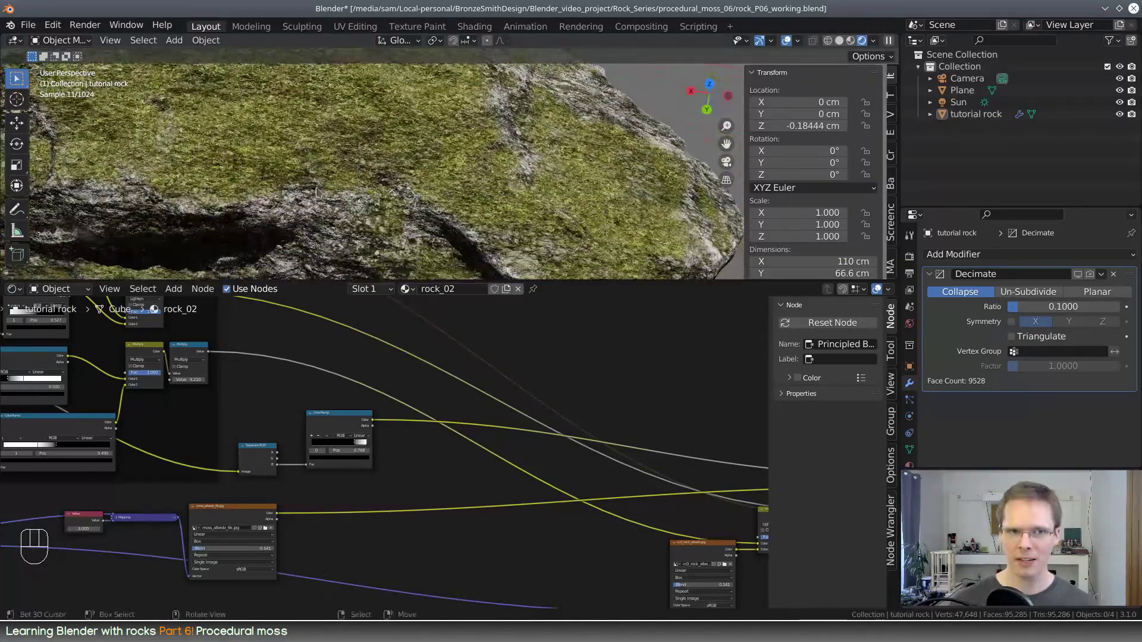
{"action": "scroll", "coordinate": [331, 206], "scroll_direction": "down", "scroll_amount": 9}
{"action": "middle_click_drag", "start_coordinate": [489, 207], "coordinate": [440, 199]}
{"action": "scroll", "coordinate": [453, 167], "scroll_direction": "up", "scroll_amount": 7}
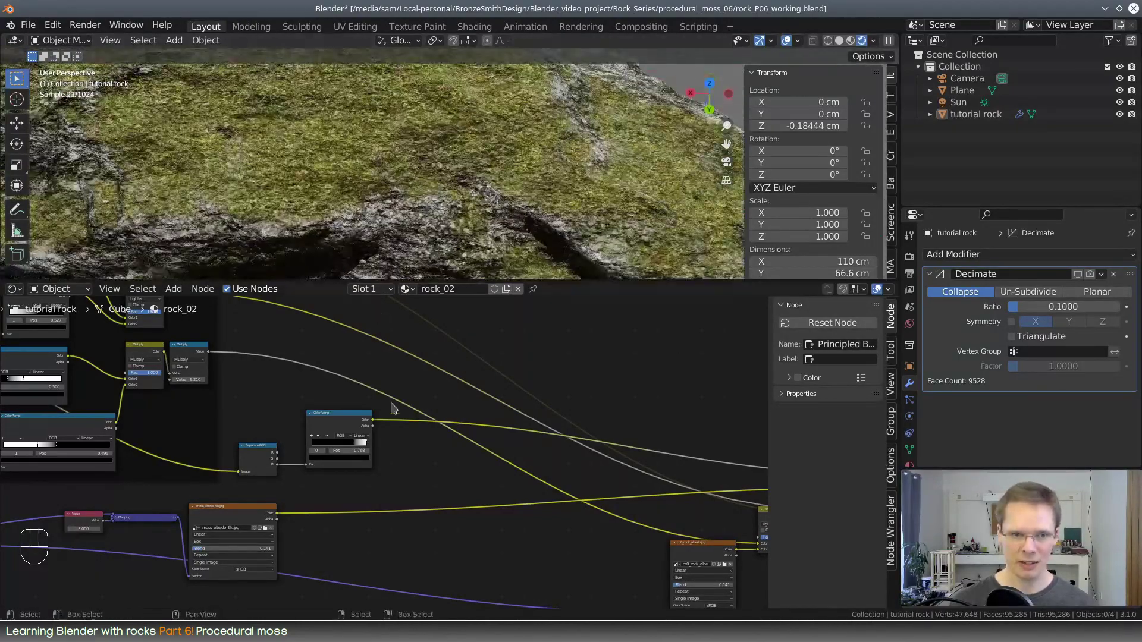
Duplicate the moss mask's ColorRamp node and place the unconnected copy just below and beside the original
{"action": "scroll", "coordinate": [413, 435], "scroll_direction": "up", "scroll_amount": 2}
{"action": "middle_click_drag", "start_coordinate": [413, 435], "coordinate": [443, 468]}
{"action": "left_click", "coordinate": [353, 427]}
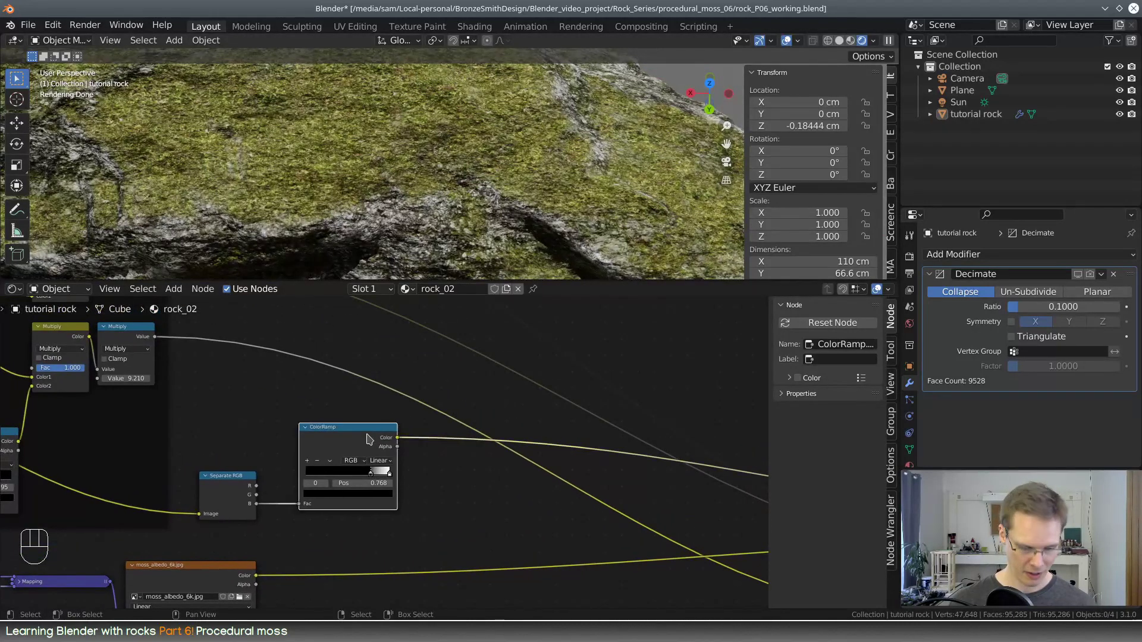
{"action": "key", "text": "shift+d"}
{"action": "left_click", "coordinate": [249, 383]}
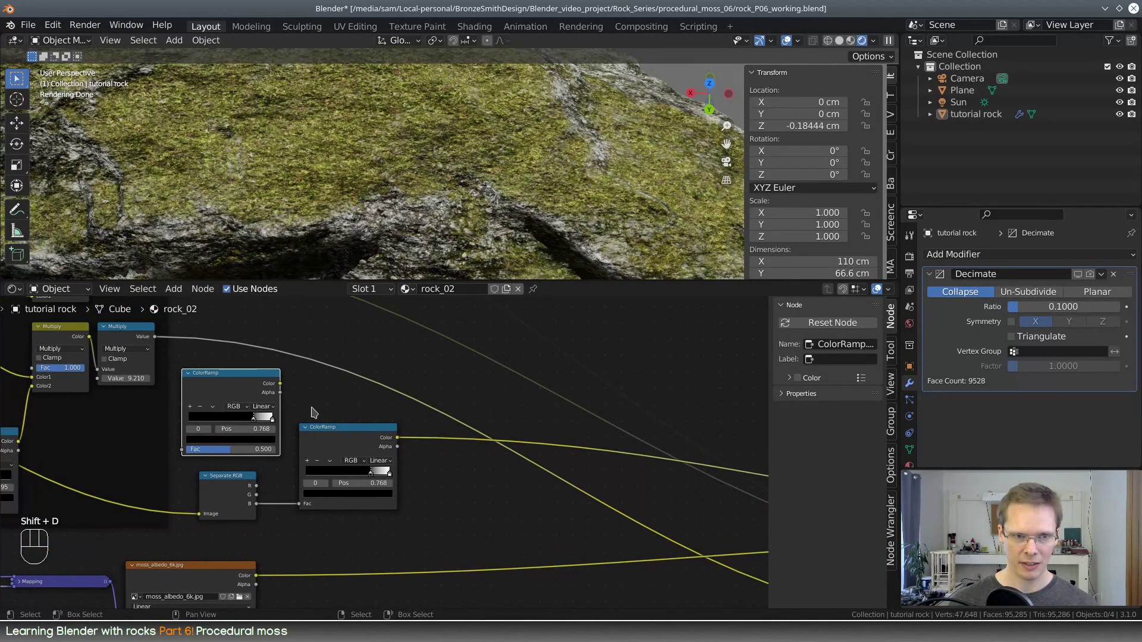
{"action": "middle_click_drag", "start_coordinate": [294, 462], "coordinate": [492, 434]}
{"action": "scroll", "coordinate": [556, 393], "scroll_direction": "down", "scroll_amount": 3}
{"action": "left_click_drag", "start_coordinate": [369, 374], "coordinate": [548, 440]}
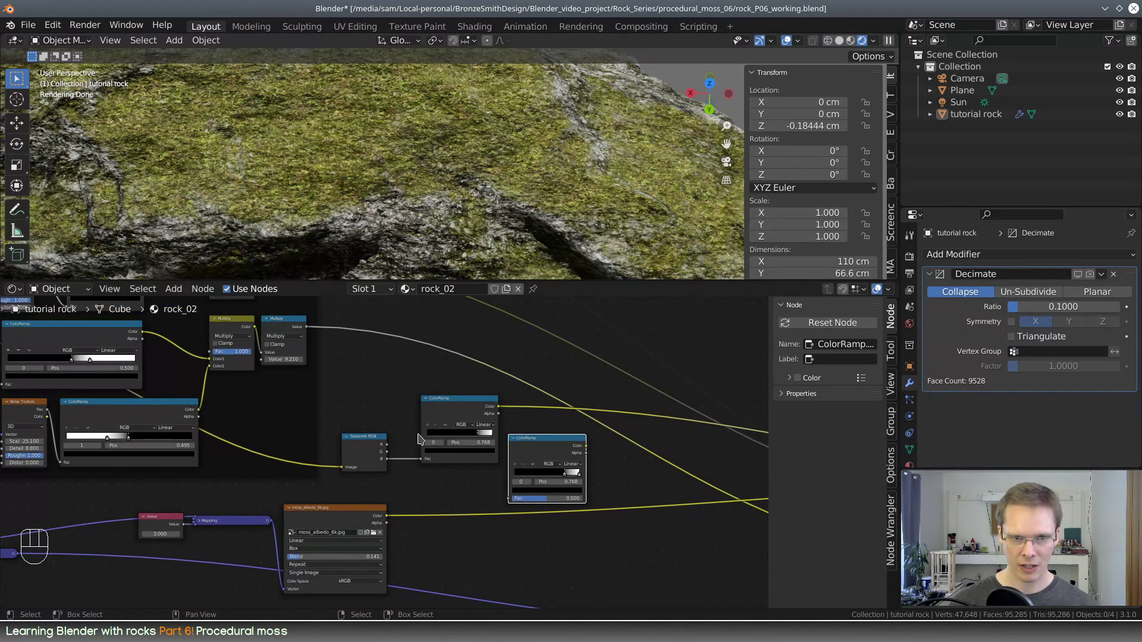
Add a Noise Texture node above the Separate RGB node
{"action": "key", "text": "shift+a"}
{"action": "left_click", "coordinate": [393, 407]}
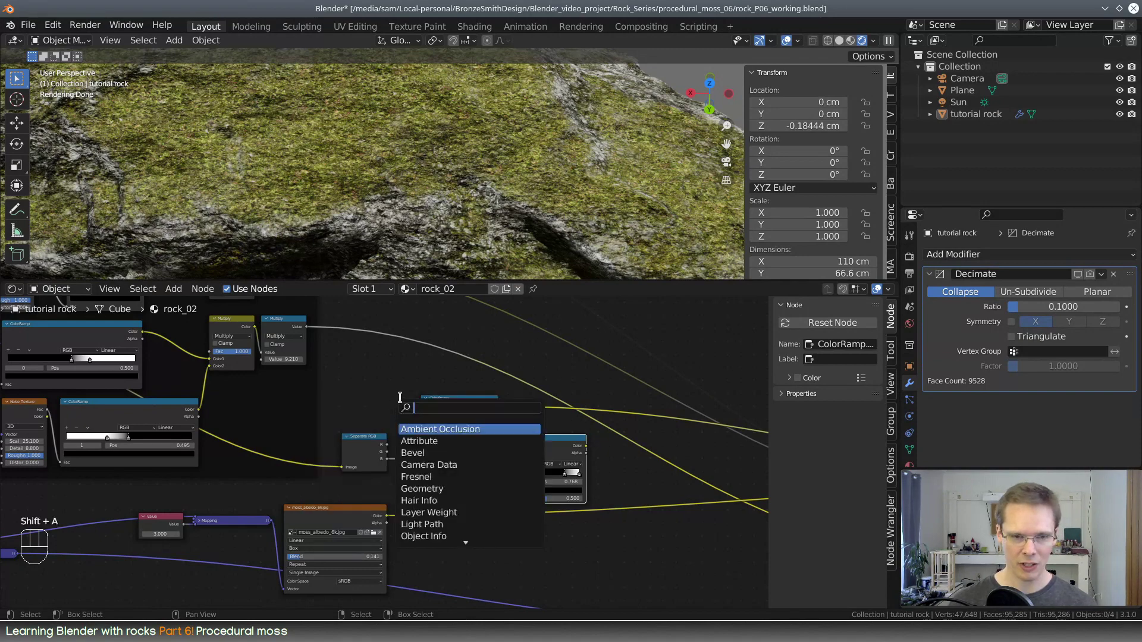
{"action": "type", "text": "noise"}
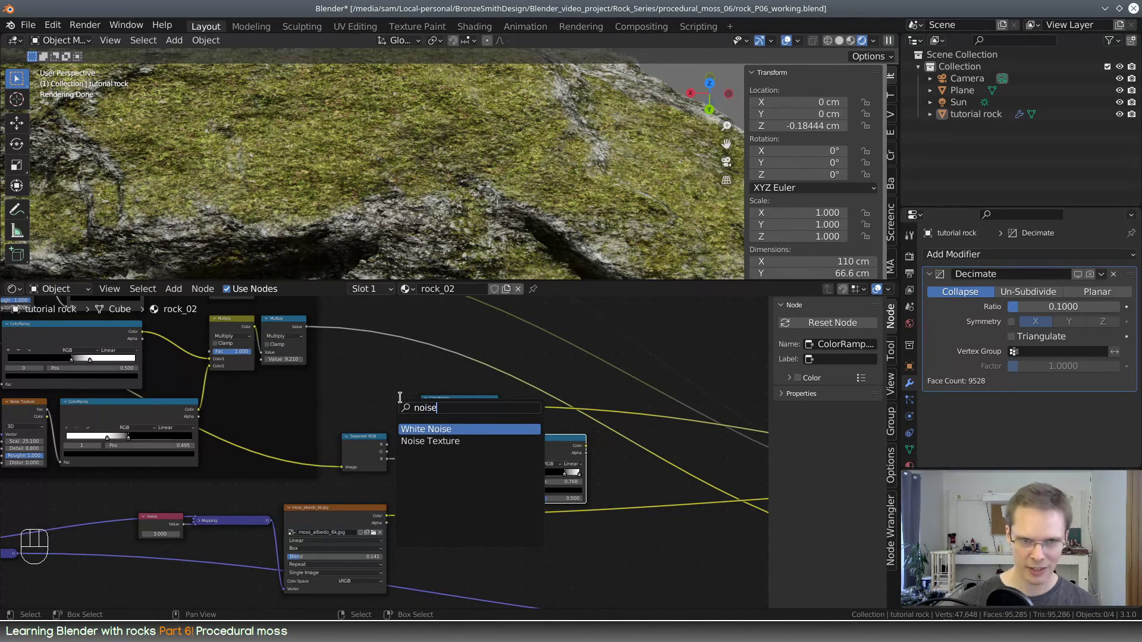
{"action": "left_click", "coordinate": [463, 441]}
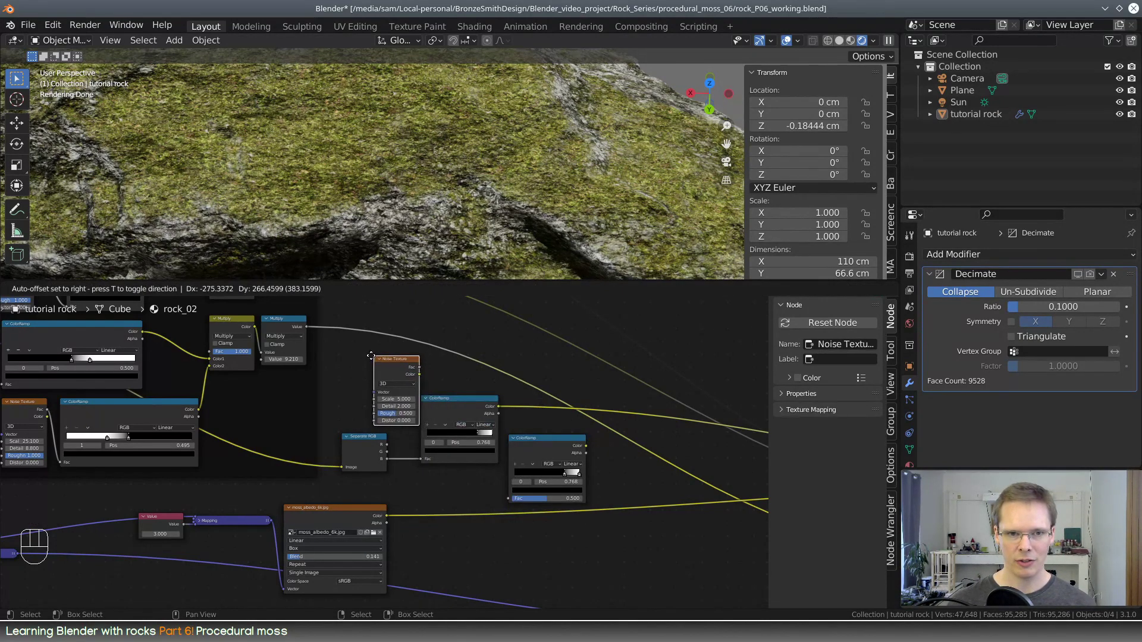
{"action": "left_click", "coordinate": [356, 353]}
Add reroute points to the grunge frame's upper two output links so they run straight across and drop down to the mix nodes
{"action": "scroll", "coordinate": [395, 362], "scroll_direction": "down", "scroll_amount": 9}
{"action": "middle_click_drag", "start_coordinate": [412, 374], "coordinate": [421, 397]}
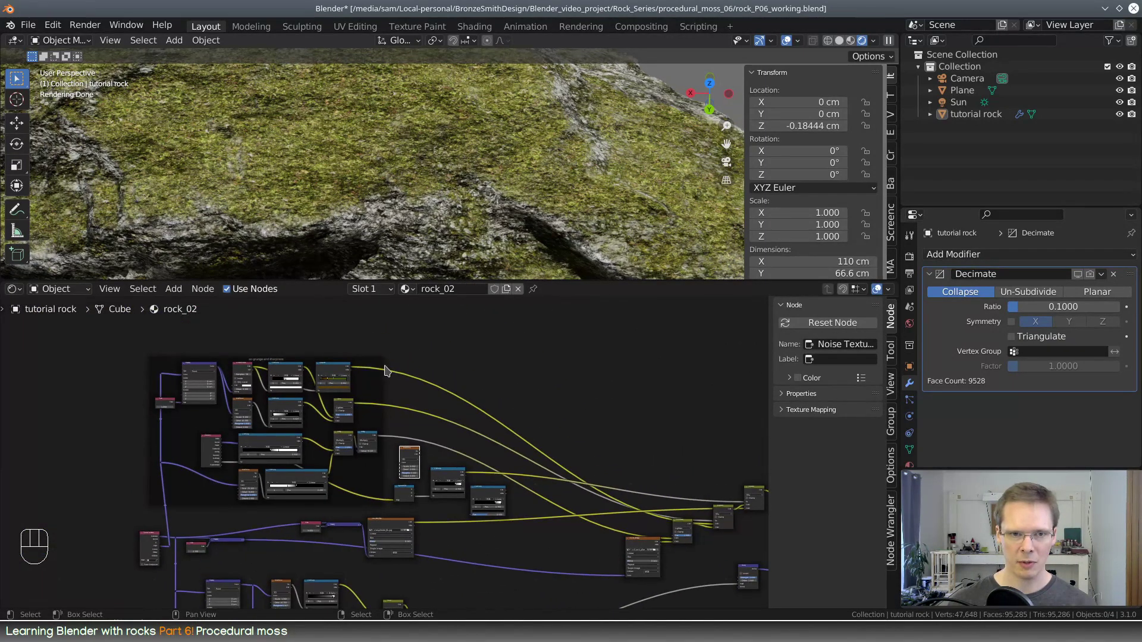
{"action": "left_click", "coordinate": [379, 359]}
{"action": "mouse_move", "coordinate": [379, 359]}
{"action": "left_mouse_down"}
{"action": "mouse_move", "coordinate": [380, 299]}
{"action": "mouse_move", "coordinate": [385, 361]}
{"action": "left_mouse_up"}
{"action": "middle_click_drag", "start_coordinate": [603, 512], "coordinate": [518, 482]}
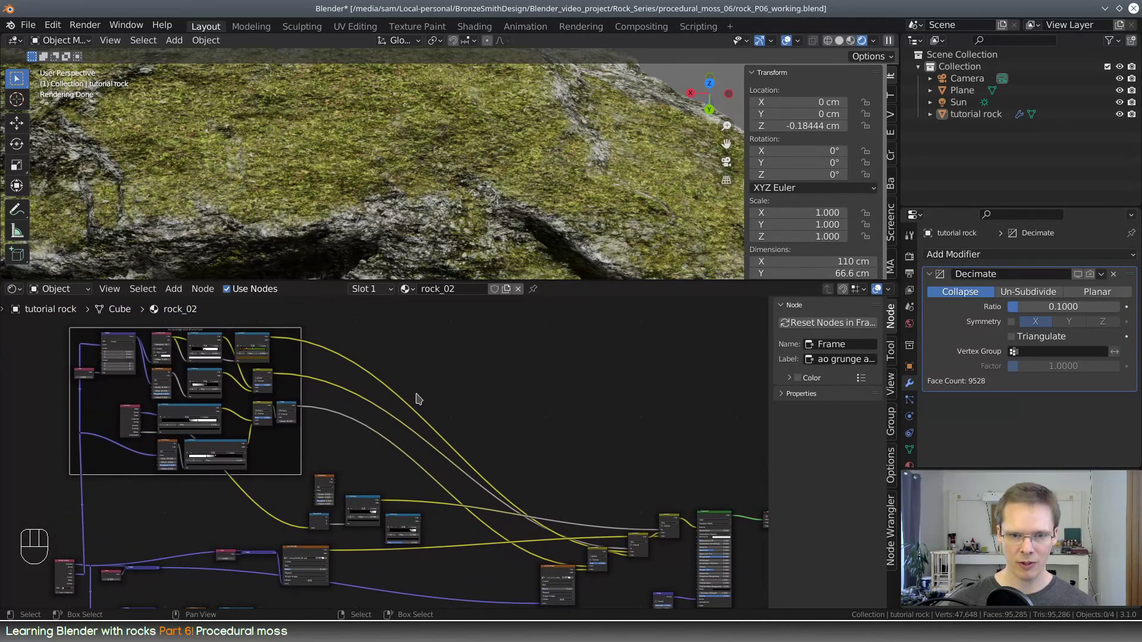
{"action": "mouse_move", "coordinate": [348, 376]}
{"action": "right_mouse_down", "text": "shift"}
{"action": "mouse_move", "coordinate": [528, 339]}
{"action": "mouse_move", "coordinate": [628, 343]}
{"action": "mouse_move", "coordinate": [611, 343]}
{"action": "right_mouse_up", "text": "shift"}
{"action": "mouse_move", "coordinate": [656, 483]}
{"action": "right_mouse_down", "text": "shift"}
{"action": "mouse_move", "coordinate": [600, 498]}
{"action": "mouse_move", "coordinate": [618, 516]}
{"action": "mouse_move", "coordinate": [615, 533]}
{"action": "right_mouse_up", "text": "shift"}
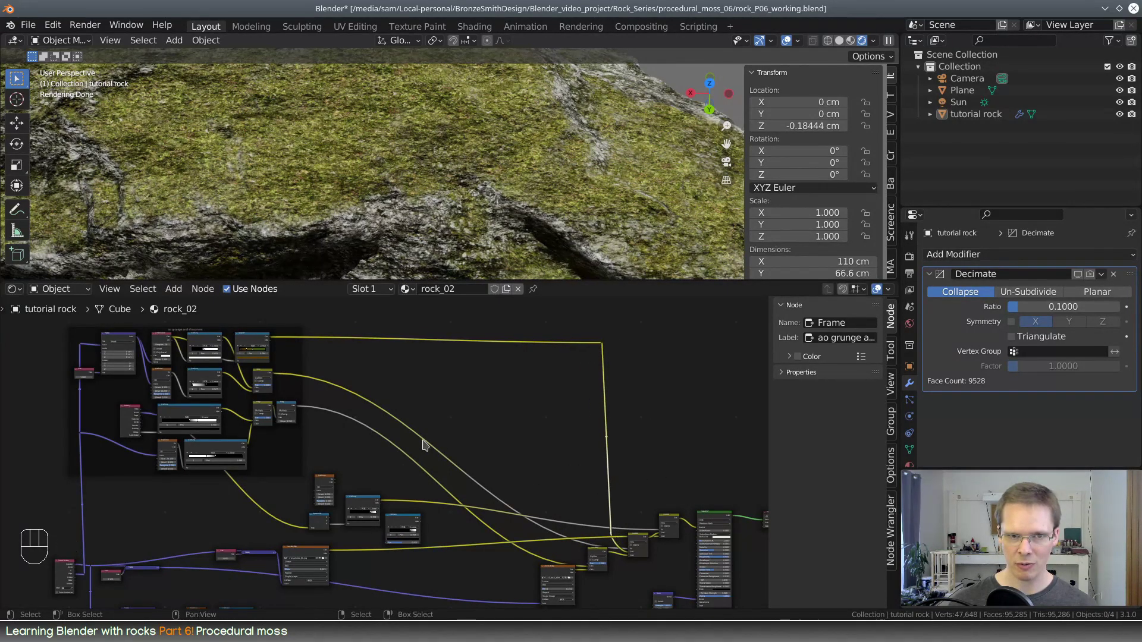
{"action": "mouse_move", "coordinate": [358, 405]}
{"action": "right_mouse_down", "text": "shift"}
{"action": "mouse_move", "coordinate": [589, 376]}
{"action": "mouse_move", "coordinate": [576, 376]}
{"action": "mouse_move", "coordinate": [603, 341]}
{"action": "right_mouse_up", "text": "shift"}
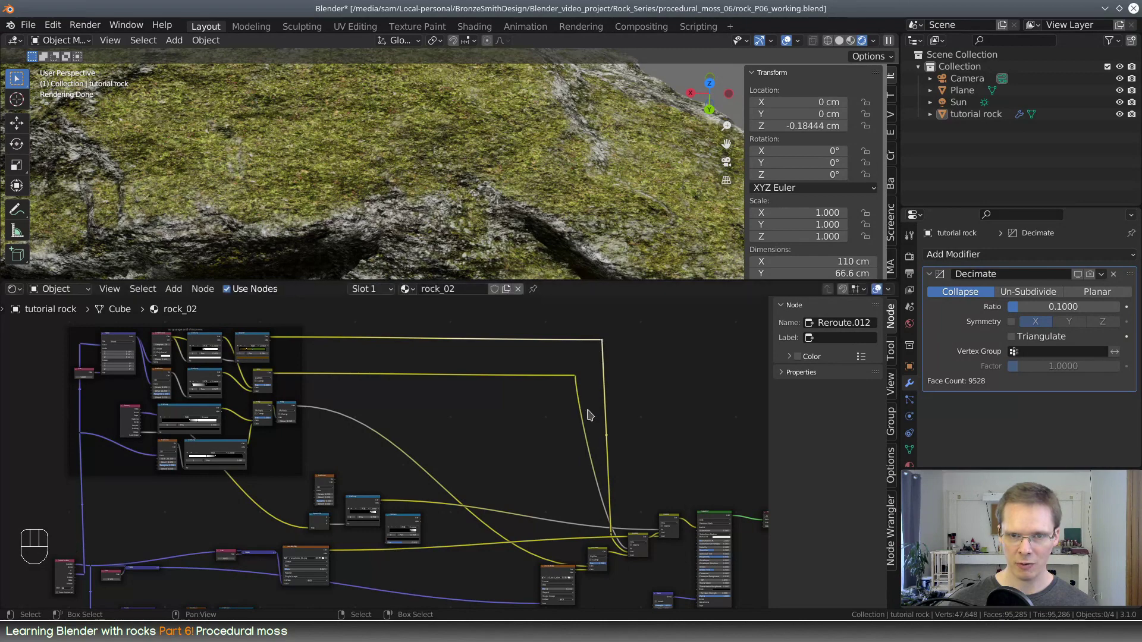
{"action": "mouse_move", "coordinate": [588, 491]}
{"action": "right_mouse_down", "text": "shift"}
{"action": "mouse_move", "coordinate": [589, 531]}
{"action": "mouse_move", "coordinate": [578, 529]}
{"action": "mouse_move", "coordinate": [604, 531]}
{"action": "right_mouse_up", "text": "shift"}
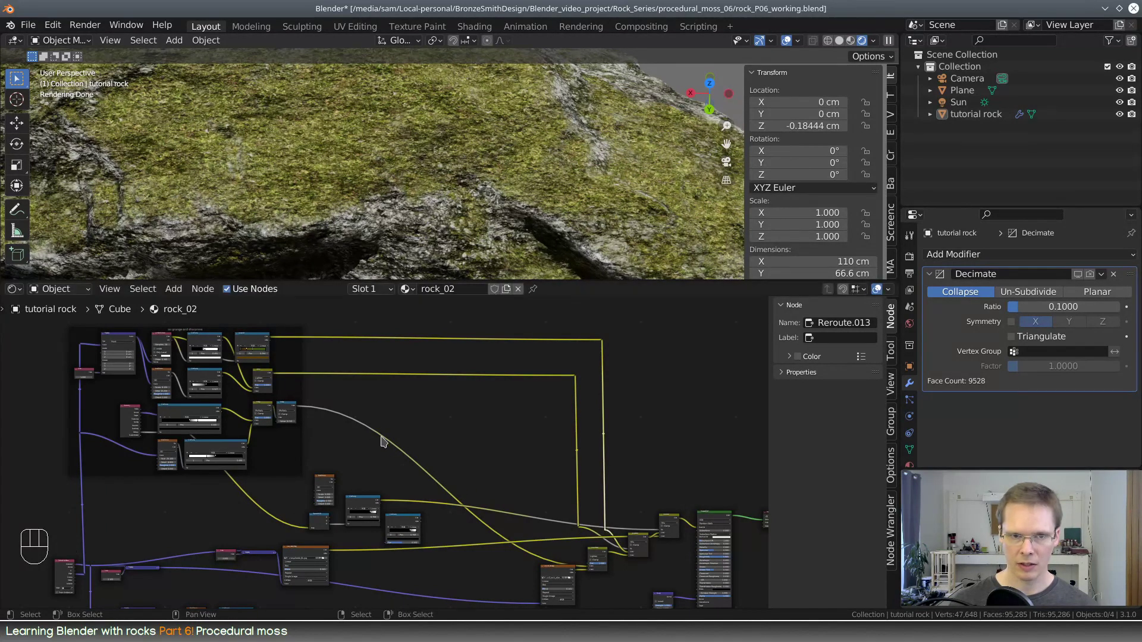
Add reroute points to the Multiply node's output link so it runs straight across and down to the scratch blend node
{"action": "right_click_drag", "start_coordinate": [357, 422], "coordinate": [555, 407]}
{"action": "mouse_move", "coordinate": [554, 474]}
{"action": "right_mouse_down", "text": "shift"}
{"action": "mouse_move", "coordinate": [570, 476]}
{"action": "mouse_move", "coordinate": [555, 550]}
{"action": "right_mouse_up", "text": "shift"}
{"action": "scroll", "coordinate": [503, 542], "scroll_direction": "up", "scroll_amount": 1}
{"action": "scroll", "coordinate": [503, 542], "scroll_direction": "up", "scroll_amount": 2}
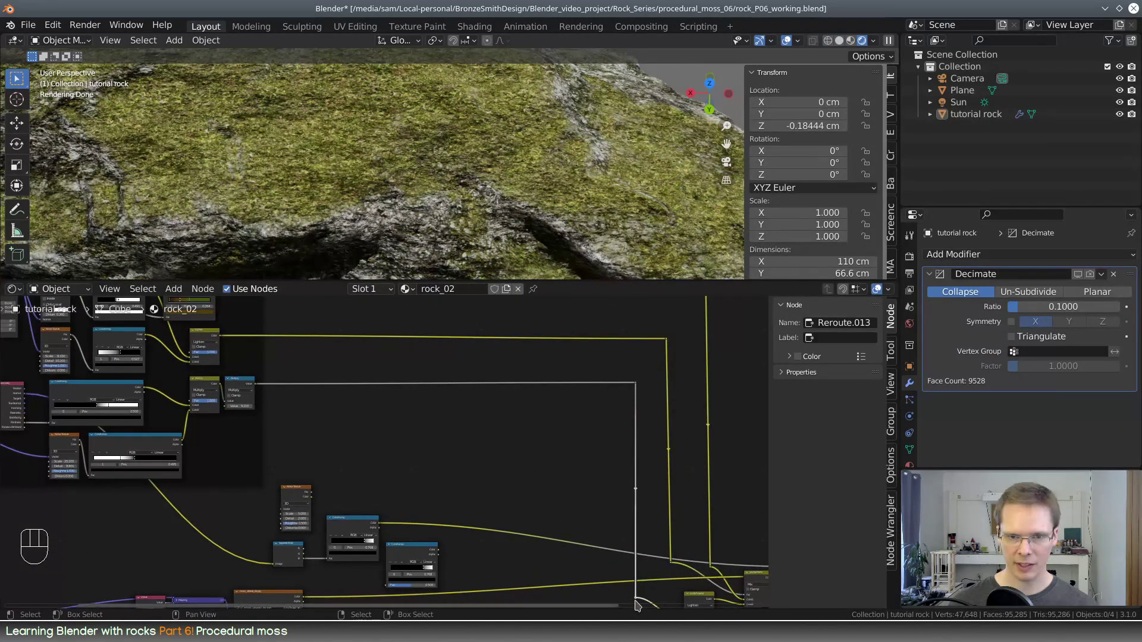
{"action": "right_click_drag", "start_coordinate": [636, 598], "coordinate": [641, 599]}
Move the new Noise Texture node farther up, clear of the moss mask nodes
{"action": "middle_click_drag", "start_coordinate": [401, 484], "coordinate": [465, 462]}
{"action": "scroll", "coordinate": [465, 467], "scroll_direction": "up", "scroll_amount": 3}
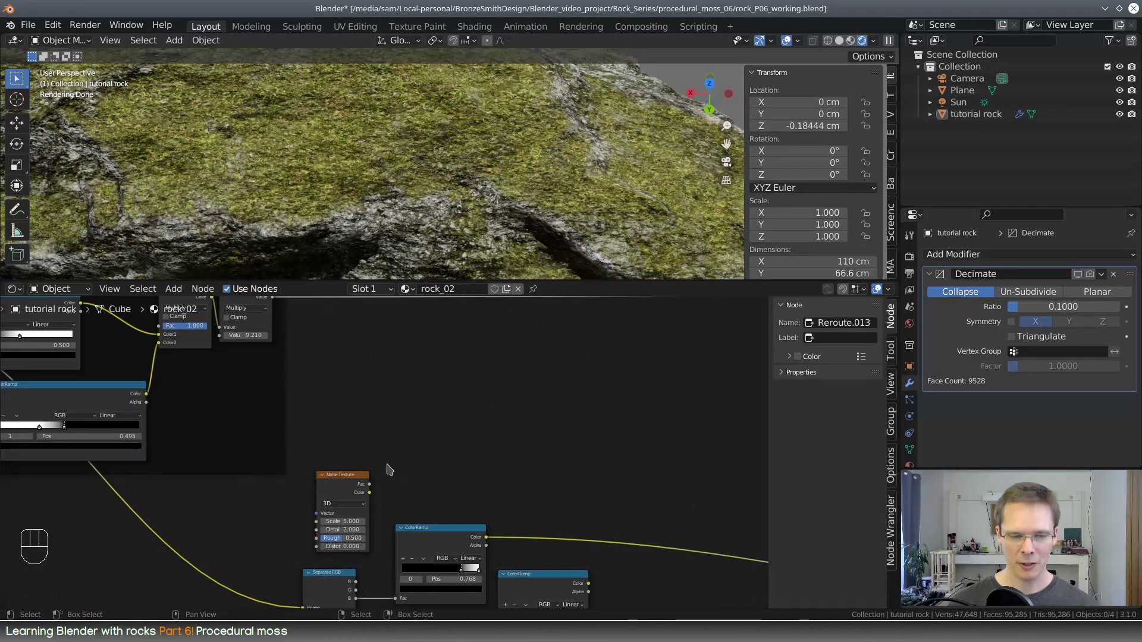
{"action": "left_click_drag", "start_coordinate": [342, 474], "coordinate": [393, 402]}
{"action": "scroll", "coordinate": [431, 421], "scroll_direction": "down", "scroll_amount": 2}
{"action": "middle_click_drag", "start_coordinate": [431, 421], "coordinate": [476, 408]}
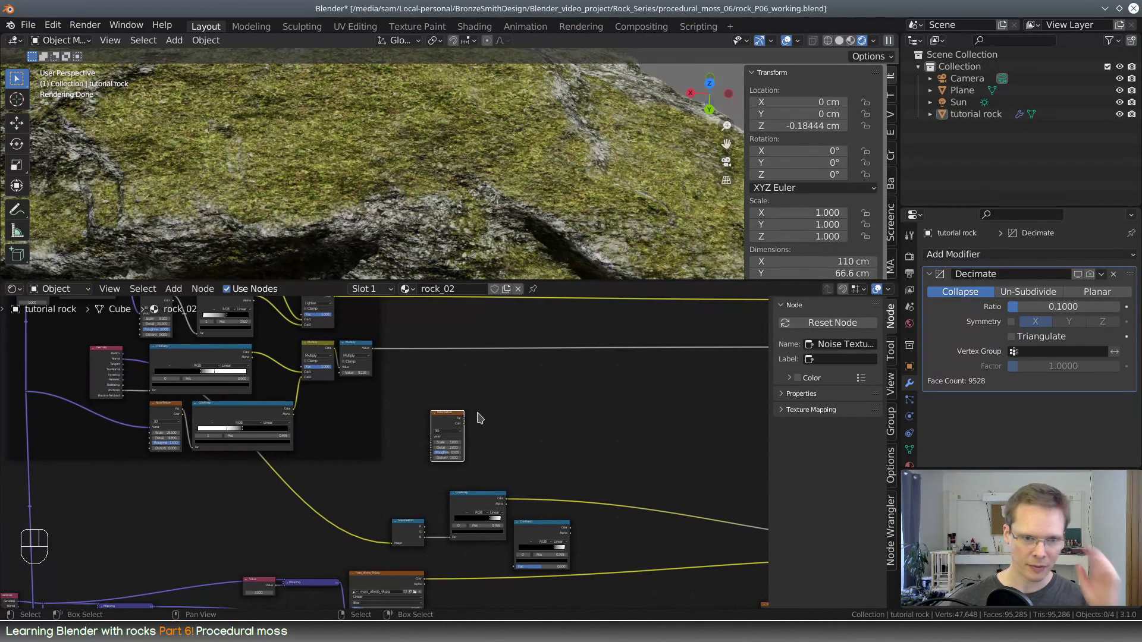
{"action": "middle_click_drag", "start_coordinate": [470, 474], "coordinate": [555, 395]}
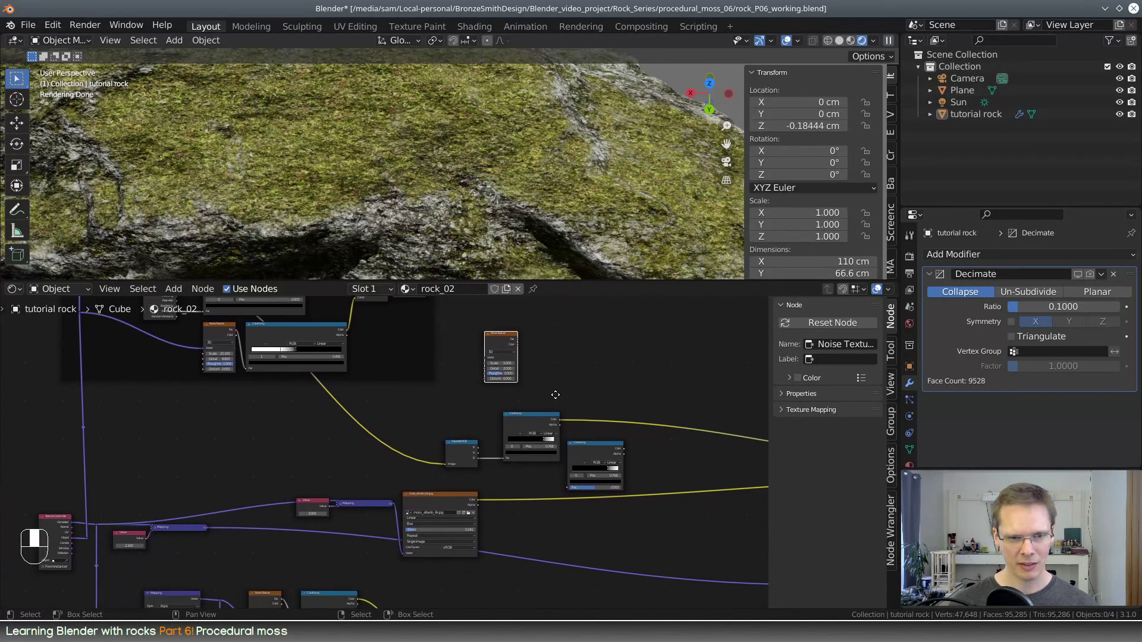
Add reroutes around the moss Mapping node, feeding its output to the Noise Texture's Vector input, with the moss albedo texture node shifted aside
{"action": "middle_click_drag", "start_coordinate": [325, 497], "coordinate": [375, 450]}
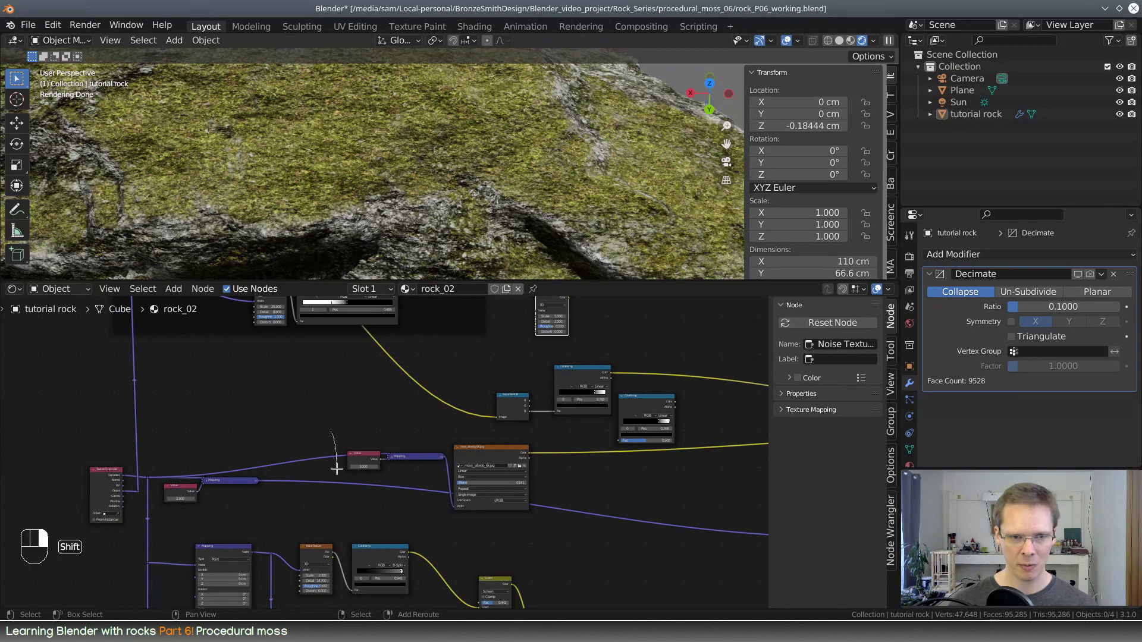
{"action": "right_click_drag", "start_coordinate": [336, 469], "coordinate": [336, 463], "text": "shift"}
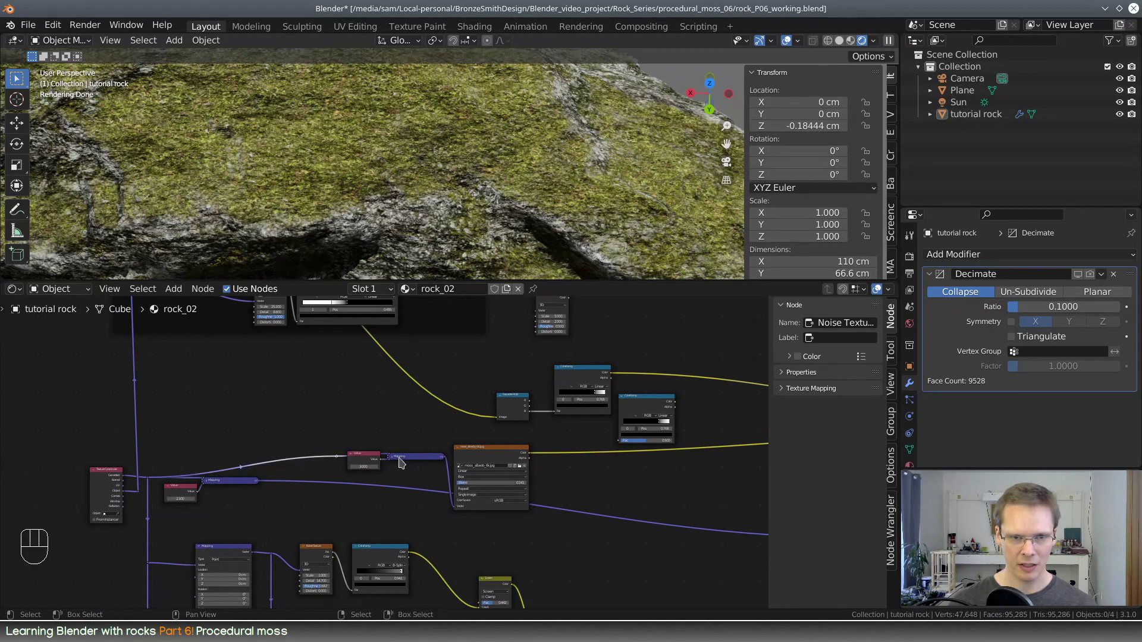
{"action": "left_click_drag", "start_coordinate": [490, 453], "coordinate": [532, 436]}
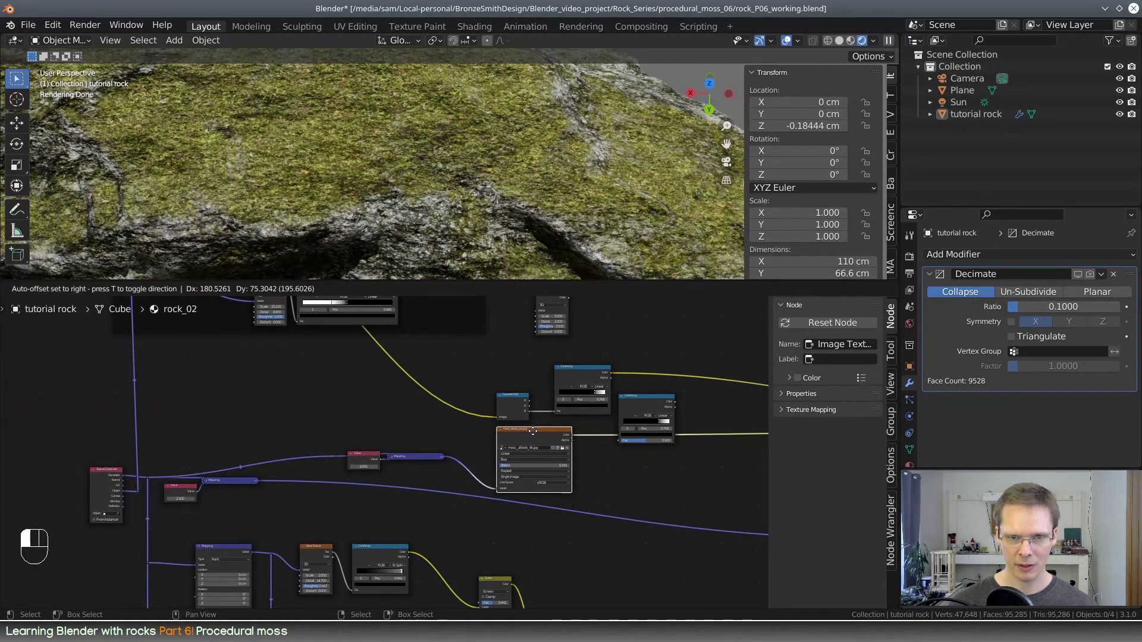
{"action": "left_click", "coordinate": [465, 477]}
{"action": "left_click_drag", "start_coordinate": [463, 470], "coordinate": [533, 355]}
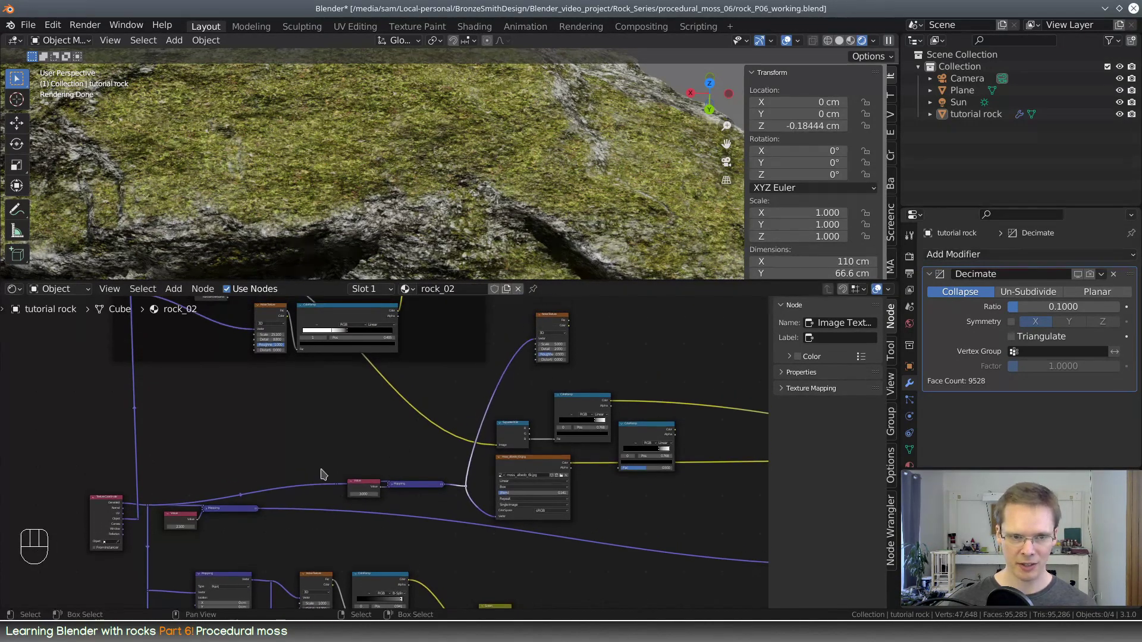
Duplicate the moss mask's ColorRamp beside the Noise Texture node and align the noise and ramp nodes with each other
{"action": "middle_click_drag", "start_coordinate": [609, 362], "coordinate": [385, 458]}
{"action": "scroll", "coordinate": [385, 458], "scroll_direction": "up", "scroll_amount": 2}
{"action": "left_click_drag", "start_coordinate": [322, 400], "coordinate": [270, 418]}
{"action": "left_click", "coordinate": [357, 502]}
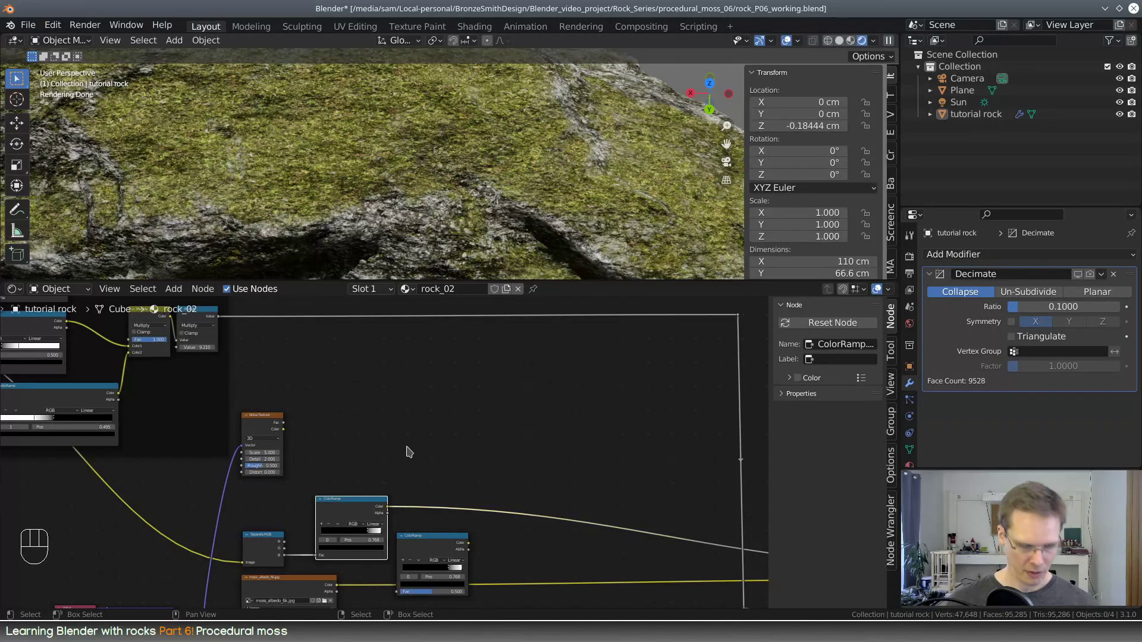
{"action": "key", "text": "shift+d"}
{"action": "left_click", "coordinate": [406, 367]}
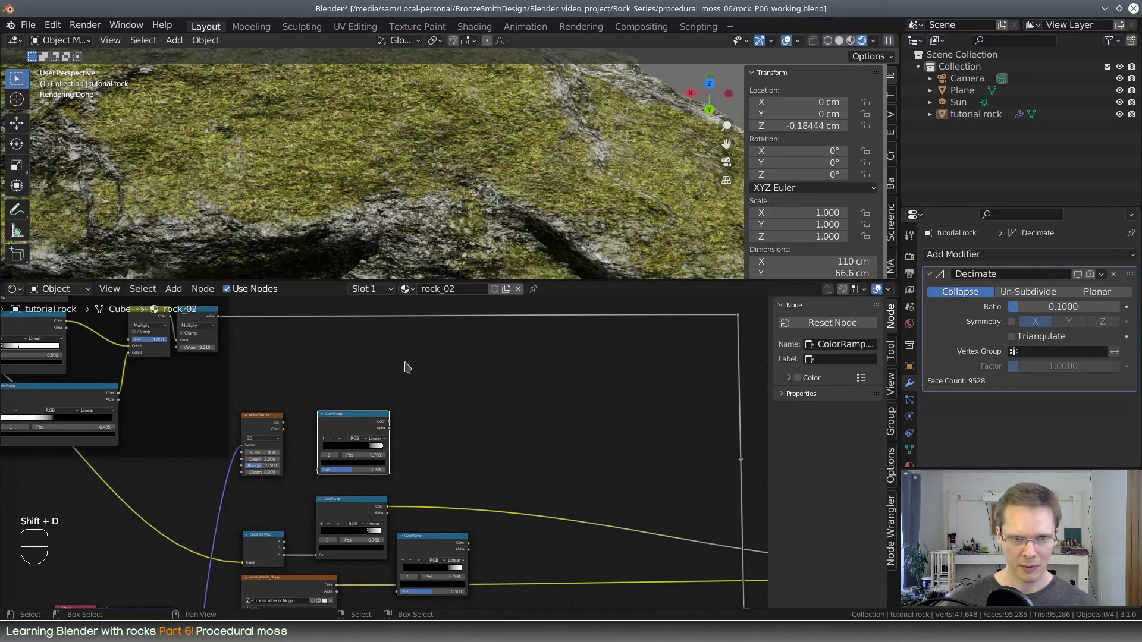
{"action": "left_click_drag", "start_coordinate": [370, 419], "coordinate": [364, 424]}
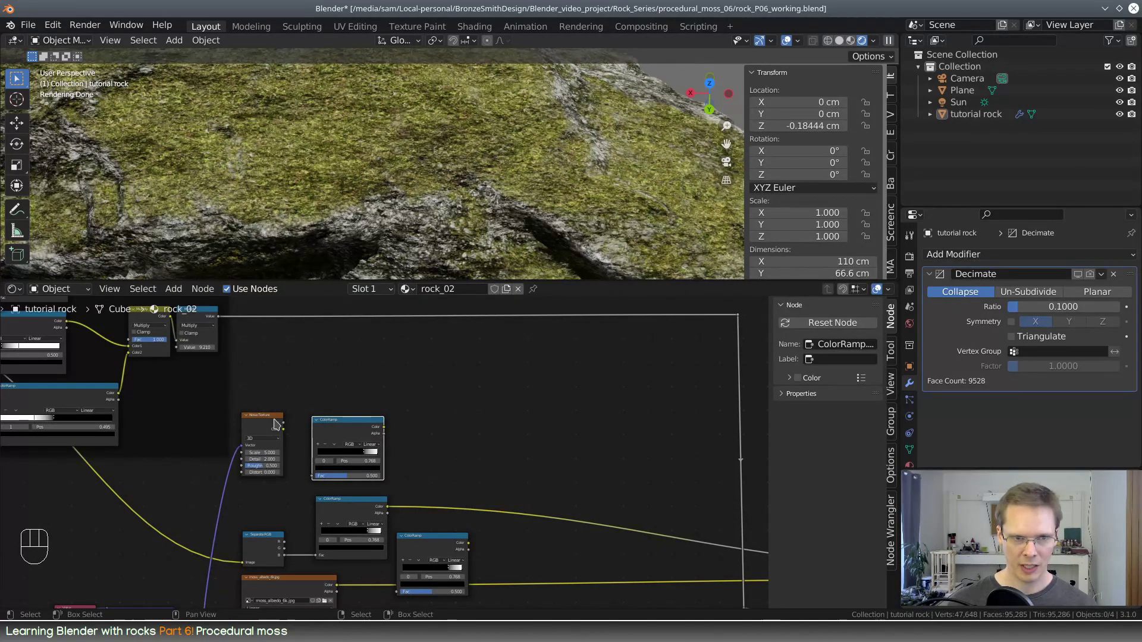
{"action": "left_click_drag", "start_coordinate": [276, 424], "coordinate": [313, 424]}
{"action": "left_click_drag", "start_coordinate": [383, 499], "coordinate": [367, 498]}
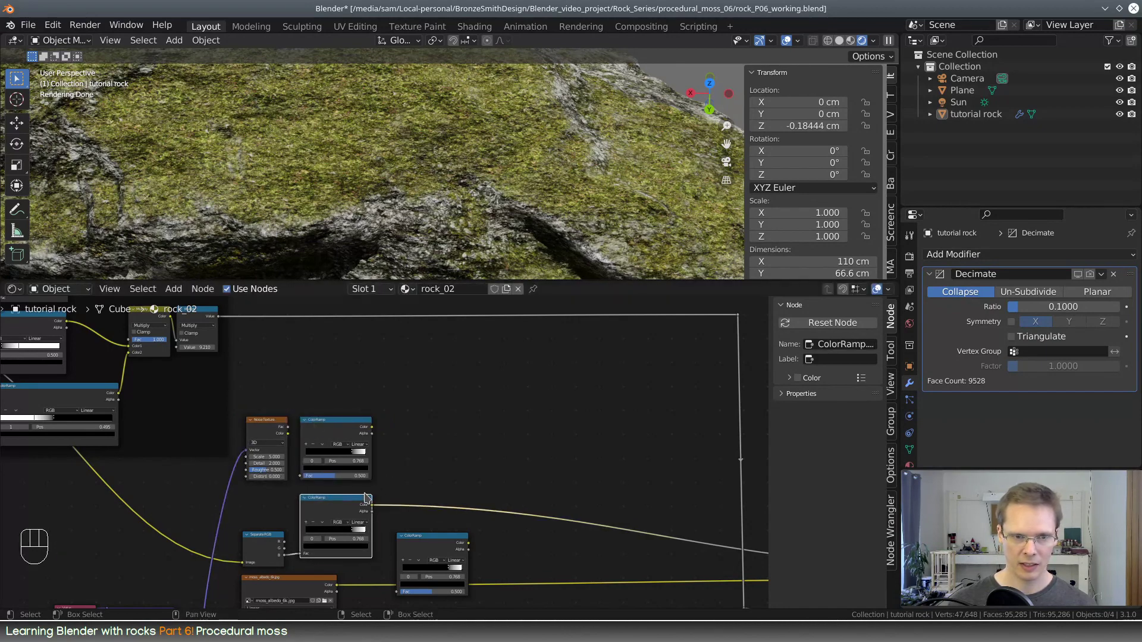
Move the moss_albedo_6k.jpg texture node down and stack the spare ColorRamp beneath the moss mask's ColorRamp
{"action": "middle_click_drag", "start_coordinate": [415, 484], "coordinate": [560, 328]}
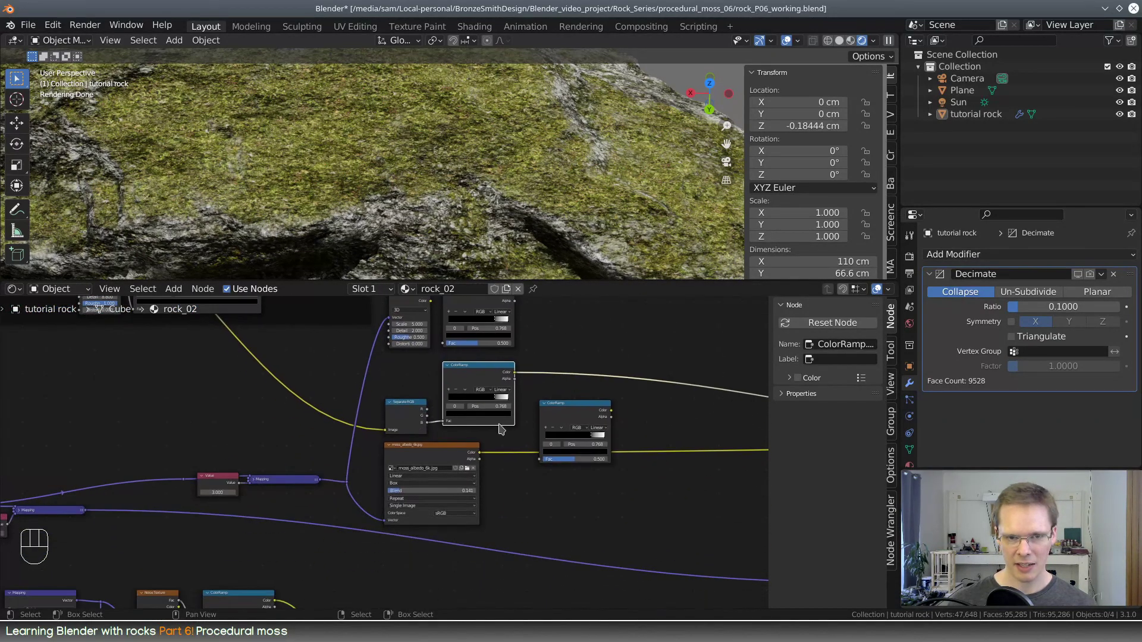
{"action": "left_click_drag", "start_coordinate": [443, 454], "coordinate": [434, 515]}
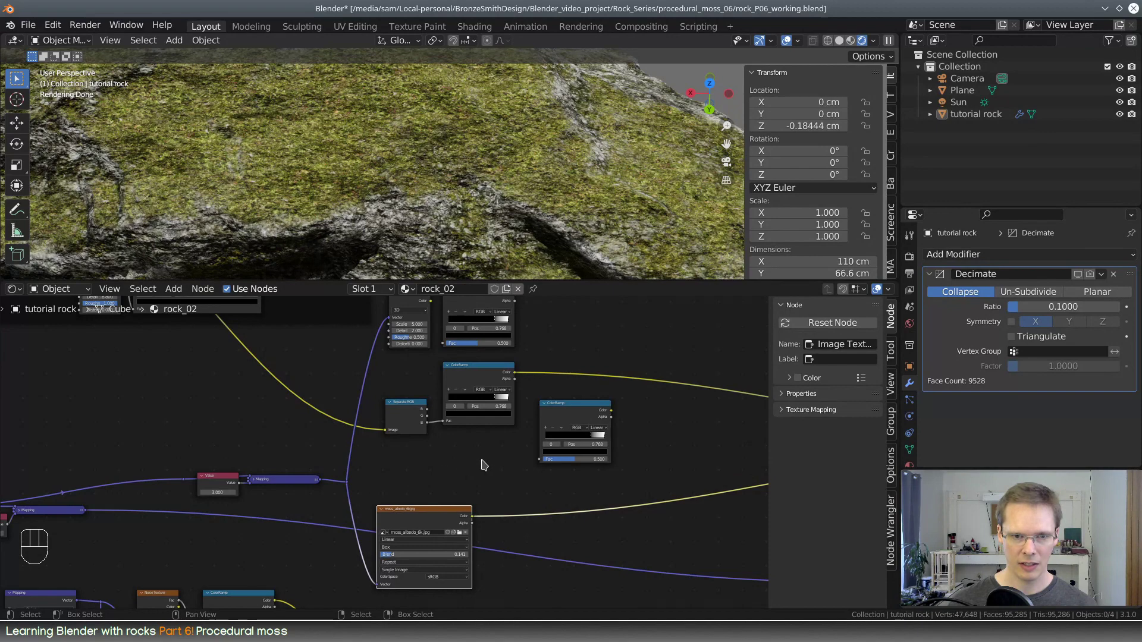
{"action": "middle_click_drag", "start_coordinate": [483, 464], "coordinate": [397, 607]}
{"action": "left_click_drag", "start_coordinate": [477, 551], "coordinate": [383, 583]}
{"action": "scroll", "coordinate": [374, 459], "scroll_direction": "up", "scroll_amount": 2}
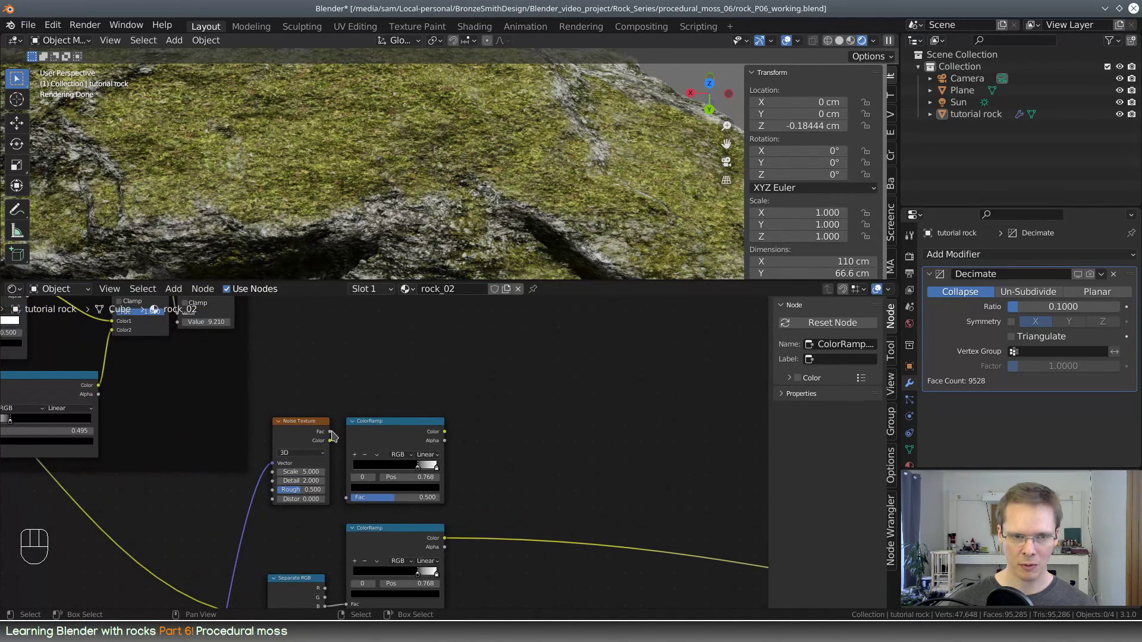
Connect the Noise Texture's Fac output to the adjacent ColorRamp's Fac input and preview that ramp on the rock
{"action": "left_click_drag", "start_coordinate": [331, 432], "coordinate": [346, 497]}
{"action": "scroll", "coordinate": [607, 489], "scroll_direction": "down", "scroll_amount": 3}
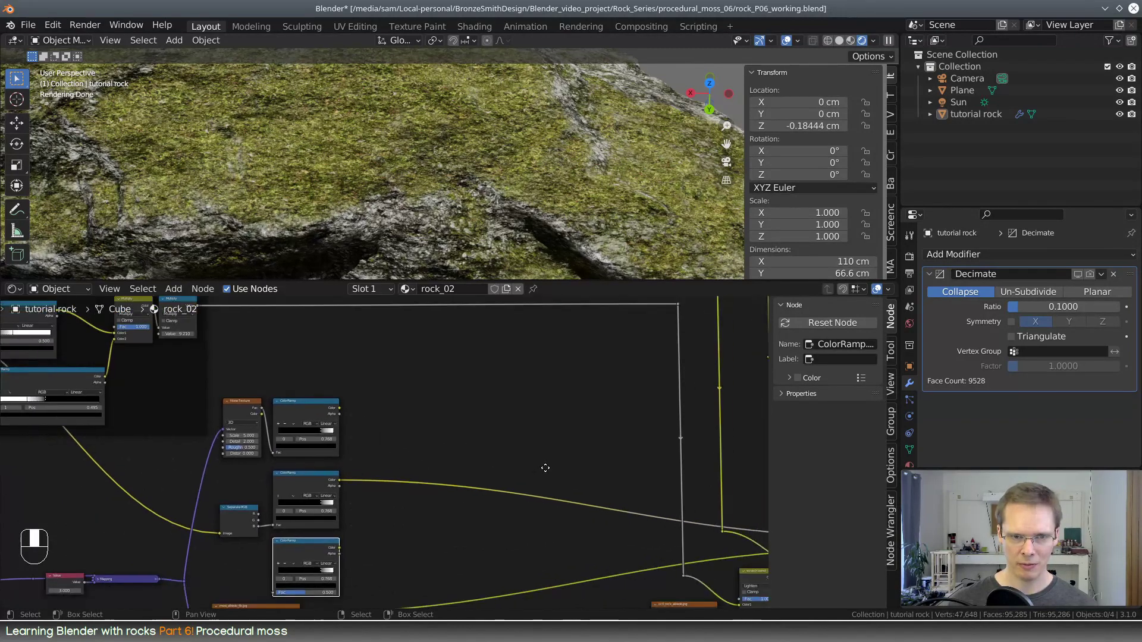
{"action": "scroll", "coordinate": [412, 459], "scroll_direction": "up", "scroll_amount": 1}
{"action": "left_click", "coordinate": [306, 419], "text": "ctrl+shift"}
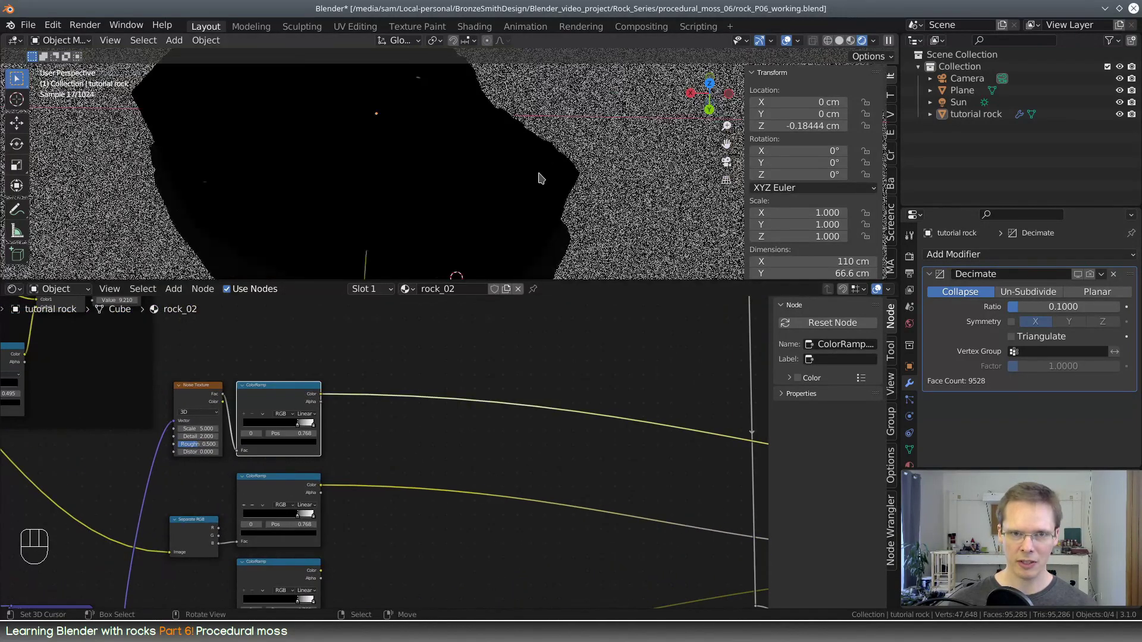
{"action": "middle_click_drag", "start_coordinate": [541, 179], "coordinate": [519, 186]}
{"action": "scroll", "coordinate": [383, 434], "scroll_direction": "up", "scroll_amount": 5}
Move the black stop of the noise ColorRamp to position 0.418
{"action": "middle_click_drag", "start_coordinate": [392, 438], "coordinate": [511, 440]}
{"action": "scroll", "coordinate": [511, 440], "scroll_direction": "up", "scroll_amount": 1}
{"action": "left_click_drag", "start_coordinate": [469, 428], "coordinate": [421, 434]}
{"action": "middle_click_drag", "start_coordinate": [302, 525], "coordinate": [560, 328]}
{"action": "scroll", "coordinate": [322, 525], "scroll_direction": "down", "scroll_amount": 4}
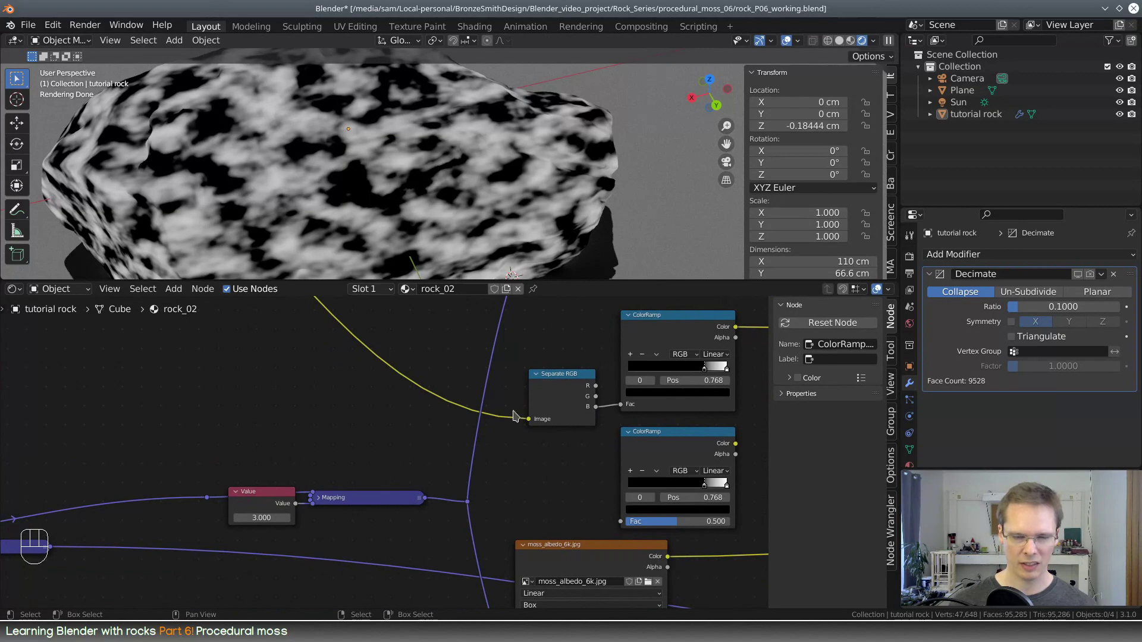
{"action": "middle_click_drag", "start_coordinate": [514, 414], "coordinate": [346, 607]}
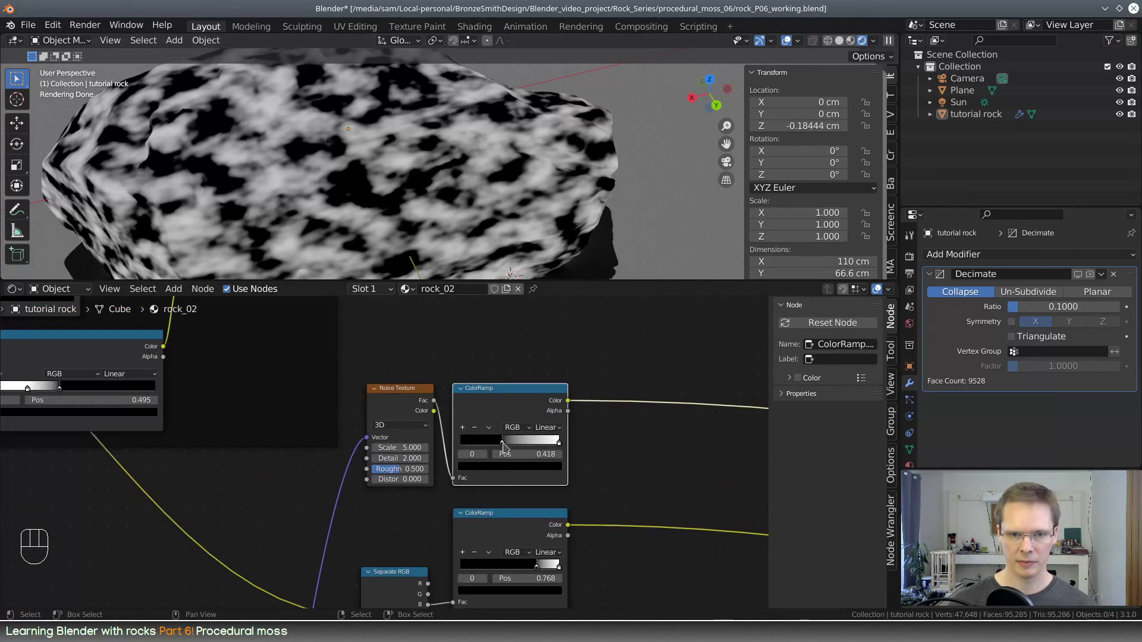
Move the black stop of the noise ColorRamp to position 0.455 and label the node "moss fibers"
{"action": "left_click_drag", "start_coordinate": [502, 441], "coordinate": [505, 442]}
{"action": "scroll", "coordinate": [533, 414], "scroll_direction": "up", "scroll_amount": 2}
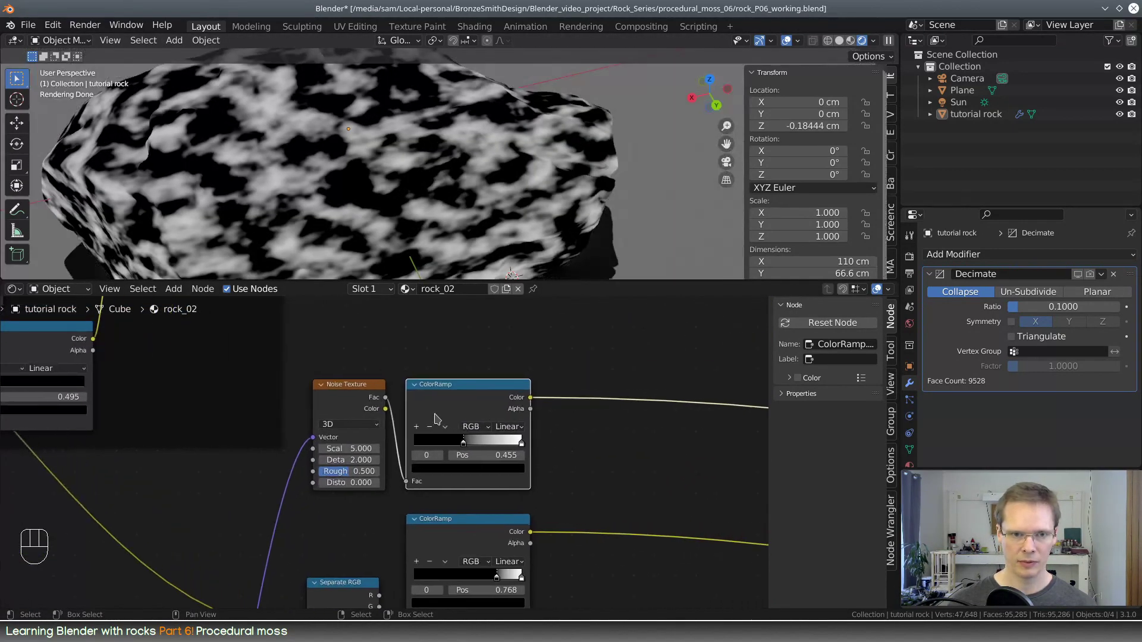
Set the Noise Texture's scale to 26.800, detail to 9.800, roughness to 0.975 and distortion to 0.500
{"action": "left_click_drag", "start_coordinate": [333, 464], "coordinate": [357, 464]}
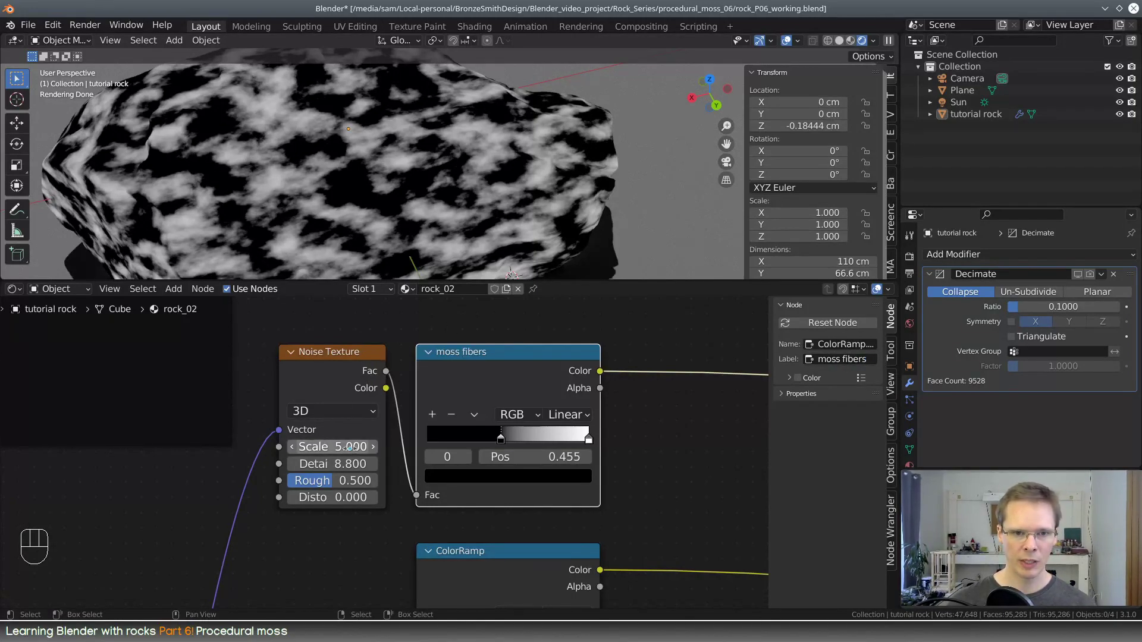
{"action": "left_click_drag", "start_coordinate": [351, 448], "coordinate": [416, 447]}
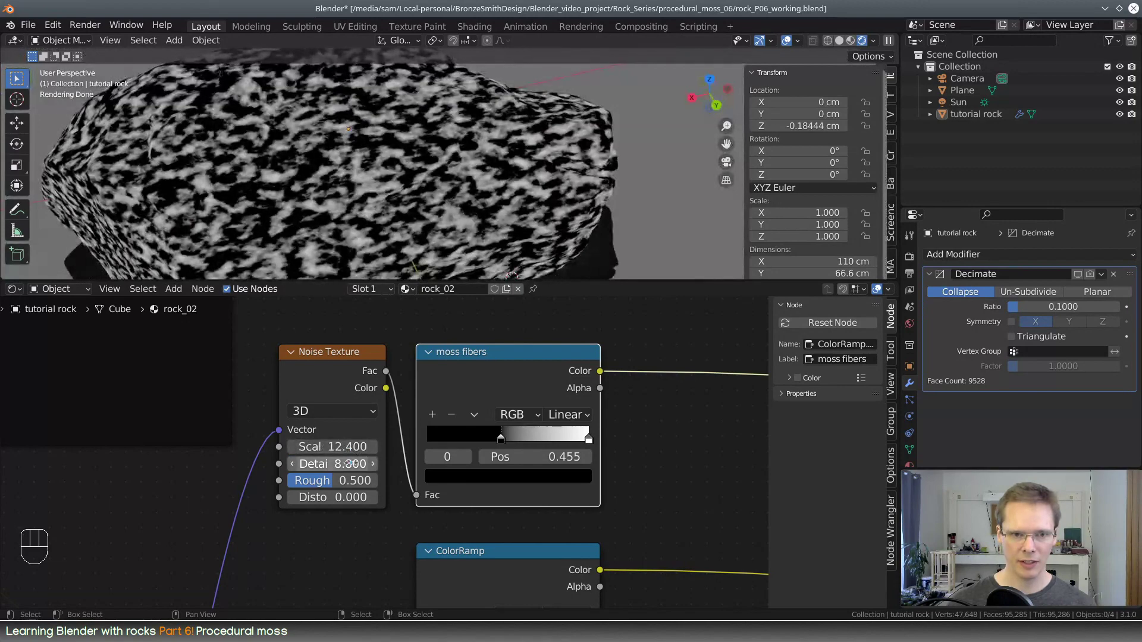
{"action": "left_click_drag", "start_coordinate": [355, 481], "coordinate": [373, 497]}
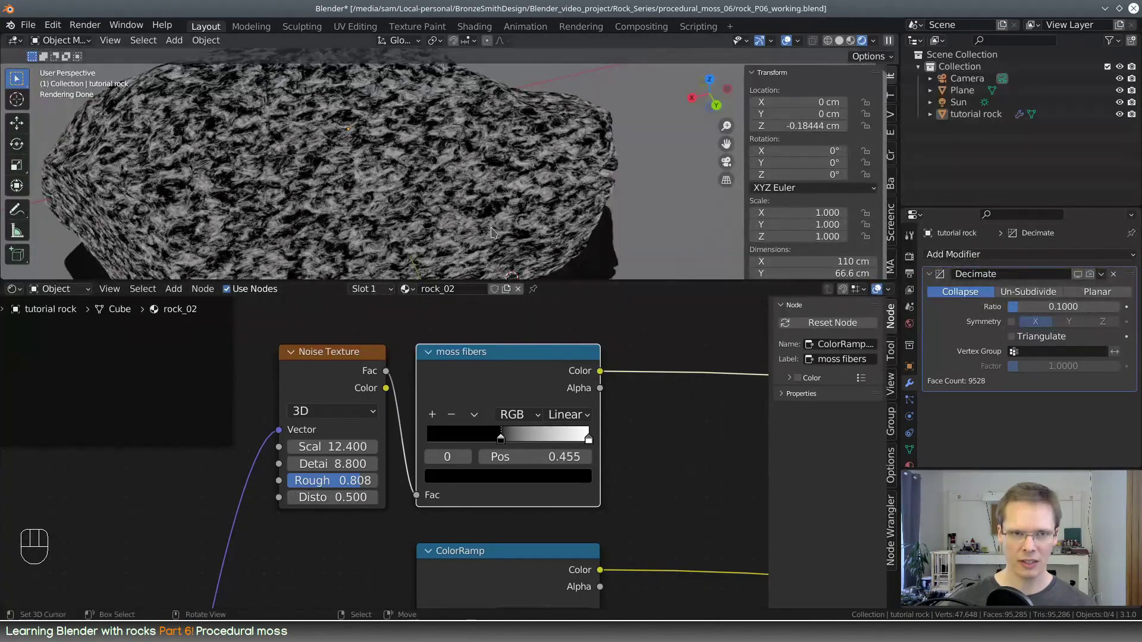
{"action": "middle_click_drag", "start_coordinate": [492, 233], "coordinate": [470, 221]}
{"action": "scroll", "coordinate": [470, 221], "scroll_direction": "up", "scroll_amount": 3}
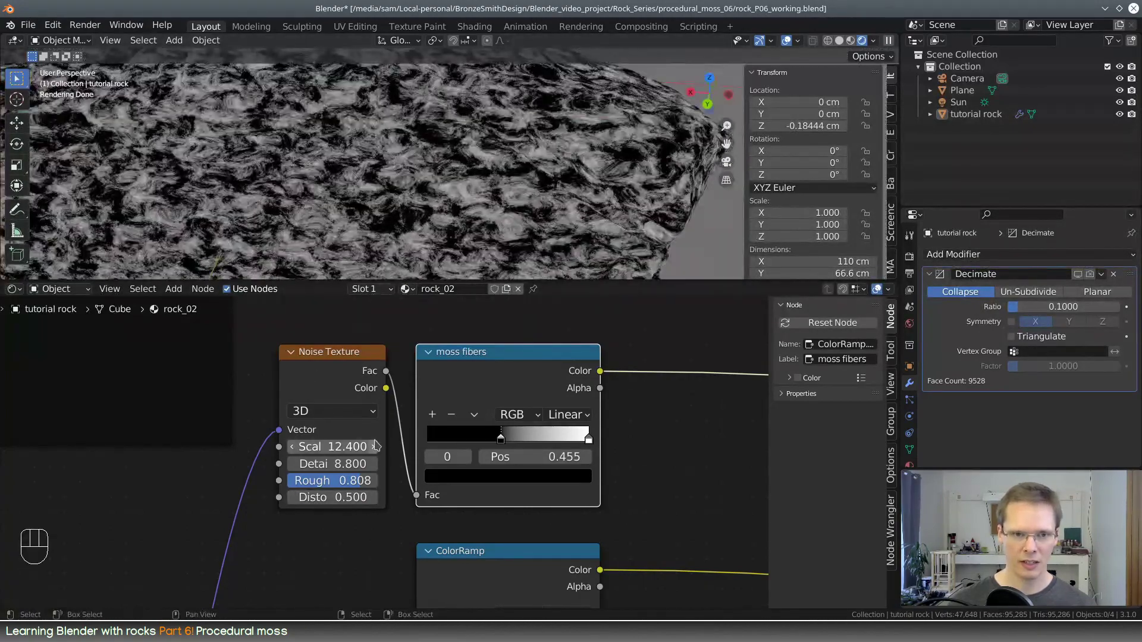
{"action": "mouse_move", "coordinate": [355, 465]}
{"action": "left_mouse_down"}
{"action": "mouse_move", "coordinate": [374, 464]}
{"action": "mouse_move", "coordinate": [362, 484]}
{"action": "mouse_move", "coordinate": [371, 481]}
{"action": "left_mouse_up"}
{"action": "mouse_move", "coordinate": [333, 447]}
{"action": "left_mouse_down"}
{"action": "mouse_move", "coordinate": [377, 447]}
{"action": "mouse_move", "coordinate": [351, 446]}
{"action": "left_mouse_up"}
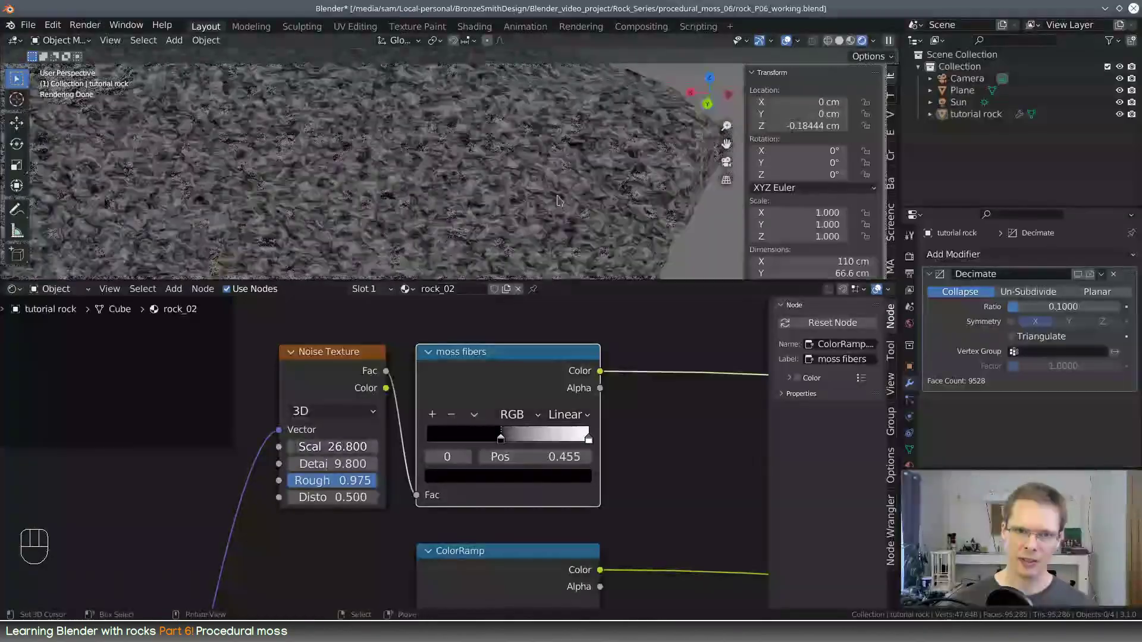
Sharpen the moss fibers ramp by setting its black stop to 0.500 and pulling its white stop in close to it
{"action": "middle_click_drag", "start_coordinate": [512, 209], "coordinate": [465, 208]}
{"action": "middle_click_drag", "start_coordinate": [454, 167], "coordinate": [418, 203], "text": "shift"}
{"action": "middle_click_drag", "start_coordinate": [513, 436], "coordinate": [352, 427]}
{"action": "mouse_move", "coordinate": [340, 432]}
{"action": "left_mouse_down"}
{"action": "mouse_move", "coordinate": [311, 432]}
{"action": "mouse_move", "coordinate": [347, 439]}
{"action": "mouse_move", "coordinate": [334, 432]}
{"action": "left_mouse_up"}
{"action": "scroll", "coordinate": [416, 203], "scroll_direction": "up", "scroll_amount": 4}
{"action": "middle_click_drag", "start_coordinate": [417, 203], "coordinate": [430, 202]}
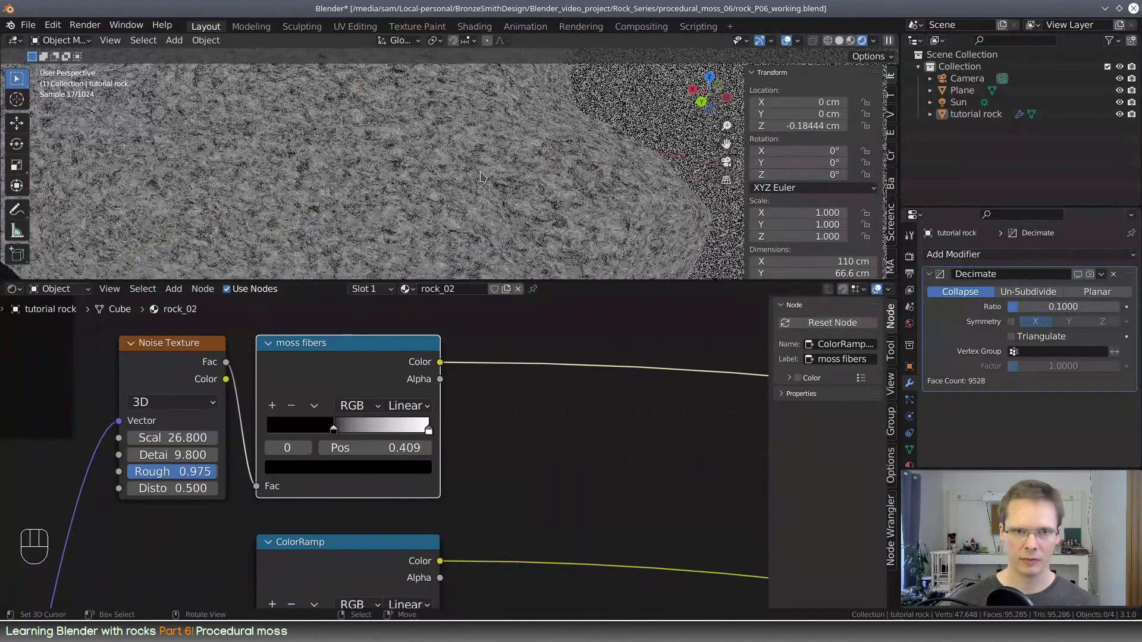
{"action": "left_click_drag", "start_coordinate": [429, 432], "coordinate": [351, 434]}
{"action": "scroll", "coordinate": [470, 202], "scroll_direction": "down", "scroll_amount": 4}
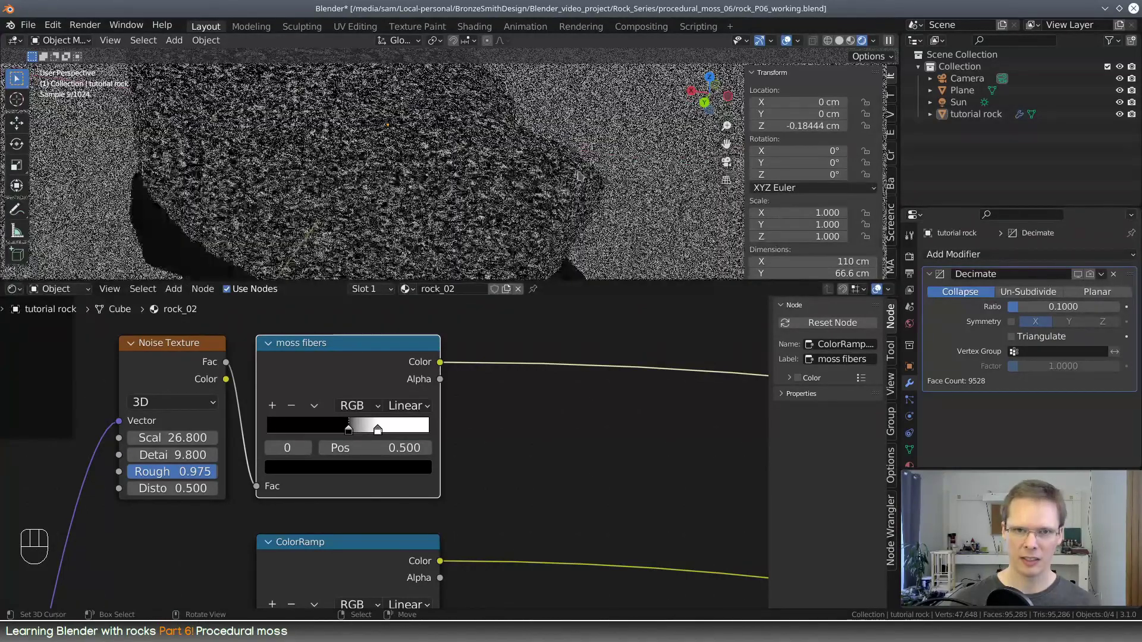
Preview the full Principled BSDF material on the rock
{"action": "middle_click_drag", "start_coordinate": [476, 208], "coordinate": [463, 197]}
{"action": "scroll", "coordinate": [557, 390], "scroll_direction": "down", "scroll_amount": 6}
{"action": "middle_click_drag", "start_coordinate": [666, 451], "coordinate": [229, 401]}
{"action": "scroll", "coordinate": [481, 423], "scroll_direction": "down", "scroll_amount": 6}
{"action": "middle_click_drag", "start_coordinate": [724, 497], "coordinate": [470, 470]}
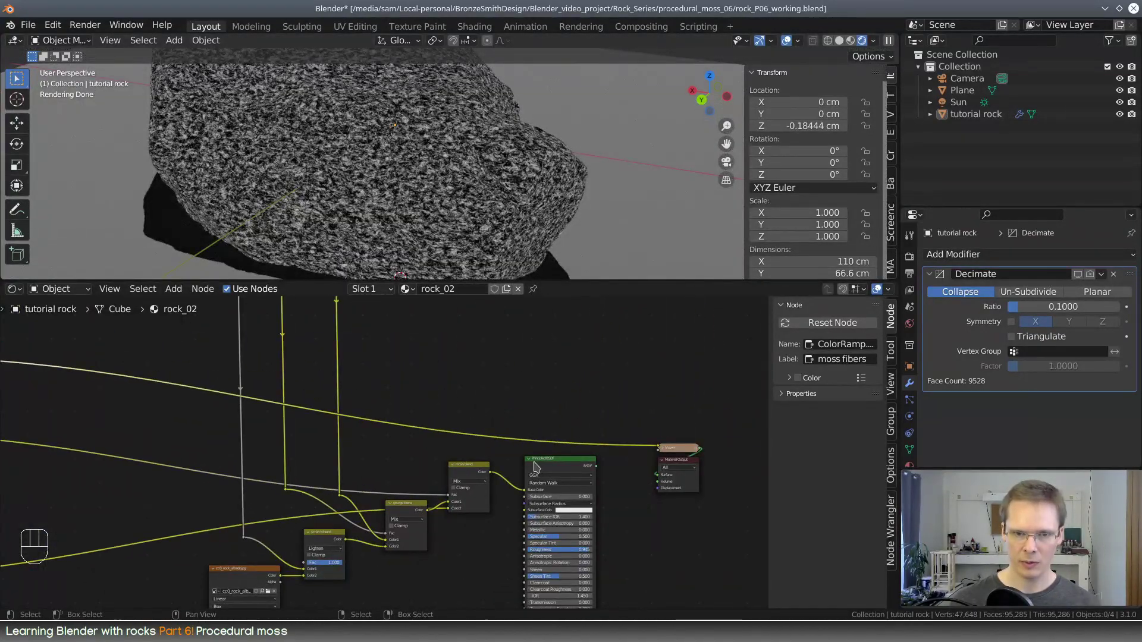
{"action": "left_click", "coordinate": [535, 467], "text": "shift"}
Add a MixRGB node beside the ColorRamps and place a duplicate of it below
{"action": "middle_click_drag", "start_coordinate": [95, 437], "coordinate": [459, 409]}
{"action": "scroll", "coordinate": [366, 434], "scroll_direction": "up", "scroll_amount": 3}
{"action": "left_click", "coordinate": [267, 412]}
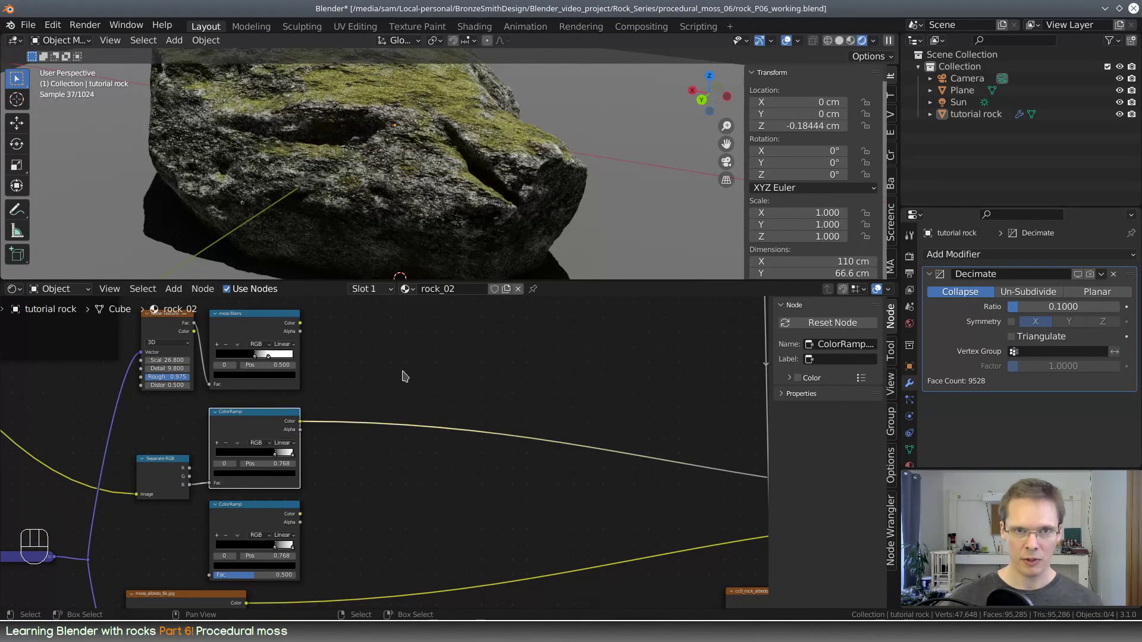
{"action": "middle_click_drag", "start_coordinate": [404, 376], "coordinate": [433, 407]}
{"action": "scroll", "coordinate": [431, 414], "scroll_direction": "up", "scroll_amount": 1}
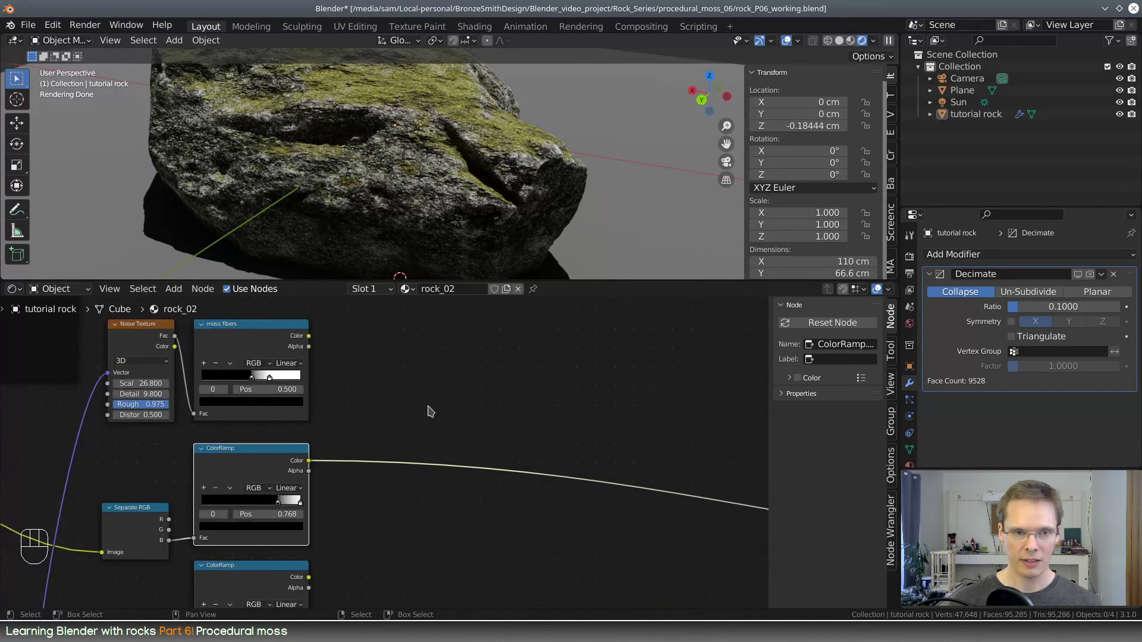
{"action": "key", "text": "shift+a"}
{"action": "left_click", "coordinate": [447, 400]}
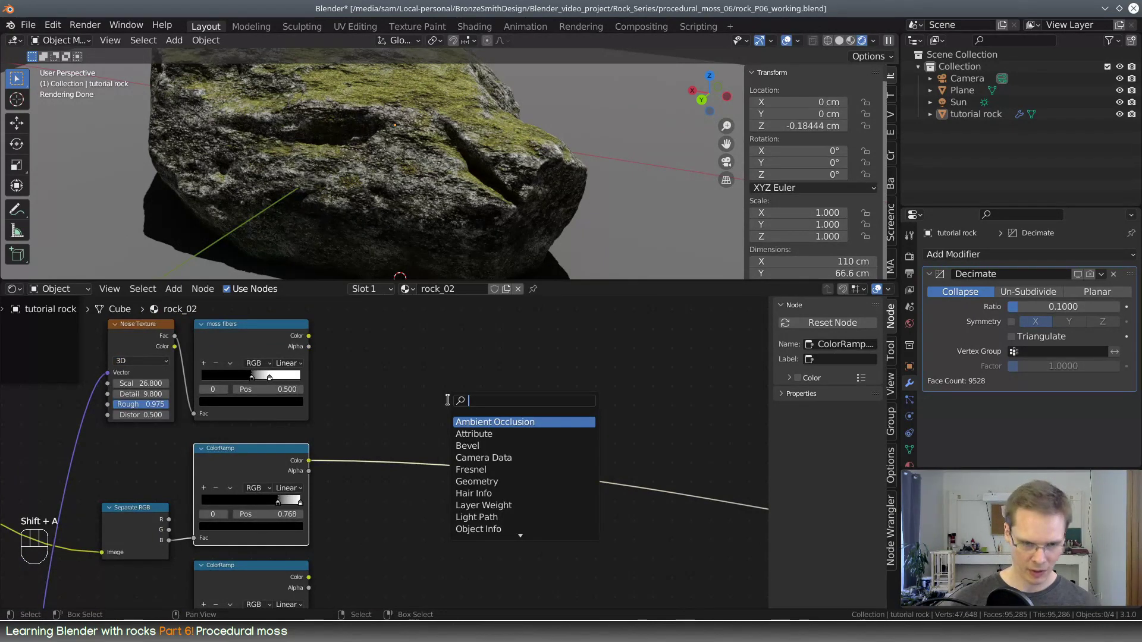
{"action": "type", "text": "mix"}
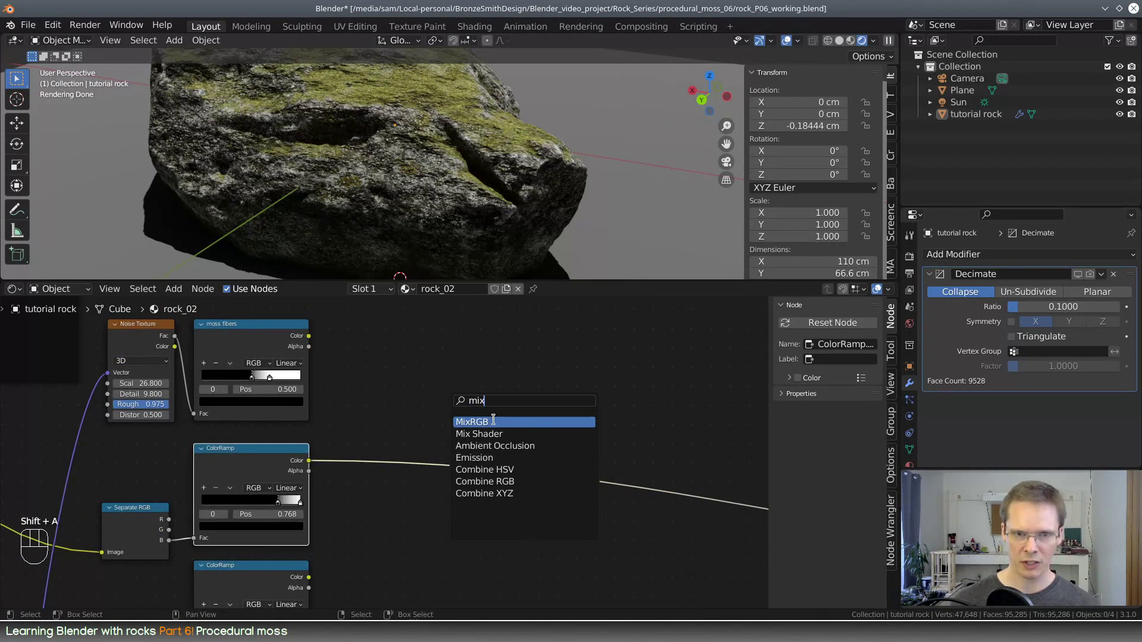
{"action": "left_click", "coordinate": [493, 420]}
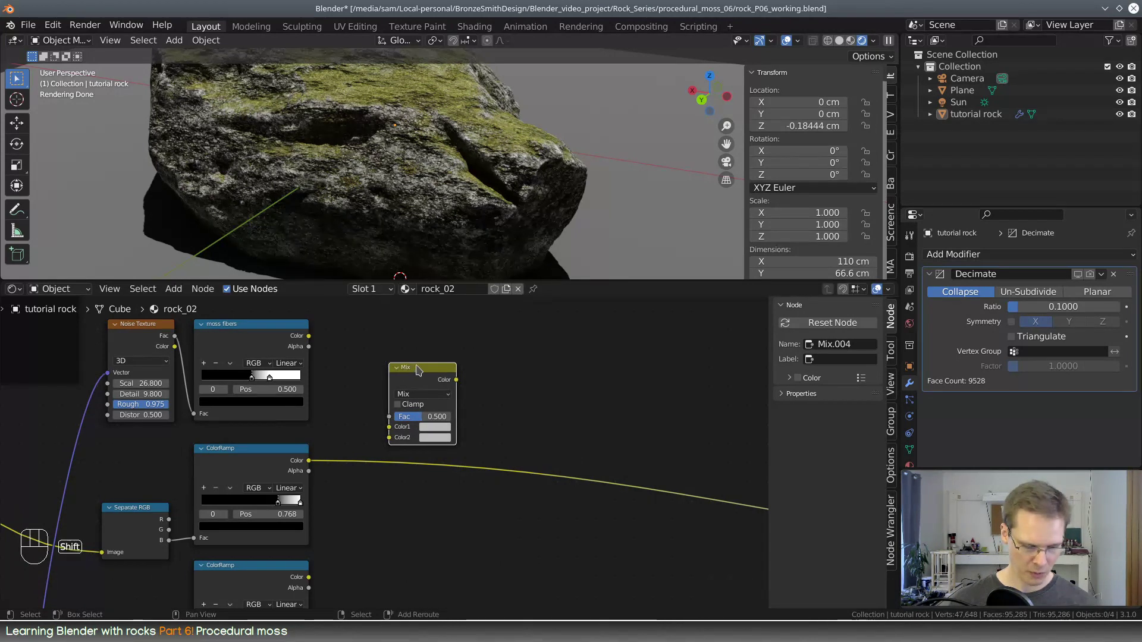
{"action": "key", "text": "shift+d"}
{"action": "left_click", "coordinate": [399, 515]}
{"action": "left_click_drag", "start_coordinate": [414, 509], "coordinate": [429, 510]}
Connect moss fibers to Color1 and the moss mask's ColorRamp to Color2 of the upper Mix node, and set its blending mode to Multiply
{"action": "left_click_drag", "start_coordinate": [314, 341], "coordinate": [389, 428]}
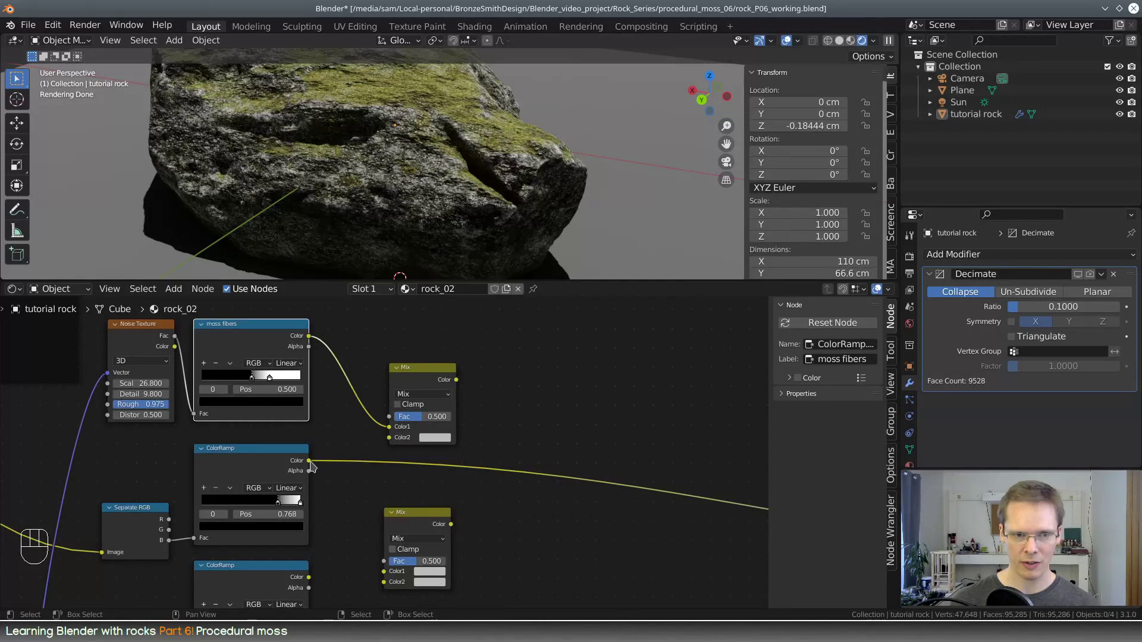
{"action": "left_click_drag", "start_coordinate": [309, 461], "coordinate": [391, 439]}
{"action": "left_click", "coordinate": [432, 394]}
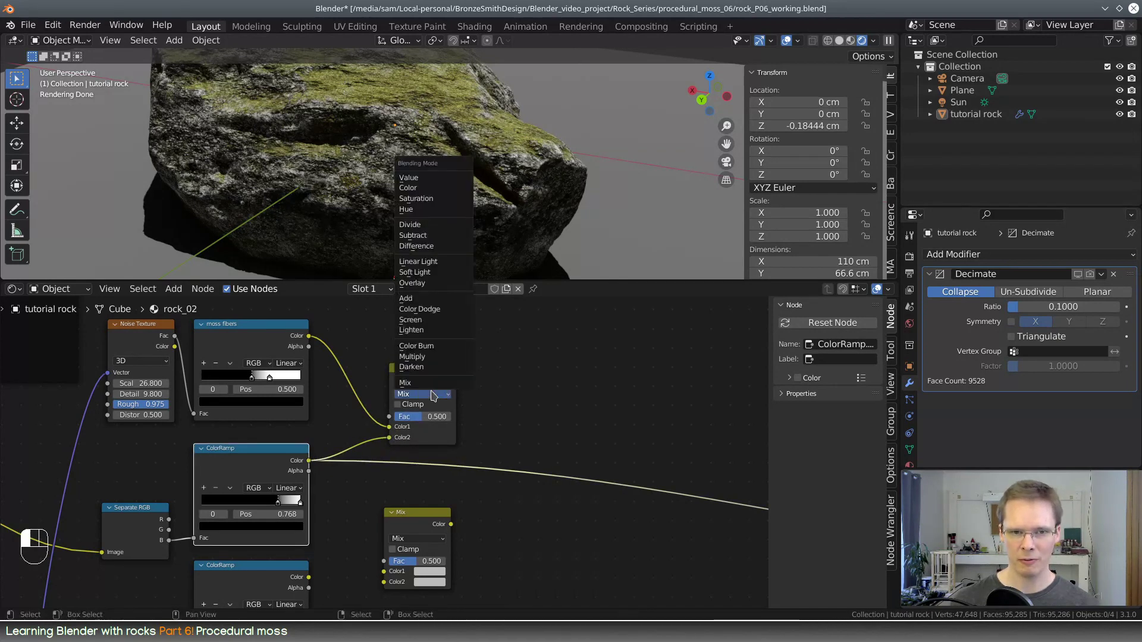
{"action": "left_click", "coordinate": [444, 356]}
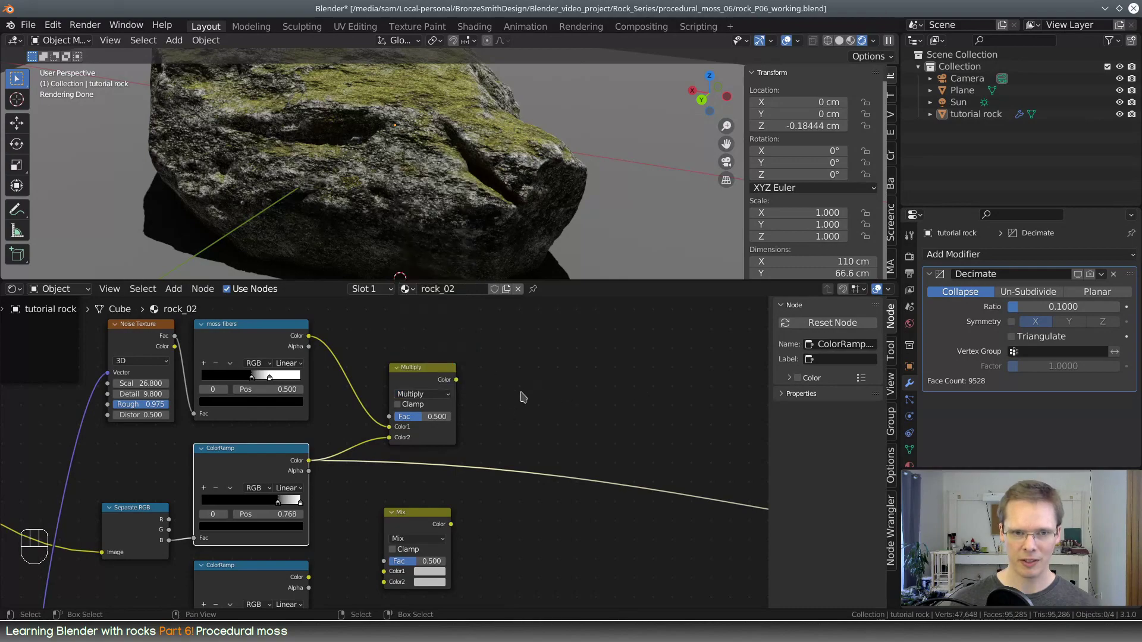
Preview the Multiply node's result on the rock and set its factor to 1.000
{"action": "left_click", "coordinate": [440, 378], "text": "ctrl+shift"}
{"action": "left_click_drag", "start_coordinate": [417, 417], "coordinate": [452, 417]}
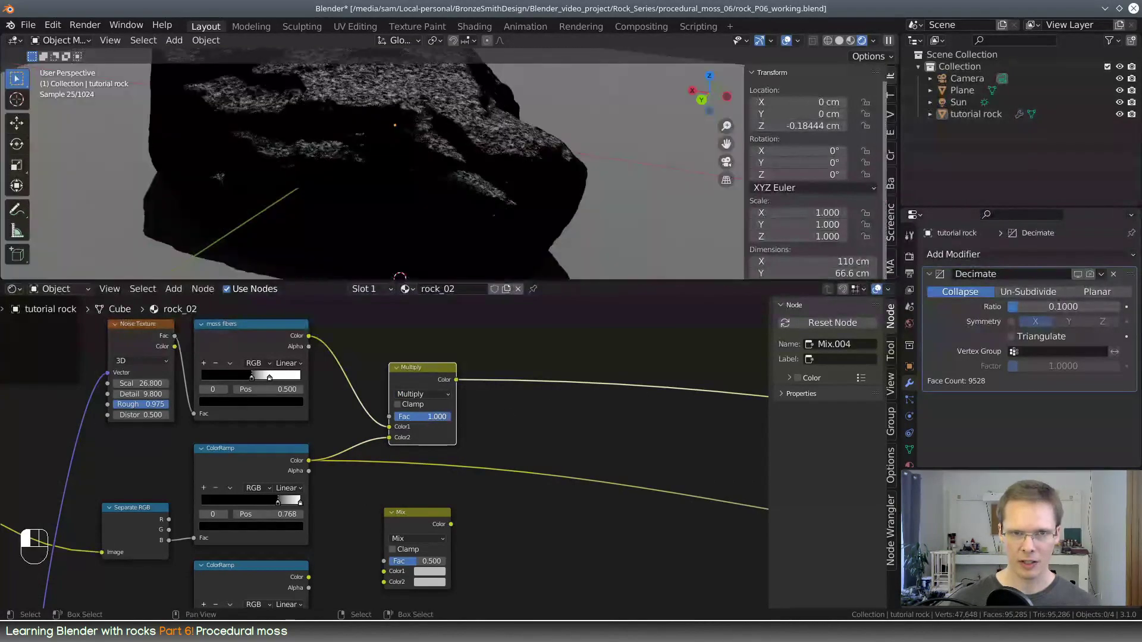
{"action": "scroll", "coordinate": [506, 192], "scroll_direction": "up", "scroll_amount": 6}
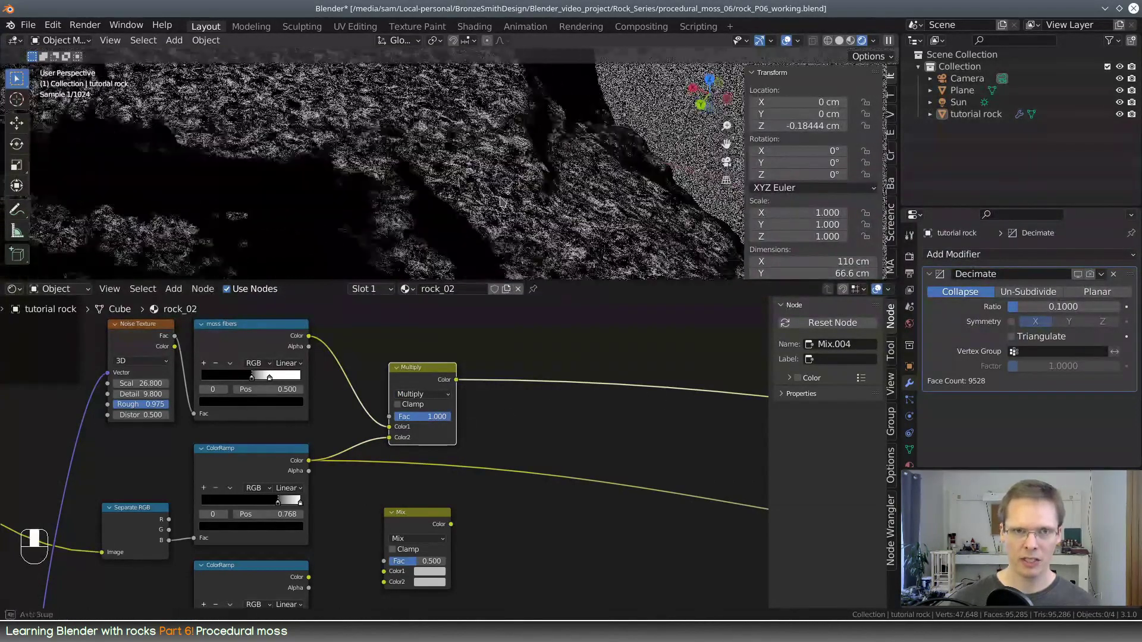
Label the moss mask's ColorRamp "moss spread" and the spare ramp beneath it "moss clump", and nudge the Separate RGB node away from them
{"action": "middle_click_drag", "start_coordinate": [239, 455], "coordinate": [282, 429]}
{"action": "left_click", "coordinate": [282, 428]}
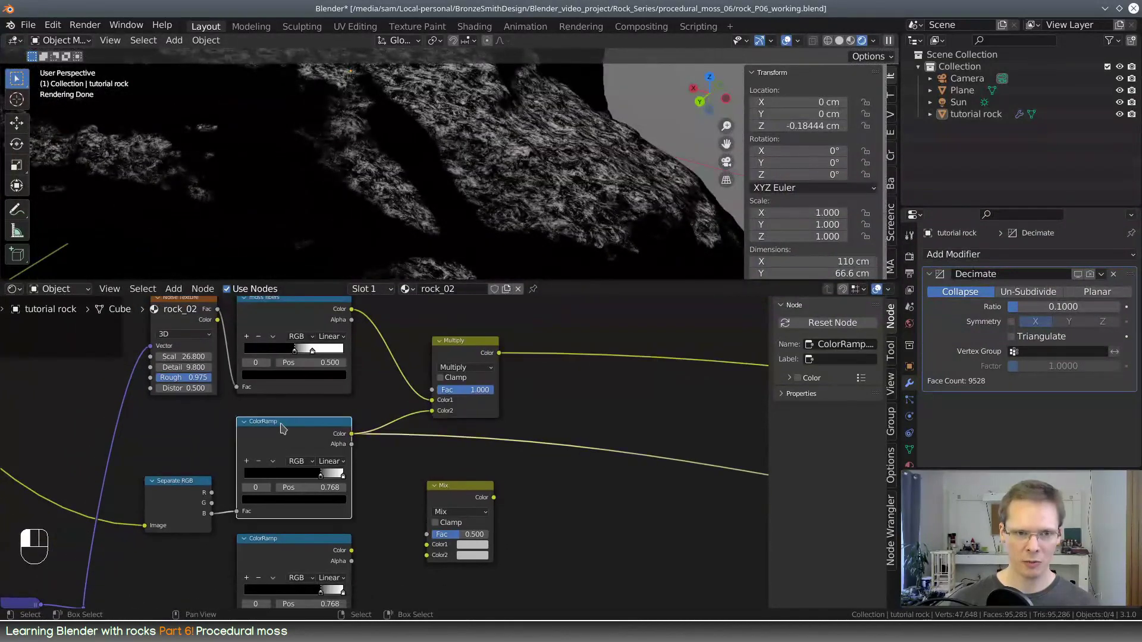
{"action": "middle_click_drag", "start_coordinate": [361, 413], "coordinate": [376, 414]}
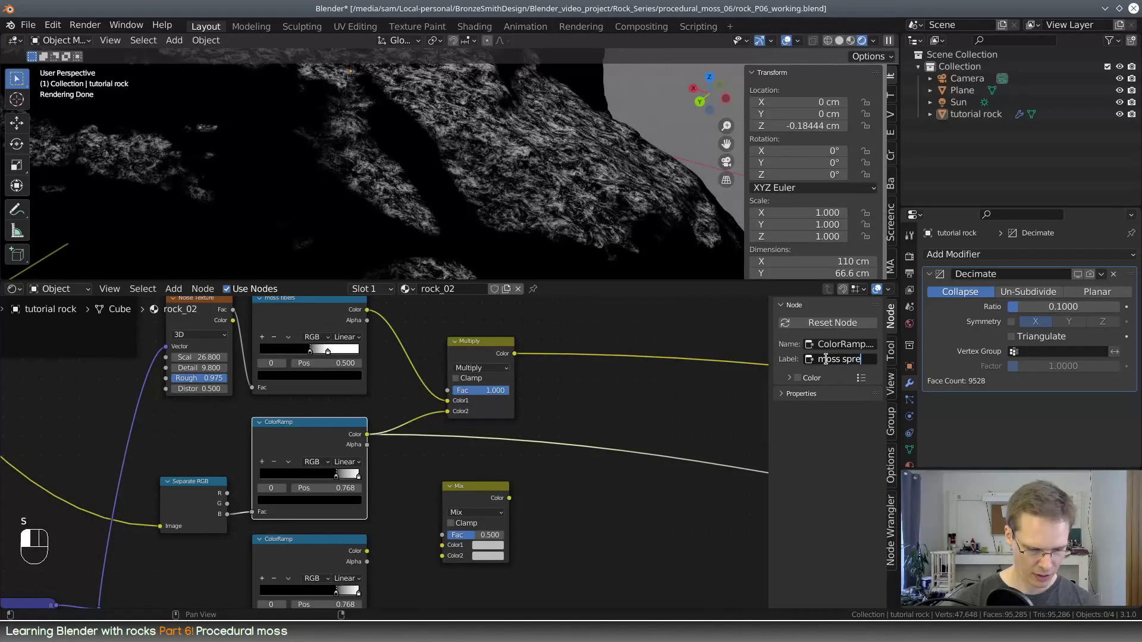
{"action": "left_click", "coordinate": [326, 547]}
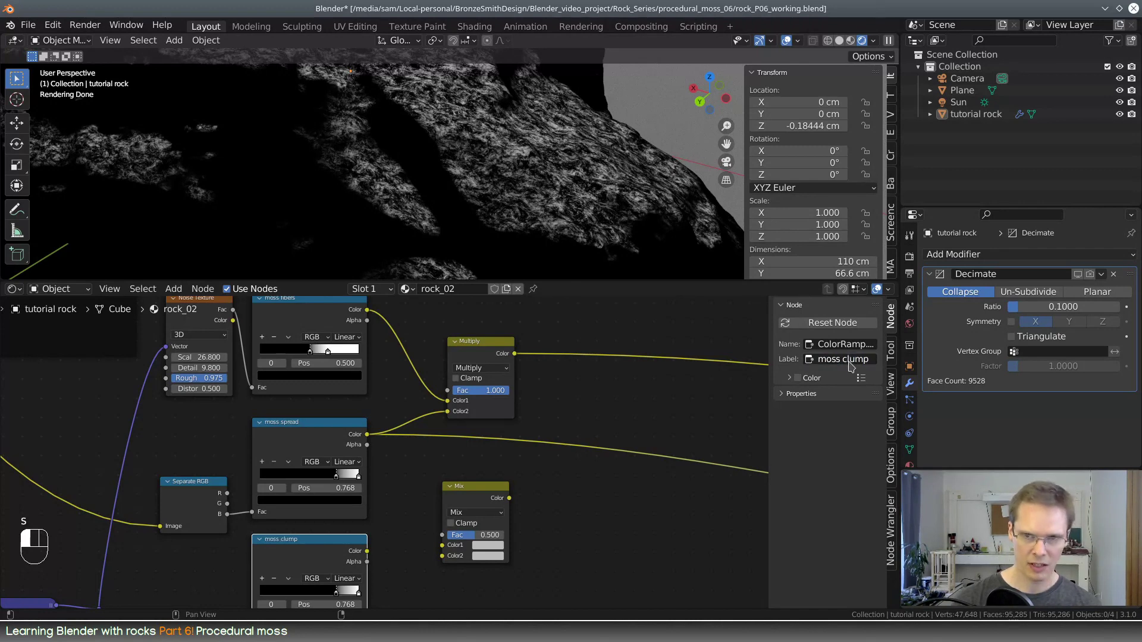
{"action": "left_click_drag", "start_coordinate": [193, 483], "coordinate": [180, 480]}
{"action": "middle_click_drag", "start_coordinate": [475, 461], "coordinate": [424, 507]}
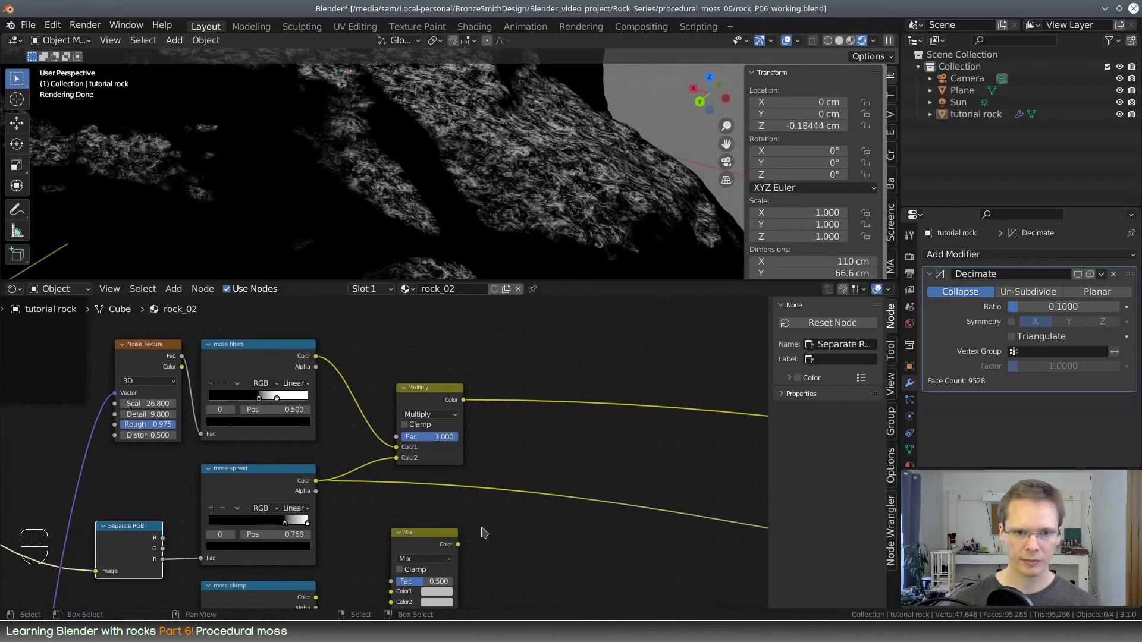
Connect moss spread's Color to Color1 and moss clump's Color to Color2 of the lower Mix node
{"action": "middle_click_drag", "start_coordinate": [482, 532], "coordinate": [464, 399]}
{"action": "left_click_drag", "start_coordinate": [401, 350], "coordinate": [474, 460]}
{"action": "left_click_drag", "start_coordinate": [401, 465], "coordinate": [474, 471]}
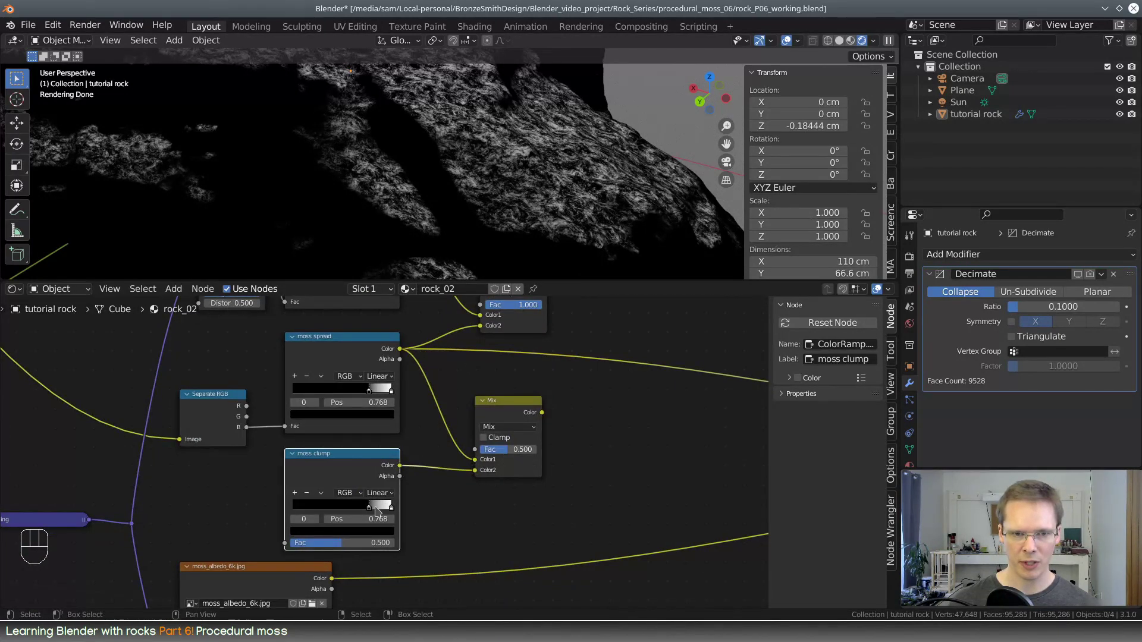
Set the moss clump ramp's black stop to 0.250 and feed moss spread's Color output into its Fac input
{"action": "middle_click_drag", "start_coordinate": [440, 419], "coordinate": [417, 442]}
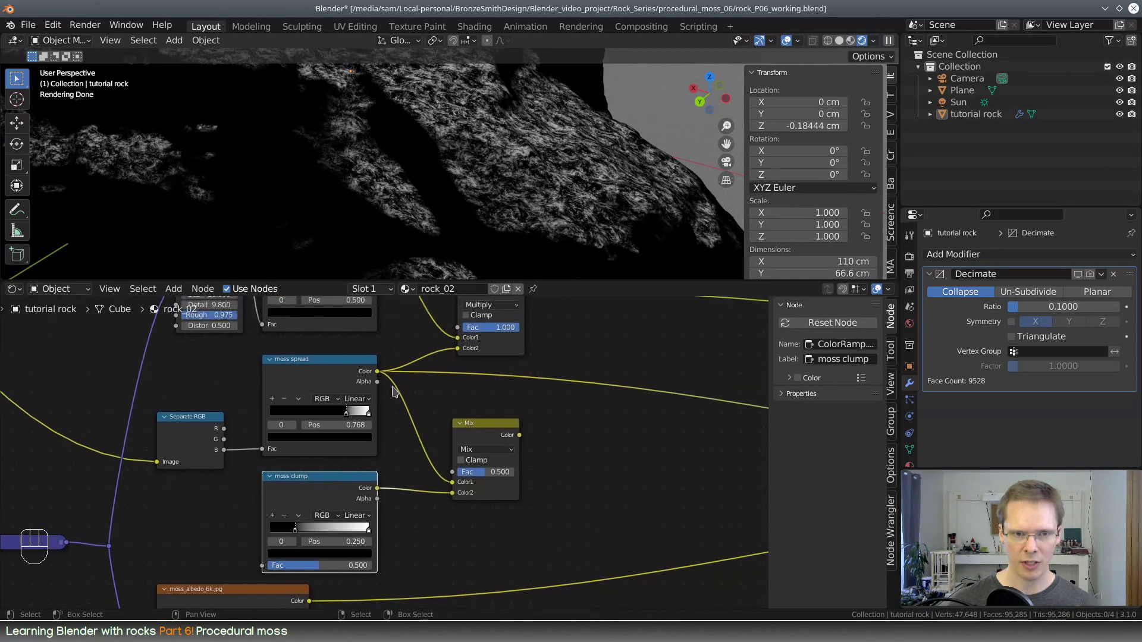
{"action": "left_click_drag", "start_coordinate": [377, 371], "coordinate": [262, 565]}
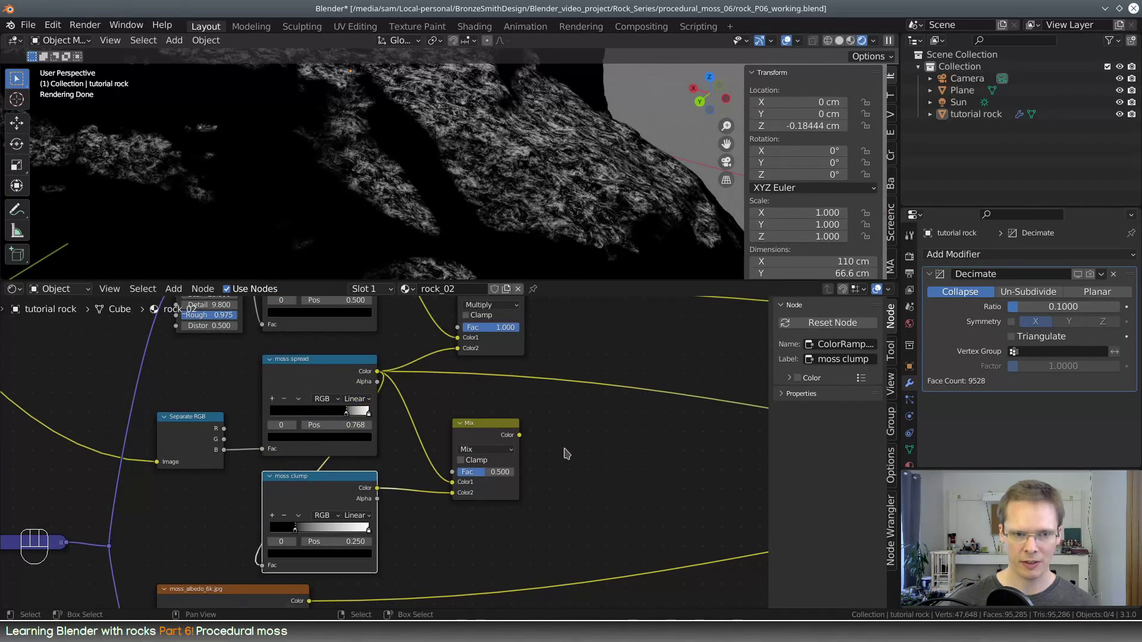
Move the moss spread ramp's black stop to 0.545 and the moss fibers ramp's white stop to 0.809
{"action": "middle_click_drag", "start_coordinate": [553, 447], "coordinate": [560, 518]}
{"action": "middle_click_drag", "start_coordinate": [630, 466], "coordinate": [514, 485]}
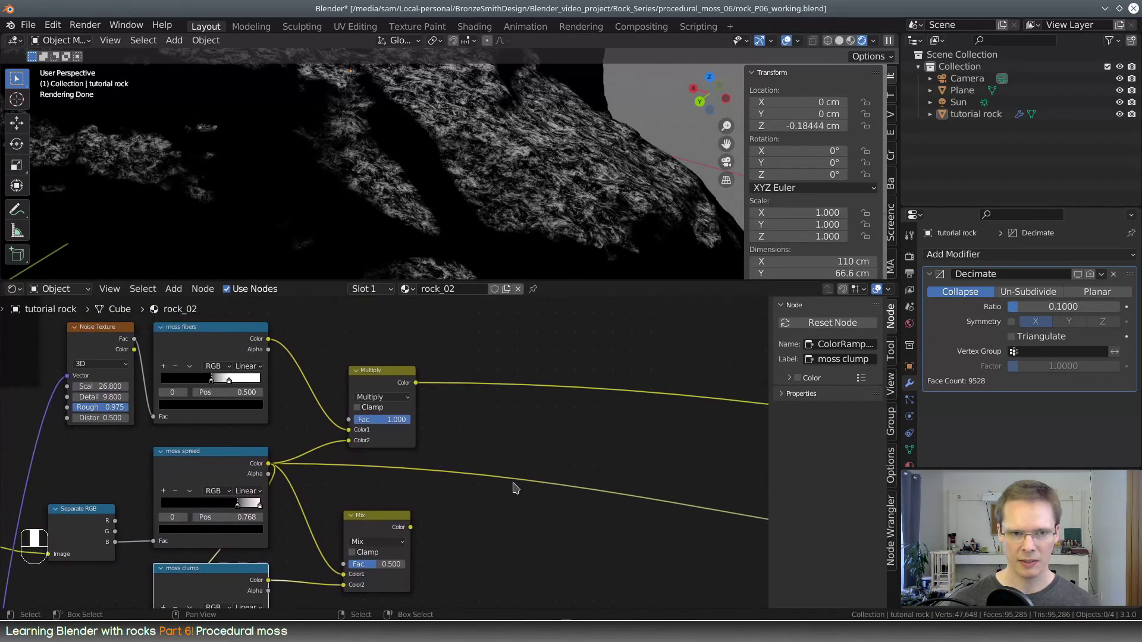
{"action": "middle_click_drag", "start_coordinate": [289, 476], "coordinate": [411, 467]}
{"action": "mouse_move", "coordinate": [393, 471]}
{"action": "left_mouse_down"}
{"action": "mouse_move", "coordinate": [407, 473]}
{"action": "mouse_move", "coordinate": [386, 468]}
{"action": "left_mouse_up"}
{"action": "mouse_move", "coordinate": [381, 346]}
{"action": "left_mouse_down"}
{"action": "mouse_move", "coordinate": [425, 350]}
{"action": "mouse_move", "coordinate": [393, 349]}
{"action": "left_mouse_up"}
{"action": "left_click_drag", "start_coordinate": [388, 473], "coordinate": [366, 470]}
{"action": "scroll", "coordinate": [581, 421], "scroll_direction": "down", "scroll_amount": 3}
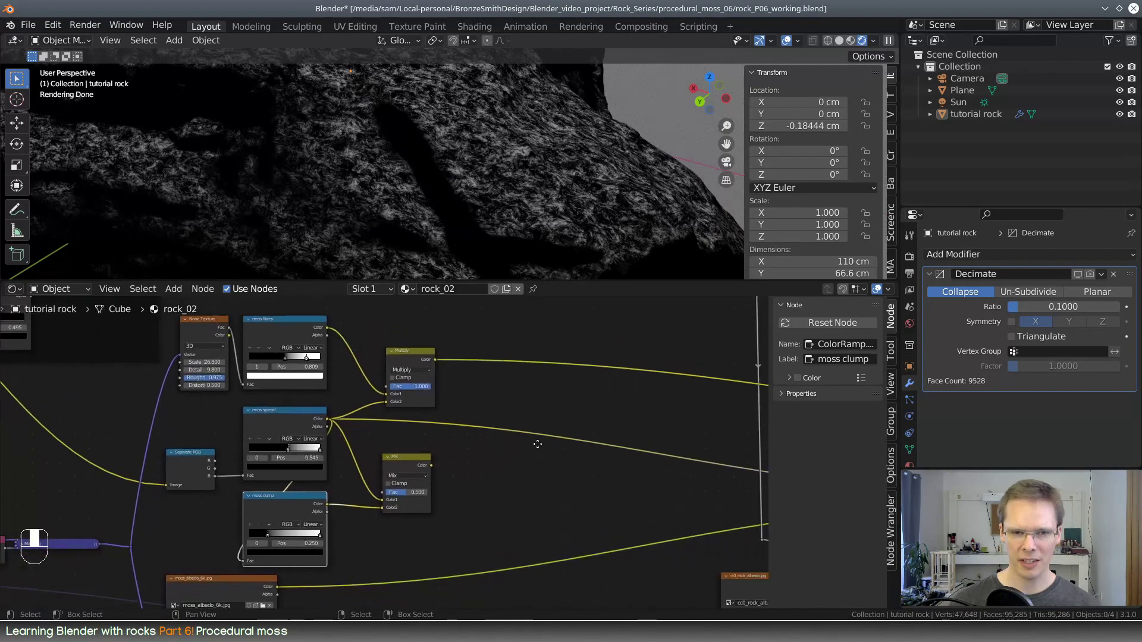
{"action": "middle_click_drag", "start_coordinate": [397, 185], "coordinate": [388, 95]}
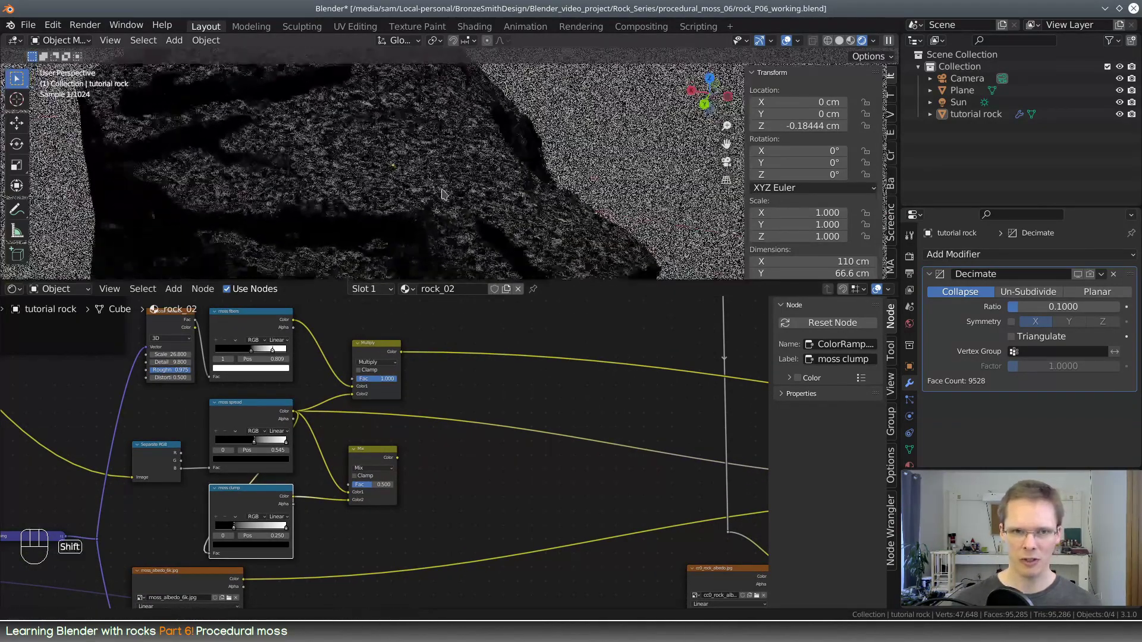
Set the lower Mix node's blending mode to Multiply with factor 1.000 and preview its result on the rock
{"action": "scroll", "coordinate": [469, 444], "scroll_direction": "up", "scroll_amount": 3}
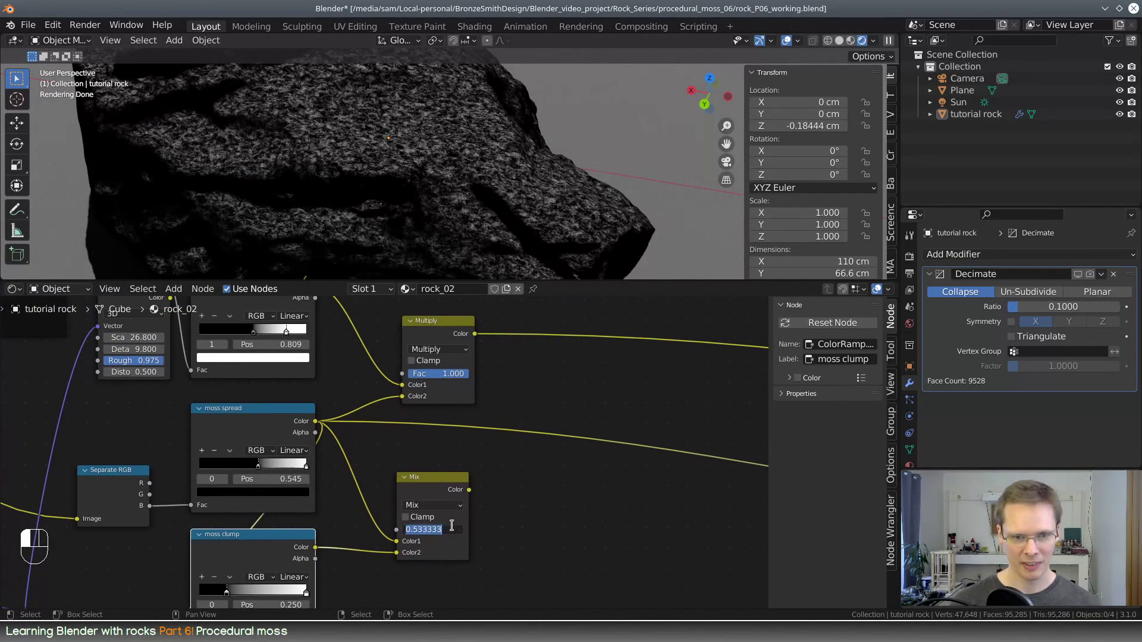
{"action": "left_click", "coordinate": [450, 512]}
{"action": "left_click", "coordinate": [451, 505]}
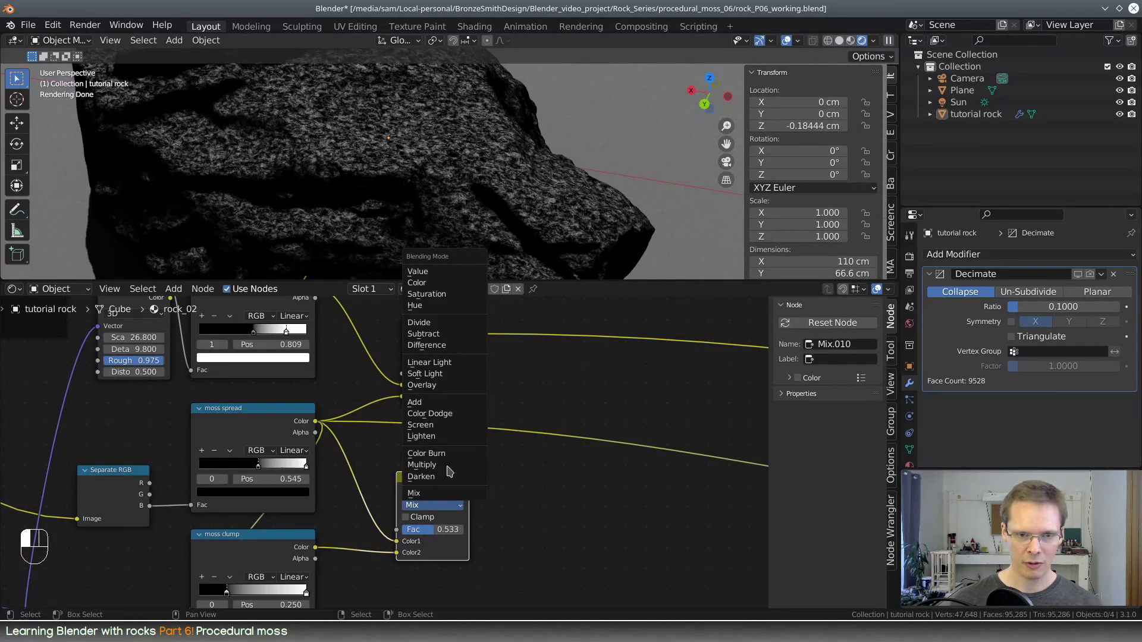
{"action": "left_click", "coordinate": [451, 473]}
{"action": "middle_click_drag", "start_coordinate": [462, 486], "coordinate": [392, 466]}
{"action": "left_click", "coordinate": [389, 479], "text": "ctrl+shift"}
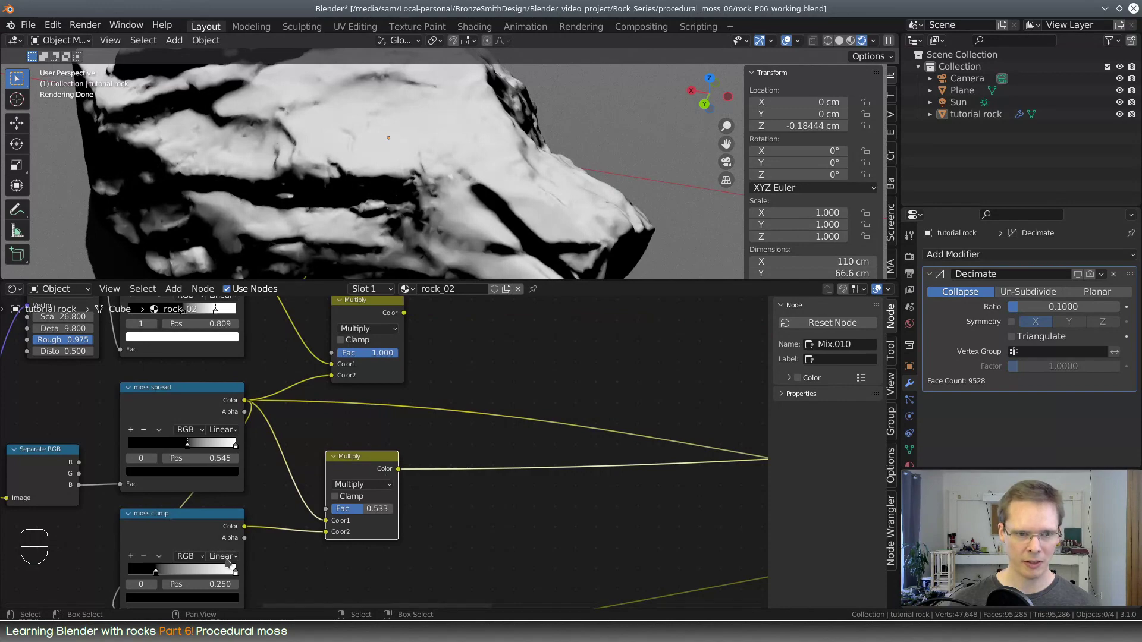
{"action": "left_click_drag", "start_coordinate": [366, 513], "coordinate": [396, 513]}
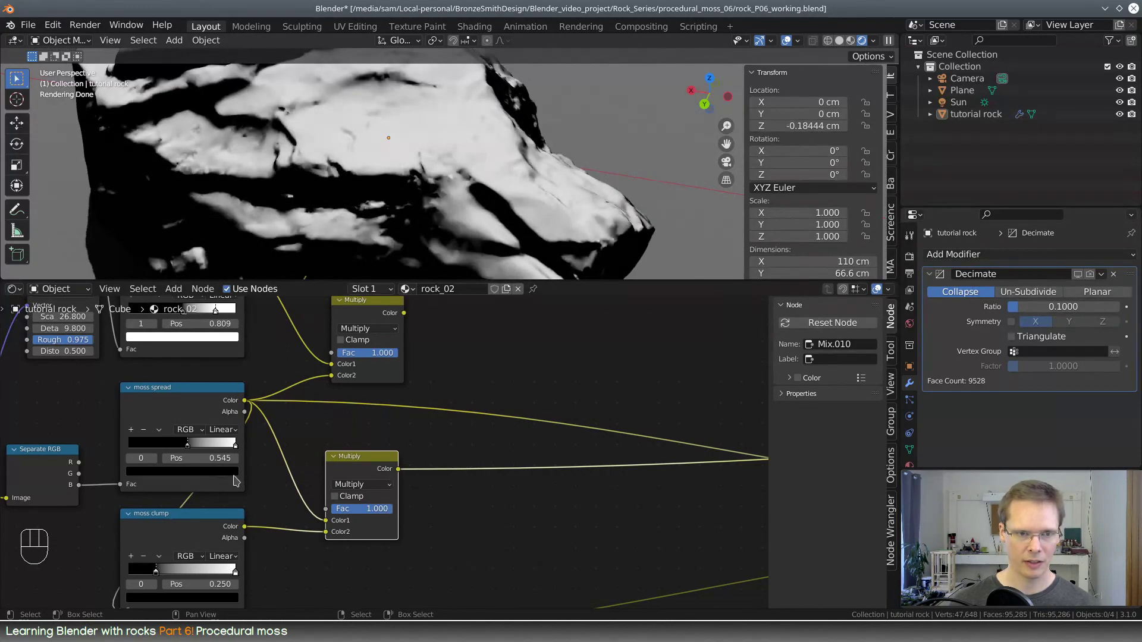
Move the moss clump ramp's black stop to 0.805 and the moss spread ramp's black stop to 0.327
{"action": "middle_click_drag", "start_coordinate": [233, 487], "coordinate": [318, 472]}
{"action": "left_click_drag", "start_coordinate": [243, 559], "coordinate": [305, 559]}
{"action": "left_click_drag", "start_coordinate": [273, 429], "coordinate": [275, 429]}
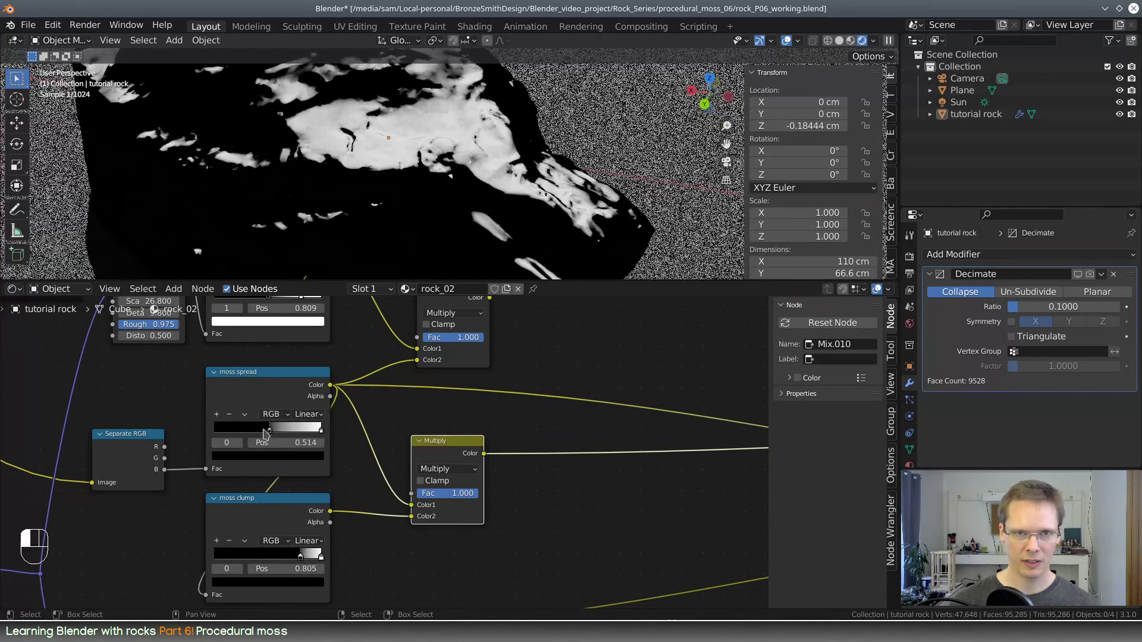
{"action": "left_click_drag", "start_coordinate": [215, 432], "coordinate": [250, 429]}
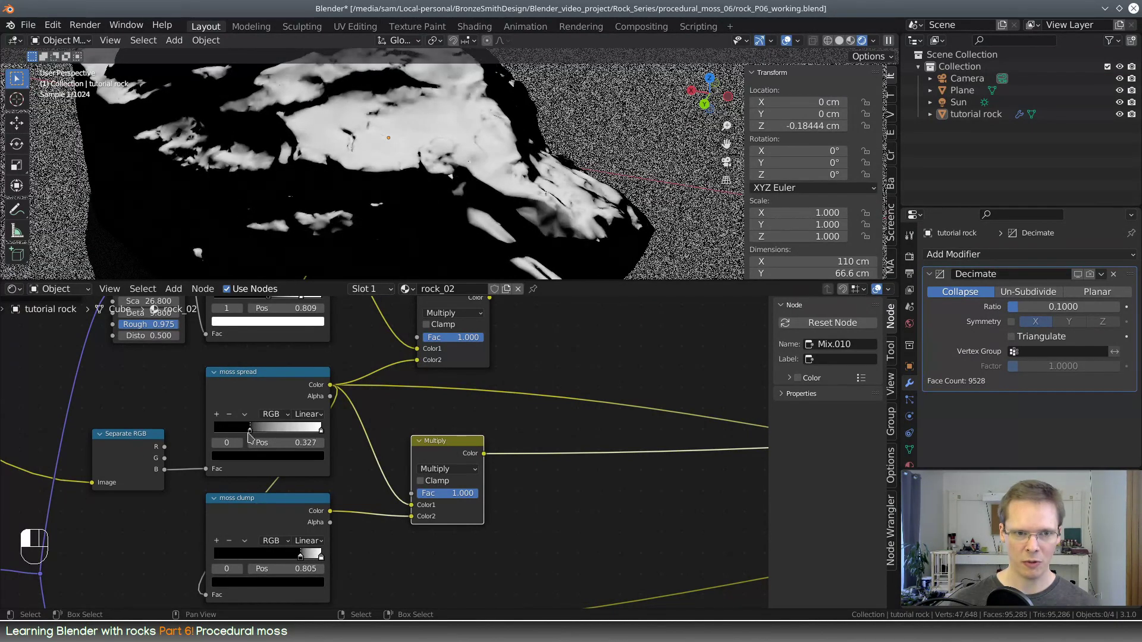
Move the moss clump ramp's black stop to 0.868, then duplicate the upper Multiply node and combine both Multiply outputs in the copy
{"action": "left_click_drag", "start_coordinate": [302, 561], "coordinate": [308, 563]}
{"action": "scroll", "coordinate": [478, 475], "scroll_direction": "down", "scroll_amount": 2}
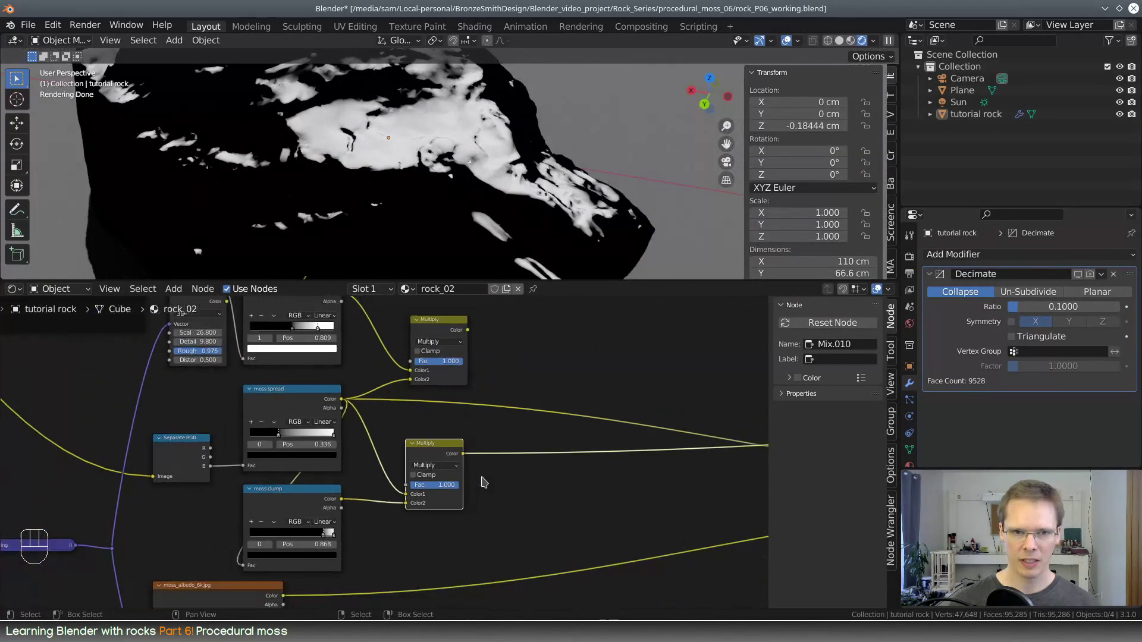
{"action": "left_click", "coordinate": [320, 350]}
{"action": "key", "text": "shift+d"}
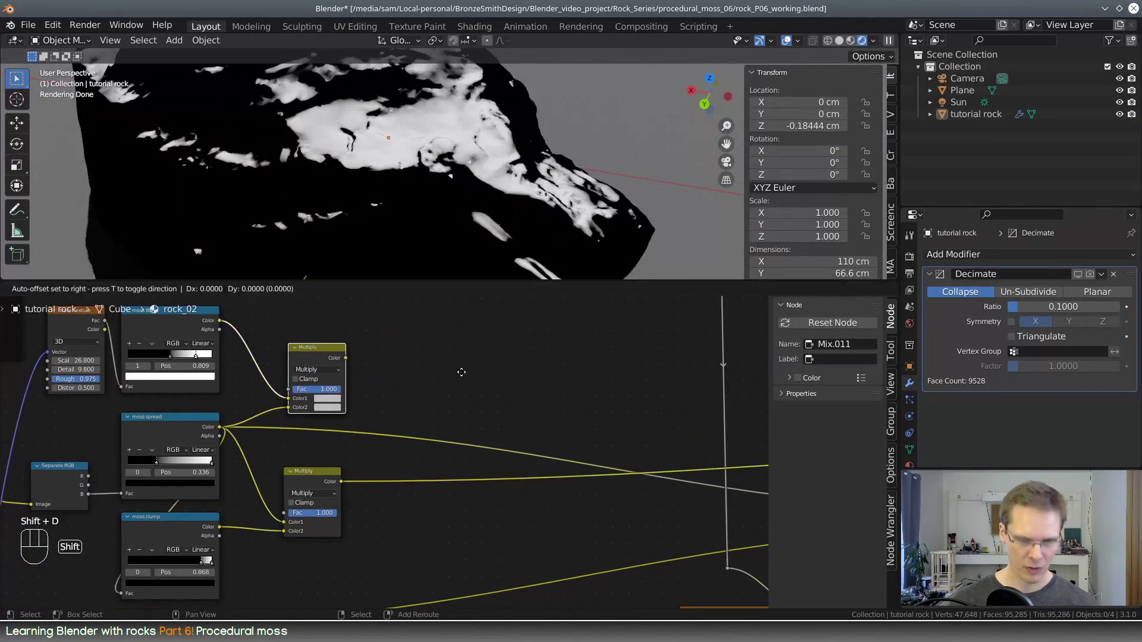
{"action": "left_click", "coordinate": [541, 364]}
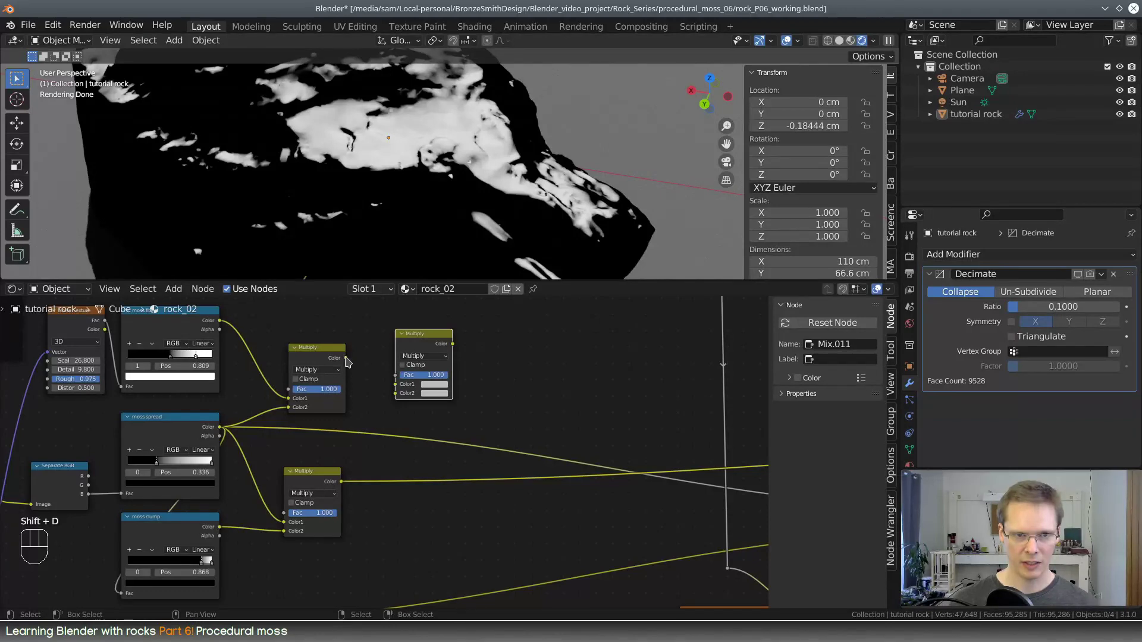
{"action": "left_click_drag", "start_coordinate": [345, 358], "coordinate": [403, 394]}
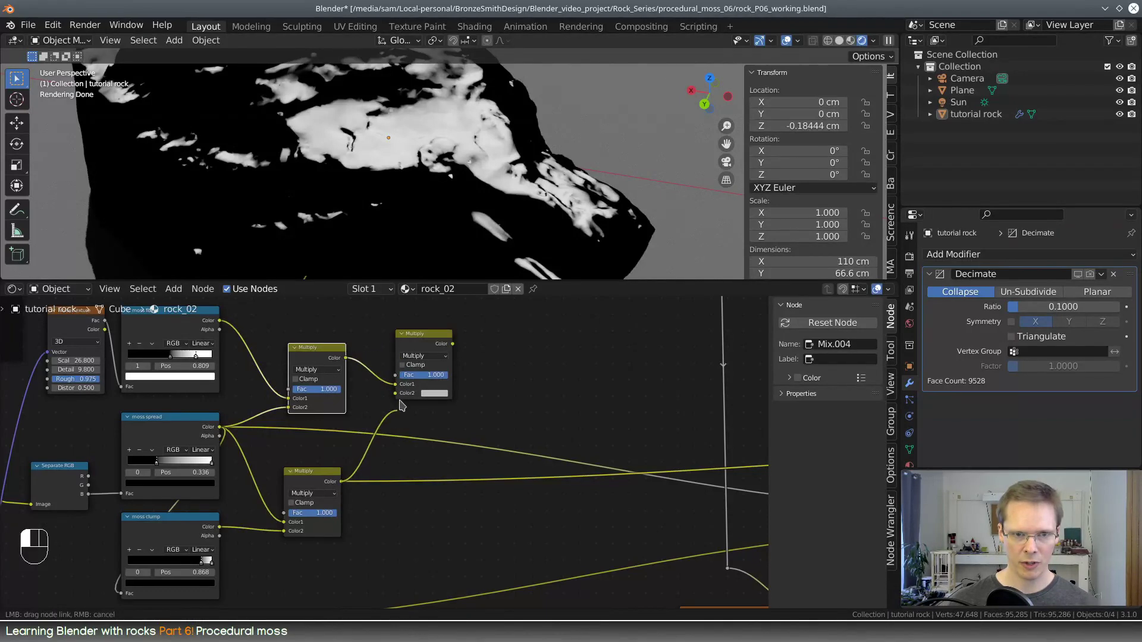
{"action": "left_click", "coordinate": [428, 417]}
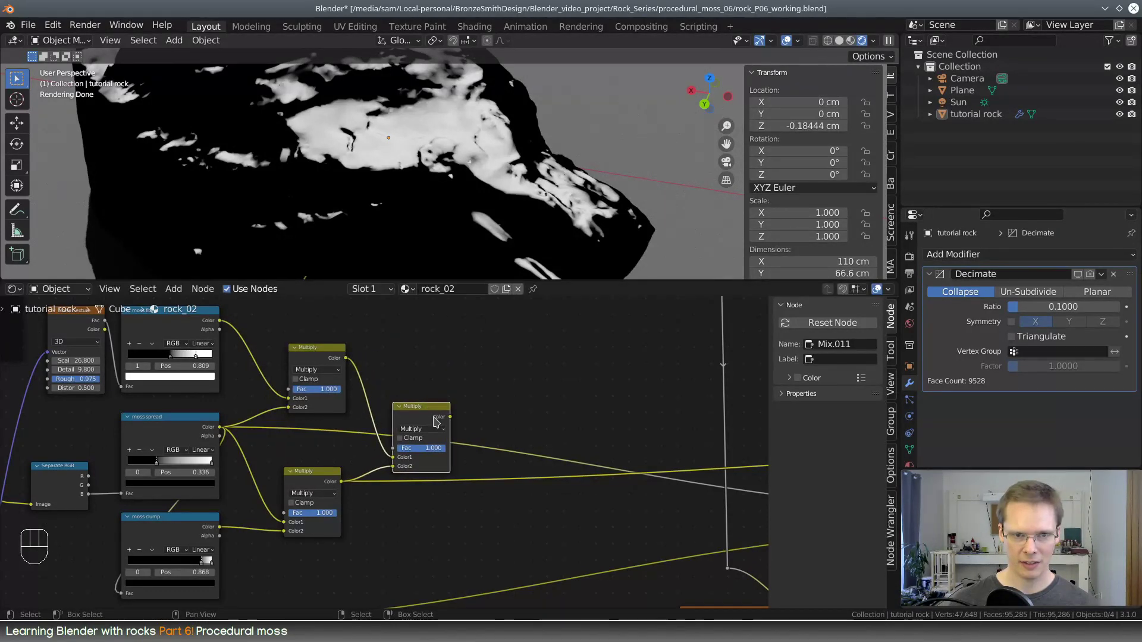
Preview the new combining node on the rock and set its blending mode to Lighten
{"action": "left_click", "coordinate": [443, 437], "text": "ctrl+shift"}
{"action": "left_click", "coordinate": [432, 429]}
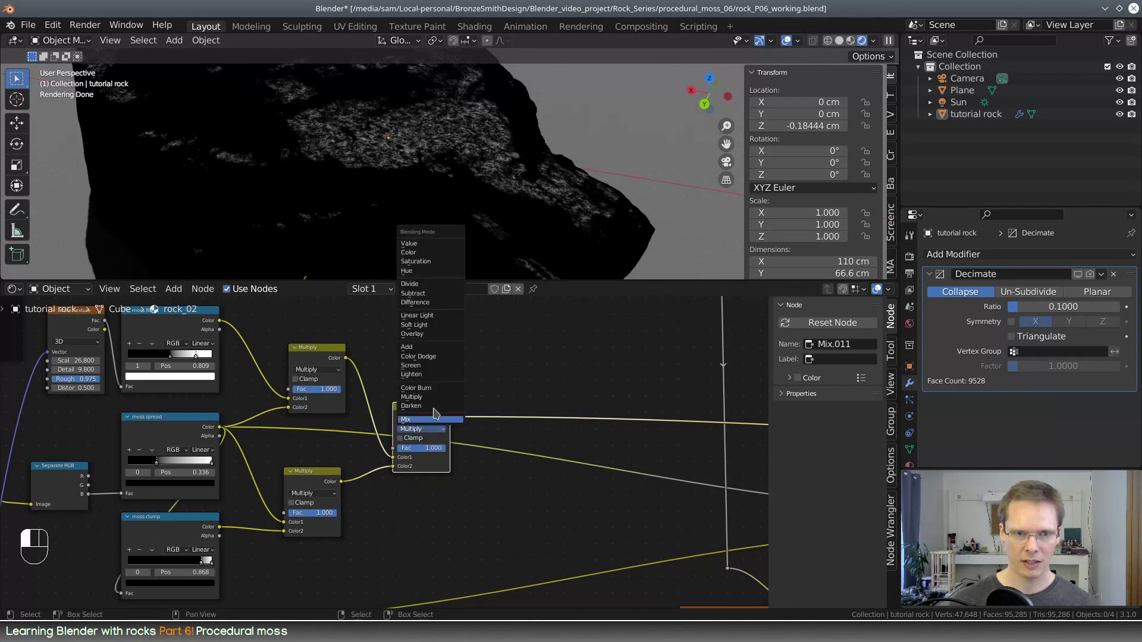
{"action": "left_click", "coordinate": [433, 374]}
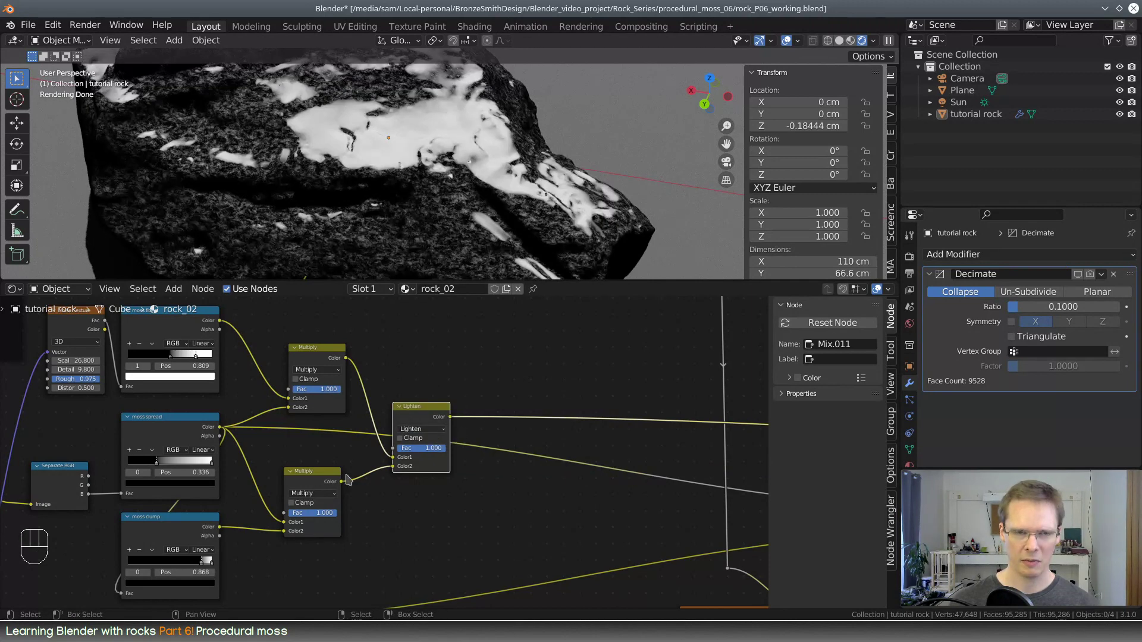
{"action": "middle_click_drag", "start_coordinate": [359, 499], "coordinate": [418, 476]}
{"action": "scroll", "coordinate": [329, 477], "scroll_direction": "up", "scroll_amount": 1}
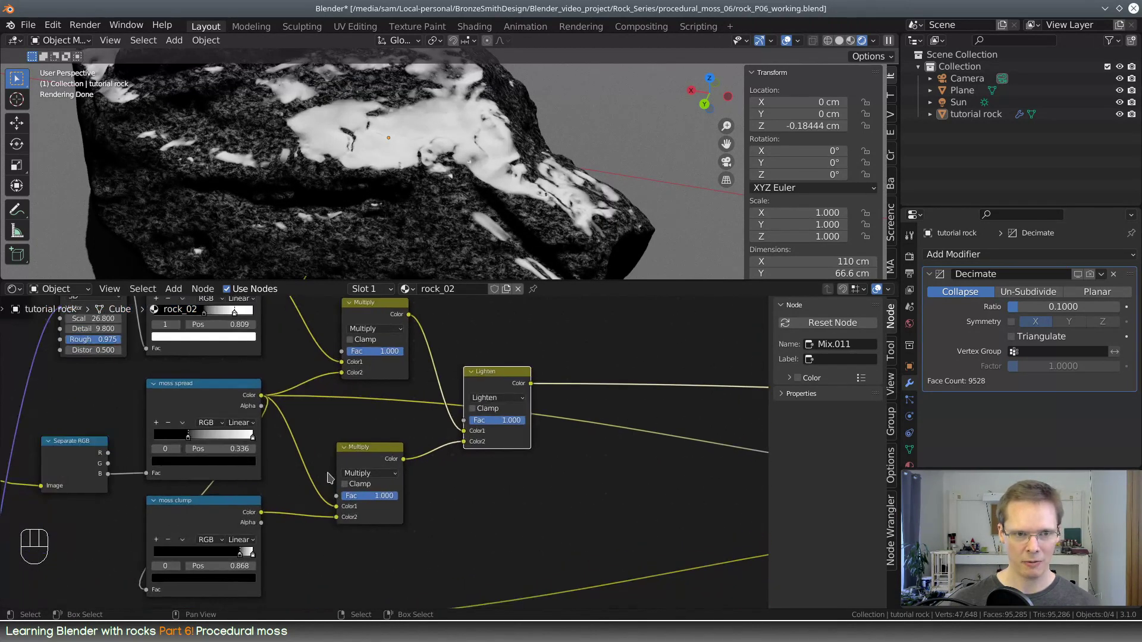
Move the moss fibers ramp's black stop to 0.505
{"action": "middle_click_drag", "start_coordinate": [341, 440], "coordinate": [414, 492]}
{"action": "mouse_move", "coordinate": [277, 368]}
{"action": "left_mouse_down"}
{"action": "mouse_move", "coordinate": [263, 369]}
{"action": "mouse_move", "coordinate": [289, 370]}
{"action": "mouse_move", "coordinate": [278, 369]}
{"action": "left_mouse_up"}
{"action": "scroll", "coordinate": [379, 208], "scroll_direction": "up", "scroll_amount": 2}
{"action": "middle_click_drag", "start_coordinate": [378, 208], "coordinate": [408, 199]}
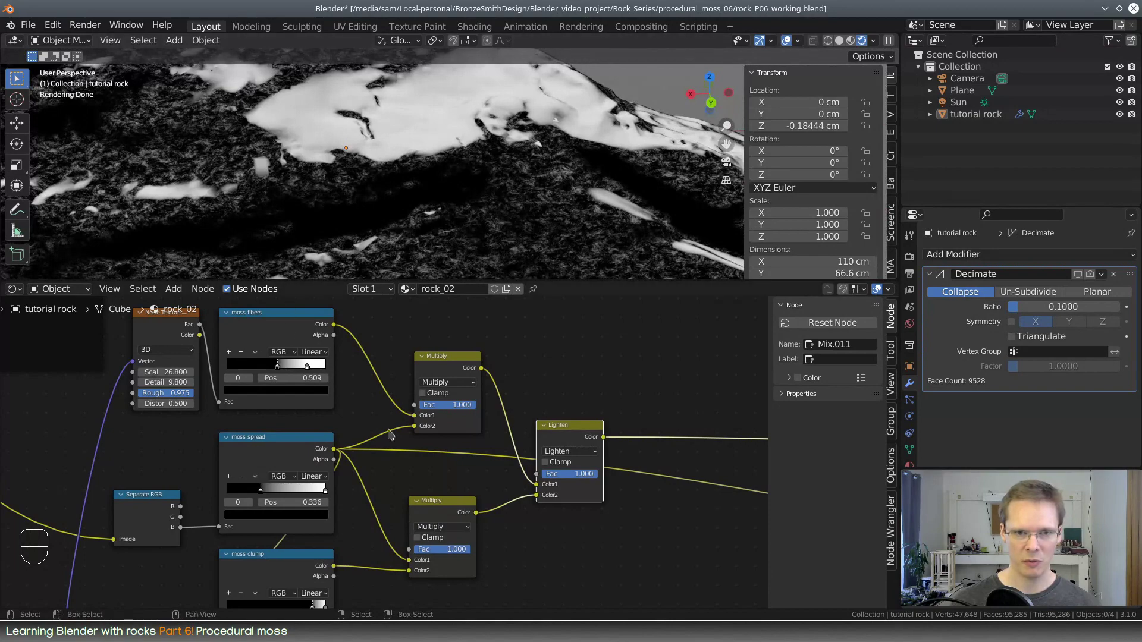
{"action": "left_click_drag", "start_coordinate": [279, 370], "coordinate": [278, 370]}
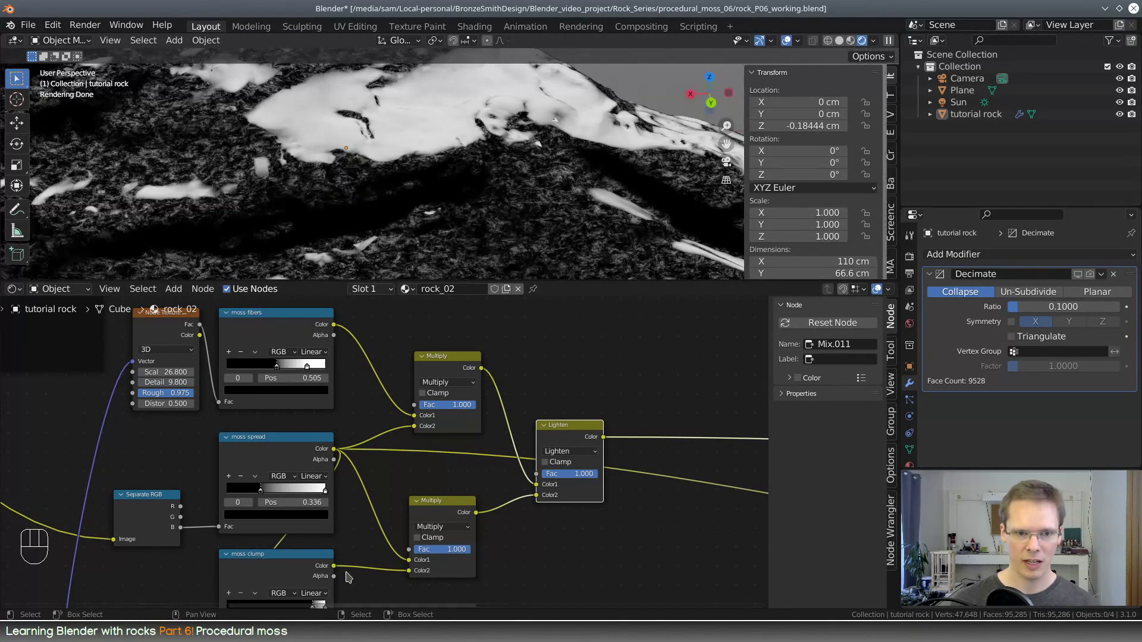
Move the moss clump ramp's black stop to 0.332 and the moss spread ramp's black stop to 0.464
{"action": "middle_click_drag", "start_coordinate": [361, 549], "coordinate": [402, 482]}
{"action": "left_click_drag", "start_coordinate": [352, 543], "coordinate": [300, 541]}
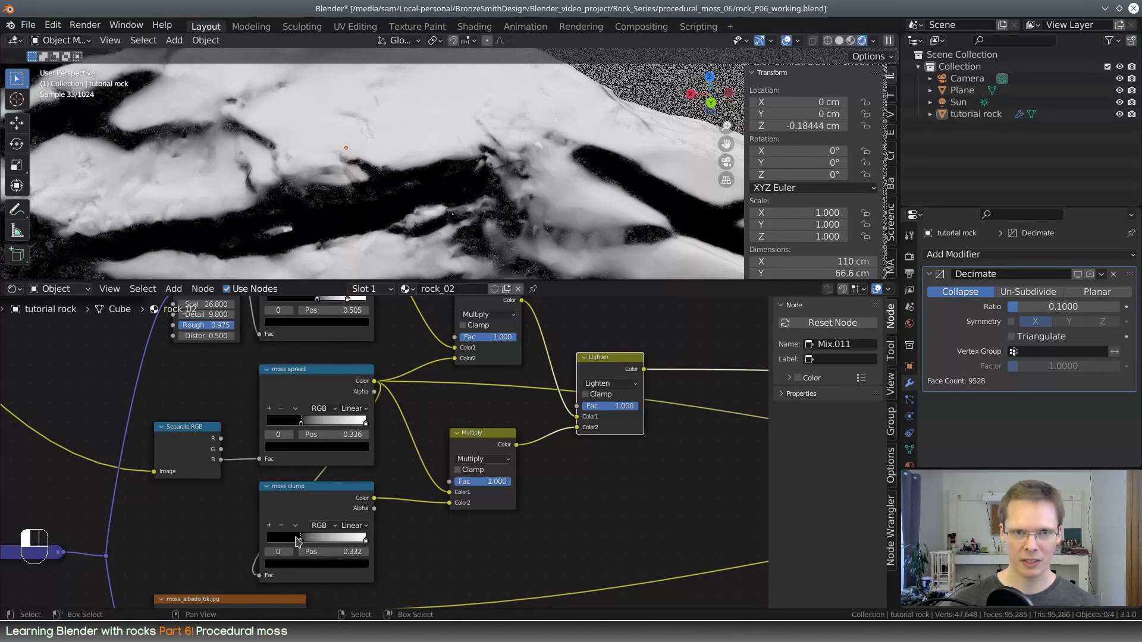
{"action": "middle_click_drag", "start_coordinate": [527, 196], "coordinate": [520, 177]}
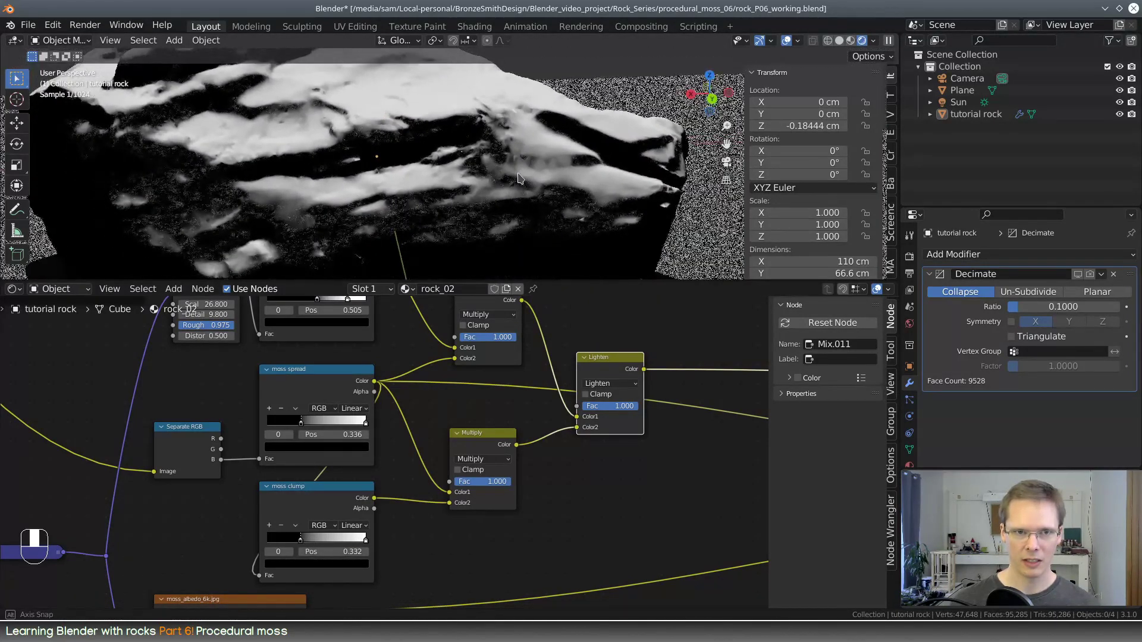
{"action": "left_click_drag", "start_coordinate": [302, 425], "coordinate": [314, 423]}
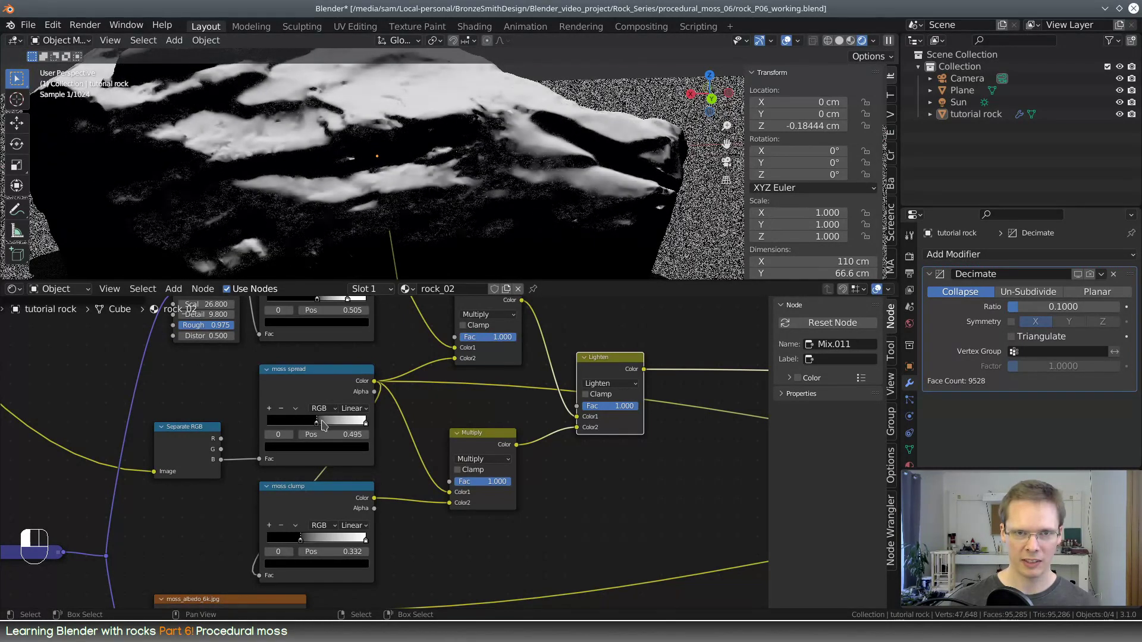
Connect the Lighten node's Color to the Fac of the Mix node feeding Base Color, and preview the Principled BSDF
{"action": "middle_click_drag", "start_coordinate": [635, 445], "coordinate": [431, 486]}
{"action": "scroll", "coordinate": [502, 451], "scroll_direction": "down", "scroll_amount": 4}
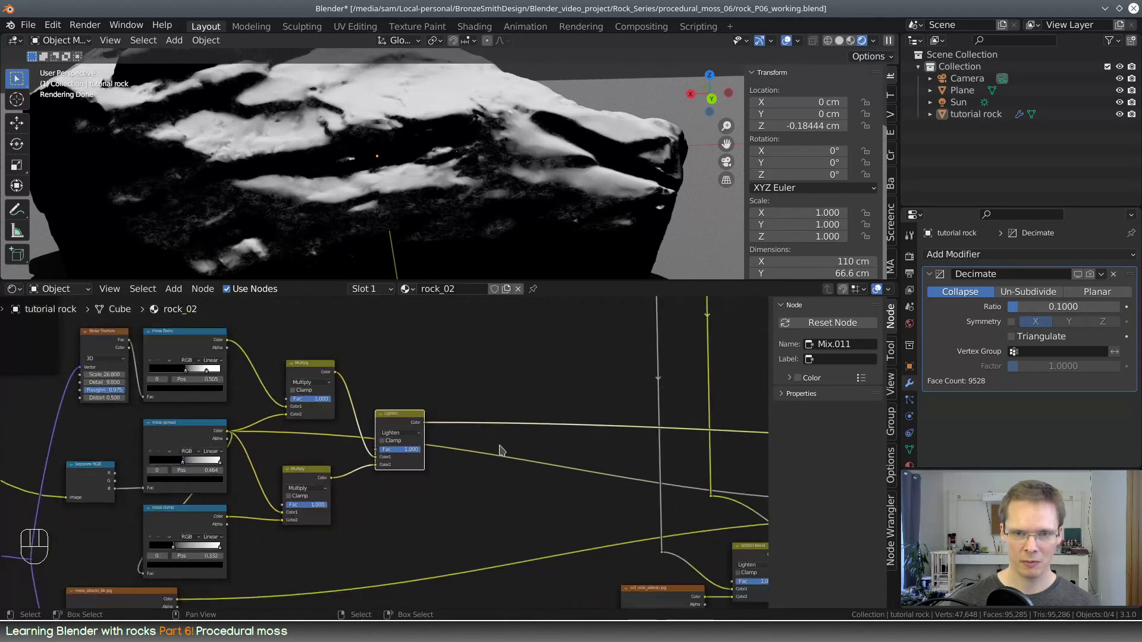
{"action": "middle_click_drag", "start_coordinate": [599, 452], "coordinate": [283, 420]}
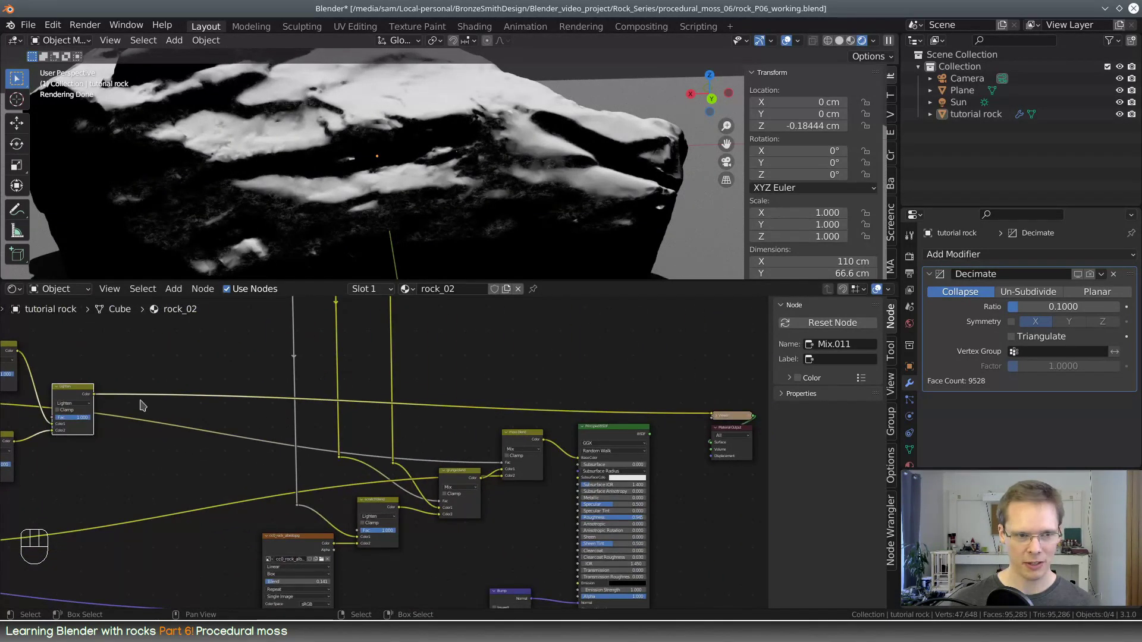
{"action": "left_click_drag", "start_coordinate": [94, 396], "coordinate": [503, 464]}
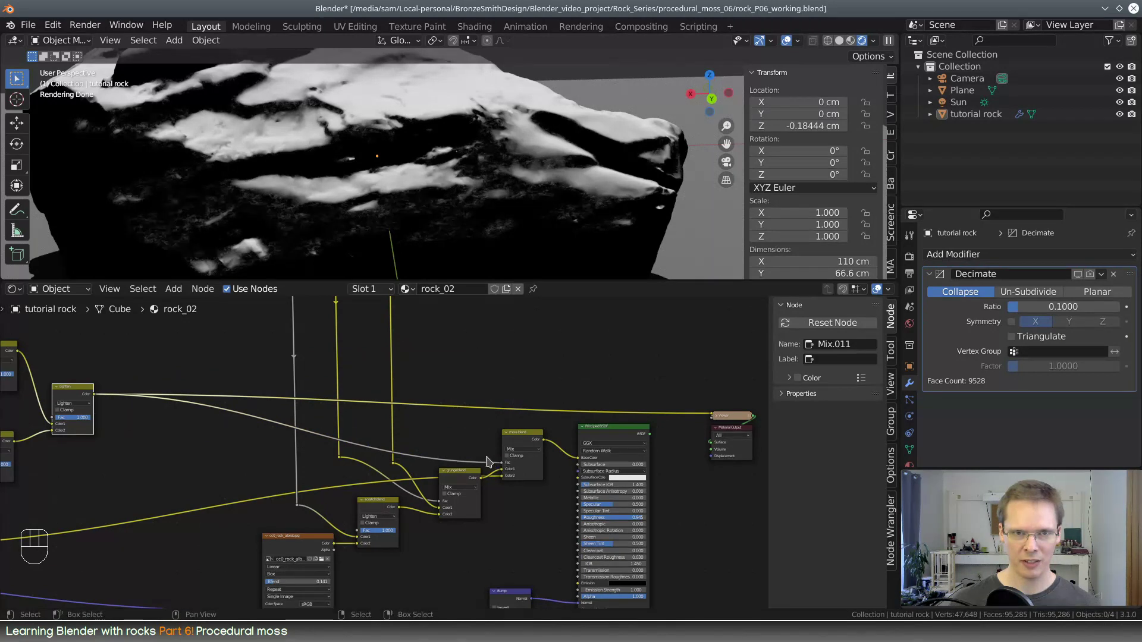
{"action": "left_click", "coordinate": [616, 432], "text": "ctrl+shift"}
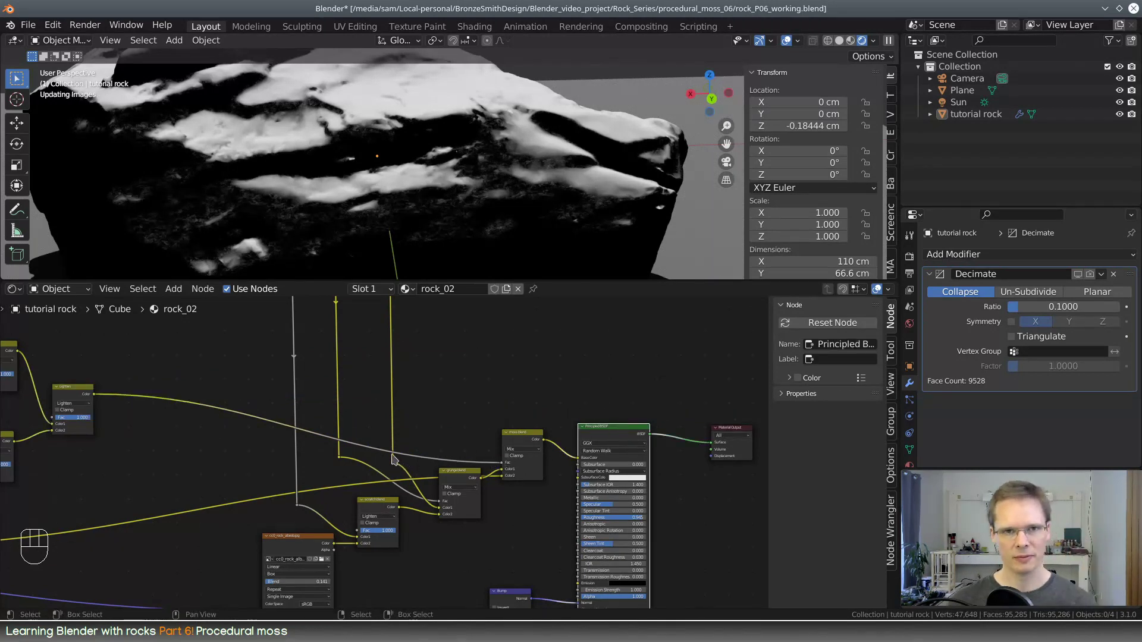
Examine the blended moss on the rock's surface close up and from farther away
{"action": "middle_click_drag", "start_coordinate": [500, 168], "coordinate": [586, 175]}
{"action": "scroll", "coordinate": [465, 199], "scroll_direction": "up", "scroll_amount": 3}
{"action": "scroll", "coordinate": [465, 199], "scroll_direction": "up", "scroll_amount": 2}
{"action": "middle_click_drag", "start_coordinate": [262, 153], "coordinate": [502, 169]}
{"action": "scroll", "coordinate": [534, 194], "scroll_direction": "down", "scroll_amount": 4}
{"action": "scroll", "coordinate": [476, 142], "scroll_direction": "down", "scroll_amount": 1}
{"action": "scroll", "coordinate": [422, 453], "scroll_direction": "down", "scroll_amount": 3}
Duplicate the scratch blend node and insert the copy into the link feeding the Bump node's Height
{"action": "middle_click_drag", "start_coordinate": [433, 439], "coordinate": [534, 419]}
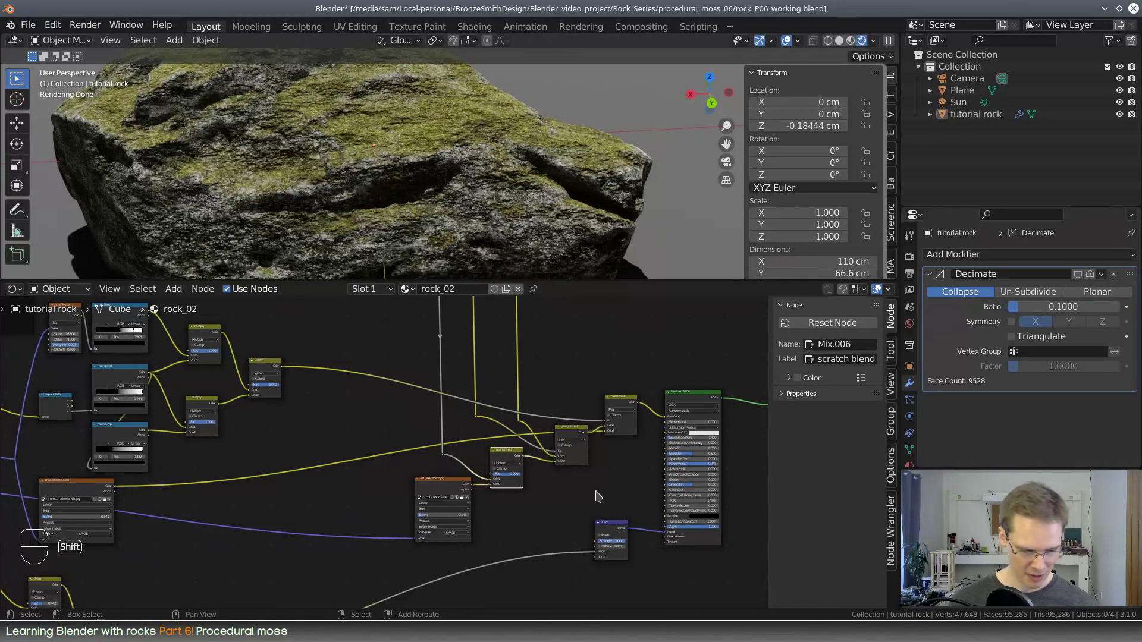
{"action": "key", "text": "shift+d"}
{"action": "left_click", "coordinate": [649, 572]}
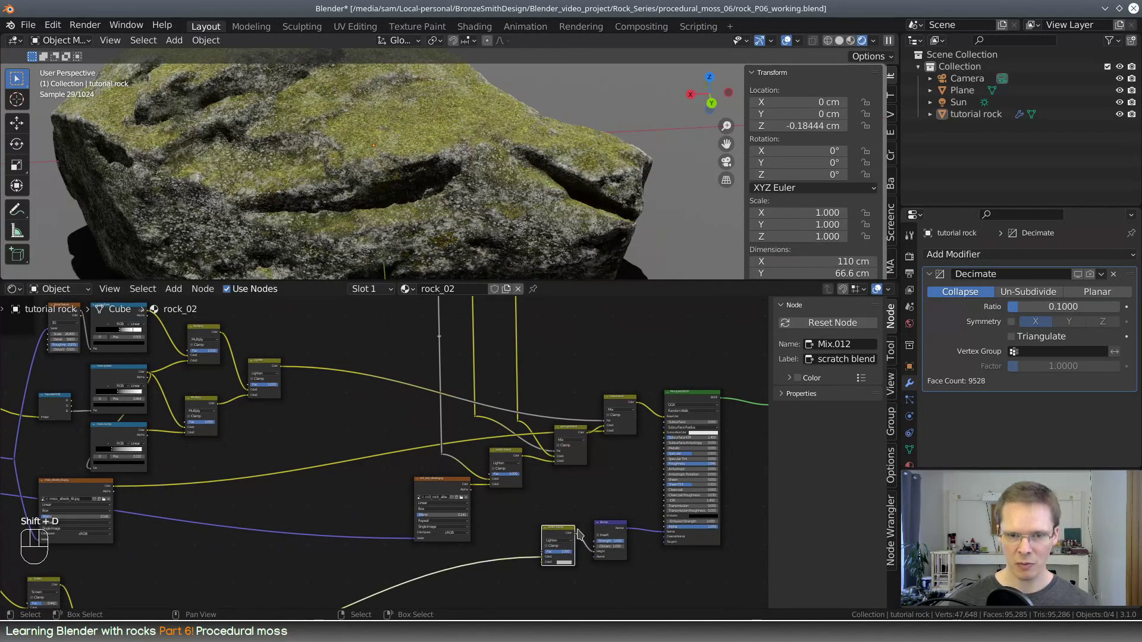
{"action": "left_click_drag", "start_coordinate": [571, 529], "coordinate": [573, 549]}
{"action": "middle_click_drag", "start_coordinate": [508, 540], "coordinate": [553, 551]}
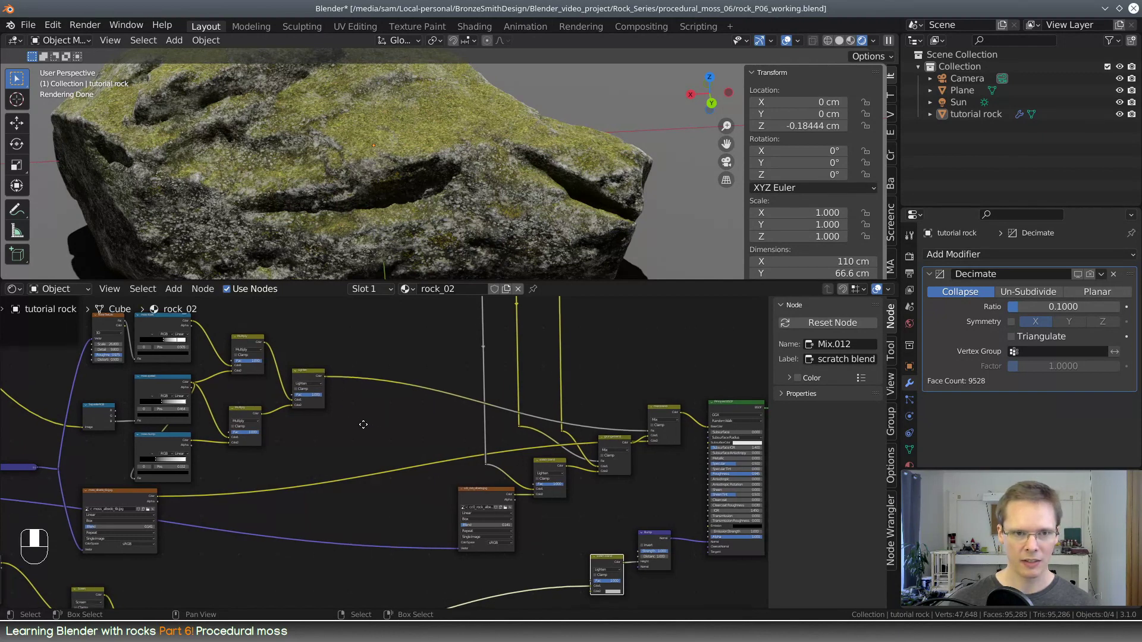
Preview the moss fibers ramp and the upper Multiply node's output on the rock
{"action": "middle_click_drag", "start_coordinate": [362, 425], "coordinate": [342, 419]}
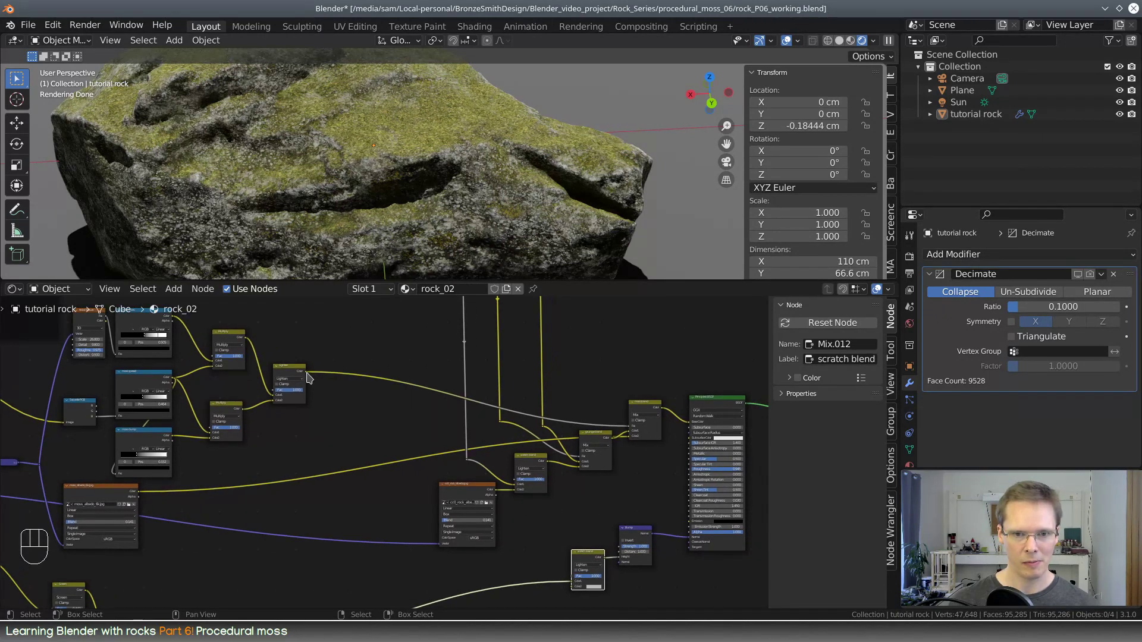
{"action": "middle_click_drag", "start_coordinate": [298, 422], "coordinate": [435, 471]}
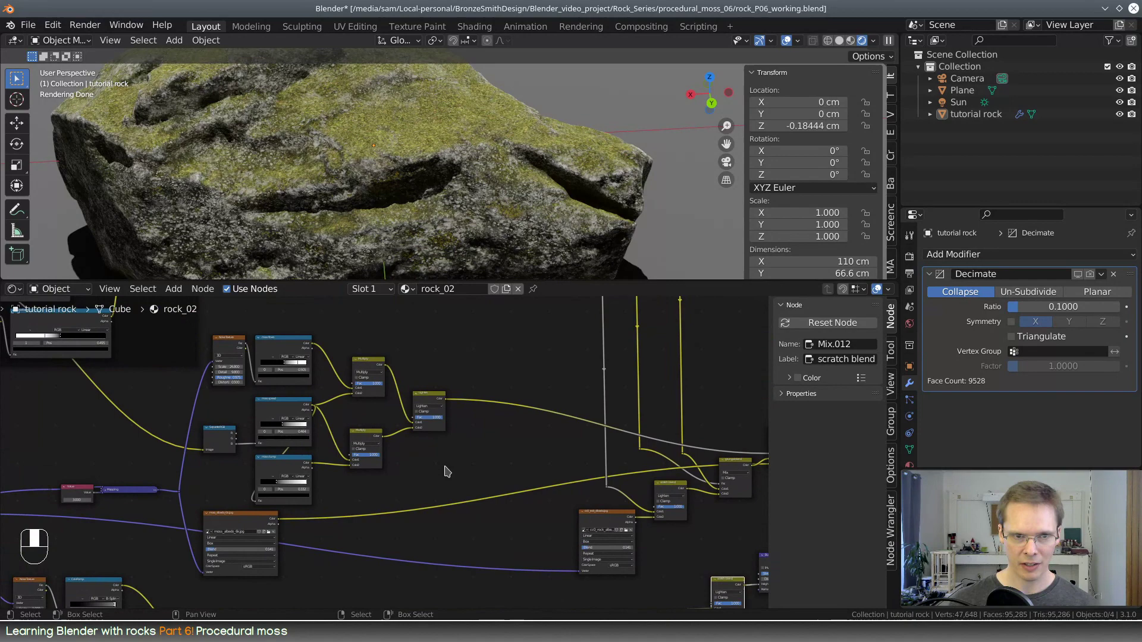
{"action": "left_click", "coordinate": [288, 355]}
{"action": "left_click", "coordinate": [293, 345], "text": "ctrl+shift"}
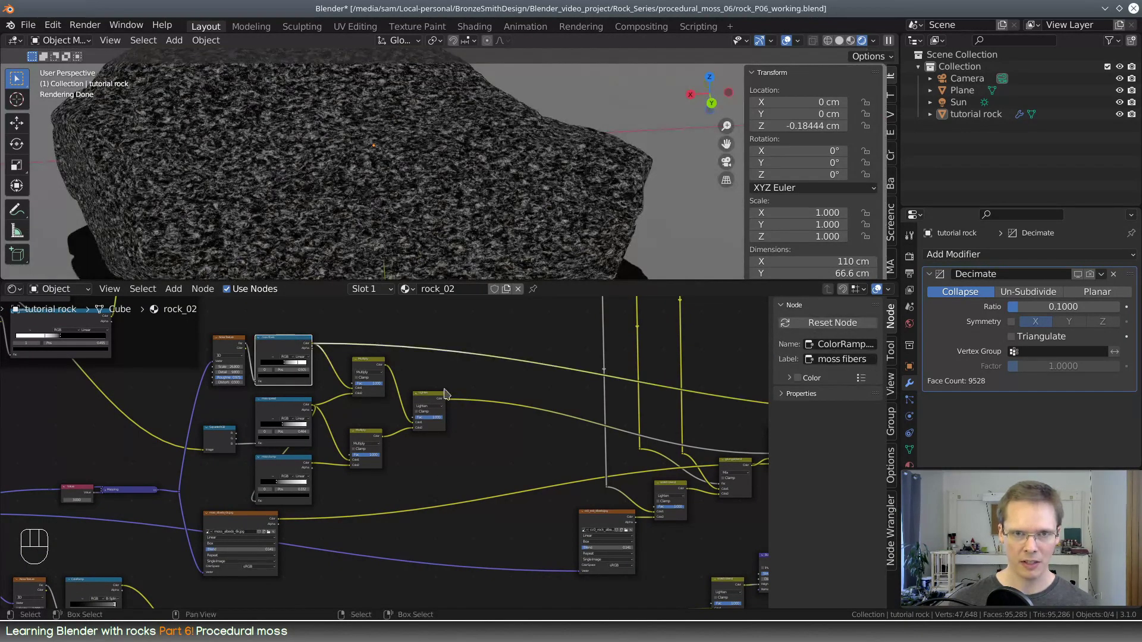
{"action": "middle_click_drag", "start_coordinate": [515, 428], "coordinate": [459, 422]}
{"action": "left_click", "coordinate": [327, 361], "text": "ctrl+shift"}
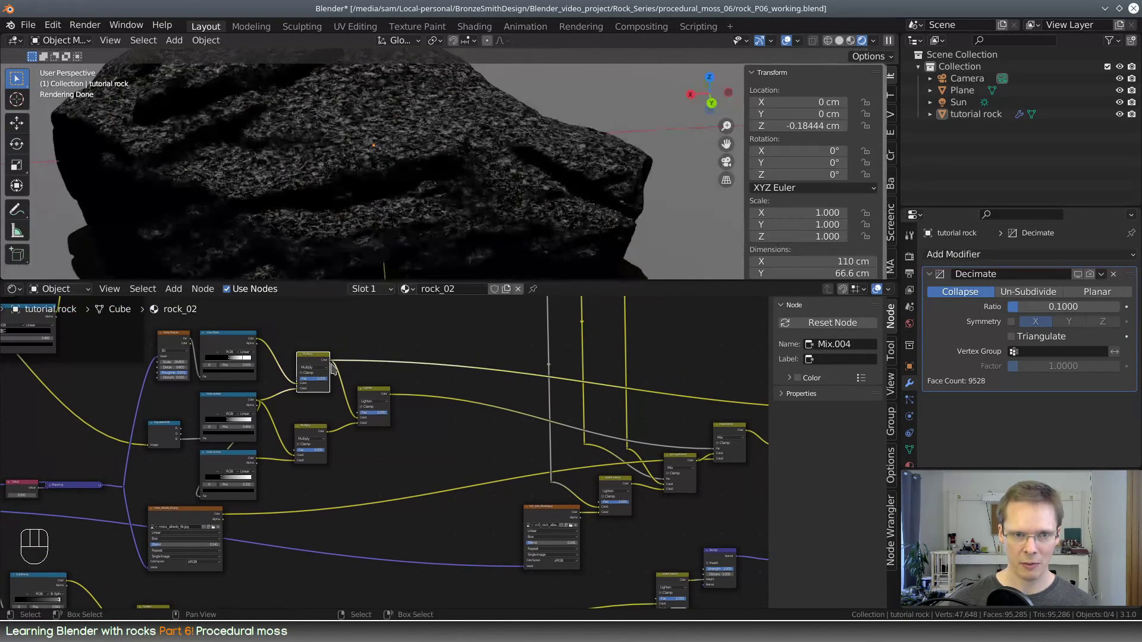
Feed the upper Multiply node's Color into the duplicated scratch blend's Color2 and set that node's blending mode to Mix
{"action": "middle_click_drag", "start_coordinate": [358, 377], "coordinate": [316, 367]}
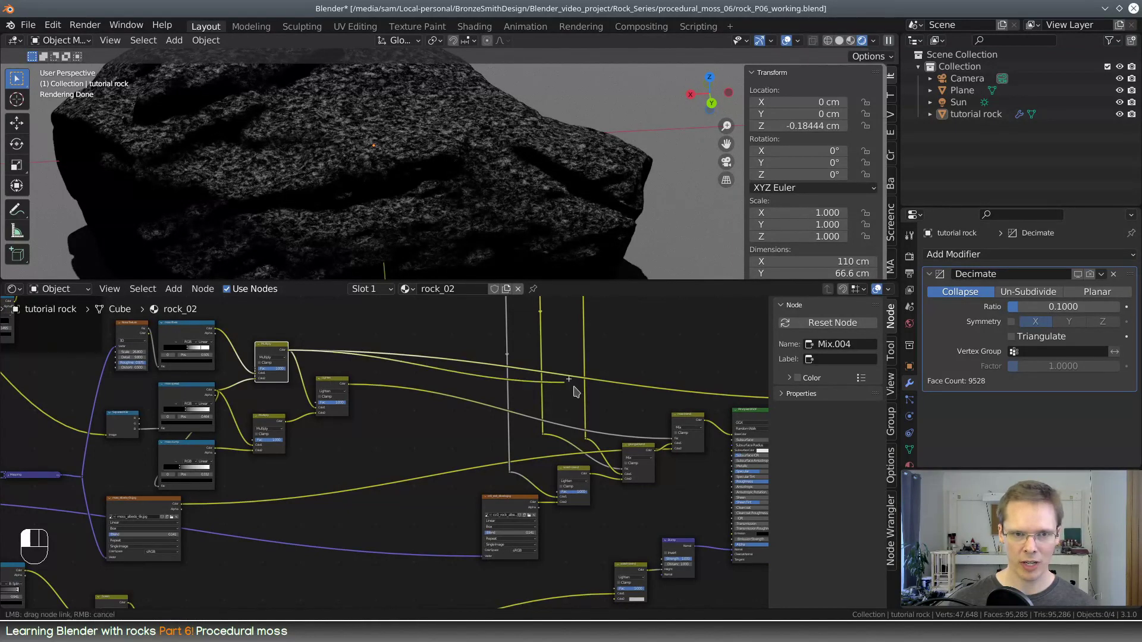
{"action": "left_click_drag", "start_coordinate": [575, 387], "coordinate": [623, 544]}
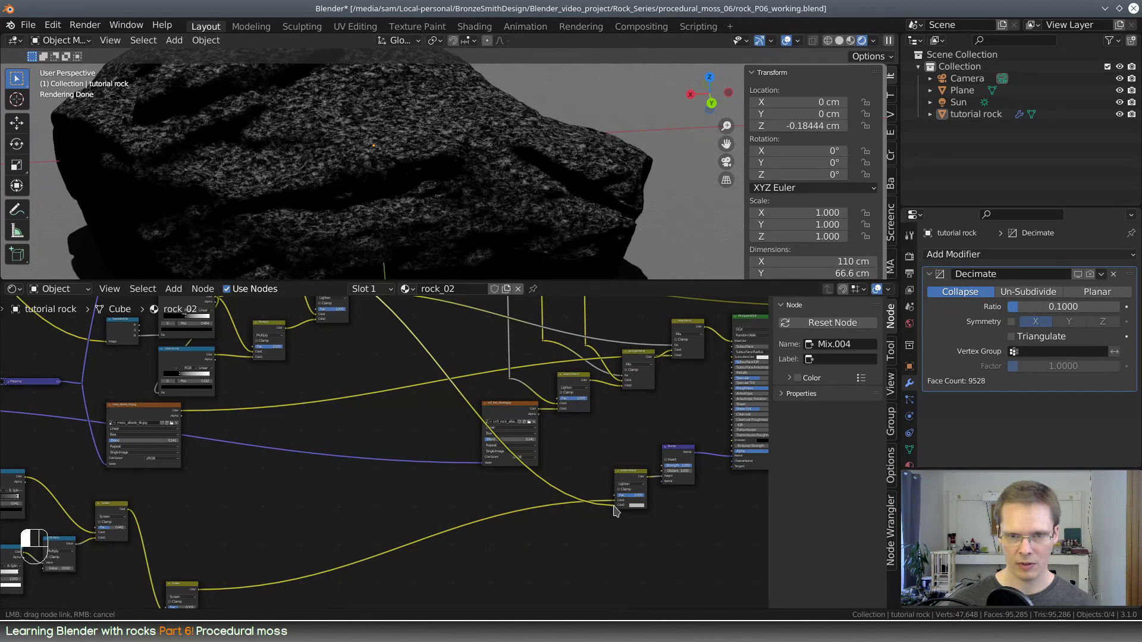
{"action": "middle_click_drag", "start_coordinate": [668, 537], "coordinate": [429, 513]}
{"action": "scroll", "coordinate": [405, 518], "scroll_direction": "up", "scroll_amount": 4}
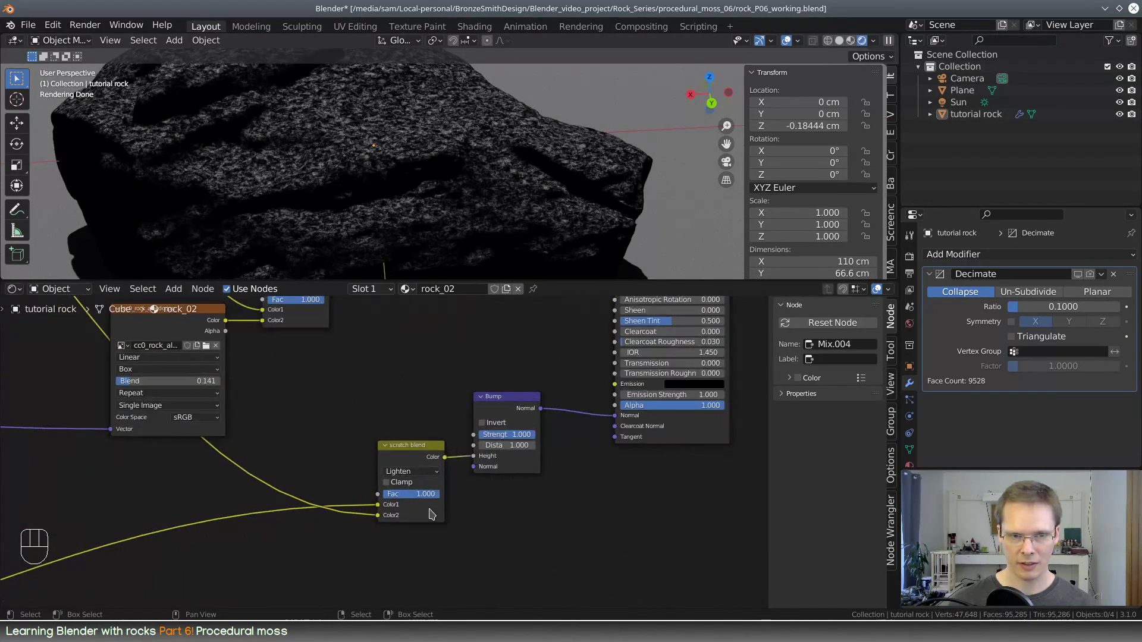
{"action": "left_click", "coordinate": [423, 475]}
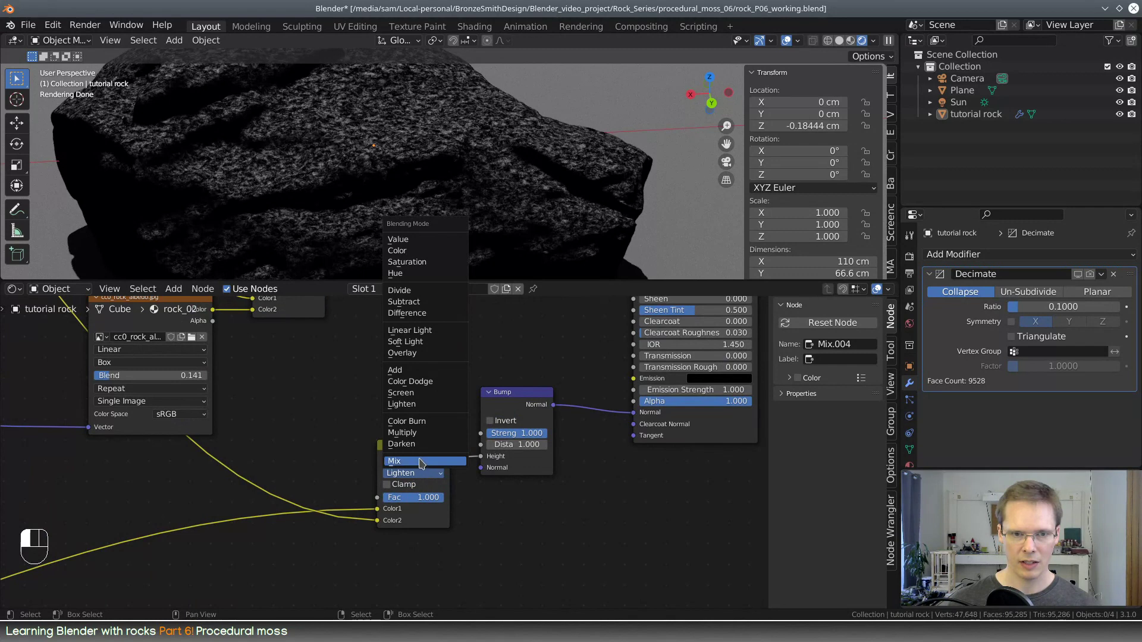
{"action": "left_click", "coordinate": [421, 464]}
Connect the moss spread ramp's Color output to the Fac input of the Mix node before Bump
{"action": "scroll", "coordinate": [303, 434], "scroll_direction": "down", "scroll_amount": 5}
{"action": "middle_click_drag", "start_coordinate": [282, 427], "coordinate": [663, 525]}
{"action": "middle_click_drag", "start_coordinate": [352, 409], "coordinate": [431, 466]}
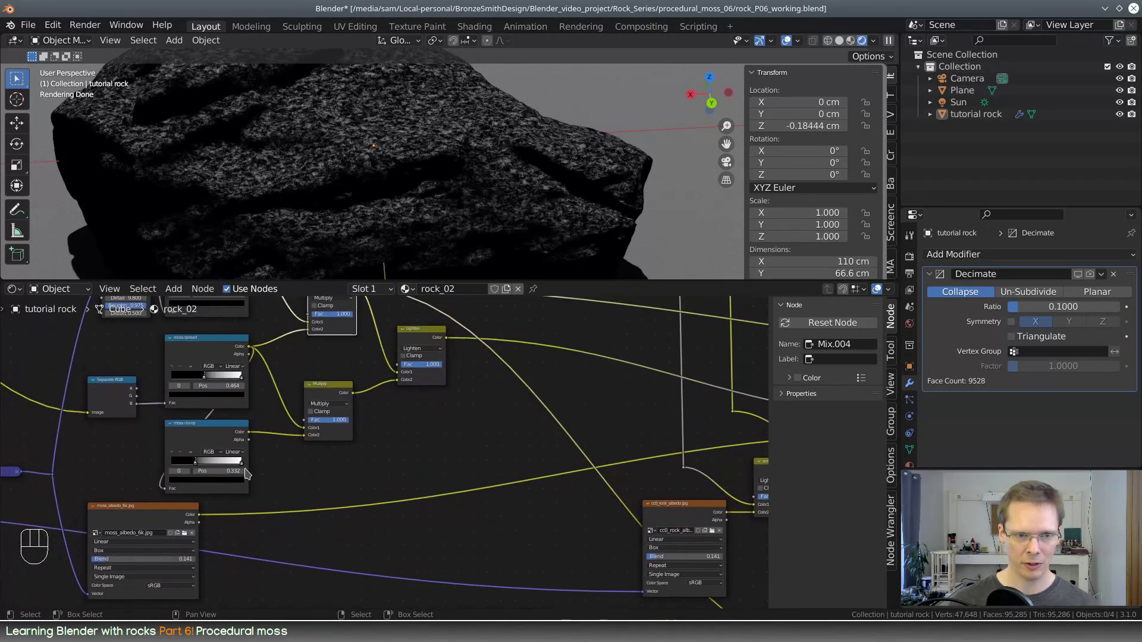
{"action": "left_click", "coordinate": [226, 346]}
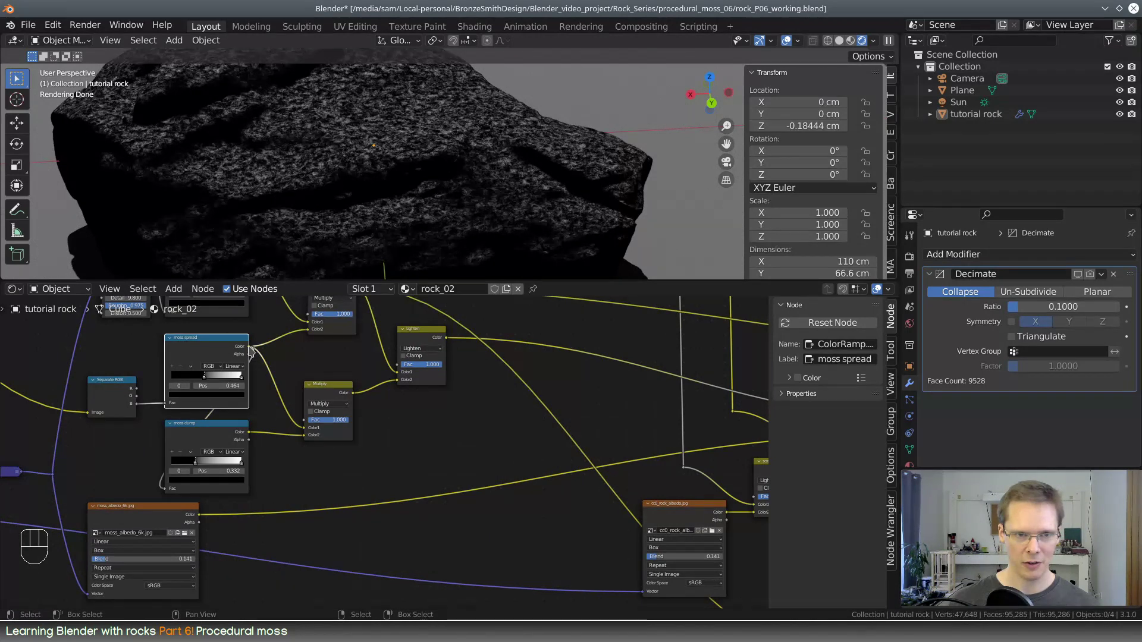
{"action": "left_click_drag", "start_coordinate": [520, 523], "coordinate": [503, 526]}
{"action": "left_click_drag", "start_coordinate": [383, 397], "coordinate": [650, 438]}
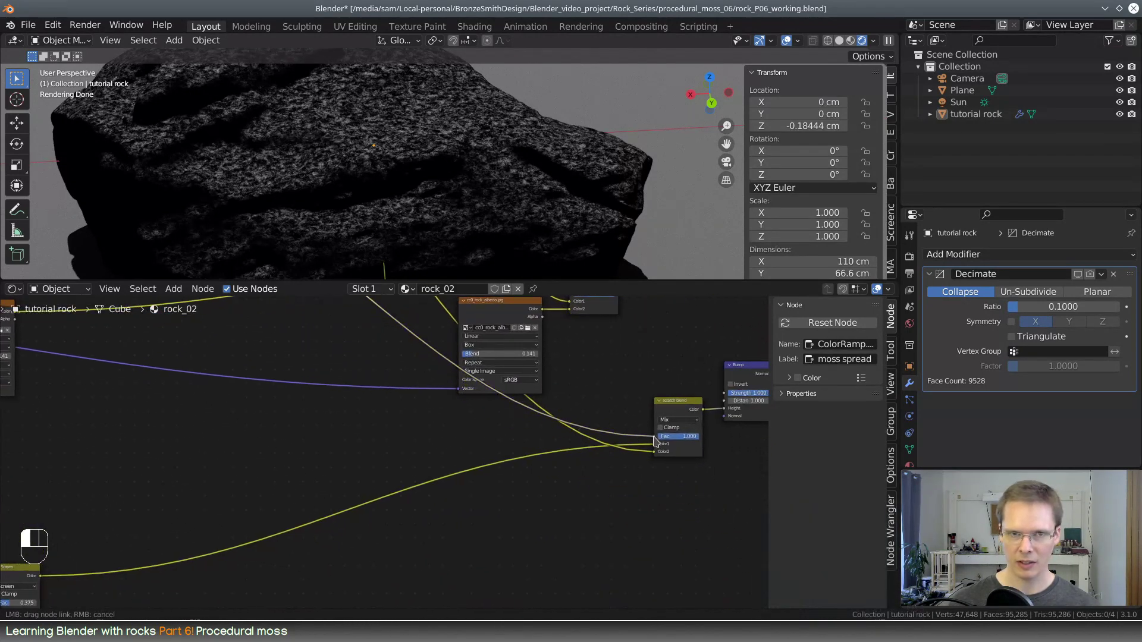
Preview the height Mix node feeding Bump and examine how the moss fibers and rock heights blend on the surface
{"action": "middle_click_drag", "start_coordinate": [630, 505], "coordinate": [381, 531]}
{"action": "left_click", "coordinate": [420, 441], "text": "ctrl+shift"}
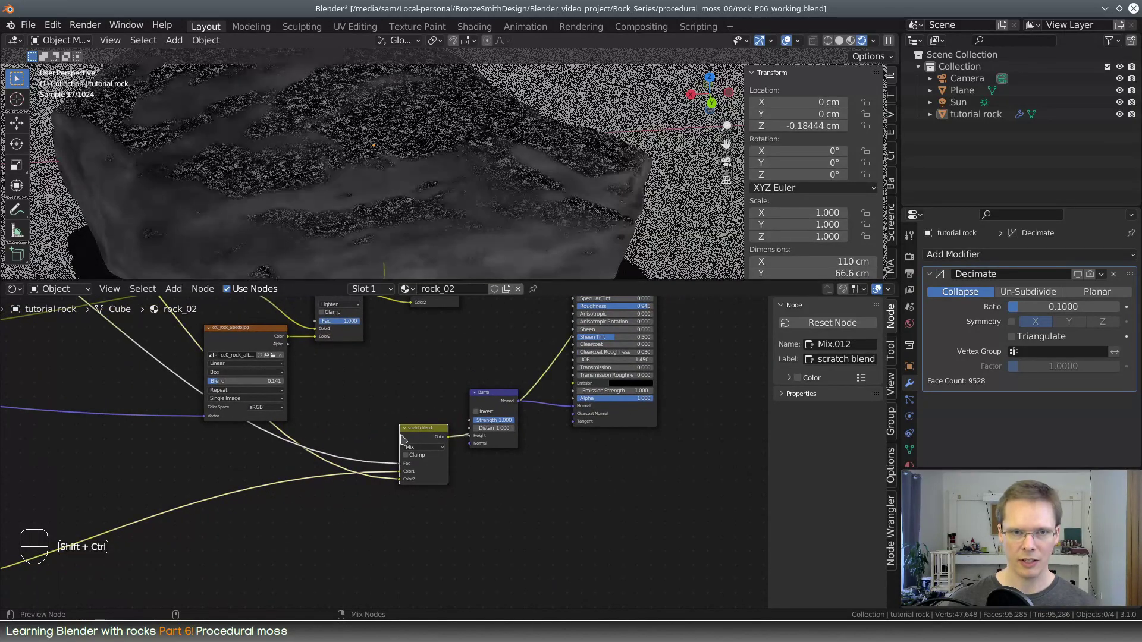
{"action": "middle_click_drag", "start_coordinate": [390, 389], "coordinate": [287, 408]}
{"action": "middle_click_drag", "start_coordinate": [474, 191], "coordinate": [523, 246]}
{"action": "scroll", "coordinate": [480, 190], "scroll_direction": "down", "scroll_amount": 5}
{"action": "middle_click_drag", "start_coordinate": [395, 151], "coordinate": [502, 198], "text": "shift"}
{"action": "scroll", "coordinate": [503, 215], "scroll_direction": "up", "scroll_amount": 4}
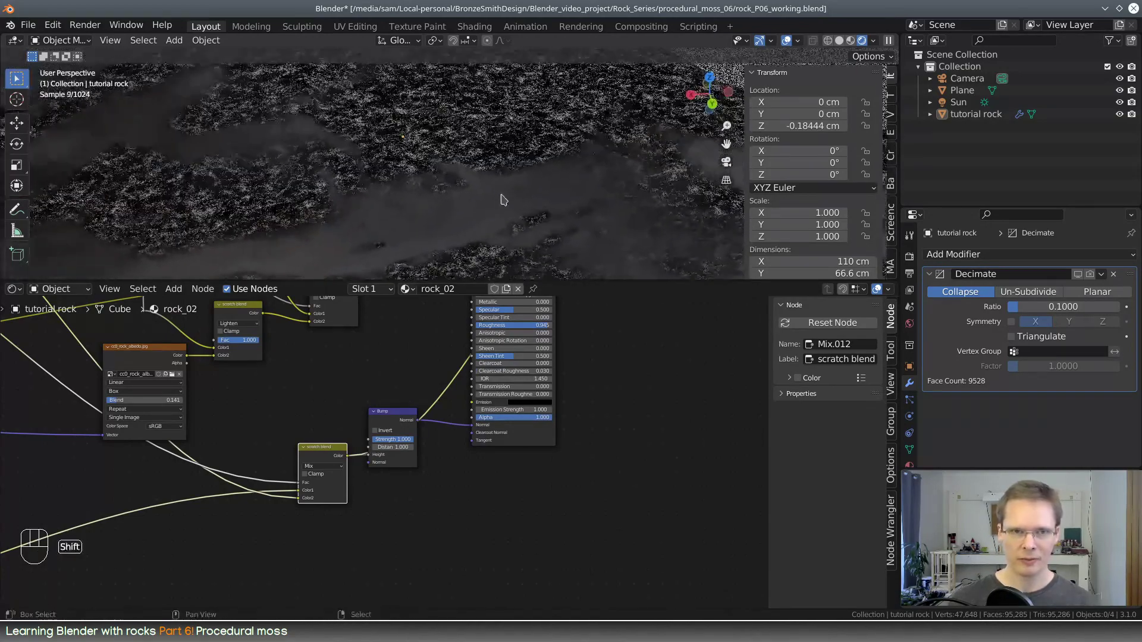
{"action": "middle_click_drag", "start_coordinate": [421, 380], "coordinate": [502, 339]}
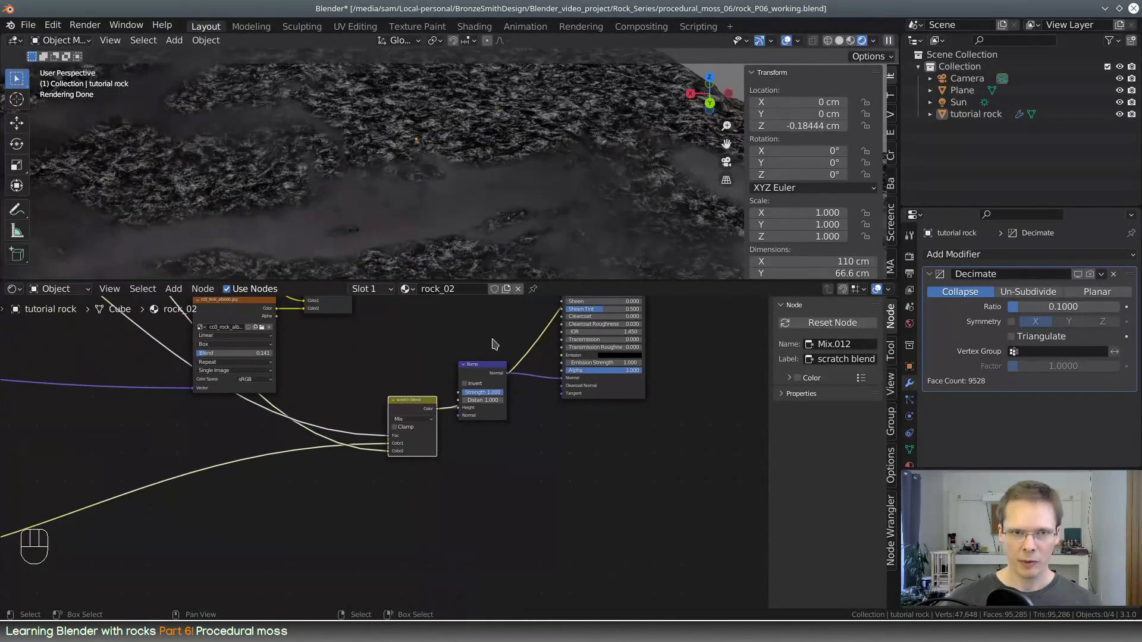
{"action": "scroll", "coordinate": [488, 346], "scroll_direction": "up", "scroll_amount": 3}
{"action": "middle_click_drag", "start_coordinate": [425, 390], "coordinate": [508, 443]}
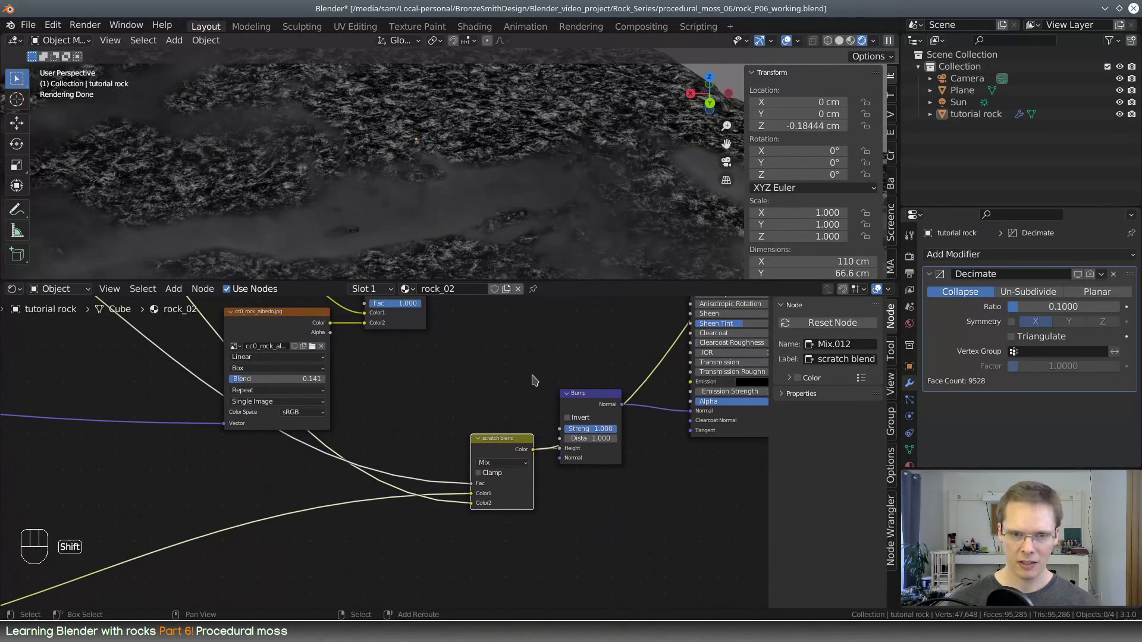
Insert a new Mix node on the link feeding Color2 of the scratch blend node before Bump
{"action": "key", "text": "shift+a"}
{"action": "left_click", "coordinate": [515, 376]}
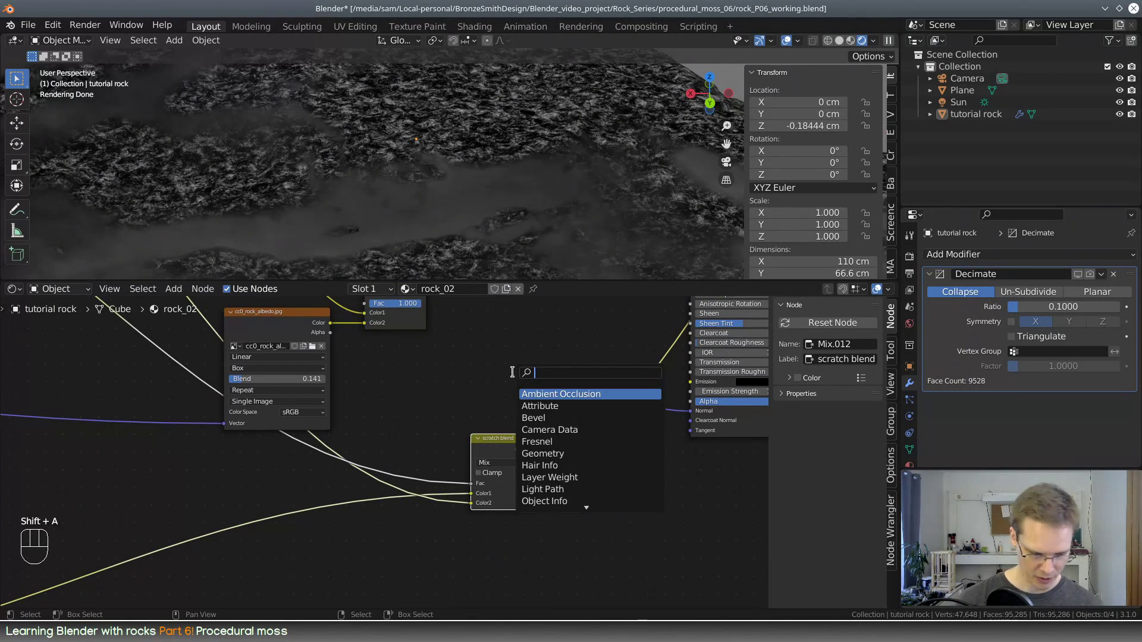
{"action": "type", "text": "mix"}
{"action": "key", "text": "Return"}
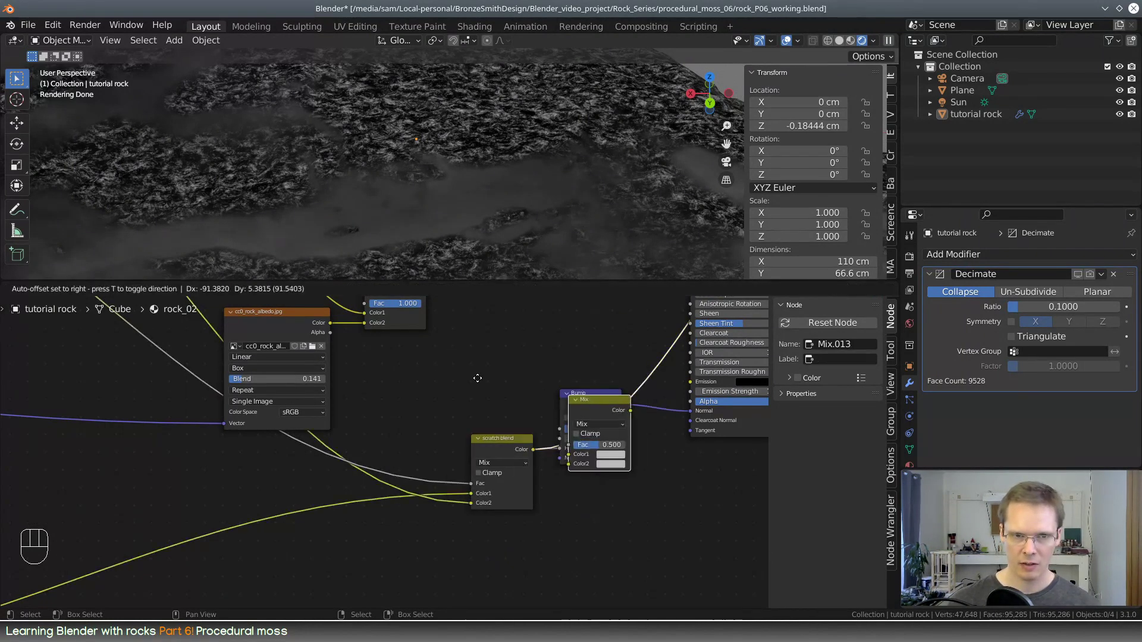
{"action": "left_click", "coordinate": [319, 441]}
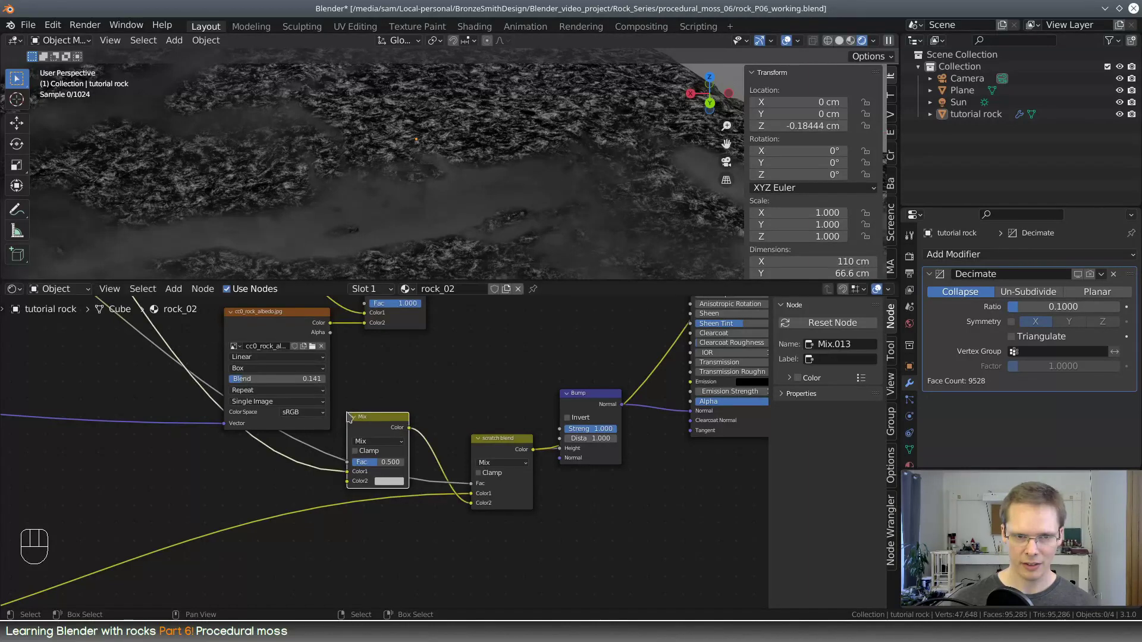
{"action": "left_click_drag", "start_coordinate": [376, 413], "coordinate": [413, 434]}
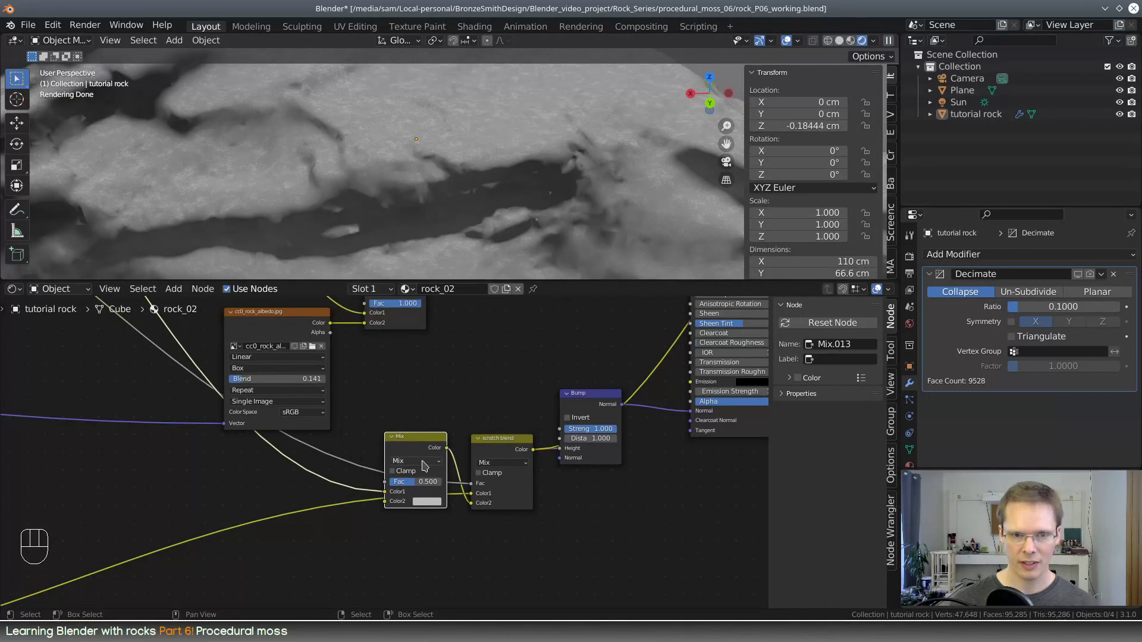
Set the new Mix node's blending mode to Lighten with a factor of 0.200 and check the height blend on the rock
{"action": "scroll", "coordinate": [454, 395], "scroll_direction": "up", "scroll_amount": 2}
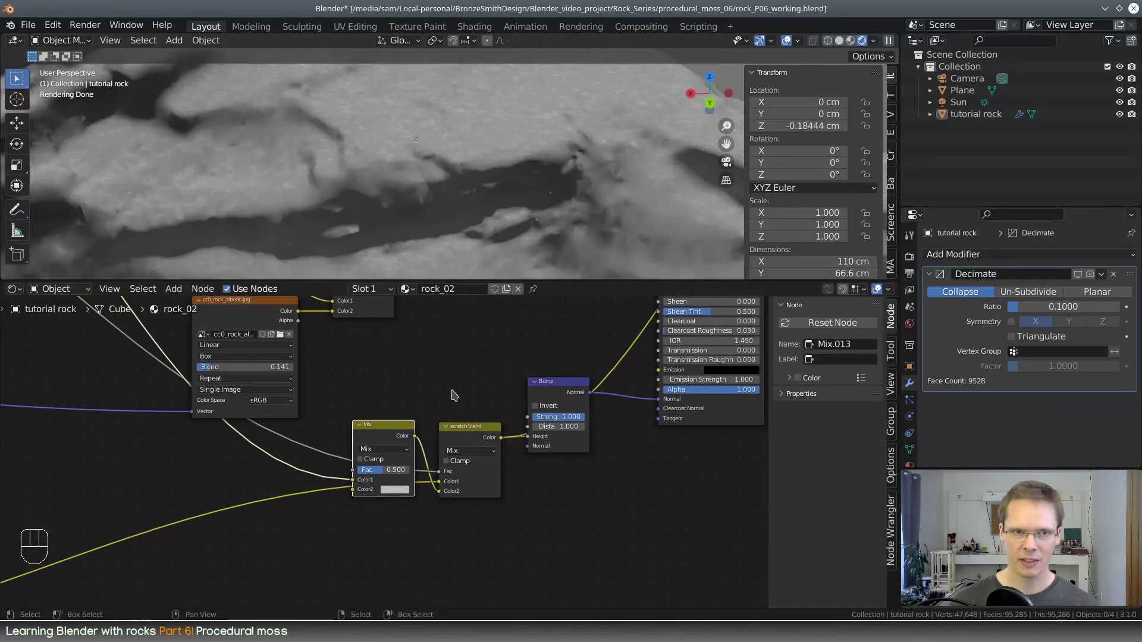
{"action": "left_click", "coordinate": [390, 449]}
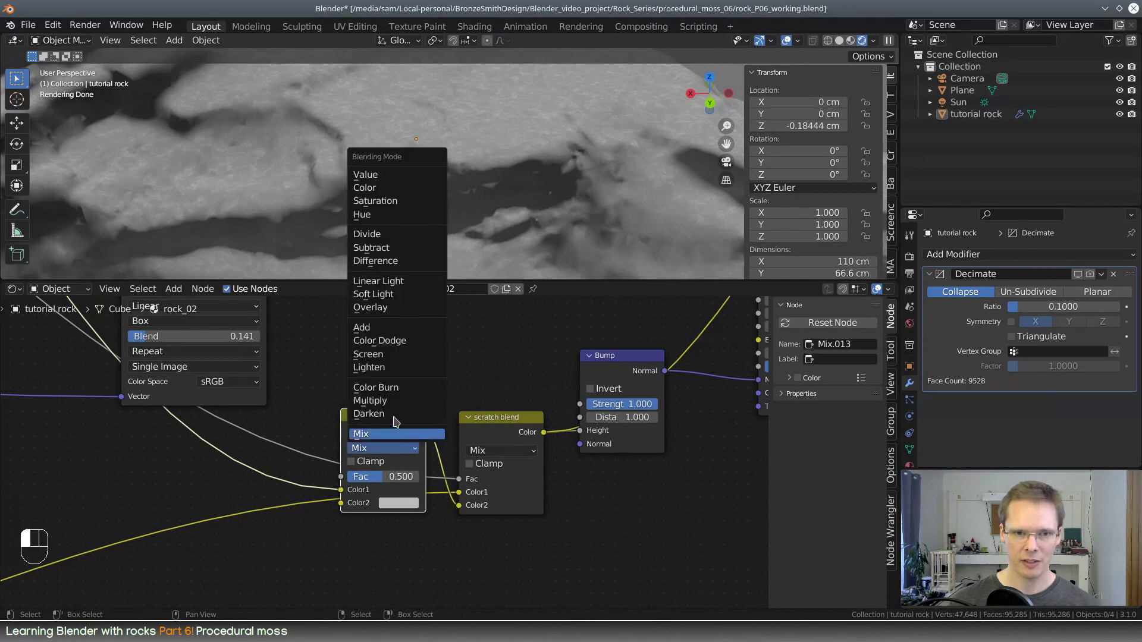
{"action": "left_click", "coordinate": [392, 367]}
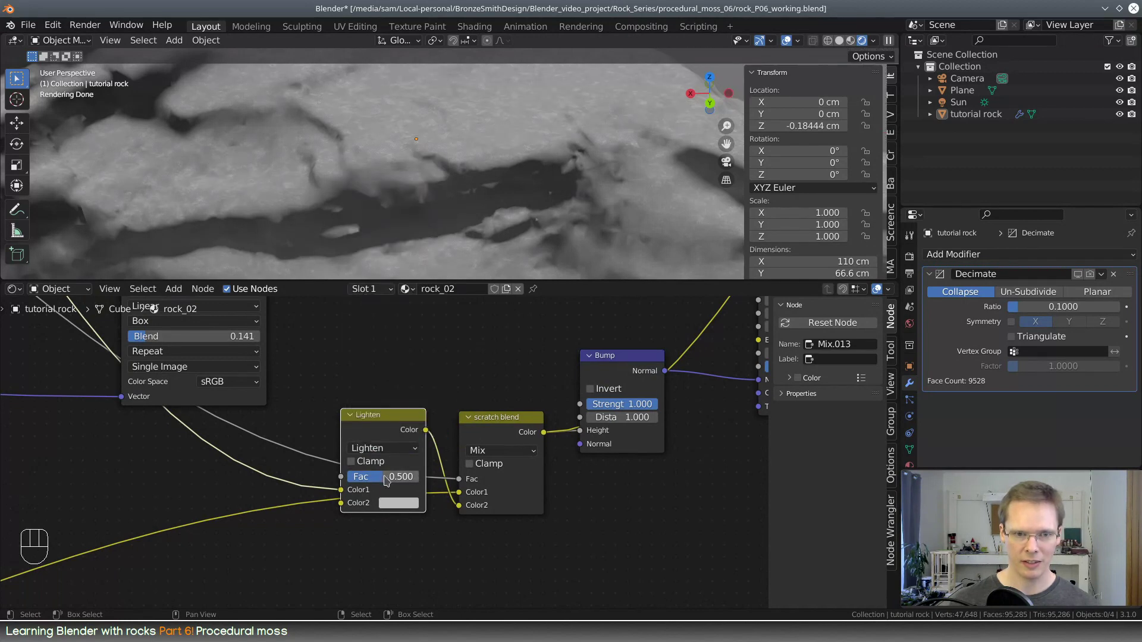
{"action": "mouse_move", "coordinate": [383, 477]}
{"action": "left_mouse_down"}
{"action": "mouse_move", "coordinate": [401, 477]}
{"action": "mouse_move", "coordinate": [361, 477]}
{"action": "left_mouse_up"}
{"action": "scroll", "coordinate": [493, 186], "scroll_direction": "down", "scroll_amount": 8}
{"action": "scroll", "coordinate": [493, 190], "scroll_direction": "up", "scroll_amount": 6}
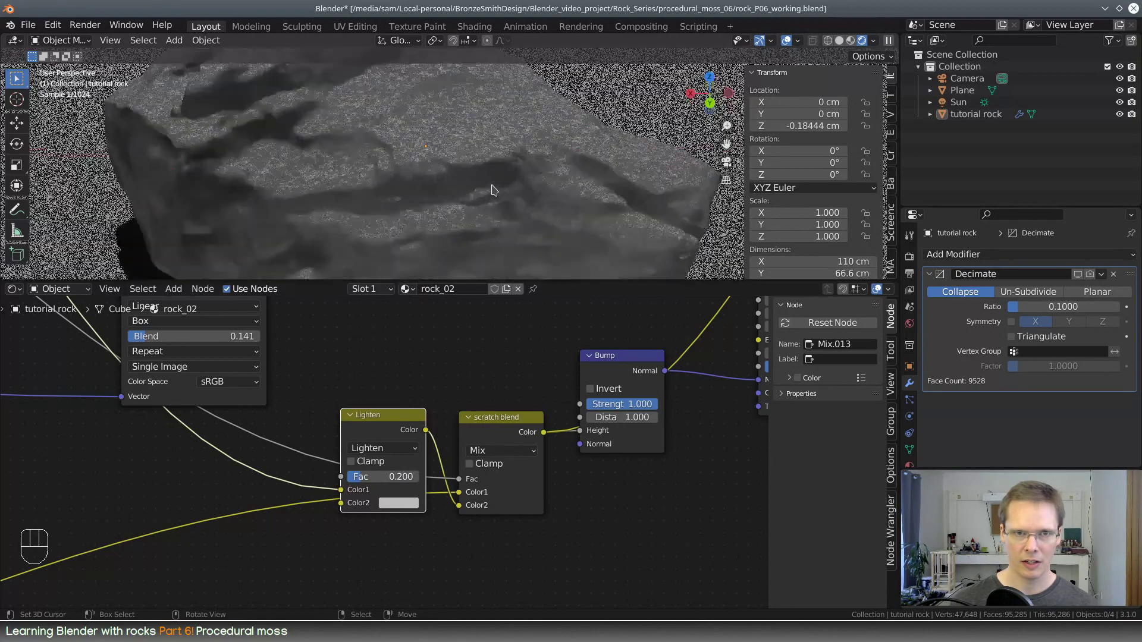
{"action": "middle_click_drag", "start_coordinate": [457, 216], "coordinate": [468, 206]}
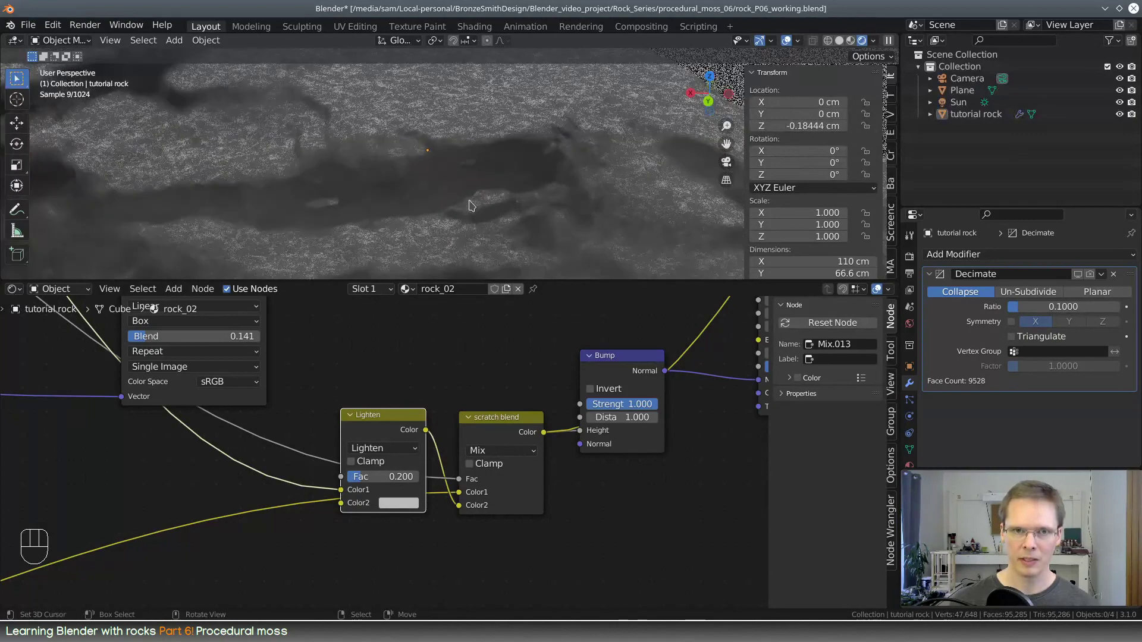
{"action": "scroll", "coordinate": [467, 206], "scroll_direction": "down", "scroll_amount": 5}
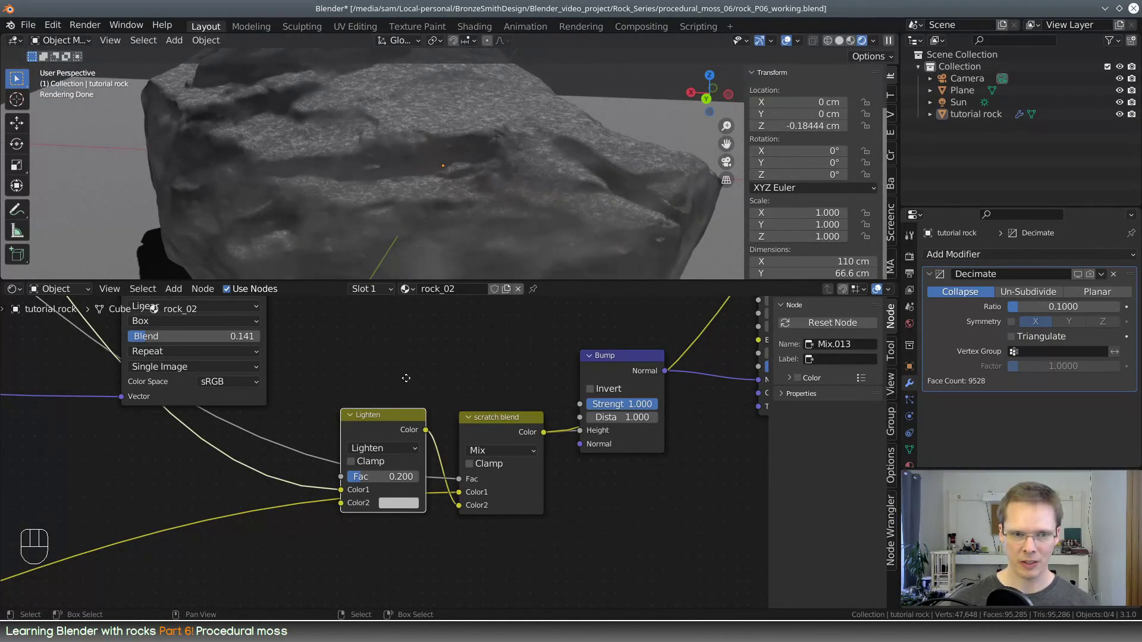
Make room after the Lighten node and insert a Math node on its link to the scratch blend's Color2
{"action": "middle_click_drag", "start_coordinate": [406, 378], "coordinate": [431, 376]}
{"action": "mouse_move", "coordinate": [421, 416]}
{"action": "left_mouse_down"}
{"action": "mouse_move", "coordinate": [357, 479]}
{"action": "mouse_move", "coordinate": [436, 418]}
{"action": "left_mouse_up"}
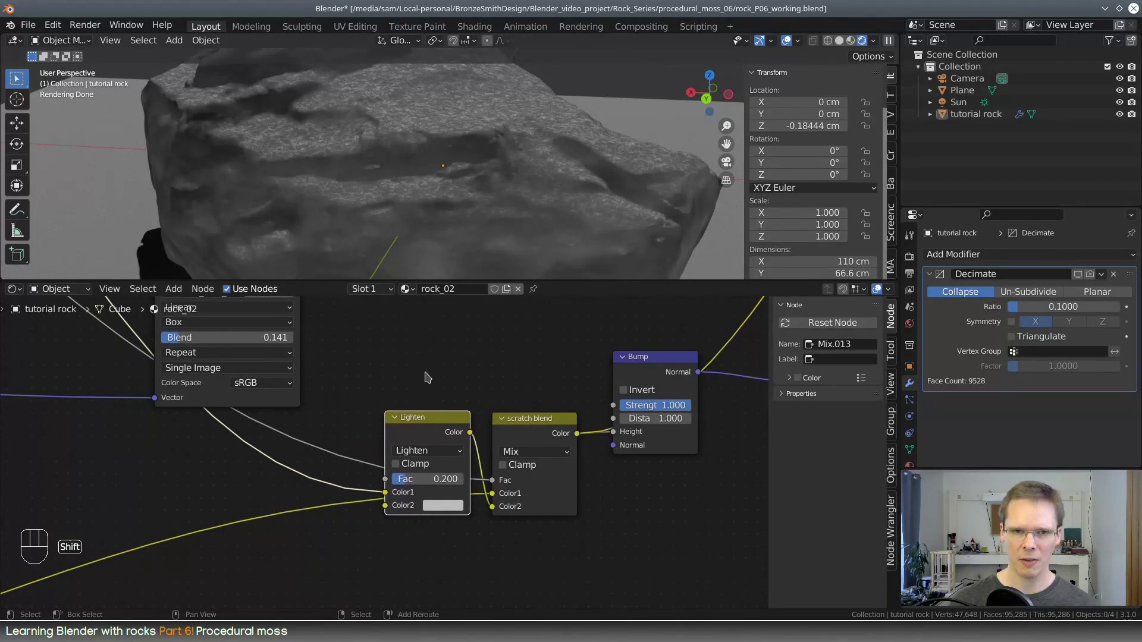
{"action": "middle_click_drag", "start_coordinate": [427, 377], "coordinate": [511, 384]}
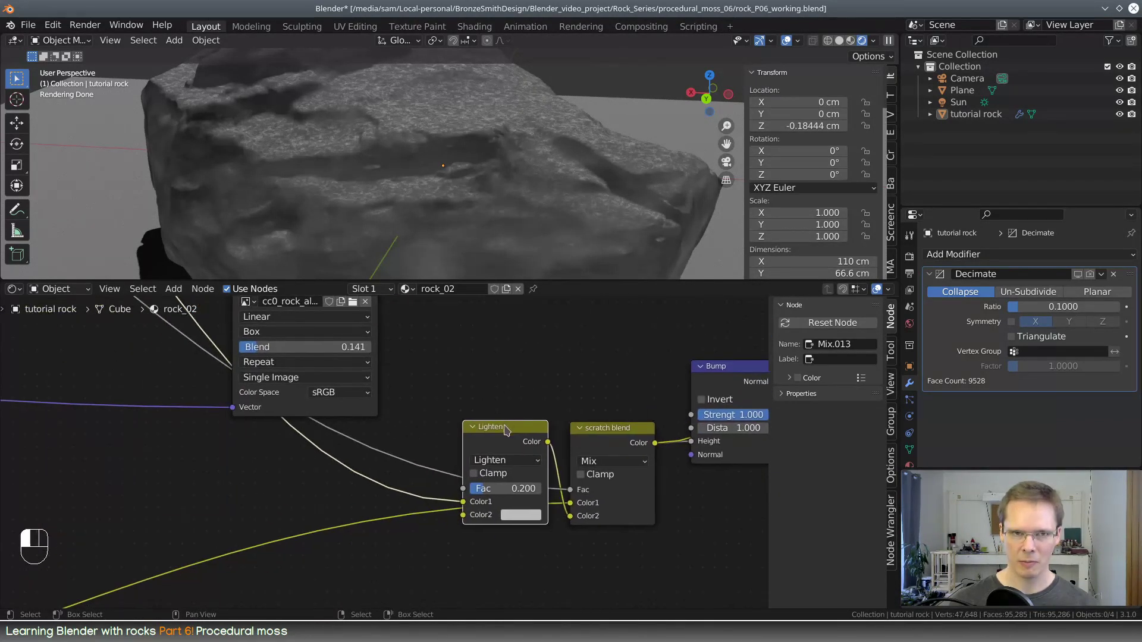
{"action": "left_click_drag", "start_coordinate": [505, 428], "coordinate": [415, 431]}
{"action": "key", "text": "shift+a"}
{"action": "left_click", "coordinate": [482, 383]}
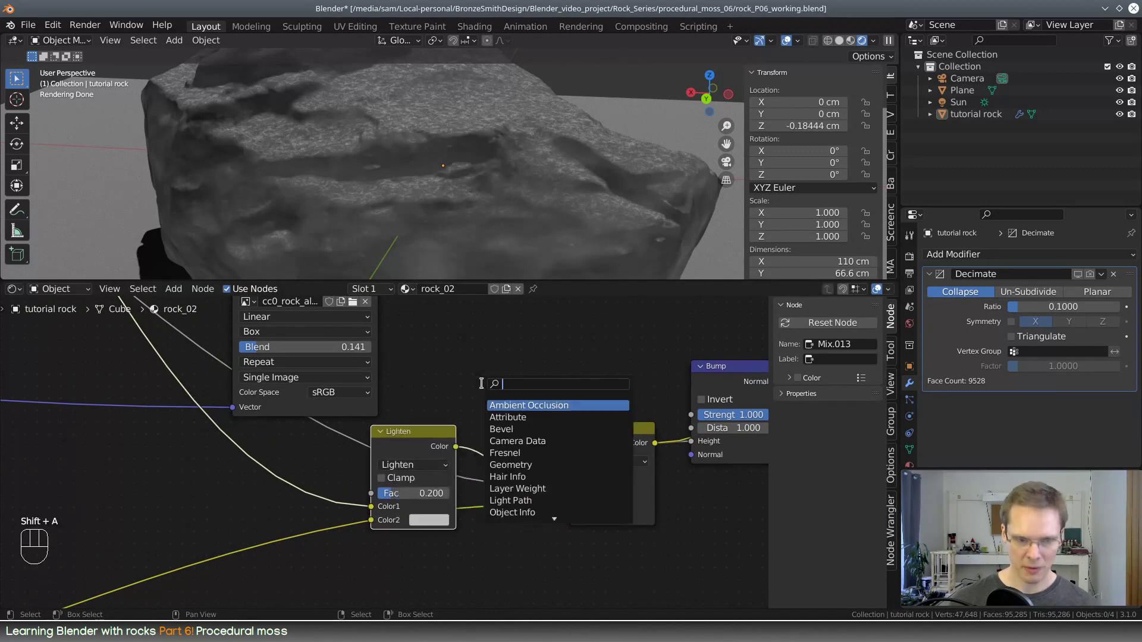
{"action": "type", "text": "math"}
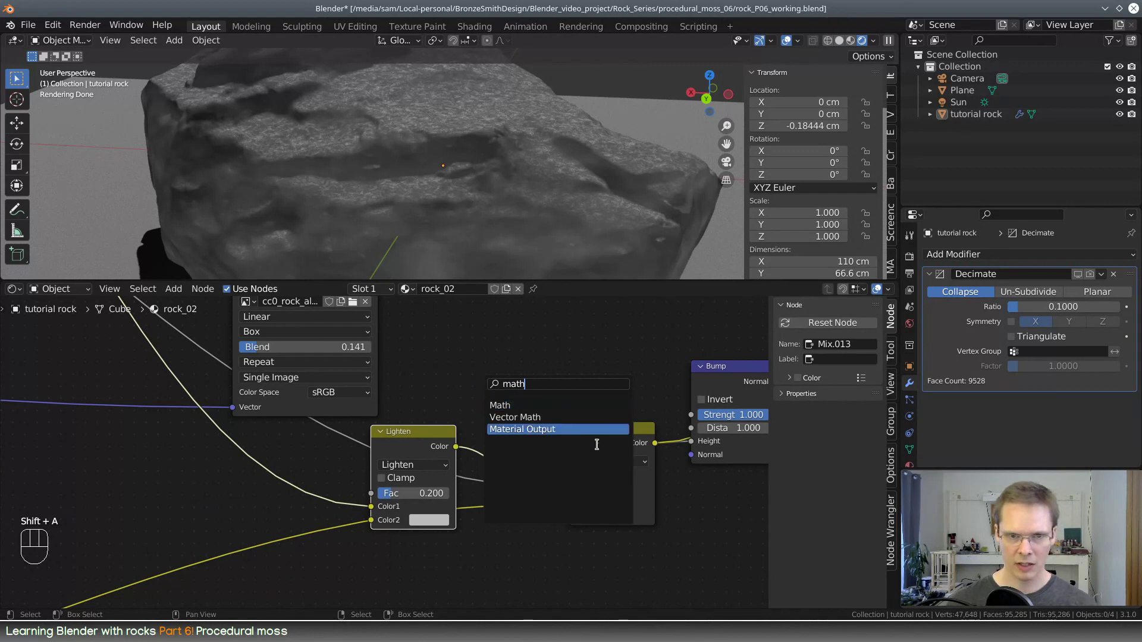
{"action": "left_click", "coordinate": [560, 407]}
{"action": "left_click", "coordinate": [523, 443]}
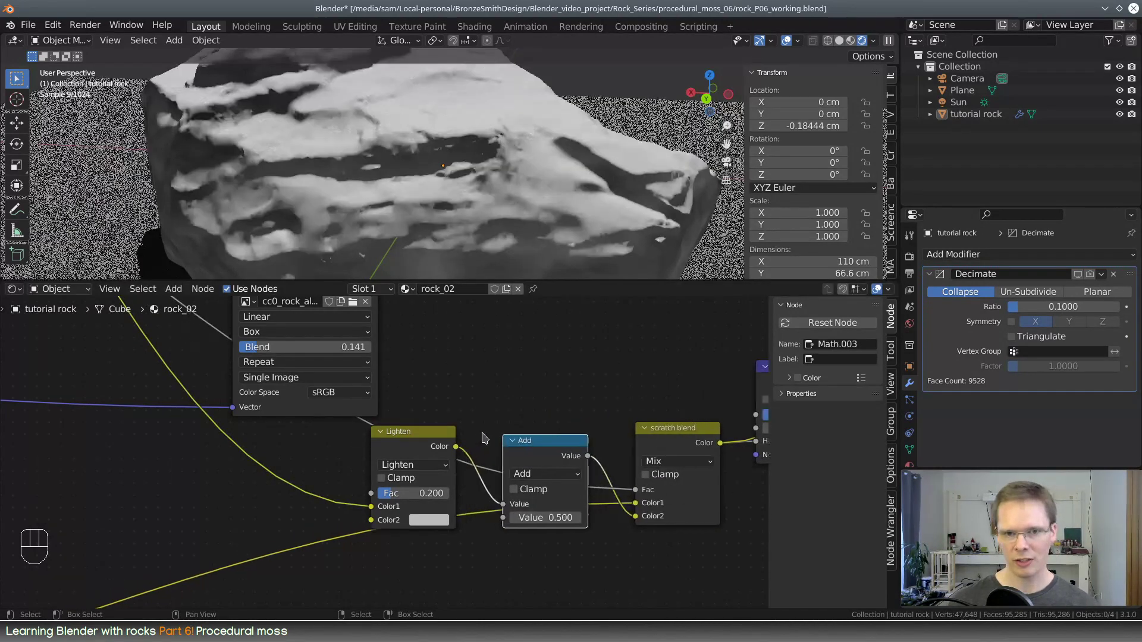
{"action": "left_click_drag", "start_coordinate": [523, 443], "coordinate": [535, 438]}
{"action": "left_click_drag", "start_coordinate": [436, 433], "coordinate": [485, 432]}
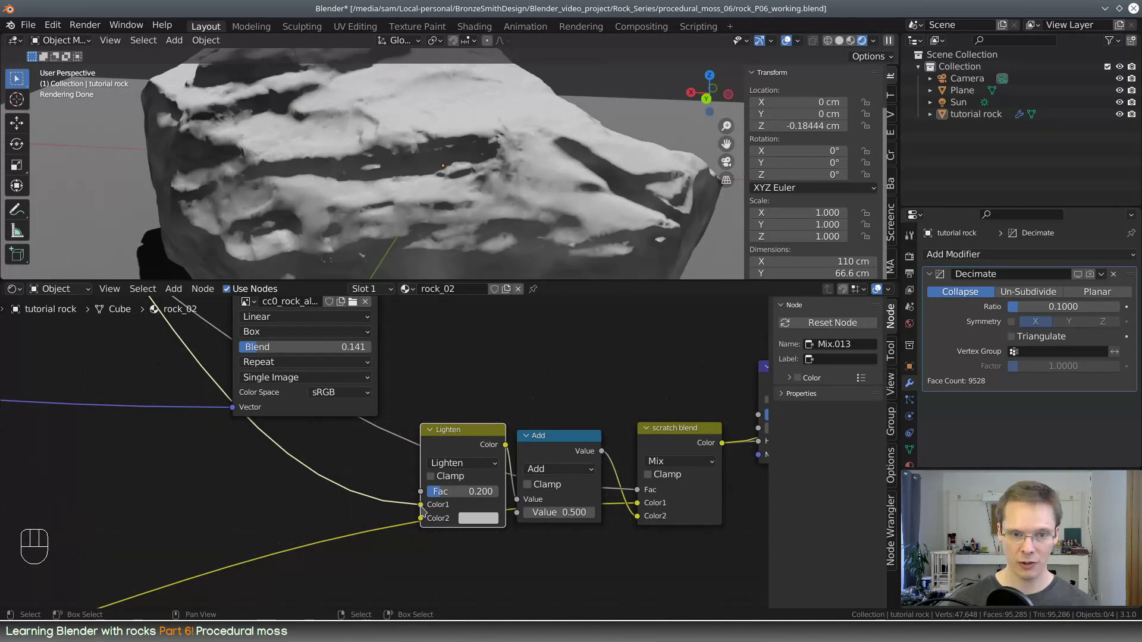
Delete the Lighten node before the Add node and connect the upper Multiply node's Color to the Add node's first Value input
{"action": "left_click_drag", "start_coordinate": [421, 506], "coordinate": [489, 491]}
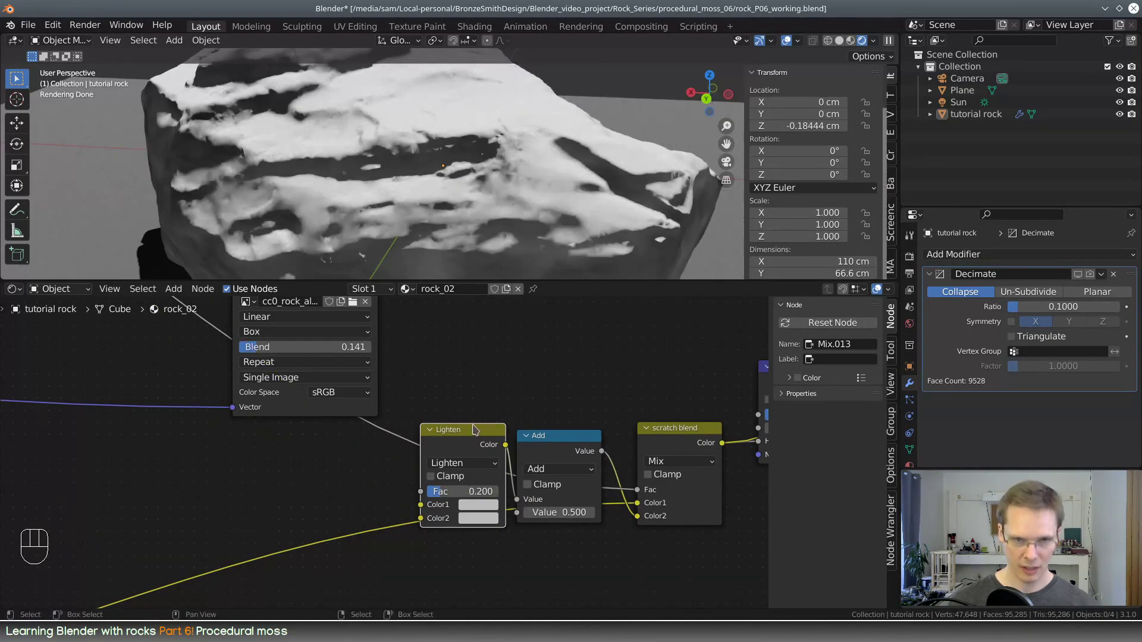
{"action": "key", "text": "x"}
{"action": "scroll", "coordinate": [466, 433], "scroll_direction": "down", "scroll_amount": 7}
{"action": "middle_click_drag", "start_coordinate": [226, 399], "coordinate": [436, 592]}
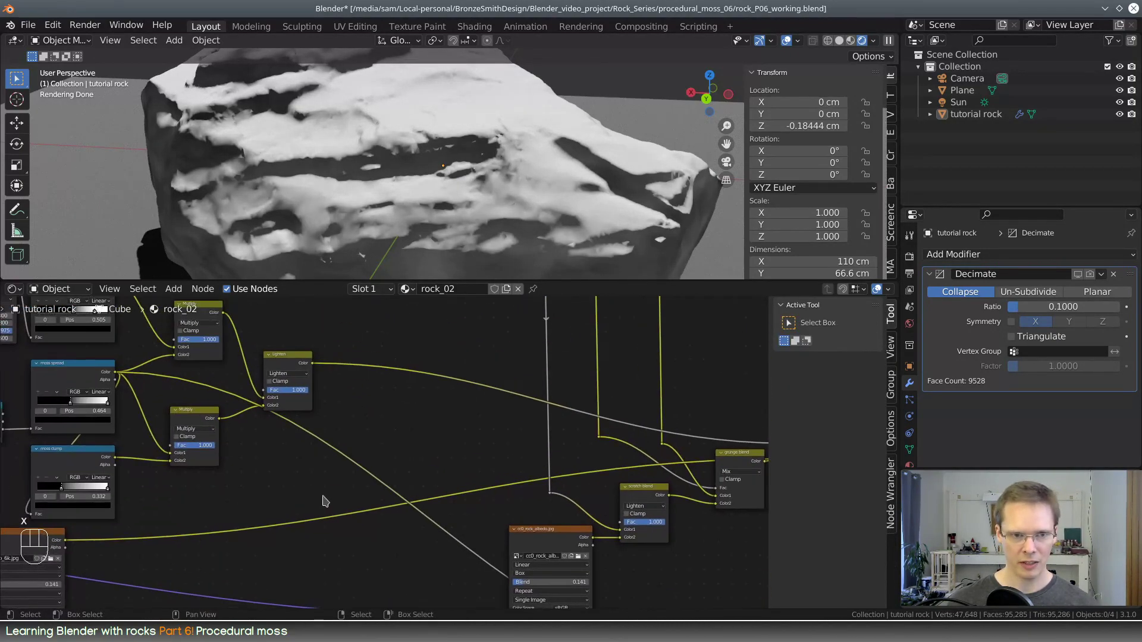
{"action": "scroll", "coordinate": [297, 483], "scroll_direction": "down", "scroll_amount": 3}
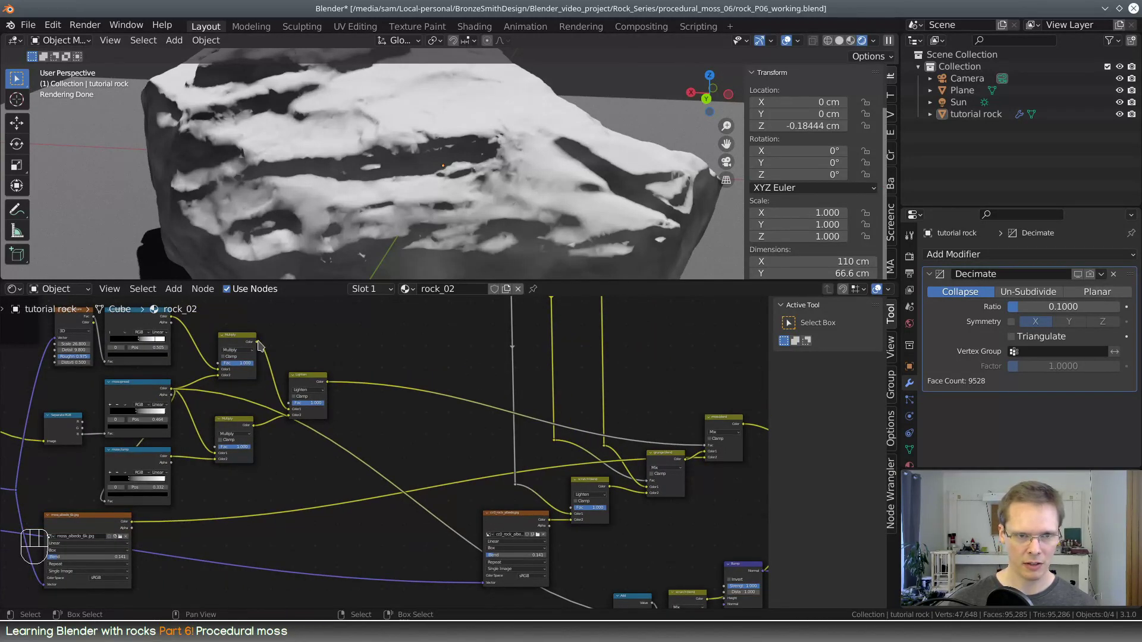
{"action": "left_click_drag", "start_coordinate": [522, 453], "coordinate": [615, 513]}
{"action": "scroll", "coordinate": [632, 529], "scroll_direction": "up", "scroll_amount": 4}
{"action": "middle_click_drag", "start_coordinate": [689, 542], "coordinate": [277, 483]}
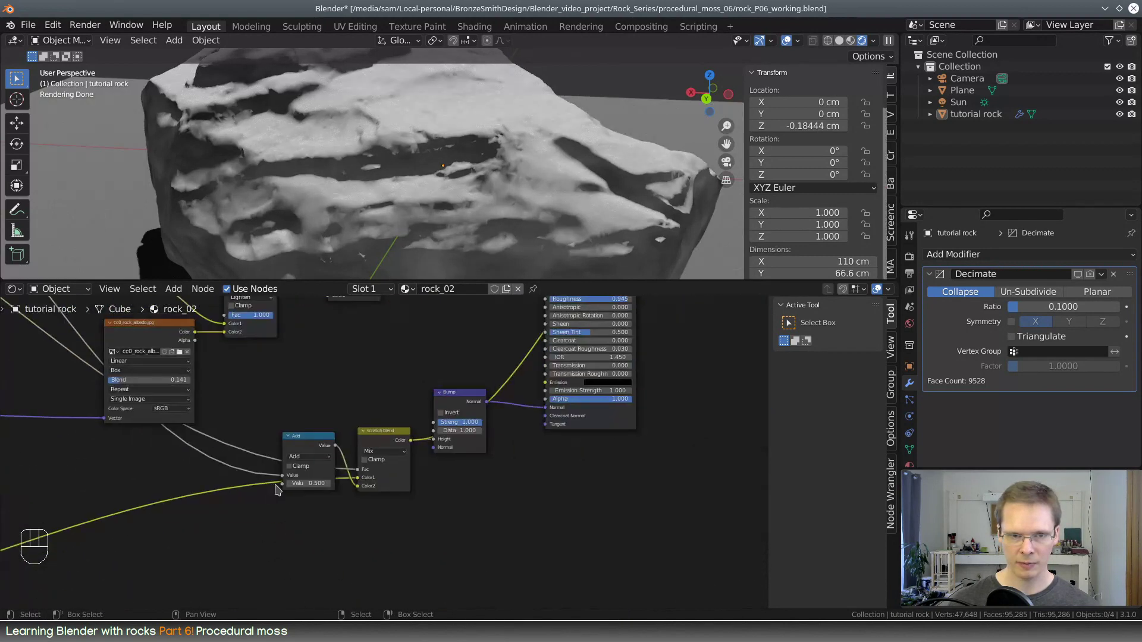
Change the Math node's operation from Add to Multiply Add
{"action": "scroll", "coordinate": [279, 484], "scroll_direction": "up", "scroll_amount": 5}
{"action": "scroll", "coordinate": [300, 476], "scroll_direction": "up", "scroll_amount": 1}
{"action": "middle_click_drag", "start_coordinate": [291, 351], "coordinate": [326, 357]}
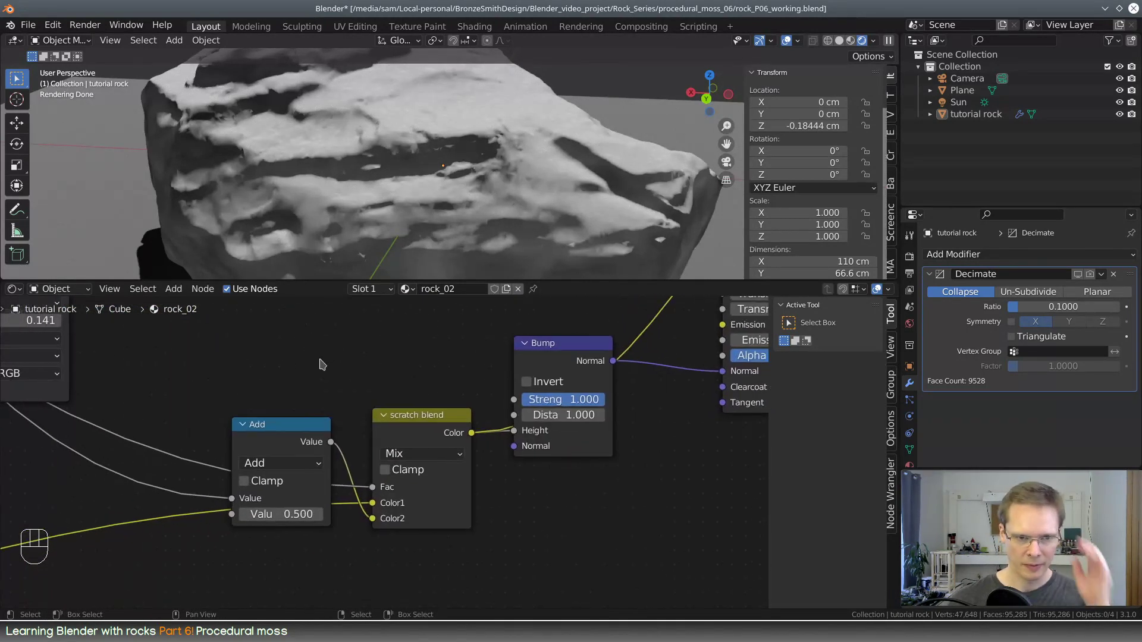
{"action": "left_click", "coordinate": [312, 464]}
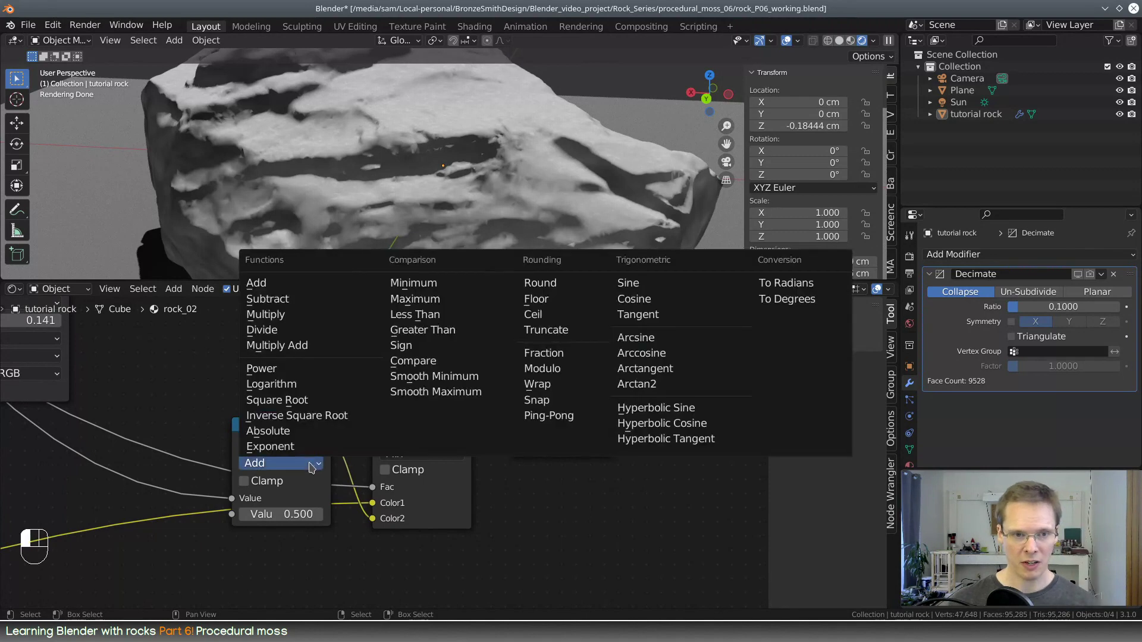
{"action": "left_click", "coordinate": [286, 348]}
{"action": "scroll", "coordinate": [336, 378], "scroll_direction": "up", "scroll_amount": 3}
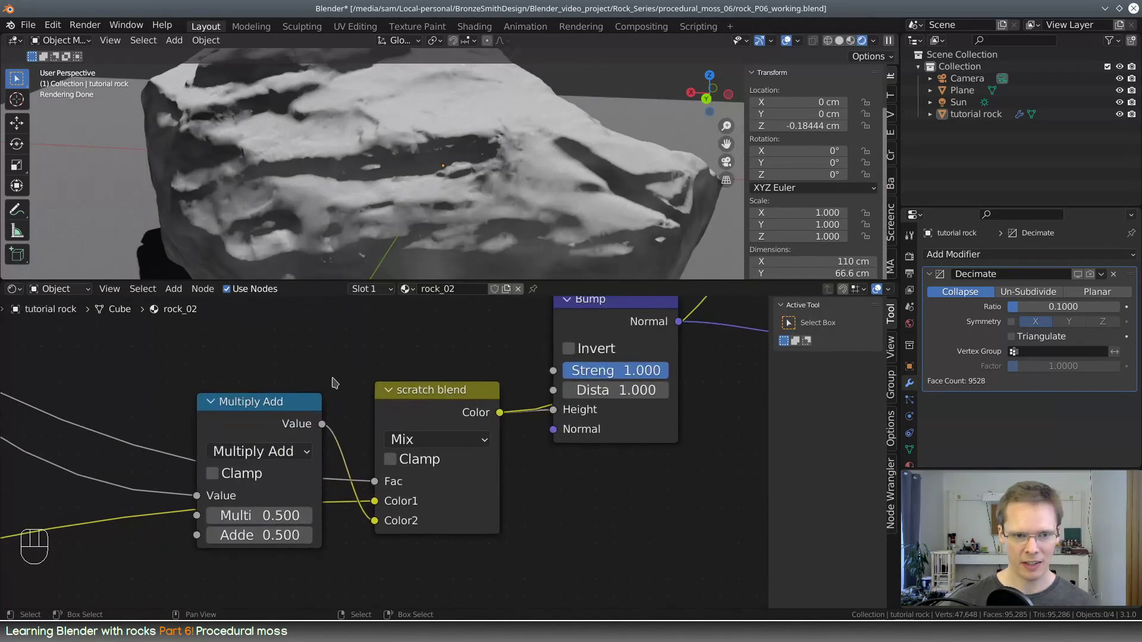
Set the Multiply Add node's addend to 0.000 and its multiplier to 0.730 while previewing the height on the rock
{"action": "middle_click_drag", "start_coordinate": [352, 381], "coordinate": [400, 410]}
{"action": "mouse_move", "coordinate": [350, 421]}
{"action": "left_mouse_down"}
{"action": "mouse_move", "coordinate": [353, 387]}
{"action": "mouse_move", "coordinate": [370, 415]}
{"action": "left_mouse_up"}
{"action": "middle_click_drag", "start_coordinate": [481, 218], "coordinate": [507, 155]}
{"action": "scroll", "coordinate": [459, 173], "scroll_direction": "up", "scroll_amount": 4}
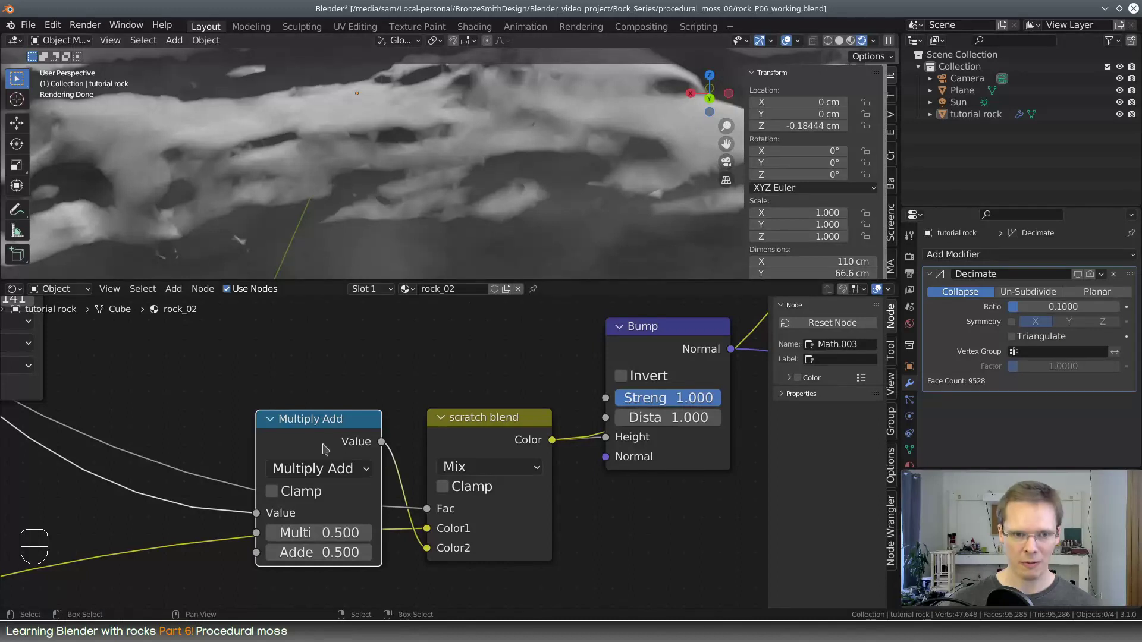
{"action": "left_click_drag", "start_coordinate": [320, 533], "coordinate": [237, 553], "text": "shift"}
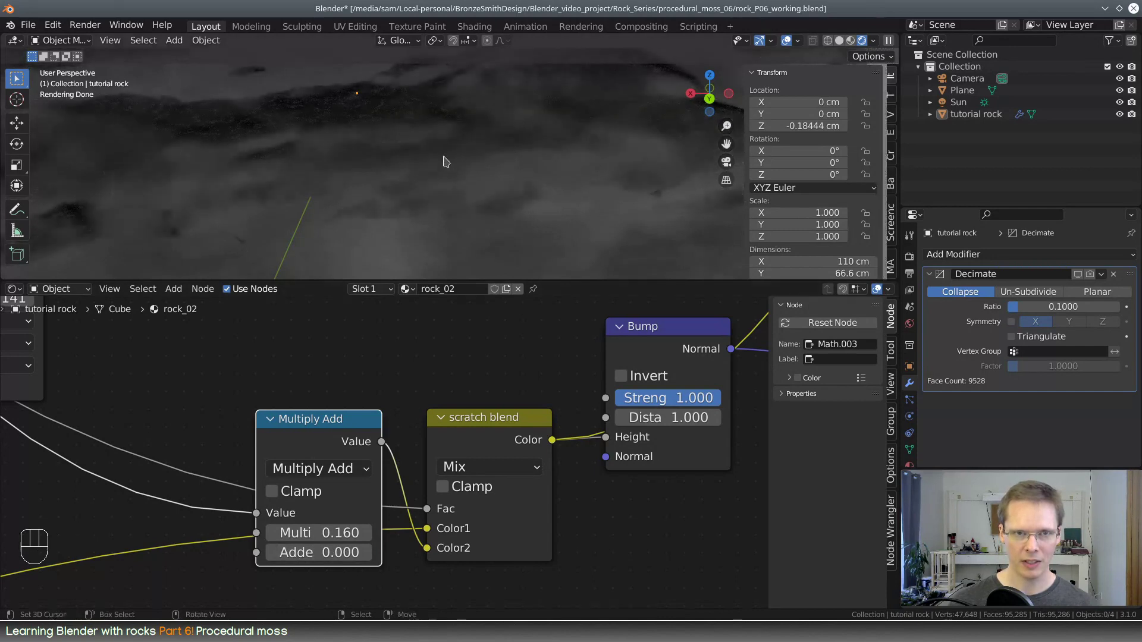
{"action": "left_click_drag", "start_coordinate": [333, 533], "coordinate": [404, 532], "text": "shift"}
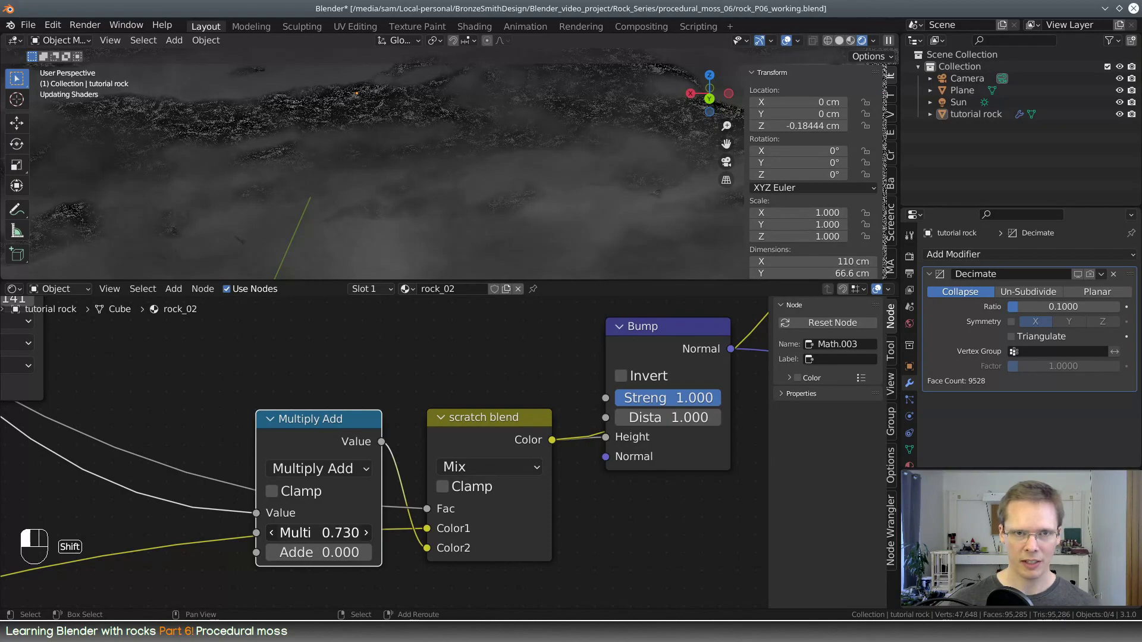
Examine the moss height from several angles and set the Multiply Add node's addend to 0.100 and multiplier to 0.340
{"action": "middle_click_drag", "start_coordinate": [463, 141], "coordinate": [423, 153]}
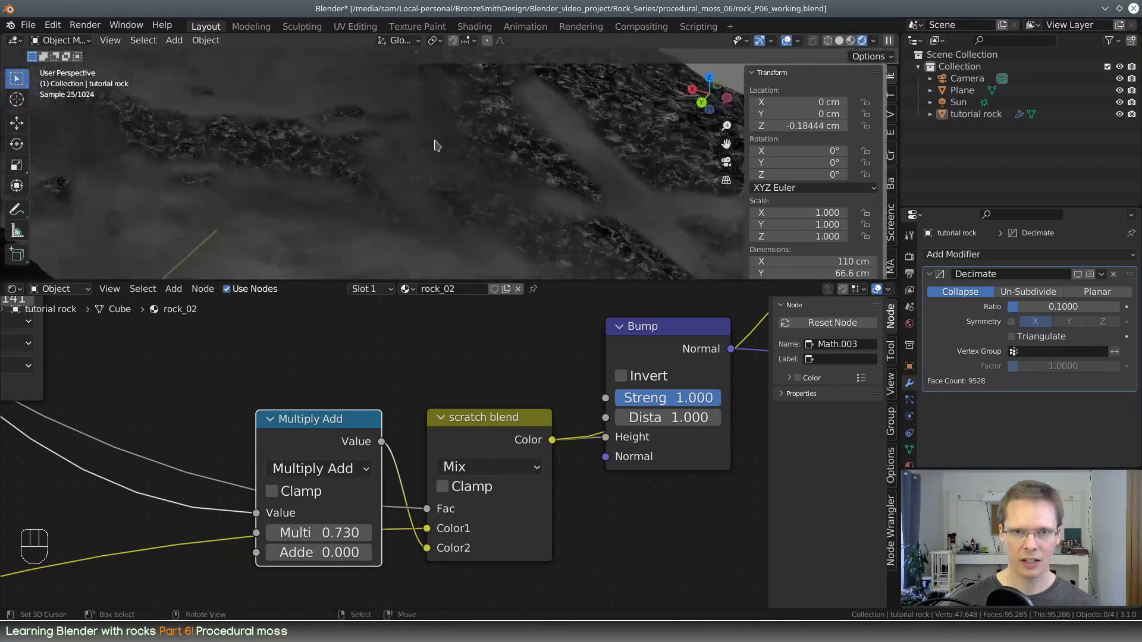
{"action": "scroll", "coordinate": [437, 145], "scroll_direction": "down", "scroll_amount": 4}
{"action": "middle_click_drag", "start_coordinate": [528, 159], "coordinate": [485, 164]}
{"action": "scroll", "coordinate": [541, 148], "scroll_direction": "up", "scroll_amount": 2}
{"action": "scroll", "coordinate": [481, 189], "scroll_direction": "up", "scroll_amount": 3}
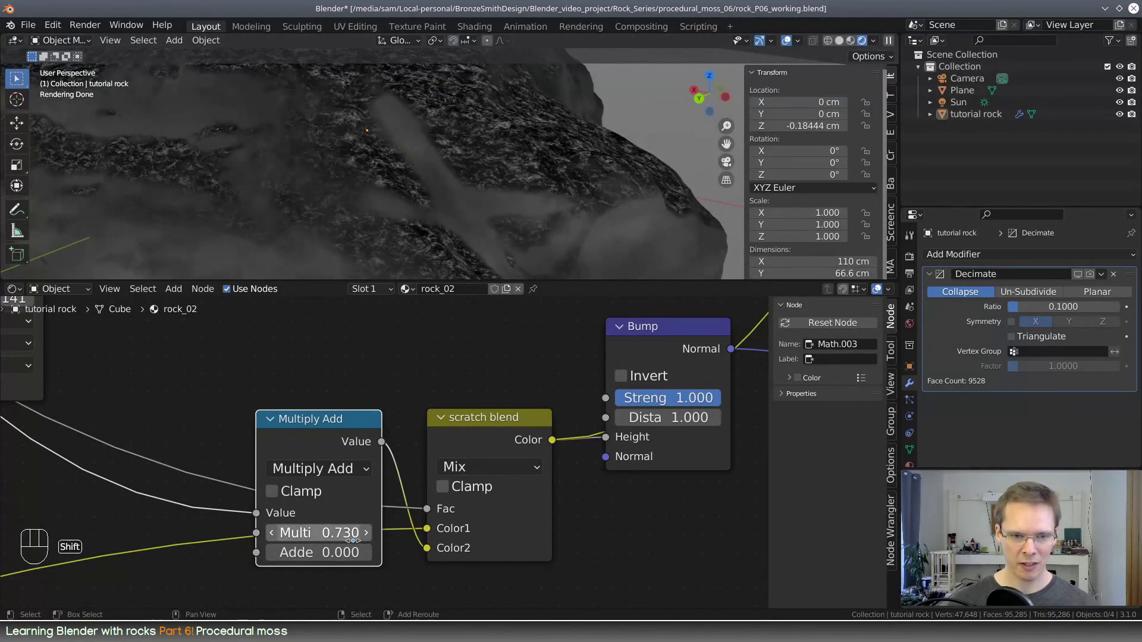
{"action": "mouse_move", "coordinate": [320, 552]}
{"action": "left_mouse_down"}
{"action": "mouse_move", "coordinate": [342, 553]}
{"action": "mouse_move", "coordinate": [328, 533]}
{"action": "left_mouse_up"}
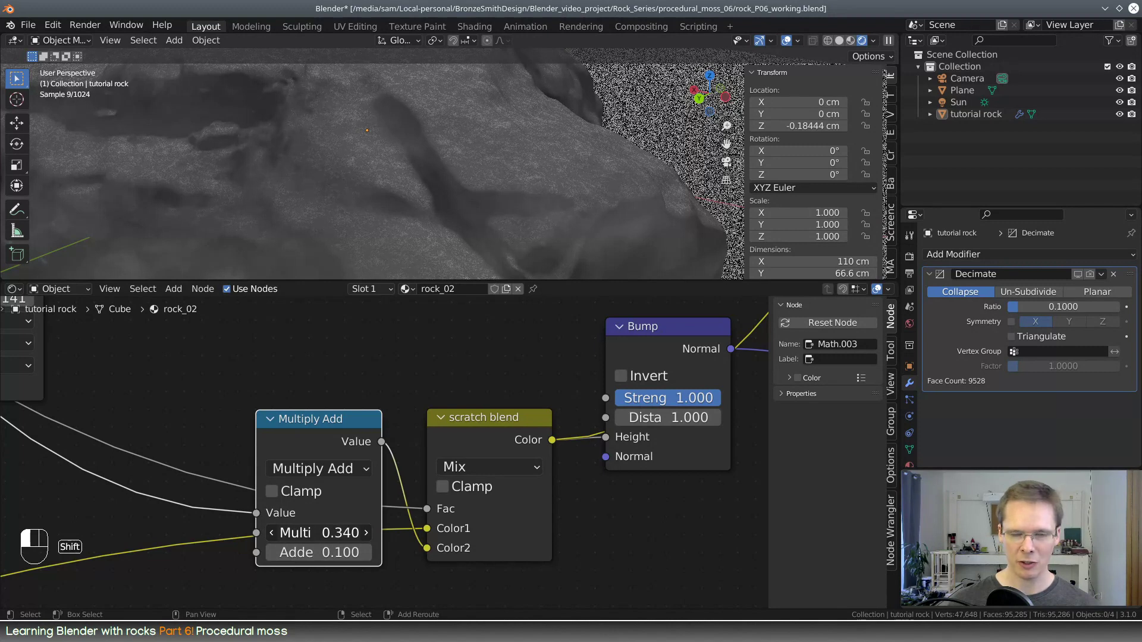
Preview the Principled BSDF, disconnect the moss blend from its Base Color, and inspect the bump on the uncolored rock
{"action": "scroll", "coordinate": [457, 421], "scroll_direction": "down", "scroll_amount": 6}
{"action": "middle_click_drag", "start_coordinate": [590, 341], "coordinate": [380, 609]}
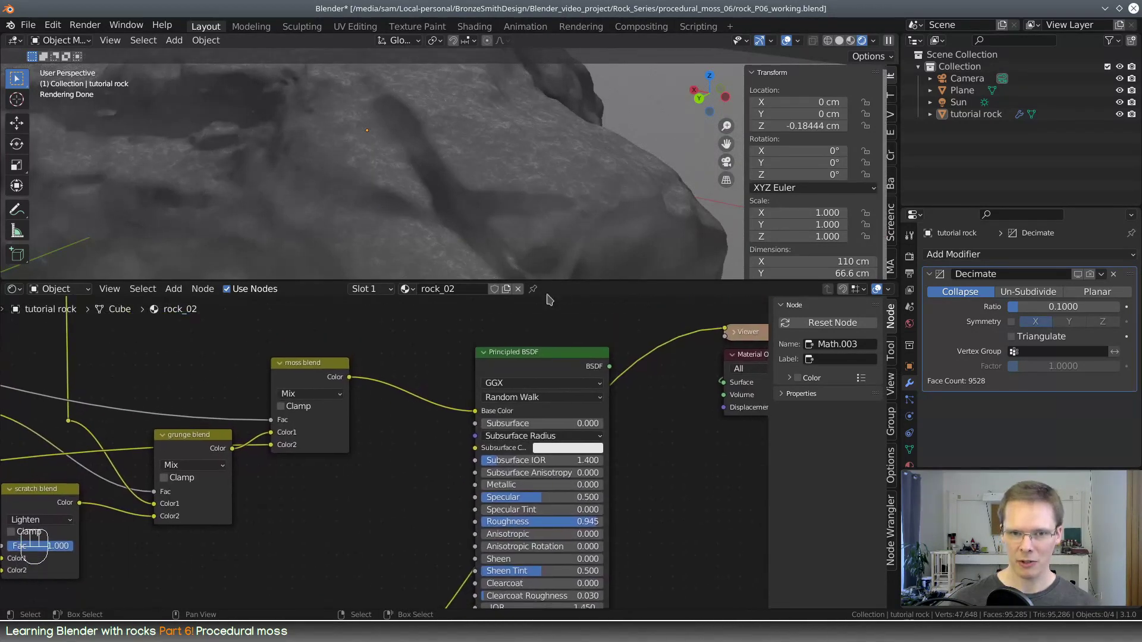
{"action": "left_click", "coordinate": [557, 351], "text": "ctrl+shift"}
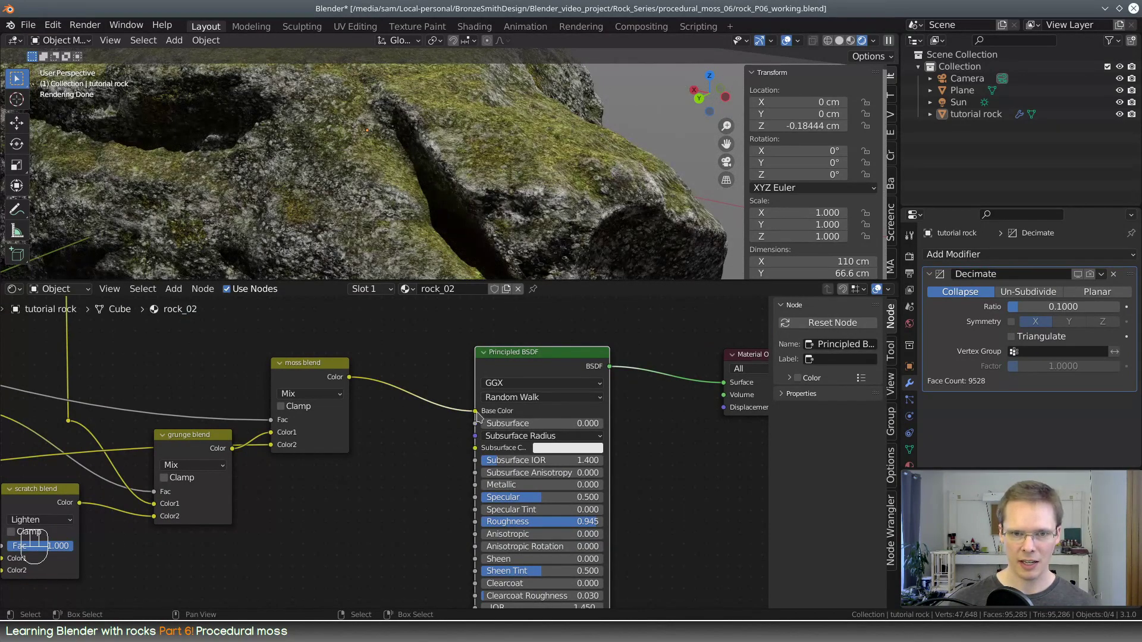
{"action": "left_click_drag", "start_coordinate": [477, 413], "coordinate": [336, 513]}
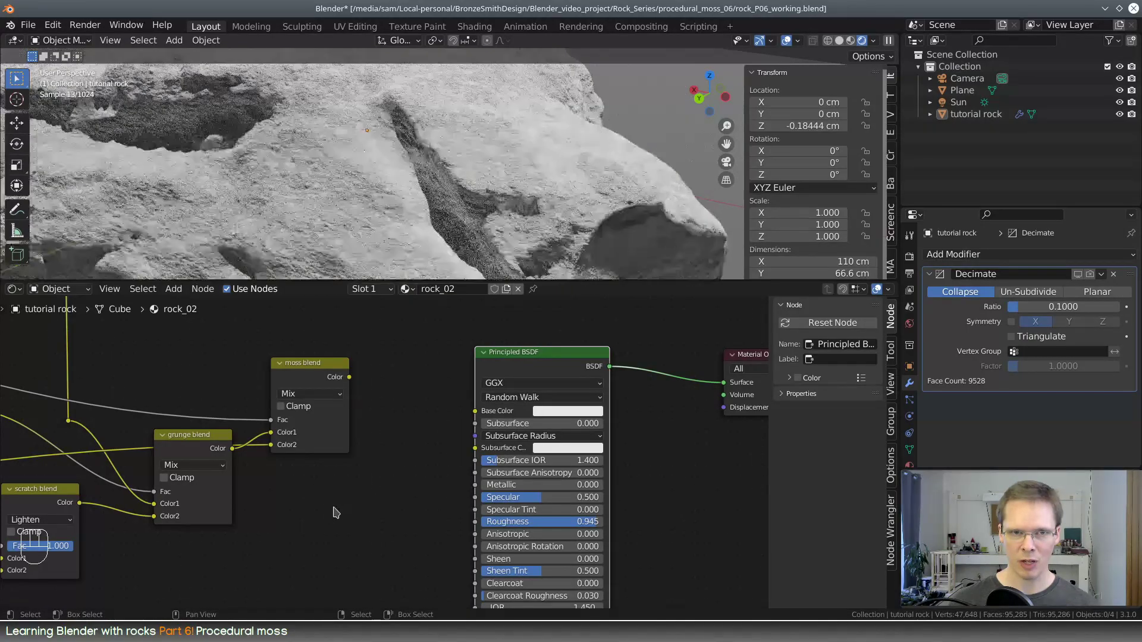
{"action": "middle_click_drag", "start_coordinate": [395, 184], "coordinate": [357, 203]}
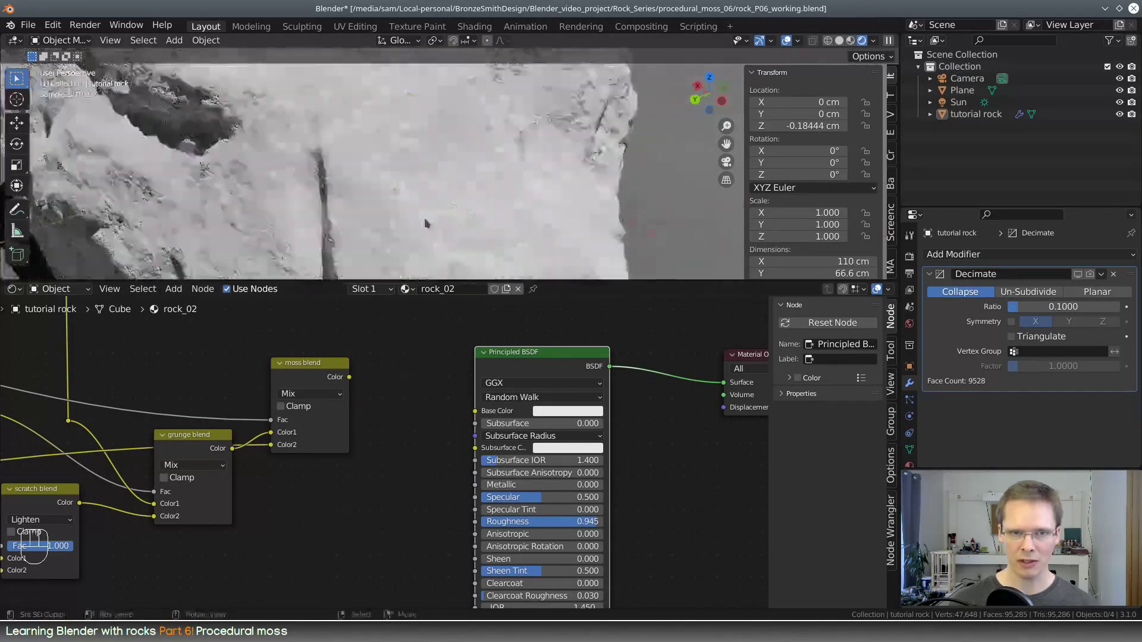
{"action": "middle_click_drag", "start_coordinate": [426, 224], "coordinate": [565, 199]}
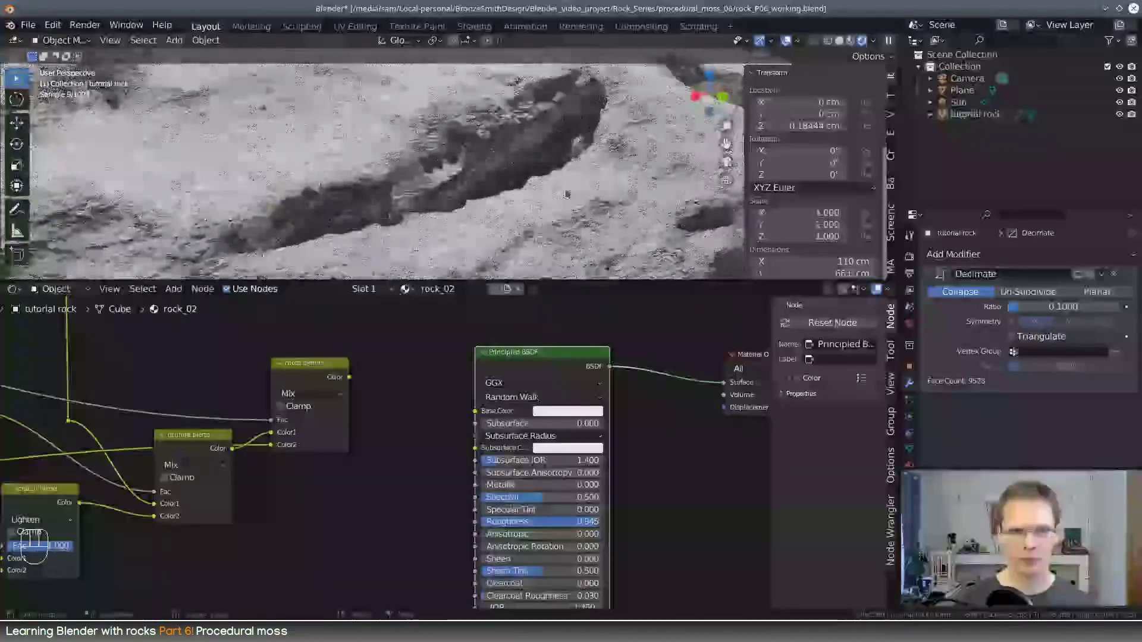
Set the Multiply Add node's multiplier to 0.950 and inspect the bump on the rock from several angles
{"action": "middle_click_drag", "start_coordinate": [345, 499], "coordinate": [565, 538]}
{"action": "scroll", "coordinate": [483, 539], "scroll_direction": "up", "scroll_amount": 5}
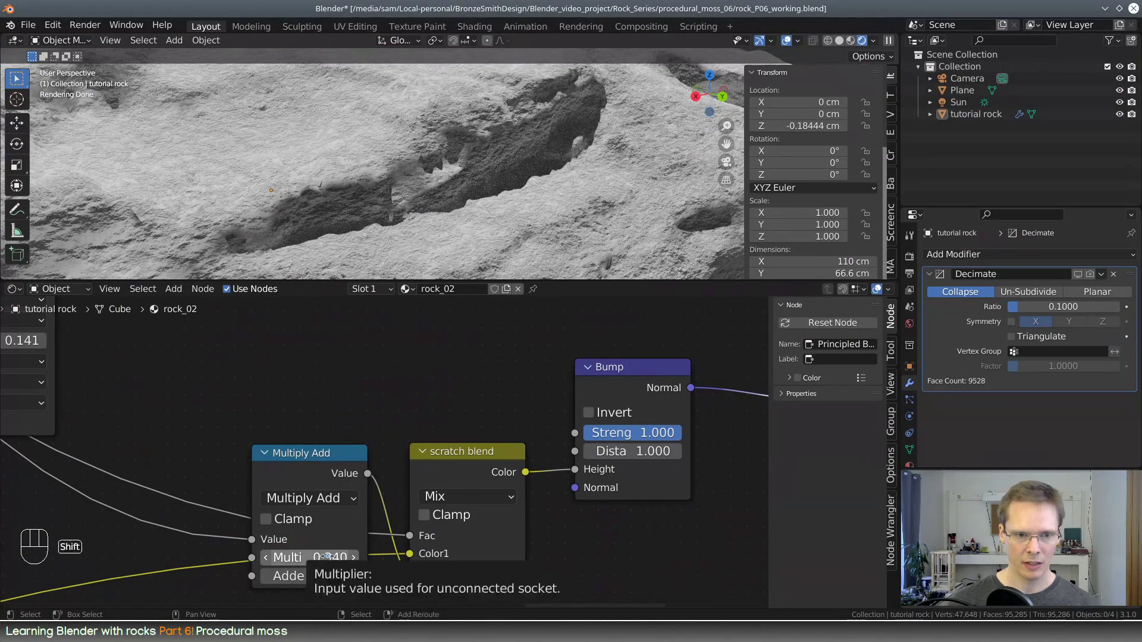
{"action": "left_click_drag", "start_coordinate": [330, 558], "coordinate": [455, 557], "text": "shift"}
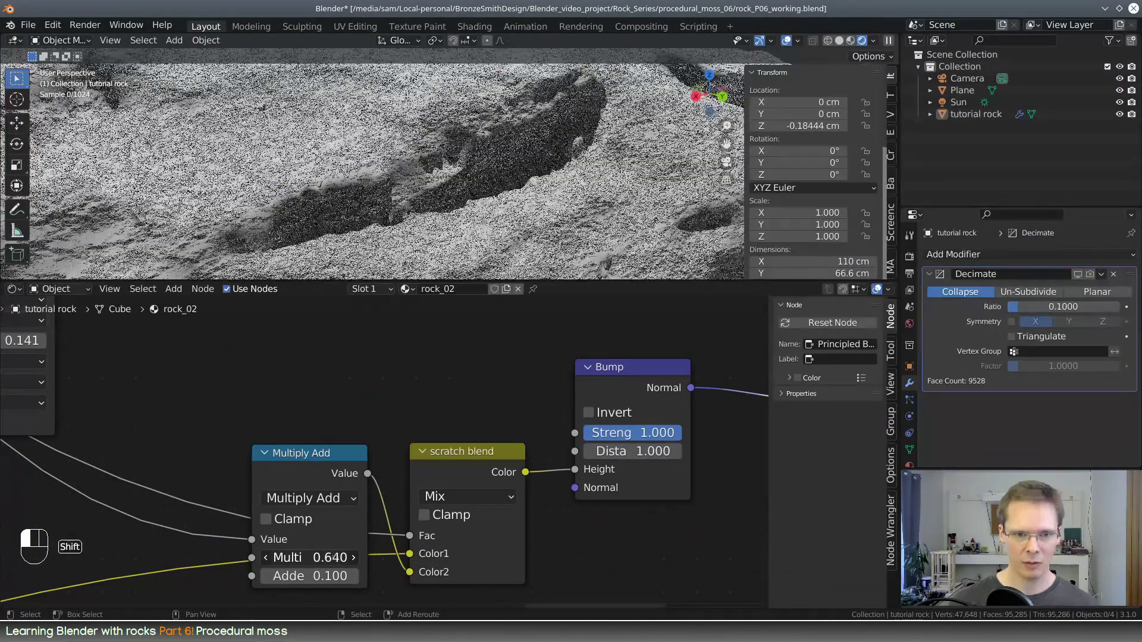
{"action": "left_click_drag", "start_coordinate": [594, 557], "coordinate": [581, 557], "text": "shift"}
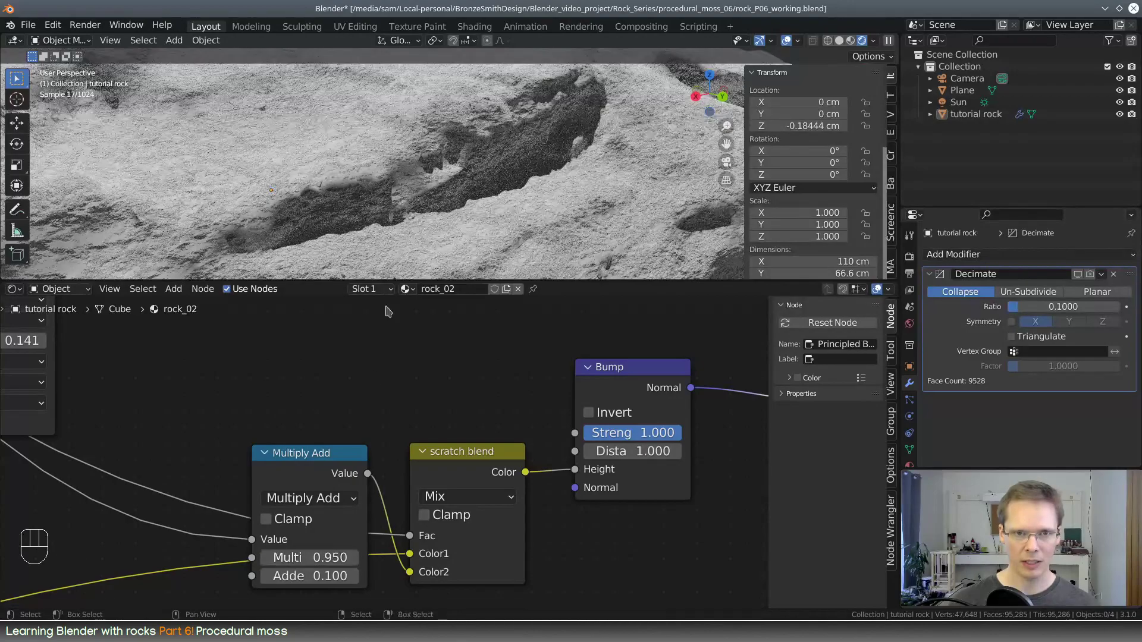
{"action": "middle_click_drag", "start_coordinate": [406, 203], "coordinate": [353, 189]}
{"action": "scroll", "coordinate": [416, 209], "scroll_direction": "up", "scroll_amount": 2}
{"action": "middle_click_drag", "start_coordinate": [421, 140], "coordinate": [376, 127]}
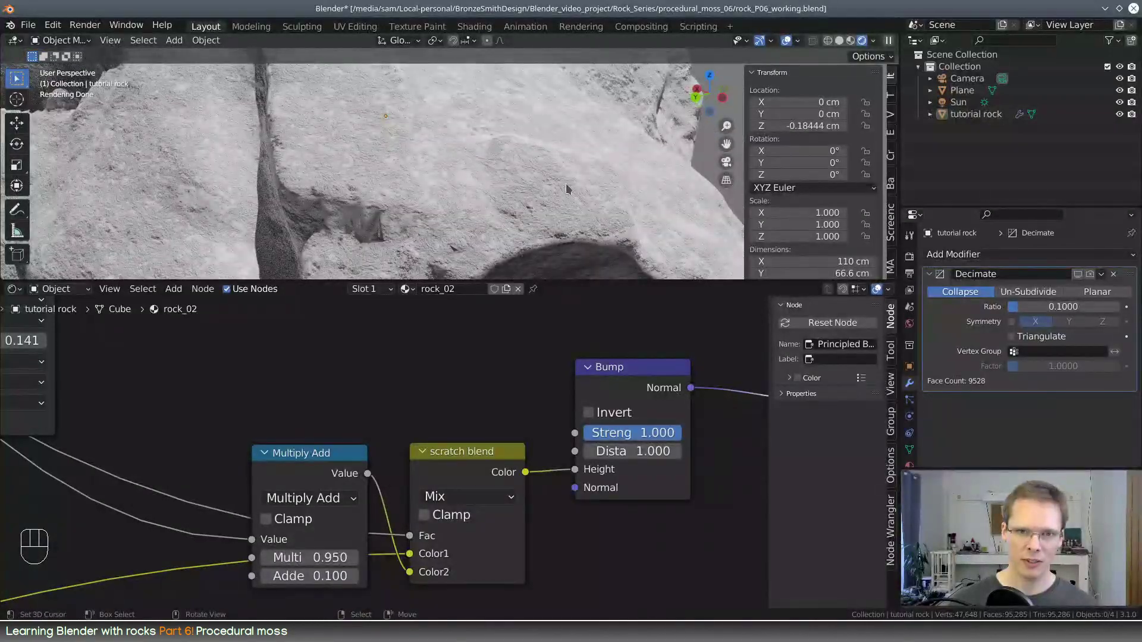
{"action": "scroll", "coordinate": [557, 195], "scroll_direction": "up", "scroll_amount": 3}
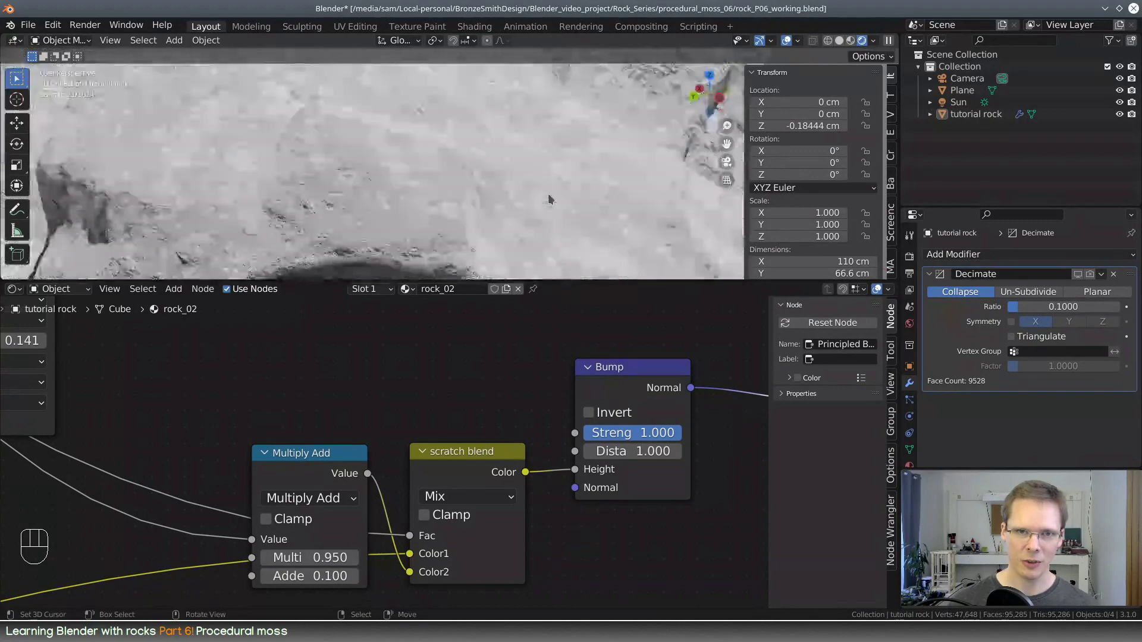
Set the Multiply Add node's addend to 0.000 and its multiplier to 0.790, and check the rock surface
{"action": "middle_click_drag", "start_coordinate": [359, 413], "coordinate": [428, 361]}
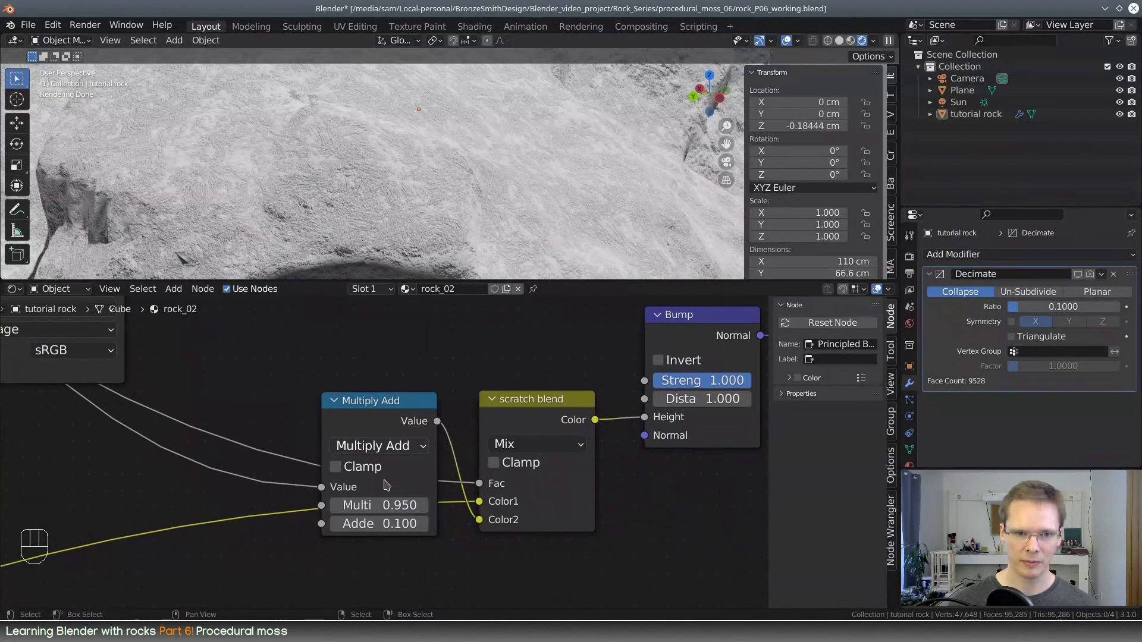
{"action": "left_click", "coordinate": [397, 521]}
{"action": "key", "text": "Return"}
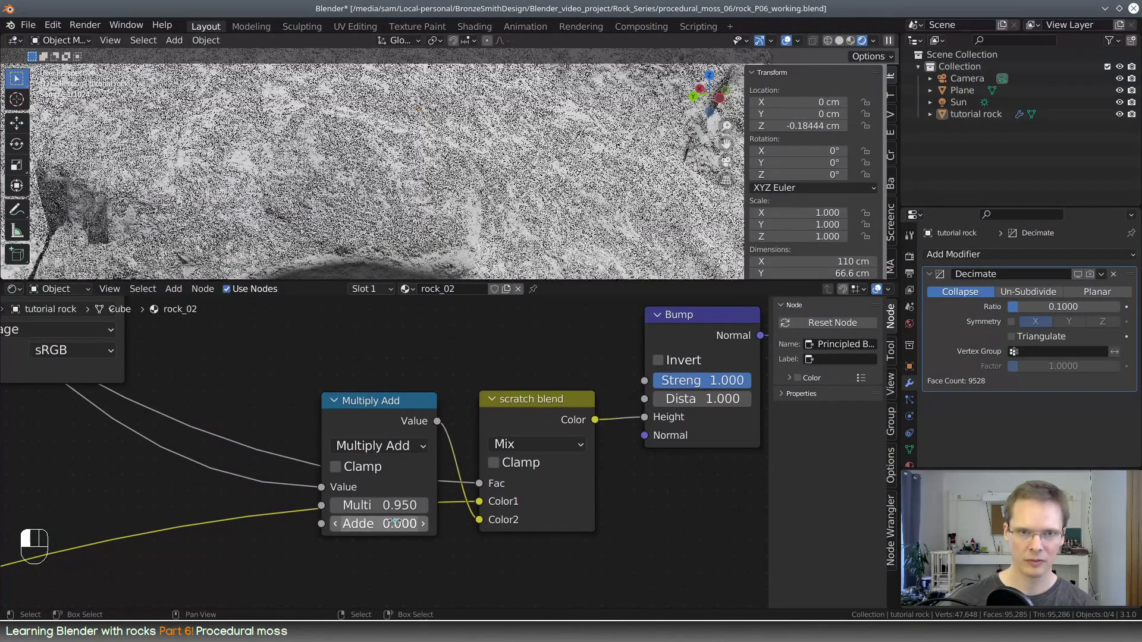
{"action": "mouse_move", "coordinate": [395, 507]}
{"action": "left_mouse_down", "text": "shift"}
{"action": "mouse_move", "coordinate": [442, 506]}
{"action": "mouse_move", "coordinate": [409, 506]}
{"action": "left_mouse_up", "text": "shift"}
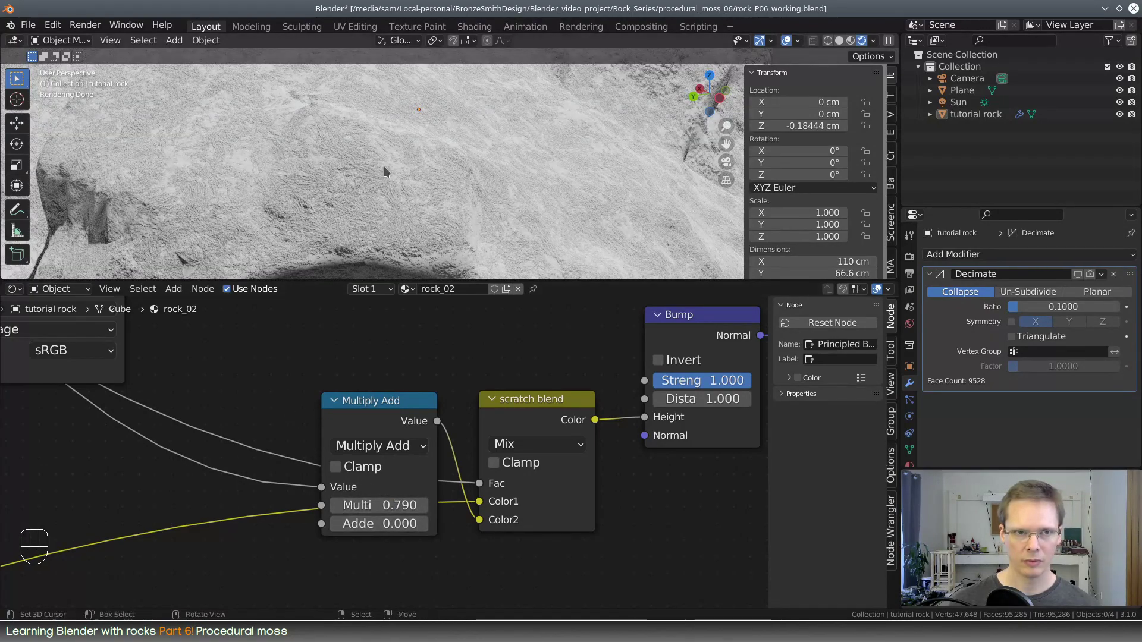
{"action": "middle_click_drag", "start_coordinate": [384, 167], "coordinate": [462, 155]}
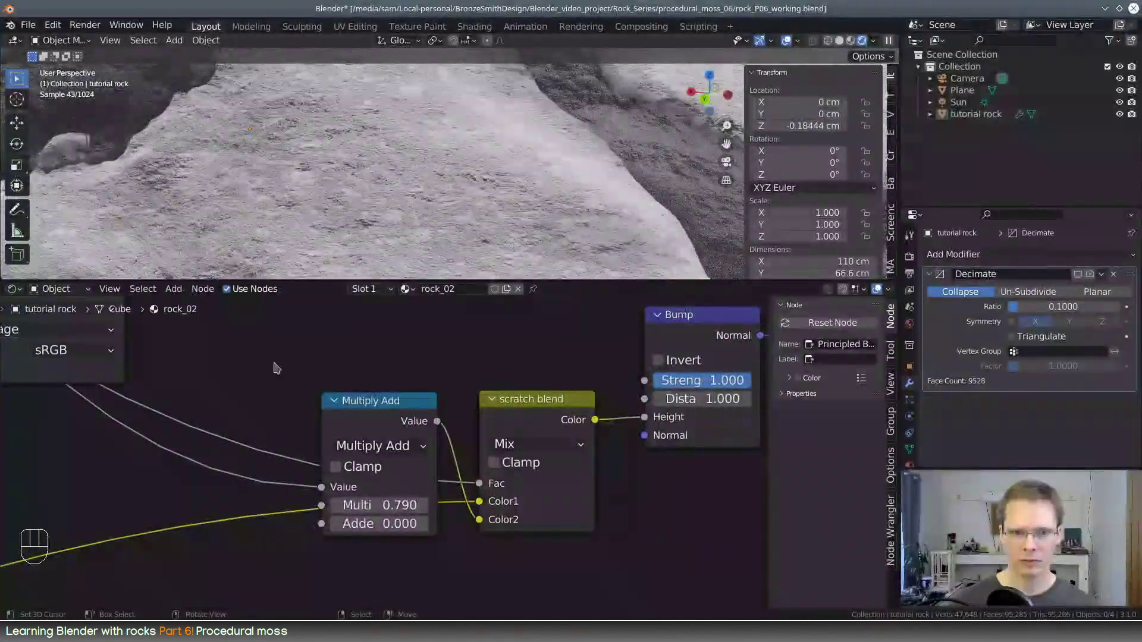
Set the Multiply Add node's addend to 0.410 and shift the node away from the scratch blend node
{"action": "left_click_drag", "start_coordinate": [387, 516], "coordinate": [375, 516], "text": "shift"}
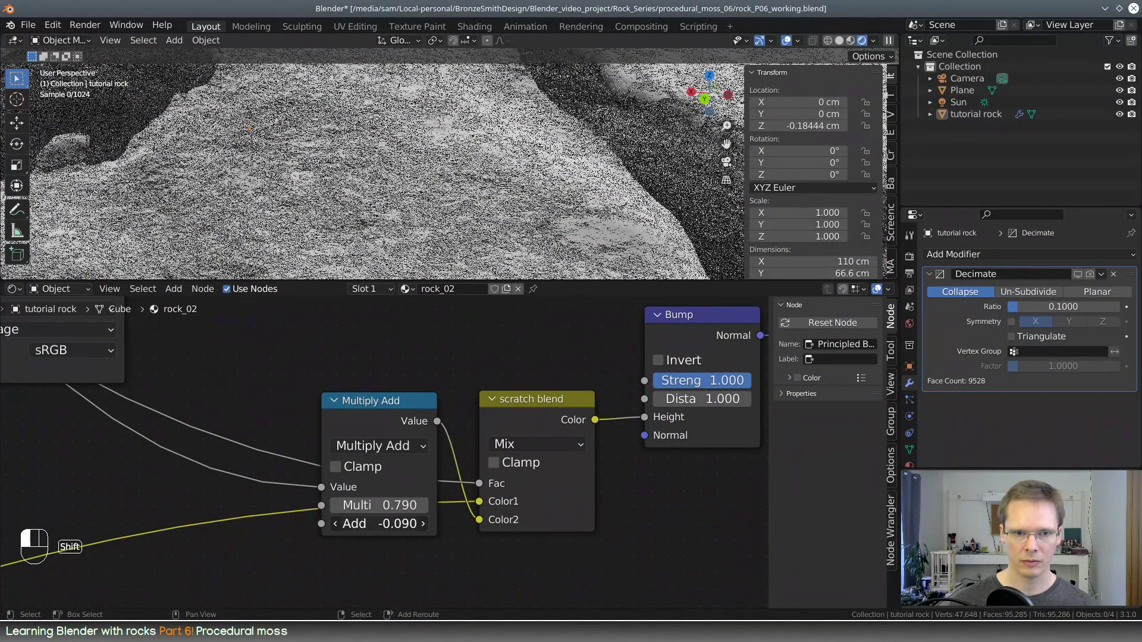
{"action": "left_click_drag", "start_coordinate": [384, 523], "coordinate": [383, 523], "text": "shift"}
{"action": "scroll", "coordinate": [444, 388], "scroll_direction": "down", "scroll_amount": 4}
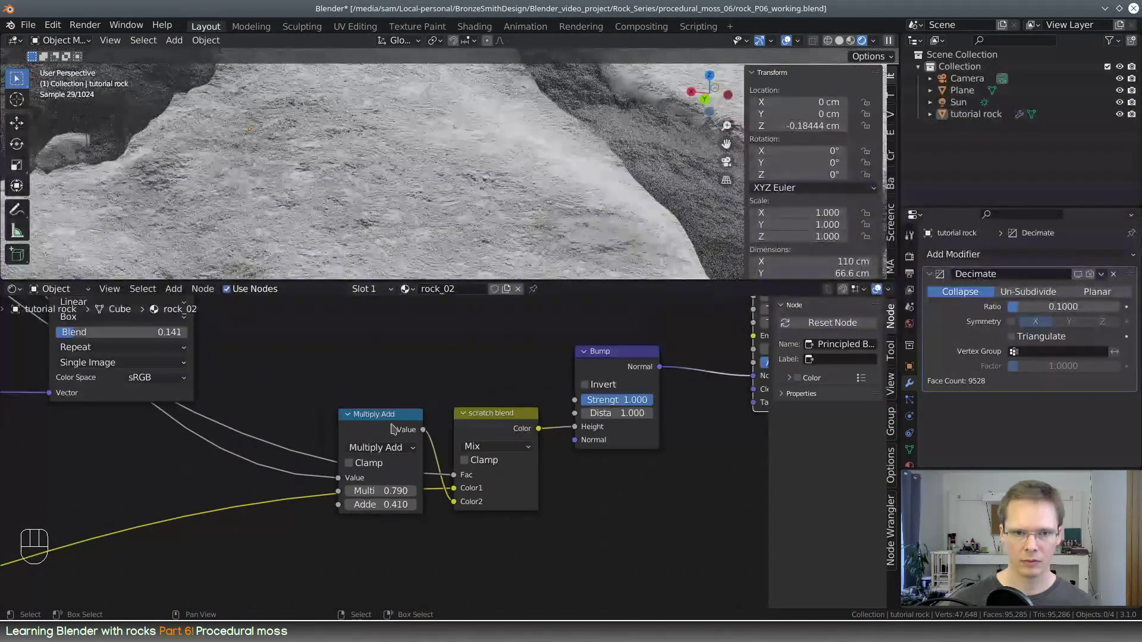
{"action": "left_click_drag", "start_coordinate": [391, 424], "coordinate": [370, 425]}
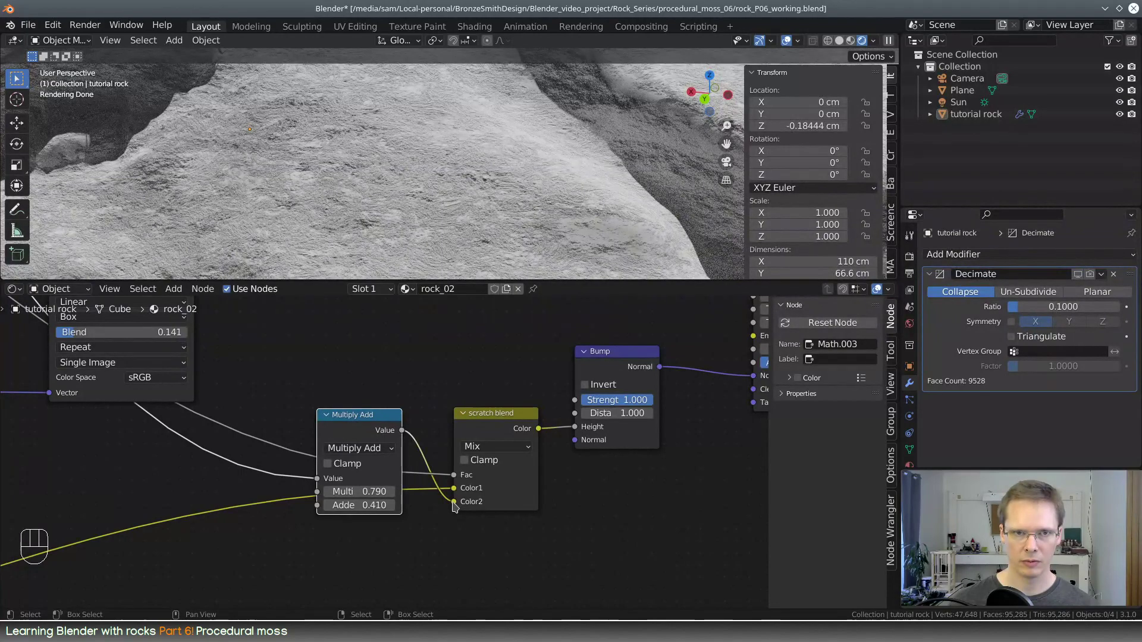
Try swapping the scratch blend node's Color1 and Color2 inputs, compare the bump on the rock, and swap them back
{"action": "left_click_drag", "start_coordinate": [453, 502], "coordinate": [454, 488]}
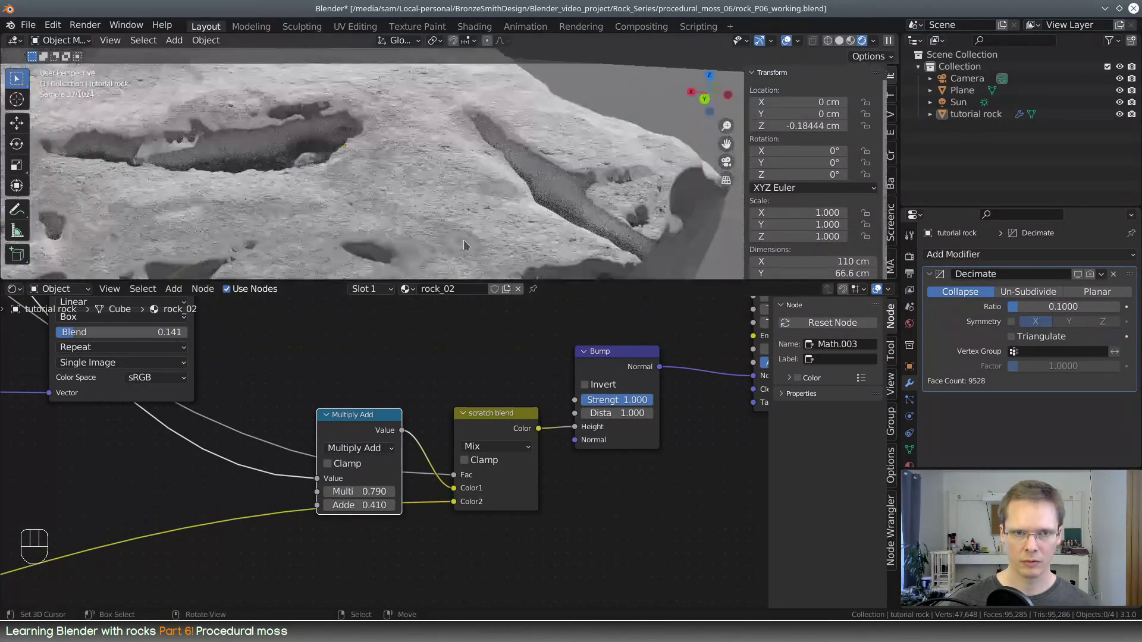
{"action": "middle_click_drag", "start_coordinate": [465, 246], "coordinate": [461, 221]}
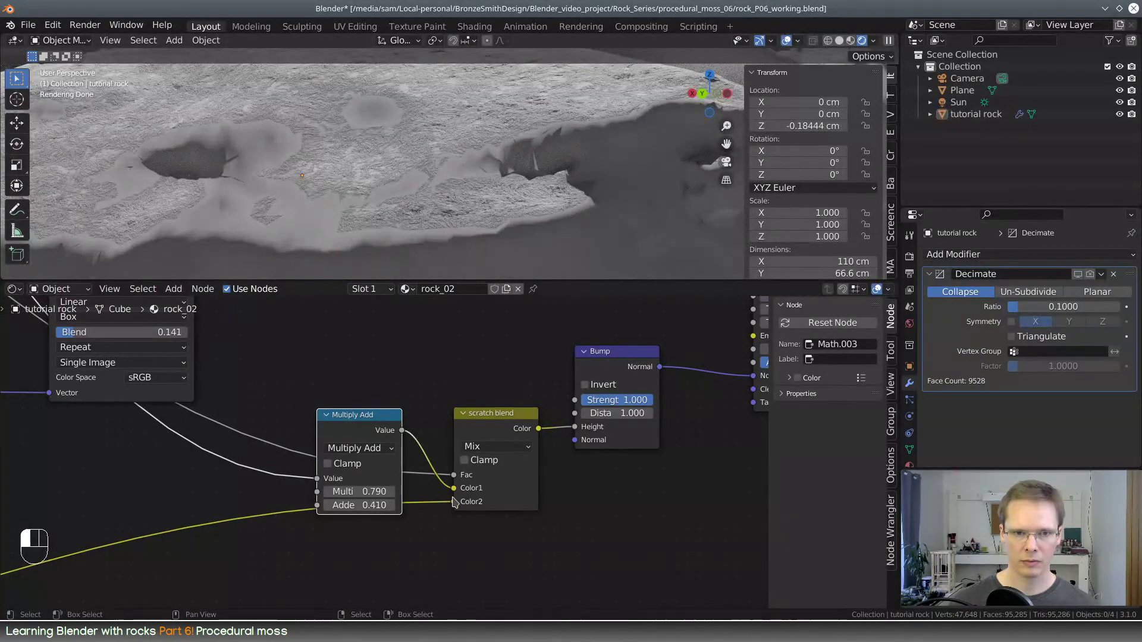
{"action": "left_click_drag", "start_coordinate": [453, 503], "coordinate": [454, 489]}
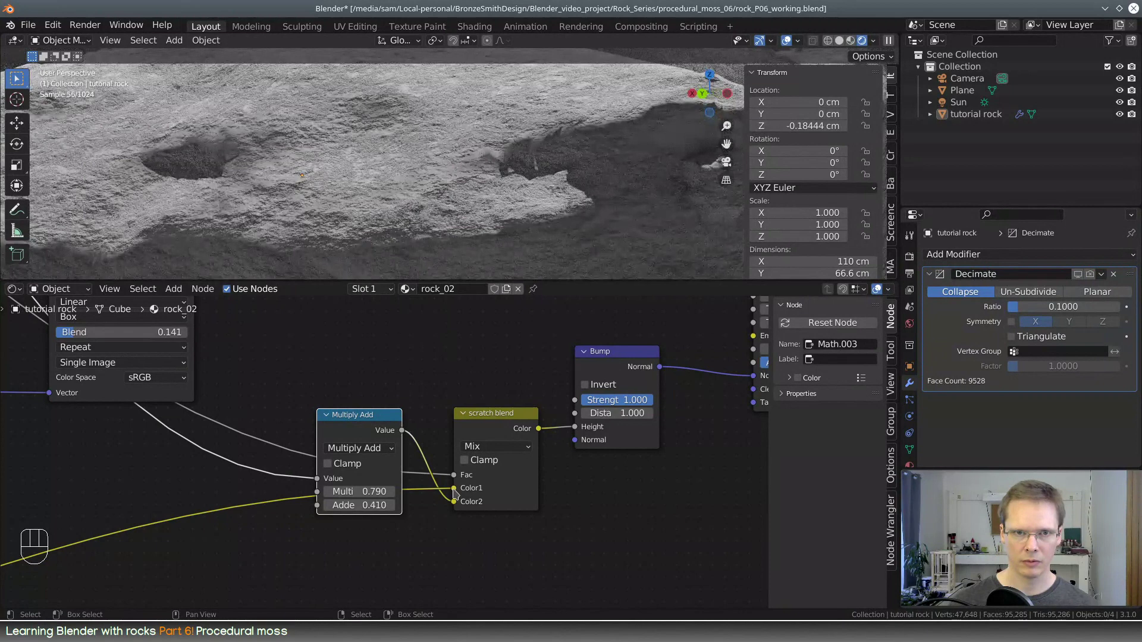
Set the Multiply Add node's multiplier to 0.070 and inspect the moss bump around the rock
{"action": "middle_click_drag", "start_coordinate": [500, 371], "coordinate": [492, 404]}
{"action": "scroll", "coordinate": [397, 436], "scroll_direction": "up", "scroll_amount": 3}
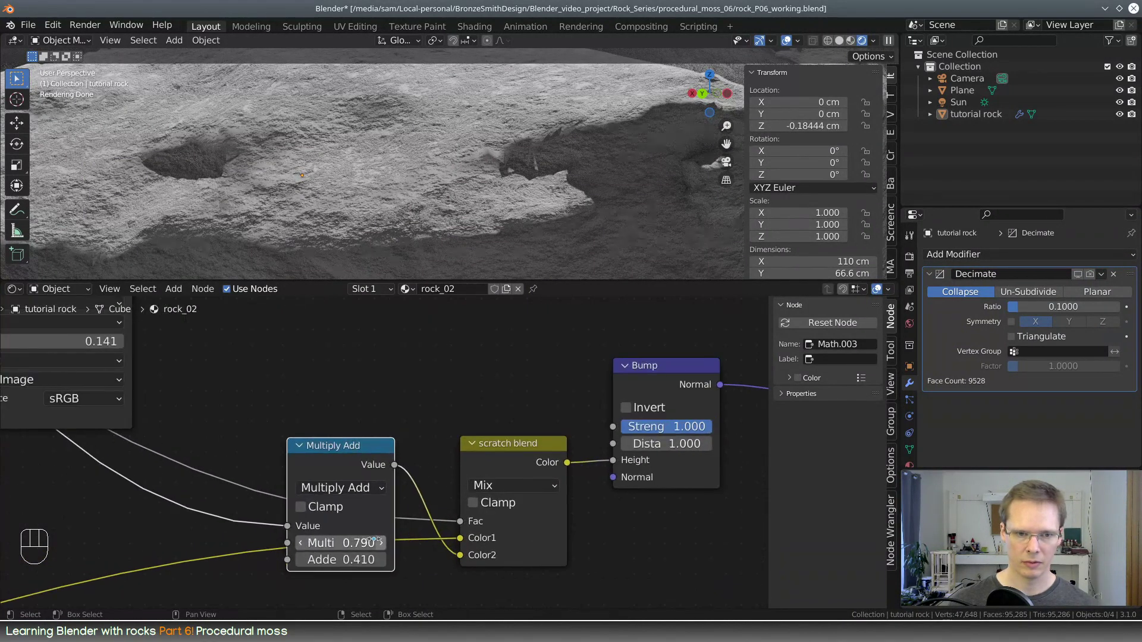
{"action": "left_click_drag", "start_coordinate": [351, 542], "coordinate": [213, 542], "text": "shift"}
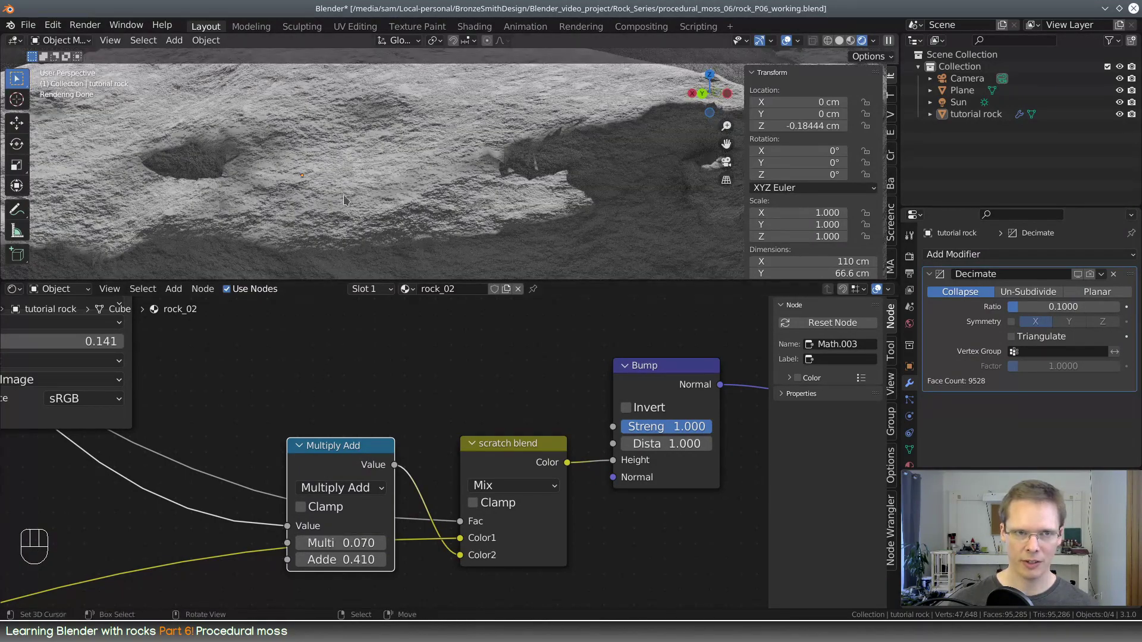
{"action": "middle_click_drag", "start_coordinate": [343, 195], "coordinate": [374, 226]}
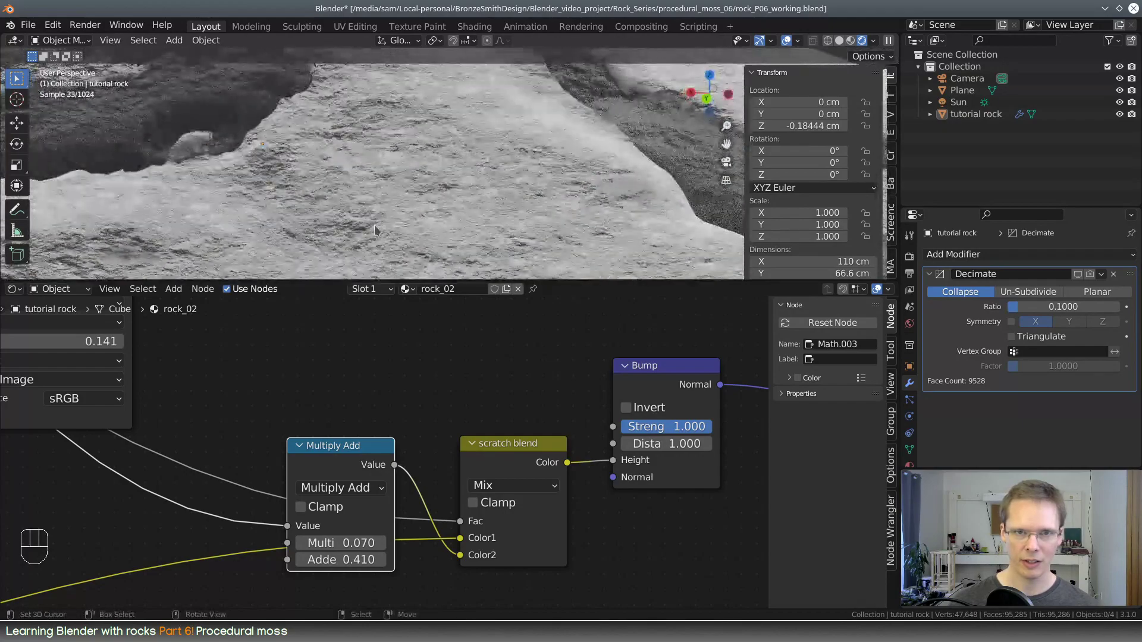
{"action": "middle_click_drag", "start_coordinate": [483, 177], "coordinate": [462, 204]}
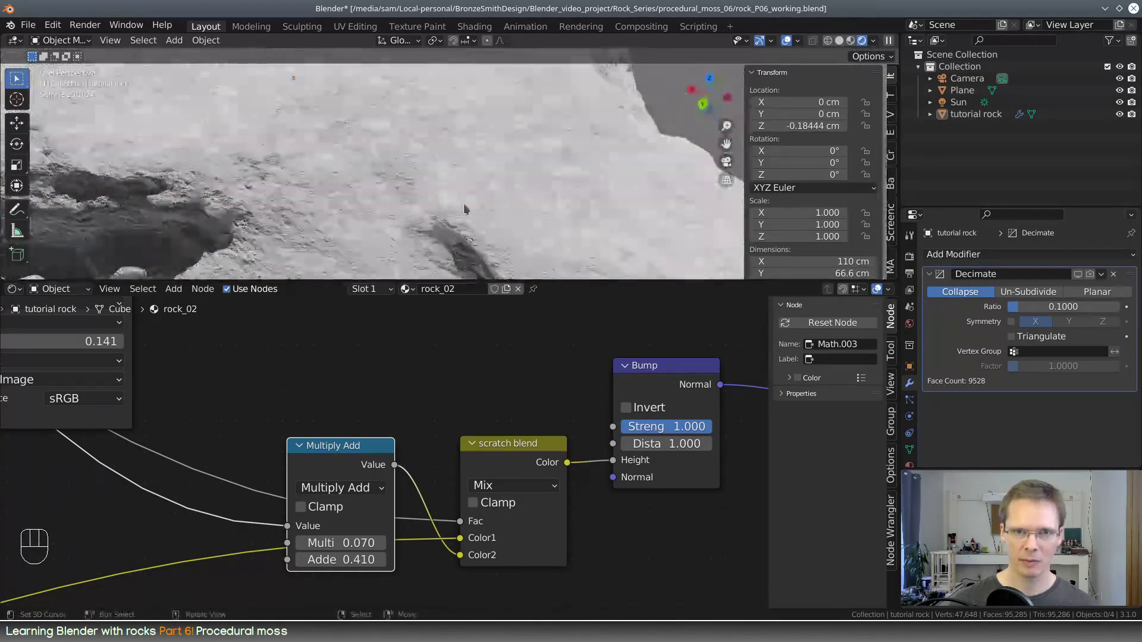
{"action": "scroll", "coordinate": [466, 204], "scroll_direction": "down", "scroll_amount": 3}
{"action": "scroll", "coordinate": [467, 203], "scroll_direction": "up", "scroll_amount": 1}
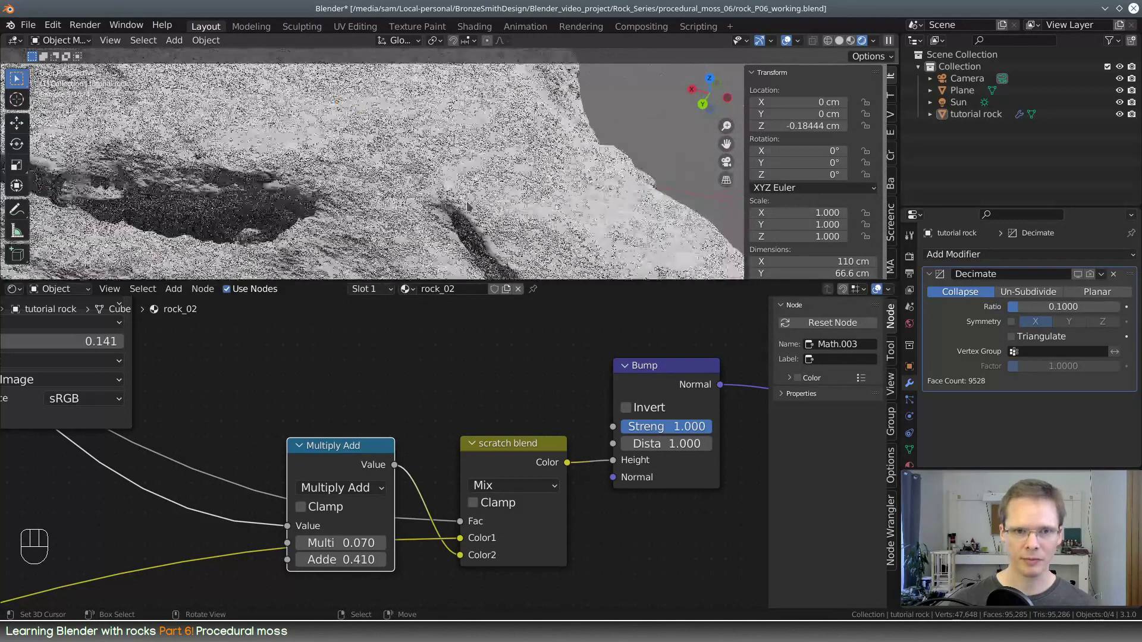
Insert an Invert node into the link feeding the Multiply Add node's Value input and inspect the bump
{"action": "middle_click_drag", "start_coordinate": [370, 368], "coordinate": [442, 365]}
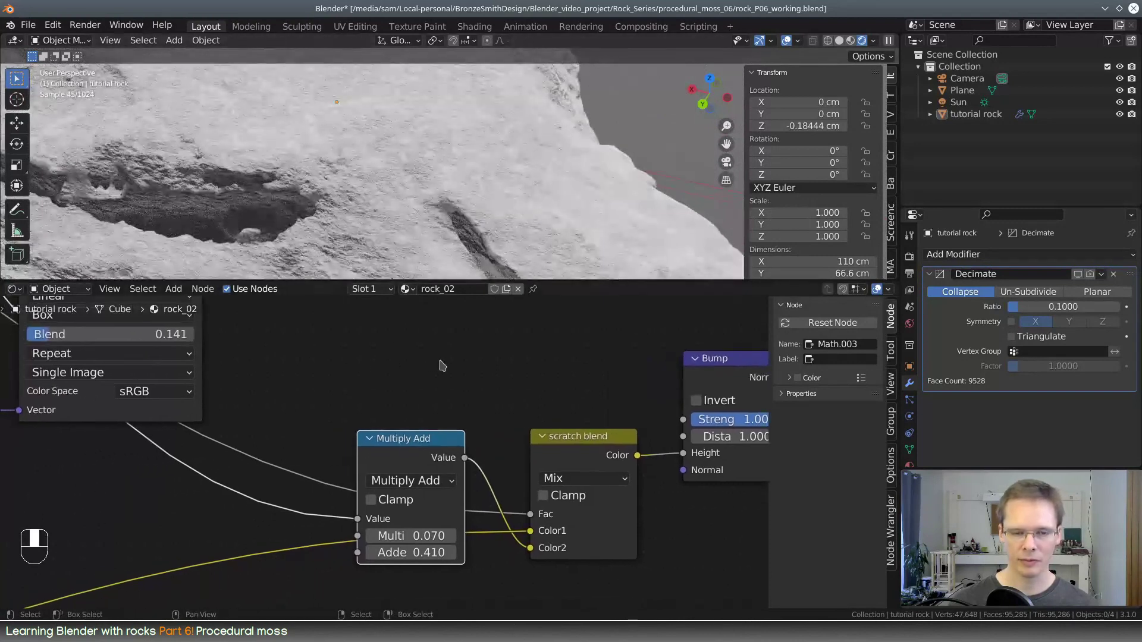
{"action": "key", "text": "shift+a"}
{"action": "left_click", "coordinate": [503, 384]}
{"action": "type", "text": "invert"}
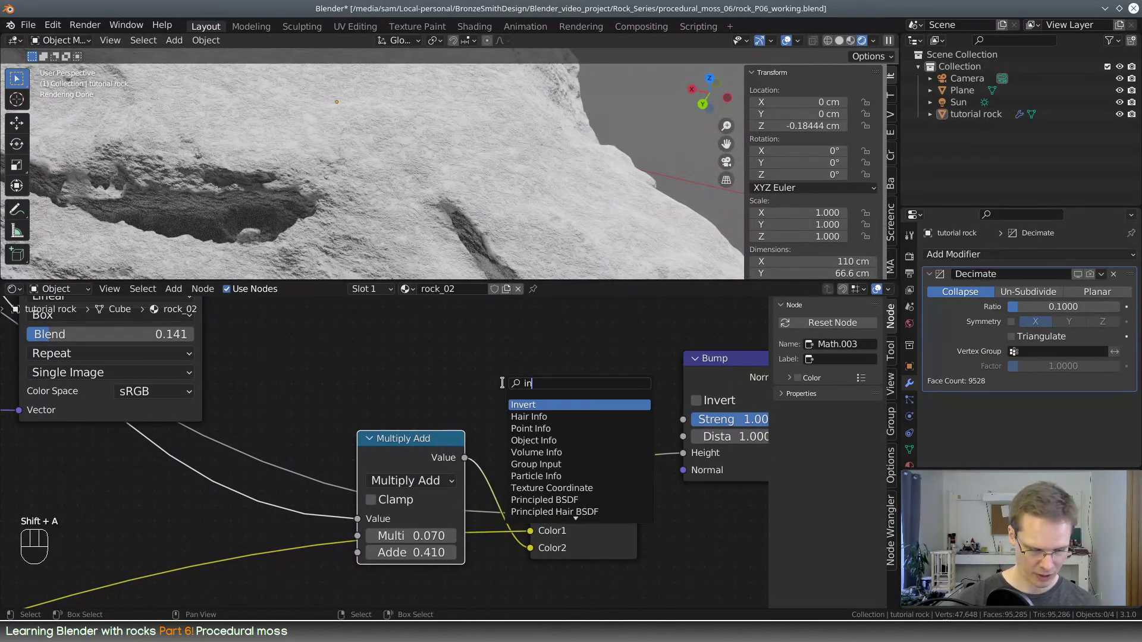
{"action": "left_click", "coordinate": [540, 405]}
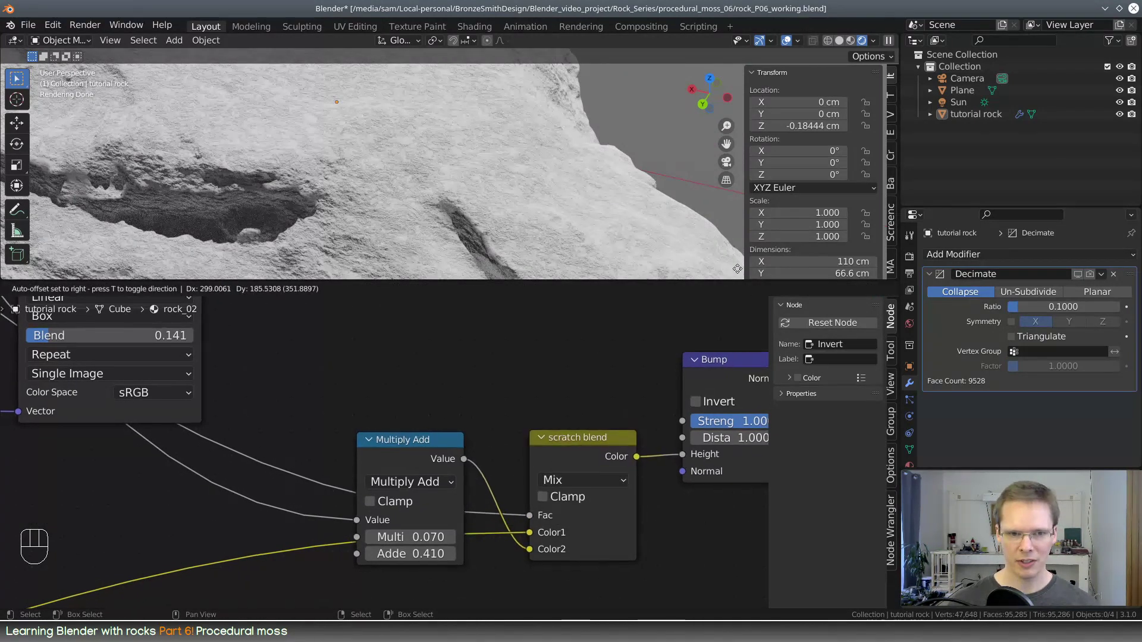
{"action": "left_click", "coordinate": [151, 494]}
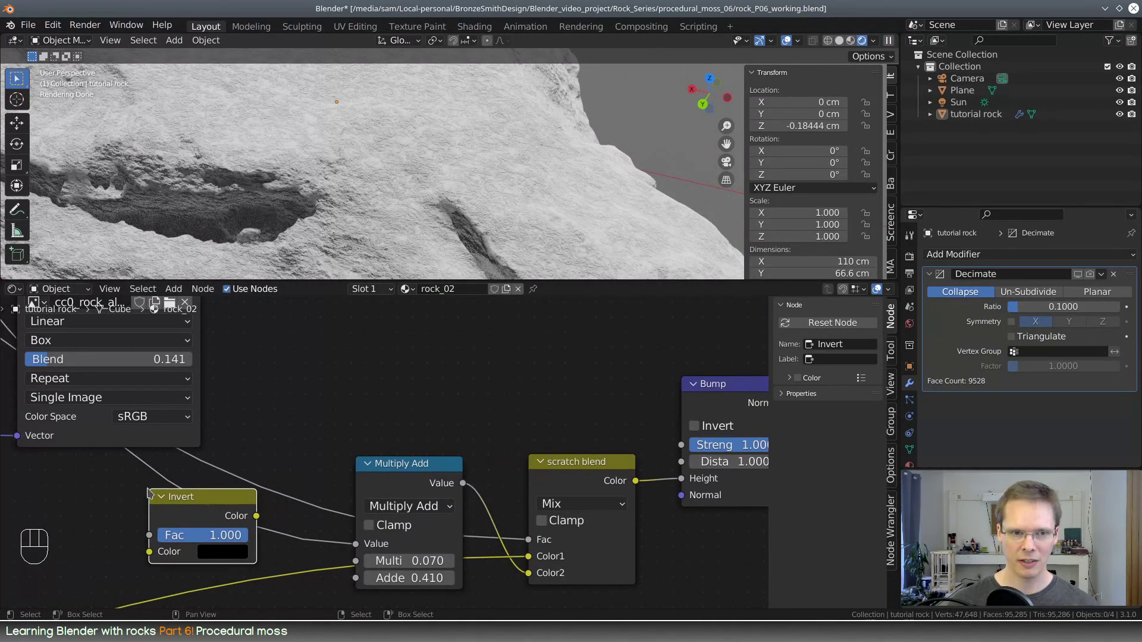
{"action": "mouse_move", "coordinate": [197, 497]}
{"action": "left_mouse_down"}
{"action": "mouse_move", "coordinate": [146, 497]}
{"action": "mouse_move", "coordinate": [194, 487]}
{"action": "left_mouse_up"}
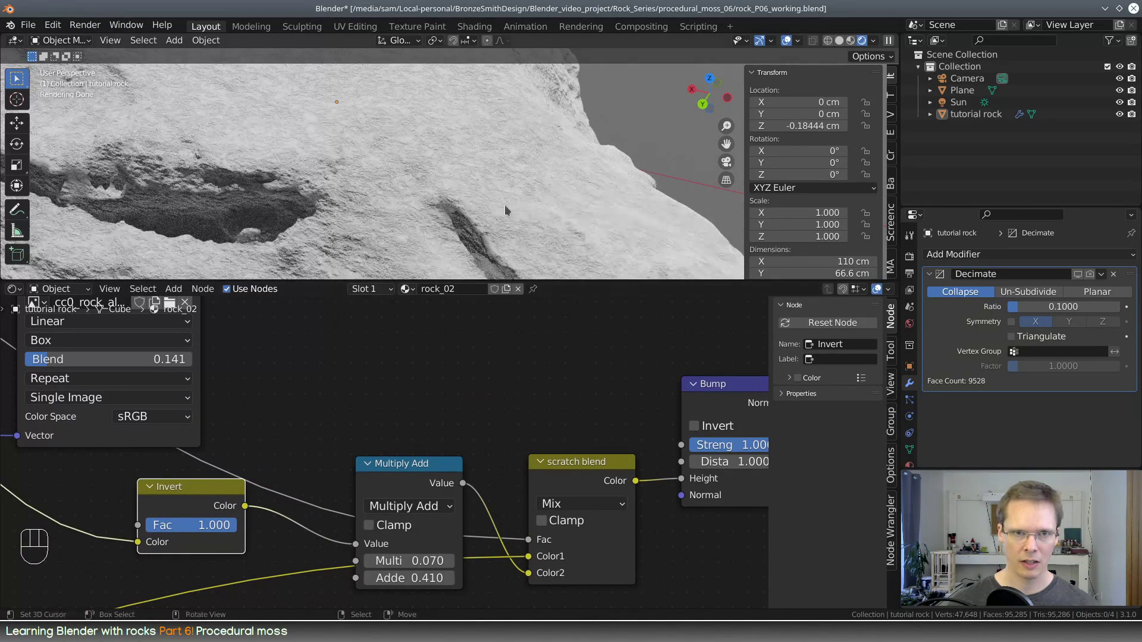
{"action": "scroll", "coordinate": [505, 210], "scroll_direction": "up", "scroll_amount": 5}
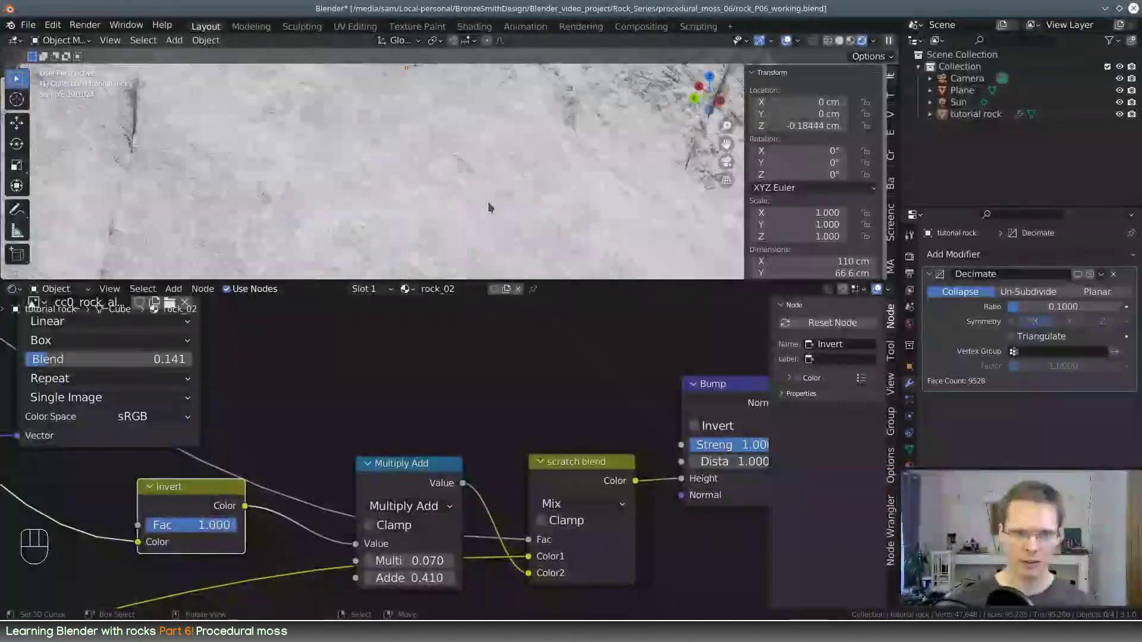
{"action": "middle_click_drag", "start_coordinate": [473, 193], "coordinate": [357, 181]}
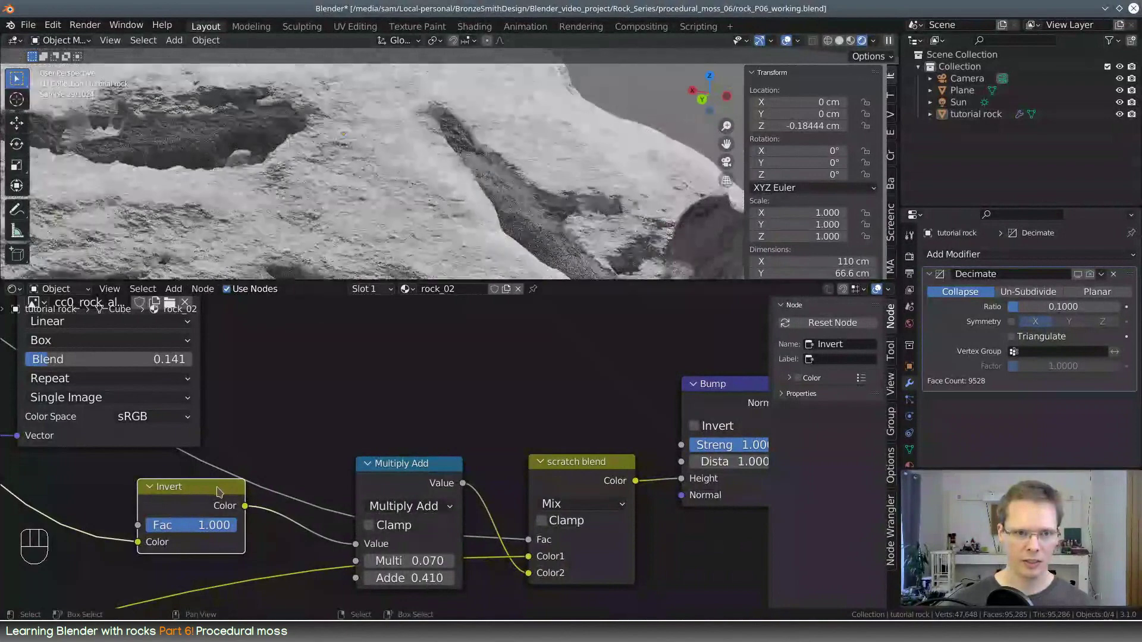
Move the link from the Invert node's Color input to the Multiply Add node's Multiplier input and delete the Invert node
{"action": "left_click_drag", "start_coordinate": [208, 495], "coordinate": [190, 515]}
{"action": "scroll", "coordinate": [370, 395], "scroll_direction": "down", "scroll_amount": 2}
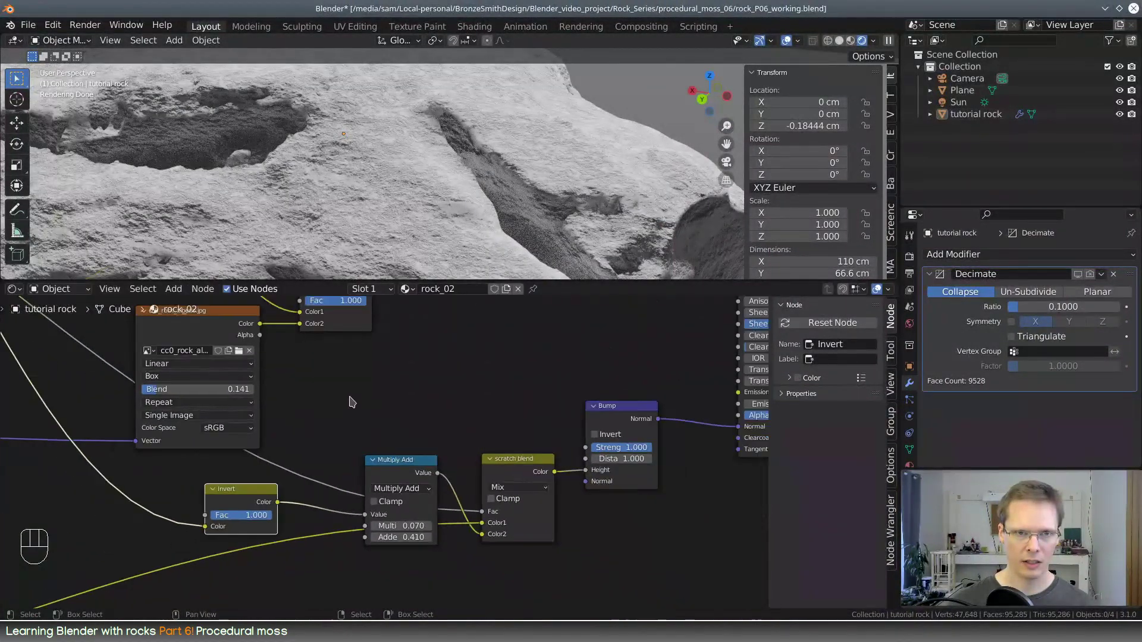
{"action": "middle_click_drag", "start_coordinate": [353, 398], "coordinate": [387, 476]}
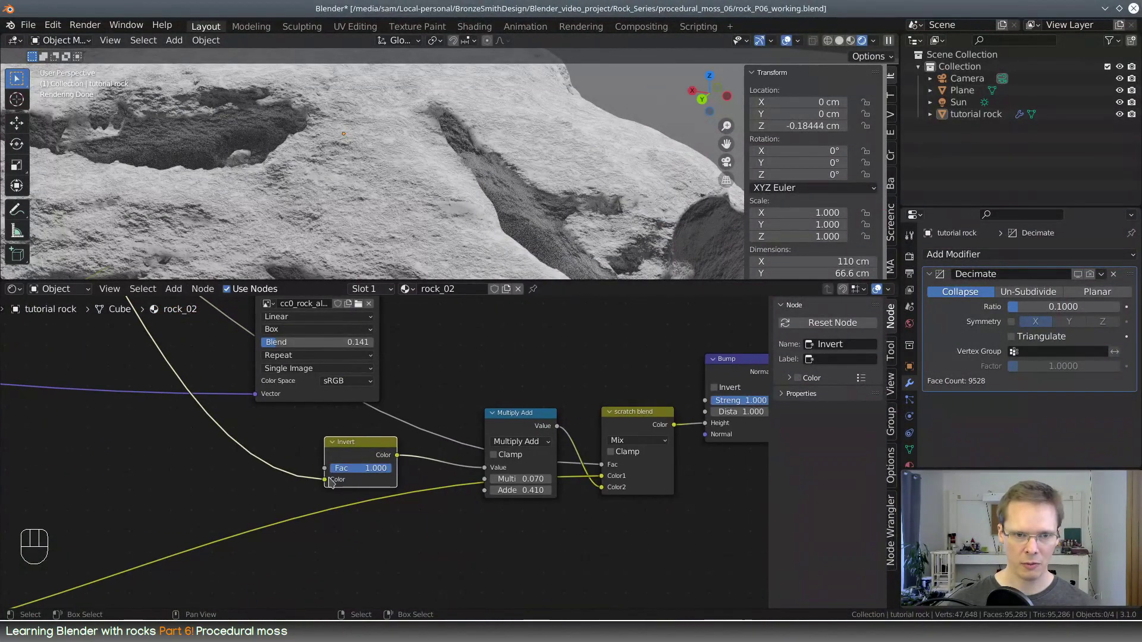
{"action": "left_click_drag", "start_coordinate": [325, 479], "coordinate": [485, 479]}
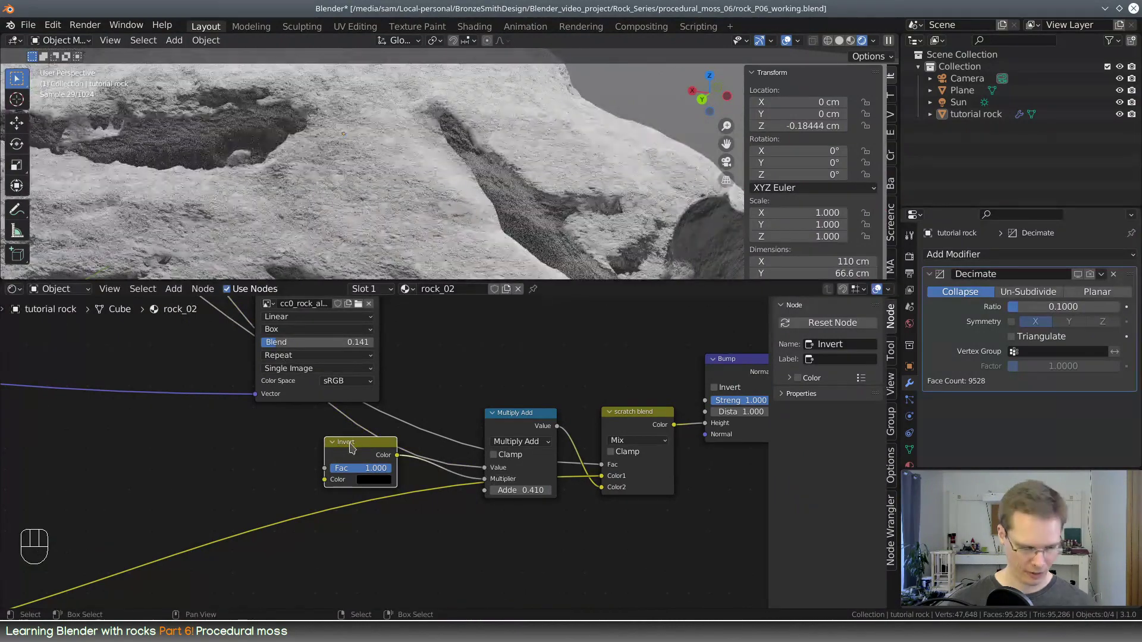
{"action": "key", "text": "x"}
Widen the moss fibers color ramp to a full gradient, with the black stop at 0.000 and the white stop at the far end
{"action": "scroll", "coordinate": [348, 447], "scroll_direction": "down", "scroll_amount": 5}
{"action": "middle_click_drag", "start_coordinate": [265, 398], "coordinate": [573, 319]}
{"action": "scroll", "coordinate": [316, 460], "scroll_direction": "up", "scroll_amount": 4}
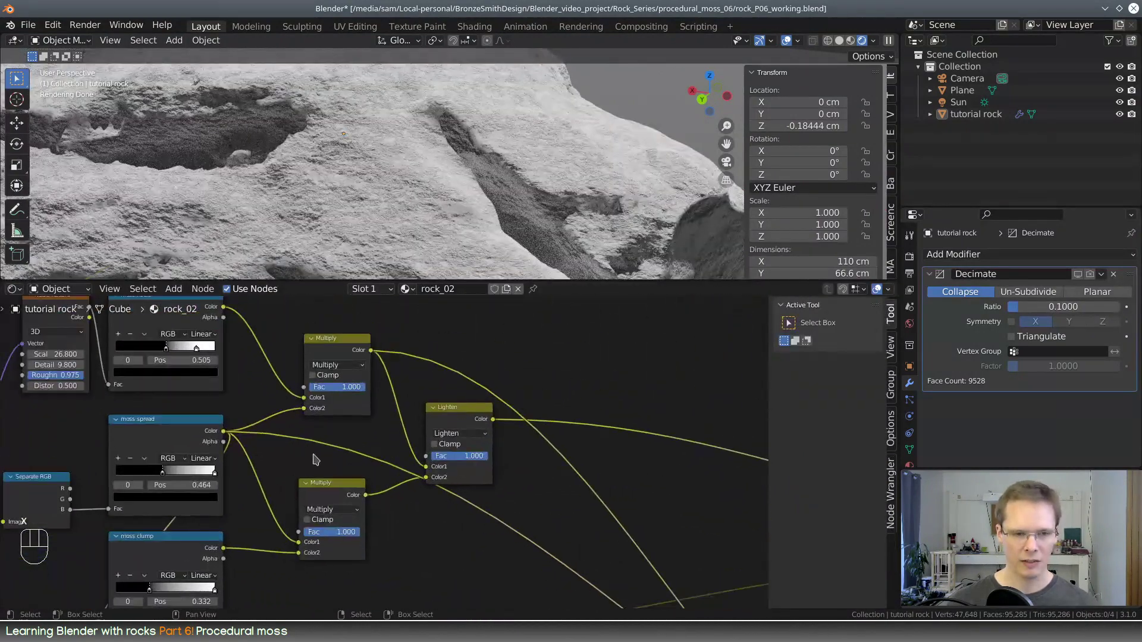
{"action": "middle_click_drag", "start_coordinate": [214, 476], "coordinate": [410, 495]}
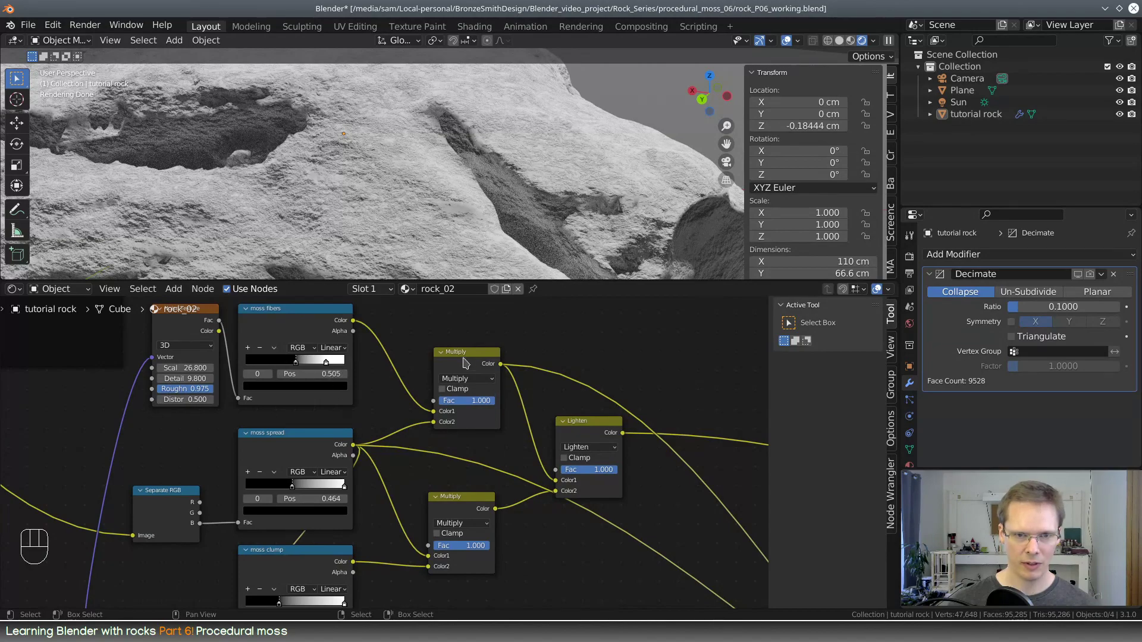
{"action": "mouse_move", "coordinate": [325, 361]}
{"action": "left_mouse_down"}
{"action": "mouse_move", "coordinate": [238, 367]}
{"action": "mouse_move", "coordinate": [317, 368]}
{"action": "left_mouse_up"}
{"action": "scroll", "coordinate": [476, 190], "scroll_direction": "up", "scroll_amount": 2}
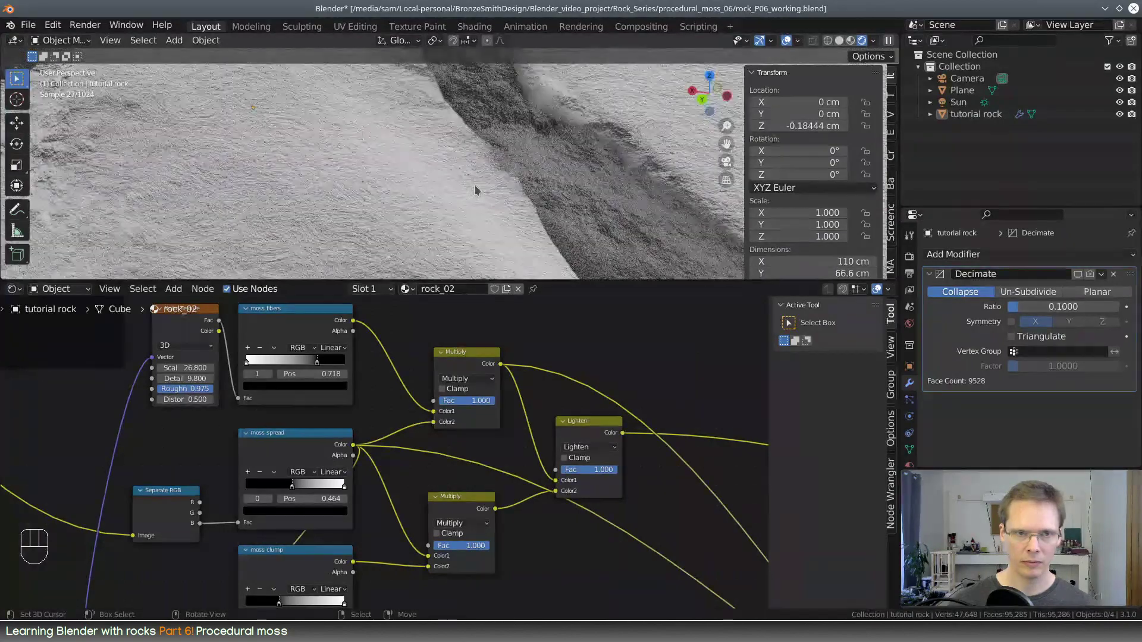
{"action": "left_click_drag", "start_coordinate": [319, 361], "coordinate": [246, 365]}
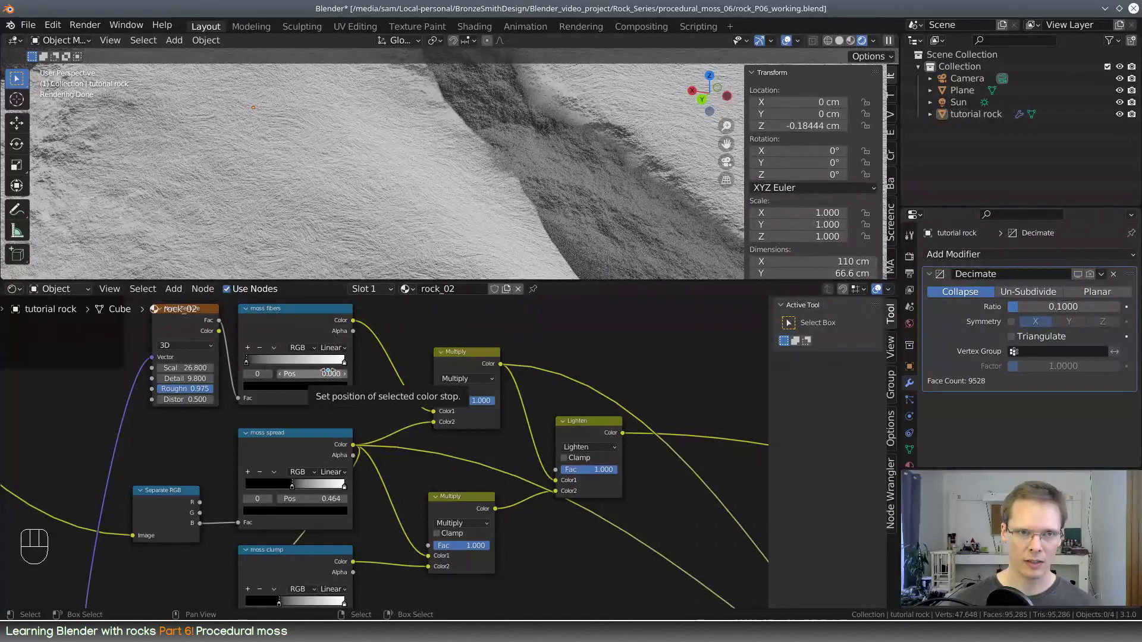
{"action": "scroll", "coordinate": [368, 375], "scroll_direction": "down", "scroll_amount": 3}
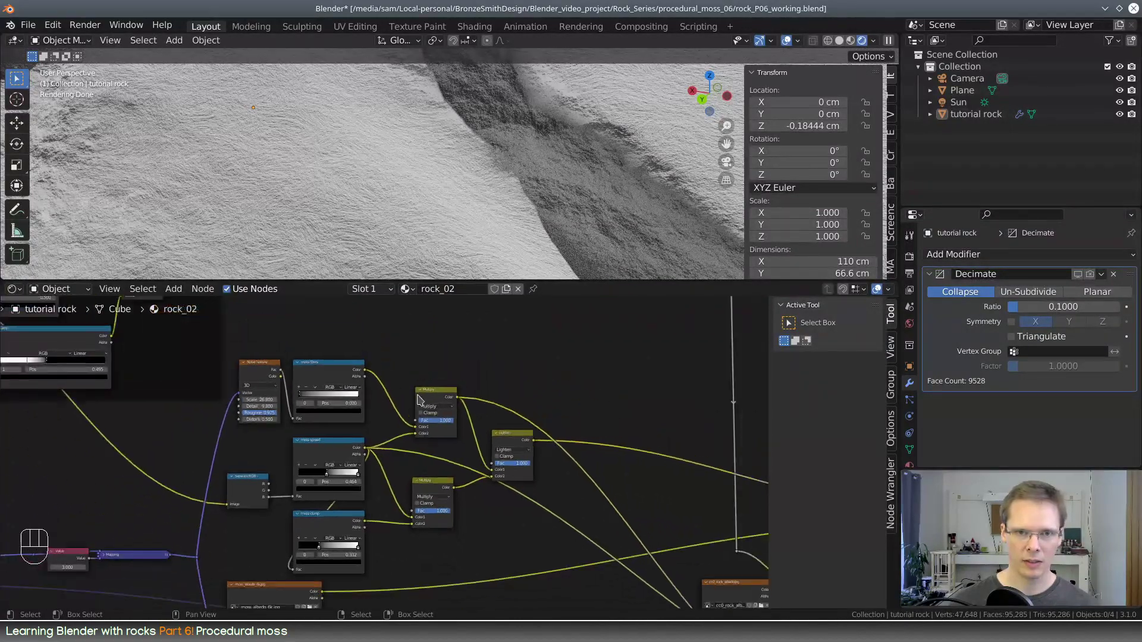
Connect the Lighten node's Color output to the moss bump height nodes and inspect the bump on the rock
{"action": "scroll", "coordinate": [494, 161], "scroll_direction": "up", "scroll_amount": 6}
{"action": "middle_click_drag", "start_coordinate": [430, 151], "coordinate": [494, 222]}
{"action": "scroll", "coordinate": [480, 161], "scroll_direction": "down", "scroll_amount": 6}
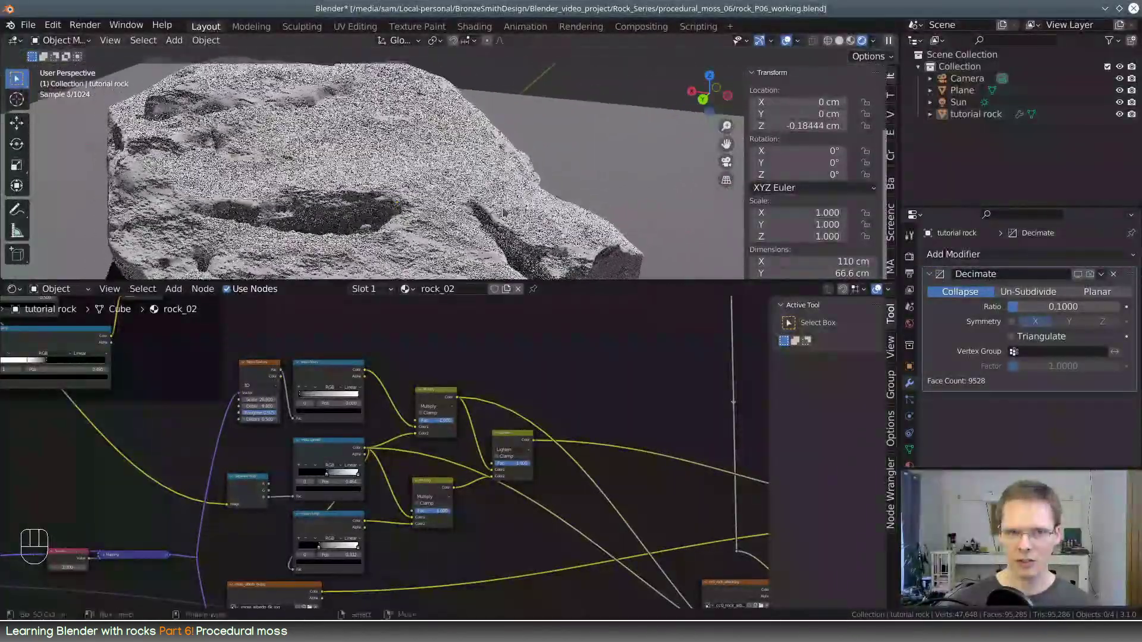
{"action": "scroll", "coordinate": [470, 204], "scroll_direction": "up", "scroll_amount": 5}
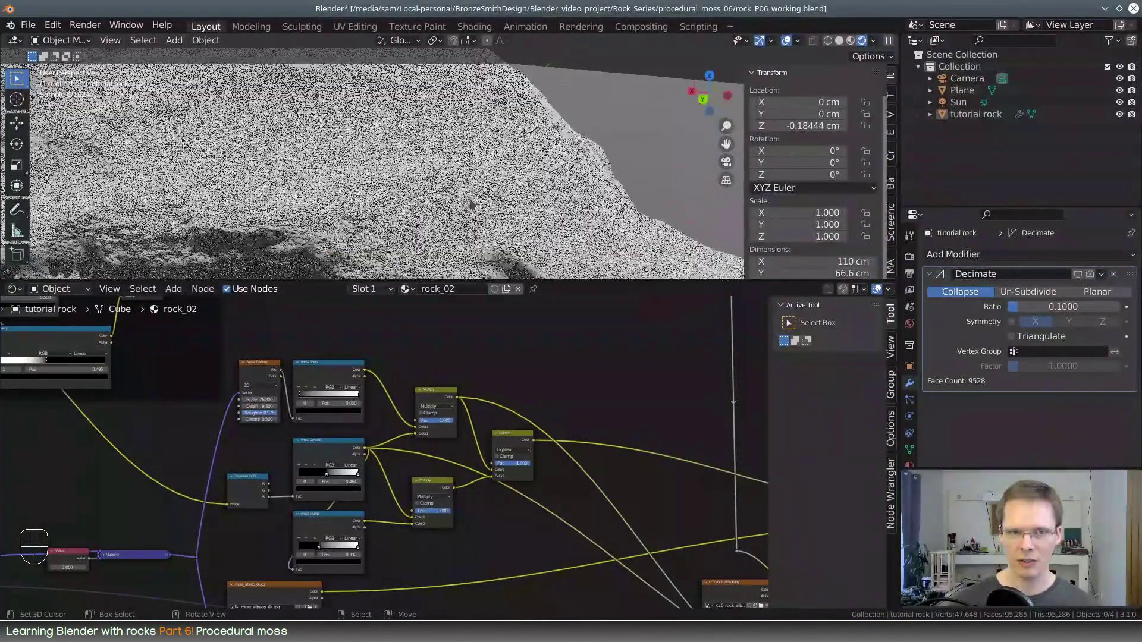
{"action": "scroll", "coordinate": [470, 204], "scroll_direction": "up", "scroll_amount": 2}
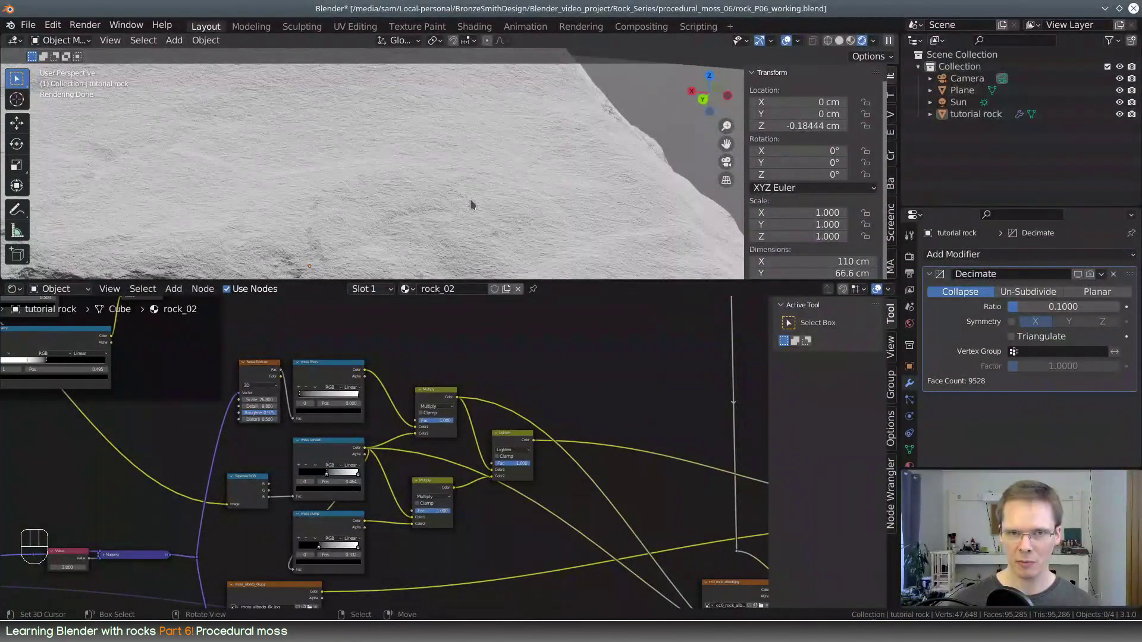
{"action": "middle_click_drag", "start_coordinate": [516, 533], "coordinate": [361, 498]}
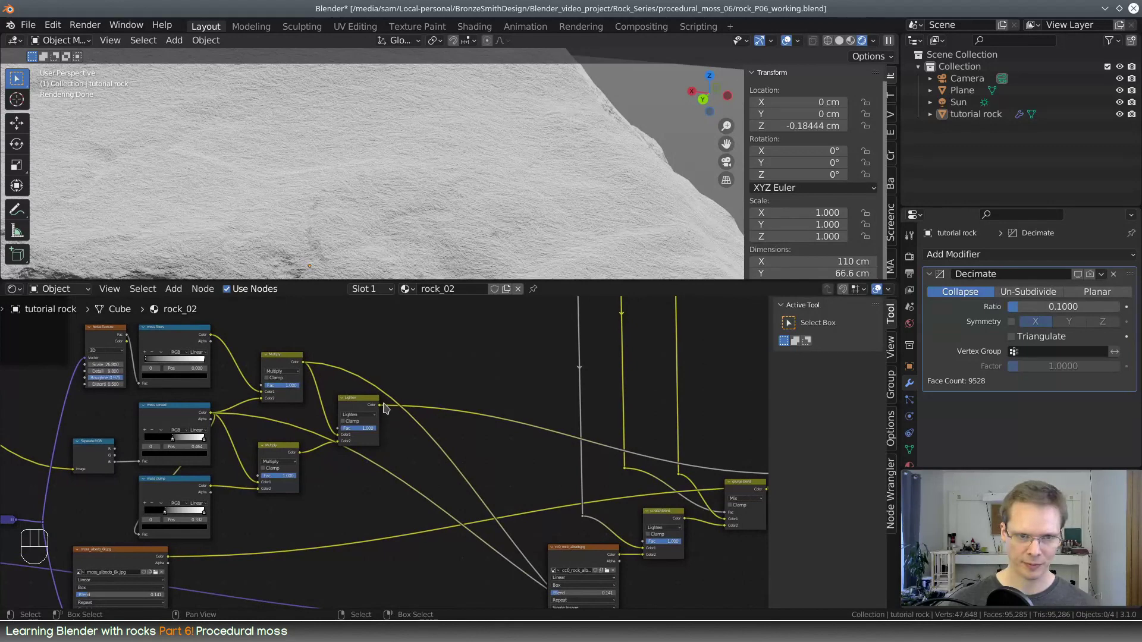
{"action": "left_click_drag", "start_coordinate": [379, 407], "coordinate": [613, 478]}
{"action": "middle_click_drag", "start_coordinate": [305, 372], "coordinate": [490, 523]}
{"action": "middle_click_drag", "start_coordinate": [334, 189], "coordinate": [437, 220], "text": "shift"}
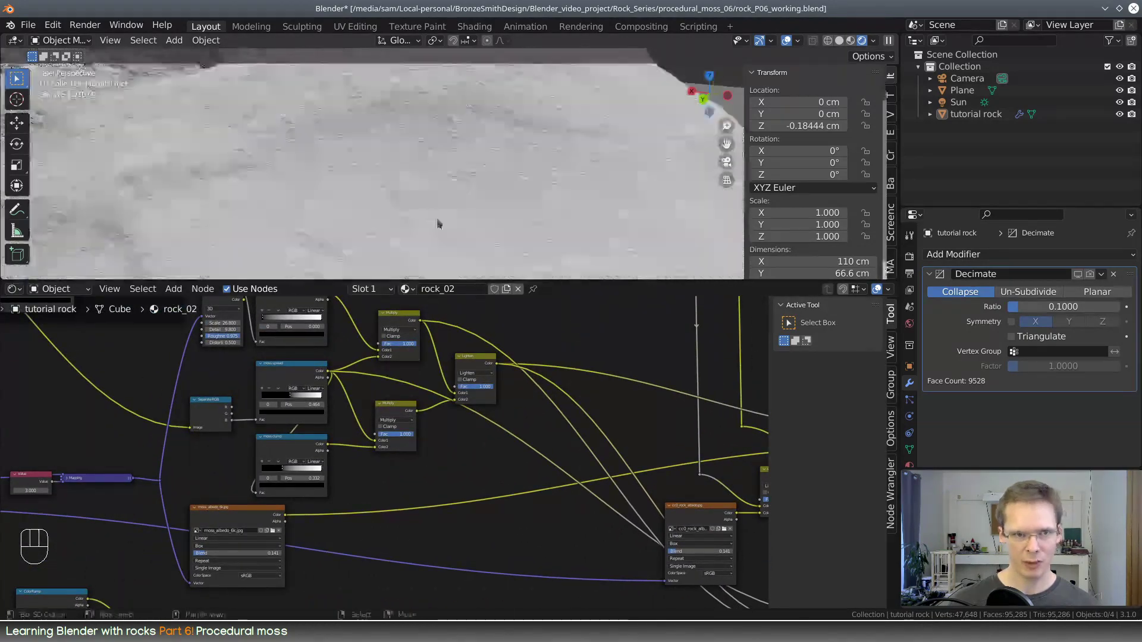
{"action": "middle_click_drag", "start_coordinate": [329, 181], "coordinate": [441, 200], "text": "shift"}
{"action": "scroll", "coordinate": [464, 398], "scroll_direction": "up", "scroll_amount": 5}
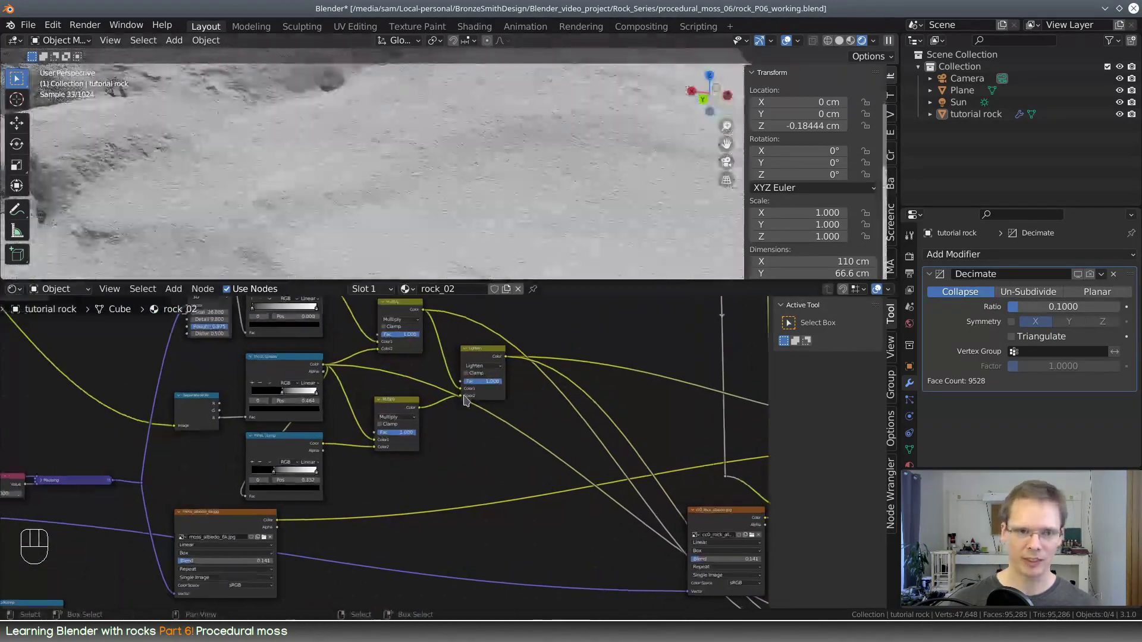
Preview the Lighten node's mask directly on the rock and restore the Principled BSDF shading
{"action": "middle_click_drag", "start_coordinate": [452, 356], "coordinate": [436, 476]}
{"action": "left_click", "coordinate": [476, 464], "text": "ctrl+shift"}
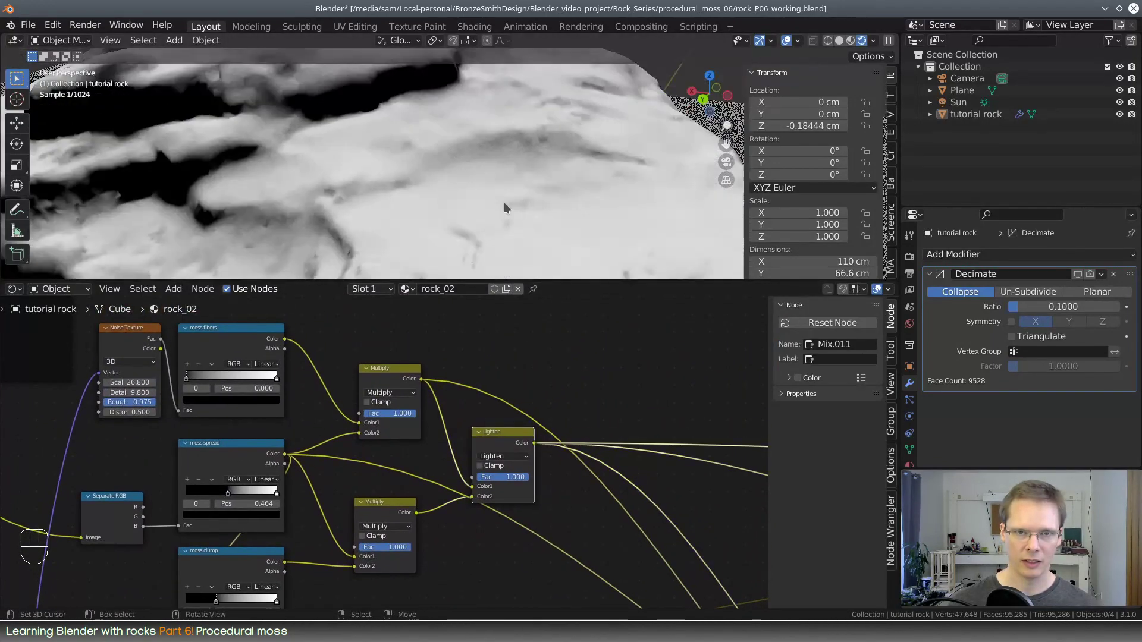
{"action": "scroll", "coordinate": [504, 209], "scroll_direction": "up", "scroll_amount": 4}
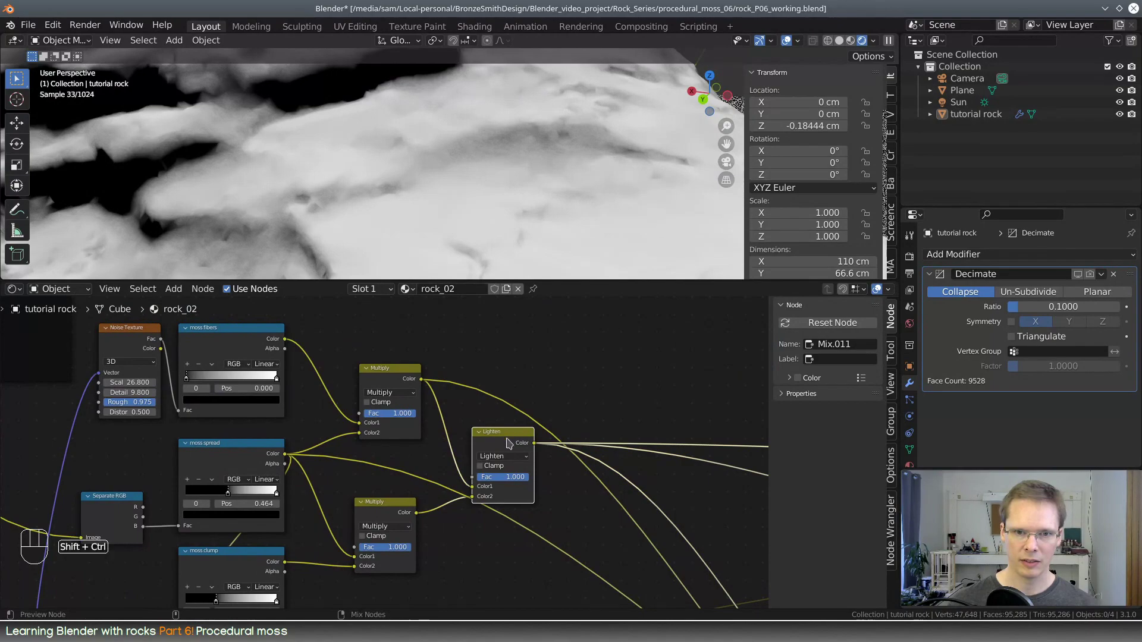
{"action": "middle_click_drag", "start_coordinate": [509, 443], "coordinate": [633, 368]}
{"action": "left_click", "coordinate": [645, 342], "text": "ctrl+shift"}
Connect the moss blend node's Color output to the Principled BSDF's Base Color input
{"action": "middle_click_drag", "start_coordinate": [404, 507], "coordinate": [699, 320]}
{"action": "scroll", "coordinate": [444, 164], "scroll_direction": "up", "scroll_amount": 6}
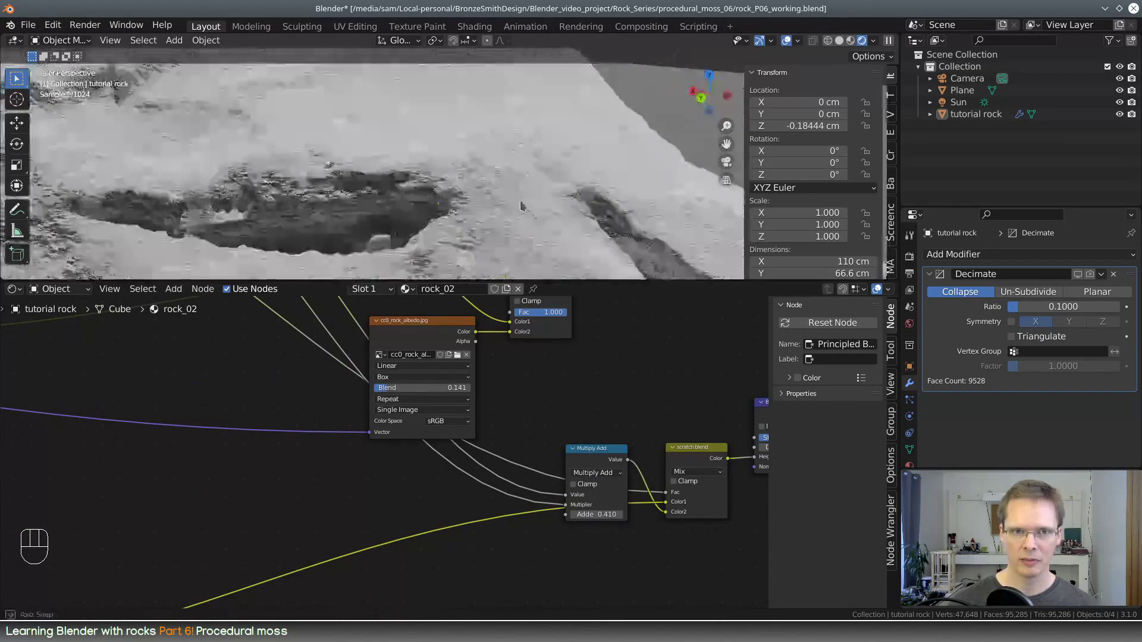
{"action": "middle_click_drag", "start_coordinate": [521, 206], "coordinate": [511, 196]}
{"action": "scroll", "coordinate": [693, 353], "scroll_direction": "down", "scroll_amount": 1}
{"action": "middle_click_drag", "start_coordinate": [693, 353], "coordinate": [459, 548]}
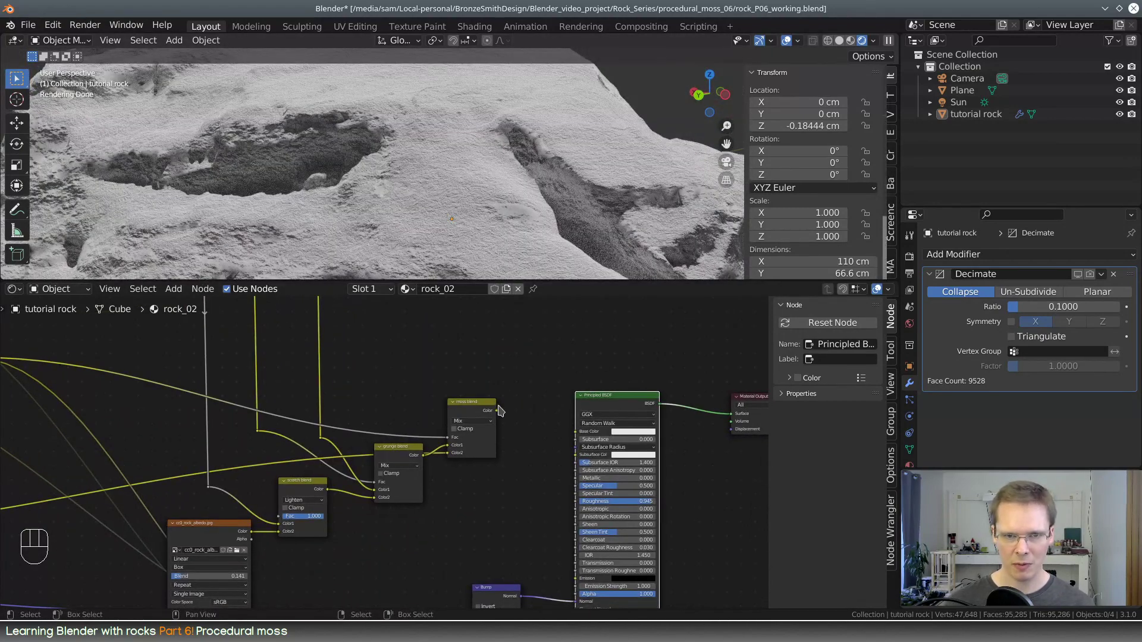
{"action": "left_click_drag", "start_coordinate": [498, 409], "coordinate": [575, 432]}
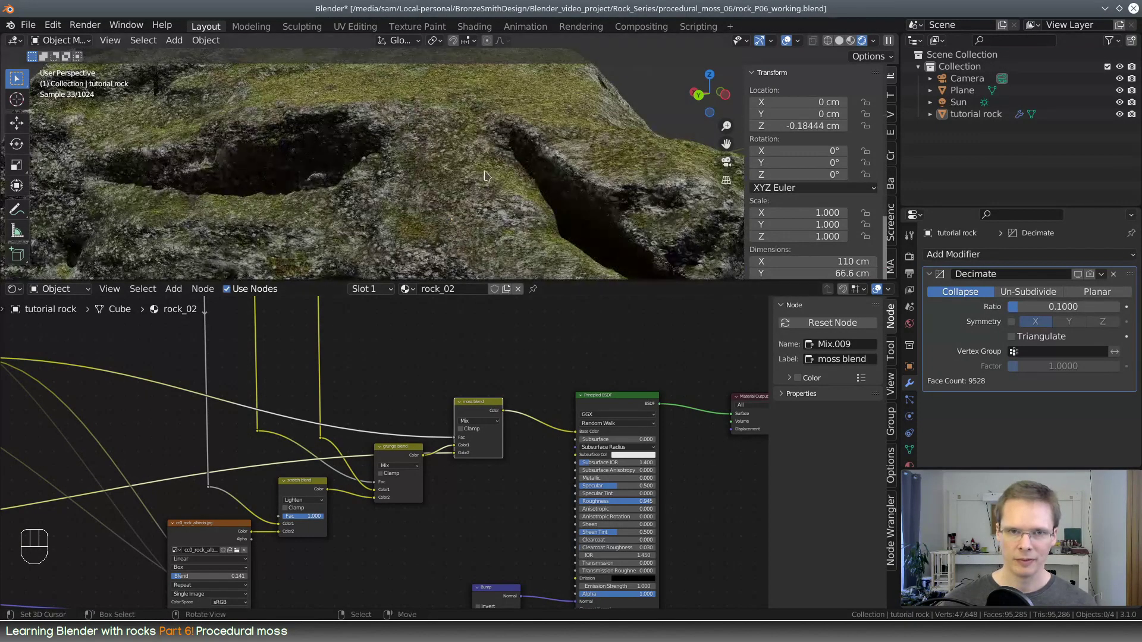
Examine the colored moss and its bump up close and across the whole rock in an enlarged 3D view
{"action": "scroll", "coordinate": [485, 175], "scroll_direction": "down", "scroll_amount": 8}
{"action": "scroll", "coordinate": [464, 181], "scroll_direction": "up", "scroll_amount": 10}
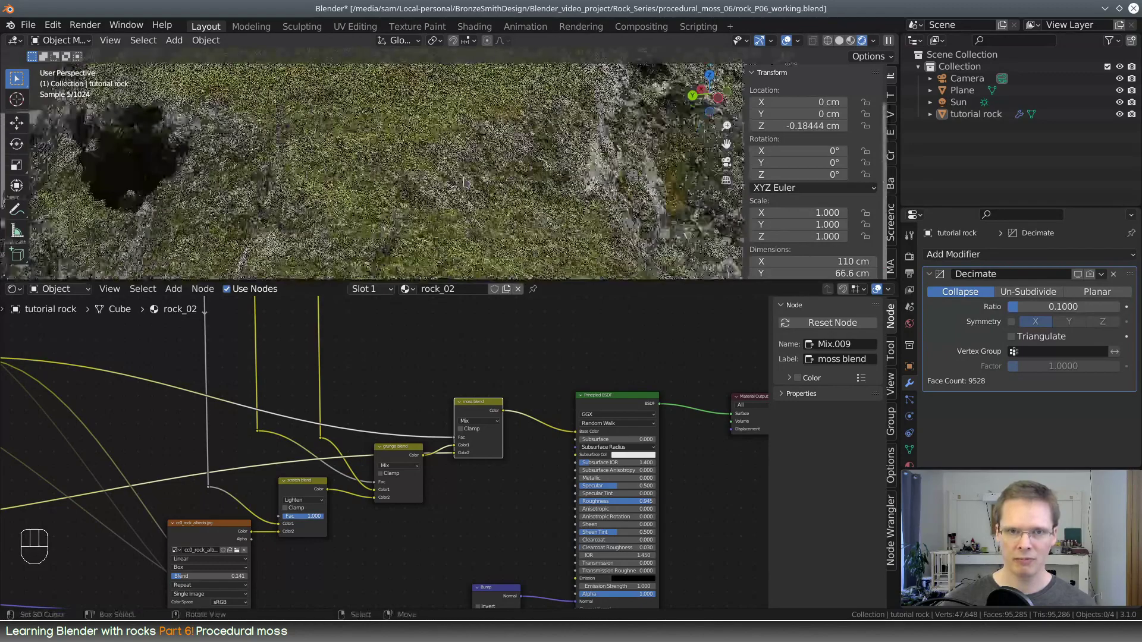
{"action": "middle_click_drag", "start_coordinate": [464, 181], "coordinate": [566, 176]}
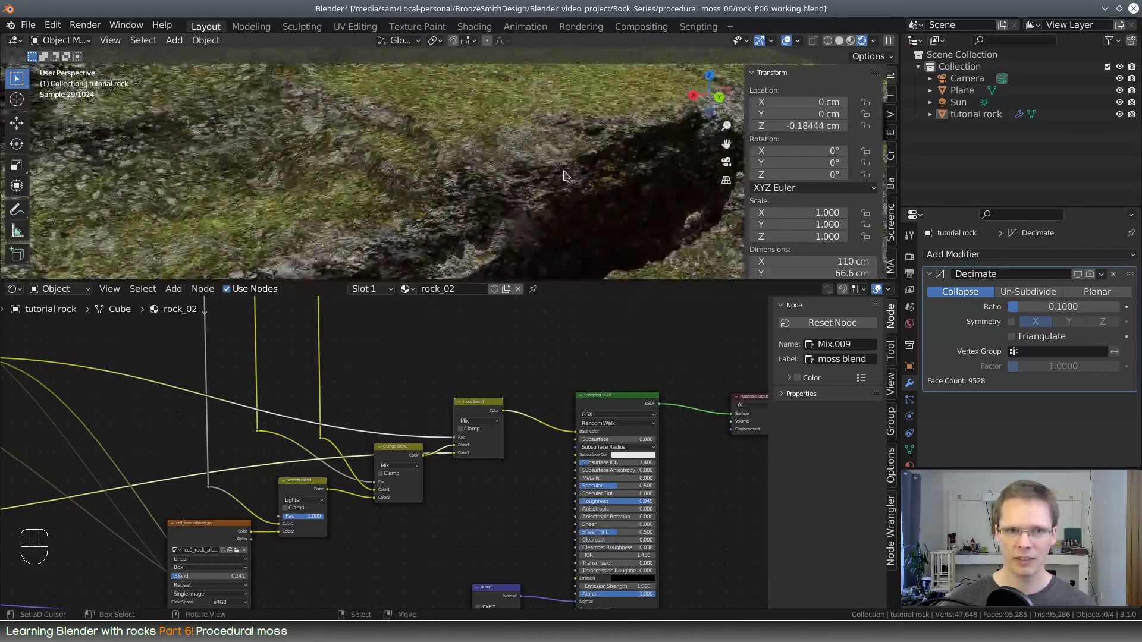
{"action": "middle_click_drag", "start_coordinate": [548, 228], "coordinate": [505, 191], "text": "shift"}
{"action": "scroll", "coordinate": [507, 182], "scroll_direction": "up", "scroll_amount": 4}
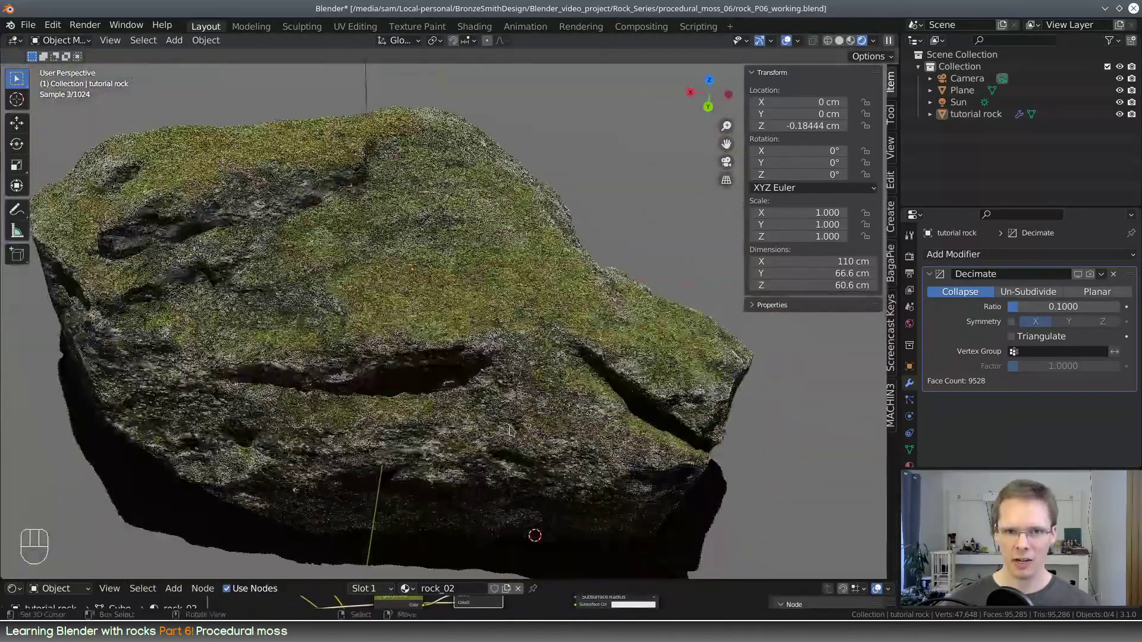
{"action": "scroll", "coordinate": [510, 429], "scroll_direction": "up", "scroll_amount": 5}
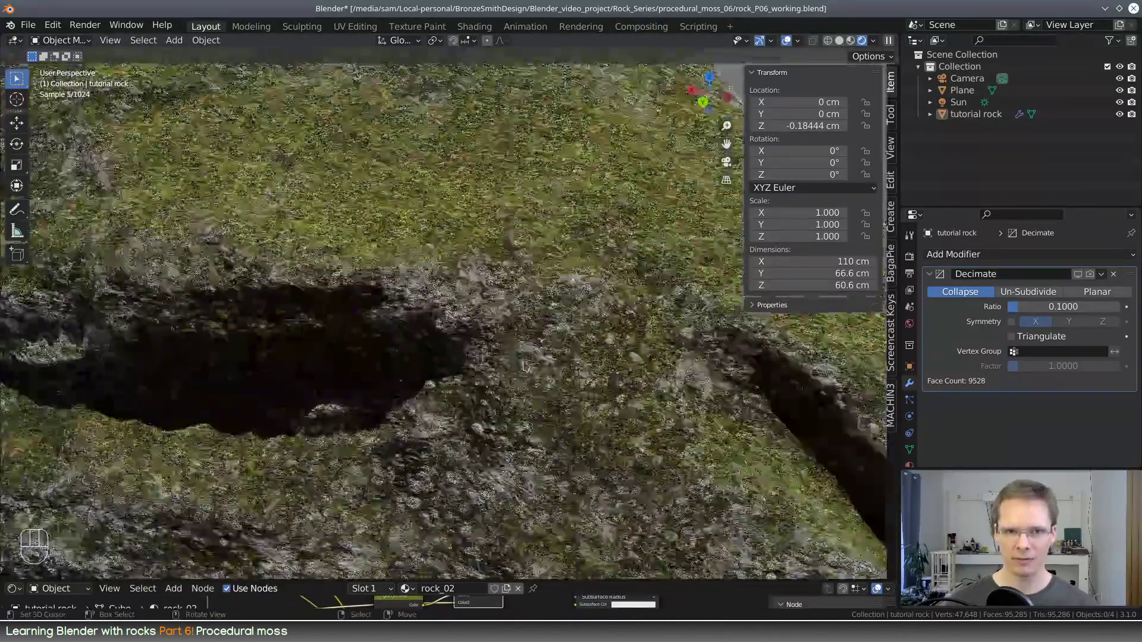
{"action": "middle_click_drag", "start_coordinate": [558, 372], "coordinate": [560, 369]}
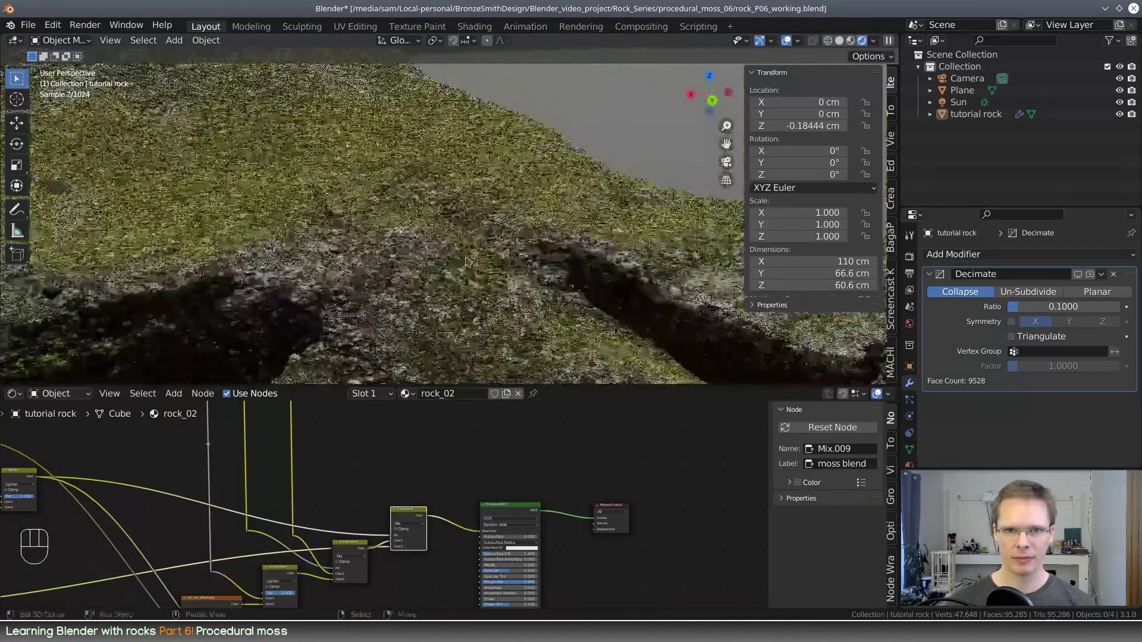
{"action": "middle_click_drag", "start_coordinate": [577, 286], "coordinate": [588, 282]}
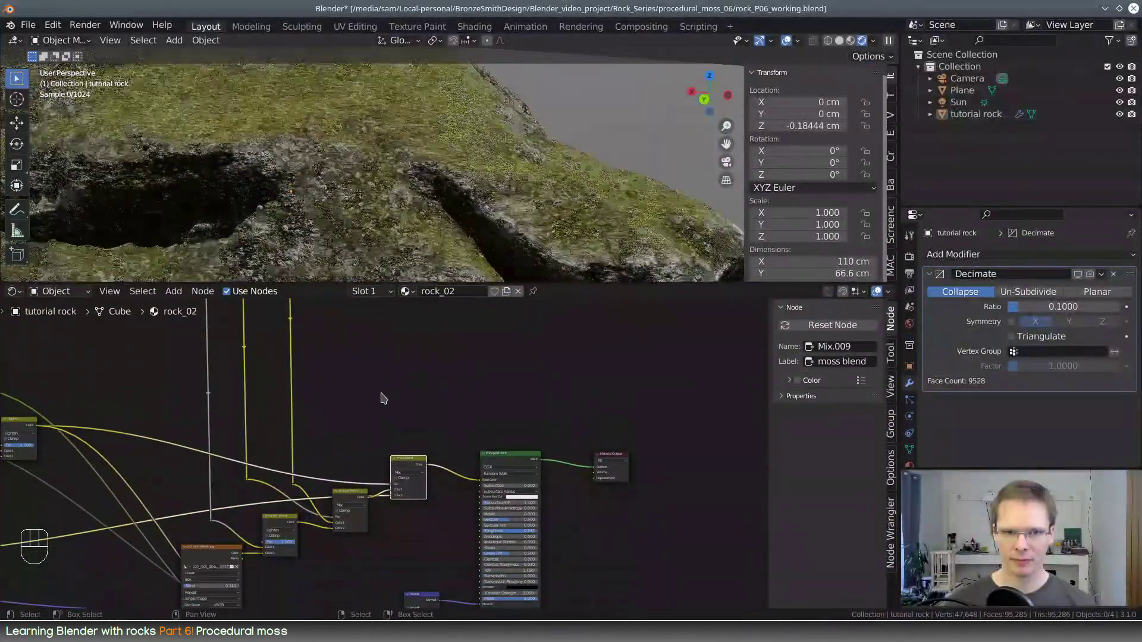
Adjust the moss fibers color ramp fed by the Noise Texture node
{"action": "middle_click_drag", "start_coordinate": [383, 398], "coordinate": [90, 448]}
{"action": "scroll", "coordinate": [322, 410], "scroll_direction": "up", "scroll_amount": 5}
{"action": "scroll", "coordinate": [320, 405], "scroll_direction": "up", "scroll_amount": 5}
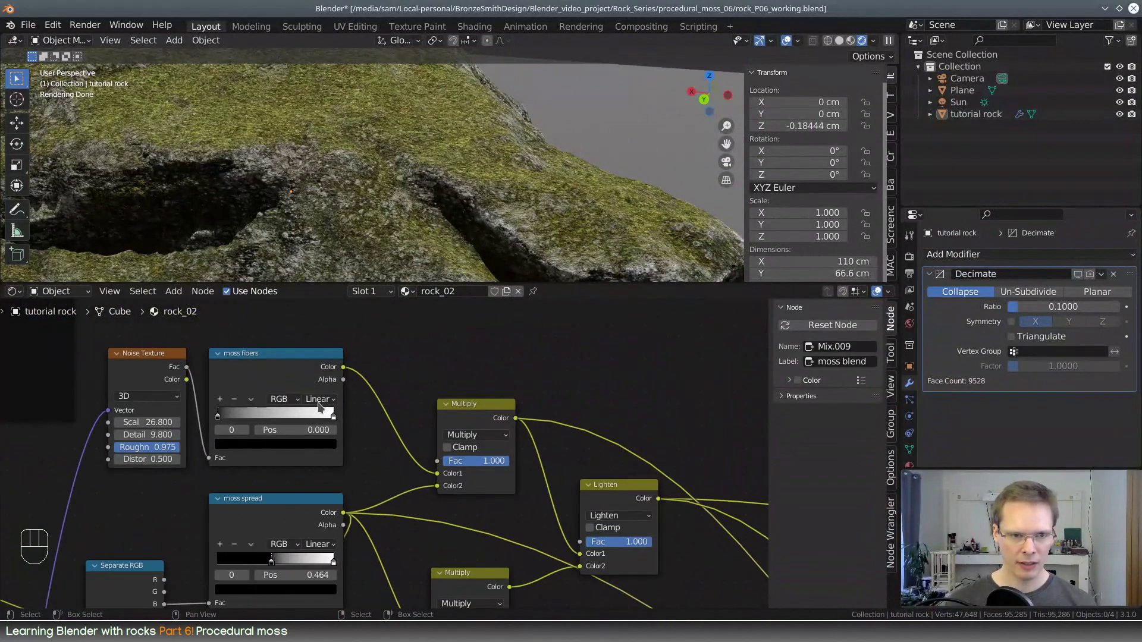
{"action": "middle_click_drag", "start_coordinate": [418, 383], "coordinate": [571, 431]}
{"action": "scroll", "coordinate": [571, 430], "scroll_direction": "up", "scroll_amount": 4}
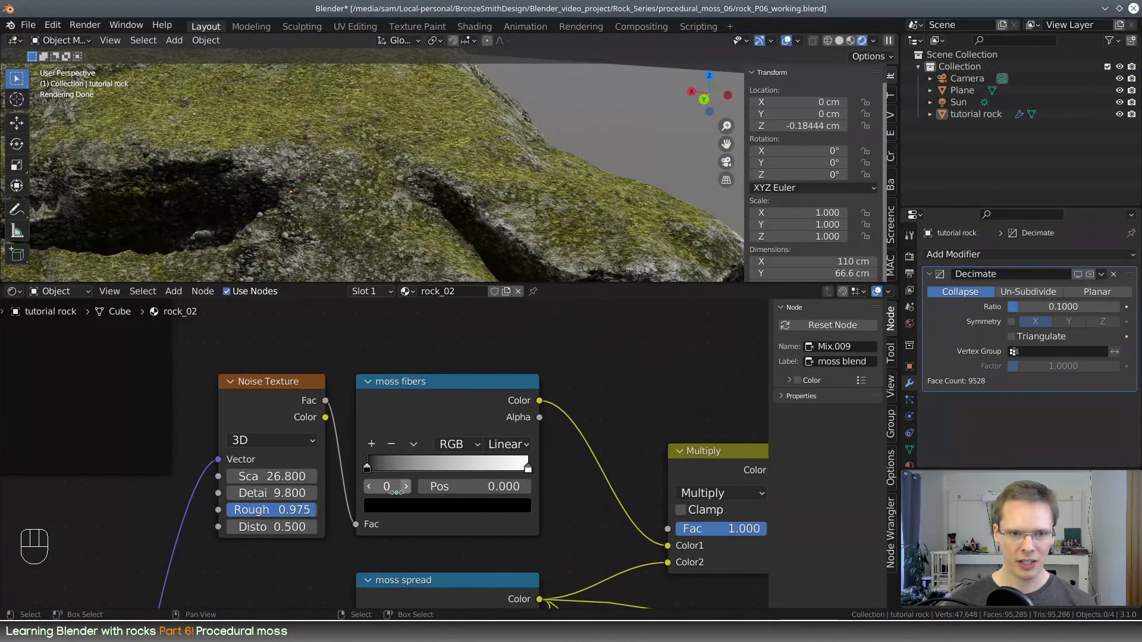
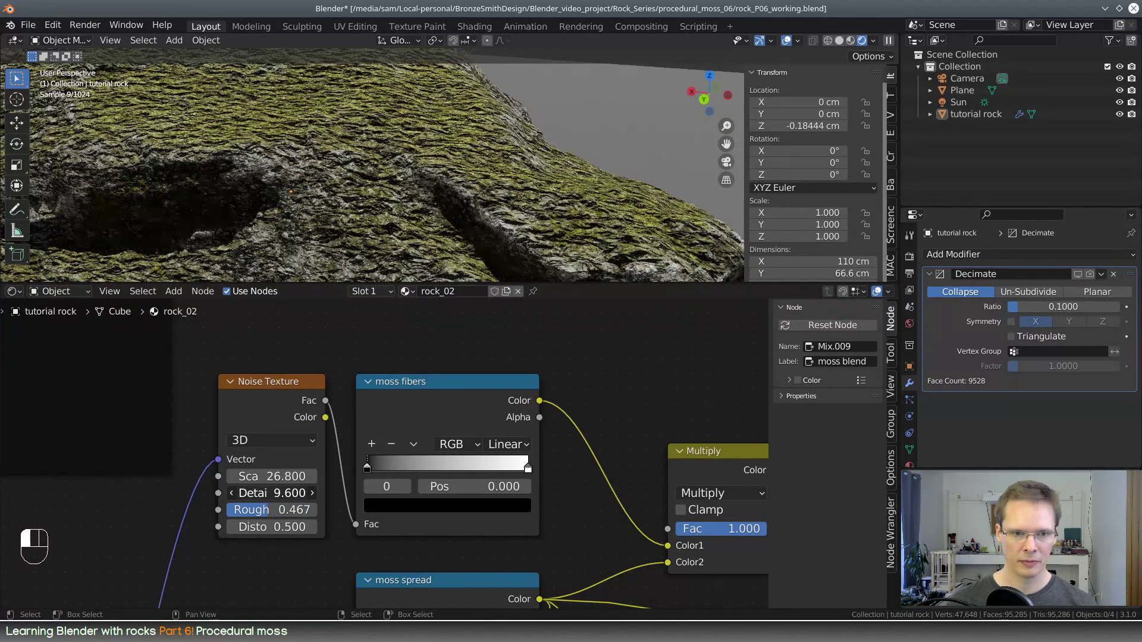
Set the moss fibers' Noise Texture to Scale 62.900, Detail 8.800 and Roughness 0.483
{"action": "left_click_drag", "start_coordinate": [290, 510], "coordinate": [269, 483]}
{"action": "middle_click_drag", "start_coordinate": [409, 199], "coordinate": [479, 124]}
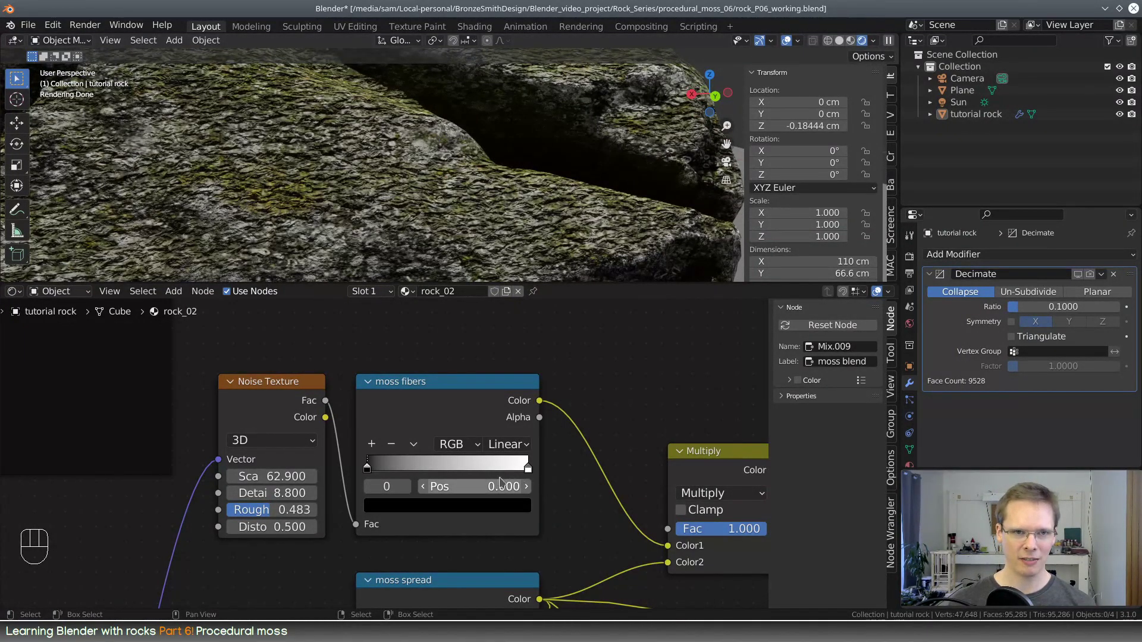
{"action": "middle_click_drag", "start_coordinate": [439, 197], "coordinate": [409, 251]}
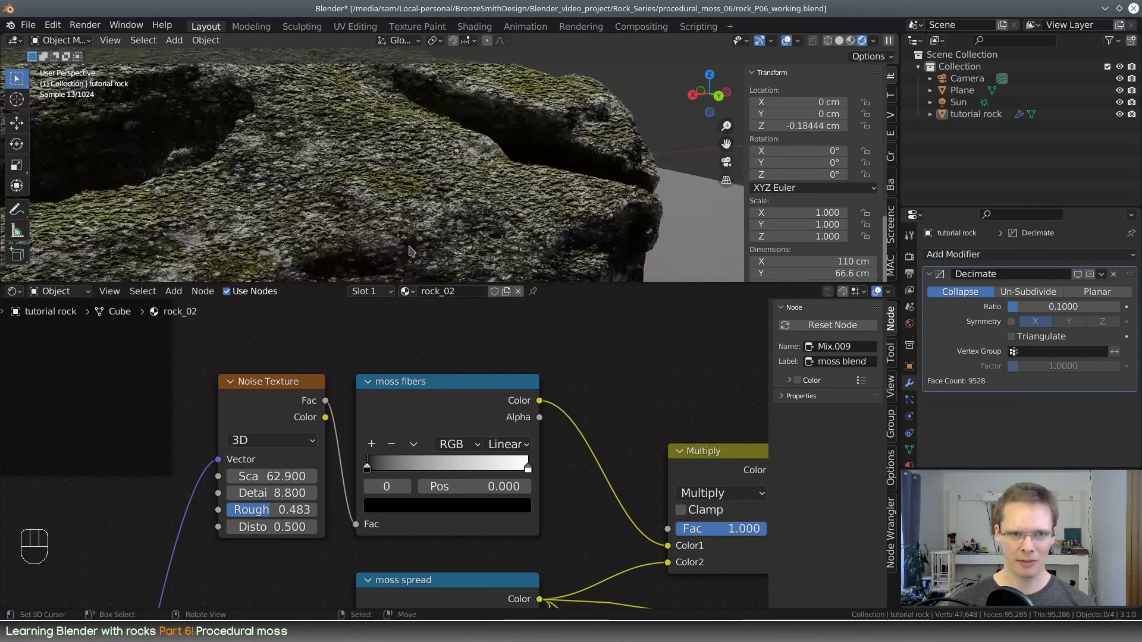
Move the black stop of the moss fibers color ramp to position 0.473
{"action": "left_click_drag", "start_coordinate": [368, 469], "coordinate": [449, 469]}
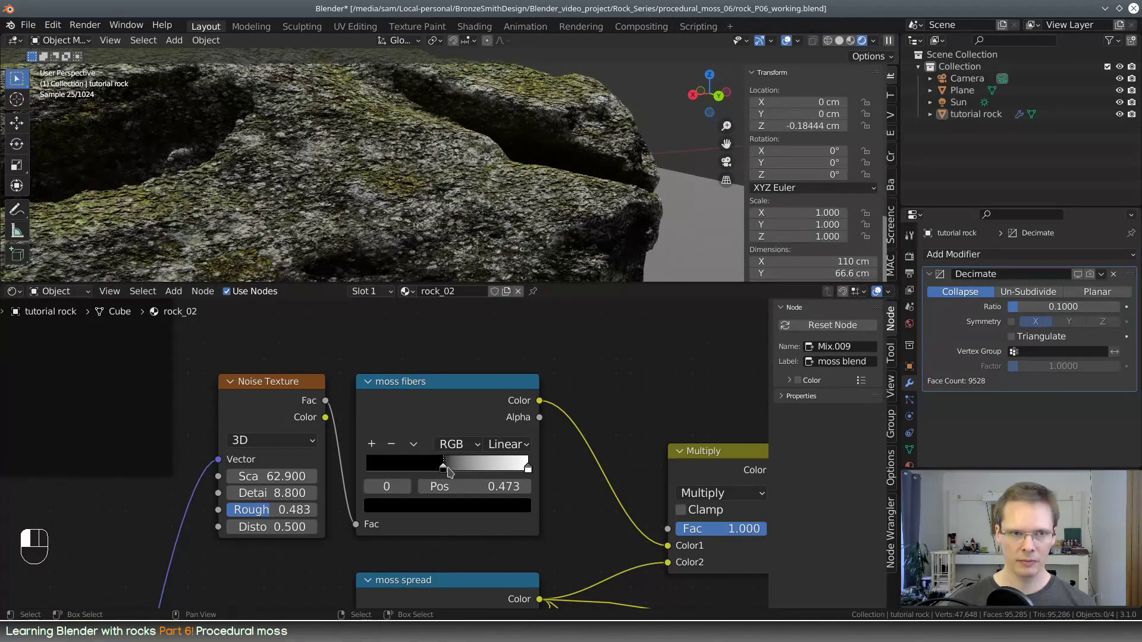
{"action": "scroll", "coordinate": [600, 400], "scroll_direction": "down", "scroll_amount": 3}
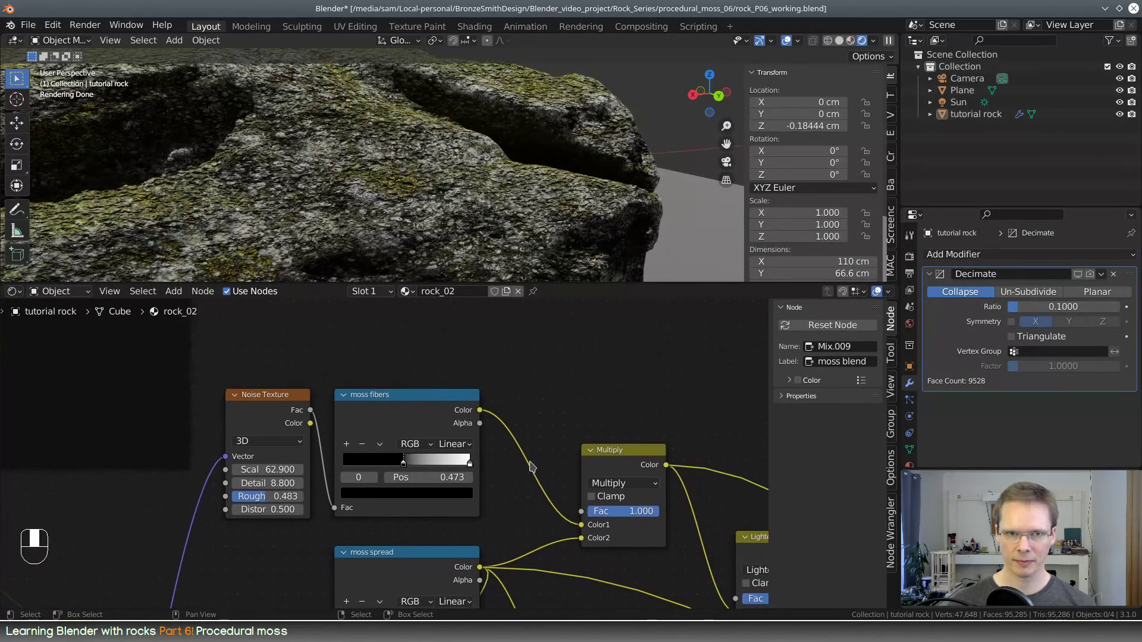
{"action": "scroll", "coordinate": [431, 166], "scroll_direction": "down", "scroll_amount": 2}
{"action": "middle_click_drag", "start_coordinate": [431, 166], "coordinate": [488, 205], "text": "shift"}
{"action": "middle_click_drag", "start_coordinate": [375, 169], "coordinate": [416, 188], "text": "shift"}
Preview the Lighten node's moss mask on the rock, restore the Principled BSDF shading and inspect the moss surface up close
{"action": "scroll", "coordinate": [416, 188], "scroll_direction": "up", "scroll_amount": 2}
{"action": "middle_click_drag", "start_coordinate": [703, 551], "coordinate": [312, 349]}
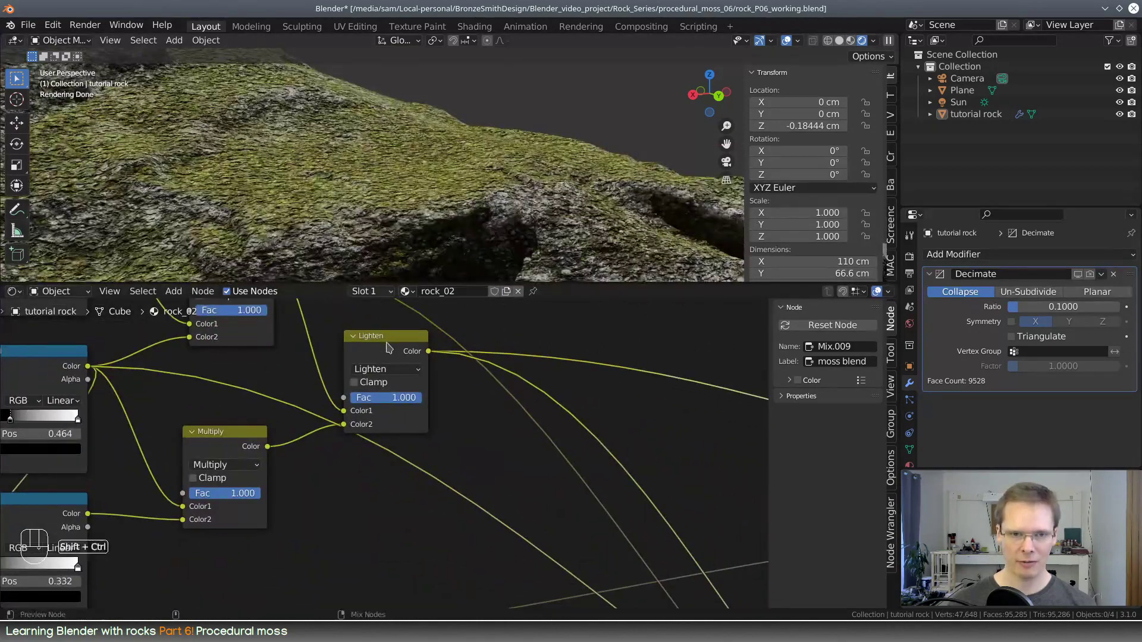
{"action": "left_click", "coordinate": [391, 339], "text": "ctrl+shift"}
{"action": "scroll", "coordinate": [448, 385], "scroll_direction": "down", "scroll_amount": 6}
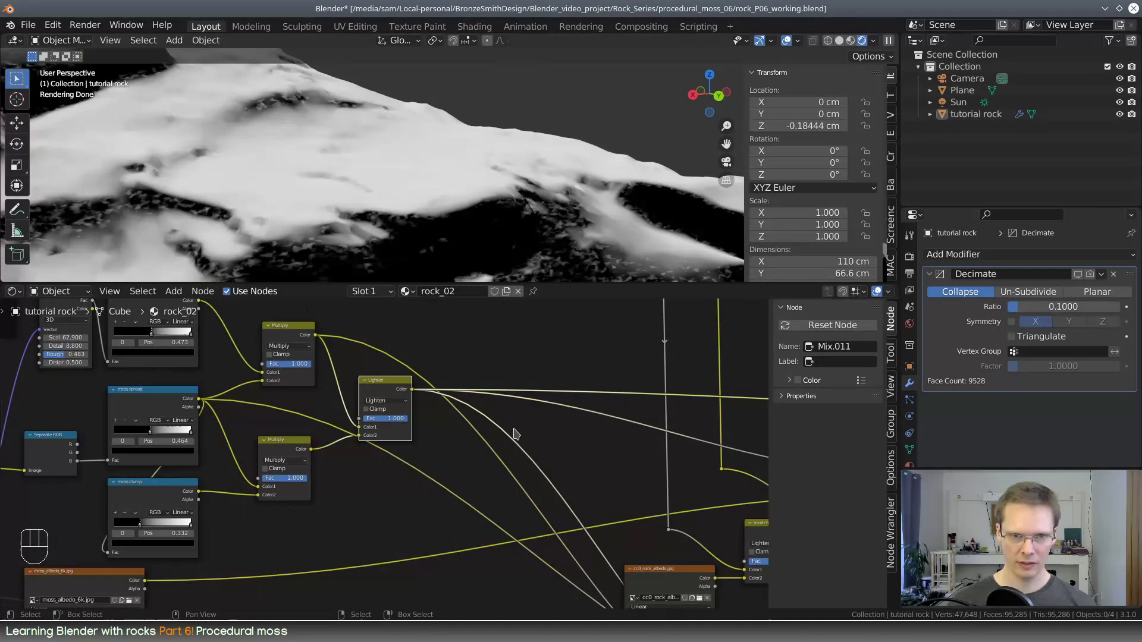
{"action": "middle_click_drag", "start_coordinate": [559, 467], "coordinate": [65, 403]}
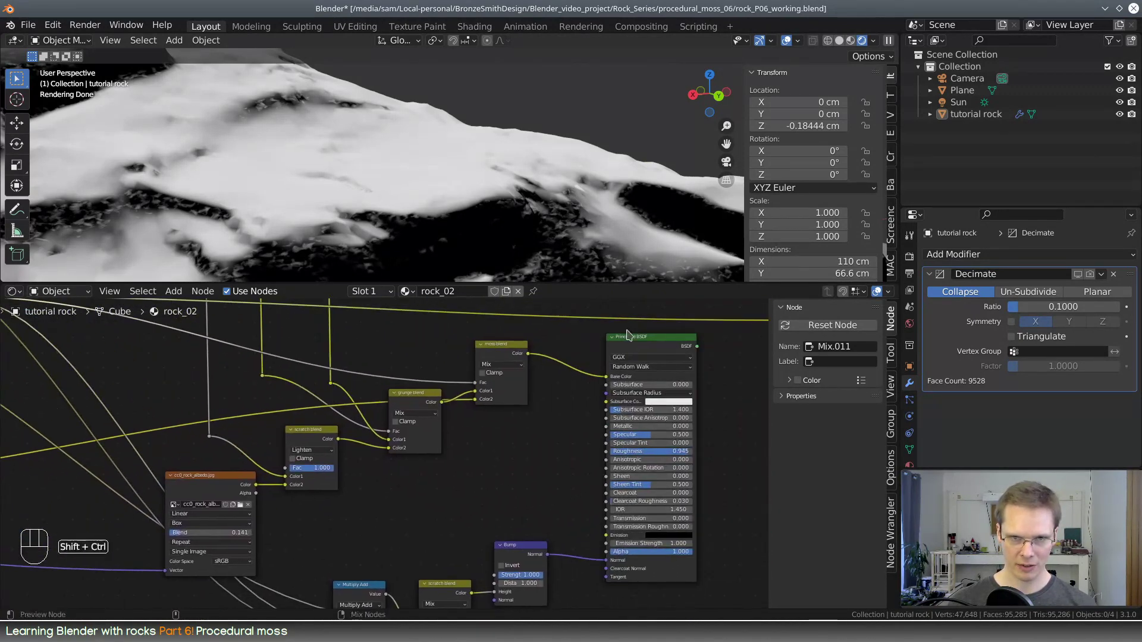
{"action": "left_click", "coordinate": [617, 351], "text": "ctrl+shift"}
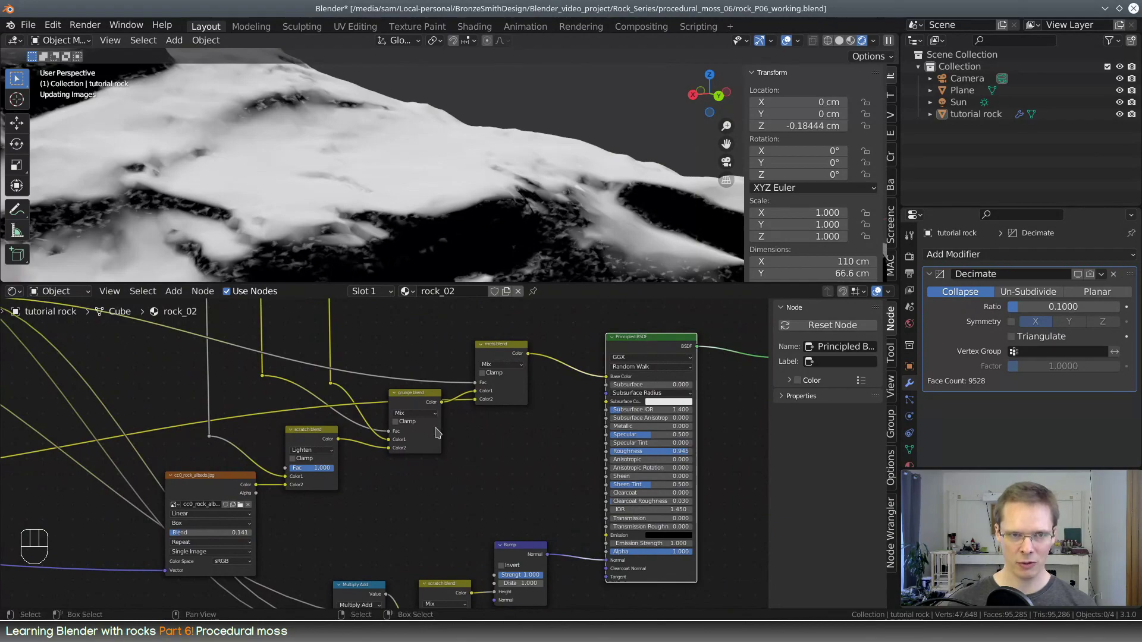
{"action": "middle_click_drag", "start_coordinate": [350, 170], "coordinate": [336, 190]}
{"action": "scroll", "coordinate": [336, 190], "scroll_direction": "up", "scroll_amount": 3}
{"action": "scroll", "coordinate": [357, 192], "scroll_direction": "down", "scroll_amount": 4}
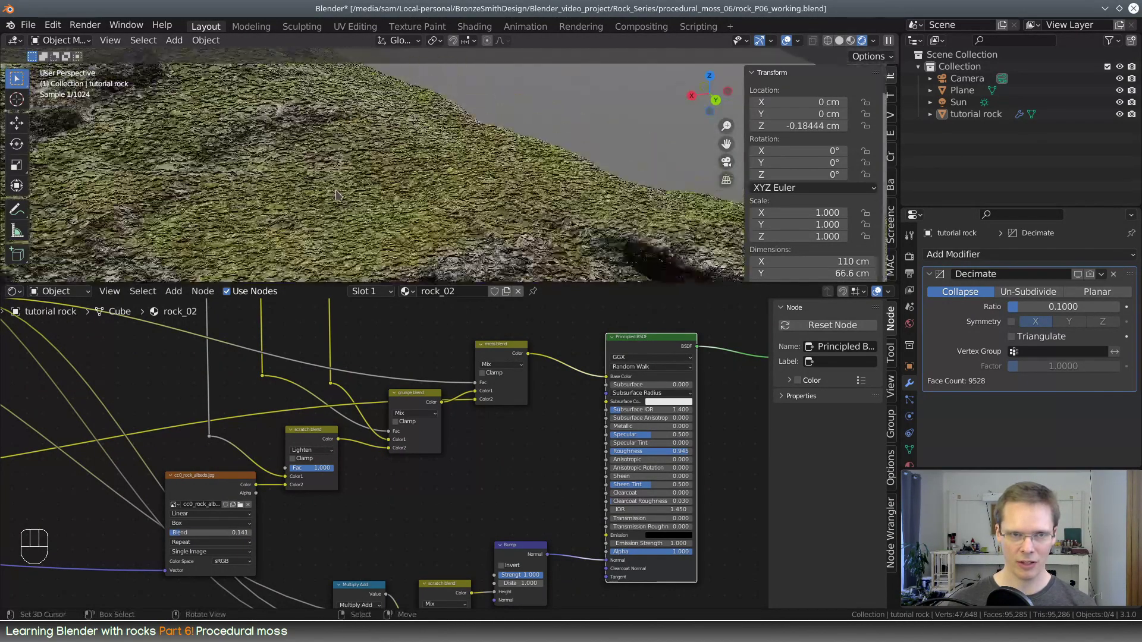
{"action": "middle_click_drag", "start_coordinate": [422, 200], "coordinate": [390, 220], "text": "shift"}
Enable Clamp on the Lighten node while previewing its mask, and return the preview to the Principled BSDF
{"action": "middle_click_drag", "start_coordinate": [119, 345], "coordinate": [606, 456]}
{"action": "middle_click_drag", "start_coordinate": [216, 407], "coordinate": [338, 465]}
{"action": "left_click", "coordinate": [550, 464], "text": "ctrl+shift"}
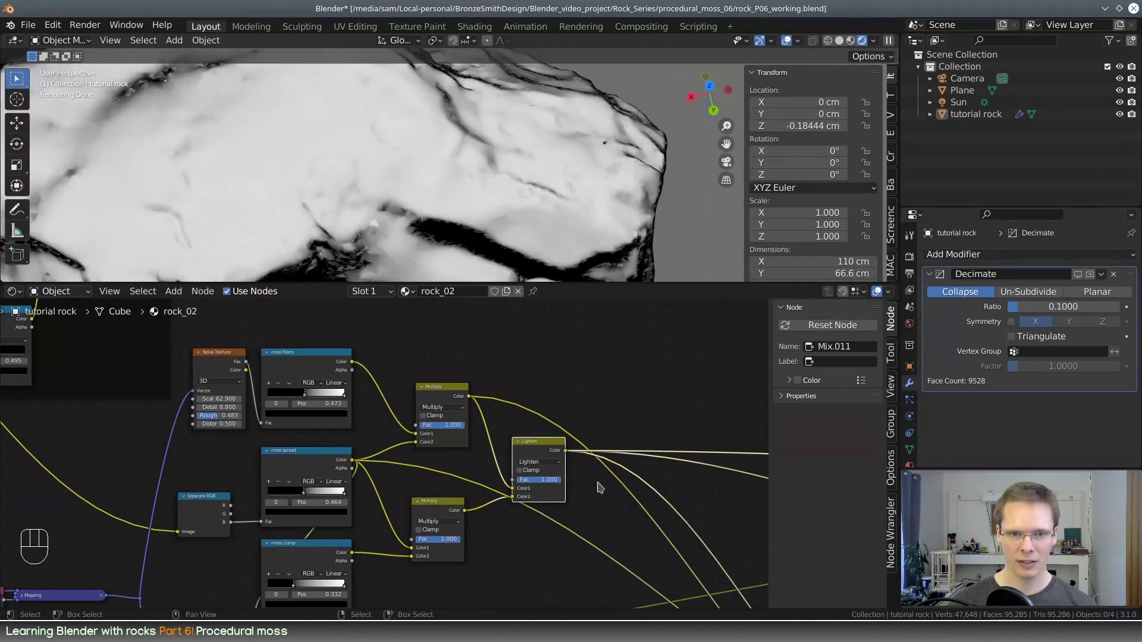
{"action": "left_click", "coordinate": [519, 471]}
{"action": "middle_click_drag", "start_coordinate": [626, 546], "coordinate": [31, 367]}
{"action": "left_click", "coordinate": [656, 317], "text": "ctrl+shift"}
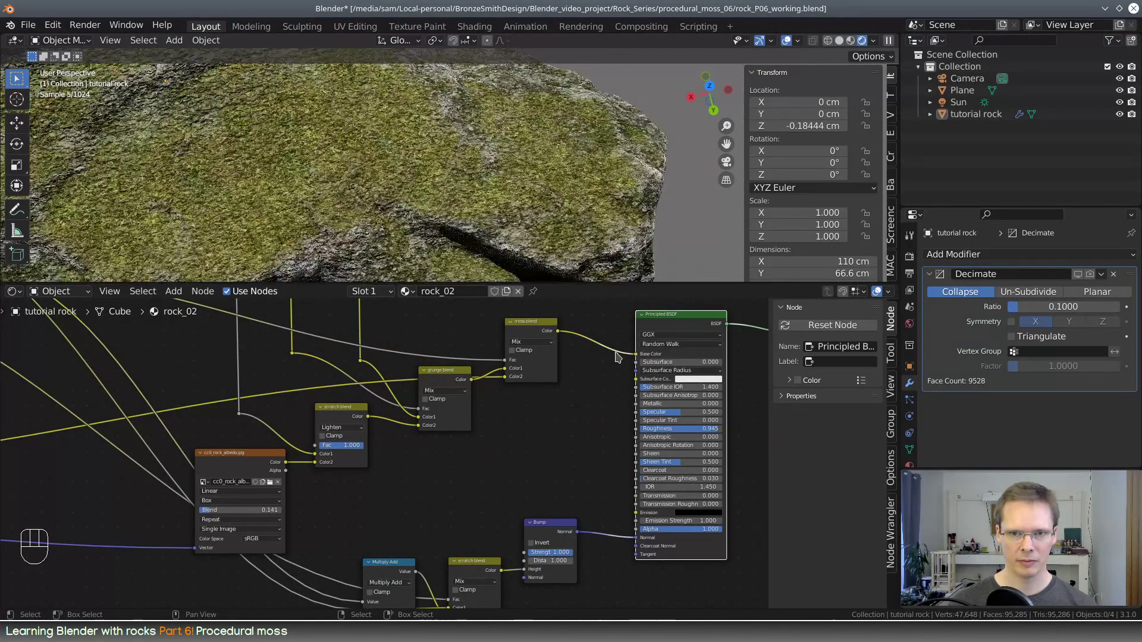
Disconnect the link feeding the Multiplier input of the Multiply Add node in the bump chain
{"action": "middle_click_drag", "start_coordinate": [361, 219], "coordinate": [483, 223]}
{"action": "middle_click_drag", "start_coordinate": [543, 451], "coordinate": [480, 595], "text": "shift"}
{"action": "middle_click_drag", "start_coordinate": [437, 506], "coordinate": [327, 480], "text": "shift"}
{"action": "scroll", "coordinate": [406, 524], "scroll_direction": "up", "scroll_amount": 3}
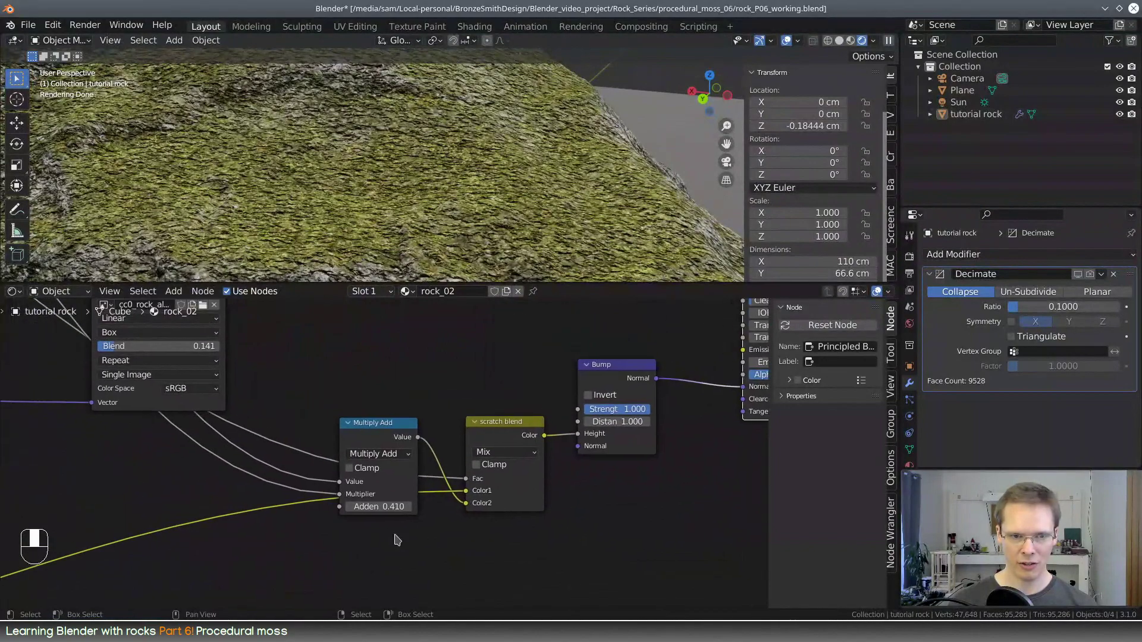
{"action": "left_click_drag", "start_coordinate": [334, 504], "coordinate": [184, 487]}
{"action": "scroll", "coordinate": [382, 218], "scroll_direction": "down", "scroll_amount": 5}
Try a Multiplier of 1.330 on the Multiply Add node and check the moss bump on the rock
{"action": "middle_click_drag", "start_coordinate": [418, 216], "coordinate": [441, 195]}
{"action": "scroll", "coordinate": [440, 196], "scroll_direction": "up", "scroll_amount": 2}
{"action": "left_click_drag", "start_coordinate": [379, 502], "coordinate": [396, 501], "text": "shift"}
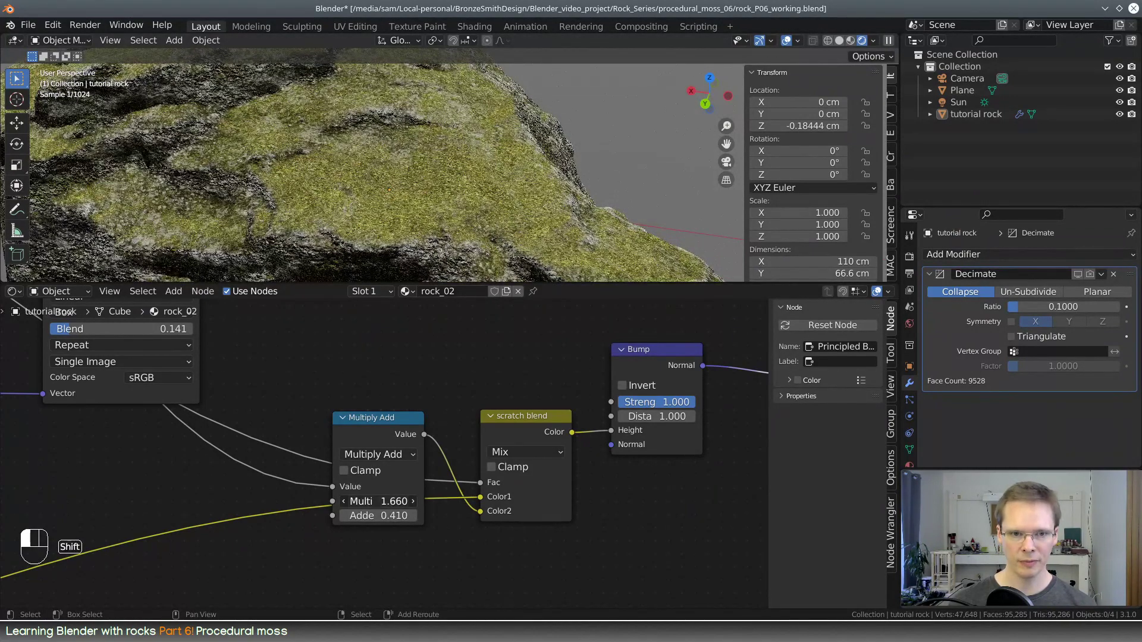
{"action": "left_click_drag", "start_coordinate": [378, 501], "coordinate": [379, 501], "text": "shift"}
{"action": "middle_click_drag", "start_coordinate": [496, 208], "coordinate": [487, 182]}
{"action": "scroll", "coordinate": [450, 180], "scroll_direction": "down", "scroll_amount": 4}
{"action": "scroll", "coordinate": [450, 180], "scroll_direction": "up", "scroll_amount": 6}
{"action": "scroll", "coordinate": [369, 443], "scroll_direction": "down", "scroll_amount": 6}
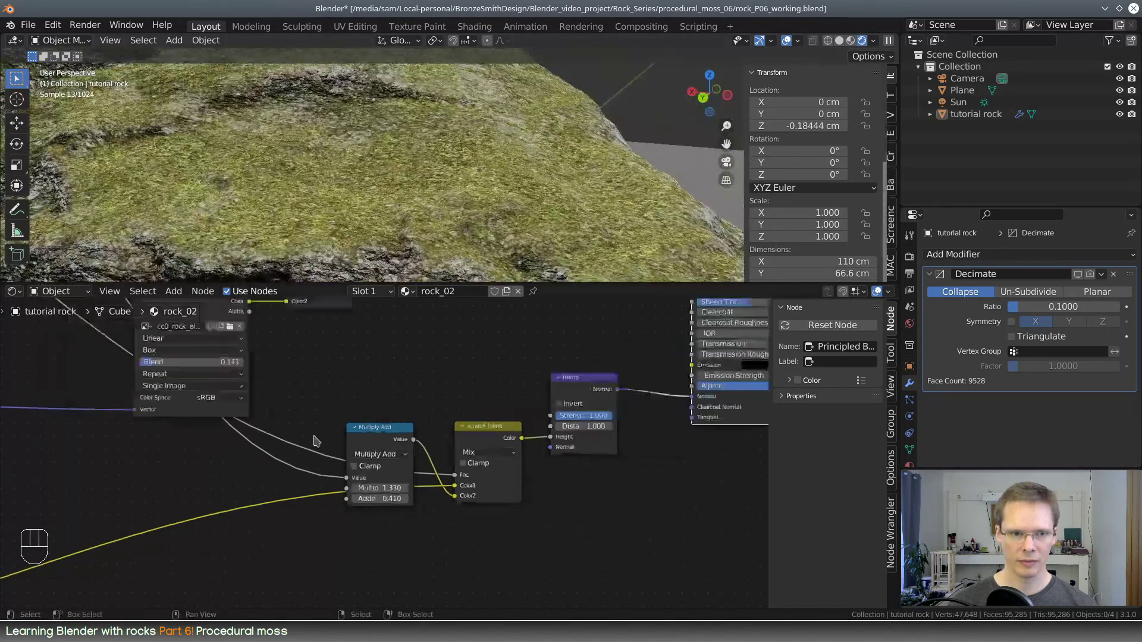
Set the Multiply Add node's Addend to 0.000 and its Multiplier to 0.430
{"action": "middle_click_drag", "start_coordinate": [65, 417], "coordinate": [494, 368]}
{"action": "middle_click_drag", "start_coordinate": [561, 464], "coordinate": [389, 407]}
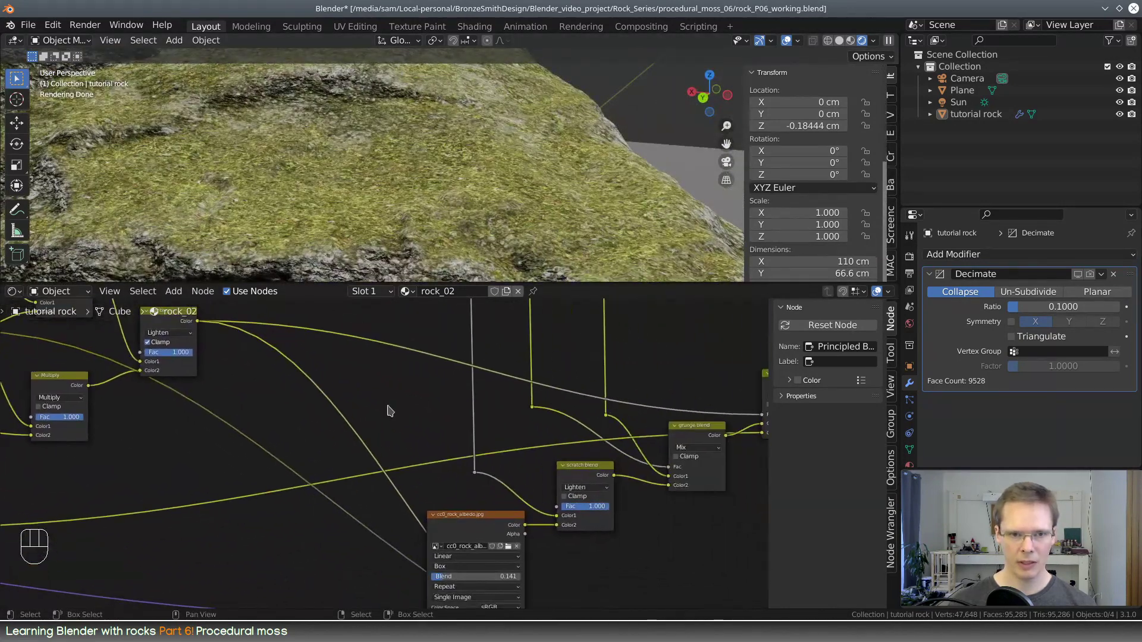
{"action": "scroll", "coordinate": [390, 427], "scroll_direction": "down", "scroll_amount": 6}
{"action": "middle_click_drag", "start_coordinate": [473, 470], "coordinate": [457, 448]}
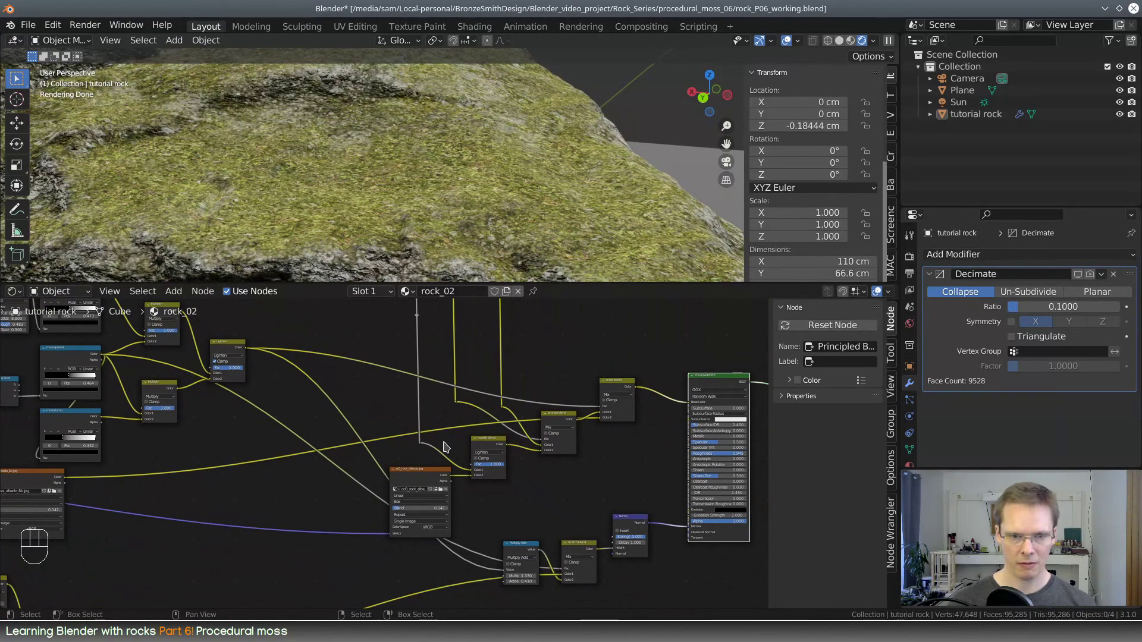
{"action": "scroll", "coordinate": [408, 548], "scroll_direction": "up", "scroll_amount": 5}
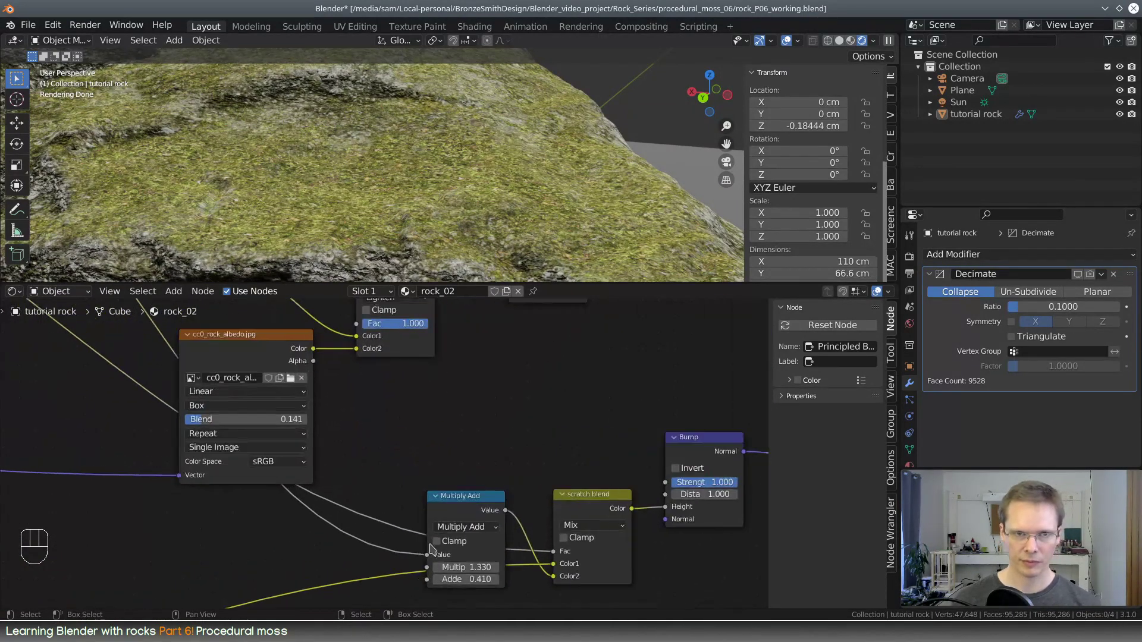
{"action": "middle_click_drag", "start_coordinate": [487, 565], "coordinate": [418, 507]}
{"action": "left_click_drag", "start_coordinate": [400, 513], "coordinate": [369, 513], "text": "shift"}
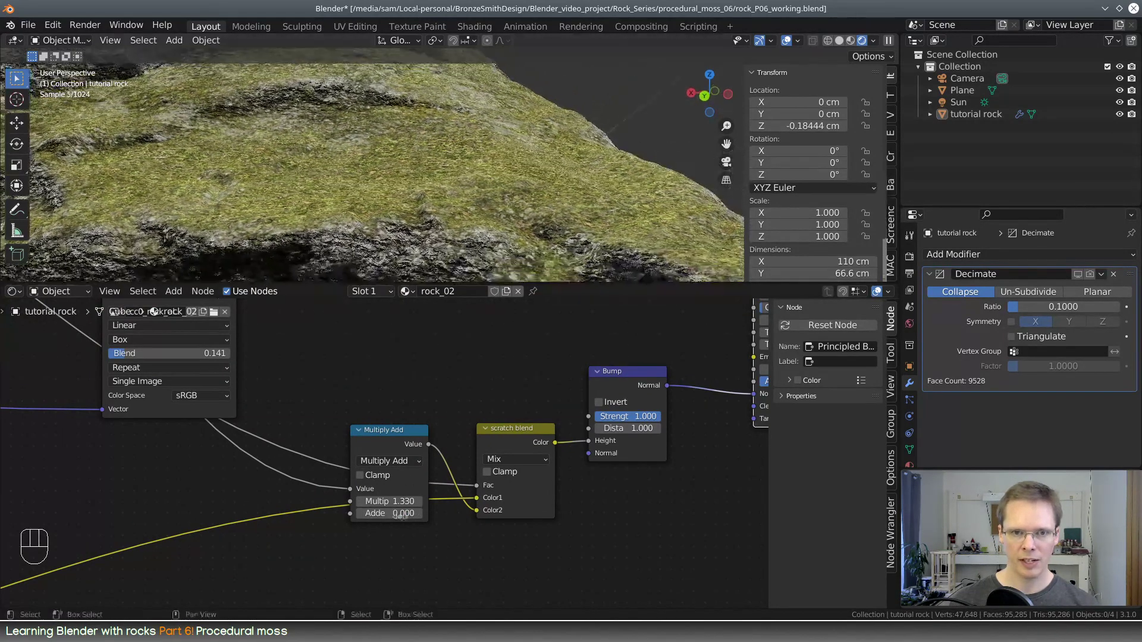
{"action": "left_click_drag", "start_coordinate": [392, 502], "coordinate": [375, 502], "text": "shift"}
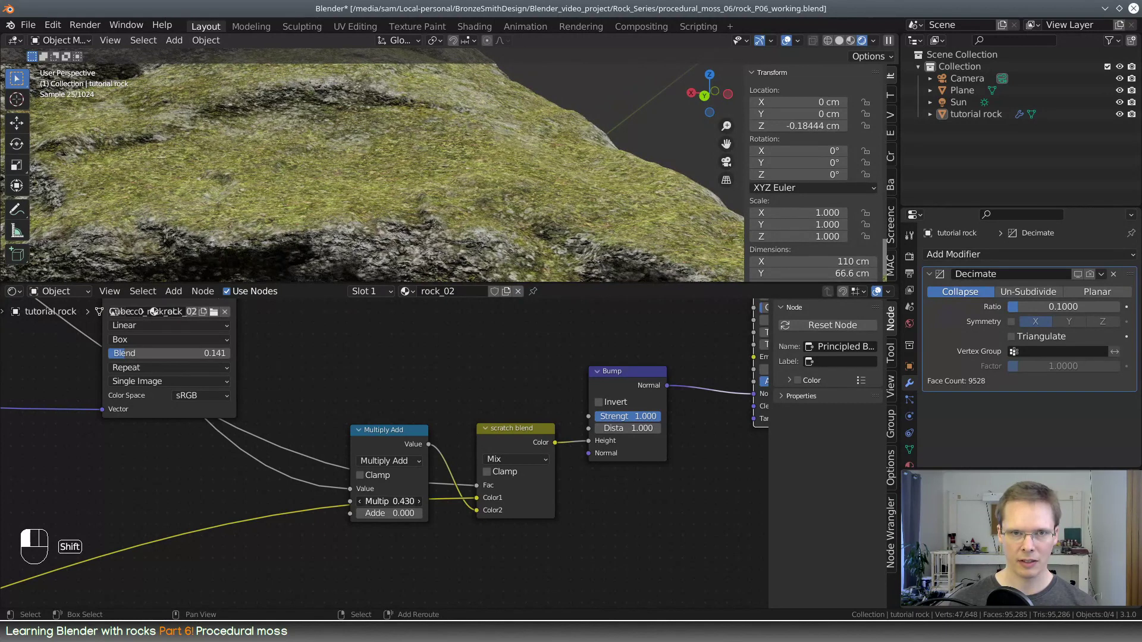
{"action": "scroll", "coordinate": [584, 357], "scroll_direction": "down", "scroll_amount": 4}
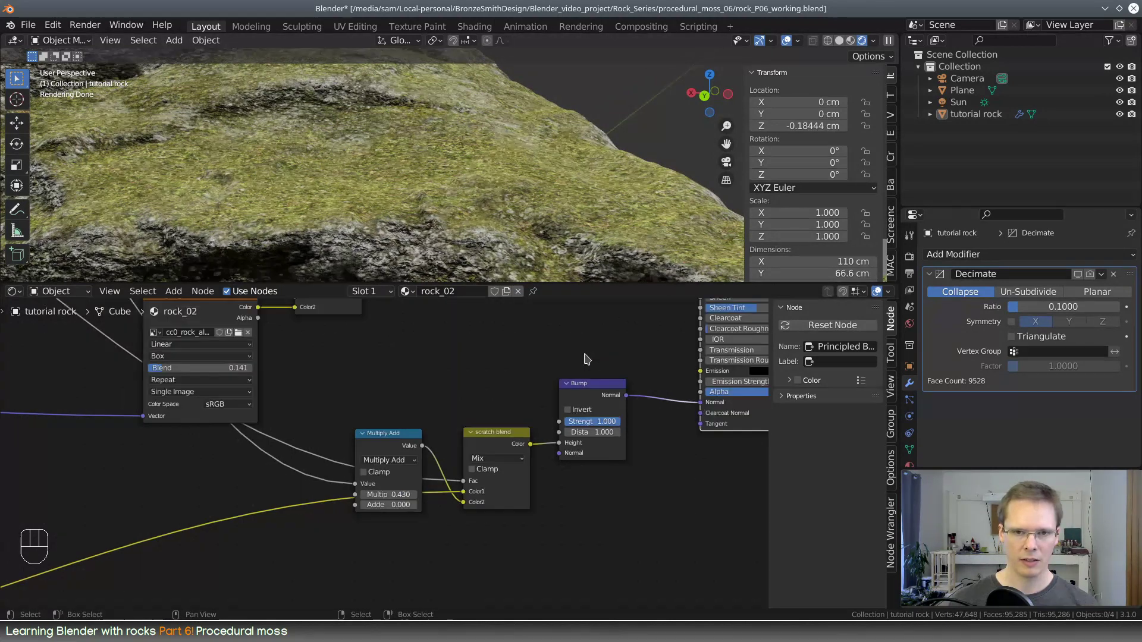
Temporarily unplug the moss blend from the Principled BSDF's Base Color to inspect the uncolored bump, and reconnect it
{"action": "middle_click_drag", "start_coordinate": [558, 382], "coordinate": [443, 545]}
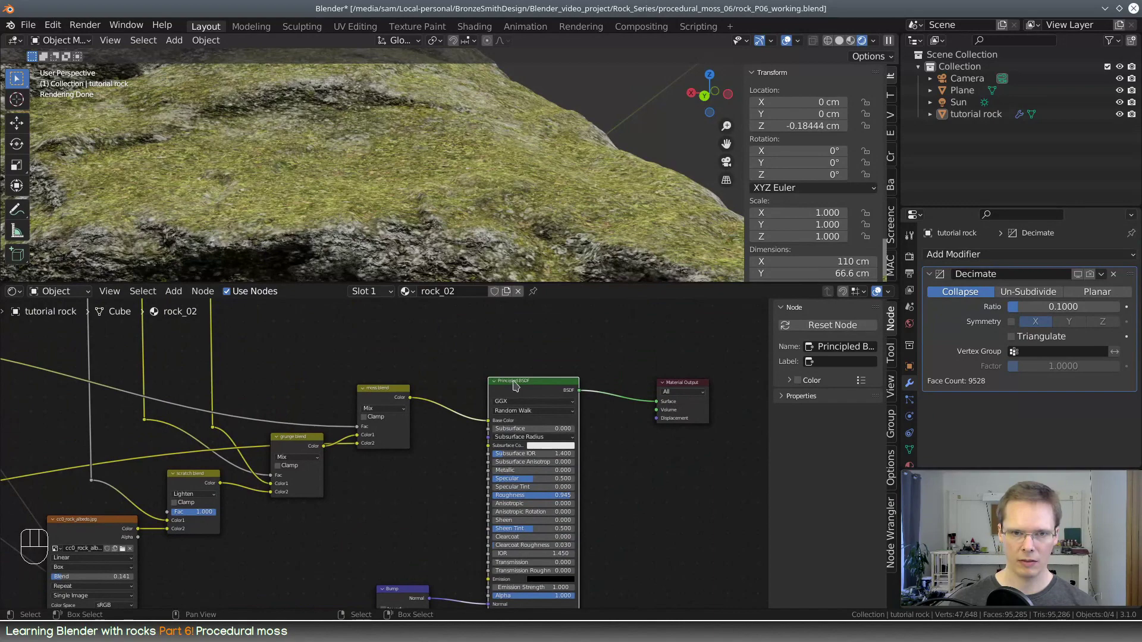
{"action": "left_click_drag", "start_coordinate": [488, 420], "coordinate": [464, 437]}
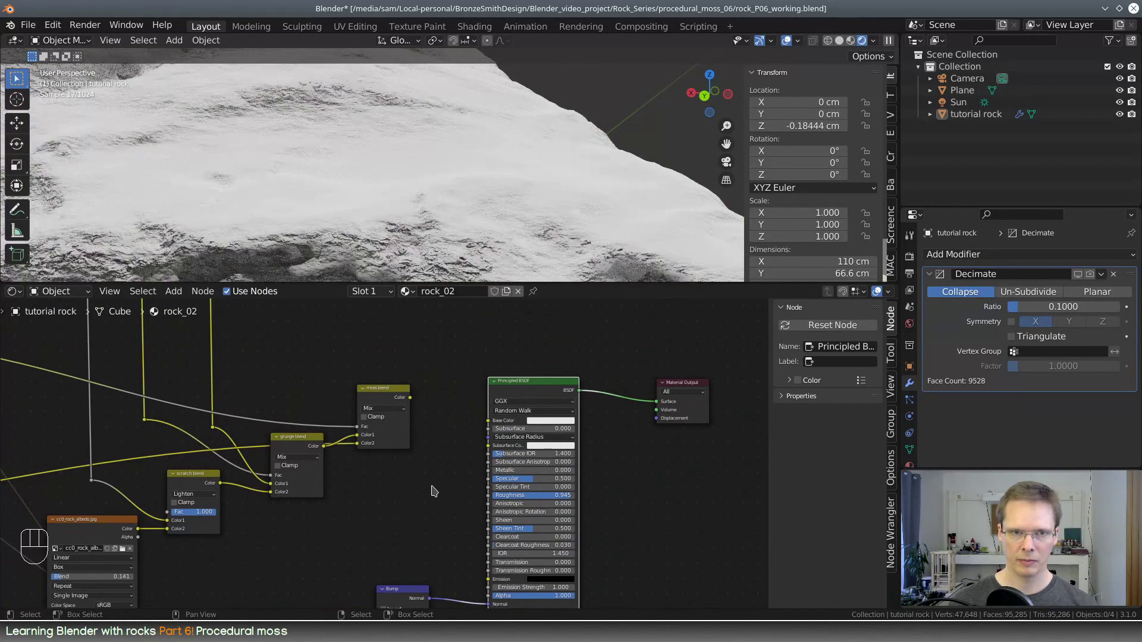
{"action": "middle_click_drag", "start_coordinate": [447, 208], "coordinate": [425, 181]}
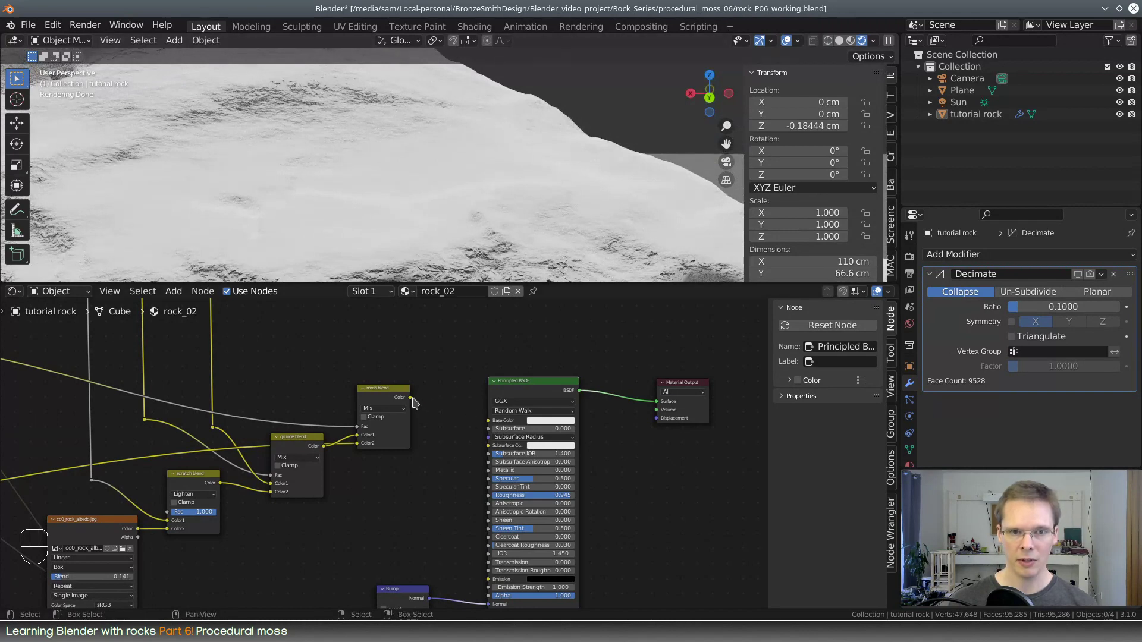
{"action": "left_click_drag", "start_coordinate": [410, 397], "coordinate": [433, 394]}
{"action": "left_click_drag", "start_coordinate": [490, 422], "coordinate": [489, 421]}
Preview the Lighten node's mask and move the moss clump color ramp's black stop to position 0.550
{"action": "middle_click_drag", "start_coordinate": [489, 420], "coordinate": [593, 548]}
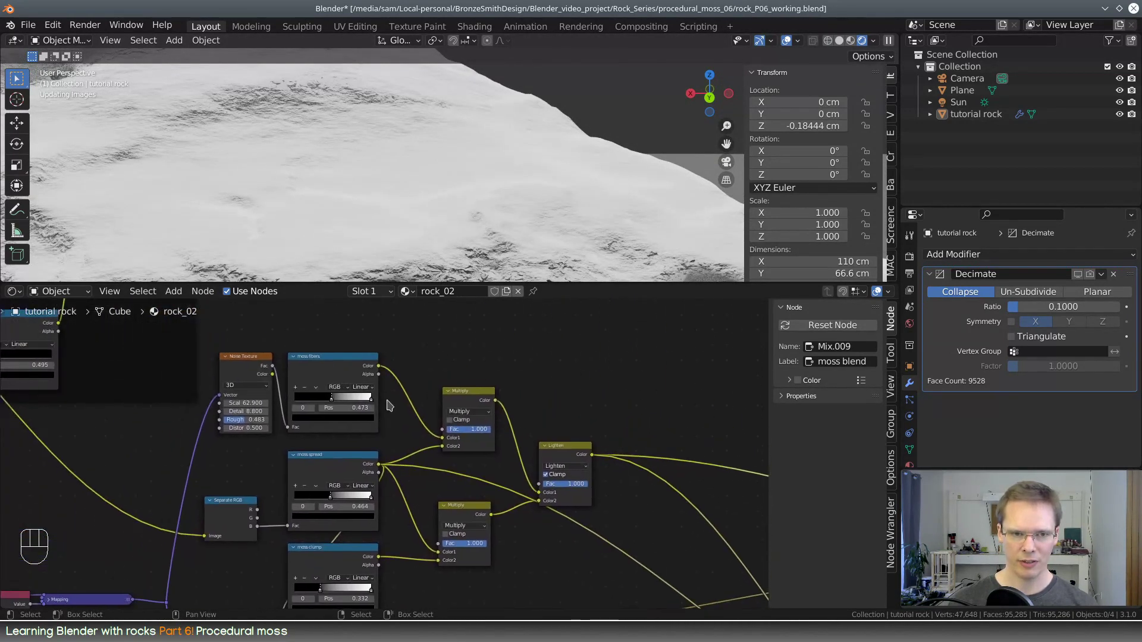
{"action": "left_click", "coordinate": [576, 449], "text": "ctrl+shift"}
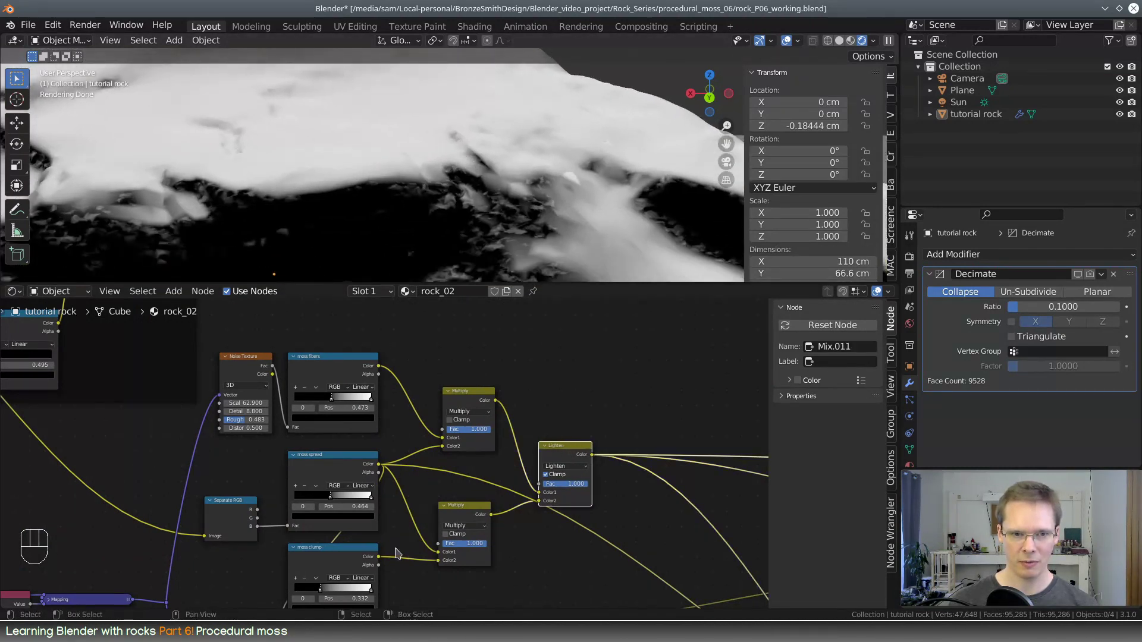
{"action": "mouse_move", "coordinate": [320, 589]}
{"action": "left_mouse_down"}
{"action": "mouse_move", "coordinate": [360, 595]}
{"action": "mouse_move", "coordinate": [337, 591]}
{"action": "left_mouse_up"}
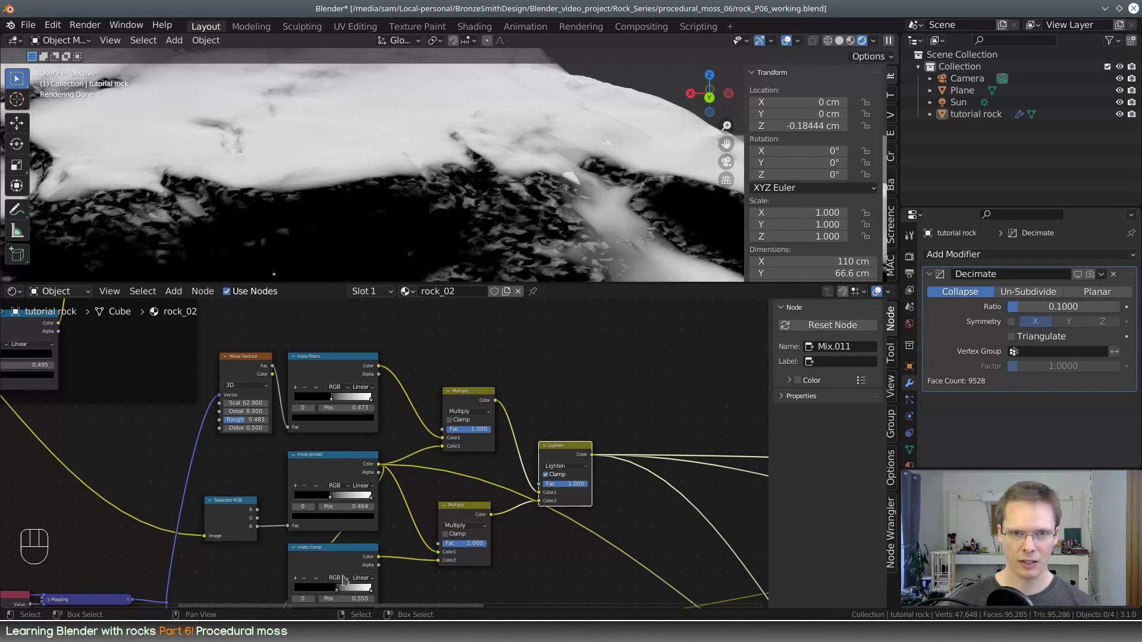
Restore the Principled BSDF shading and disconnect the moss blend from its Base Color to show the bump without color
{"action": "middle_click_drag", "start_coordinate": [615, 536], "coordinate": [347, 407]}
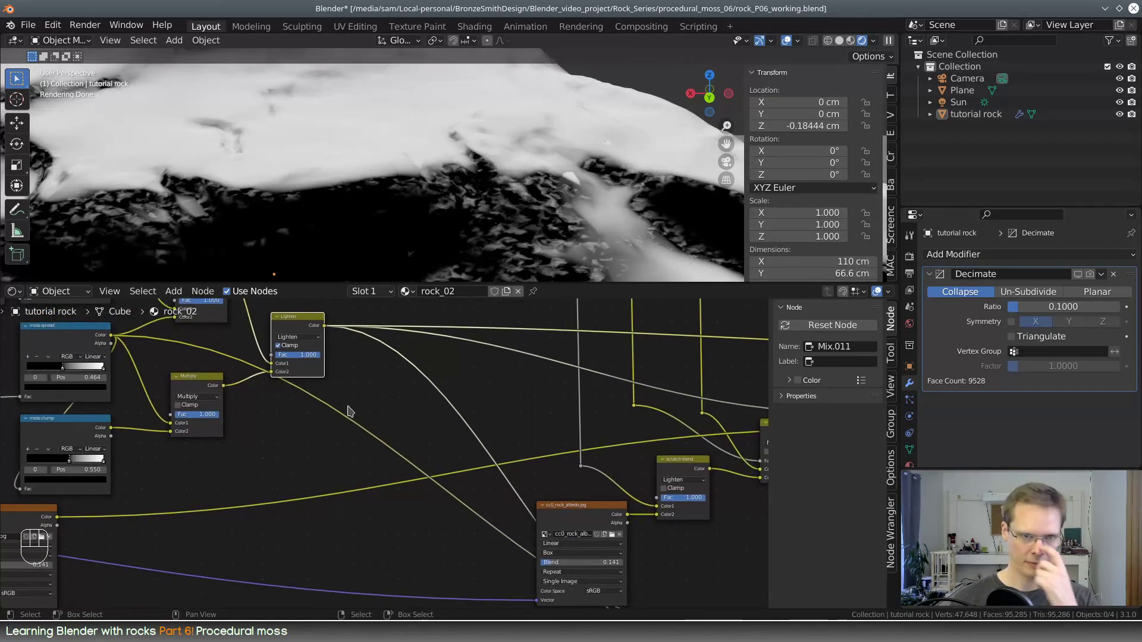
{"action": "middle_click_drag", "start_coordinate": [601, 494], "coordinate": [171, 364]}
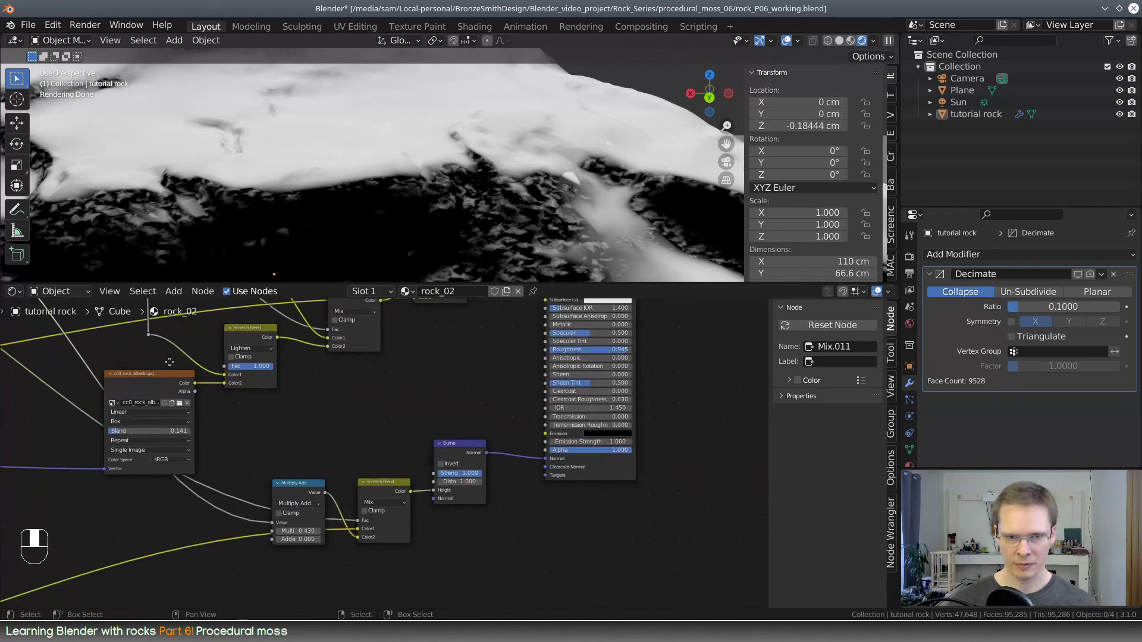
{"action": "middle_click_drag", "start_coordinate": [476, 423], "coordinate": [440, 535]}
{"action": "left_click", "coordinate": [564, 348], "text": "ctrl+shift"}
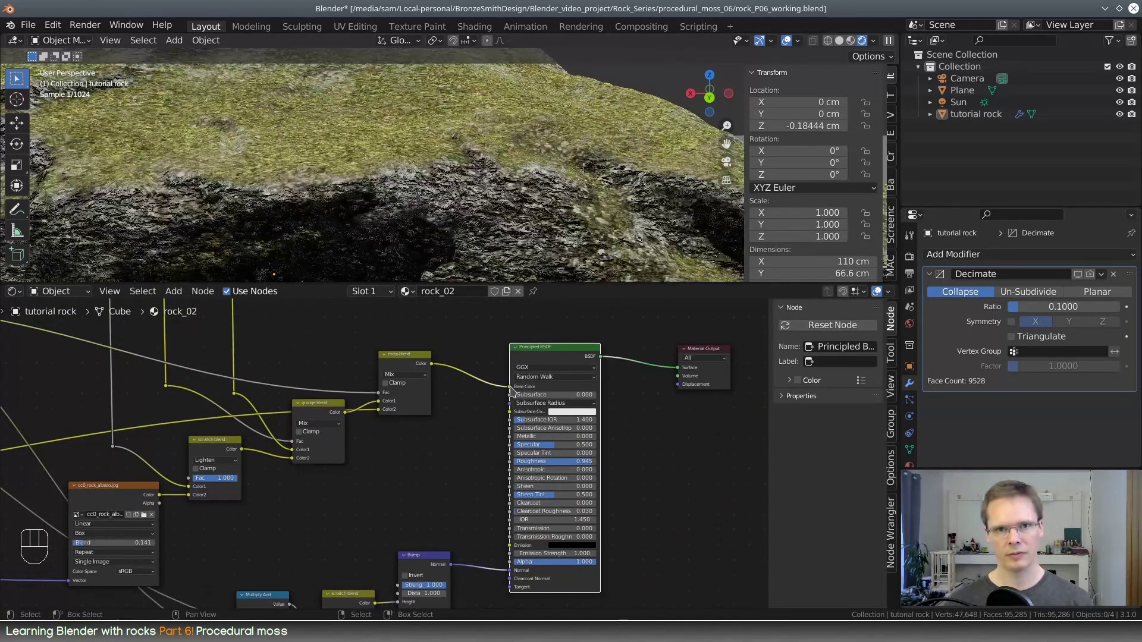
{"action": "left_click_drag", "start_coordinate": [507, 389], "coordinate": [484, 442]}
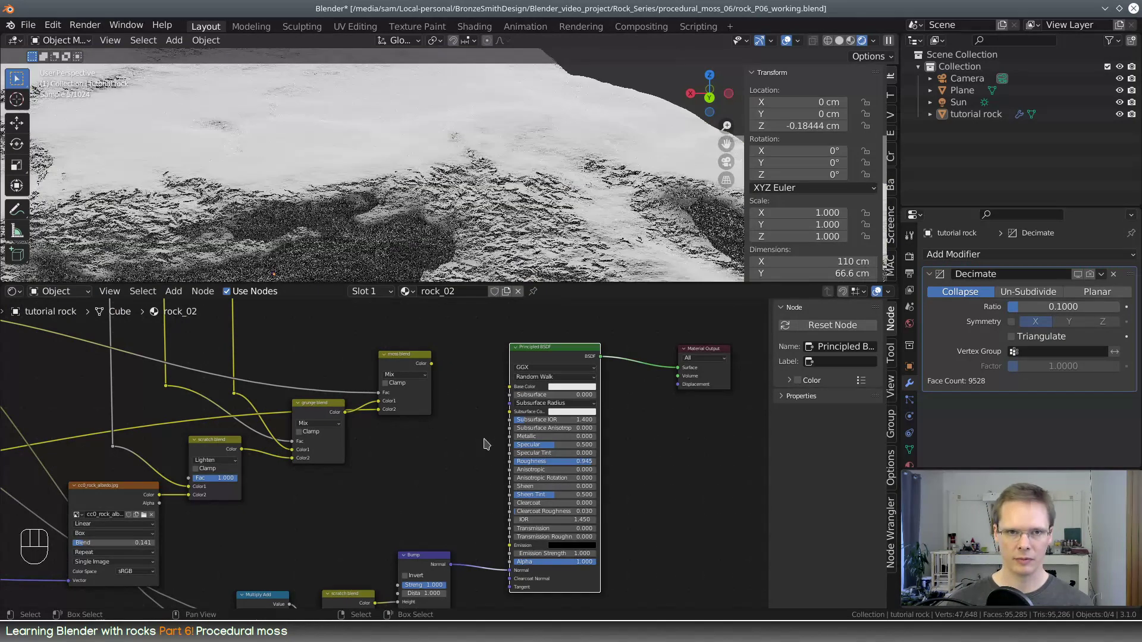
{"action": "middle_click_drag", "start_coordinate": [552, 222], "coordinate": [234, 274]}
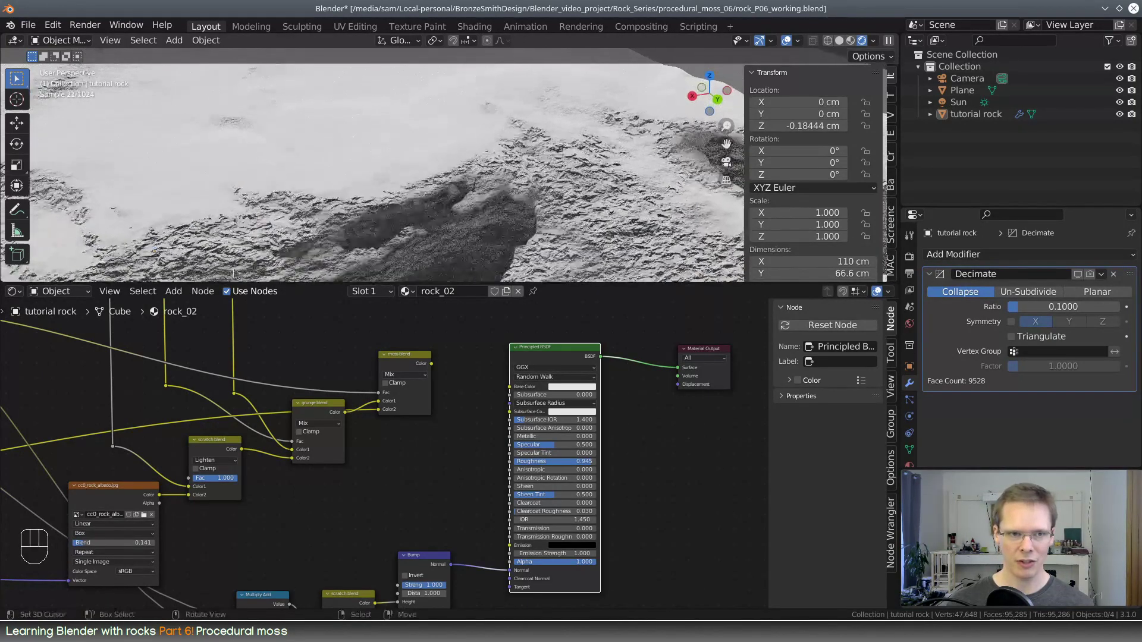
Set the moss fibers' Noise Texture Scale to 36.600 and Roughness to 0.617
{"action": "middle_click_drag", "start_coordinate": [153, 385], "coordinate": [579, 533]}
{"action": "middle_click_drag", "start_coordinate": [359, 424], "coordinate": [624, 317]}
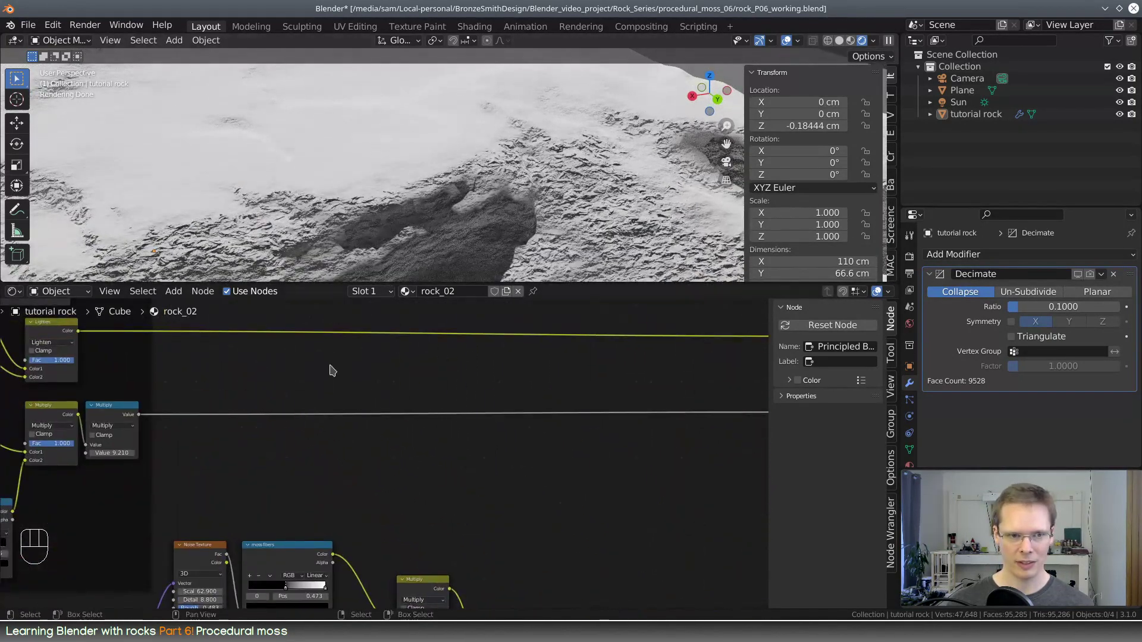
{"action": "middle_click_drag", "start_coordinate": [333, 368], "coordinate": [443, 470]}
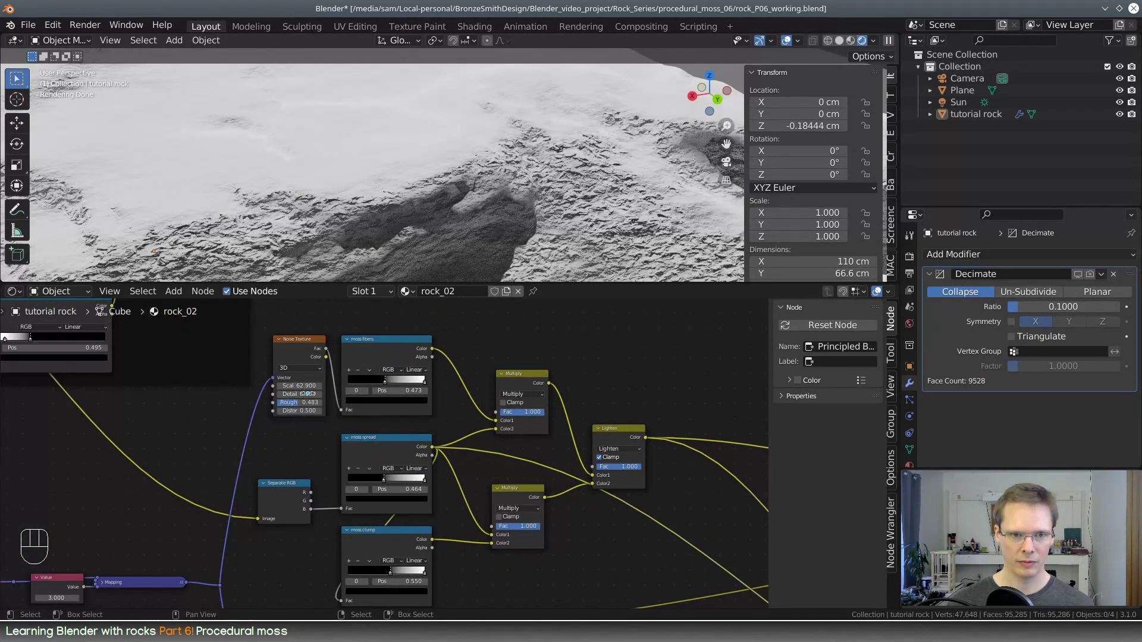
{"action": "mouse_move", "coordinate": [305, 387]}
{"action": "left_mouse_down"}
{"action": "mouse_move", "coordinate": [270, 387]}
{"action": "mouse_move", "coordinate": [304, 394]}
{"action": "left_mouse_up"}
{"action": "left_click_drag", "start_coordinate": [299, 402], "coordinate": [305, 403]}
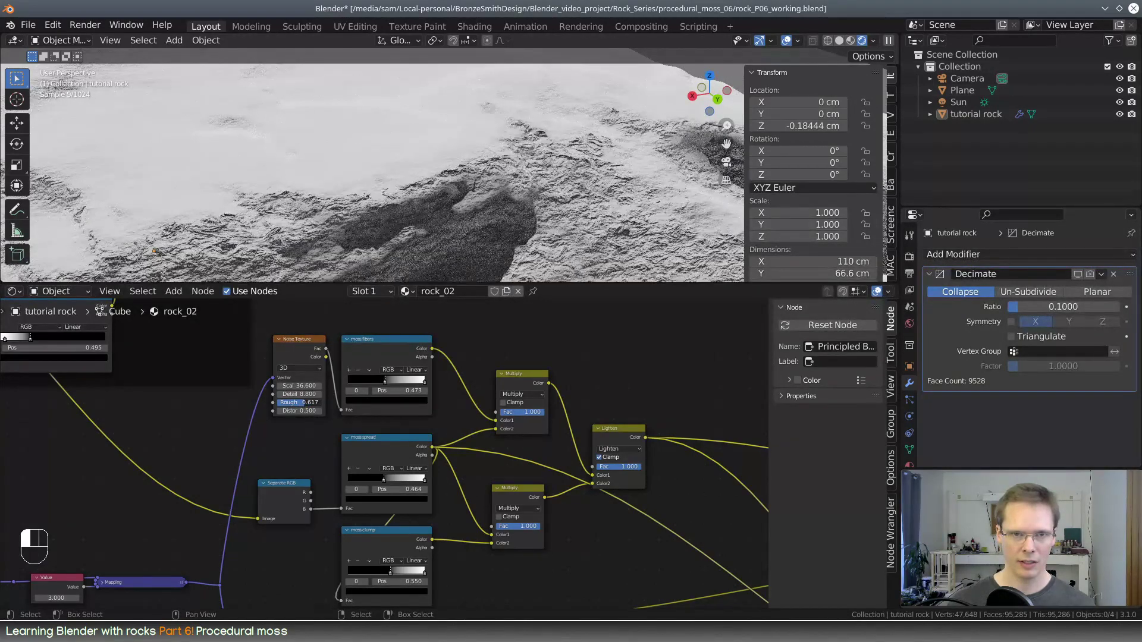
{"action": "mouse_move", "coordinate": [634, 164]}
{"action": "middle_mouse_down"}
{"action": "mouse_move", "coordinate": [613, 180]}
{"action": "mouse_move", "coordinate": [622, 165]}
{"action": "middle_mouse_up"}
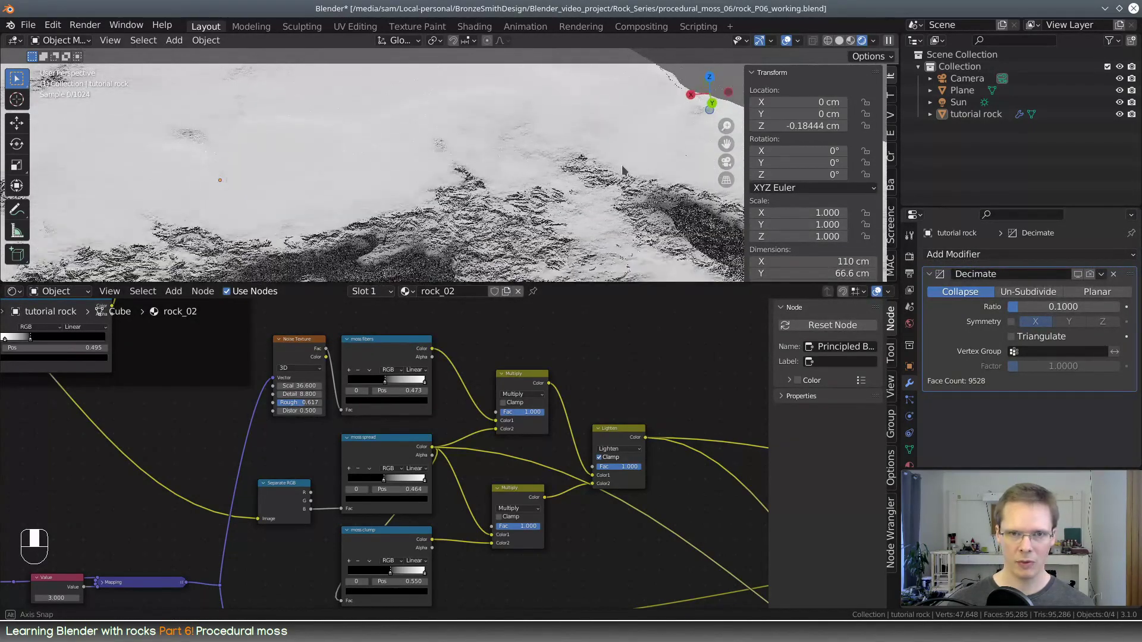
Connect the moss fibers Multiply node's output to the Value input of the Multiply Add node feeding the bump height blend
{"action": "scroll", "coordinate": [607, 395], "scroll_direction": "down", "scroll_amount": 2}
{"action": "middle_click_drag", "start_coordinate": [609, 413], "coordinate": [544, 397]}
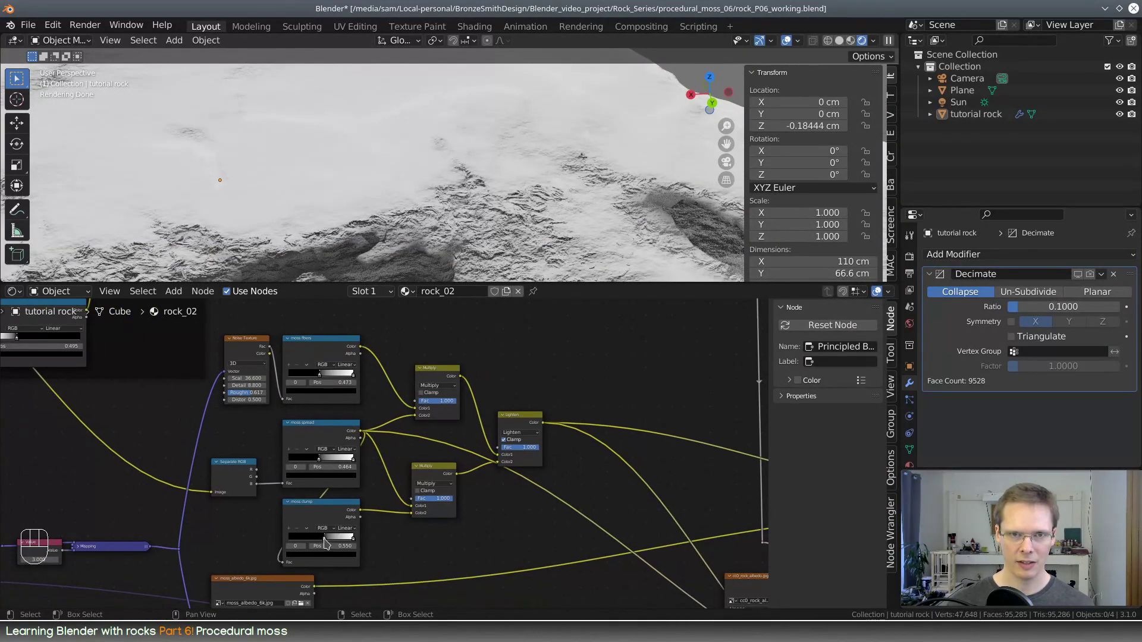
{"action": "middle_click_drag", "start_coordinate": [332, 540], "coordinate": [459, 522]}
{"action": "left_click_drag", "start_coordinate": [384, 352], "coordinate": [644, 531]}
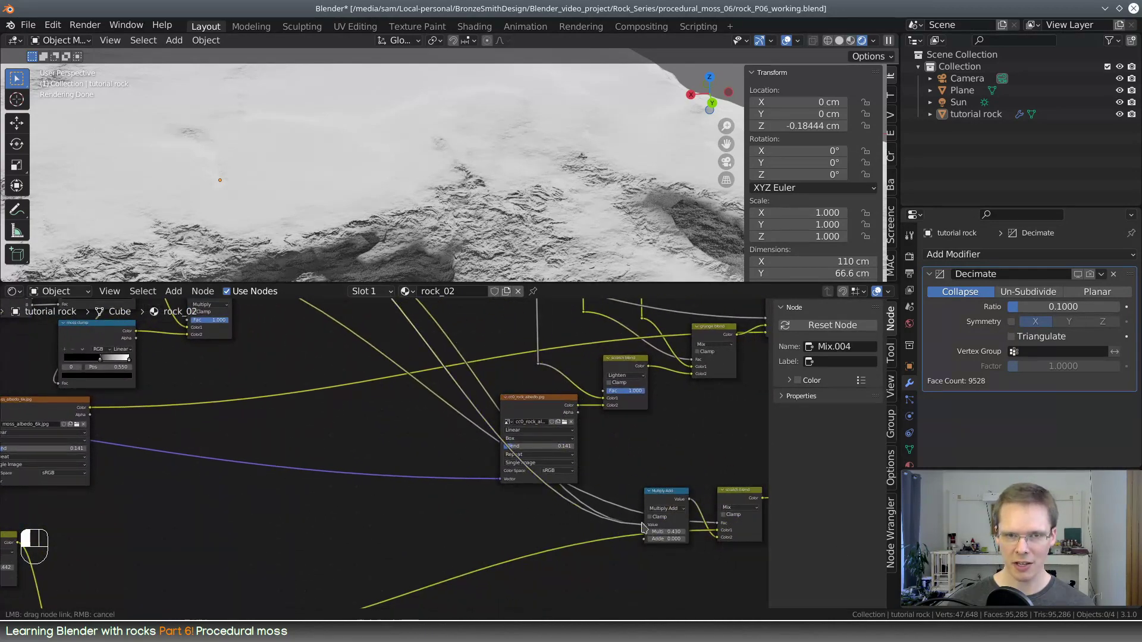
Inspect the rock's uncolored bump and reconnect the moss blend to the Principled BSDF's Base Color
{"action": "middle_click_drag", "start_coordinate": [276, 130], "coordinate": [405, 169]}
{"action": "scroll", "coordinate": [303, 345], "scroll_direction": "down", "scroll_amount": 1}
{"action": "middle_click_drag", "start_coordinate": [285, 358], "coordinate": [216, 351]}
{"action": "scroll", "coordinate": [356, 148], "scroll_direction": "down", "scroll_amount": 4}
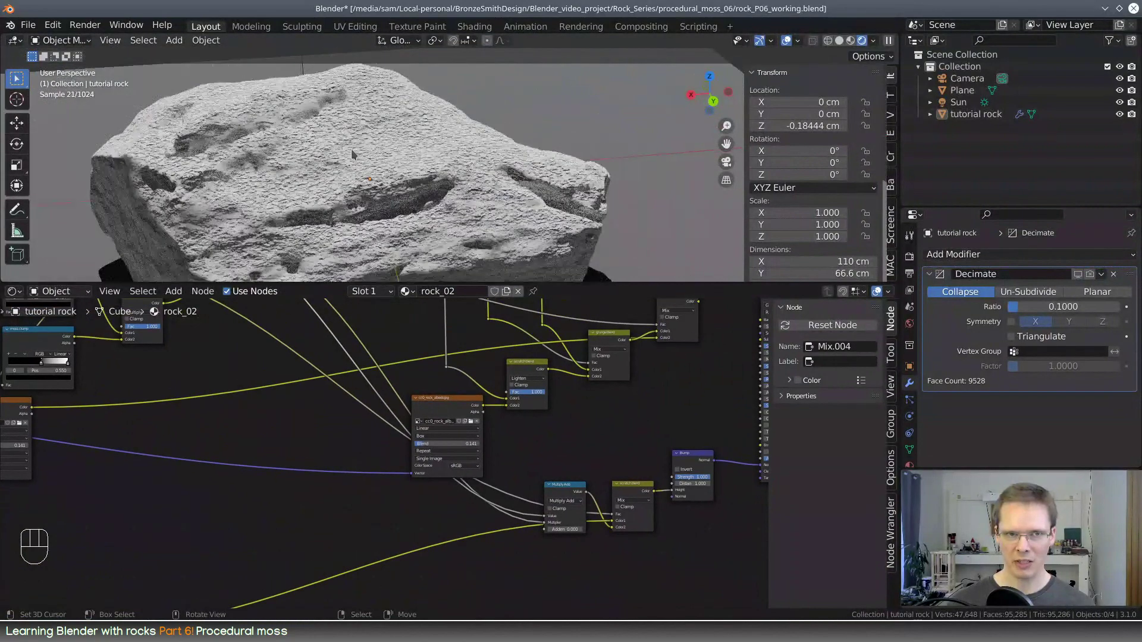
{"action": "scroll", "coordinate": [353, 146], "scroll_direction": "up", "scroll_amount": 4}
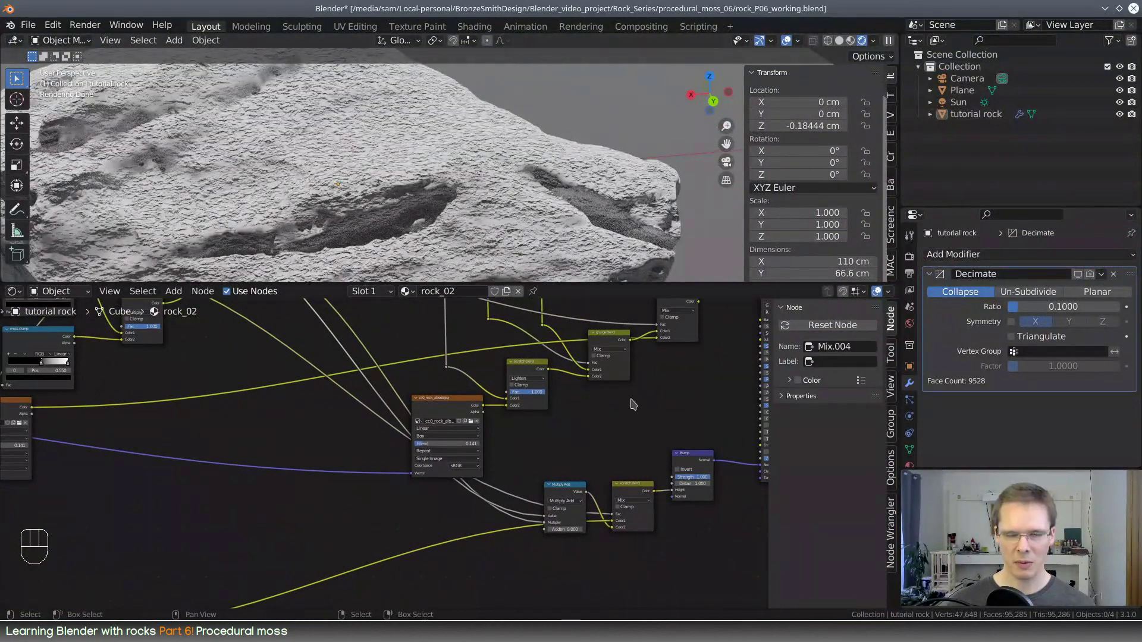
{"action": "middle_click_drag", "start_coordinate": [634, 409], "coordinate": [379, 576]}
{"action": "left_click_drag", "start_coordinate": [443, 469], "coordinate": [505, 487]}
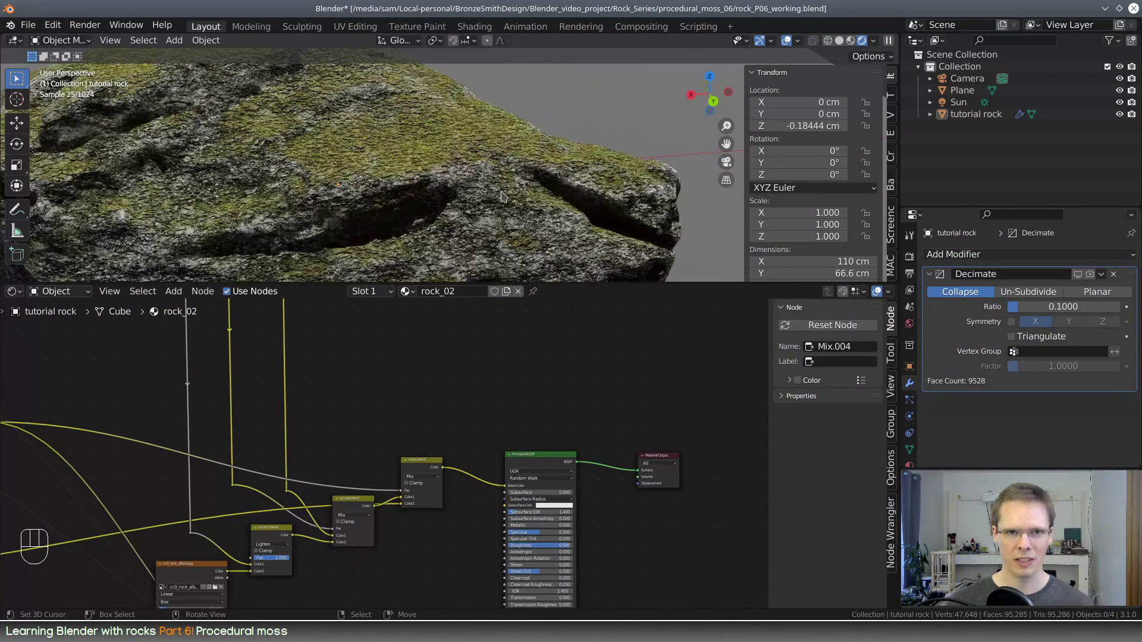
Disconnect the link from the Multiply Add node's Multiplier input, leaving only its Value input linked
{"action": "middle_click_drag", "start_coordinate": [481, 175], "coordinate": [619, 171]}
{"action": "scroll", "coordinate": [424, 199], "scroll_direction": "up", "scroll_amount": 4}
{"action": "middle_click_drag", "start_coordinate": [513, 410], "coordinate": [662, 270]}
{"action": "scroll", "coordinate": [531, 454], "scroll_direction": "up", "scroll_amount": 3}
{"action": "middle_click_drag", "start_coordinate": [577, 498], "coordinate": [462, 313]}
{"action": "scroll", "coordinate": [430, 388], "scroll_direction": "up", "scroll_amount": 4}
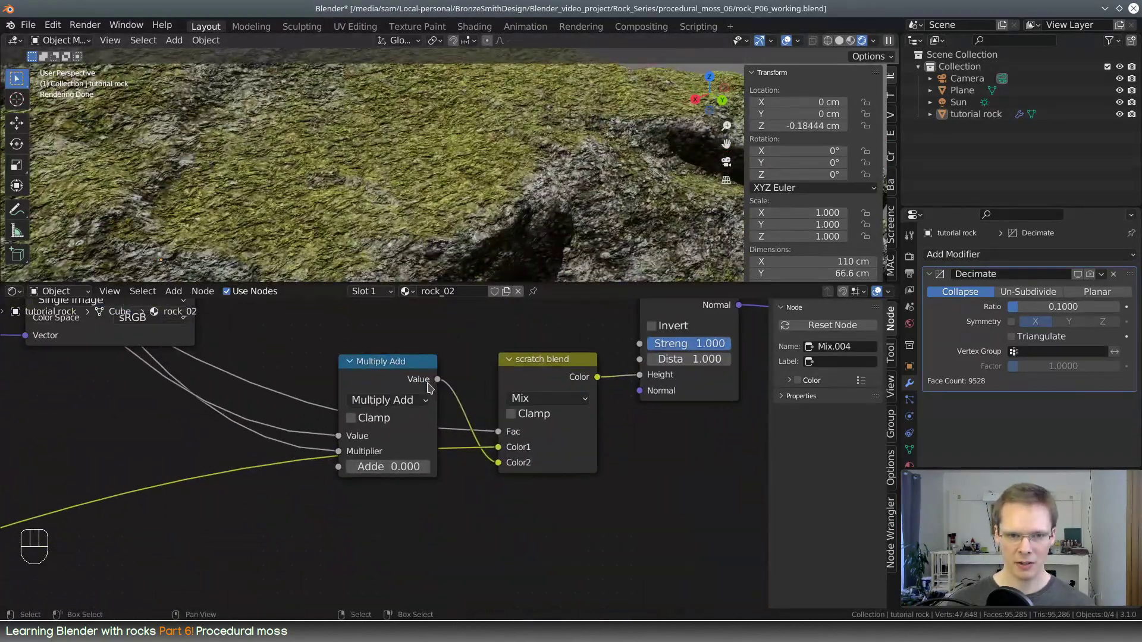
{"action": "left_click_drag", "start_coordinate": [339, 452], "coordinate": [225, 475]}
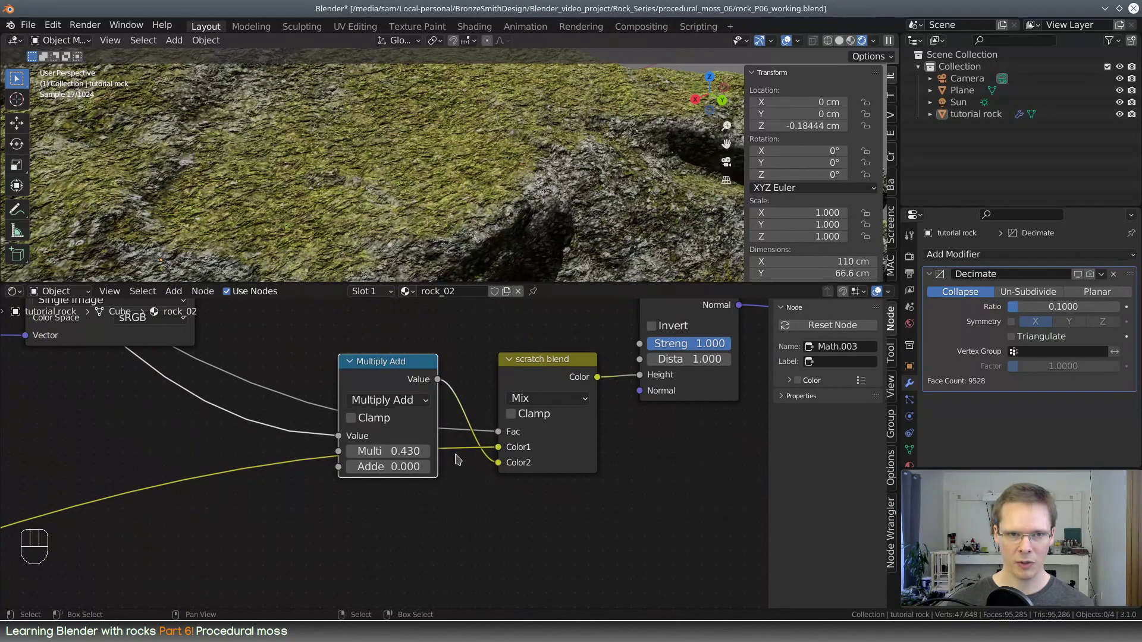
Try small Multiplier values on the Multiply Add node, from 0.01 to 0.005 and finally 0.008
{"action": "left_click_drag", "start_coordinate": [404, 451], "coordinate": [357, 451], "text": "shift"}
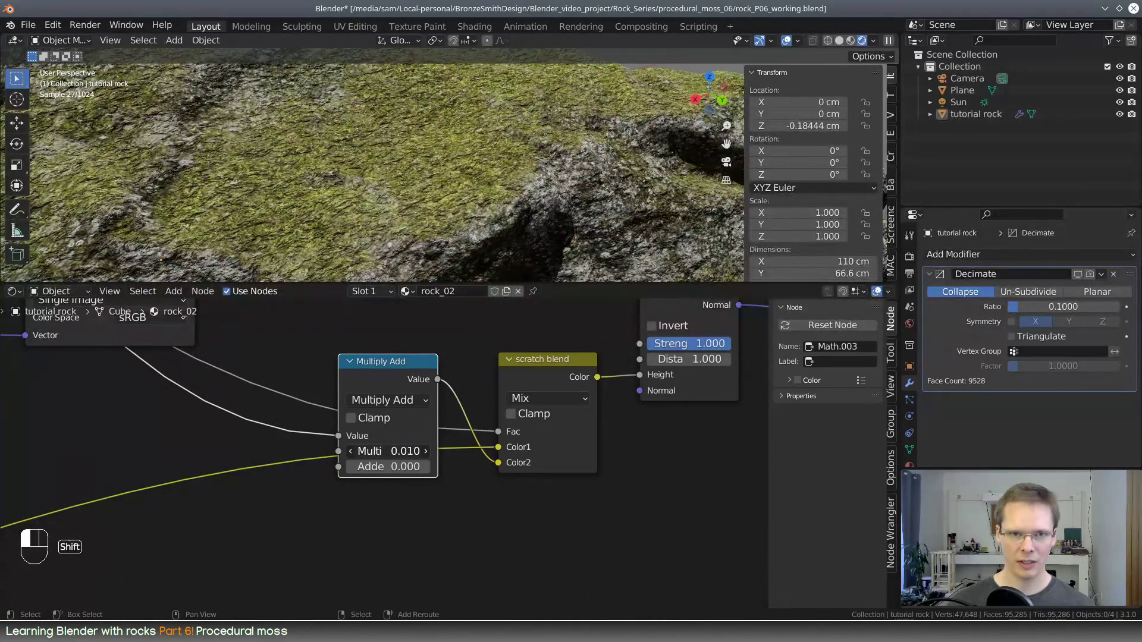
{"action": "left_click", "coordinate": [408, 451]}
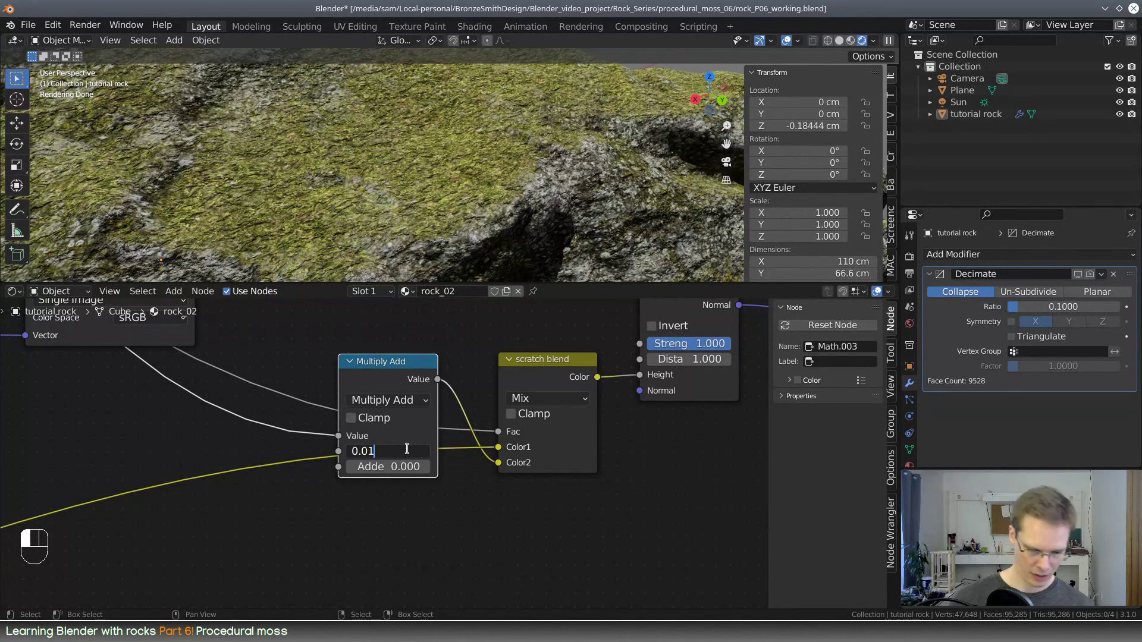
{"action": "key", "text": "Return"}
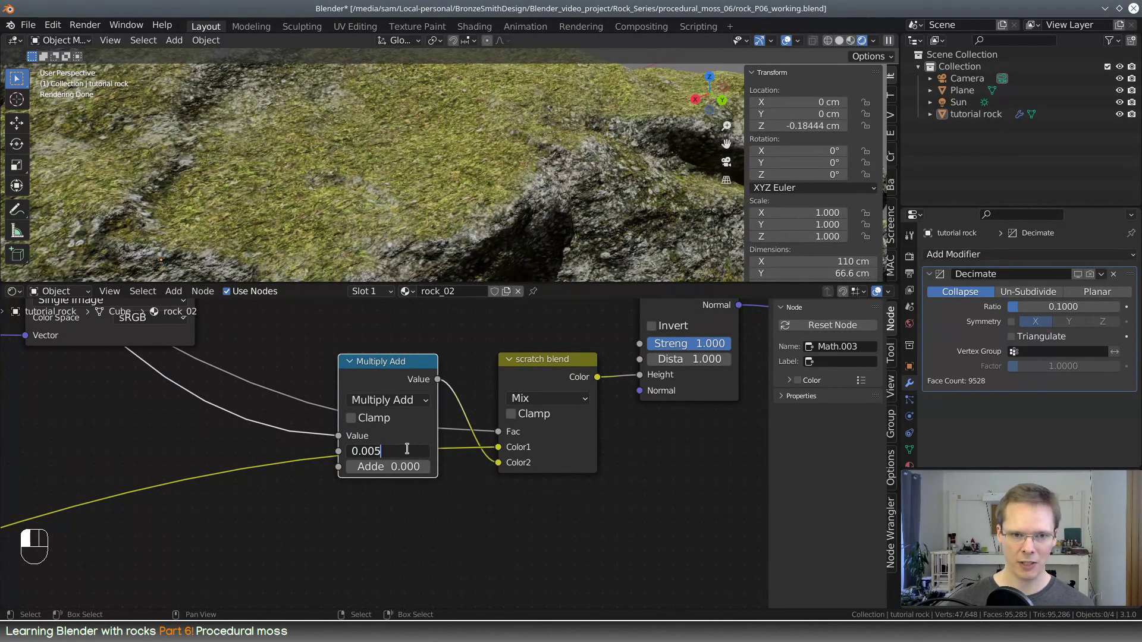
{"action": "type", "text": "8"}
{"action": "key", "text": "Return"}
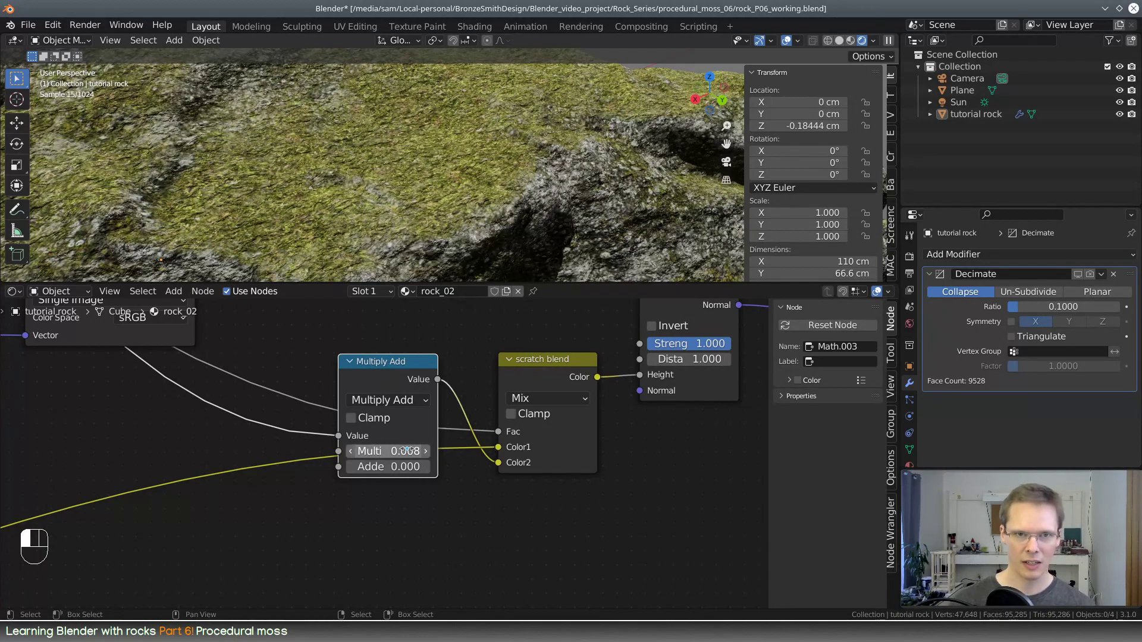
Inspect the mossy rock surface and move the moss fibers color ramp's black stop to position 0.173
{"action": "scroll", "coordinate": [513, 182], "scroll_direction": "down", "scroll_amount": 5}
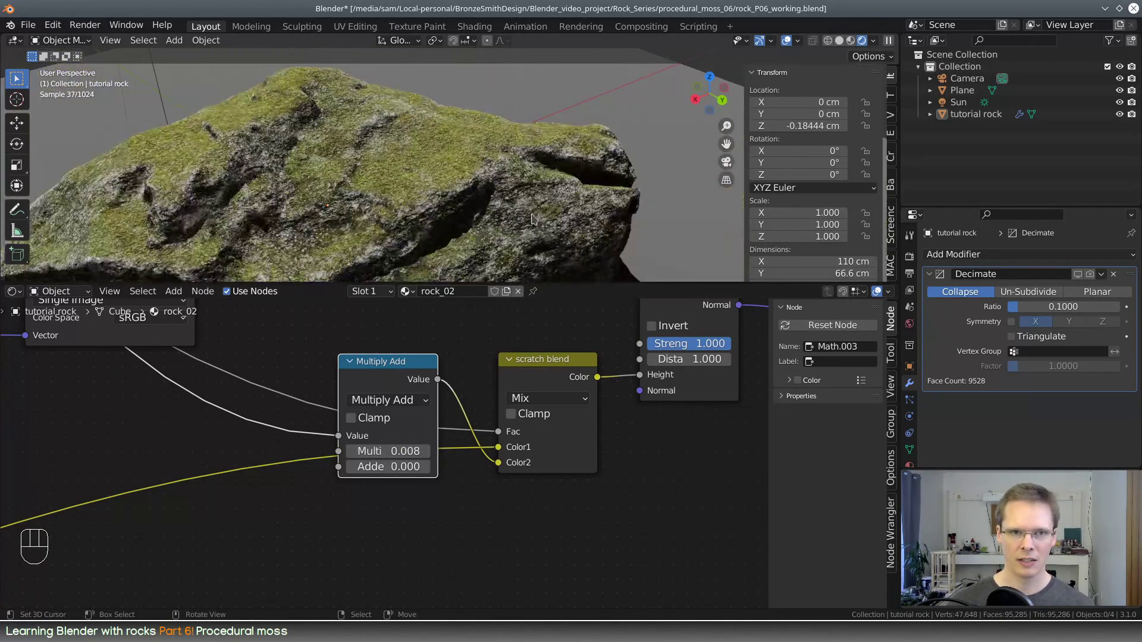
{"action": "middle_click_drag", "start_coordinate": [531, 219], "coordinate": [540, 184]}
{"action": "scroll", "coordinate": [588, 209], "scroll_direction": "up", "scroll_amount": 6}
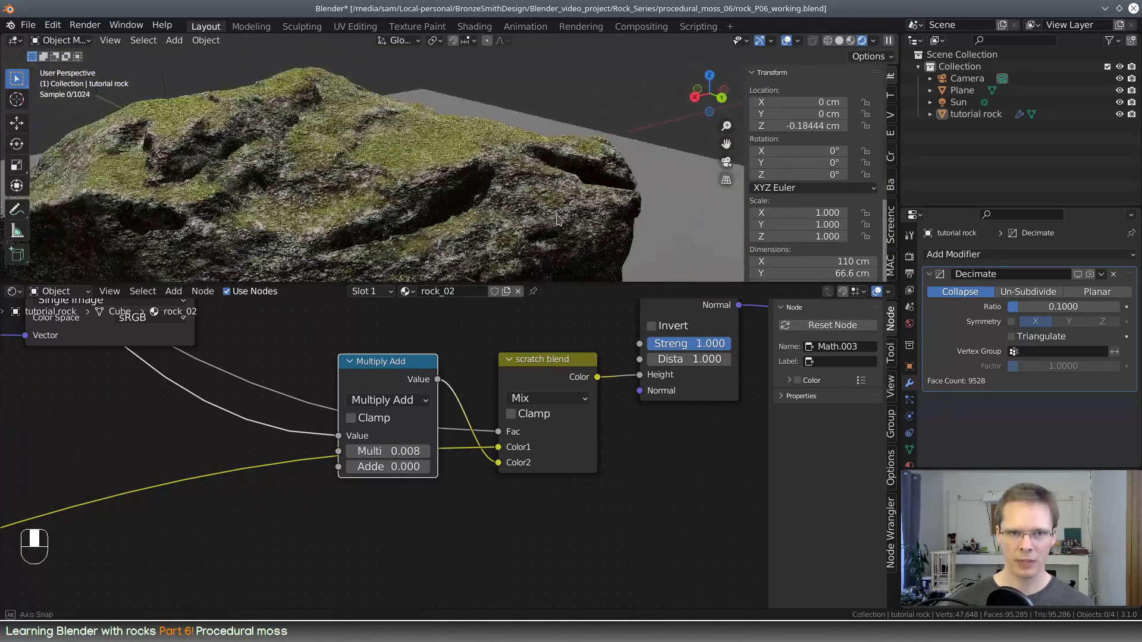
{"action": "scroll", "coordinate": [469, 435], "scroll_direction": "down", "scroll_amount": 5}
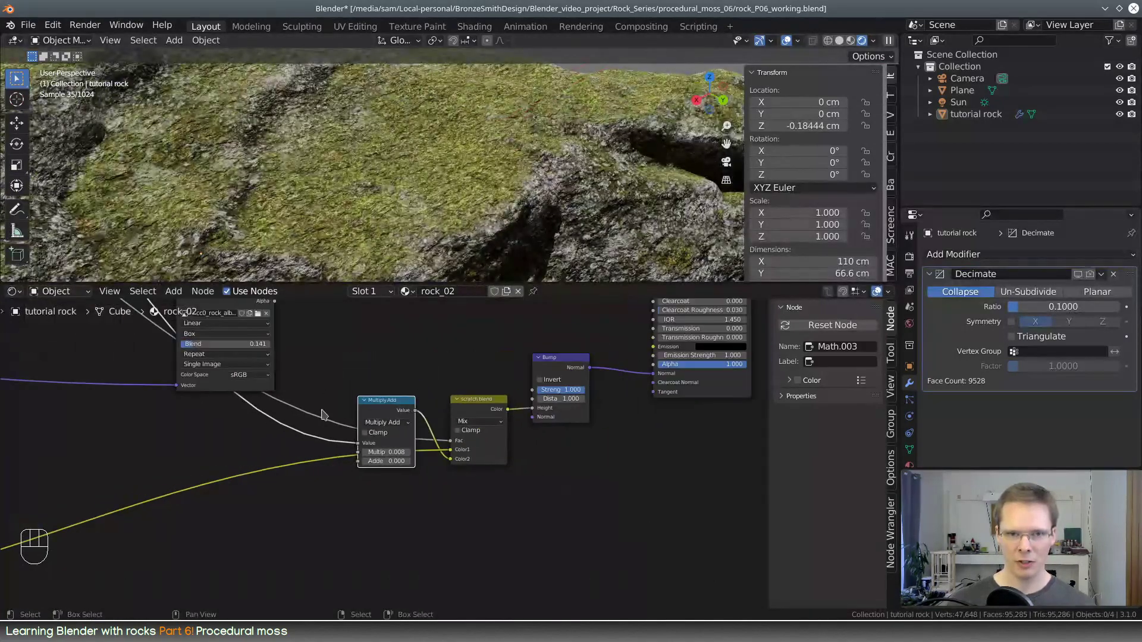
{"action": "middle_click_drag", "start_coordinate": [321, 418], "coordinate": [578, 372]}
{"action": "middle_click_drag", "start_coordinate": [280, 387], "coordinate": [634, 405]}
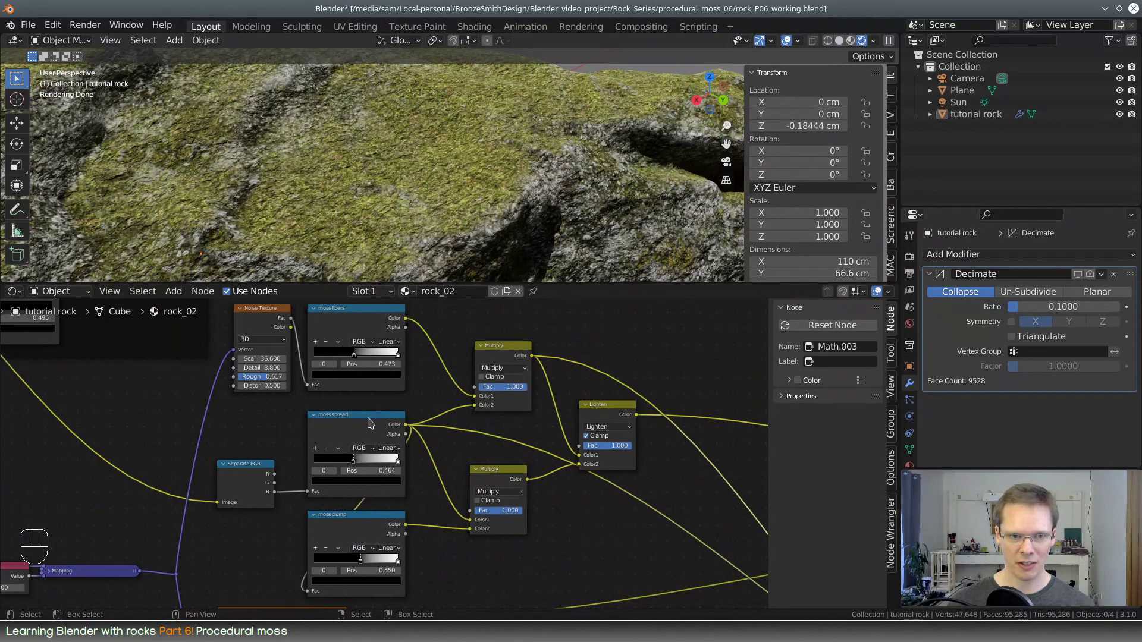
{"action": "scroll", "coordinate": [369, 422], "scroll_direction": "up", "scroll_amount": 3}
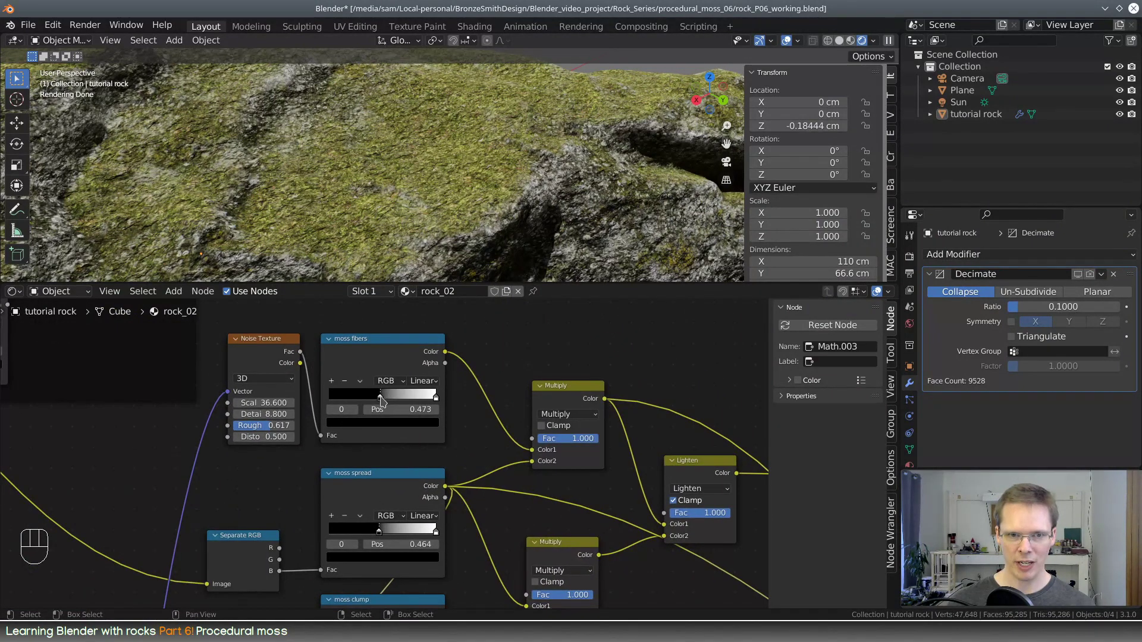
{"action": "left_click_drag", "start_coordinate": [381, 401], "coordinate": [344, 406]}
Move the moss clump ramp's black stop to about 0.909 and tighten the moss fibers ramp's contrast with its black stop at 0.423
{"action": "scroll", "coordinate": [460, 420], "scroll_direction": "down", "scroll_amount": 2}
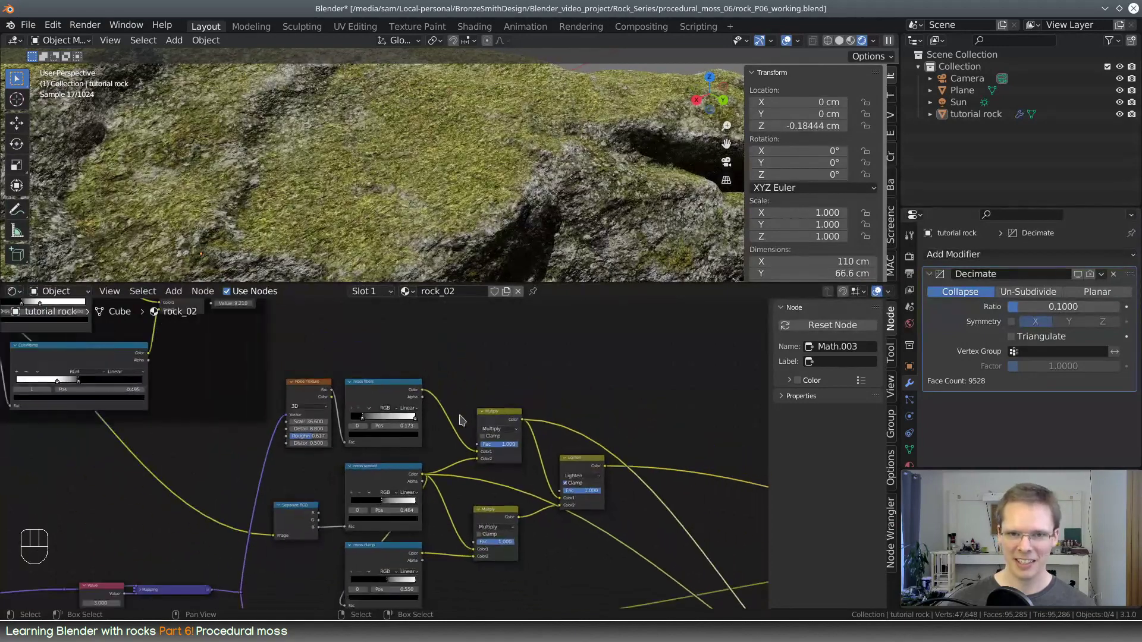
{"action": "scroll", "coordinate": [427, 531], "scroll_direction": "up", "scroll_amount": 3}
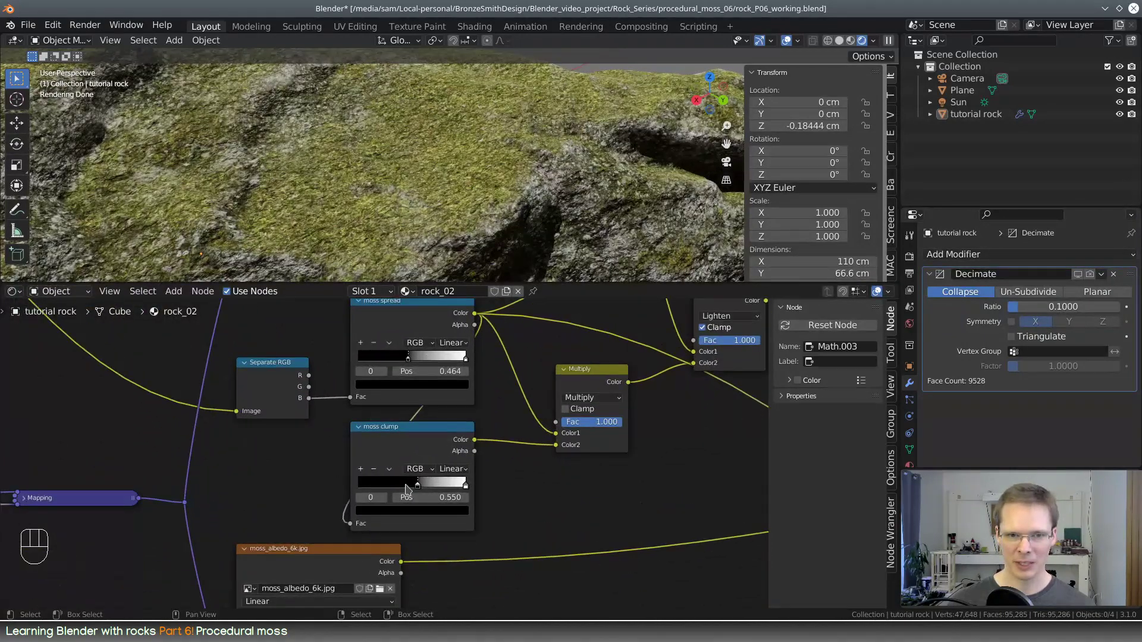
{"action": "left_click_drag", "start_coordinate": [418, 486], "coordinate": [462, 483]}
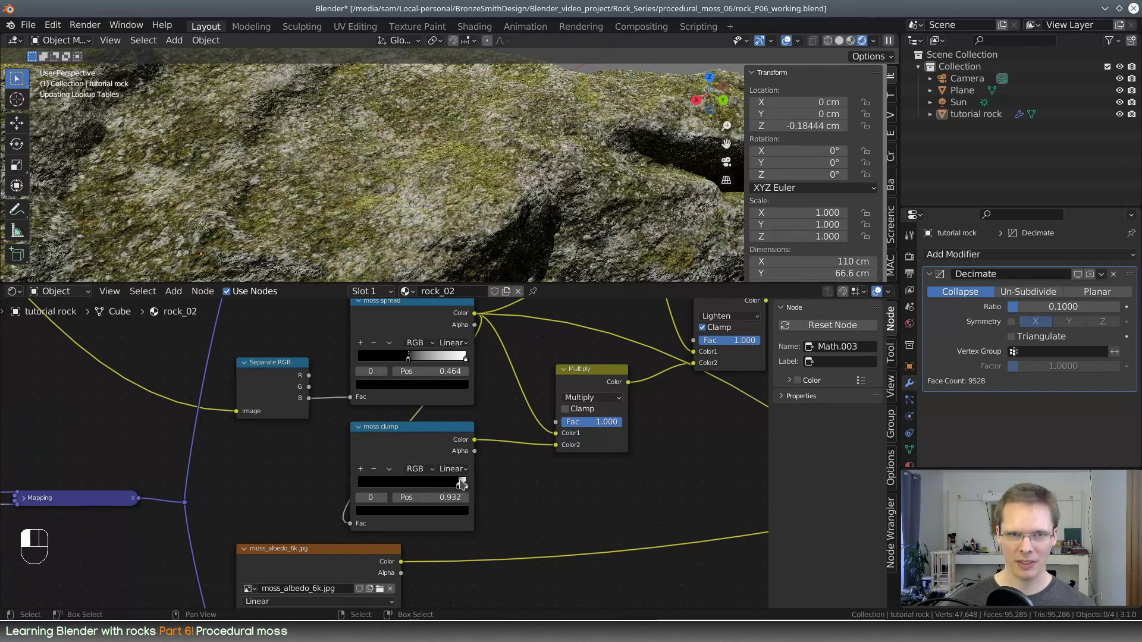
{"action": "middle_click_drag", "start_coordinate": [510, 381], "coordinate": [526, 501]}
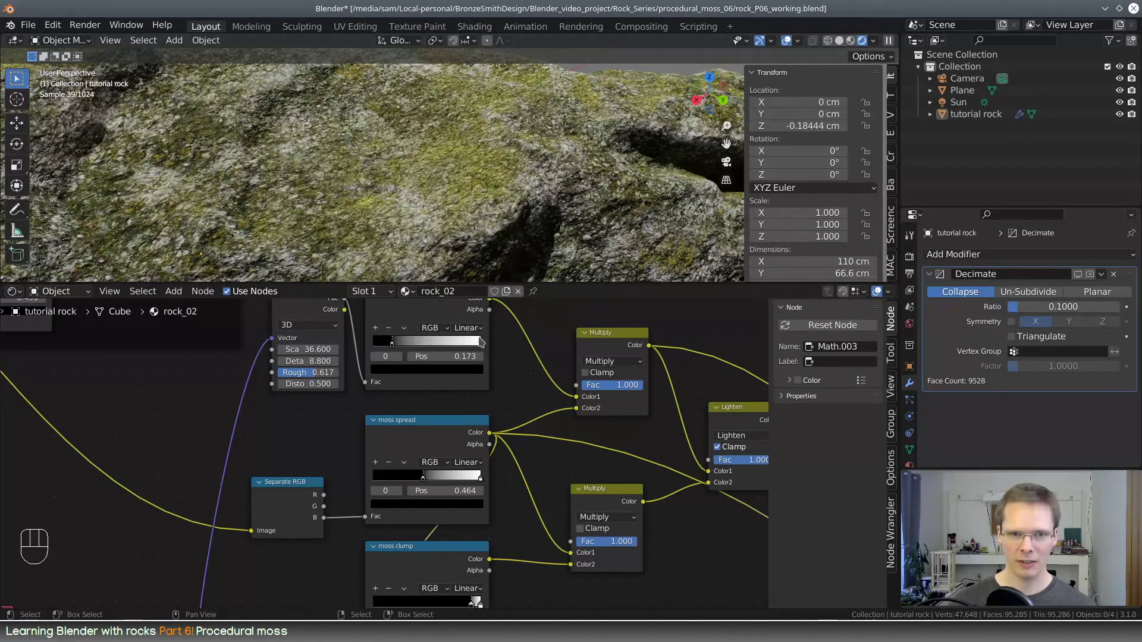
{"action": "left_click_drag", "start_coordinate": [480, 342], "coordinate": [420, 350]}
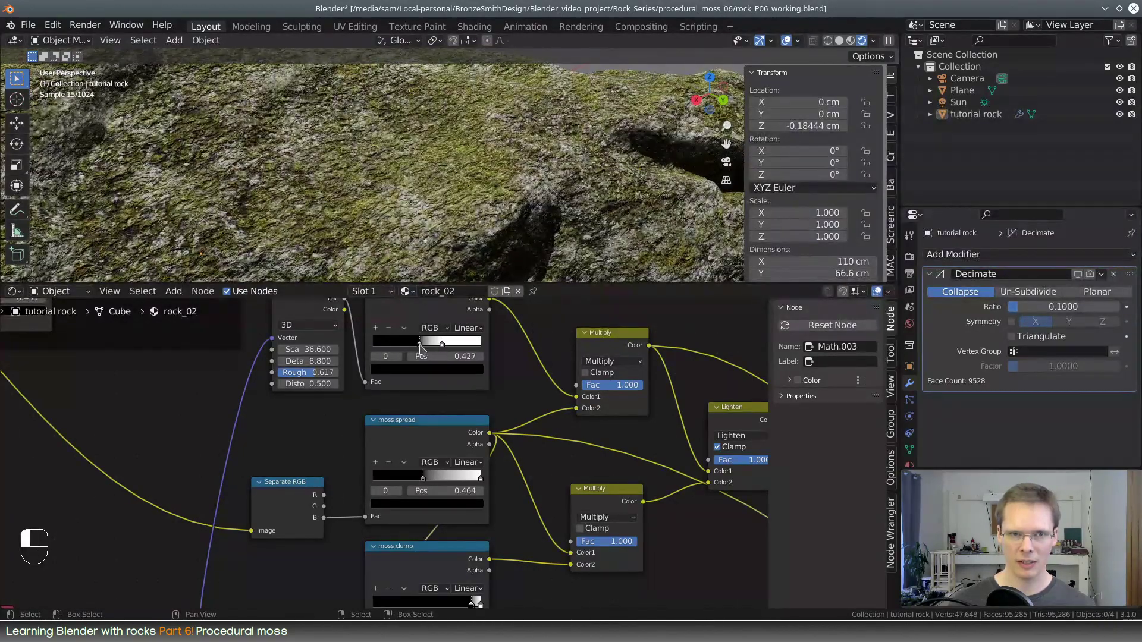
Fine-tune the moss clump color ramp by moving its black stop to position 0.866
{"action": "middle_click_drag", "start_coordinate": [527, 212], "coordinate": [566, 198]}
{"action": "scroll", "coordinate": [478, 381], "scroll_direction": "up", "scroll_amount": 2}
{"action": "middle_click_drag", "start_coordinate": [531, 495], "coordinate": [485, 372]}
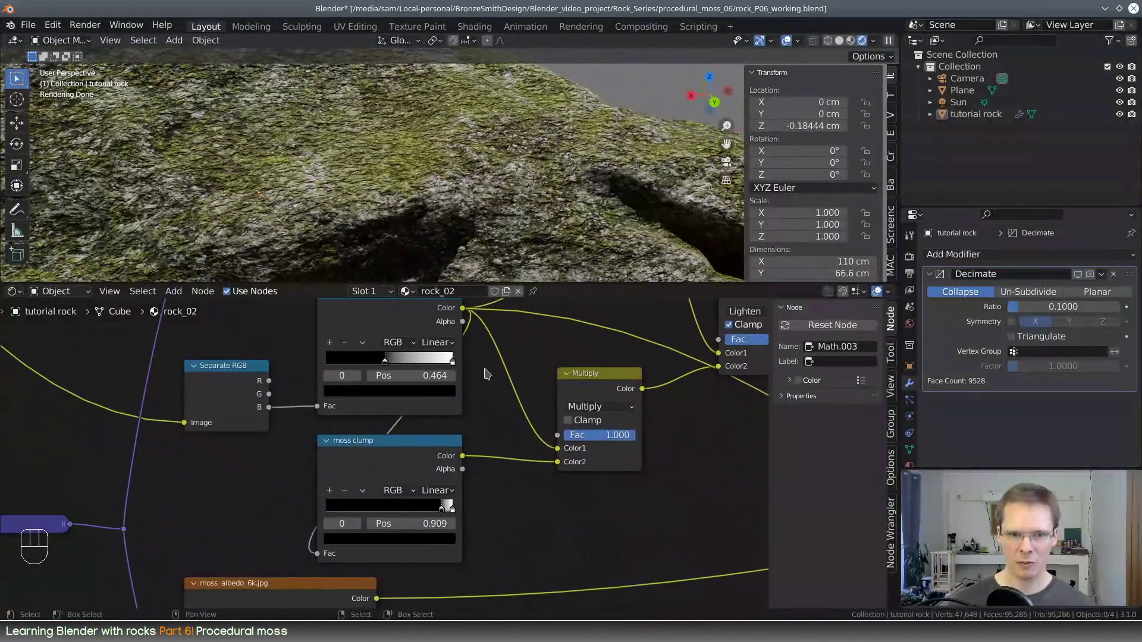
{"action": "mouse_move", "coordinate": [442, 512]}
{"action": "left_mouse_down"}
{"action": "mouse_move", "coordinate": [411, 513]}
{"action": "mouse_move", "coordinate": [450, 513]}
{"action": "mouse_move", "coordinate": [425, 512]}
{"action": "mouse_move", "coordinate": [446, 516]}
{"action": "mouse_move", "coordinate": [436, 519]}
{"action": "left_mouse_up"}
Connect the Lighten node's output to the Multiply Add node's Value and set the Multiplier to 0.1
{"action": "scroll", "coordinate": [571, 515], "scroll_direction": "down", "scroll_amount": 1}
{"action": "middle_click_drag", "start_coordinate": [571, 515], "coordinate": [213, 330]}
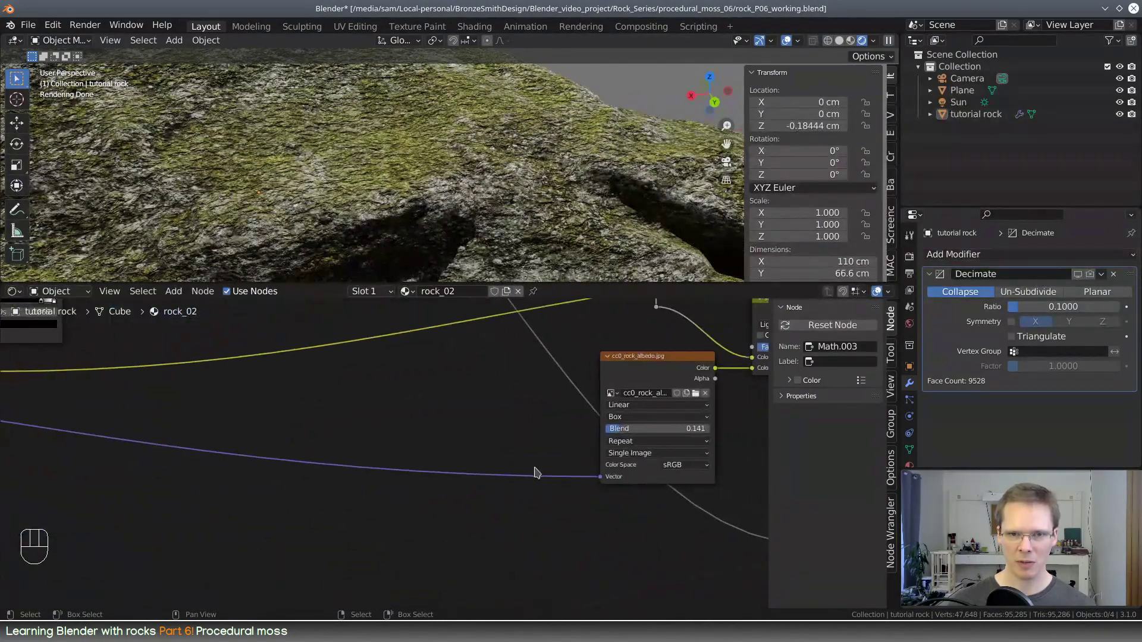
{"action": "middle_click_drag", "start_coordinate": [569, 470], "coordinate": [620, 363]}
{"action": "left_click_drag", "start_coordinate": [395, 342], "coordinate": [438, 504]}
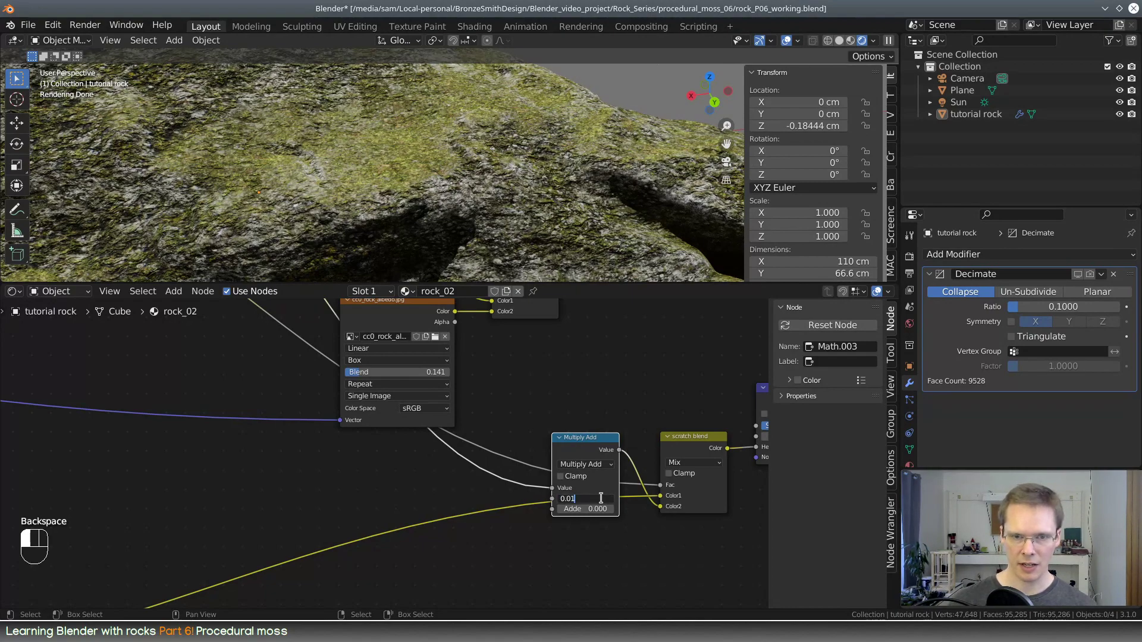
{"action": "key", "text": "BackSpace"}
{"action": "key", "text": "Return"}
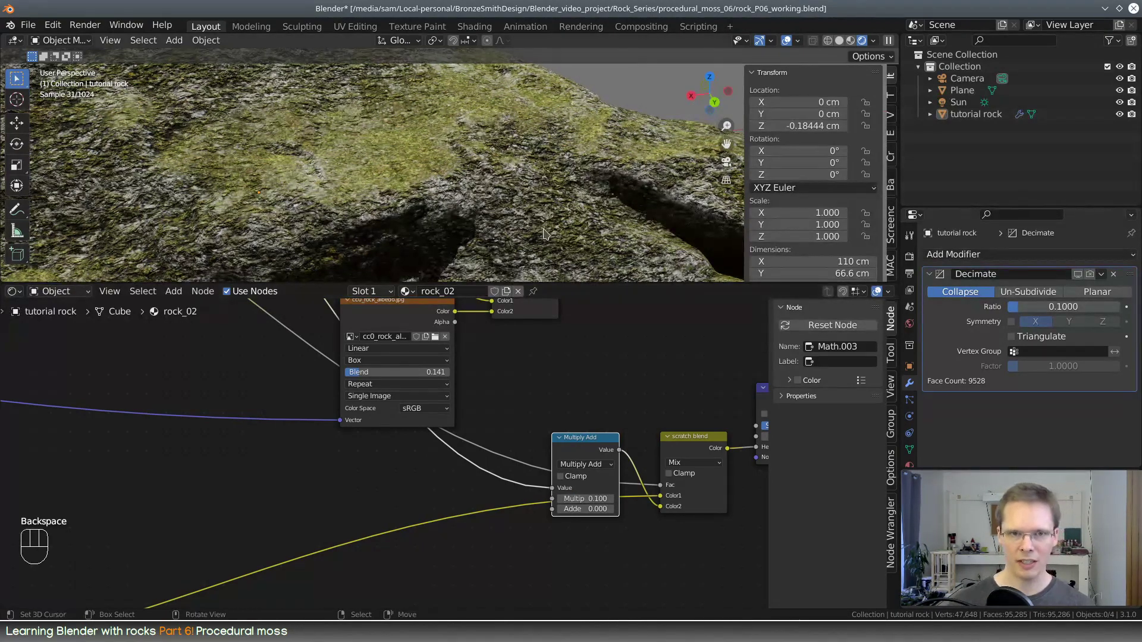
Disconnect the moss blend from the Principled BSDF's Base Color and examine the uncolored bump up close
{"action": "middle_click_drag", "start_coordinate": [488, 189], "coordinate": [531, 163]}
{"action": "scroll", "coordinate": [632, 416], "scroll_direction": "down", "scroll_amount": 4}
{"action": "middle_click_drag", "start_coordinate": [684, 315], "coordinate": [504, 477]}
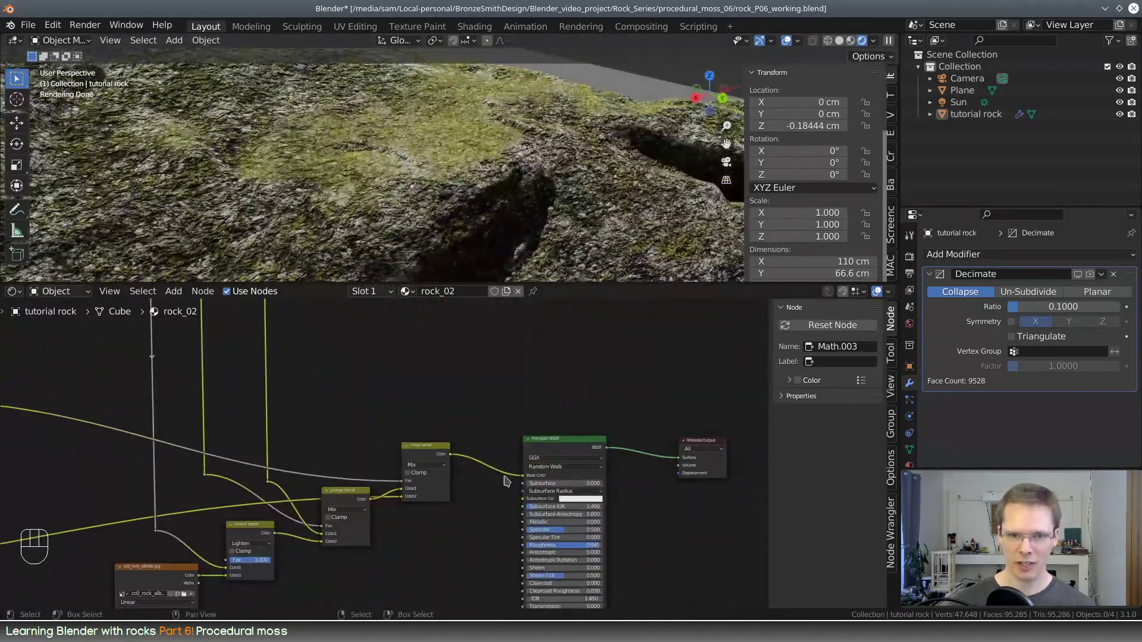
{"action": "left_click_drag", "start_coordinate": [523, 477], "coordinate": [521, 428]}
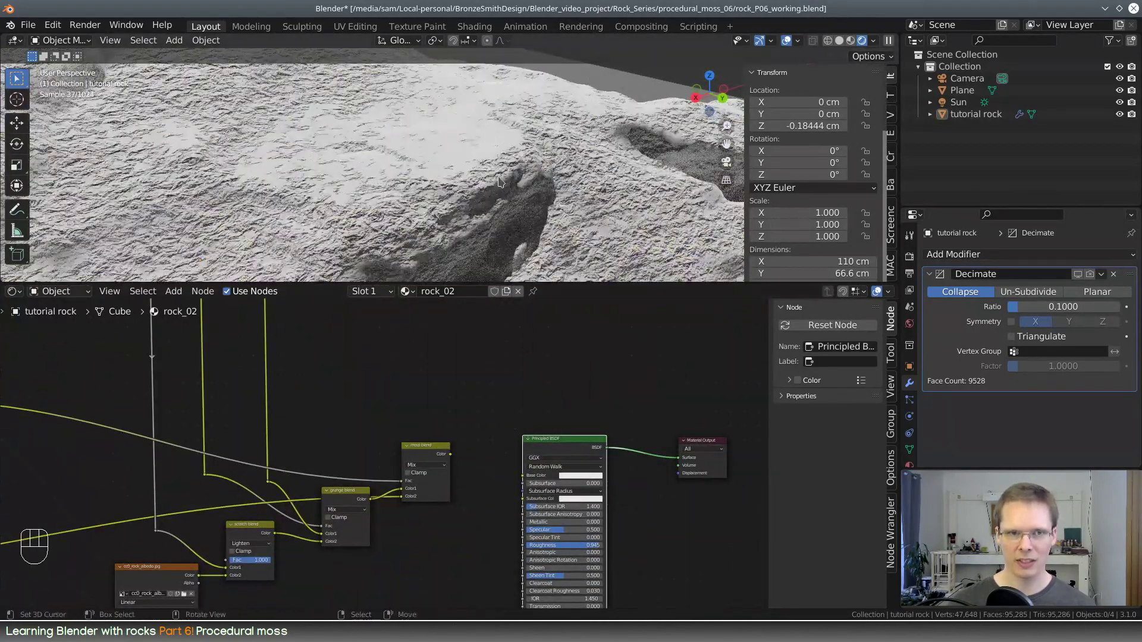
{"action": "scroll", "coordinate": [499, 182], "scroll_direction": "up", "scroll_amount": 8}
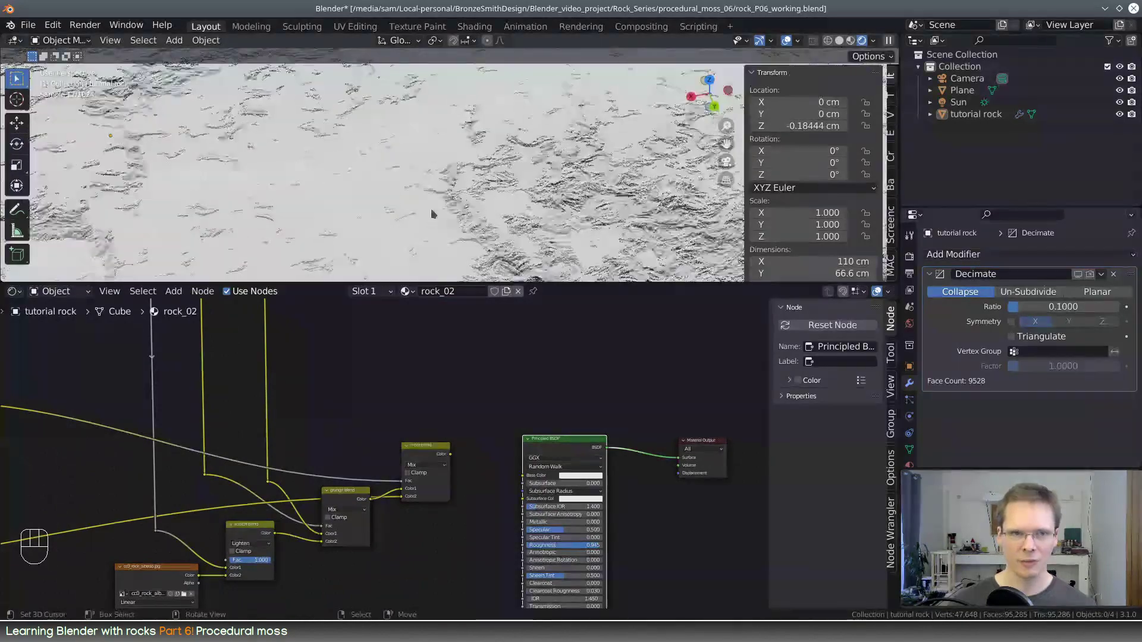
{"action": "middle_click_drag", "start_coordinate": [432, 214], "coordinate": [303, 214]}
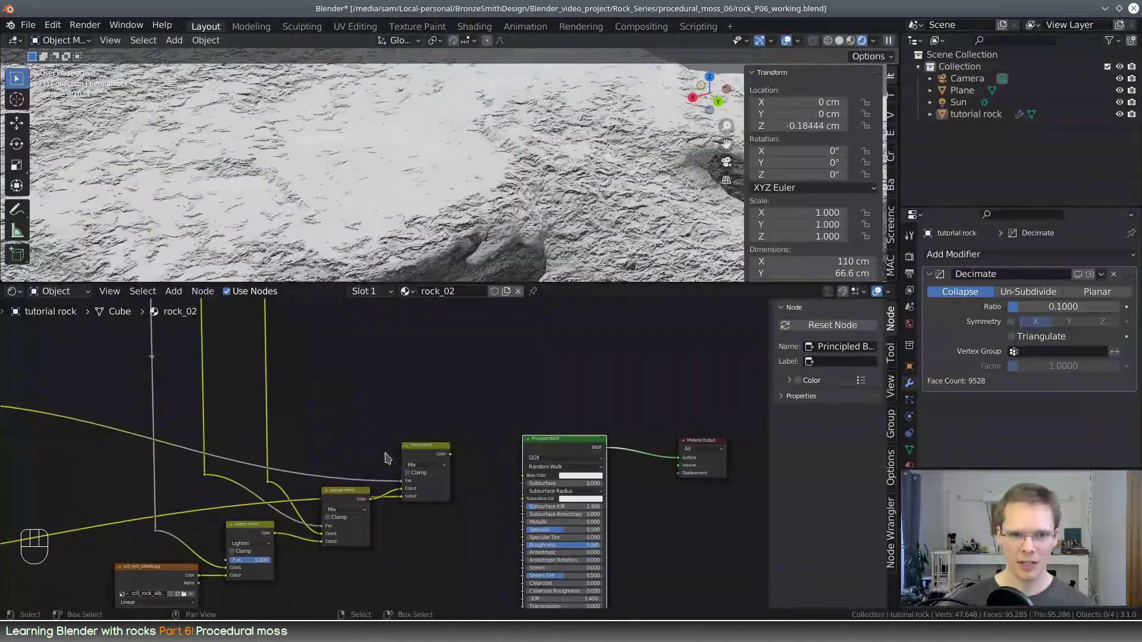
Replace the Lighten link on the Multiply Add node's Value input with the moss fibers Multiply node's output
{"action": "middle_click_drag", "start_coordinate": [306, 459], "coordinate": [499, 399]}
{"action": "scroll", "coordinate": [401, 204], "scroll_direction": "down", "scroll_amount": 2}
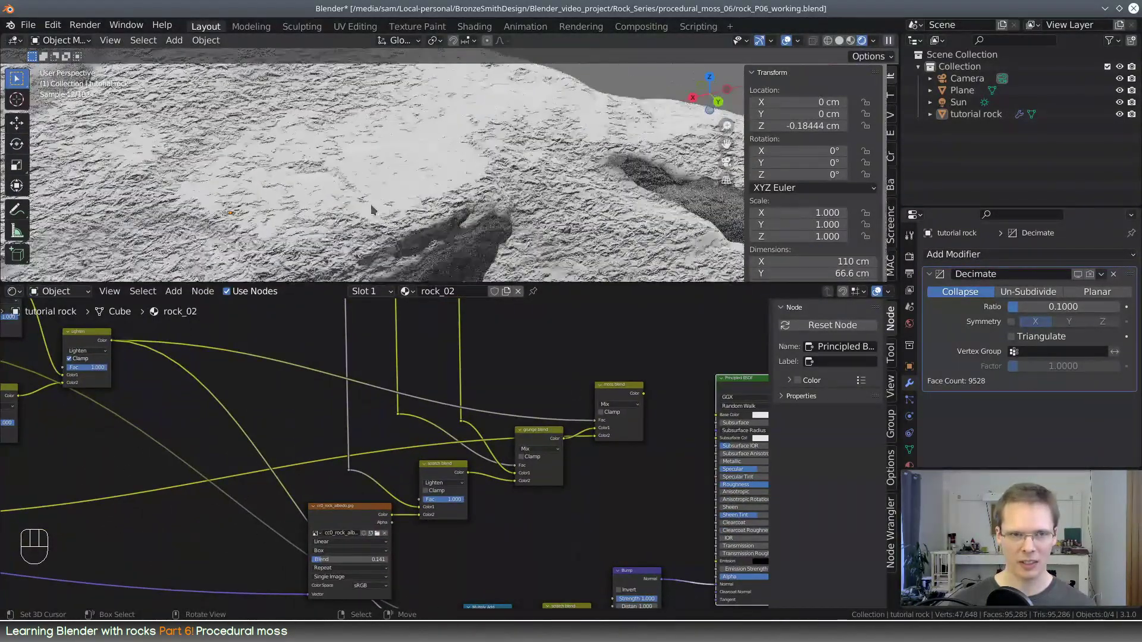
{"action": "middle_click_drag", "start_coordinate": [372, 209], "coordinate": [427, 195], "text": "shift"}
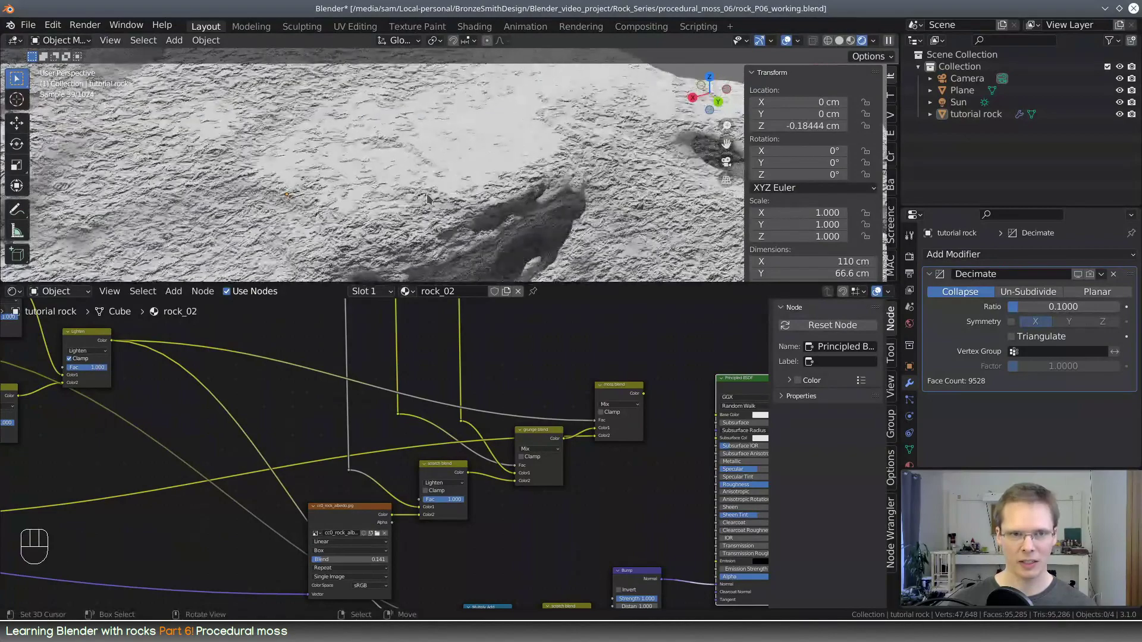
{"action": "middle_click_drag", "start_coordinate": [611, 490], "coordinate": [430, 420]}
{"action": "middle_click_drag", "start_coordinate": [137, 347], "coordinate": [613, 313]}
{"action": "middle_click_drag", "start_coordinate": [409, 474], "coordinate": [458, 382]}
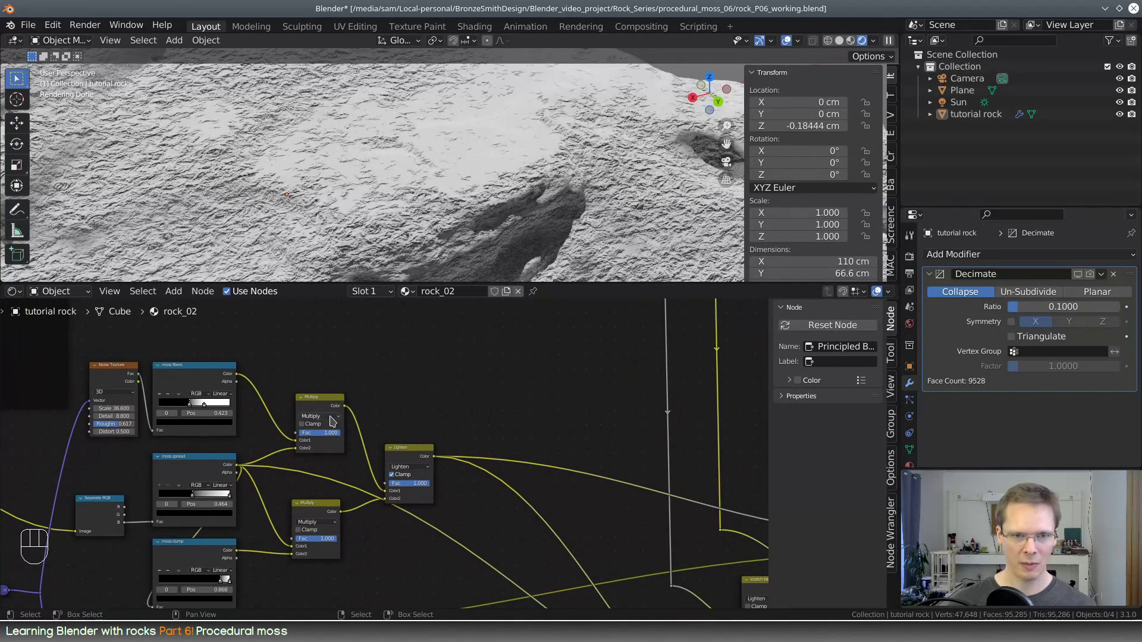
{"action": "left_click_drag", "start_coordinate": [345, 413], "coordinate": [349, 520]}
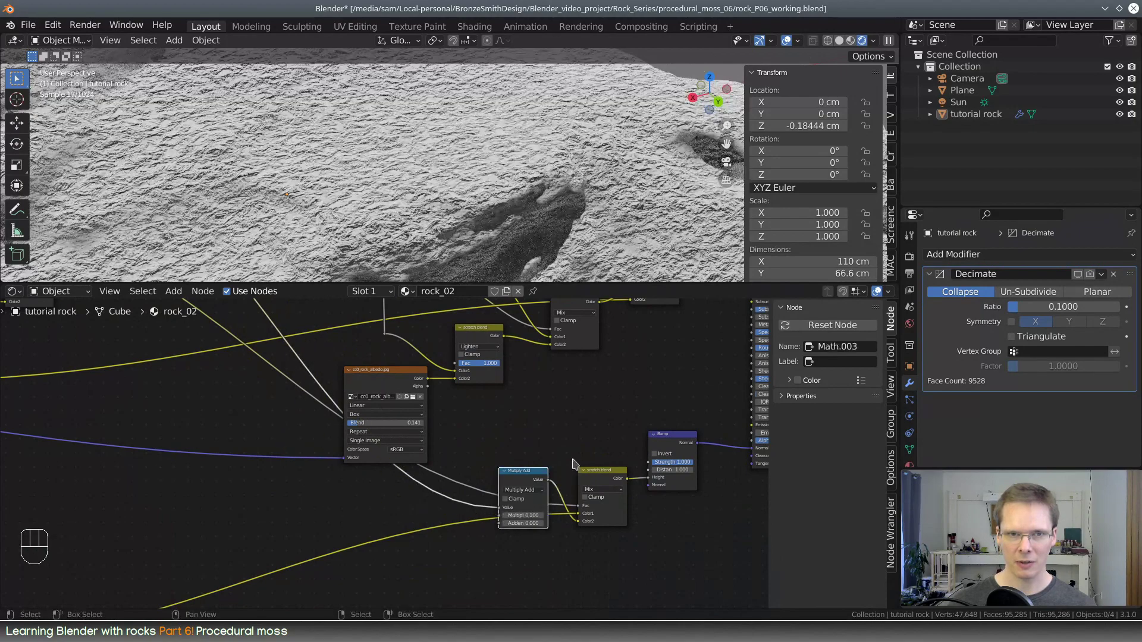
Set the Multiply Add node's Multiplier to 0.005 to reduce the moss fibers' influence on the bump height
{"action": "middle_click_drag", "start_coordinate": [563, 457], "coordinate": [400, 484]}
{"action": "scroll", "coordinate": [400, 488], "scroll_direction": "up", "scroll_amount": 4}
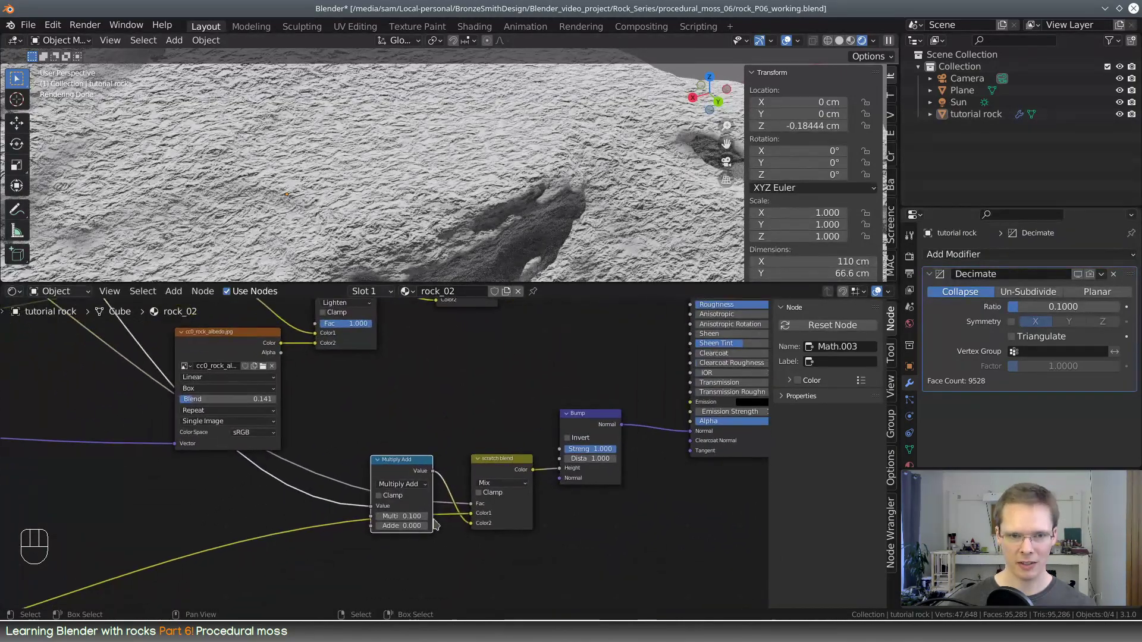
{"action": "left_click_drag", "start_coordinate": [431, 543], "coordinate": [396, 544], "text": "shift"}
{"action": "left_click", "coordinate": [429, 545]}
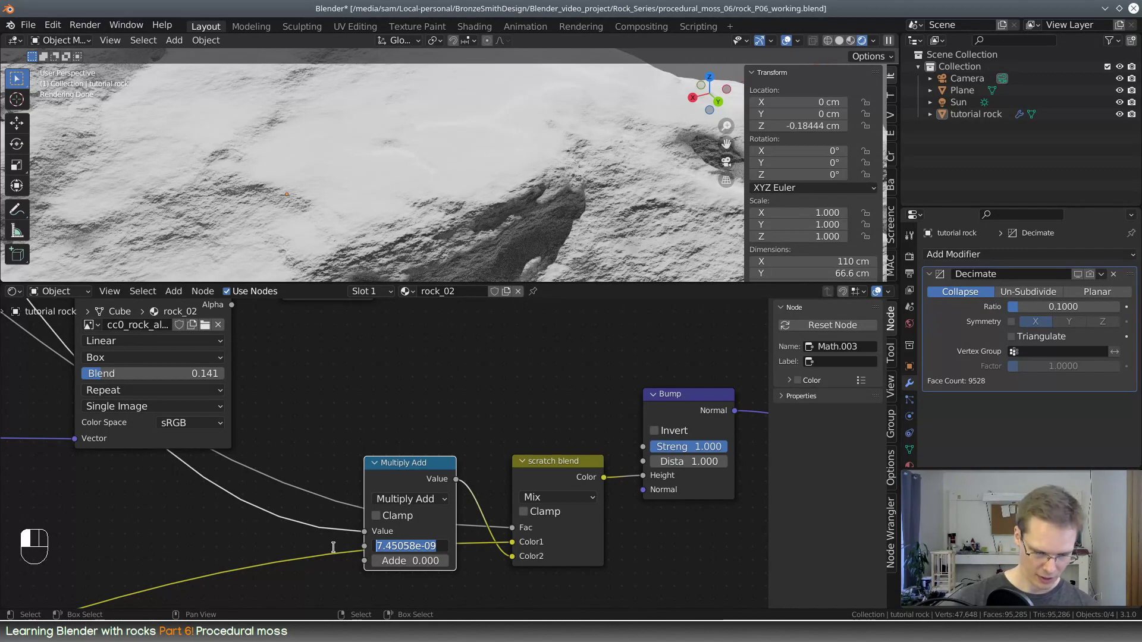
{"action": "type", "text": ".005"}
{"action": "key", "text": "Return"}
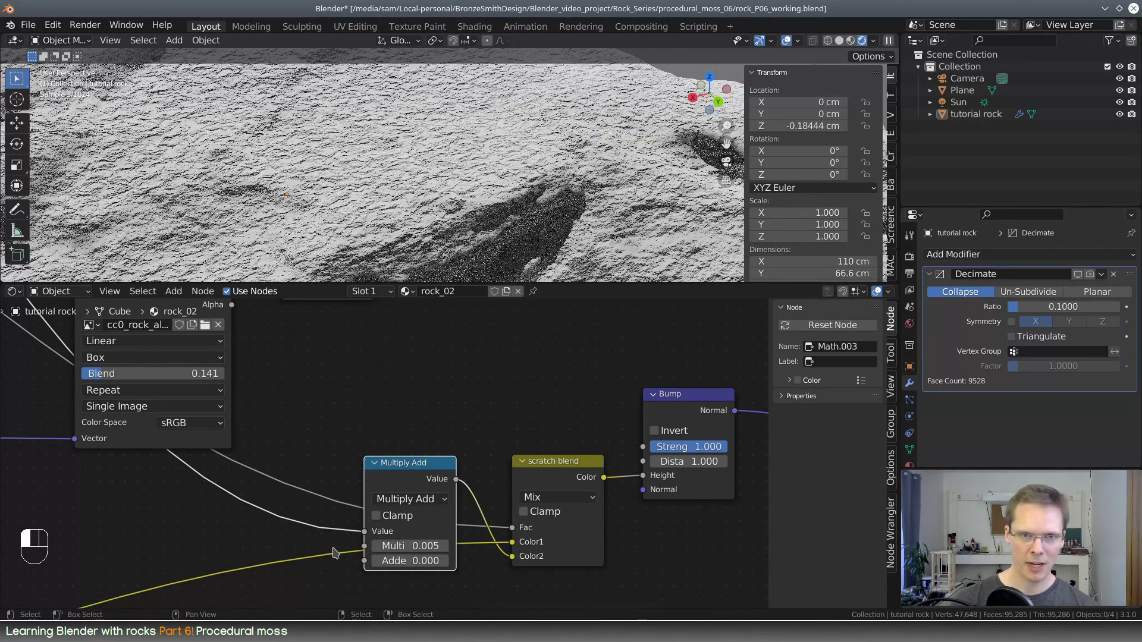
Reconnect the moss blend's Color output to the Principled BSDF's Base Color and inspect the colored moss up close
{"action": "scroll", "coordinate": [392, 388], "scroll_direction": "down", "scroll_amount": 2}
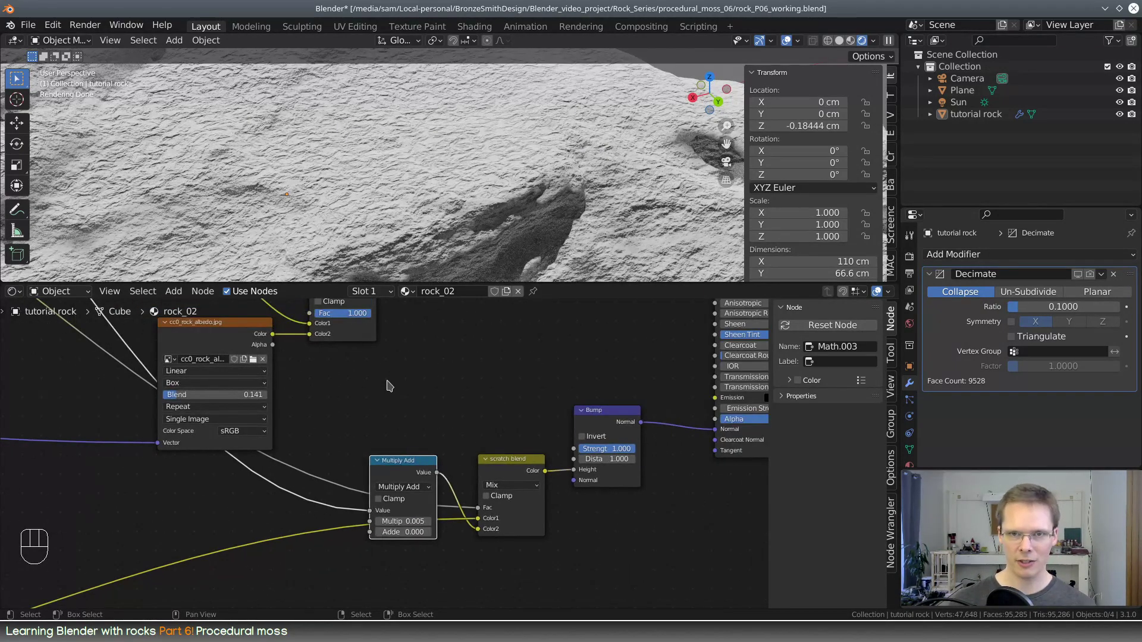
{"action": "scroll", "coordinate": [541, 400], "scroll_direction": "down", "scroll_amount": 3}
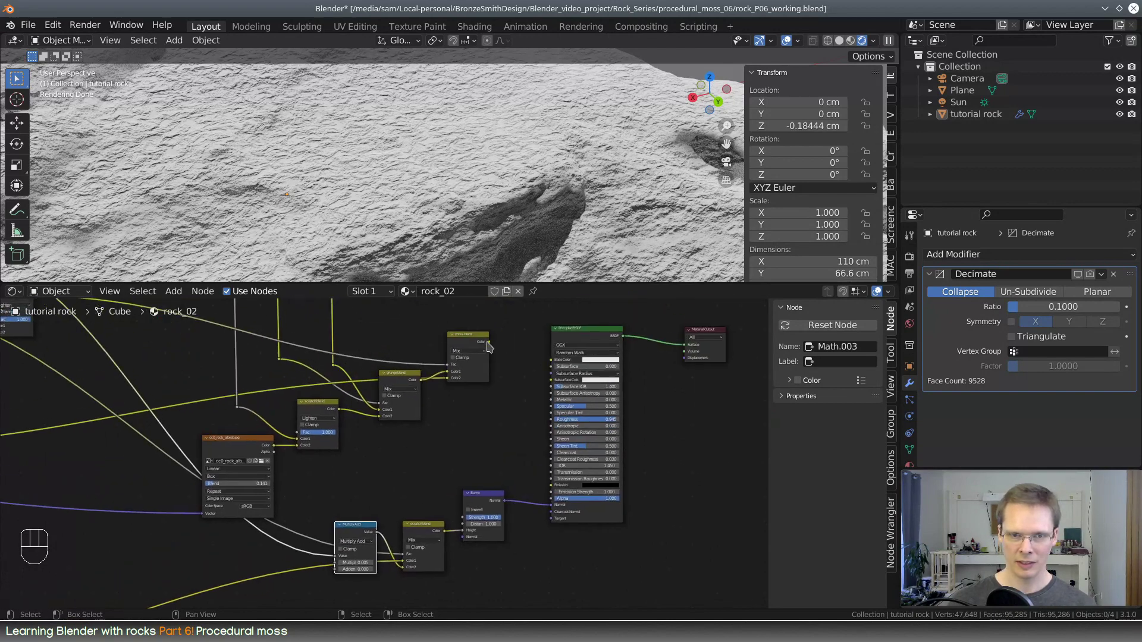
{"action": "left_click_drag", "start_coordinate": [487, 343], "coordinate": [550, 363]}
{"action": "middle_click_drag", "start_coordinate": [506, 412], "coordinate": [790, 605]}
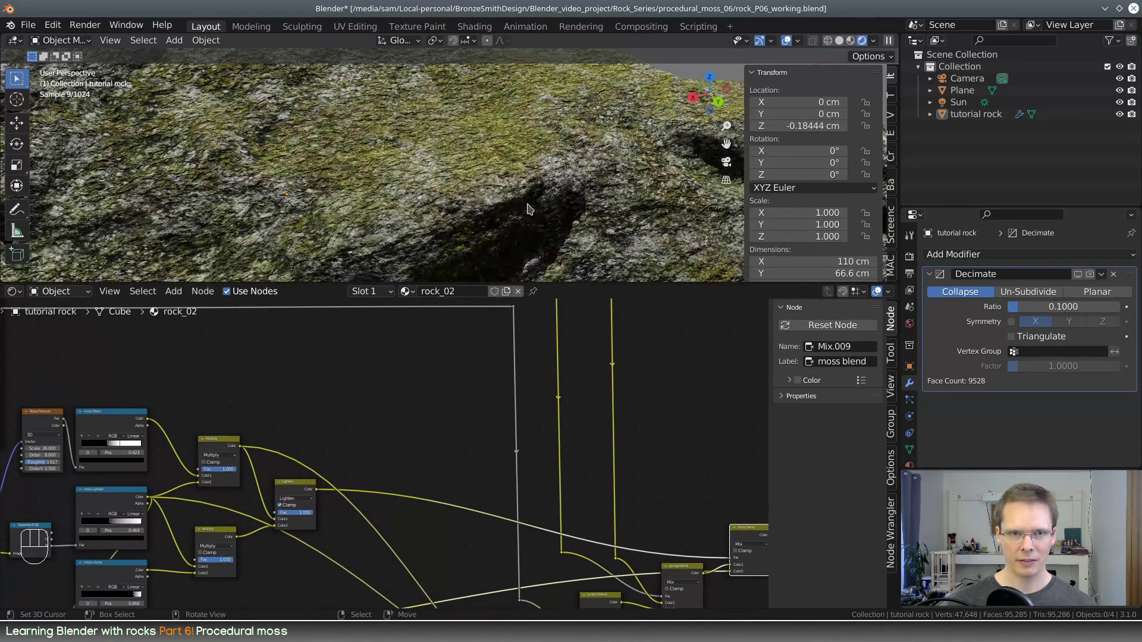
{"action": "middle_click_drag", "start_coordinate": [476, 199], "coordinate": [462, 240]}
{"action": "scroll", "coordinate": [464, 239], "scroll_direction": "down", "scroll_amount": 5}
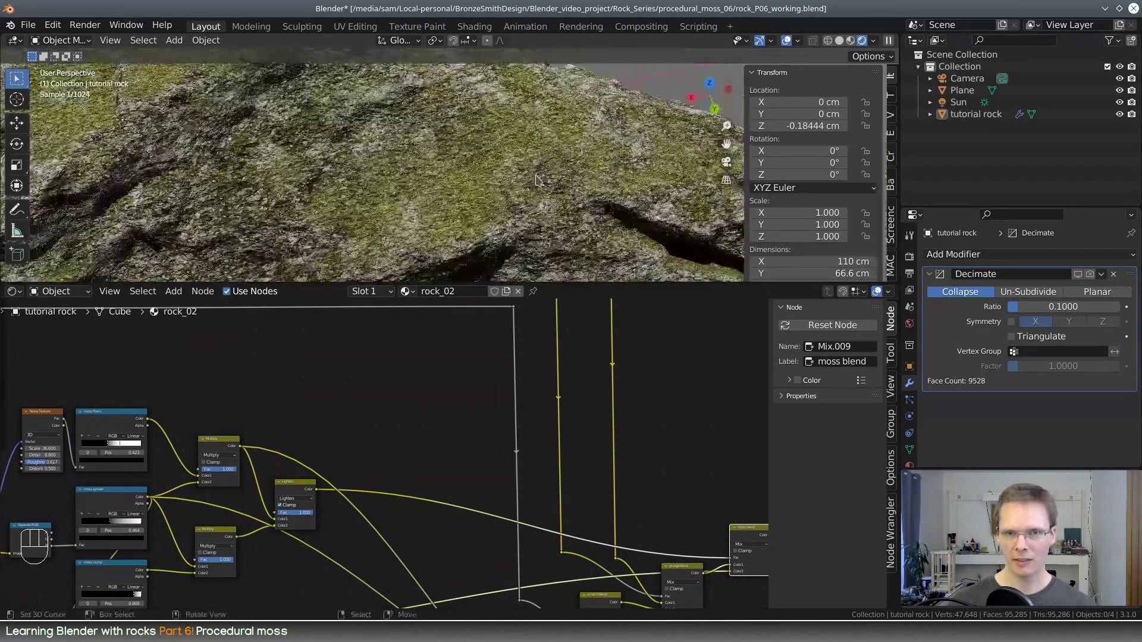
{"action": "middle_click_drag", "start_coordinate": [507, 182], "coordinate": [481, 275]}
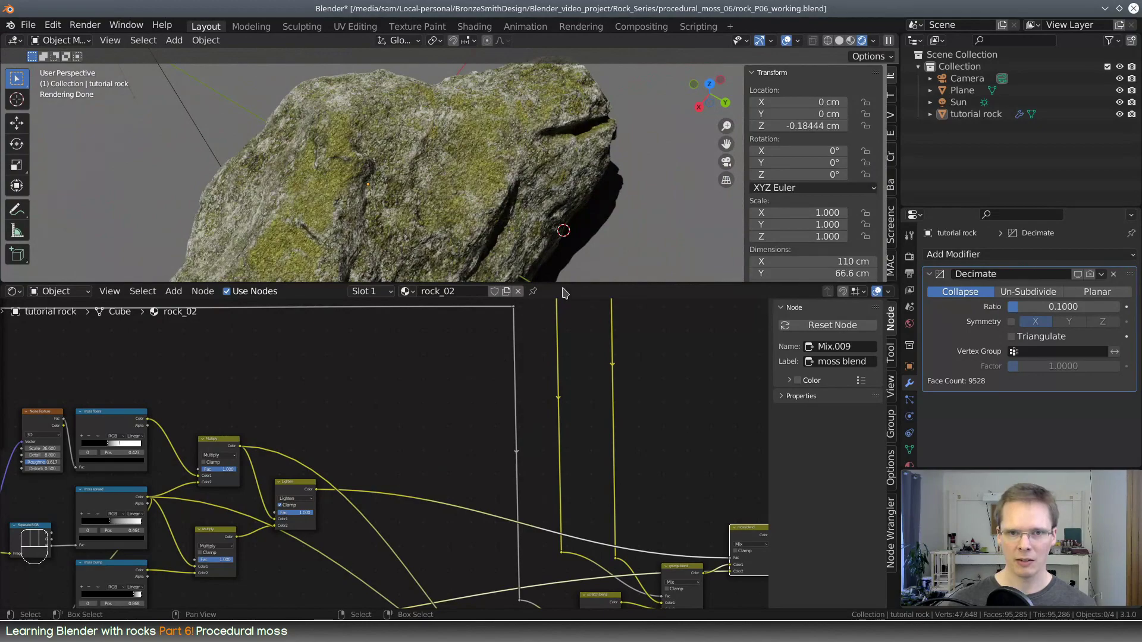
{"action": "left_click_drag", "start_coordinate": [564, 290], "coordinate": [565, 409]}
{"action": "middle_click_drag", "start_coordinate": [567, 238], "coordinate": [535, 250]}
{"action": "scroll", "coordinate": [509, 265], "scroll_direction": "up", "scroll_amount": 5}
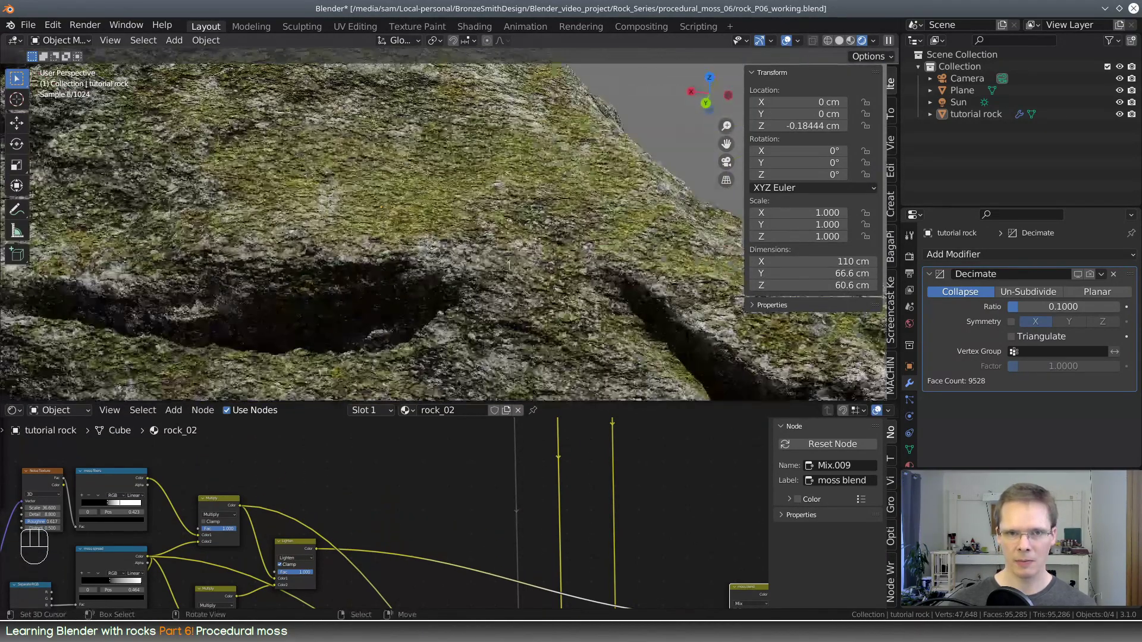
Move the black stop of the moss spread color ramp to position 0.745
{"action": "middle_click_drag", "start_coordinate": [375, 529], "coordinate": [476, 495]}
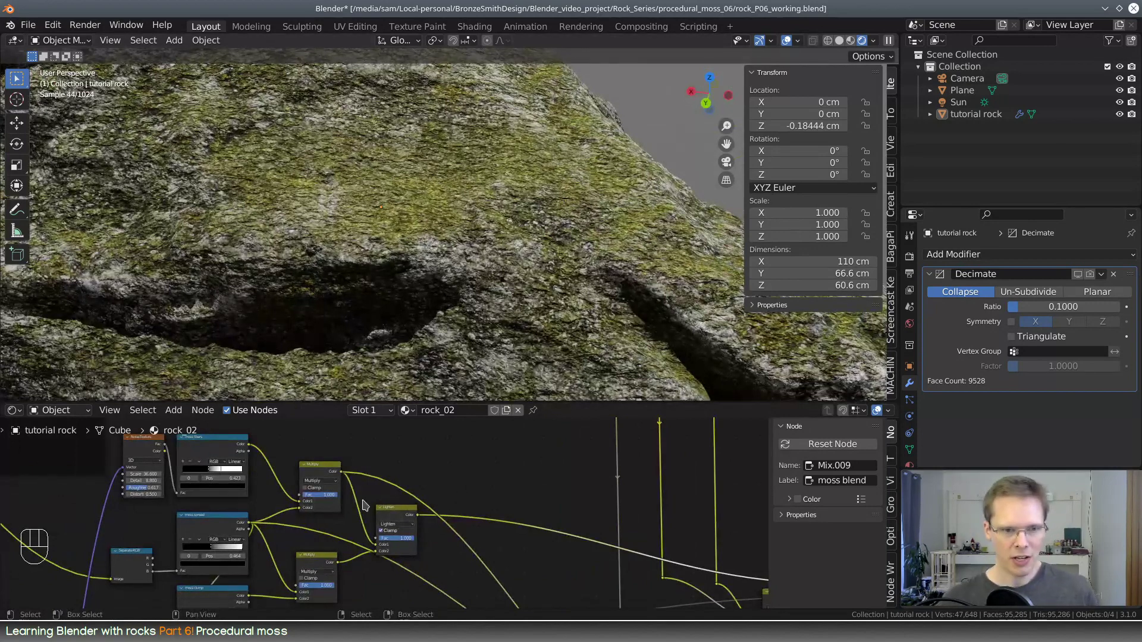
{"action": "middle_click_drag", "start_coordinate": [267, 515], "coordinate": [338, 475]}
{"action": "scroll", "coordinate": [339, 476], "scroll_direction": "up", "scroll_amount": 2}
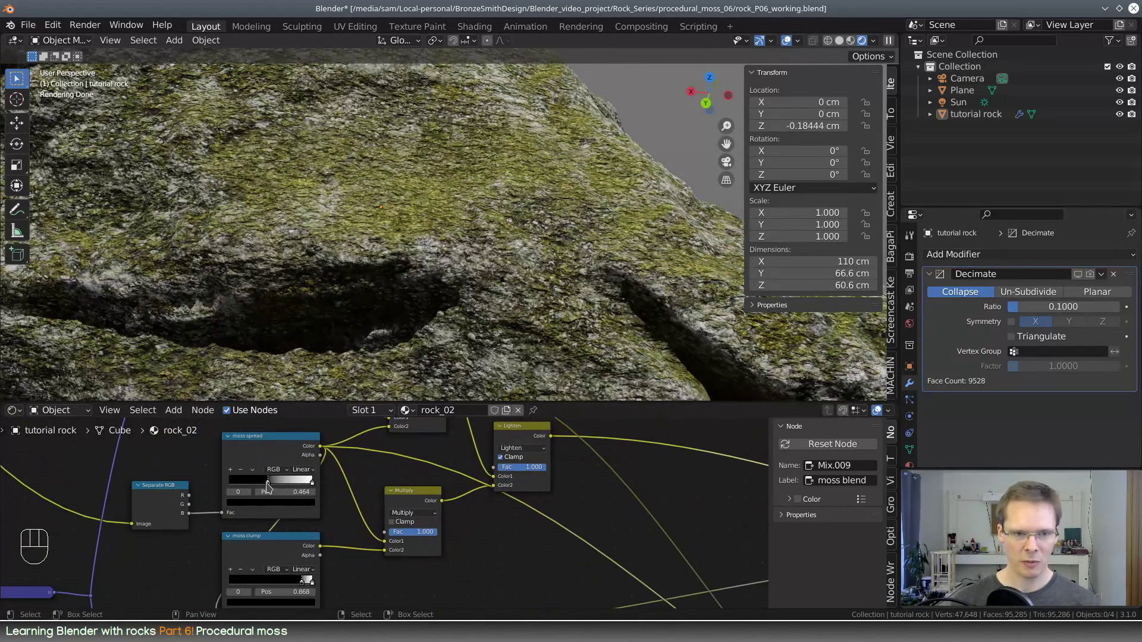
{"action": "left_click_drag", "start_coordinate": [267, 486], "coordinate": [292, 481]}
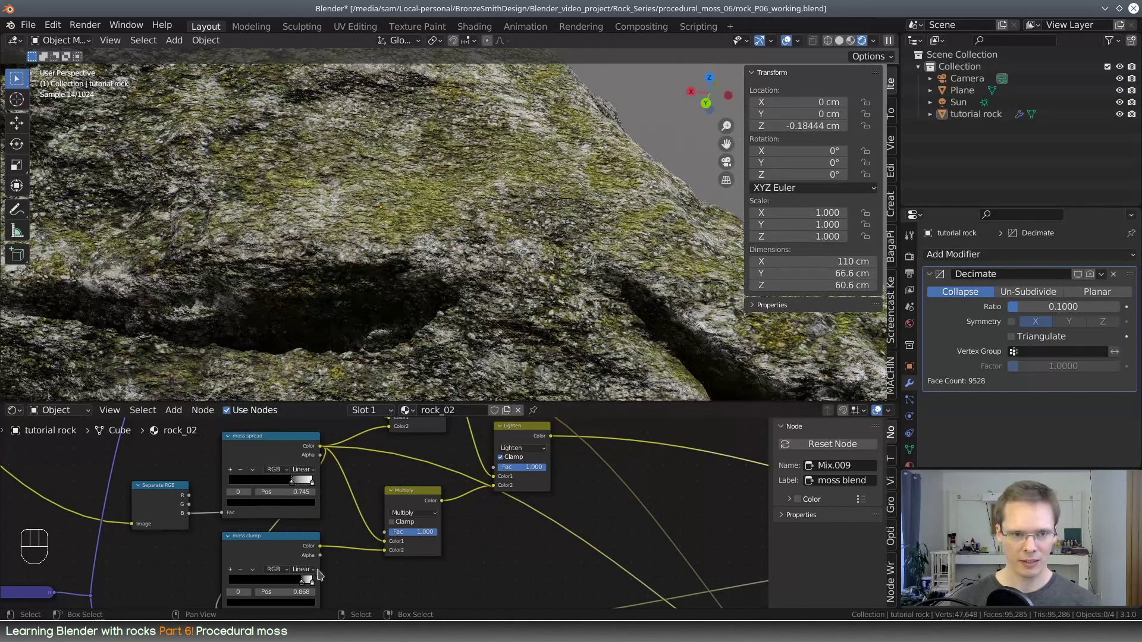
Set the moss clump color ramp's black stop to position 0.305 and its white stop to 0.532
{"action": "scroll", "coordinate": [319, 575], "scroll_direction": "up", "scroll_amount": 2}
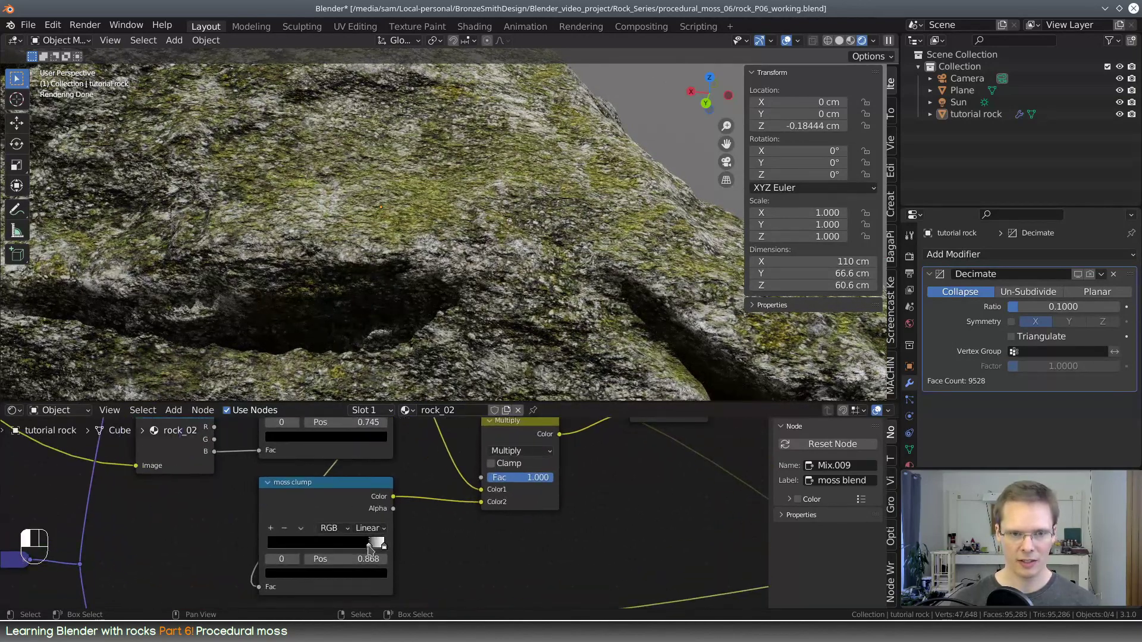
{"action": "left_click_drag", "start_coordinate": [369, 548], "coordinate": [305, 547]}
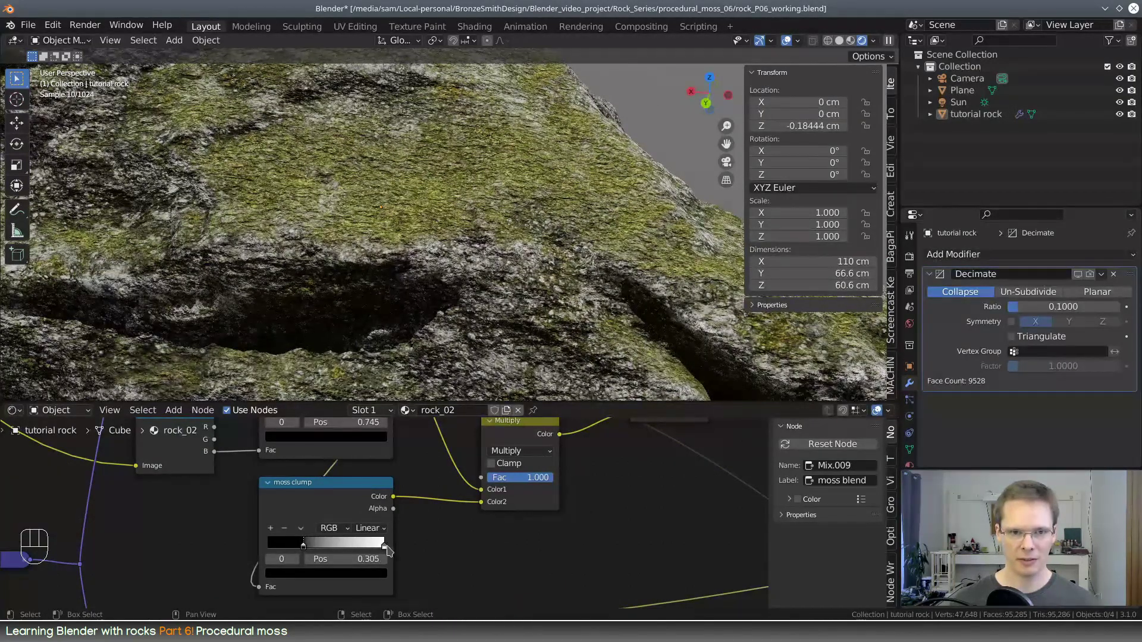
{"action": "left_click_drag", "start_coordinate": [385, 547], "coordinate": [349, 559]}
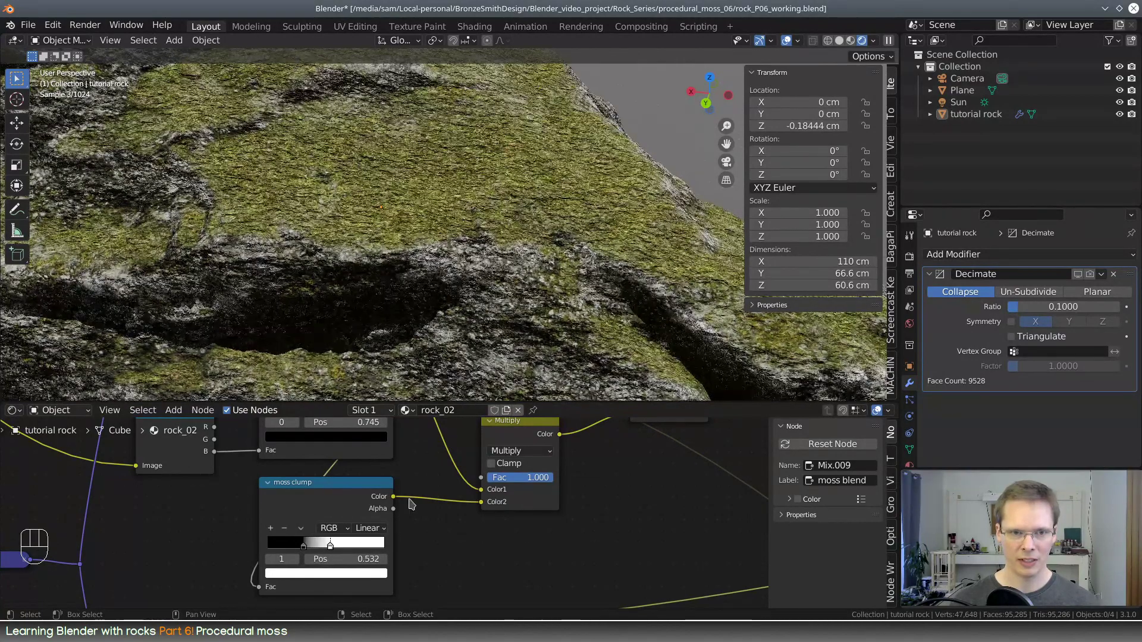
Set the moss fibers color ramp's black stop to position 0.382 and its white stop to 1.000
{"action": "middle_click_drag", "start_coordinate": [364, 423], "coordinate": [402, 548]}
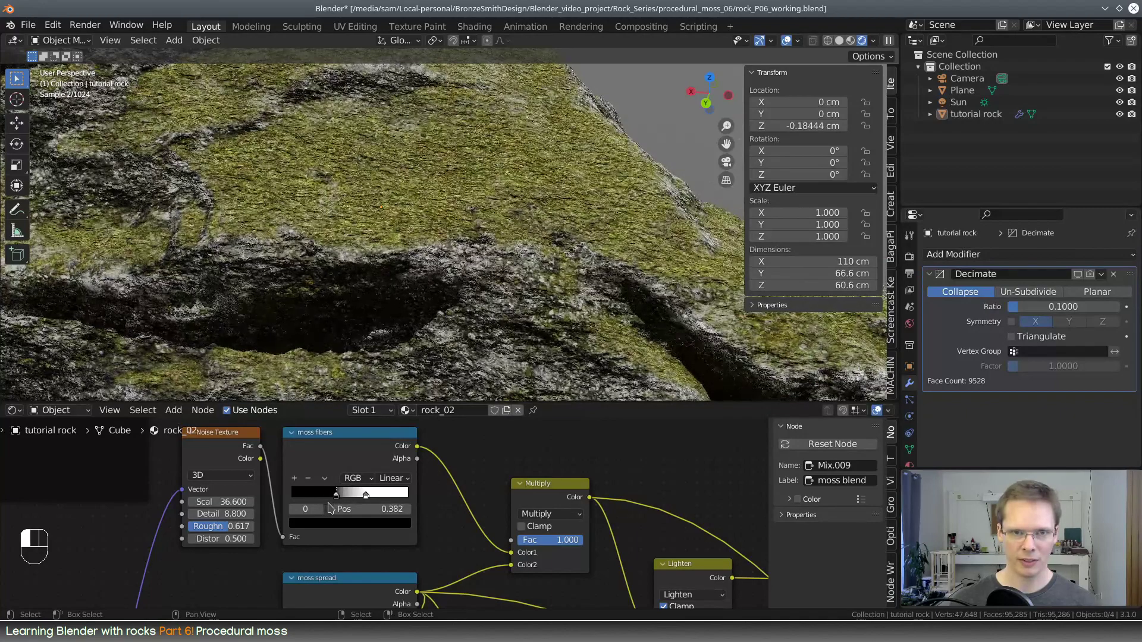
{"action": "left_click", "coordinate": [367, 496]}
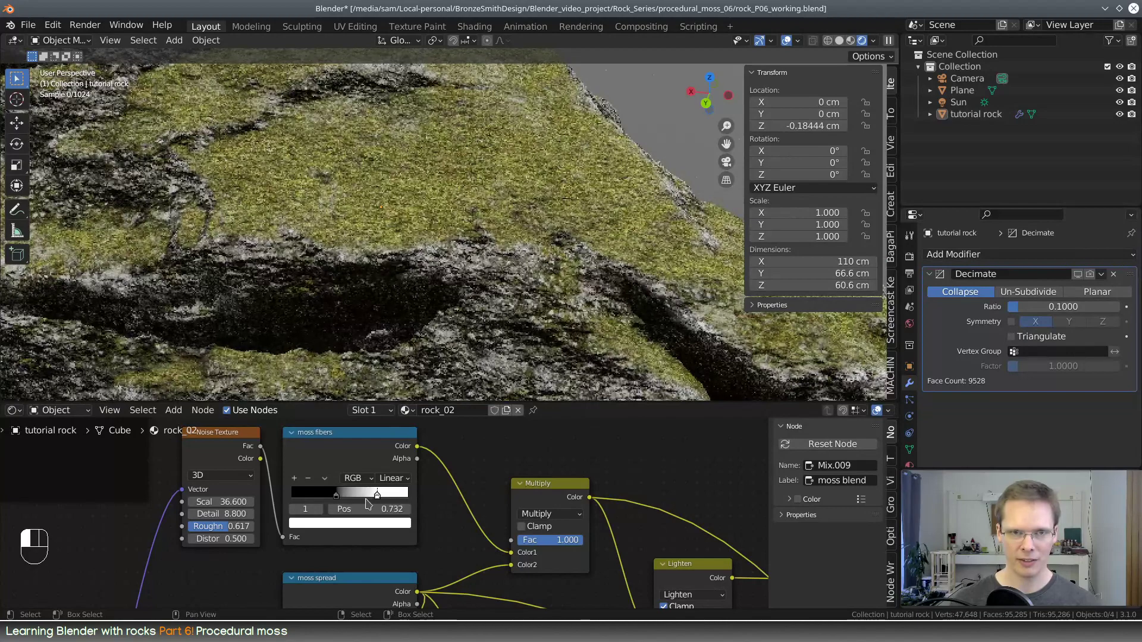
{"action": "left_click_drag", "start_coordinate": [339, 502], "coordinate": [352, 505]}
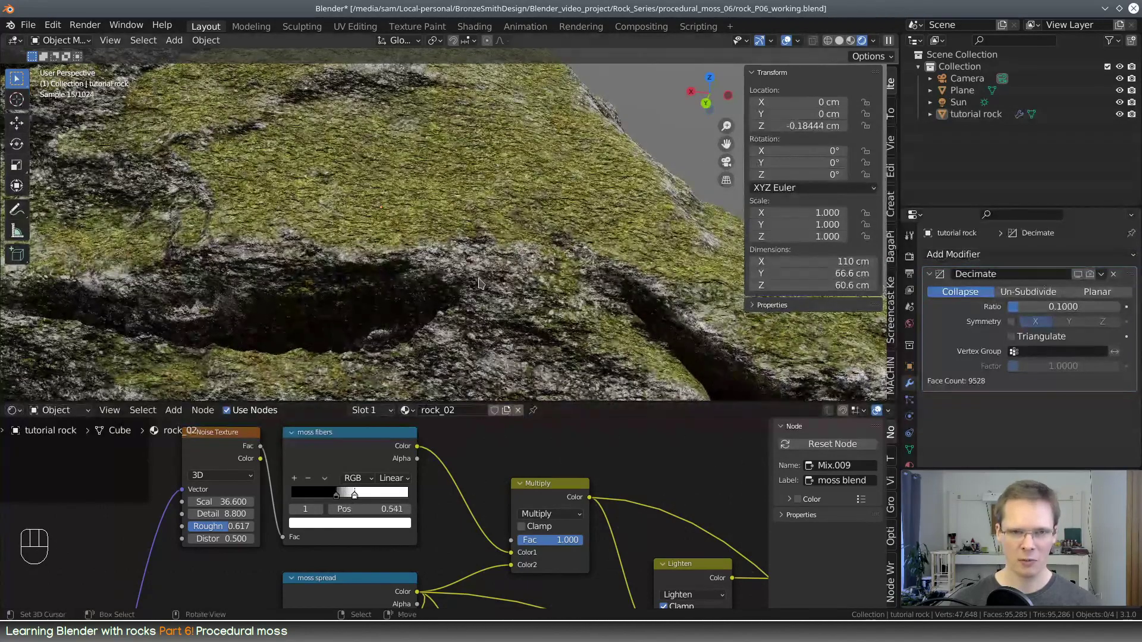
{"action": "middle_click_drag", "start_coordinate": [481, 284], "coordinate": [521, 280]}
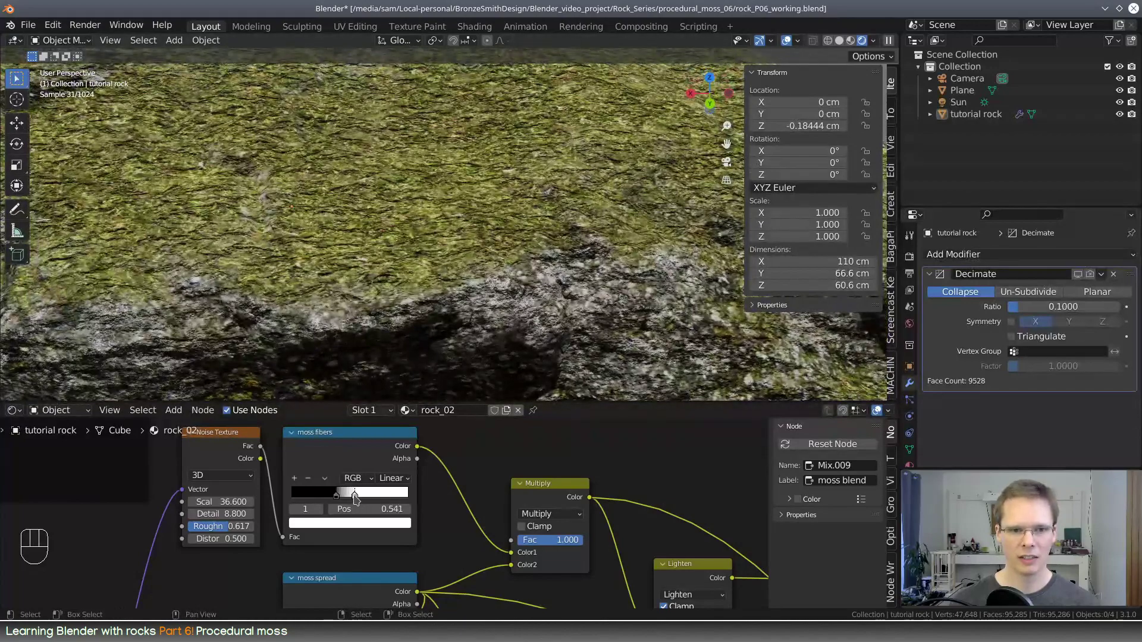
{"action": "left_click_drag", "start_coordinate": [354, 496], "coordinate": [410, 497]}
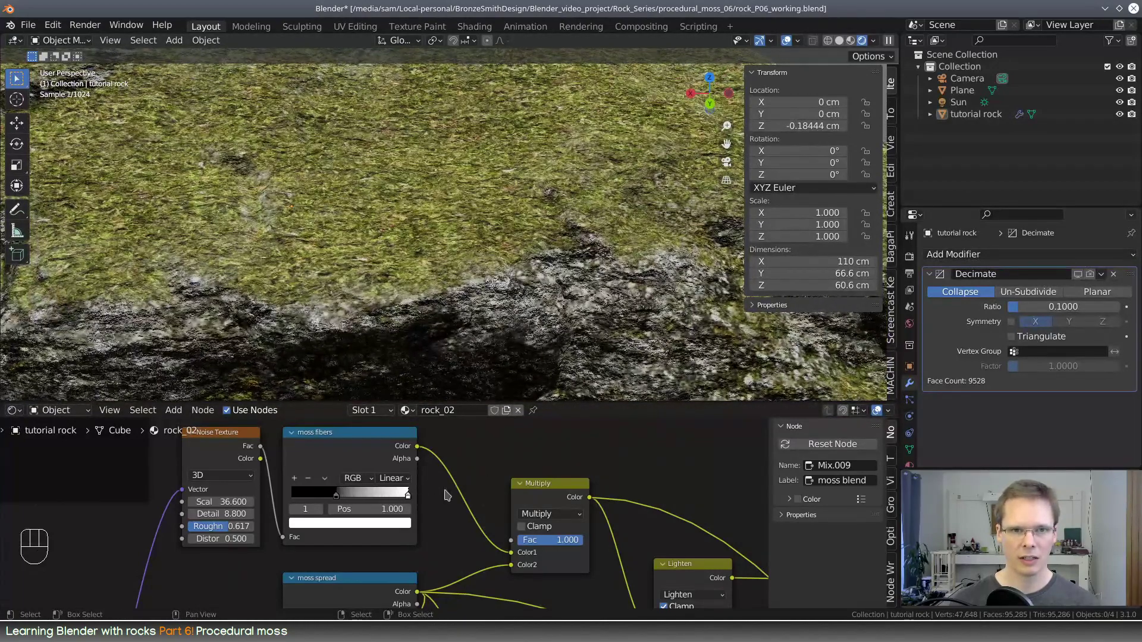
Examine the moss coverage over the whole rock from several angles
{"action": "middle_click_drag", "start_coordinate": [585, 323], "coordinate": [553, 318]}
{"action": "scroll", "coordinate": [555, 464], "scroll_direction": "down", "scroll_amount": 6}
{"action": "middle_click_drag", "start_coordinate": [738, 502], "coordinate": [400, 561]}
{"action": "scroll", "coordinate": [401, 559], "scroll_direction": "down", "scroll_amount": 2}
{"action": "left_click_drag", "start_coordinate": [335, 404], "coordinate": [335, 305]}
{"action": "scroll", "coordinate": [465, 198], "scroll_direction": "down", "scroll_amount": 5}
{"action": "scroll", "coordinate": [466, 198], "scroll_direction": "up", "scroll_amount": 3}
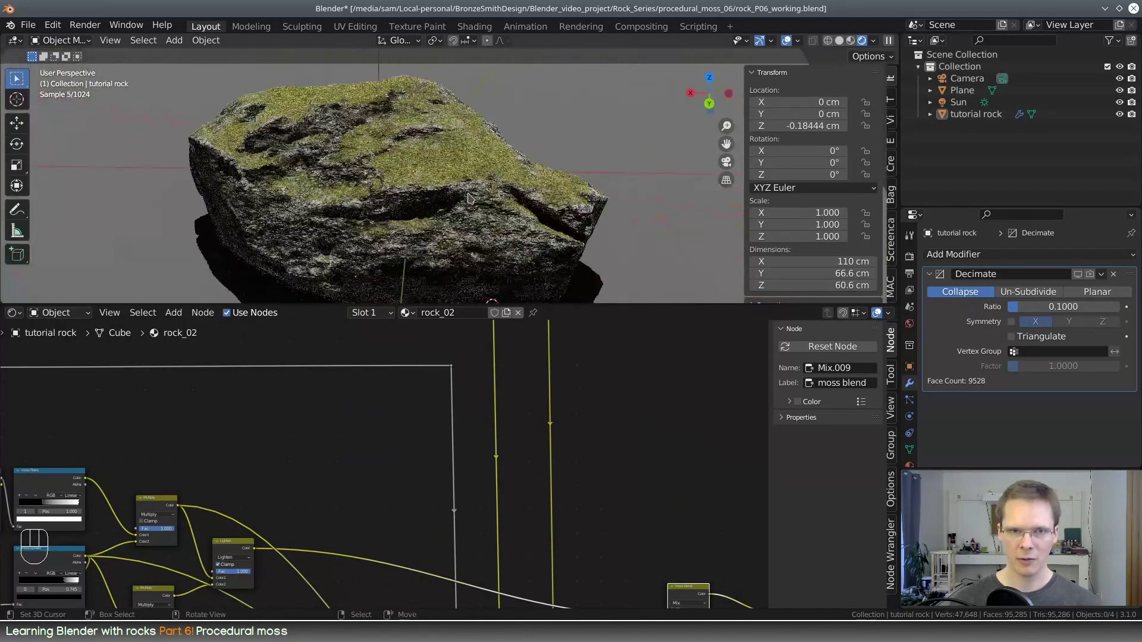
{"action": "middle_click_drag", "start_coordinate": [355, 459], "coordinate": [577, 394], "text": "shift"}
{"action": "scroll", "coordinate": [568, 408], "scroll_direction": "down", "scroll_amount": 1}
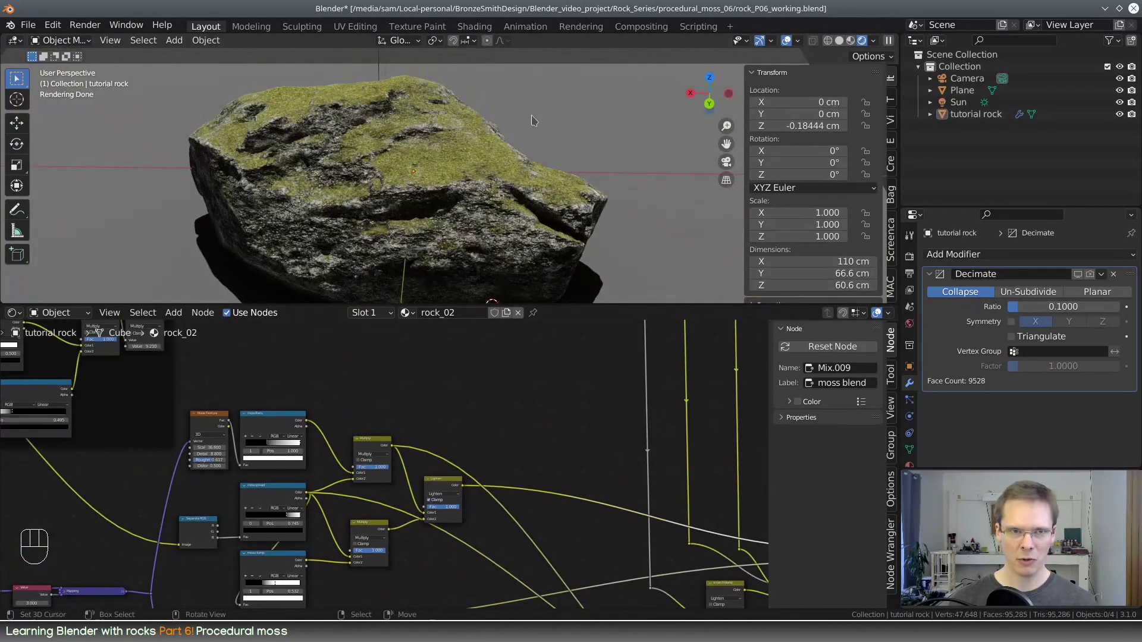
{"action": "middle_click_drag", "start_coordinate": [355, 173], "coordinate": [416, 194]}
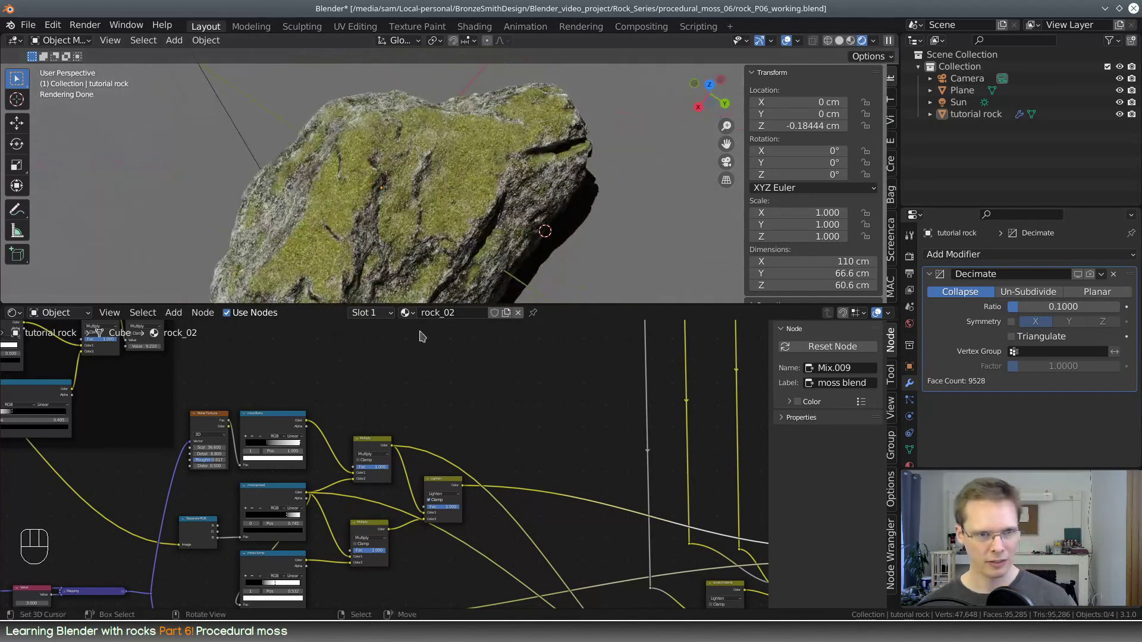
Add a Hue Saturation Value node in the empty area above the moss Lighten node
{"action": "middle_click_drag", "start_coordinate": [432, 394], "coordinate": [441, 369]}
{"action": "scroll", "coordinate": [486, 407], "scroll_direction": "down", "scroll_amount": 5}
{"action": "middle_click_drag", "start_coordinate": [478, 412], "coordinate": [412, 429]}
{"action": "key", "text": "shift+a"}
{"action": "left_click", "coordinate": [447, 424]}
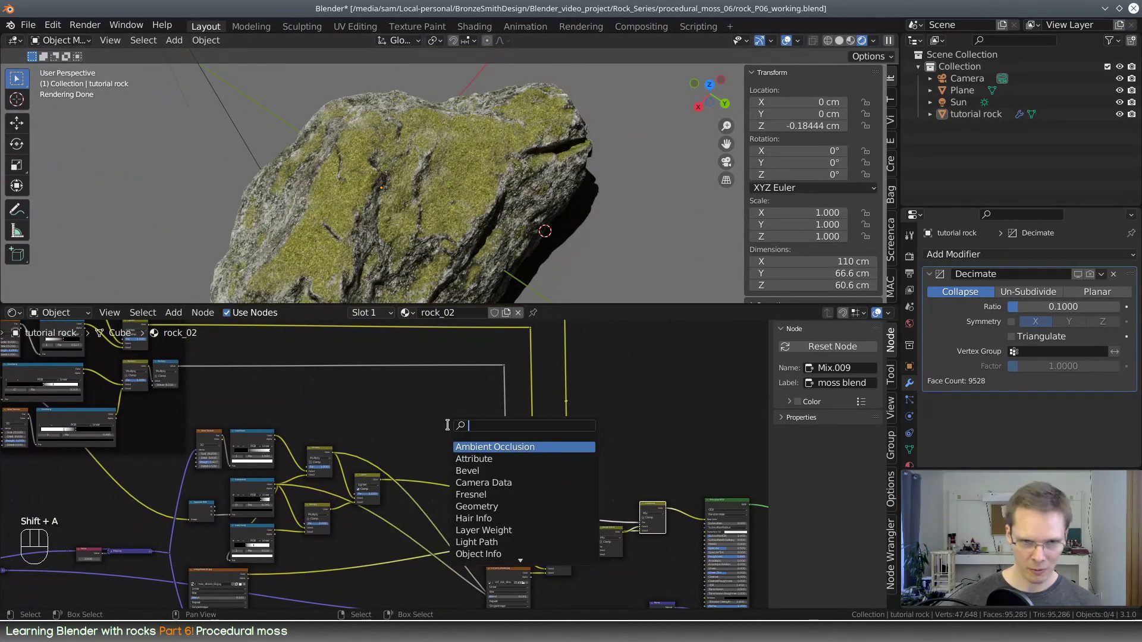
{"action": "type", "text": "hue sa"}
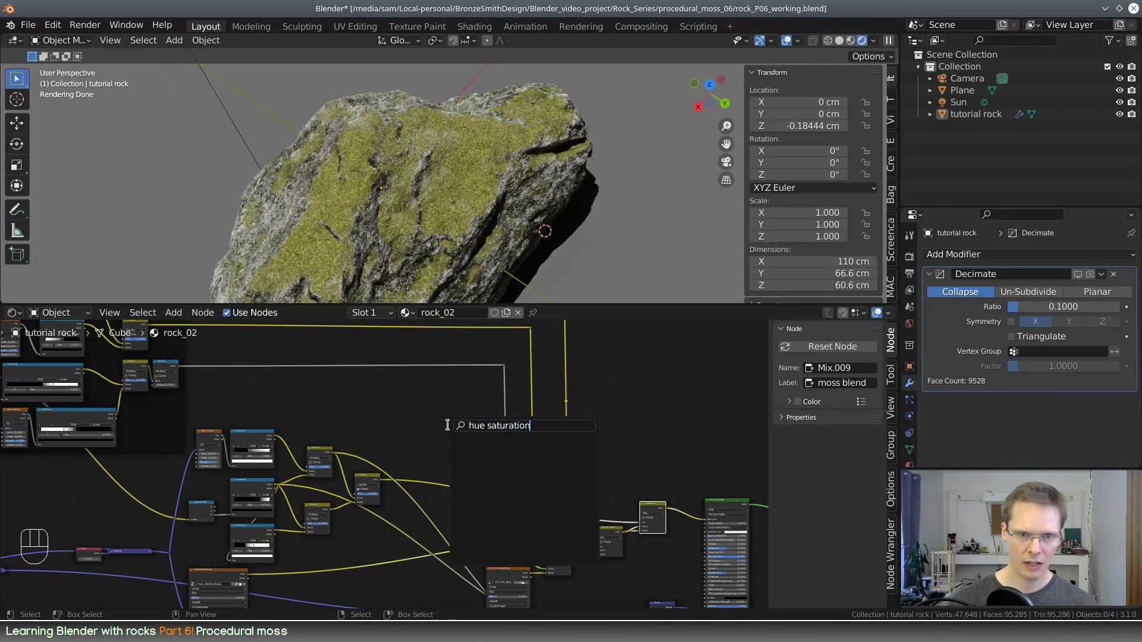
{"action": "type", "text": "tu"}
{"action": "key", "text": "BackSpace"}
{"action": "key", "text": "BackSpace"}
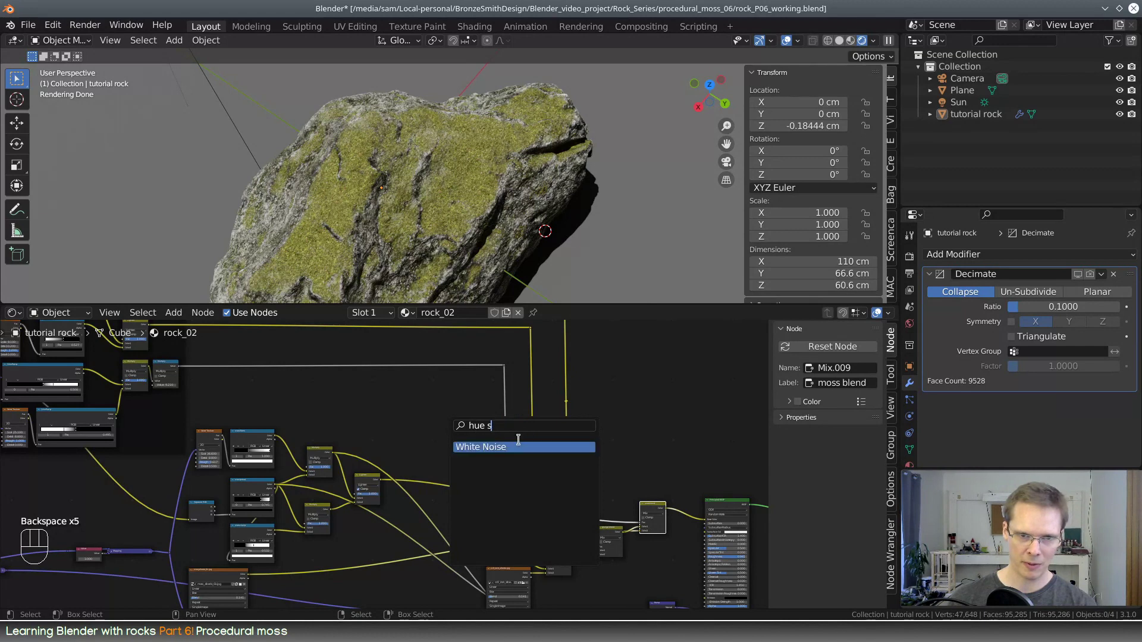
{"action": "key", "text": "Return"}
{"action": "left_click", "coordinate": [440, 409]}
{"action": "scroll", "coordinate": [471, 446], "scroll_direction": "up", "scroll_amount": 1}
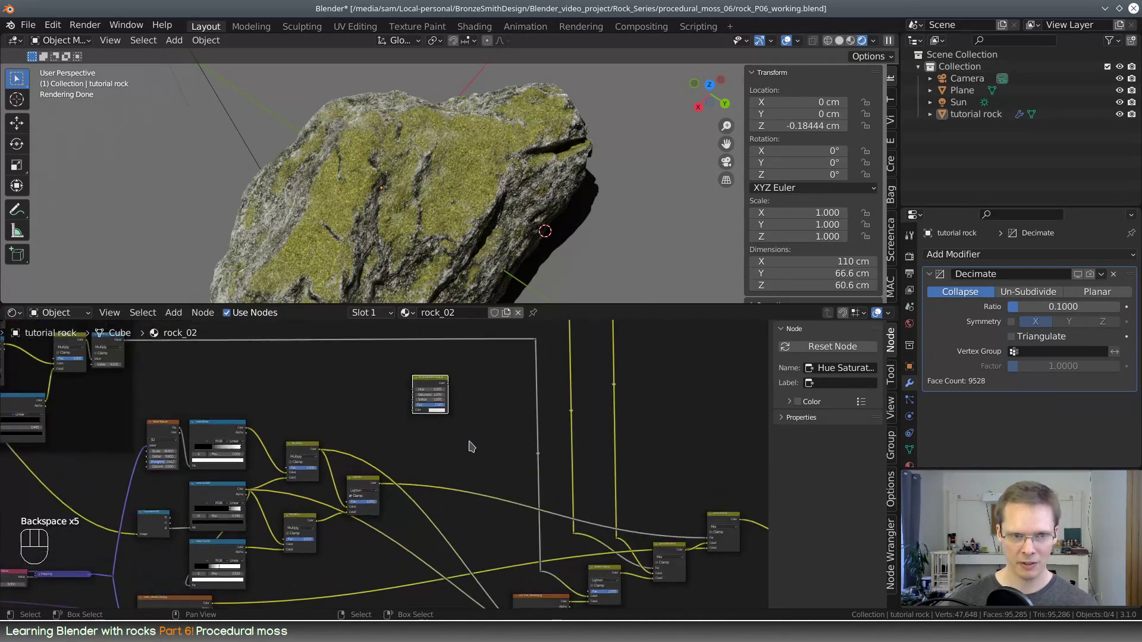
Try inserting the Hue Saturation Value node on the link between the Lighten node and the moss blend's Fac
{"action": "middle_click_drag", "start_coordinate": [493, 442], "coordinate": [390, 393]}
{"action": "scroll", "coordinate": [576, 526], "scroll_direction": "up", "scroll_amount": 1}
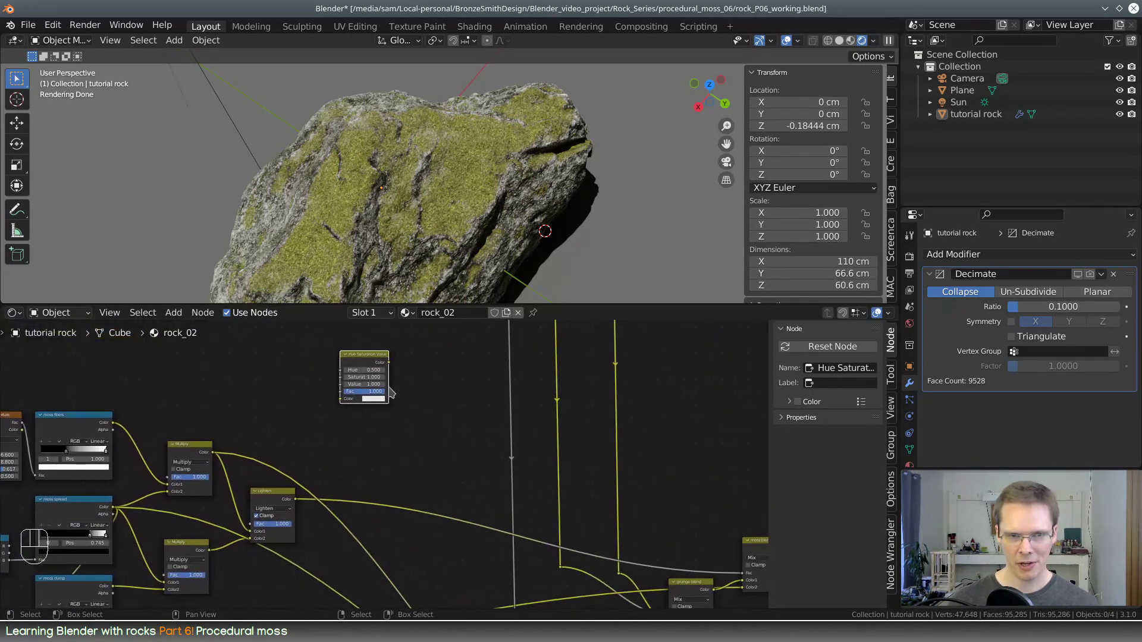
{"action": "left_click_drag", "start_coordinate": [367, 361], "coordinate": [461, 413]}
{"action": "middle_click_drag", "start_coordinate": [485, 404], "coordinate": [370, 364]}
{"action": "middle_click_drag", "start_coordinate": [665, 495], "coordinate": [625, 463]}
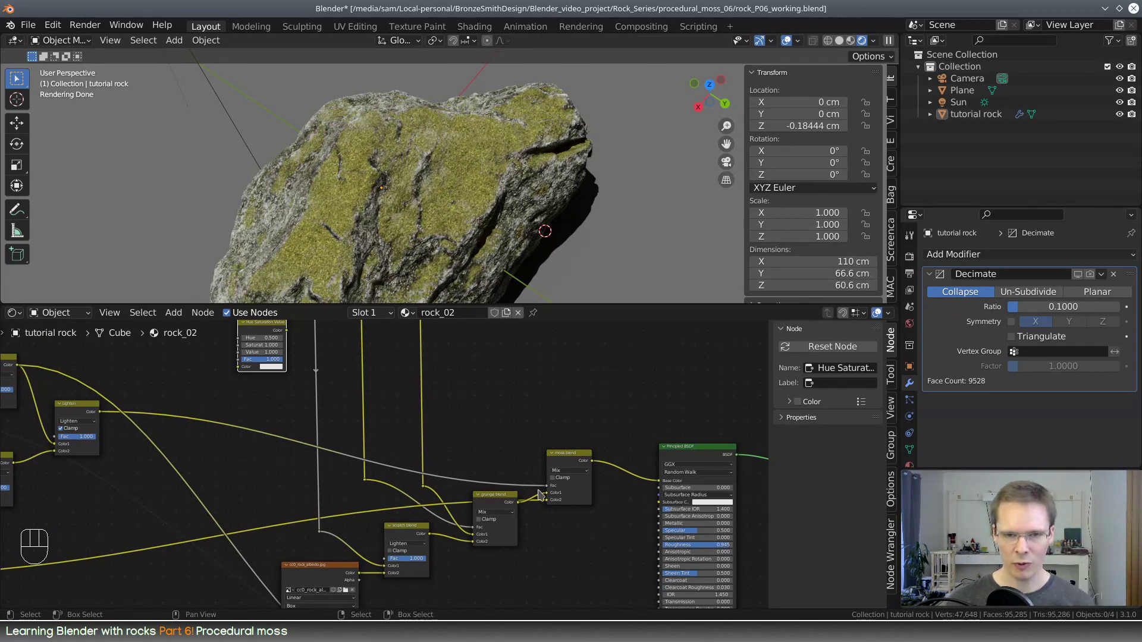
{"action": "middle_click_drag", "start_coordinate": [444, 427], "coordinate": [531, 477]}
{"action": "left_click_drag", "start_coordinate": [364, 375], "coordinate": [374, 443]}
{"action": "middle_click_drag", "start_coordinate": [348, 408], "coordinate": [560, 391]}
Set the Hue Saturation Value node's Hue to 0.860
{"action": "scroll", "coordinate": [435, 441], "scroll_direction": "up", "scroll_amount": 3}
{"action": "scroll", "coordinate": [561, 394], "scroll_direction": "up", "scroll_amount": 5}
{"action": "middle_click_drag", "start_coordinate": [655, 514], "coordinate": [489, 499]}
{"action": "scroll", "coordinate": [485, 496], "scroll_direction": "up", "scroll_amount": 1}
{"action": "left_click_drag", "start_coordinate": [468, 428], "coordinate": [518, 428], "text": "shift"}
{"action": "scroll", "coordinate": [480, 462], "scroll_direction": "down", "scroll_amount": 6}
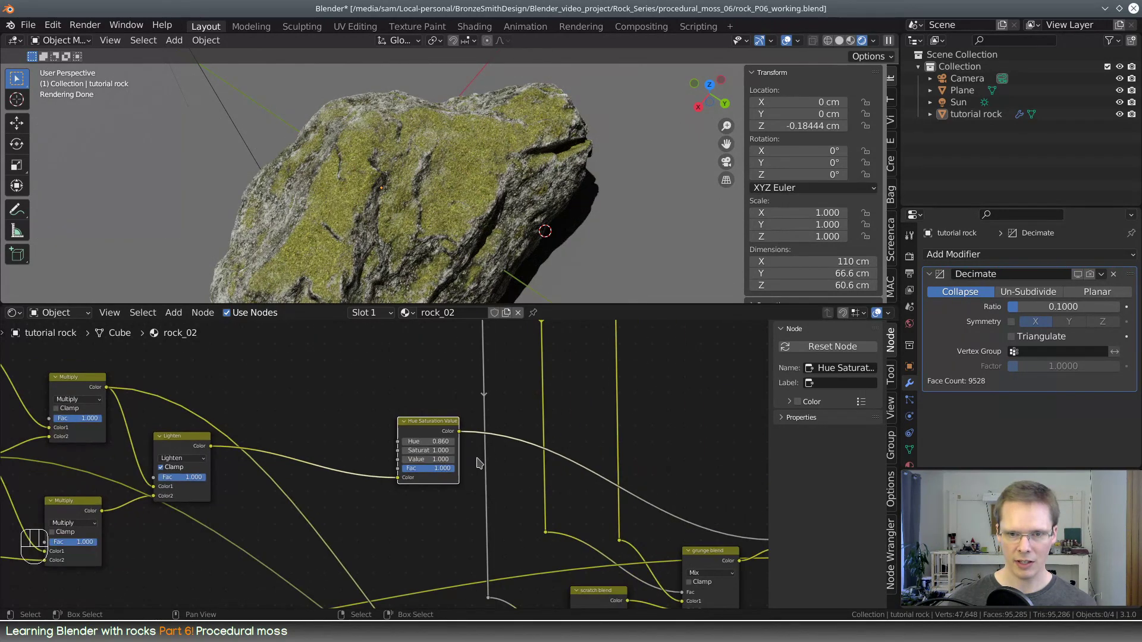
Route the Lighten output back into the moss blend's Fac and insert the Hue Saturation Value node on the moss texture's color link into the moss blend
{"action": "middle_click_drag", "start_coordinate": [524, 462], "coordinate": [368, 420]}
{"action": "left_click_drag", "start_coordinate": [235, 436], "coordinate": [612, 493]}
{"action": "left_click_drag", "start_coordinate": [267, 378], "coordinate": [285, 514]}
{"action": "left_click_drag", "start_coordinate": [285, 514], "coordinate": [279, 473]}
{"action": "middle_click_drag", "start_coordinate": [438, 450], "coordinate": [584, 477]}
{"action": "scroll", "coordinate": [591, 416], "scroll_direction": "up", "scroll_amount": 3}
{"action": "scroll", "coordinate": [528, 506], "scroll_direction": "down", "scroll_amount": 3}
{"action": "scroll", "coordinate": [527, 506], "scroll_direction": "down", "scroll_amount": 2}
{"action": "left_click_drag", "start_coordinate": [514, 479], "coordinate": [514, 345]}
{"action": "middle_click_drag", "start_coordinate": [514, 345], "coordinate": [523, 429]}
{"action": "left_click_drag", "start_coordinate": [524, 433], "coordinate": [519, 467]}
{"action": "scroll", "coordinate": [519, 469], "scroll_direction": "up", "scroll_amount": 4}
{"action": "middle_click_drag", "start_coordinate": [624, 524], "coordinate": [581, 465]}
{"action": "middle_click_drag", "start_coordinate": [493, 216], "coordinate": [461, 190]}
{"action": "scroll", "coordinate": [523, 377], "scroll_direction": "up", "scroll_amount": 3}
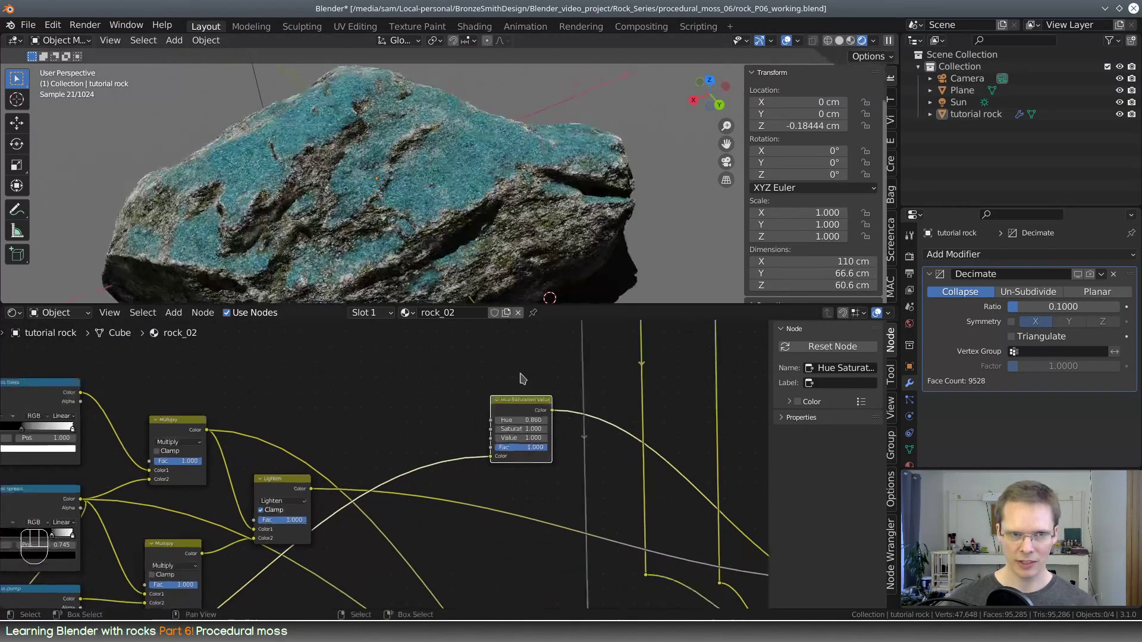
Try a lower Hue on the Hue Saturation Value node, and reset it to 0.500
{"action": "middle_click_drag", "start_coordinate": [594, 420], "coordinate": [478, 492]}
{"action": "scroll", "coordinate": [458, 377], "scroll_direction": "up", "scroll_amount": 4}
{"action": "mouse_move", "coordinate": [458, 451]}
{"action": "left_mouse_down", "text": "shift"}
{"action": "mouse_move", "coordinate": [501, 451]}
{"action": "mouse_move", "coordinate": [343, 451]}
{"action": "mouse_move", "coordinate": [498, 451]}
{"action": "mouse_move", "coordinate": [438, 451]}
{"action": "left_mouse_up", "text": "shift"}
{"action": "scroll", "coordinate": [496, 425], "scroll_direction": "down", "scroll_amount": 3}
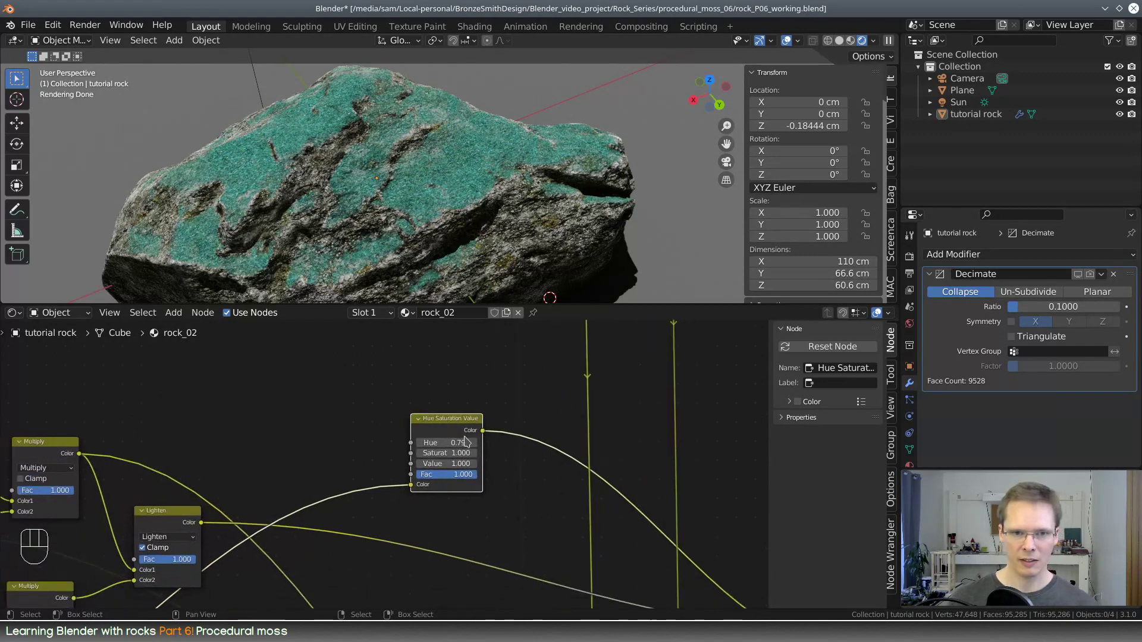
{"action": "key", "text": "Return"}
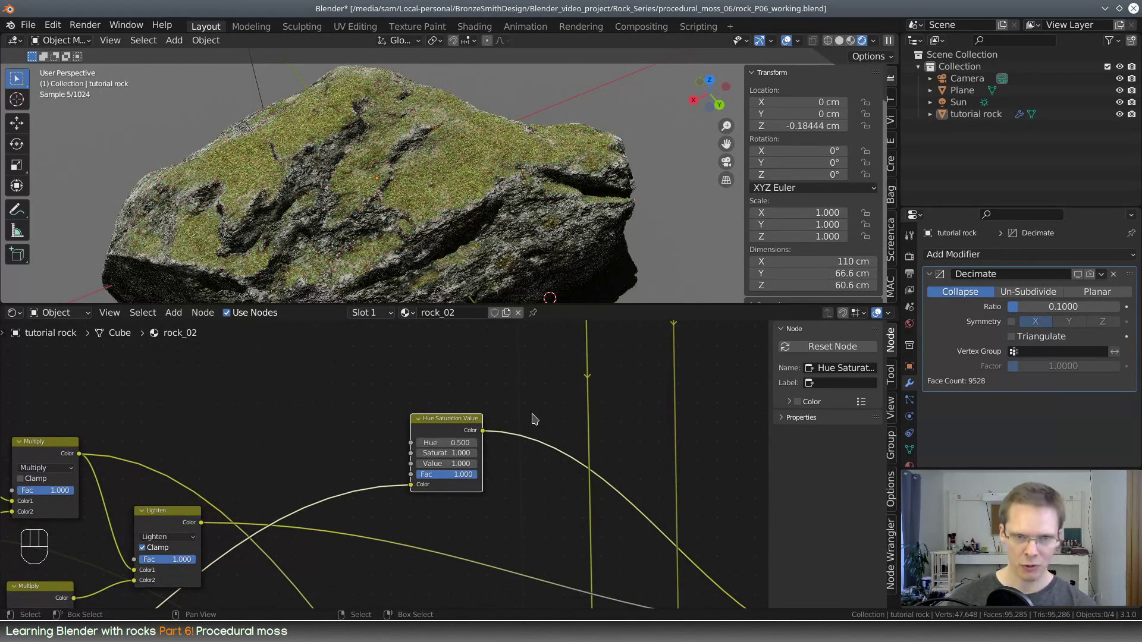
Add a Noise Texture node in the open space next to the Hue Saturation Value node
{"action": "middle_click_drag", "start_coordinate": [379, 418], "coordinate": [448, 408]}
{"action": "key", "text": "shift+a"}
{"action": "left_click", "coordinate": [440, 404]}
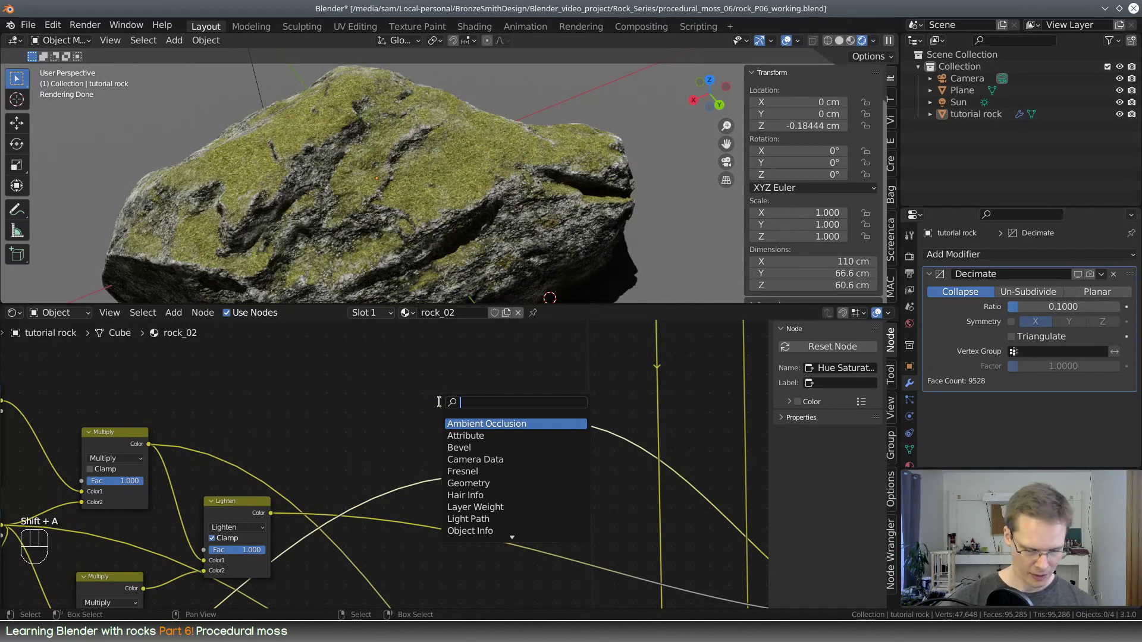
{"action": "type", "text": "noise"}
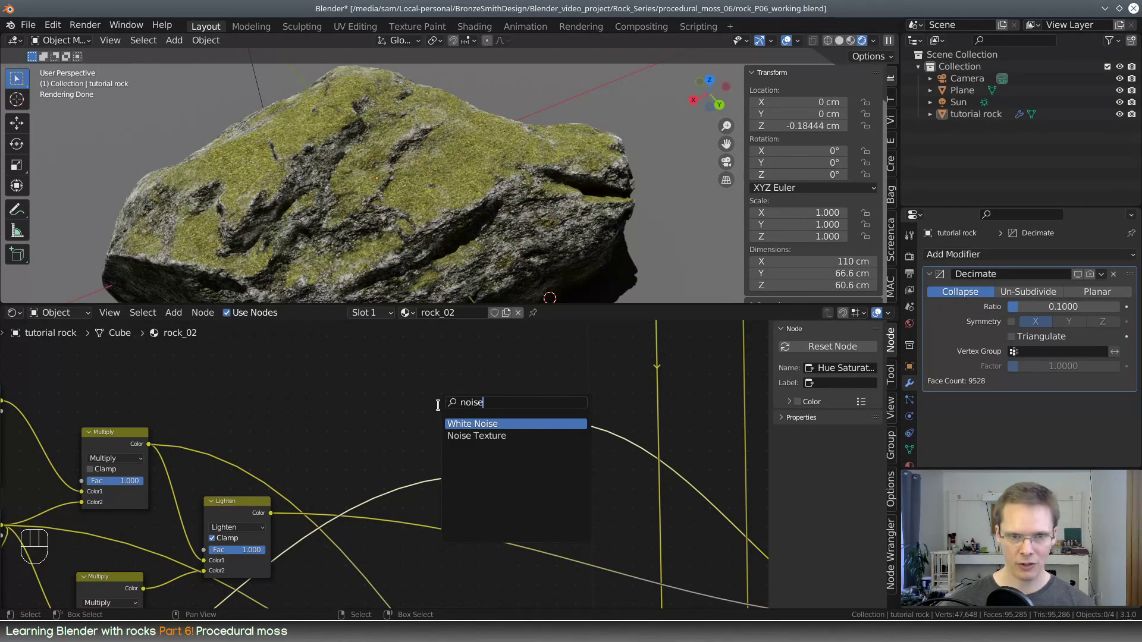
{"action": "left_click", "coordinate": [517, 436]}
{"action": "left_click", "coordinate": [295, 453]}
{"action": "scroll", "coordinate": [296, 453], "scroll_direction": "down", "scroll_amount": 3}
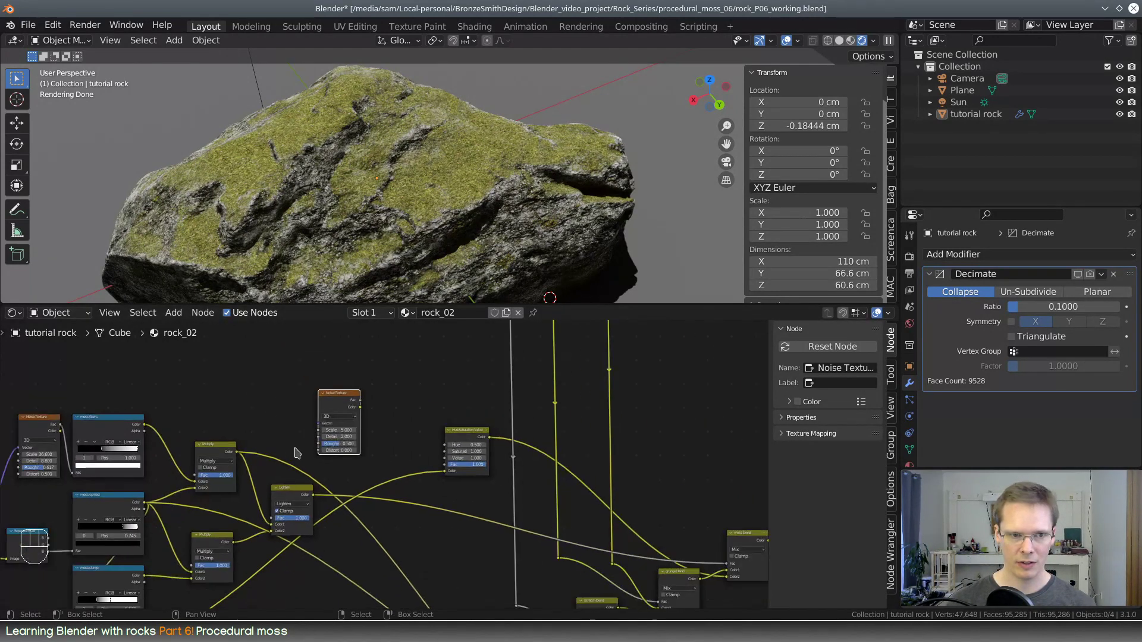
Feed the mapping vector into the new Noise Texture and place the node above the moss fibers' Noise Texture
{"action": "middle_click_drag", "start_coordinate": [294, 447], "coordinate": [503, 432]}
{"action": "middle_click_drag", "start_coordinate": [239, 515], "coordinate": [293, 486]}
{"action": "right_click_drag", "start_coordinate": [250, 454], "coordinate": [268, 463], "text": "shift"}
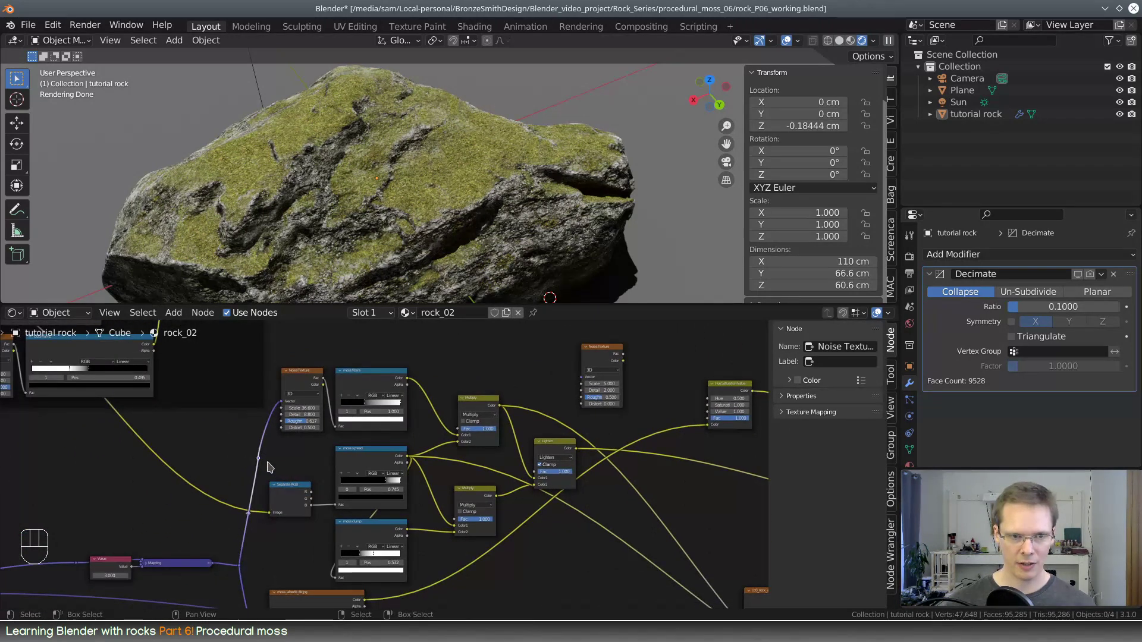
{"action": "left_click_drag", "start_coordinate": [258, 458], "coordinate": [583, 382]}
{"action": "middle_click_drag", "start_coordinate": [691, 393], "coordinate": [701, 486]}
{"action": "left_click_drag", "start_coordinate": [617, 443], "coordinate": [318, 390]}
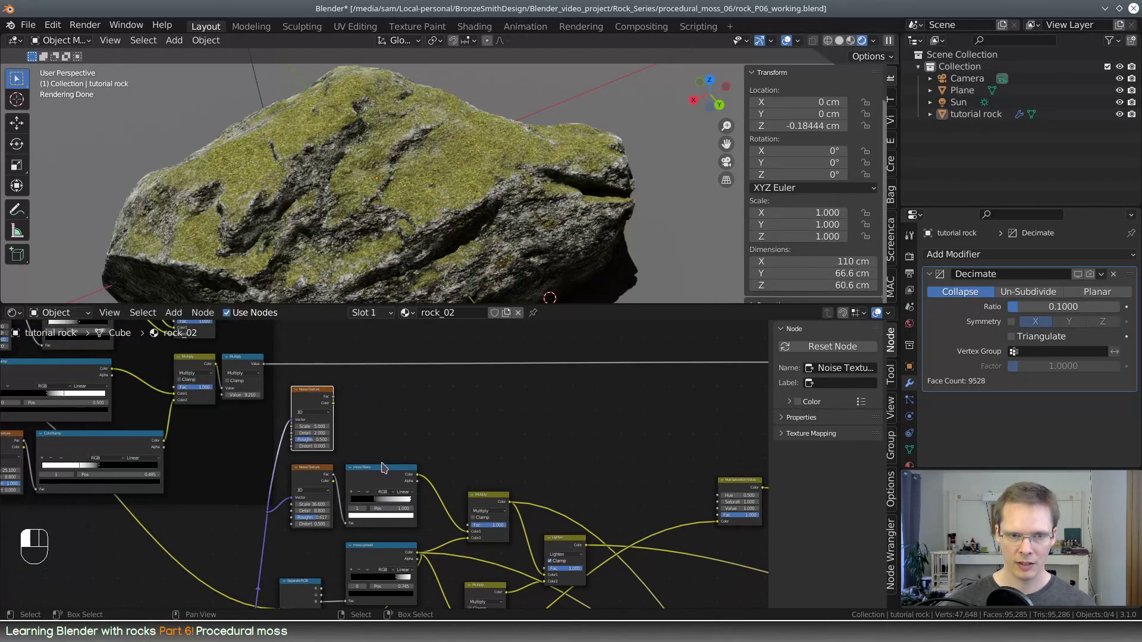
Duplicate the moss fibers color ramp beside the new Noise Texture and connect the noise's Fac output to the copy's Fac input
{"action": "left_click", "coordinate": [385, 474]}
{"action": "key", "text": "shift+d"}
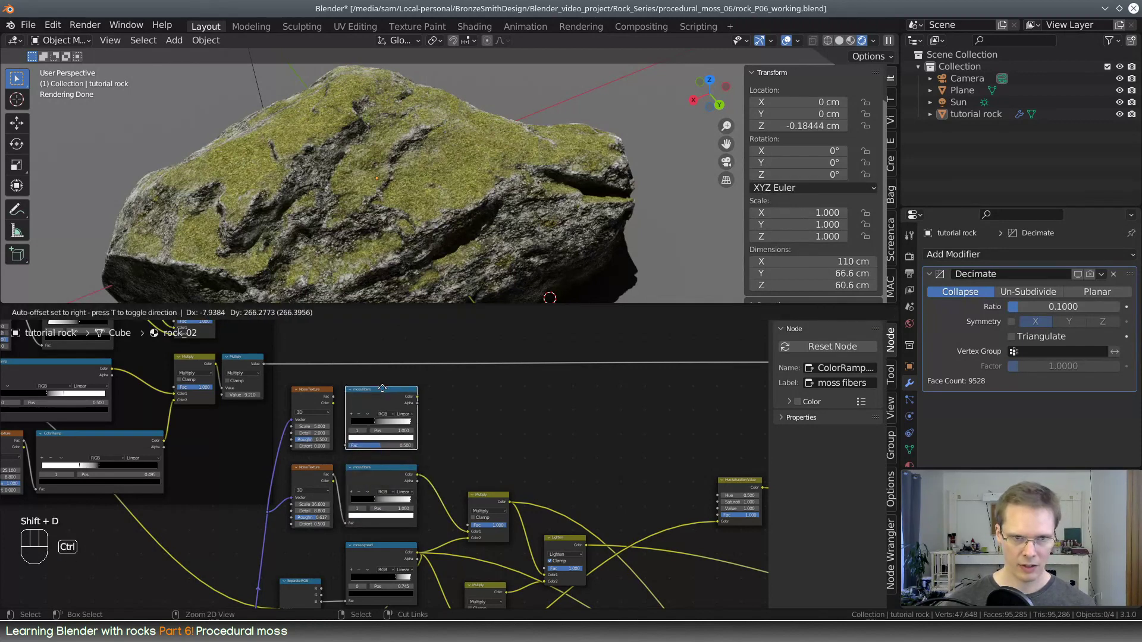
{"action": "left_click", "coordinate": [385, 395]}
{"action": "left_click_drag", "start_coordinate": [334, 396], "coordinate": [341, 410]}
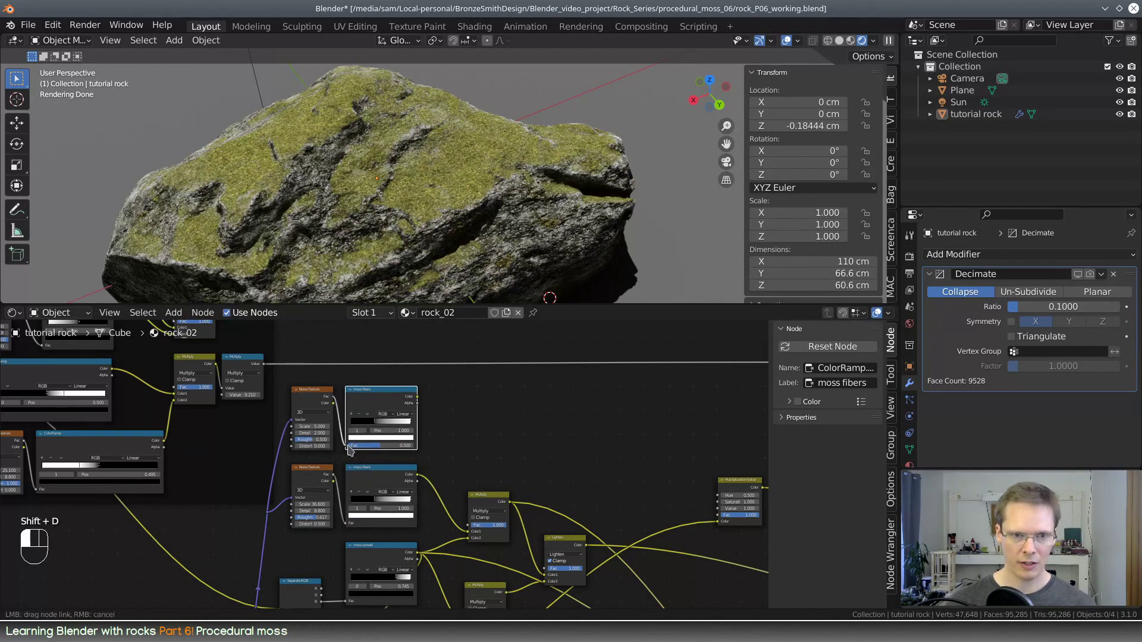
{"action": "left_click_drag", "start_coordinate": [350, 450], "coordinate": [349, 446]}
{"action": "scroll", "coordinate": [532, 464], "scroll_direction": "up", "scroll_amount": 2}
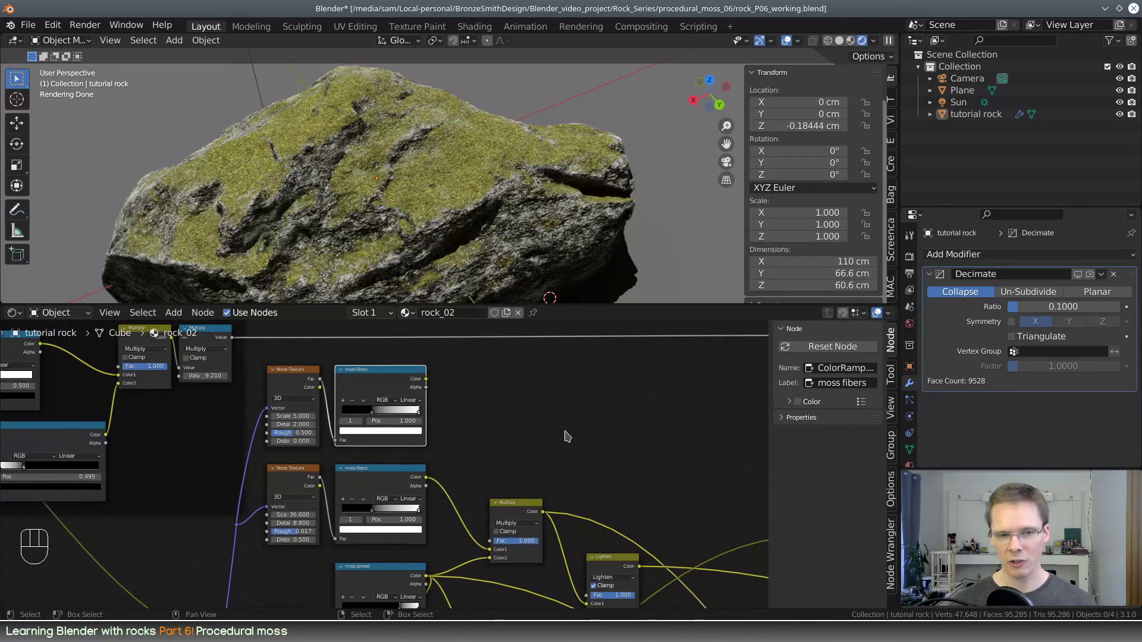
Connect the duplicated ramp's Color output to the Hue input of the Hue Saturation Value node
{"action": "middle_click_drag", "start_coordinate": [566, 437], "coordinate": [394, 458]}
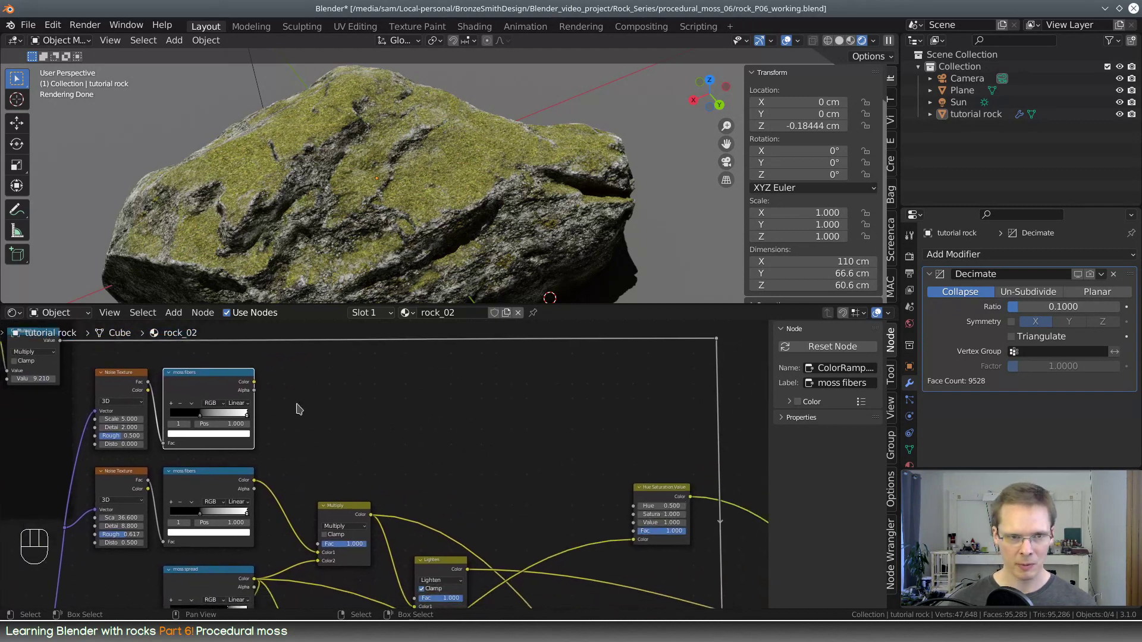
{"action": "left_click_drag", "start_coordinate": [256, 383], "coordinate": [636, 514]}
{"action": "key", "text": "KP_Decimal"}
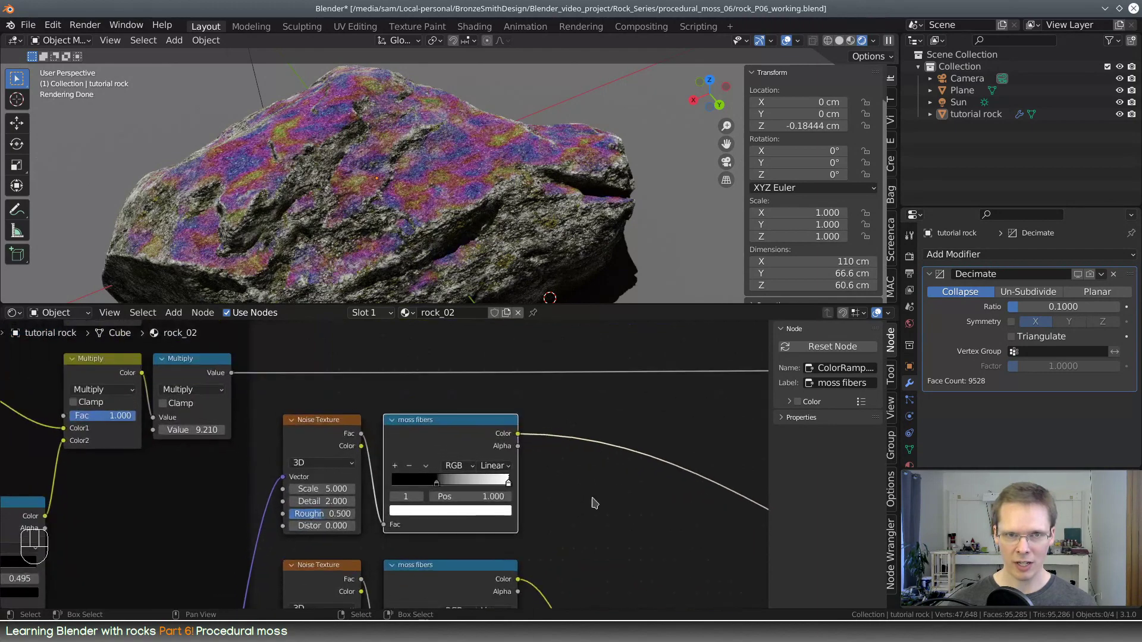
Set the new Noise Texture to Scale 1.230, Detail 6.200, Roughness 0.642, and its ramp's black stop to 0.091, labelling the ramp "moss noise color"
{"action": "scroll", "coordinate": [596, 514], "scroll_direction": "up", "scroll_amount": 1}
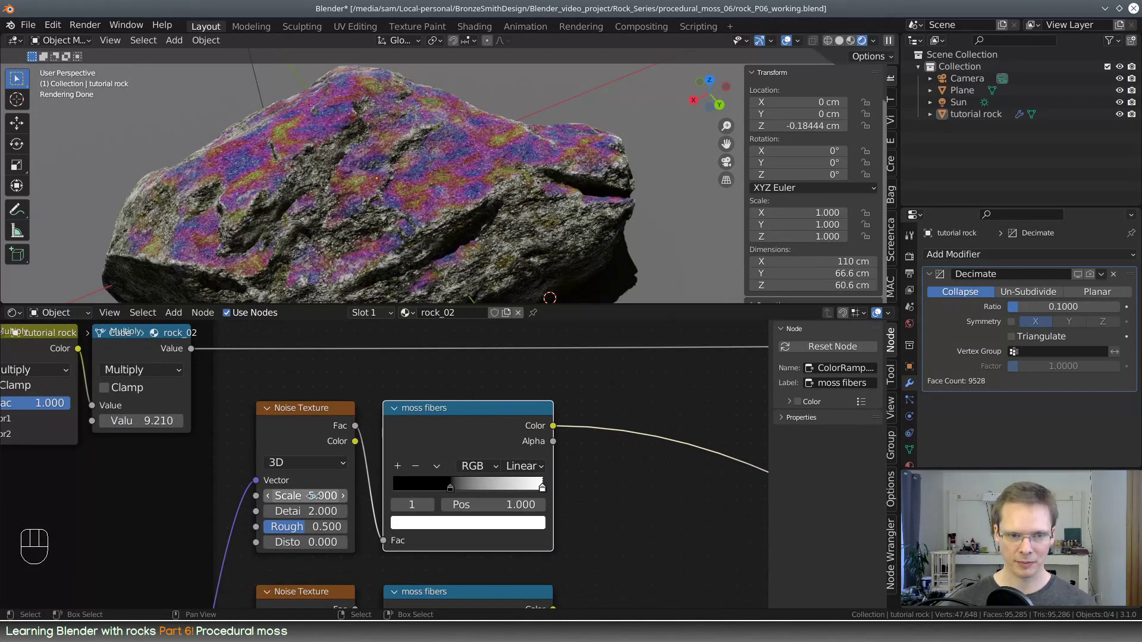
{"action": "left_click_drag", "start_coordinate": [313, 495], "coordinate": [324, 527]}
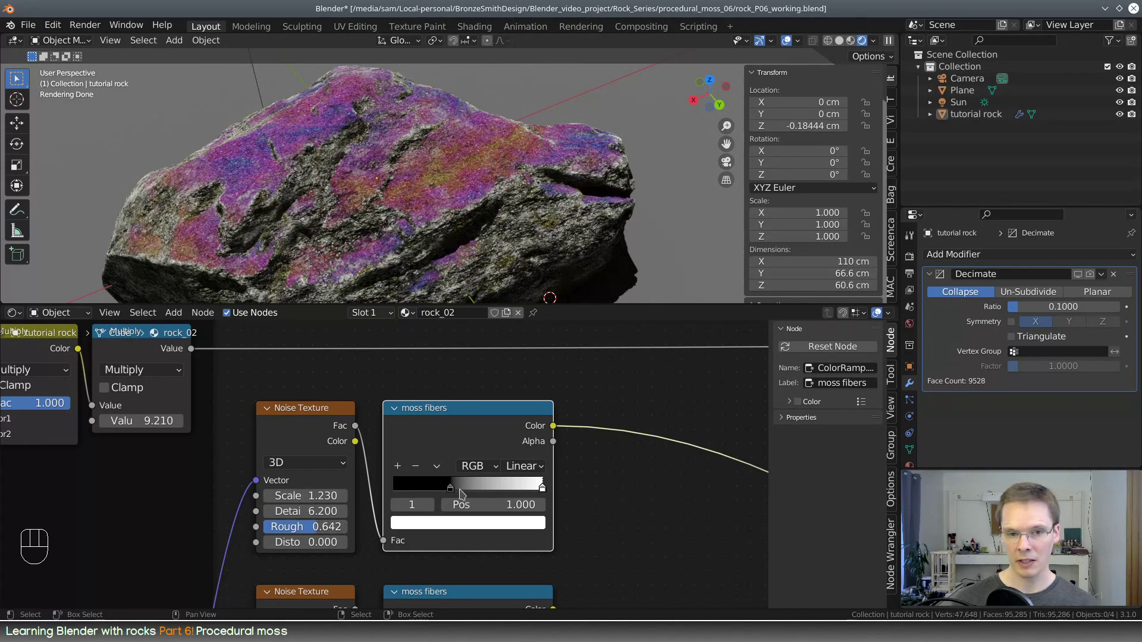
{"action": "left_click_drag", "start_coordinate": [451, 489], "coordinate": [418, 493]}
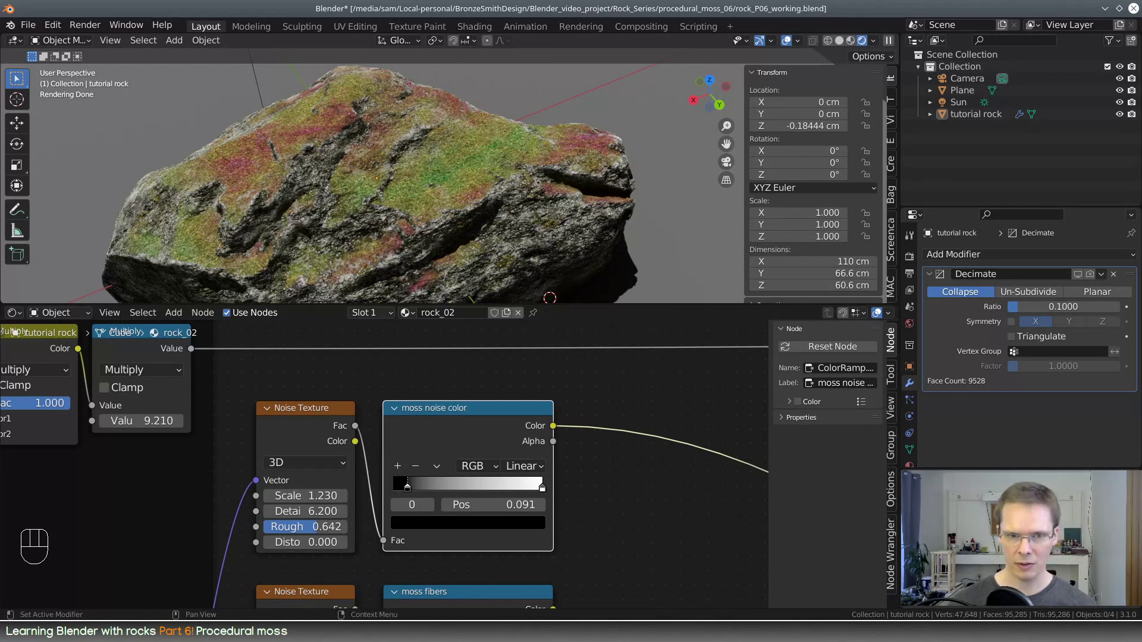
Try brightening the black stop of the moss noise color ramp to a Value of 0.006
{"action": "scroll", "coordinate": [565, 458], "scroll_direction": "down", "scroll_amount": 4}
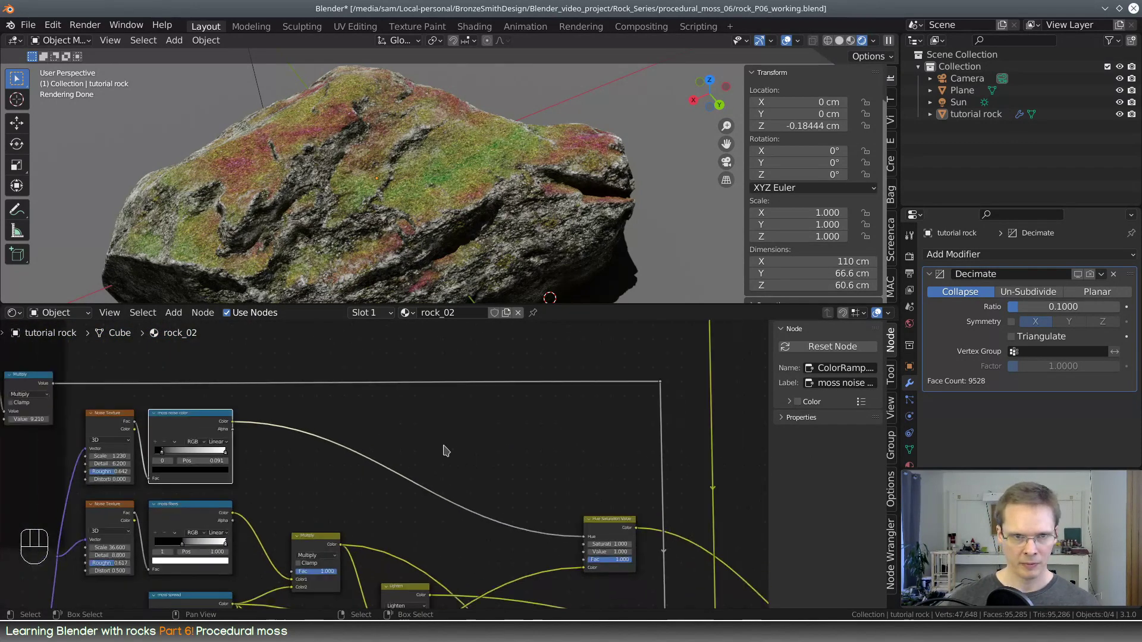
{"action": "middle_click_drag", "start_coordinate": [446, 450], "coordinate": [494, 439]}
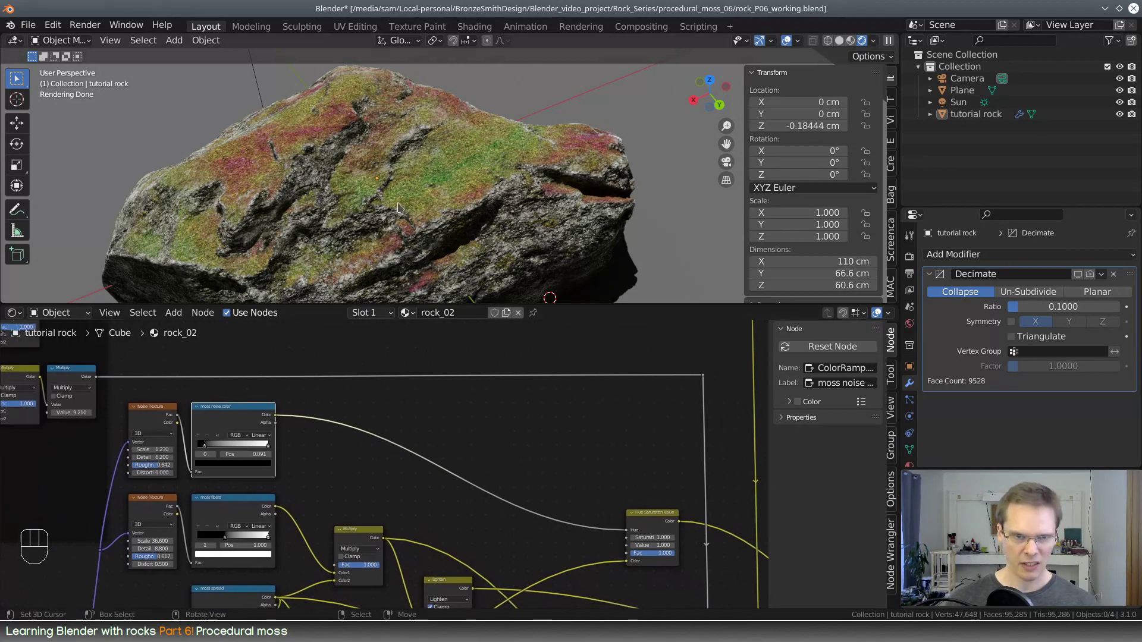
{"action": "middle_click_drag", "start_coordinate": [341, 173], "coordinate": [470, 169]}
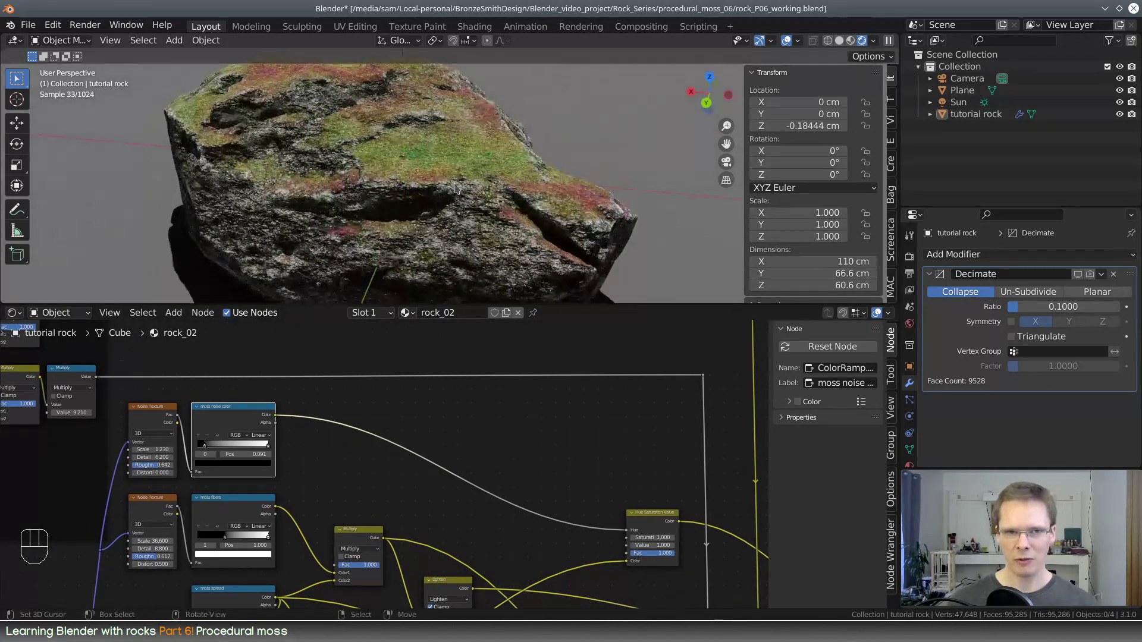
{"action": "middle_click_drag", "start_coordinate": [319, 199], "coordinate": [431, 189]}
{"action": "scroll", "coordinate": [431, 189], "scroll_direction": "up", "scroll_amount": 3}
{"action": "scroll", "coordinate": [431, 190], "scroll_direction": "down", "scroll_amount": 1}
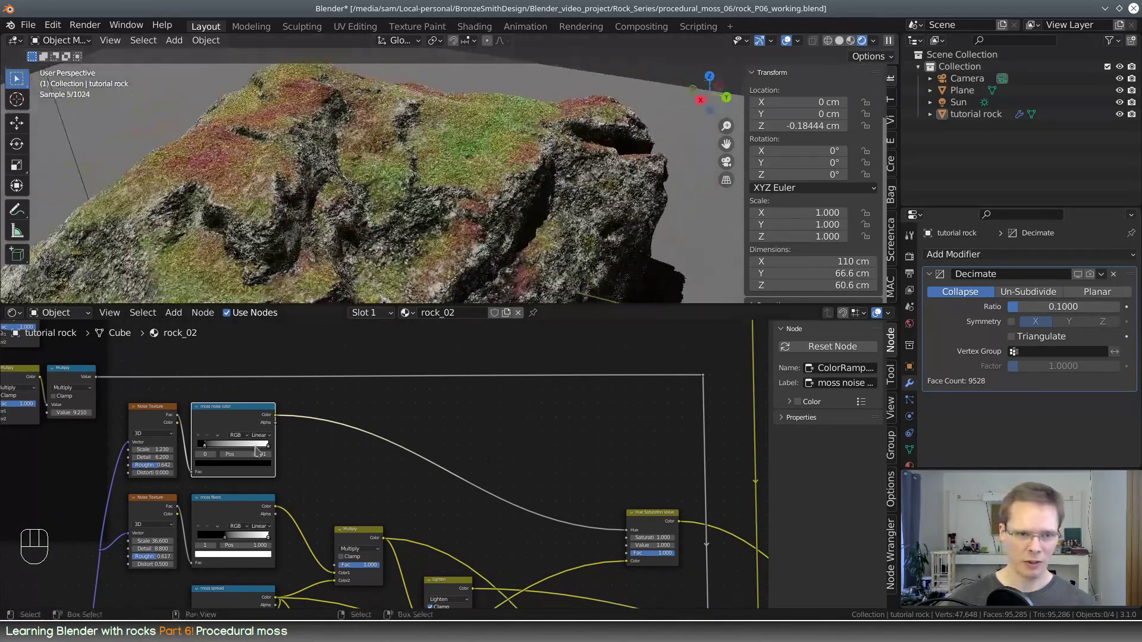
{"action": "scroll", "coordinate": [244, 469], "scroll_direction": "up", "scroll_amount": 5}
{"action": "middle_click_drag", "start_coordinate": [247, 471], "coordinate": [466, 506]}
{"action": "scroll", "coordinate": [518, 478], "scroll_direction": "up", "scroll_amount": 4}
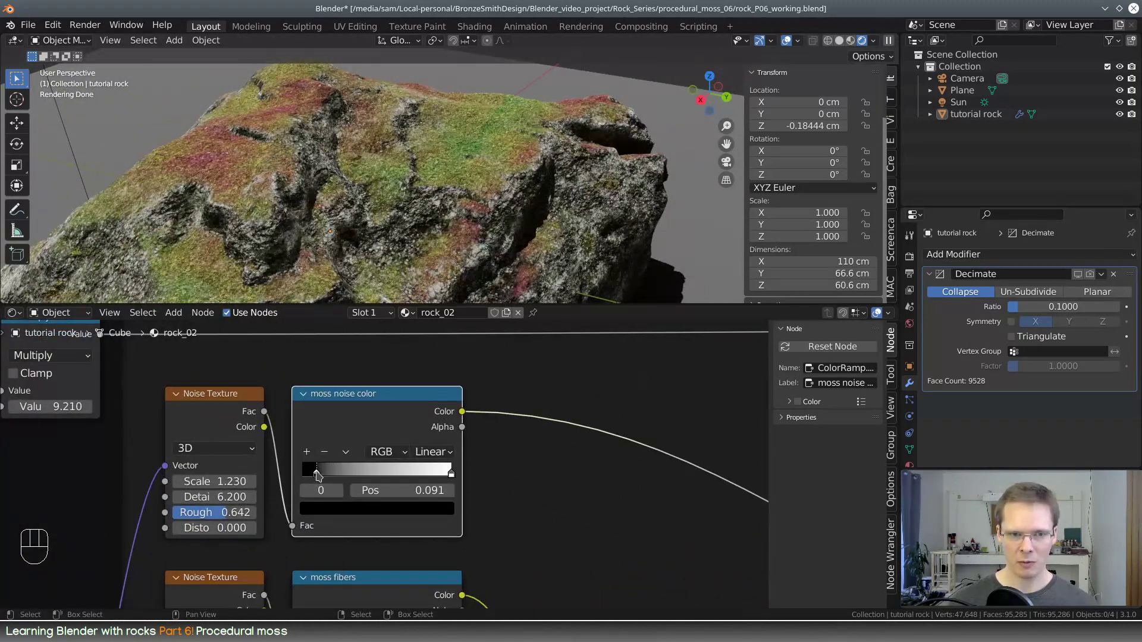
{"action": "left_click", "coordinate": [370, 509]}
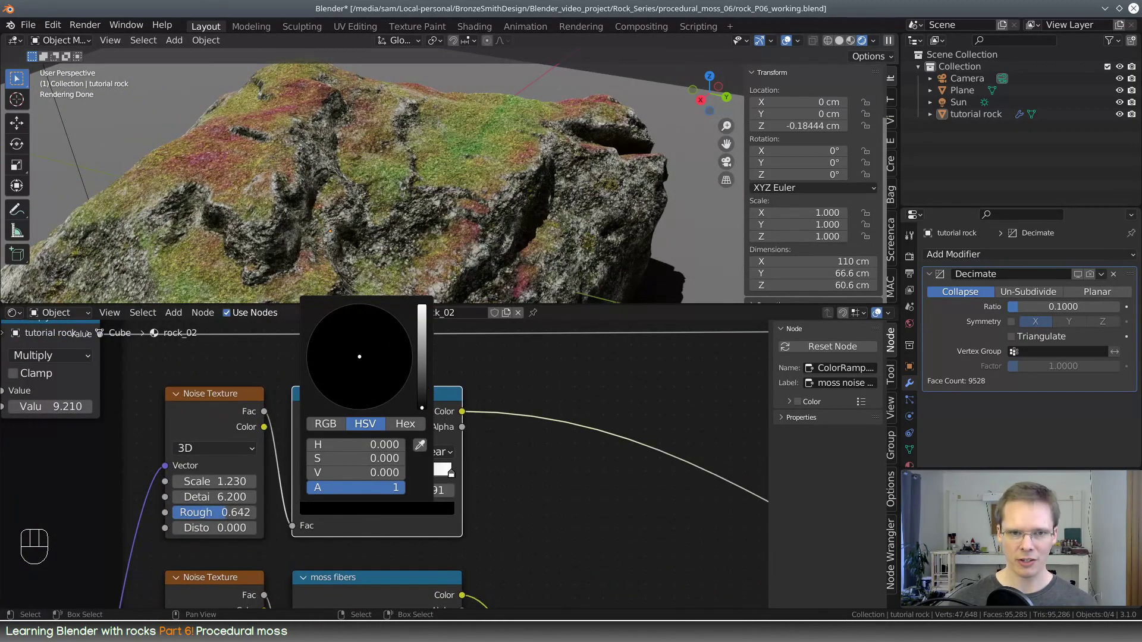
{"action": "mouse_move", "coordinate": [421, 408]}
{"action": "left_mouse_down"}
{"action": "mouse_move", "coordinate": [422, 349]}
{"action": "mouse_move", "coordinate": [421, 403]}
{"action": "left_mouse_up"}
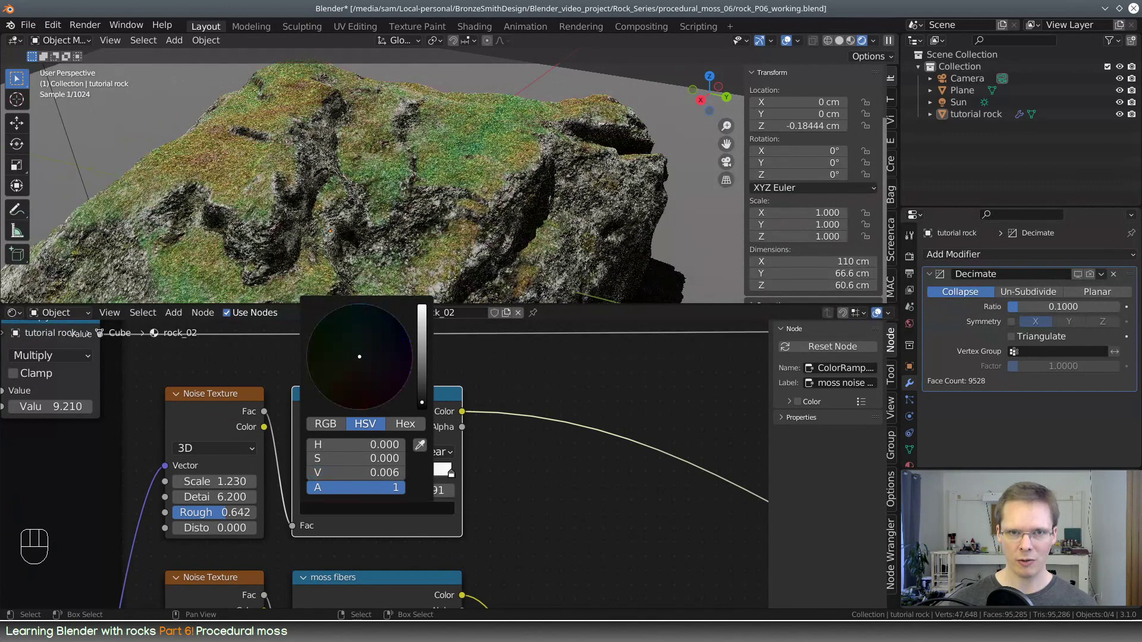
Insert a Math node on the link between the moss noise color ramp and the Hue input
{"action": "key", "text": "shift+a"}
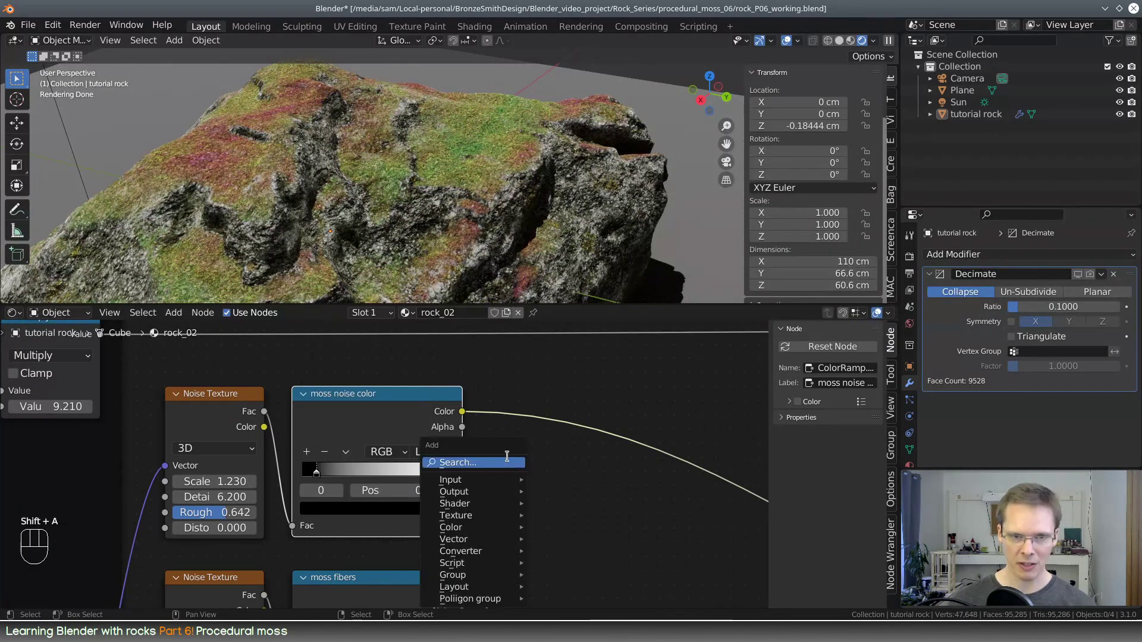
{"action": "type", "text": "math"}
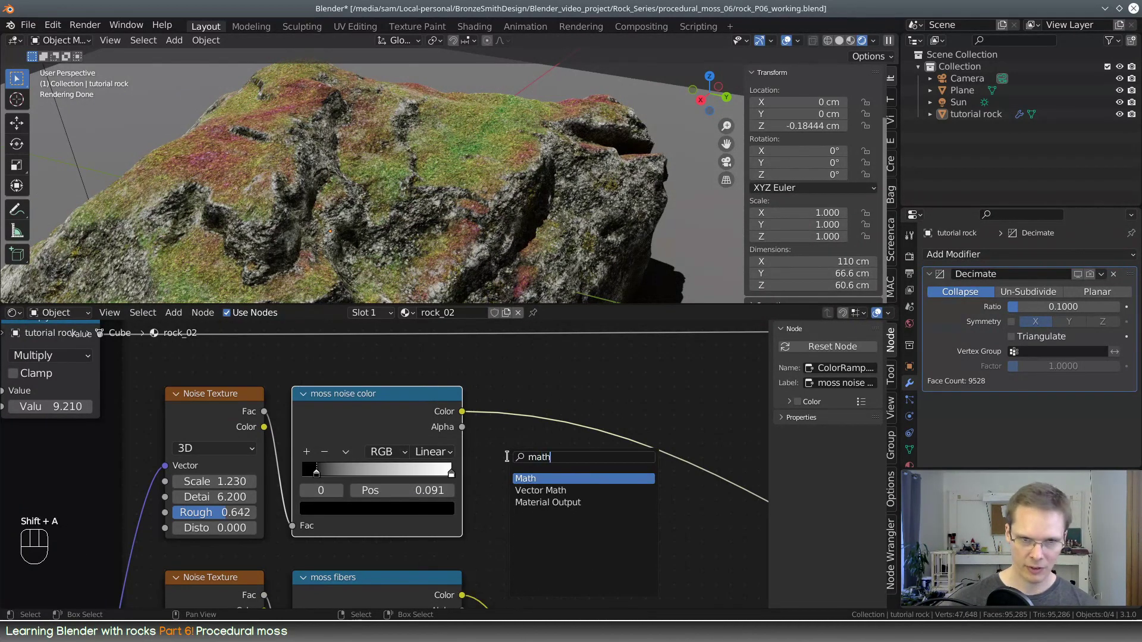
{"action": "key", "text": "Return"}
{"action": "left_click", "coordinate": [521, 362]}
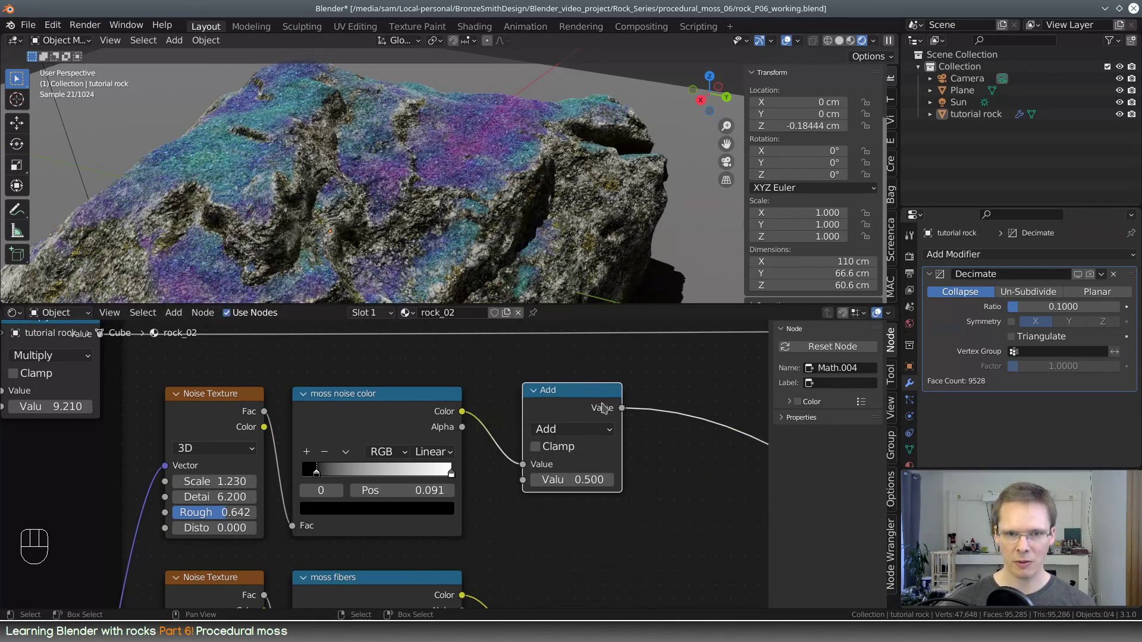
Duplicate the Math node onto the link after it and switch the first Math node to Multiply
{"action": "key", "text": "shift+d"}
{"action": "left_click", "coordinate": [744, 398]}
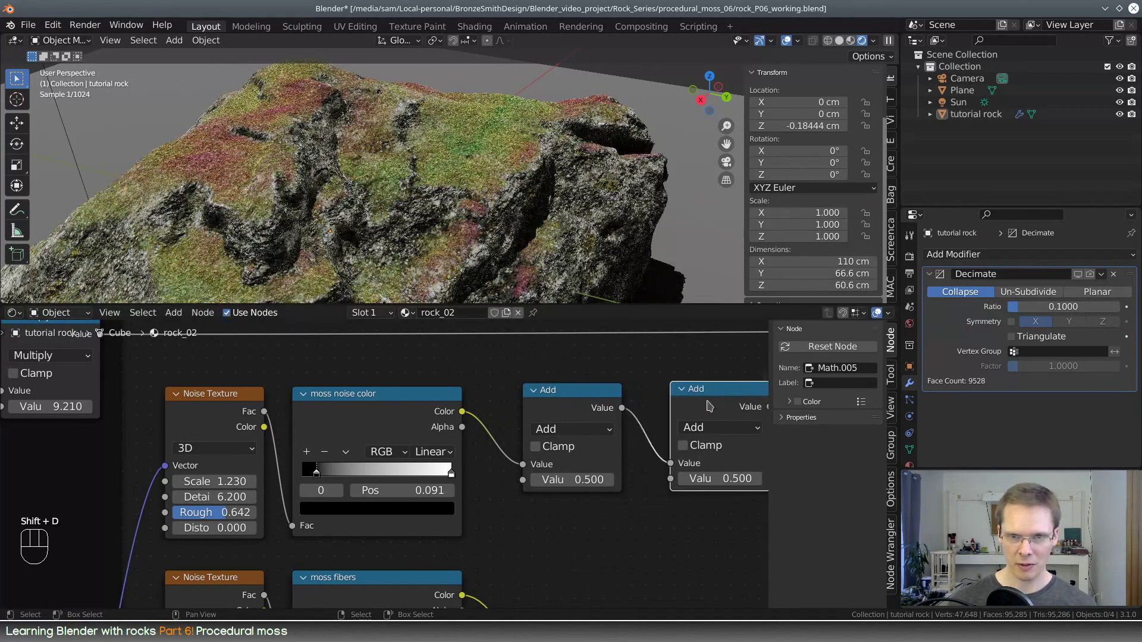
{"action": "middle_click_drag", "start_coordinate": [601, 421], "coordinate": [414, 441]}
{"action": "left_click", "coordinate": [398, 431]}
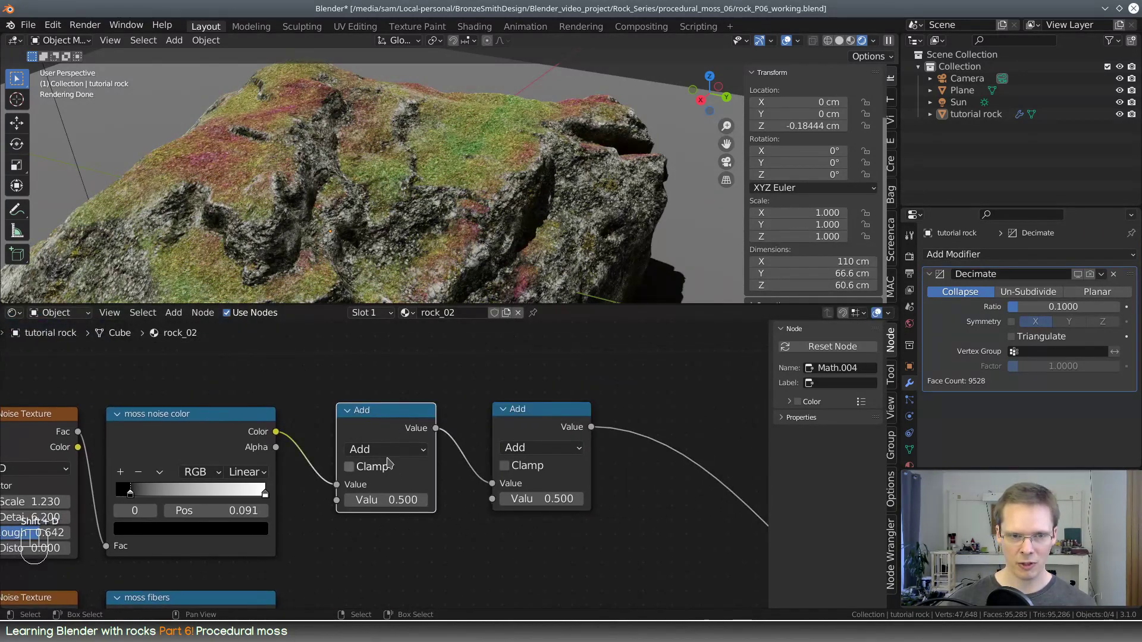
{"action": "left_click", "coordinate": [388, 451]}
{"action": "left_click", "coordinate": [397, 300]}
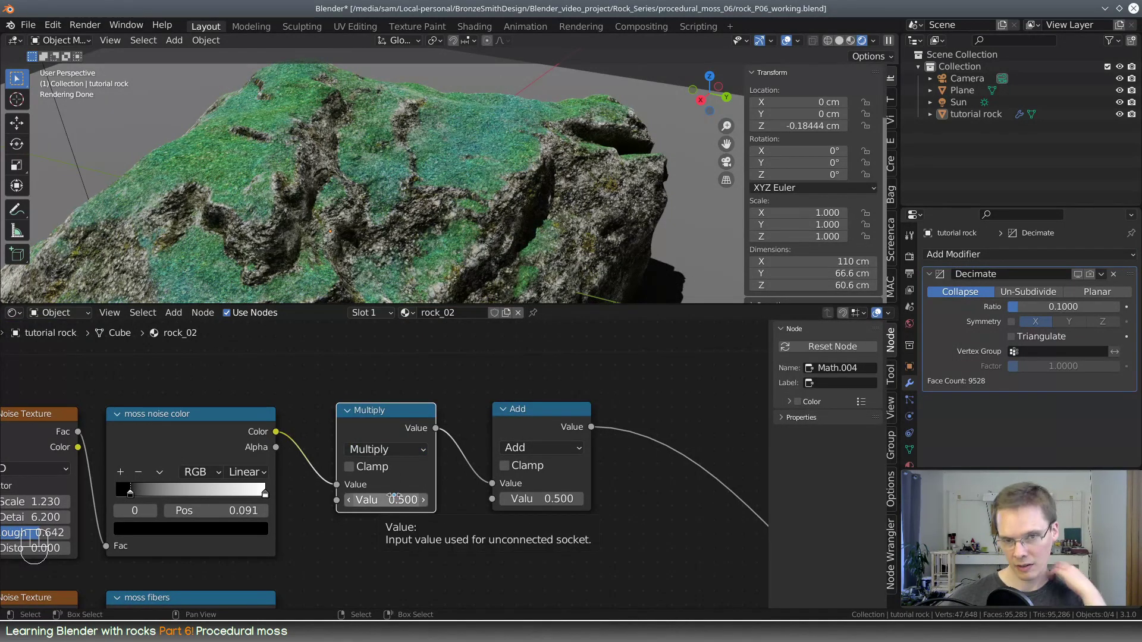
Route the Multiply node directly into the Hue input and delete the second Math node, set to Add
{"action": "left_click", "coordinate": [546, 410]}
{"action": "scroll", "coordinate": [500, 484], "scroll_direction": "down", "scroll_amount": 6}
{"action": "middle_click_drag", "start_coordinate": [478, 504], "coordinate": [321, 471]}
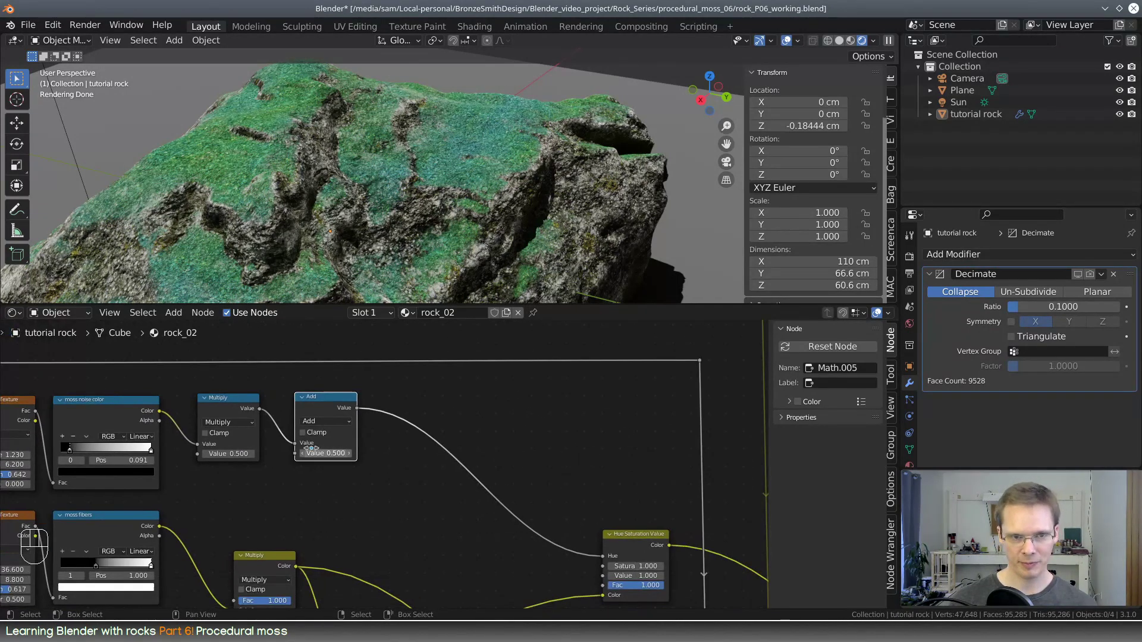
{"action": "left_click_drag", "start_coordinate": [295, 443], "coordinate": [603, 556]}
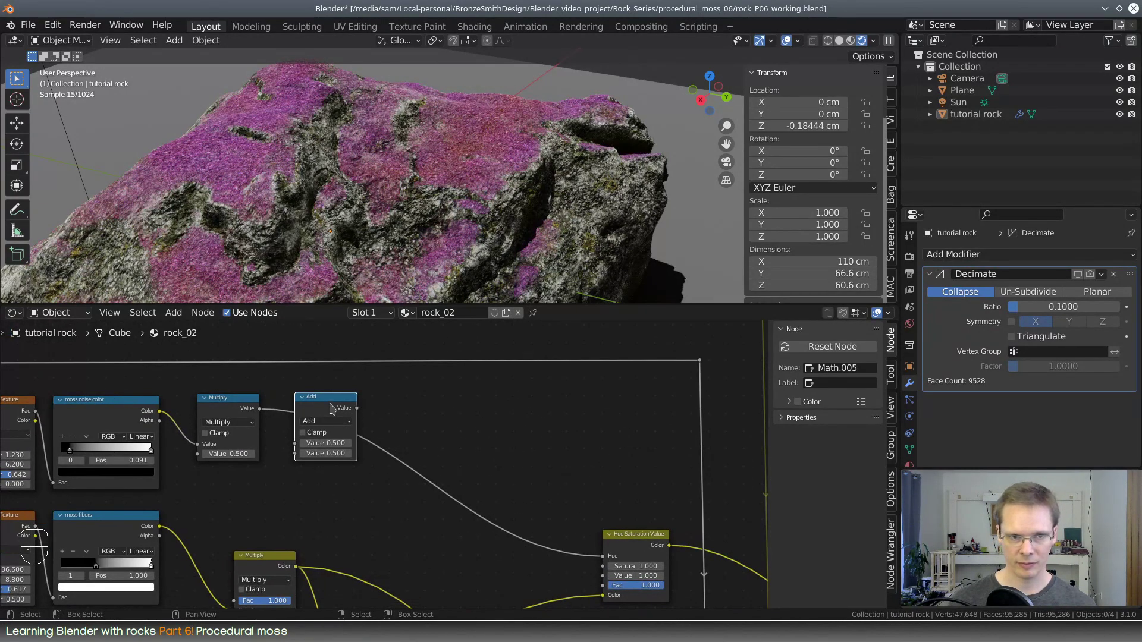
{"action": "key", "text": "x"}
Switch the remaining Math node to Multiply Add with Multiplier 0.310 and Addend 0.370
{"action": "middle_click_drag", "start_coordinate": [236, 424], "coordinate": [393, 433]}
{"action": "left_click", "coordinate": [394, 432]}
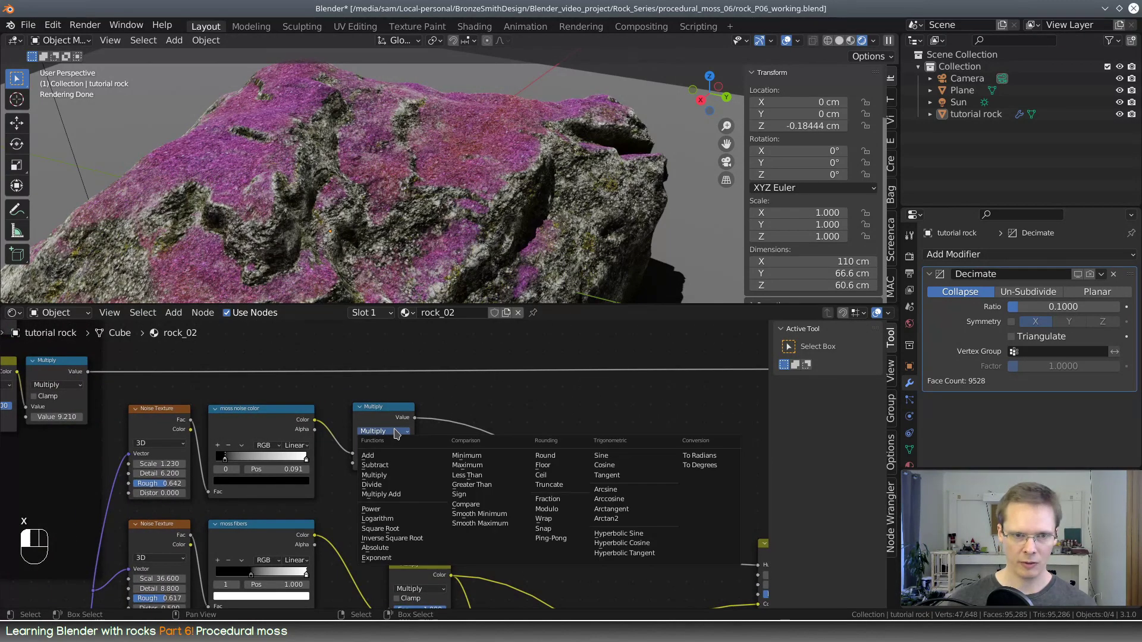
{"action": "left_click", "coordinate": [414, 497]}
{"action": "scroll", "coordinate": [502, 426], "scroll_direction": "up", "scroll_amount": 4}
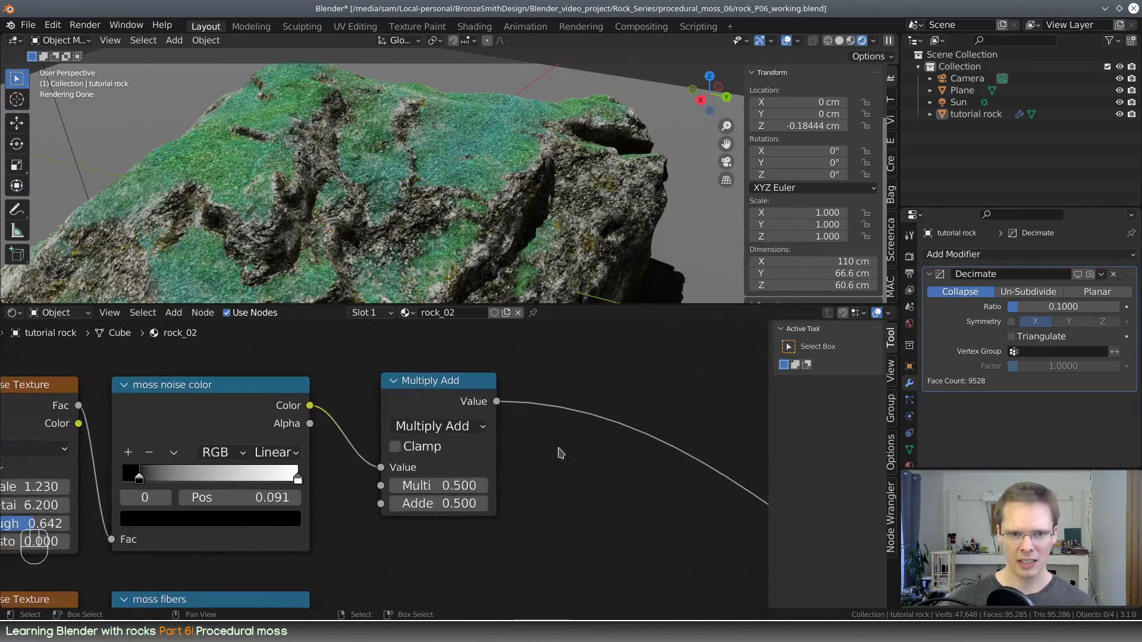
{"action": "left_click_drag", "start_coordinate": [519, 504], "coordinate": [457, 513]}
{"action": "left_click_drag", "start_coordinate": [452, 513], "coordinate": [365, 514], "text": "shift"}
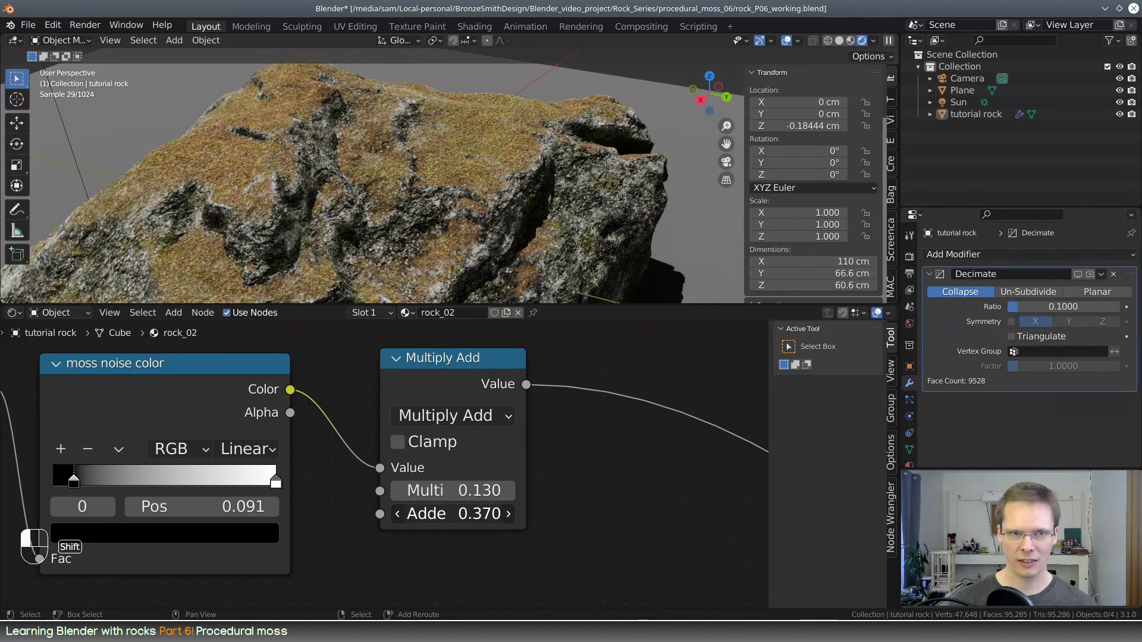
{"action": "left_click_drag", "start_coordinate": [452, 491], "coordinate": [501, 491], "text": "shift"}
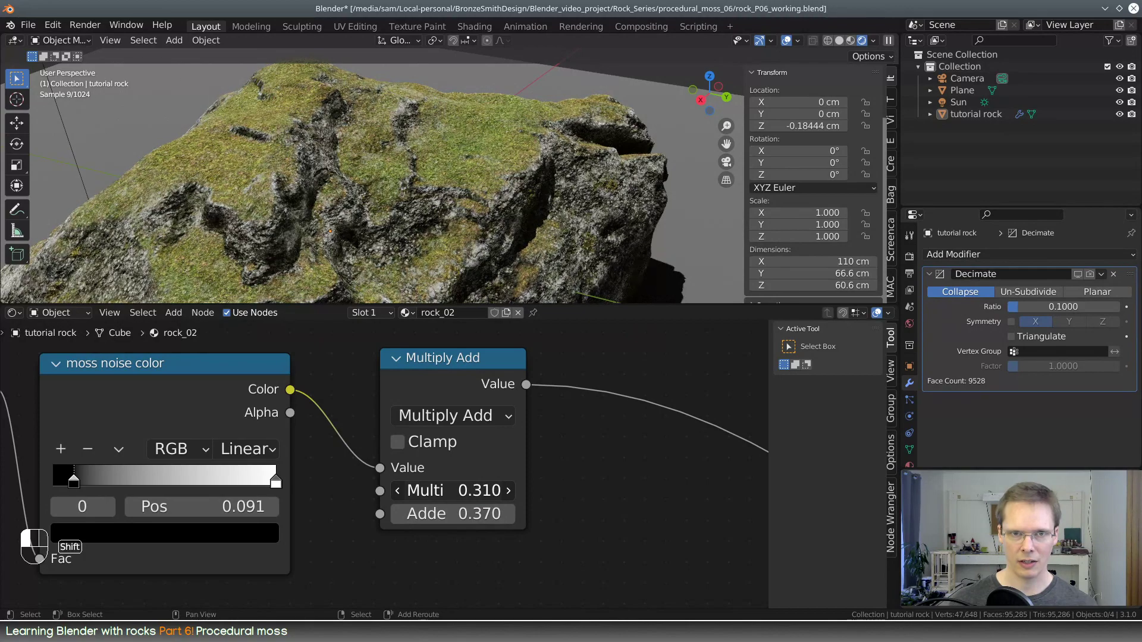
Label the Multiply Add node "color range control"
{"action": "scroll", "coordinate": [595, 226], "scroll_direction": "down", "scroll_amount": 5}
{"action": "middle_click_drag", "start_coordinate": [595, 226], "coordinate": [529, 245]}
{"action": "left_click", "coordinate": [460, 357]}
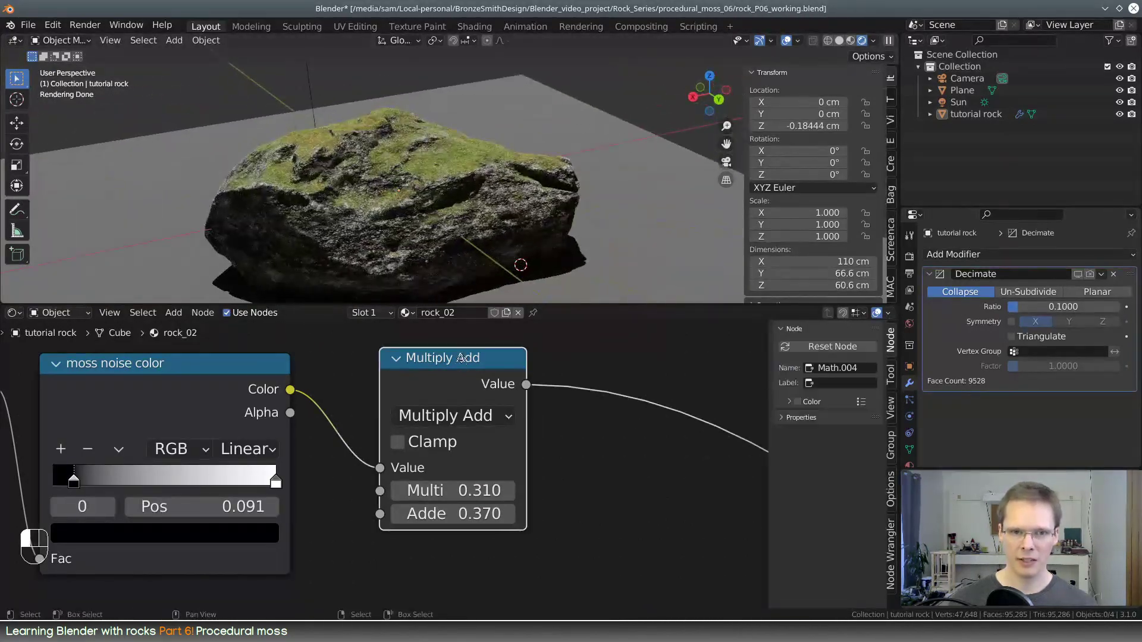
{"action": "left_click_drag", "start_coordinate": [460, 357], "coordinate": [468, 363]}
{"action": "left_click", "coordinate": [844, 381]}
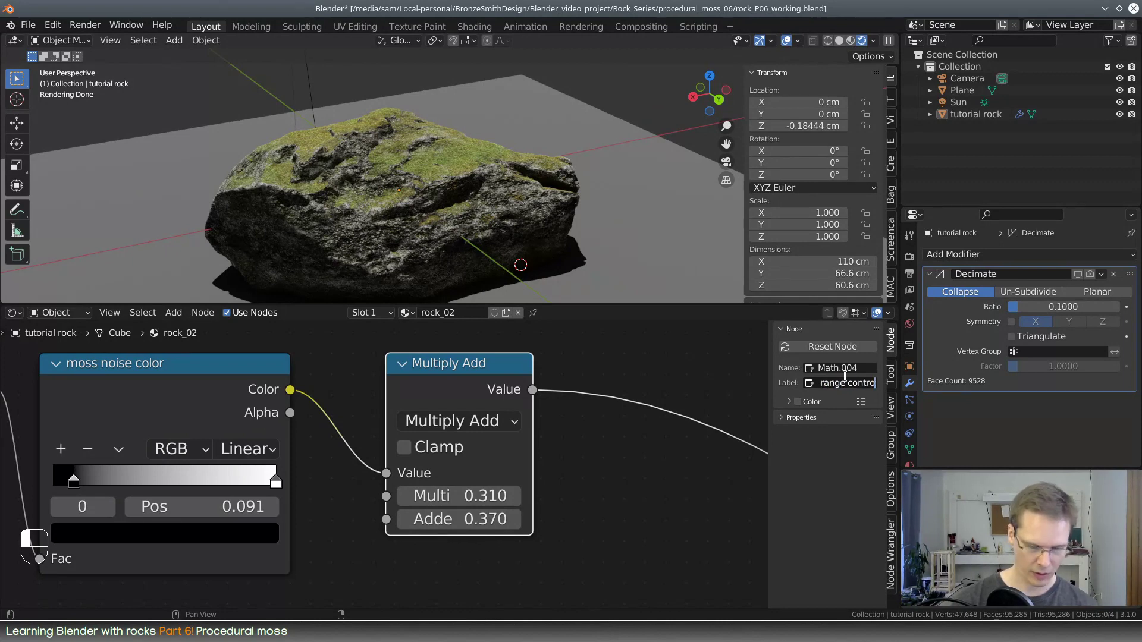
{"action": "key", "text": "BackSpace"}
{"action": "key", "text": "Return"}
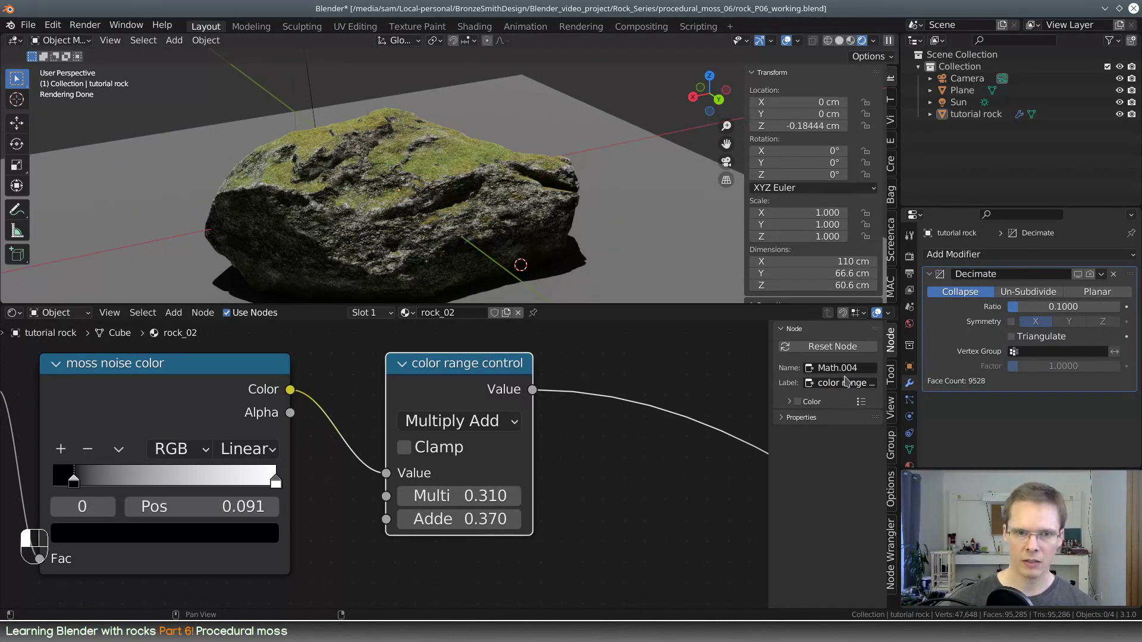
Move the Hue Saturation Value node slightly upward, closer to the level of the color range control node
{"action": "scroll", "coordinate": [587, 428], "scroll_direction": "down", "scroll_amount": 3}
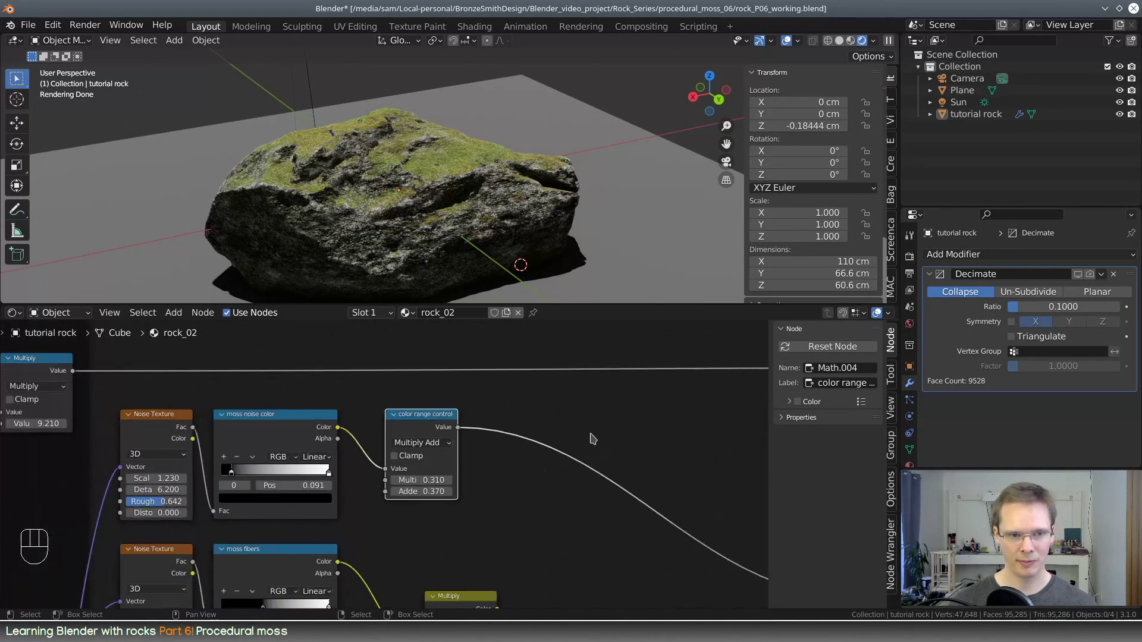
{"action": "middle_click_drag", "start_coordinate": [524, 497], "coordinate": [468, 505]}
{"action": "middle_click_drag", "start_coordinate": [548, 158], "coordinate": [533, 213]}
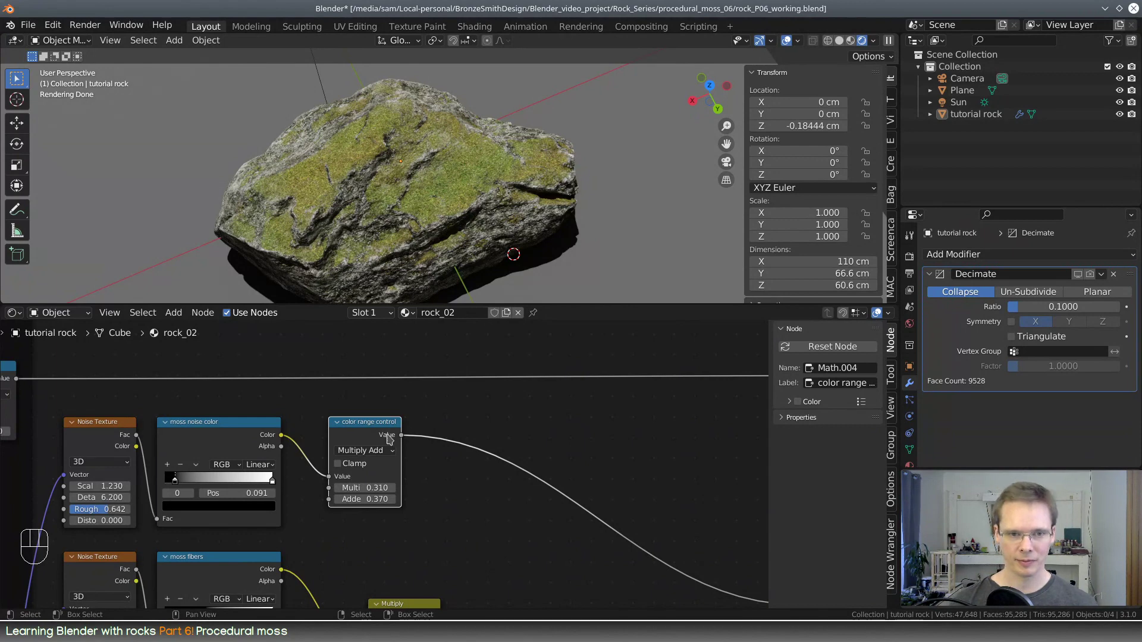
{"action": "scroll", "coordinate": [400, 431], "scroll_direction": "down", "scroll_amount": 4}
{"action": "middle_click_drag", "start_coordinate": [445, 481], "coordinate": [305, 424]}
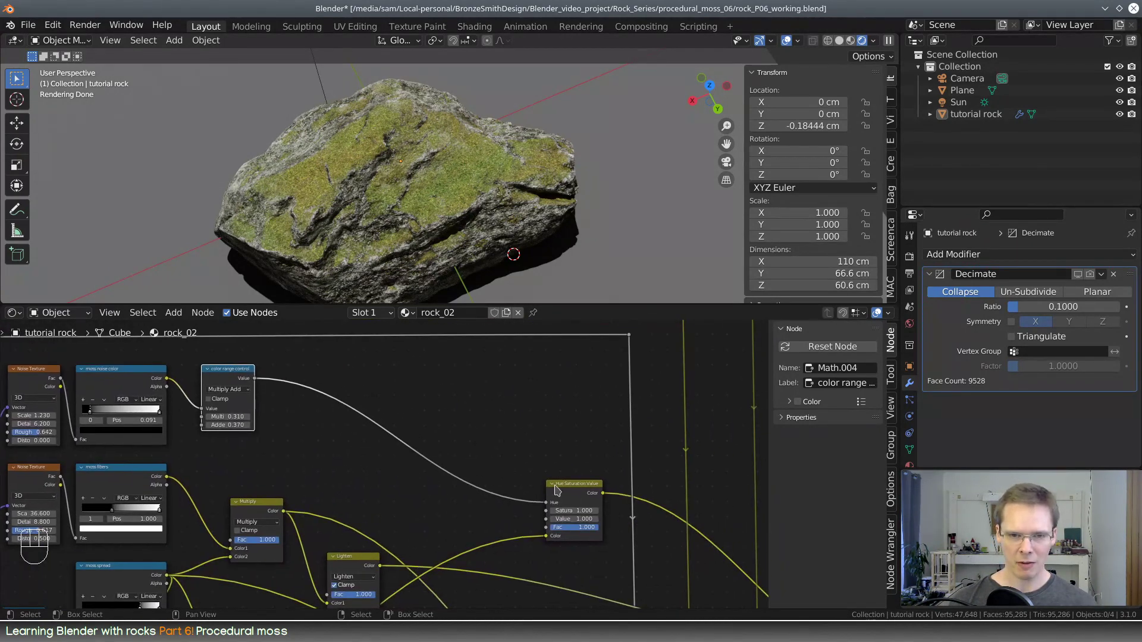
{"action": "left_click_drag", "start_coordinate": [556, 488], "coordinate": [562, 461]}
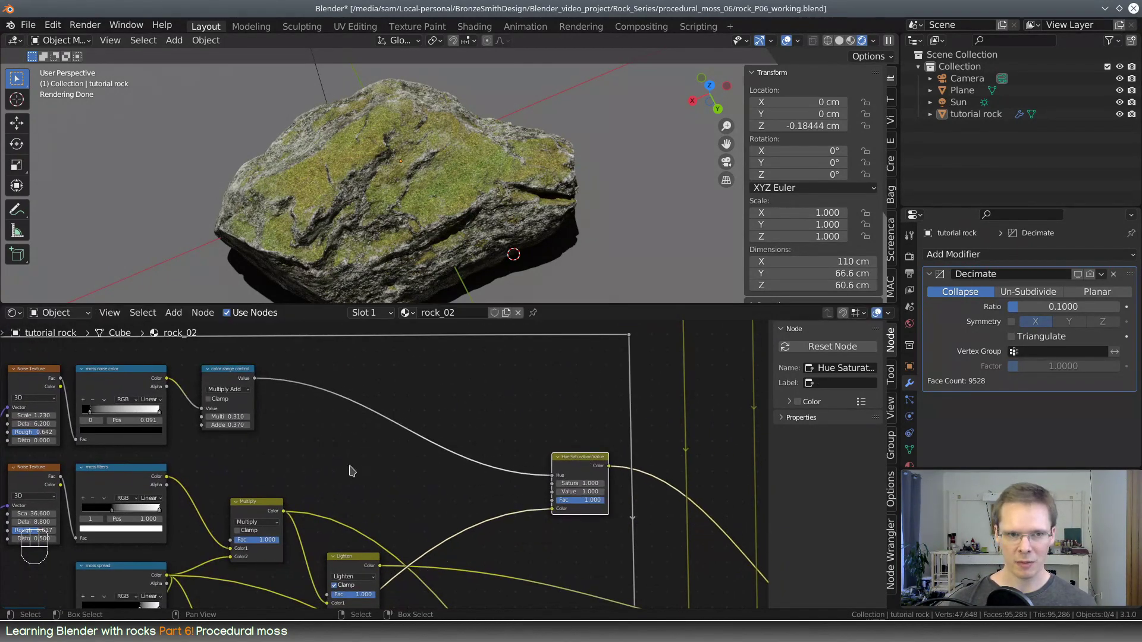
{"action": "middle_click_drag", "start_coordinate": [294, 422], "coordinate": [348, 412]}
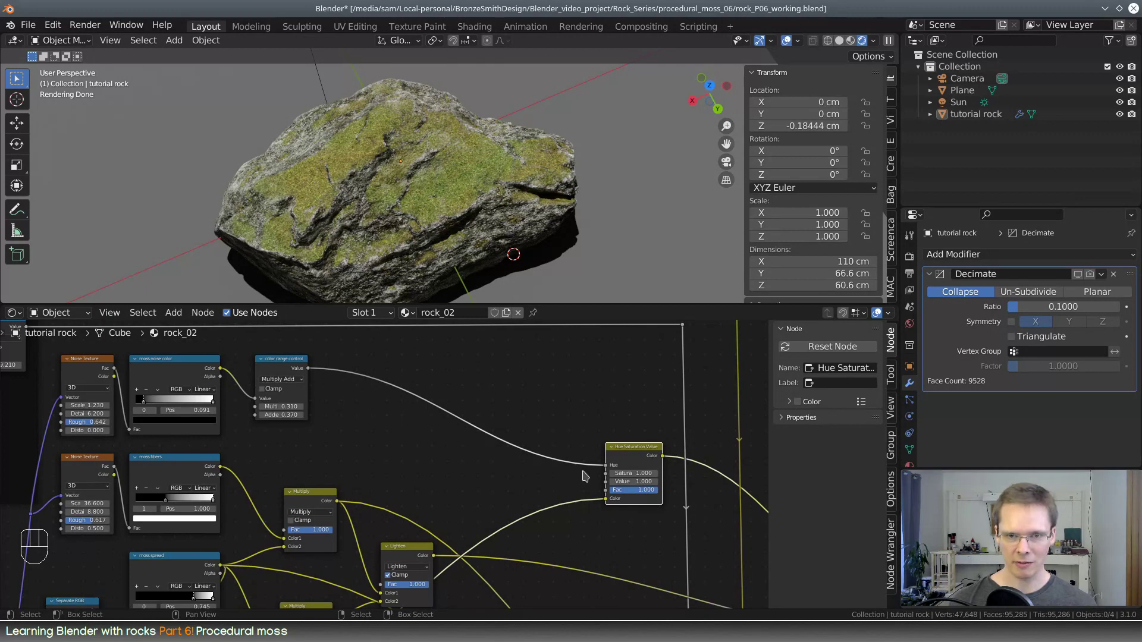
{"action": "middle_click_drag", "start_coordinate": [387, 487], "coordinate": [405, 486]}
Duplicate the moss fibers' Multiply mix node onto the link between color range control and the Hue input
{"action": "left_click", "coordinate": [347, 488]}
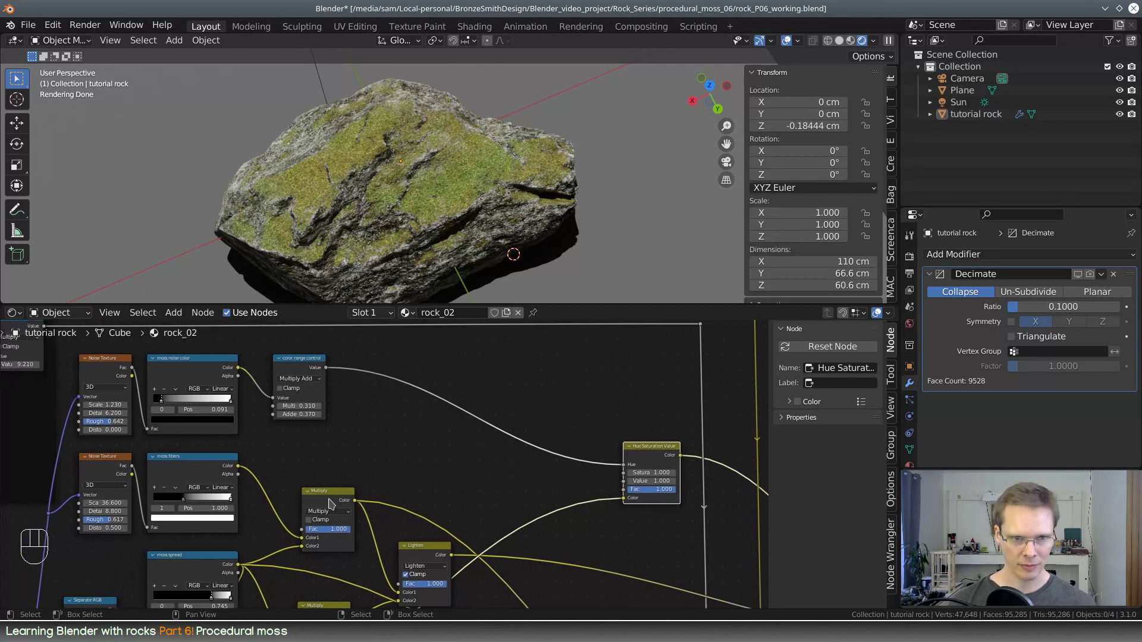
{"action": "key", "text": "shift+d"}
{"action": "left_click", "coordinate": [502, 381]}
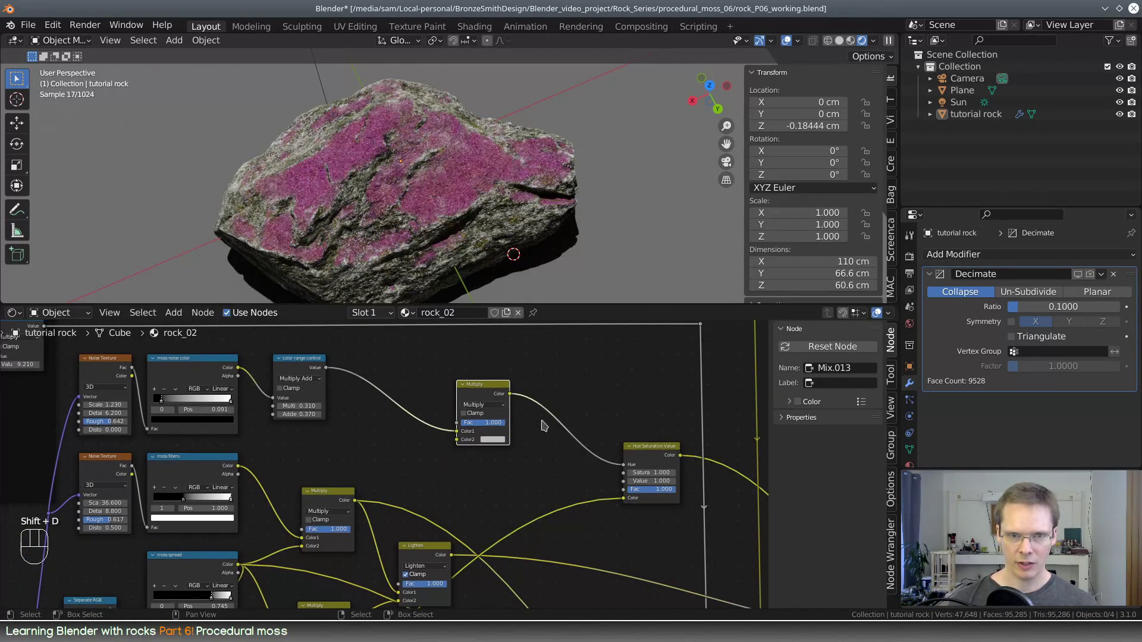
{"action": "middle_click_drag", "start_coordinate": [490, 385], "coordinate": [512, 398]}
{"action": "left_click_drag", "start_coordinate": [511, 398], "coordinate": [570, 387]}
Preview the masks of the moss spread and moss clump color ramps on the rock
{"action": "scroll", "coordinate": [435, 455], "scroll_direction": "down", "scroll_amount": 2}
{"action": "middle_click_drag", "start_coordinate": [437, 461], "coordinate": [455, 409]}
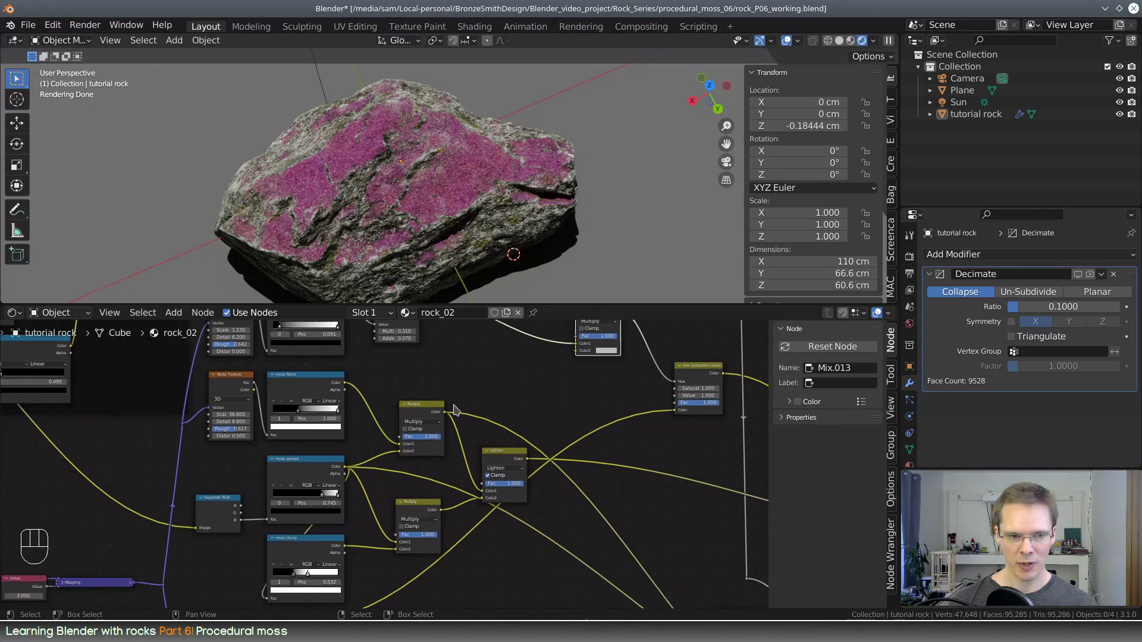
{"action": "left_click", "coordinate": [295, 461]}
{"action": "left_click", "coordinate": [295, 461], "text": "ctrl+shift"}
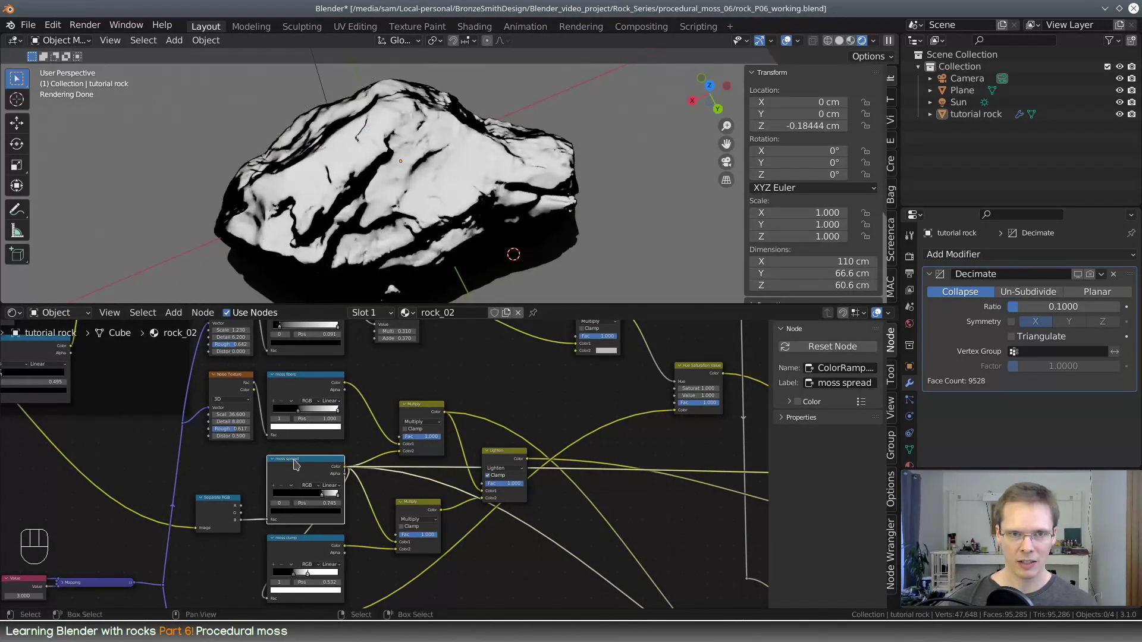
{"action": "middle_click_drag", "start_coordinate": [366, 484], "coordinate": [343, 459]}
{"action": "left_click", "coordinate": [308, 515], "text": "ctrl+shift"}
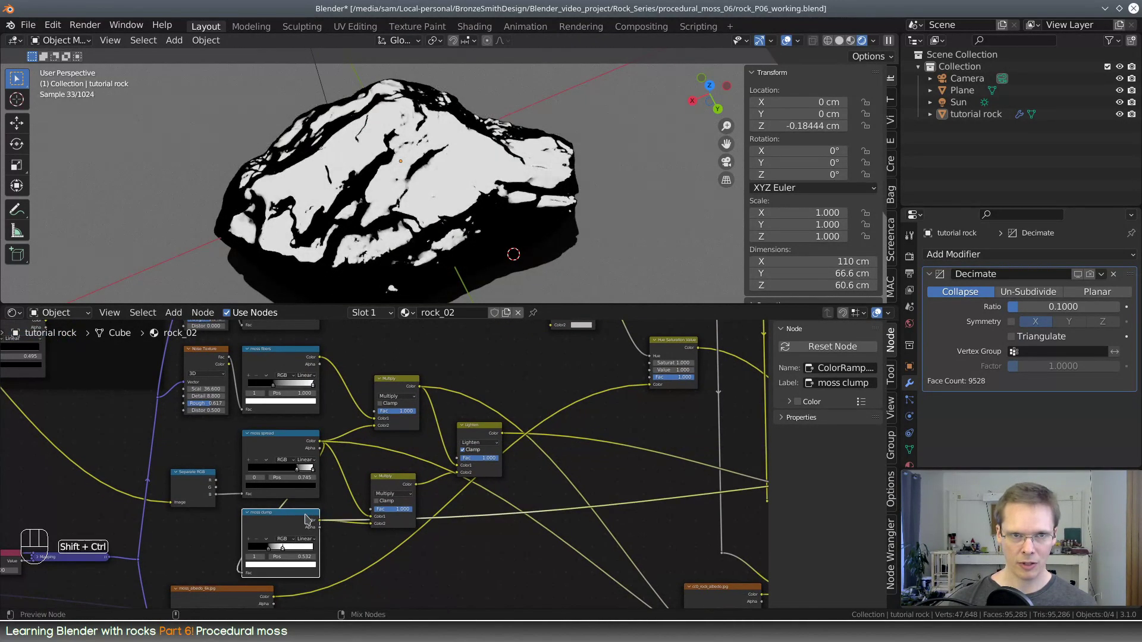
{"action": "left_click", "coordinate": [298, 460], "text": "ctrl+shift"}
{"action": "middle_click_drag", "start_coordinate": [340, 451], "coordinate": [271, 556]}
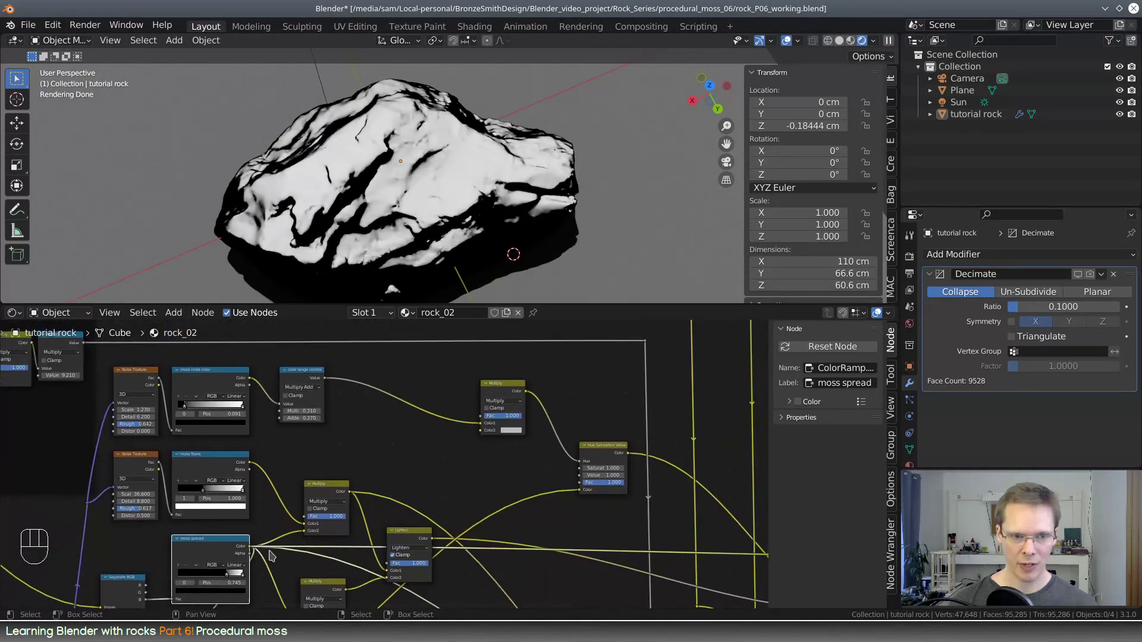
Connect the Color output of the moss fibers' Multiply node to the Fac input of the new Multiply node
{"action": "left_click_drag", "start_coordinate": [251, 547], "coordinate": [481, 416]}
{"action": "scroll", "coordinate": [535, 444], "scroll_direction": "up", "scroll_amount": 1}
{"action": "middle_click_drag", "start_coordinate": [560, 444], "coordinate": [468, 489]}
{"action": "left_click", "coordinate": [451, 413]}
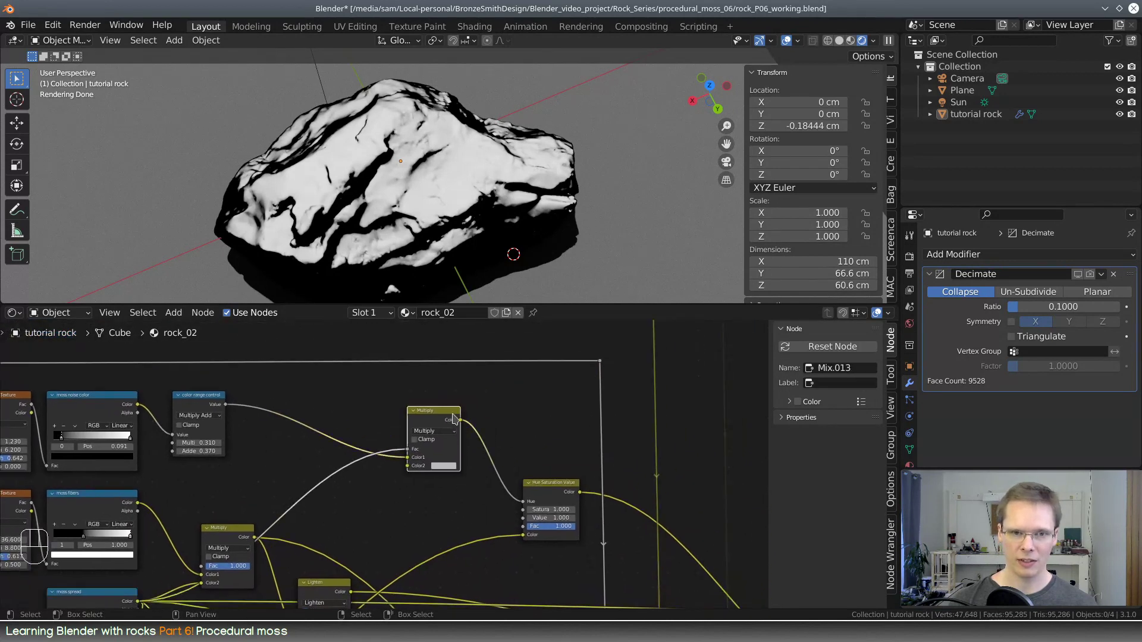
Return the preview to the Principled BSDF and examine the moss hue on the rock up close
{"action": "scroll", "coordinate": [589, 466], "scroll_direction": "down", "scroll_amount": 2}
{"action": "middle_click_drag", "start_coordinate": [651, 490], "coordinate": [566, 450]}
{"action": "left_click", "coordinate": [590, 425], "text": "ctrl+shift"}
{"action": "scroll", "coordinate": [566, 450], "scroll_direction": "up", "scroll_amount": 2}
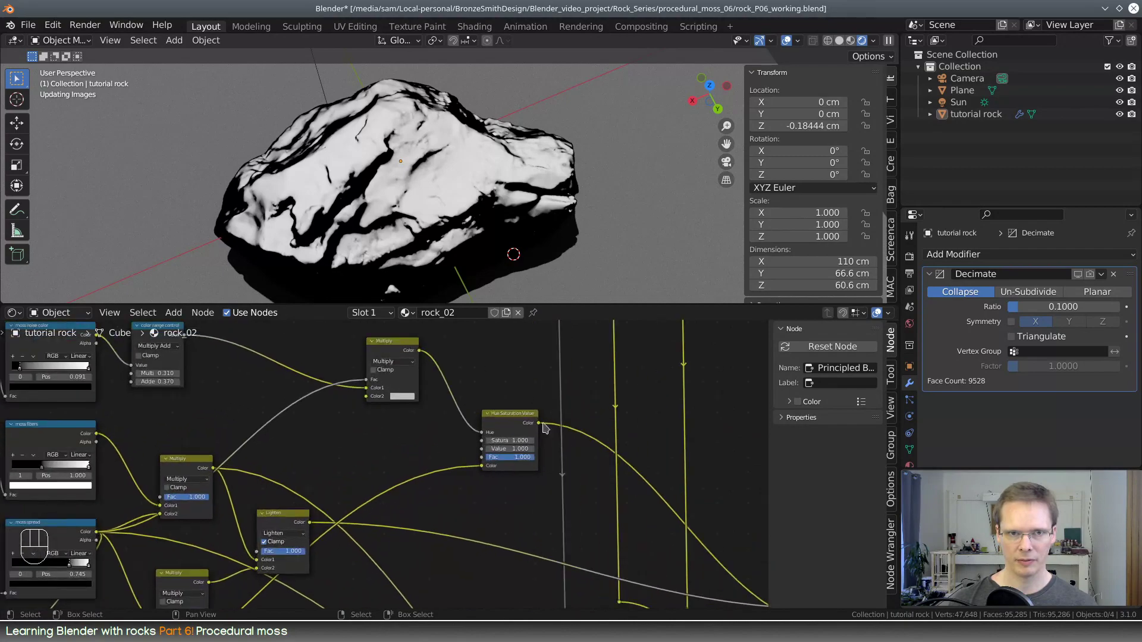
{"action": "middle_click_drag", "start_coordinate": [490, 383], "coordinate": [498, 433]}
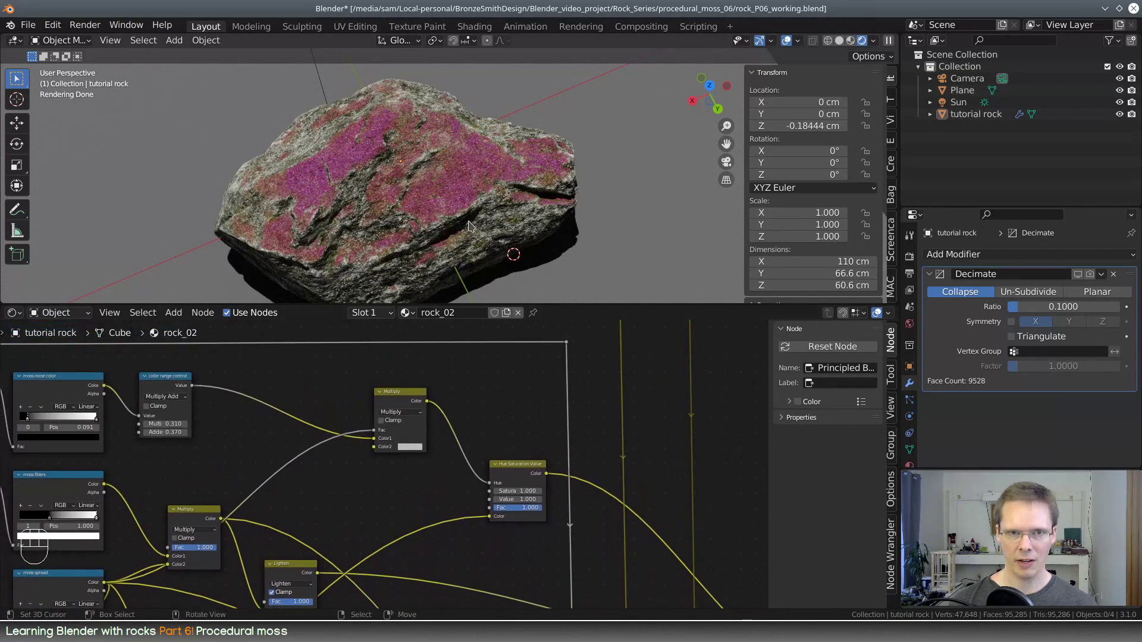
{"action": "middle_click_drag", "start_coordinate": [459, 217], "coordinate": [482, 204]}
{"action": "scroll", "coordinate": [422, 219], "scroll_direction": "up", "scroll_amount": 4}
{"action": "scroll", "coordinate": [497, 423], "scroll_direction": "down", "scroll_amount": 1}
Duplicate the moss spread color ramp onto the link feeding the new Multiply node's Fac input
{"action": "middle_click_drag", "start_coordinate": [470, 436], "coordinate": [493, 438]}
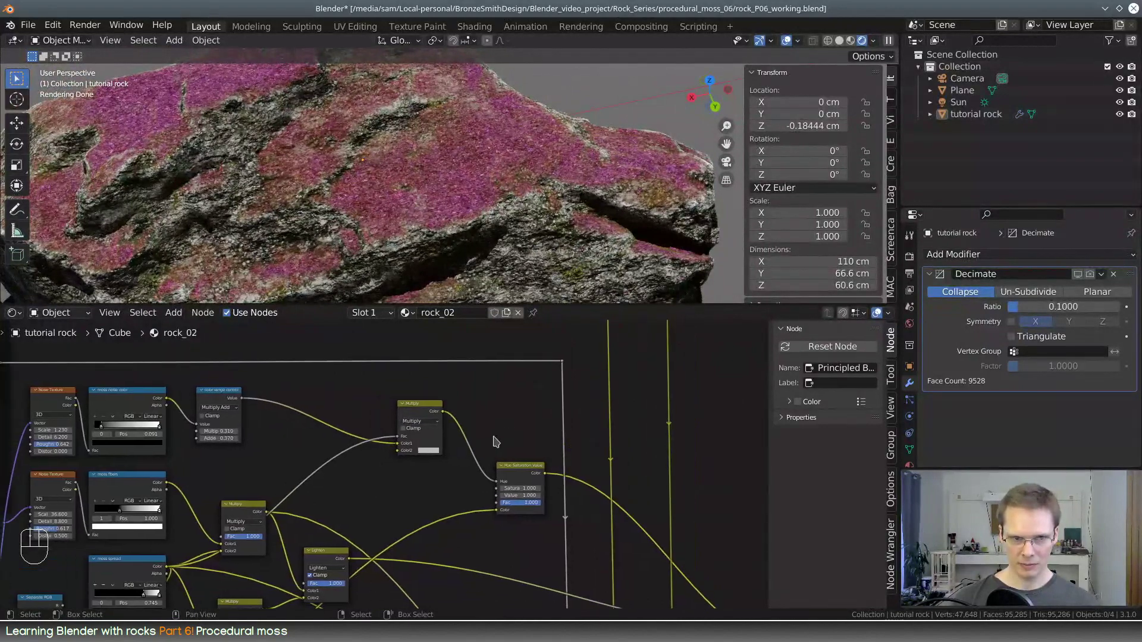
{"action": "middle_click_drag", "start_coordinate": [435, 466], "coordinate": [564, 397]}
{"action": "left_click", "coordinate": [278, 495]}
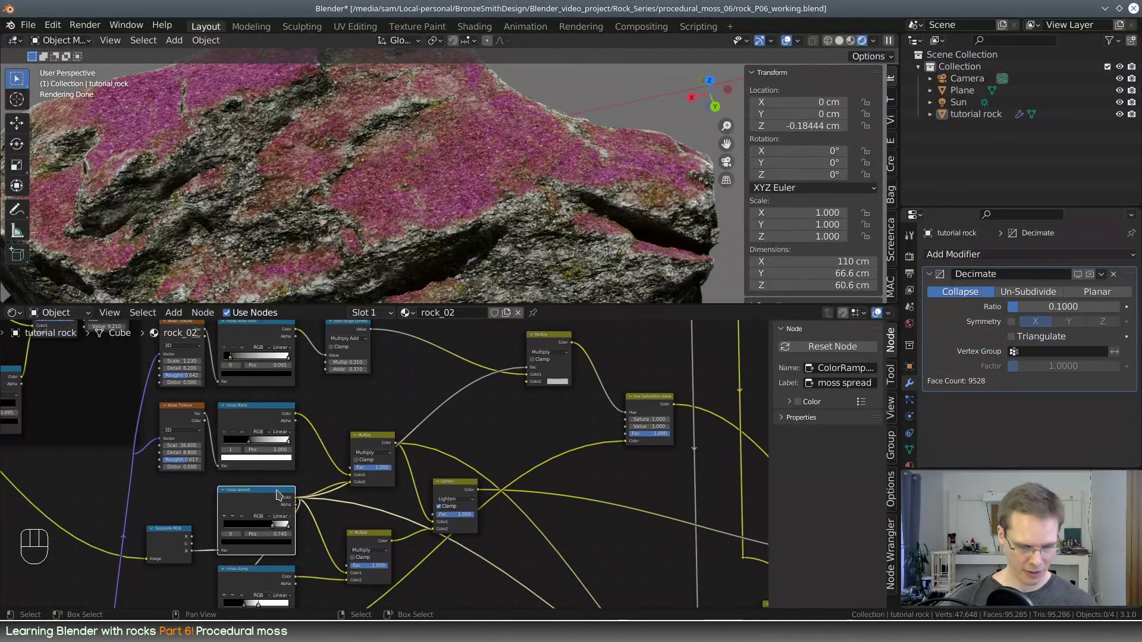
{"action": "key", "text": "shift+d"}
{"action": "left_click", "coordinate": [482, 388]}
{"action": "left_click_drag", "start_coordinate": [482, 388], "coordinate": [455, 404]}
{"action": "scroll", "coordinate": [498, 446], "scroll_direction": "up", "scroll_amount": 3}
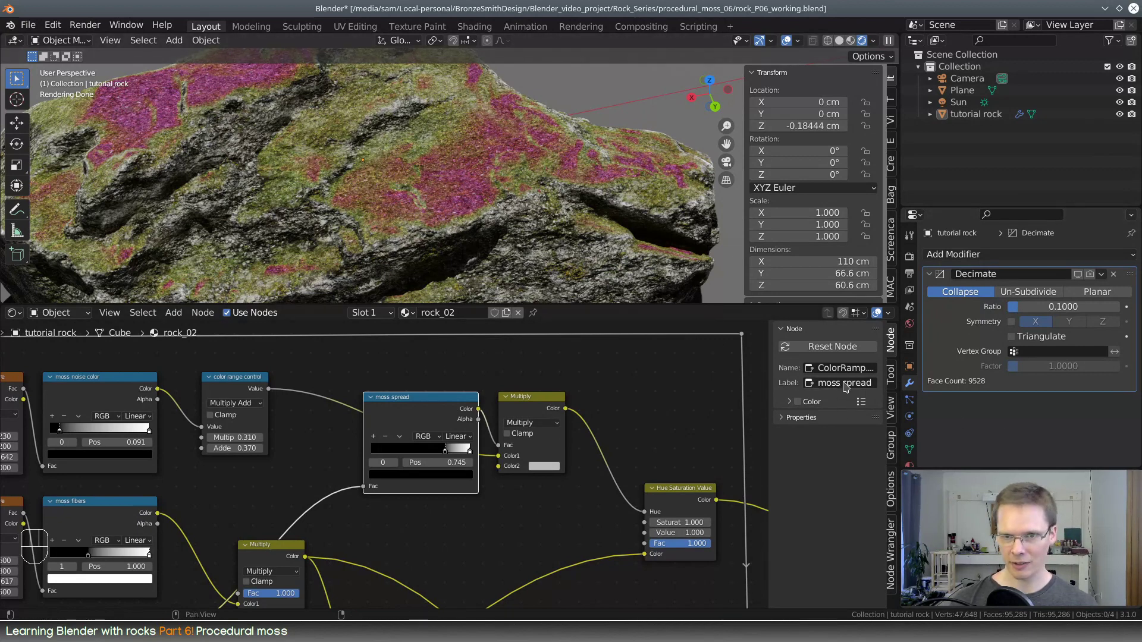
Label the duplicated color ramp "moss edge color"
{"action": "left_click", "coordinate": [879, 382]}
{"action": "type", "text": "mo"}
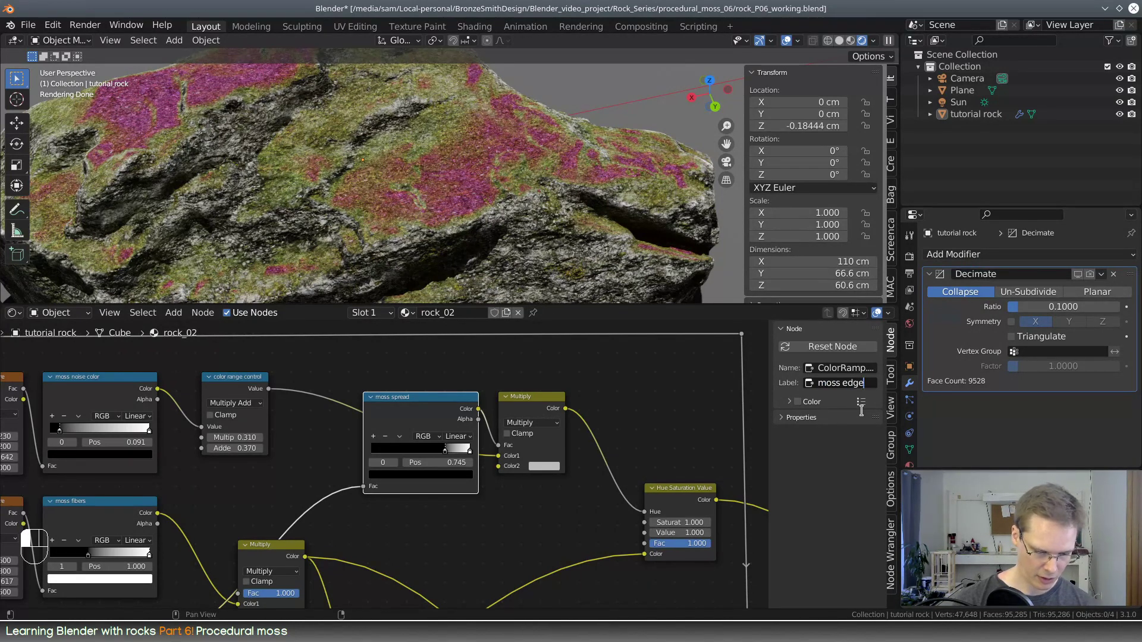
{"action": "key", "text": "Return"}
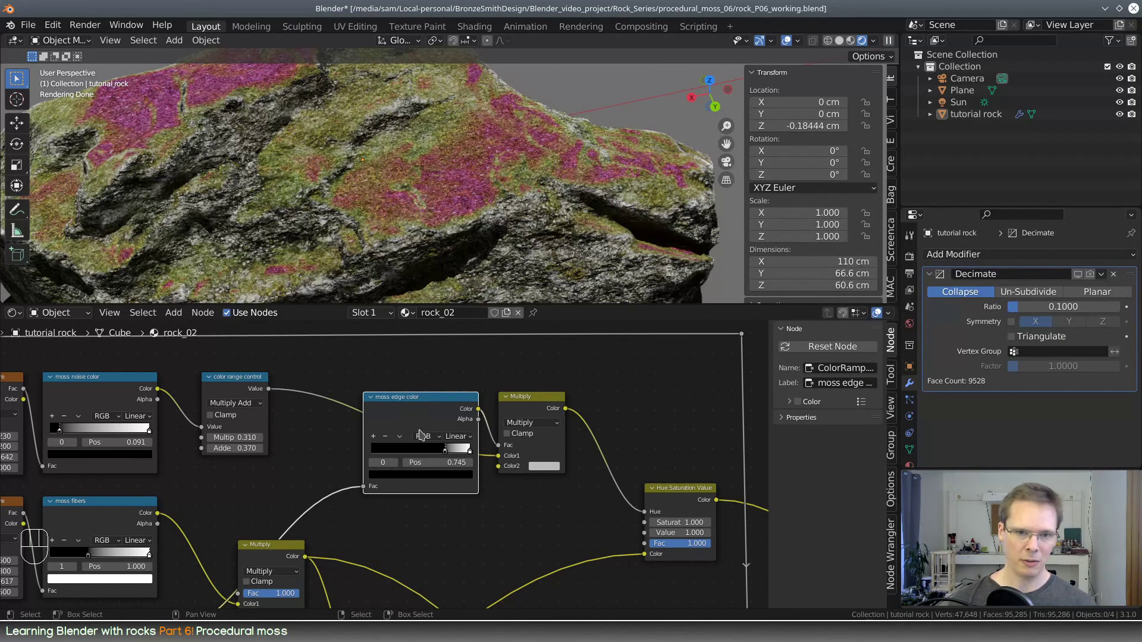
Flip the moss edge color ramp, set its white stop to position 0.623, and try adjusting the Multiply node's Color2 grey
{"action": "mouse_move", "coordinate": [444, 455]}
{"action": "left_mouse_down"}
{"action": "mouse_move", "coordinate": [390, 457]}
{"action": "mouse_move", "coordinate": [463, 457]}
{"action": "mouse_move", "coordinate": [433, 450]}
{"action": "left_mouse_up"}
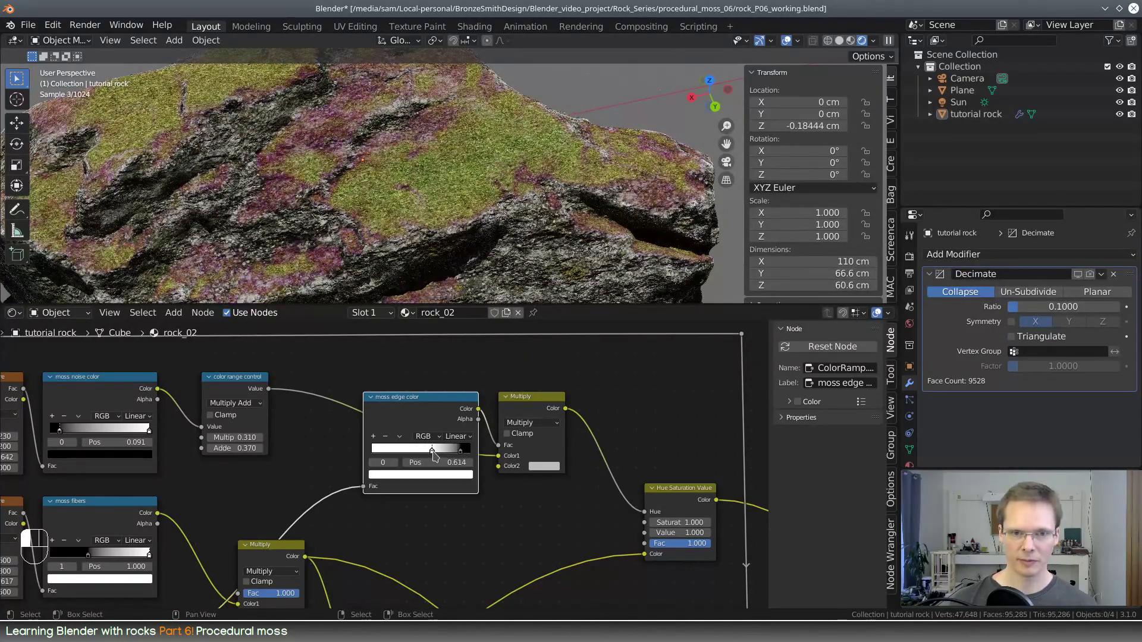
{"action": "left_click_drag", "start_coordinate": [436, 398], "coordinate": [419, 396]}
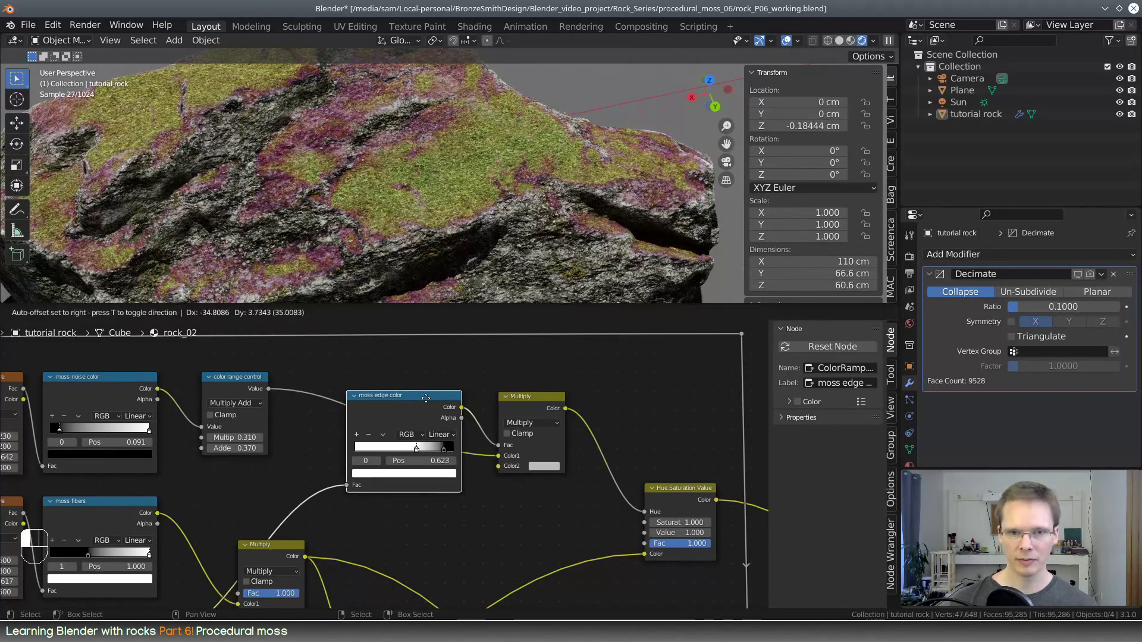
{"action": "left_click", "coordinate": [538, 467]}
{"action": "mouse_move", "coordinate": [612, 348]}
{"action": "left_mouse_down"}
{"action": "mouse_move", "coordinate": [611, 381]}
{"action": "mouse_move", "coordinate": [611, 329]}
{"action": "left_mouse_up"}
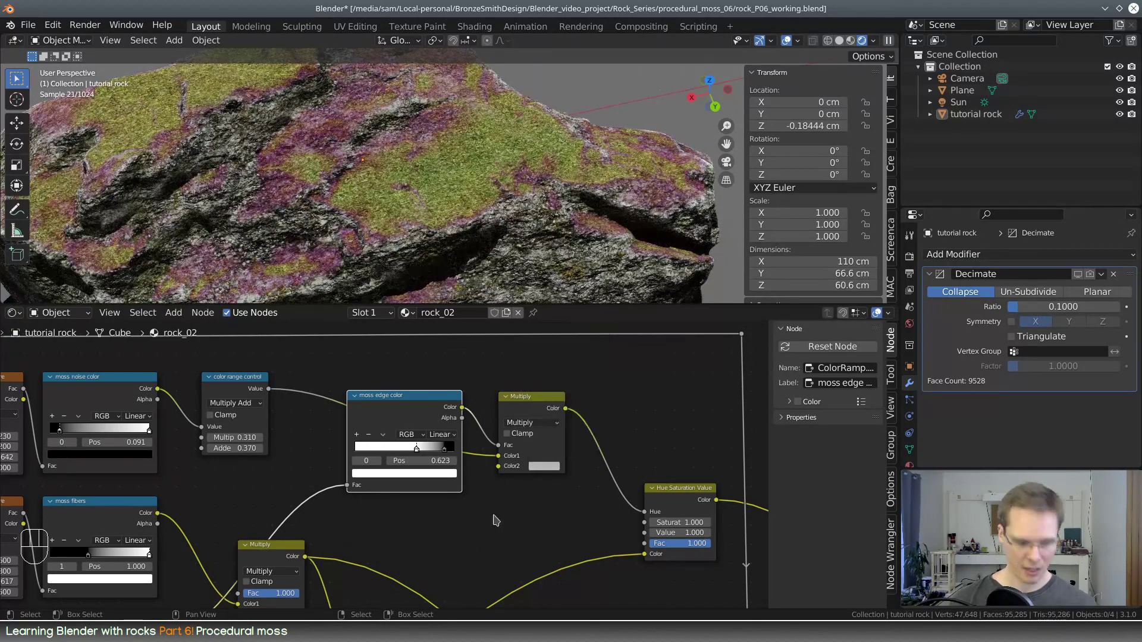
Add a Value node connected to the Color2 input of the new Multiply node and place it just beneath
{"action": "key", "text": "shift+a"}
{"action": "mouse_move", "coordinate": [493, 511]}
{"action": "left_click", "coordinate": [478, 470]}
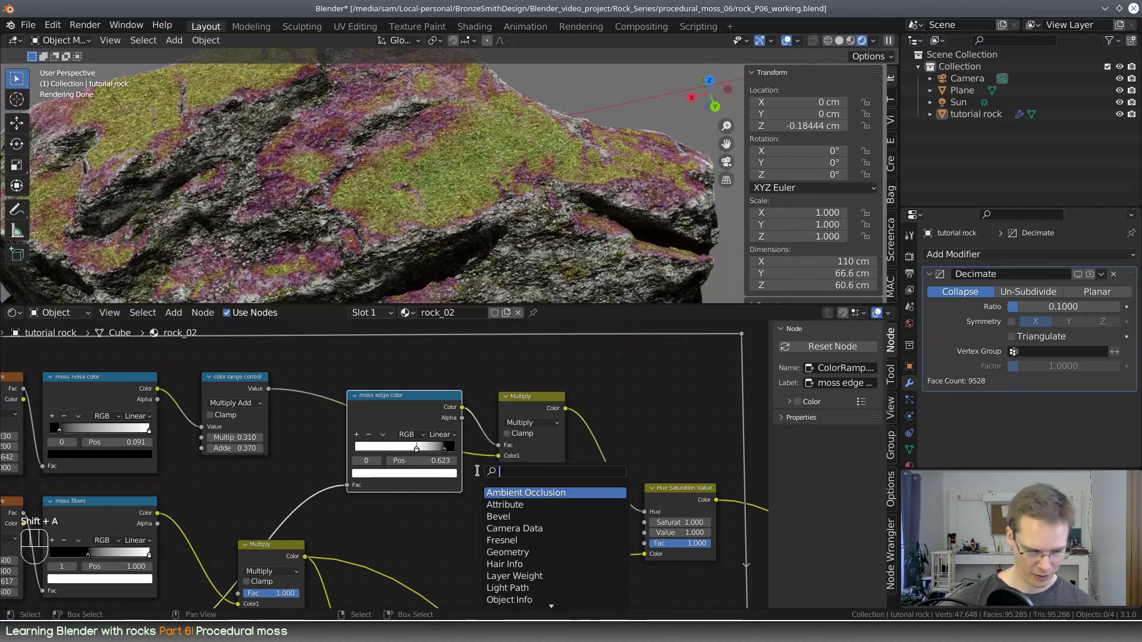
{"action": "type", "text": "value"}
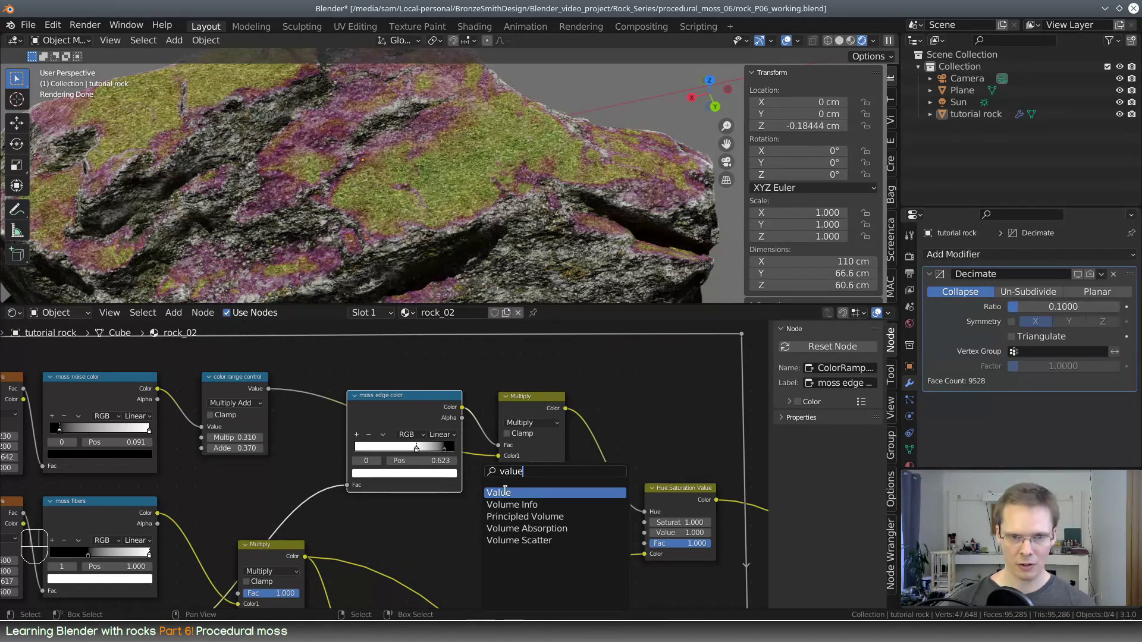
{"action": "key", "text": "Return"}
{"action": "left_click", "coordinate": [564, 502]}
{"action": "left_click_drag", "start_coordinate": [563, 499], "coordinate": [531, 489]}
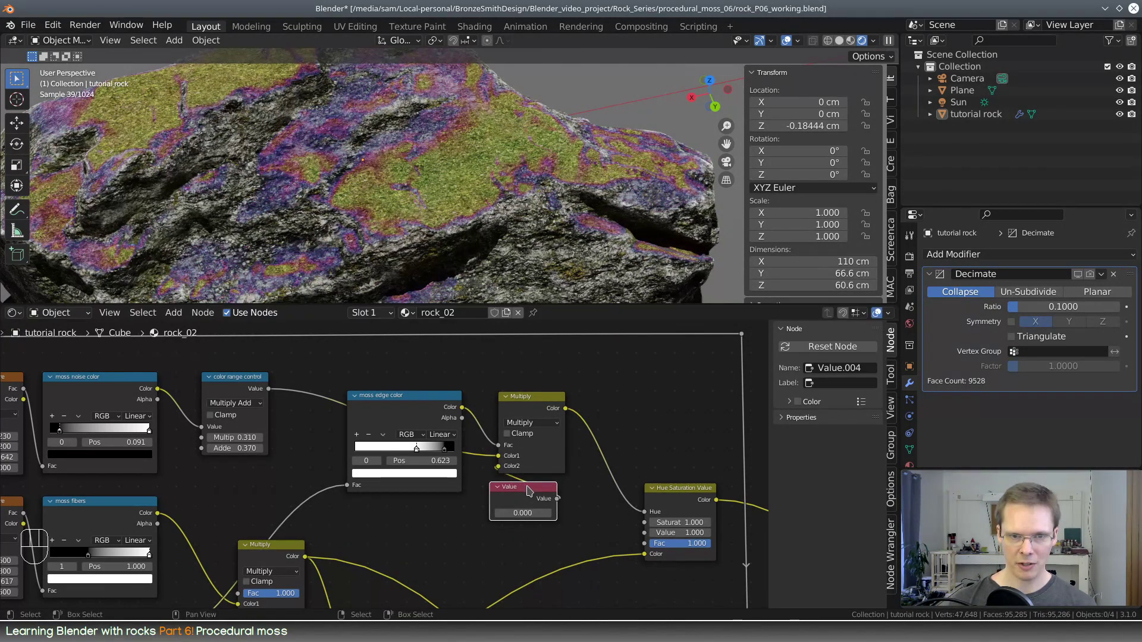
Label the Value node "moss edge color" and relabel the color ramp "moss edge color spread"
{"action": "left_click", "coordinate": [829, 382]}
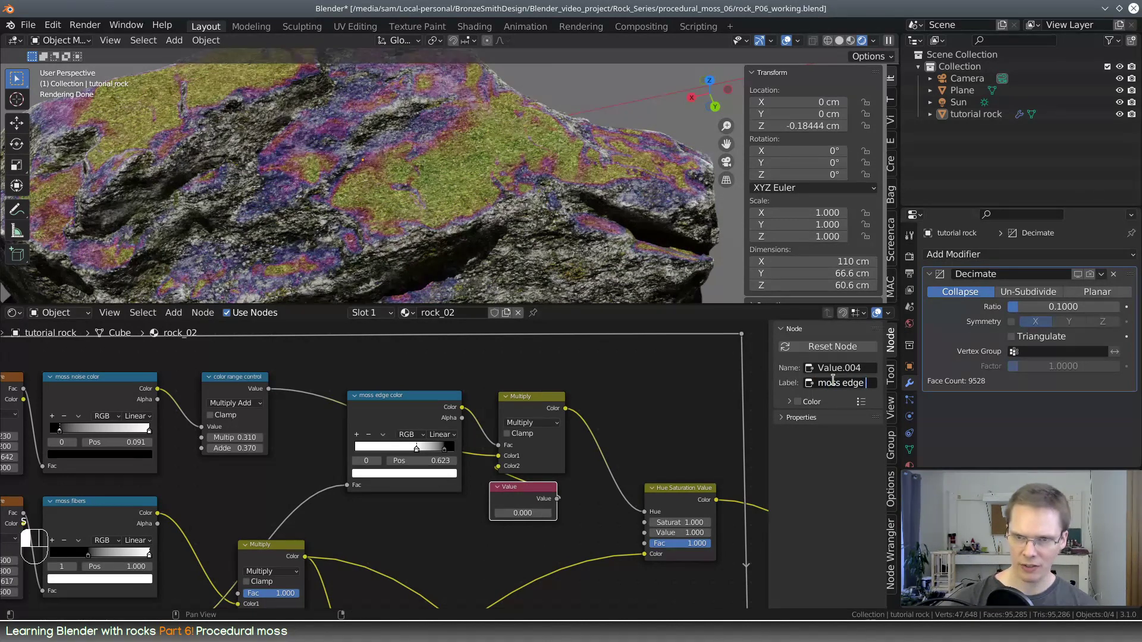
{"action": "type", "text": "moss edge color"}
{"action": "key", "text": "Return"}
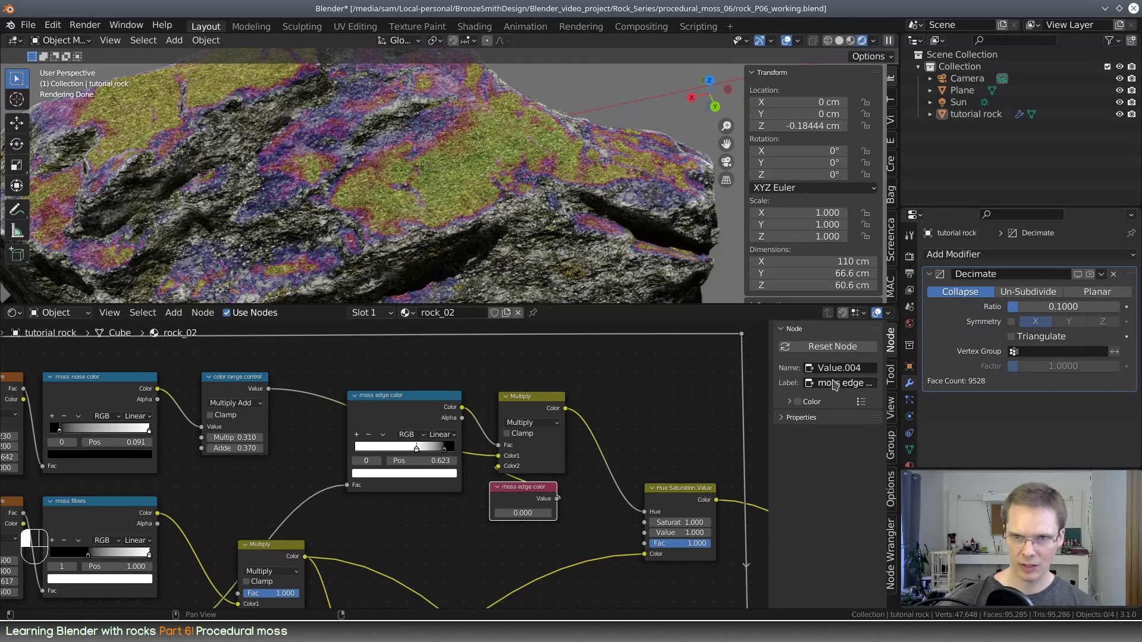
{"action": "left_click", "coordinate": [435, 397]}
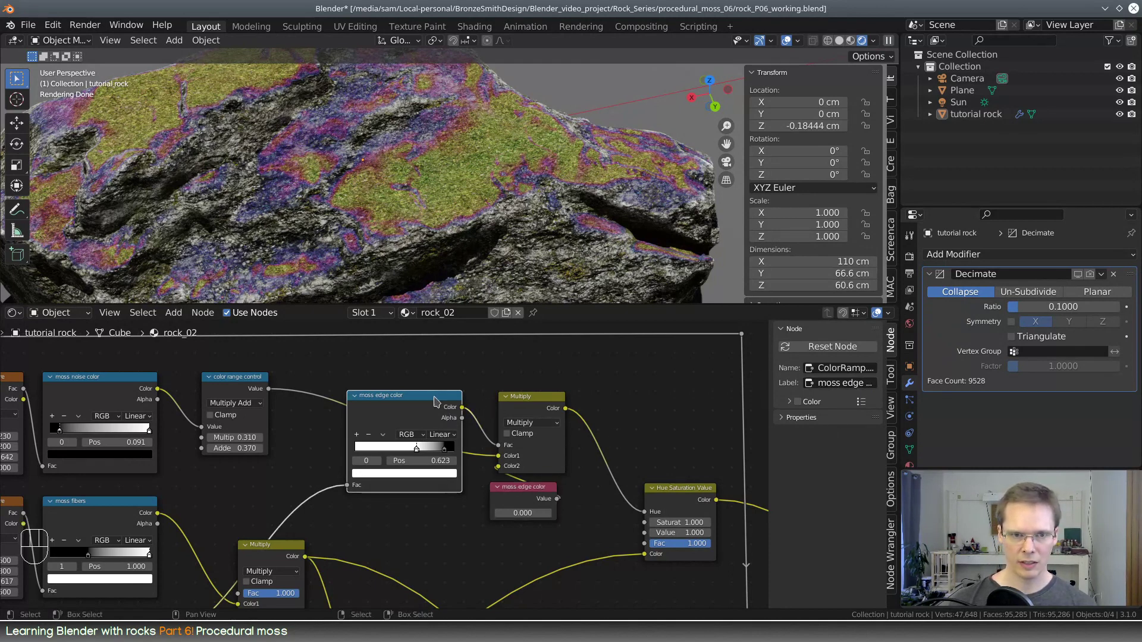
{"action": "left_click", "coordinate": [851, 386]}
{"action": "left_click_drag", "start_coordinate": [858, 385], "coordinate": [874, 383]}
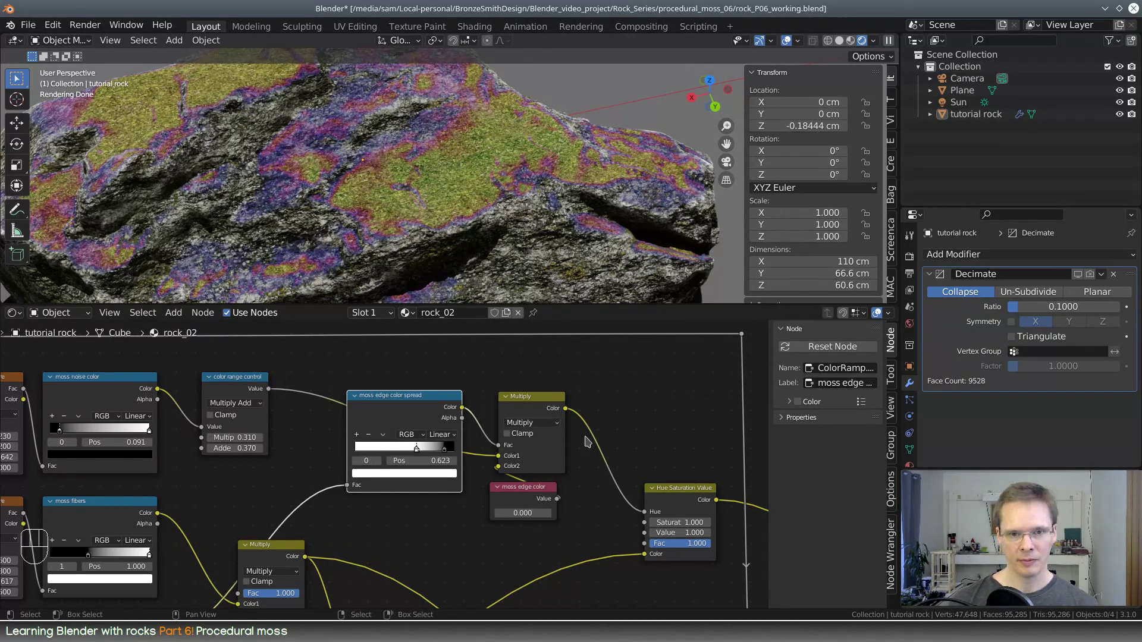
Set the moss edge color value to 0.780 and the white stop of the moss edge color spread ramp to 0.786
{"action": "left_click_drag", "start_coordinate": [539, 491], "coordinate": [510, 534]}
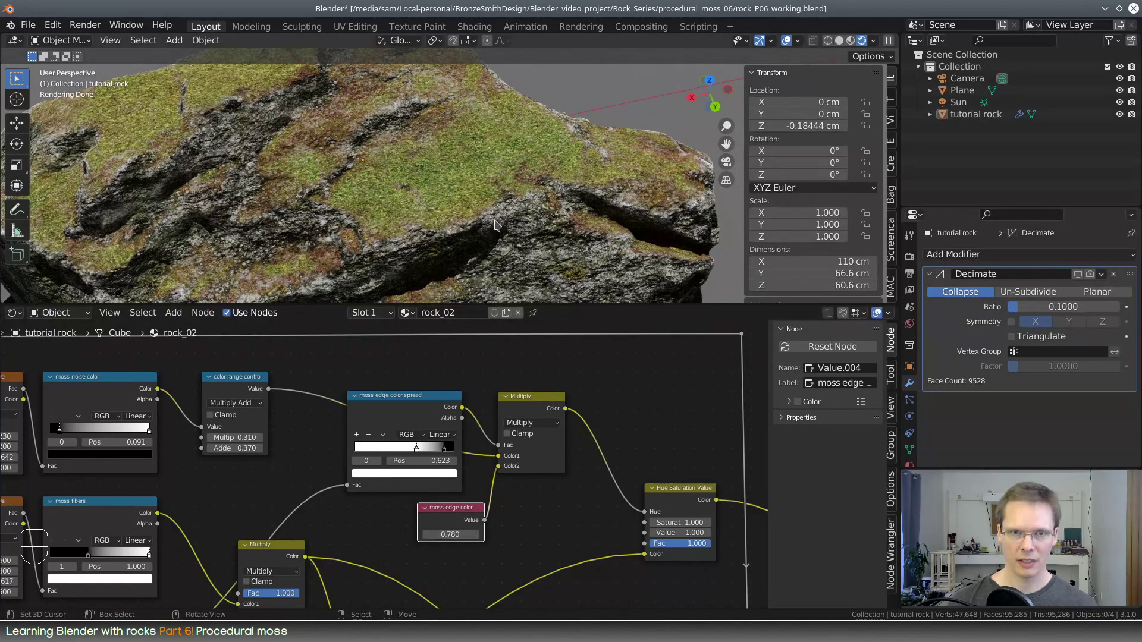
{"action": "middle_click_drag", "start_coordinate": [501, 217], "coordinate": [250, 199]}
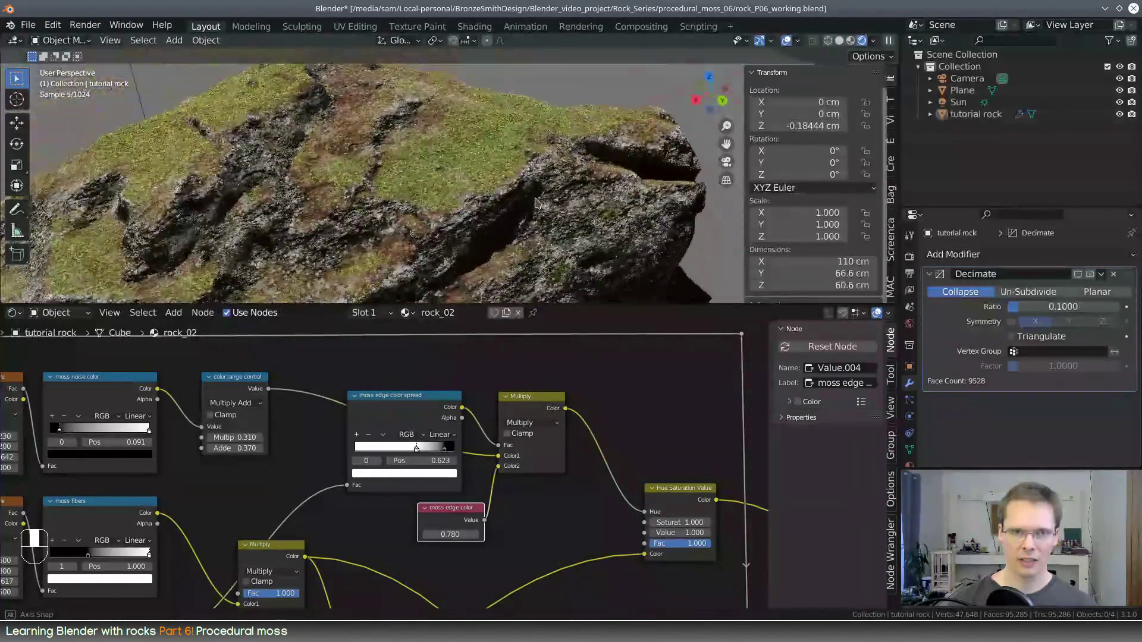
{"action": "mouse_move", "coordinate": [419, 452]}
{"action": "left_mouse_down"}
{"action": "mouse_move", "coordinate": [388, 452]}
{"action": "mouse_move", "coordinate": [454, 452]}
{"action": "mouse_move", "coordinate": [407, 452]}
{"action": "mouse_move", "coordinate": [433, 451]}
{"action": "left_mouse_up"}
{"action": "middle_click_drag", "start_coordinate": [535, 261], "coordinate": [417, 238]}
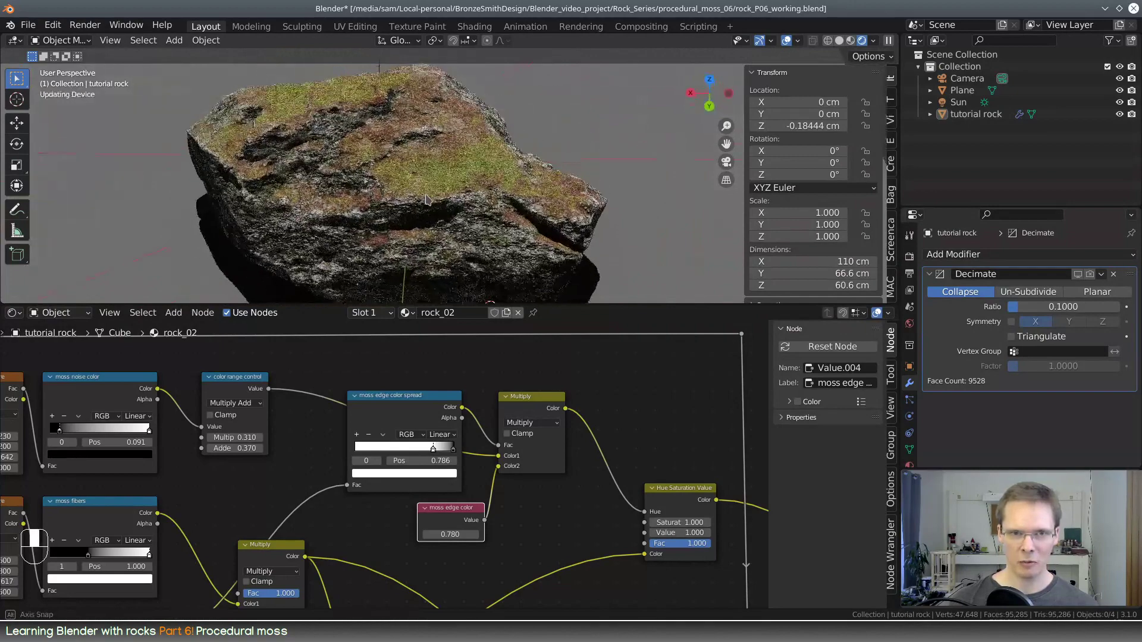
{"action": "left_click", "coordinate": [243, 387]}
{"action": "left_click", "coordinate": [851, 383]}
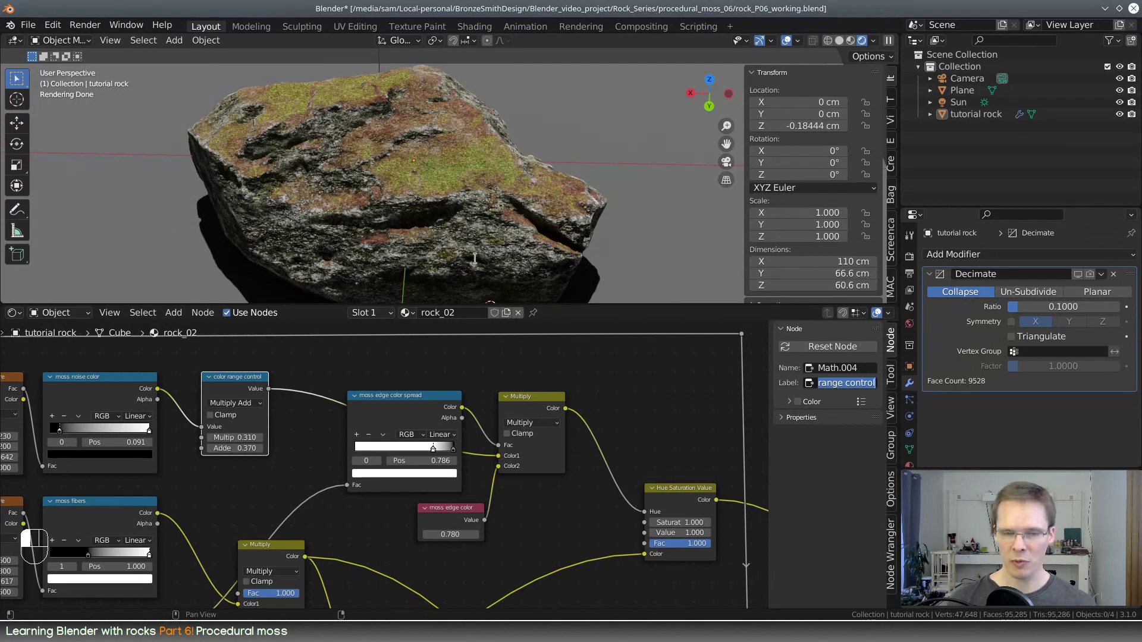
{"action": "left_click", "coordinate": [607, 358]}
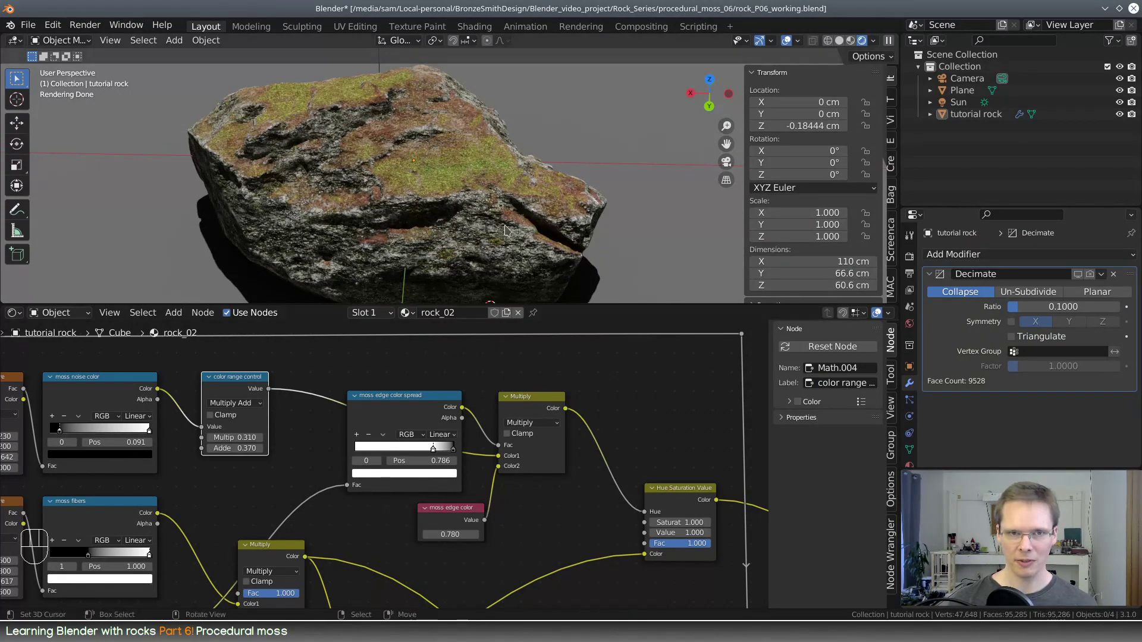
{"action": "middle_click_drag", "start_coordinate": [498, 211], "coordinate": [474, 218]}
{"action": "scroll", "coordinate": [474, 218], "scroll_direction": "up", "scroll_amount": 5}
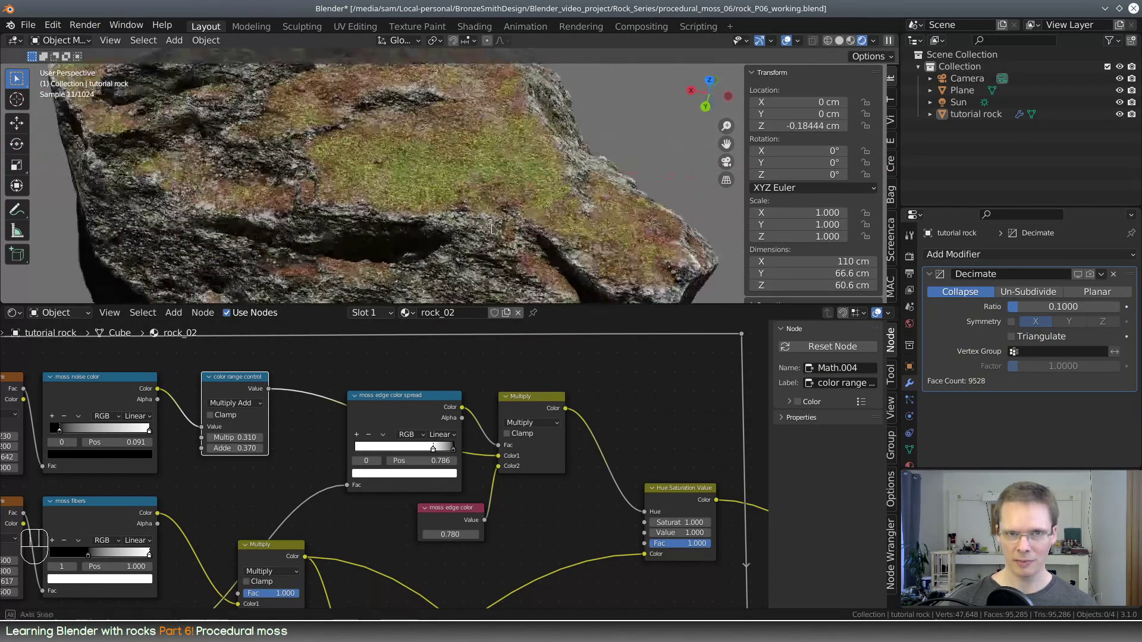
Swap the Multiply node's inputs so the moss edge color value feeds Color1 and the color range control feeds Color2
{"action": "scroll", "coordinate": [503, 528], "scroll_direction": "up", "scroll_amount": 1}
{"action": "middle_click_drag", "start_coordinate": [538, 544], "coordinate": [522, 514]}
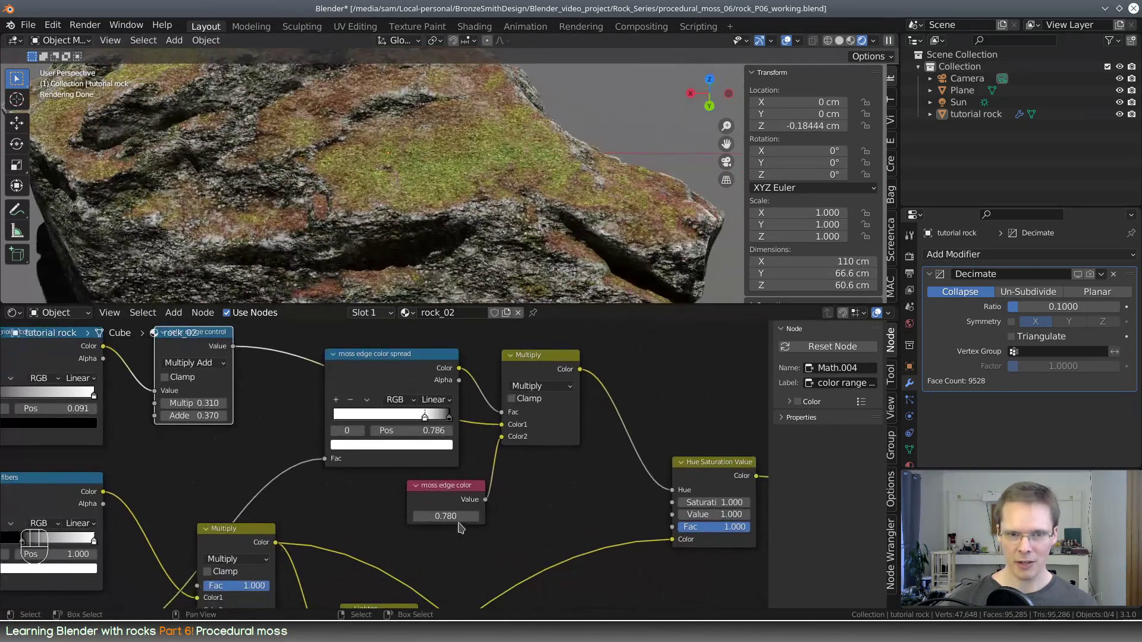
{"action": "left_click_drag", "start_coordinate": [501, 436], "coordinate": [502, 426]}
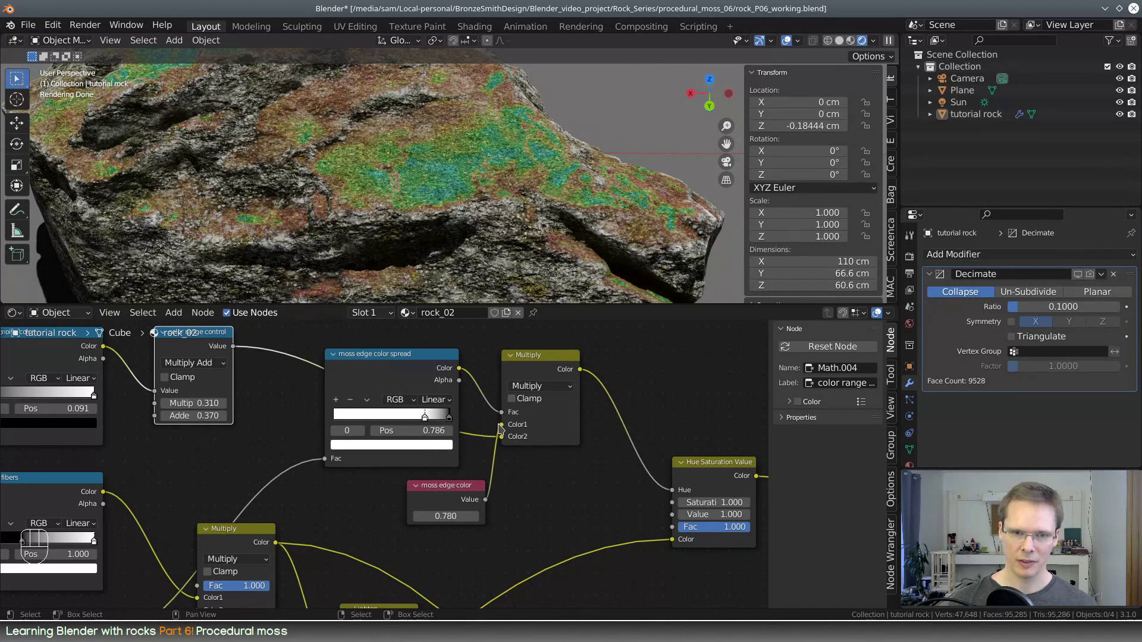
{"action": "mouse_move", "coordinate": [501, 429]}
{"action": "left_mouse_down"}
{"action": "mouse_move", "coordinate": [503, 443]}
{"action": "mouse_move", "coordinate": [507, 424]}
{"action": "left_mouse_up"}
Relabel the moss edge color Value node "moss center color" and set its value to 0.530
{"action": "mouse_move", "coordinate": [451, 516]}
{"action": "left_mouse_down", "text": "shift"}
{"action": "mouse_move", "coordinate": [428, 516]}
{"action": "mouse_move", "coordinate": [461, 516]}
{"action": "mouse_move", "coordinate": [441, 516]}
{"action": "left_mouse_up", "text": "shift"}
{"action": "left_click", "coordinate": [468, 487]}
{"action": "double_click", "coordinate": [852, 384]}
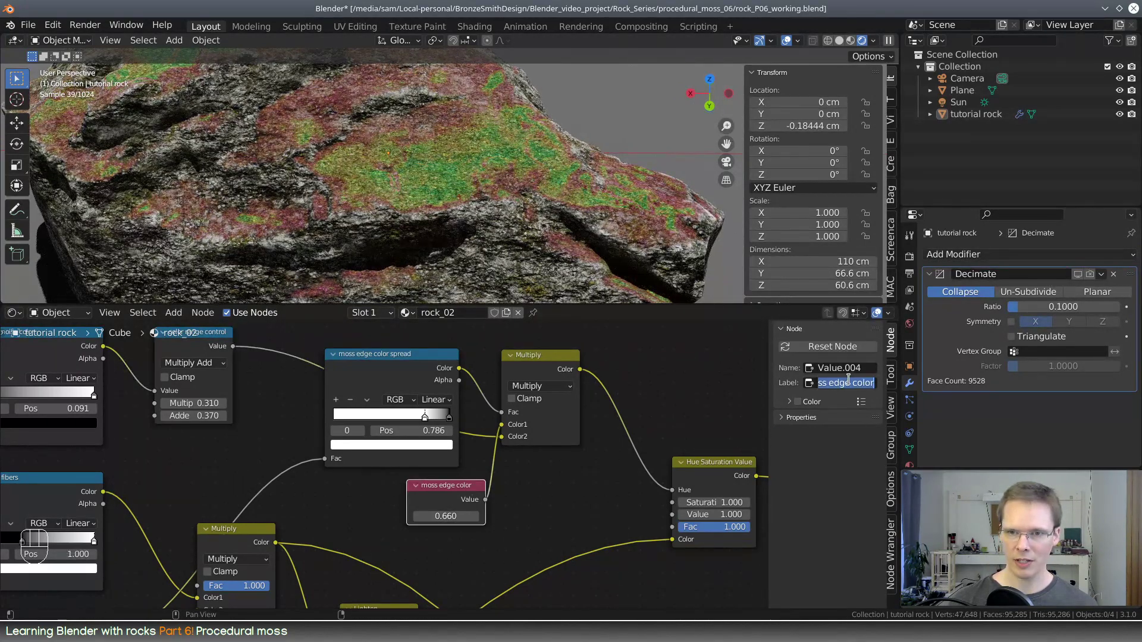
{"action": "left_click", "coordinate": [865, 383]}
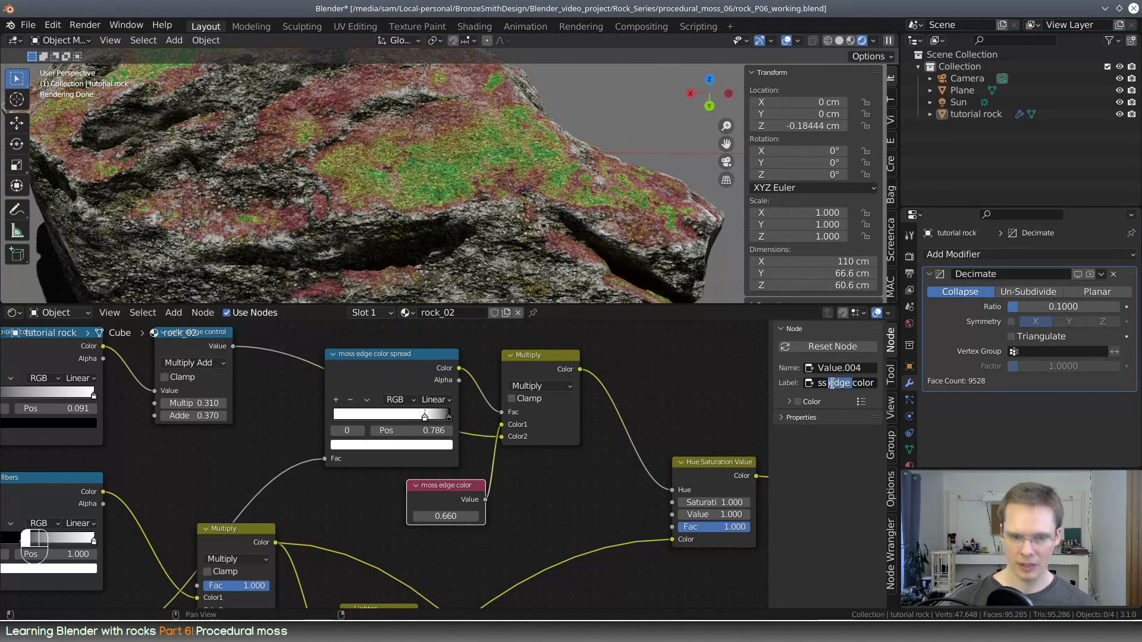
{"action": "type", "text": "center"}
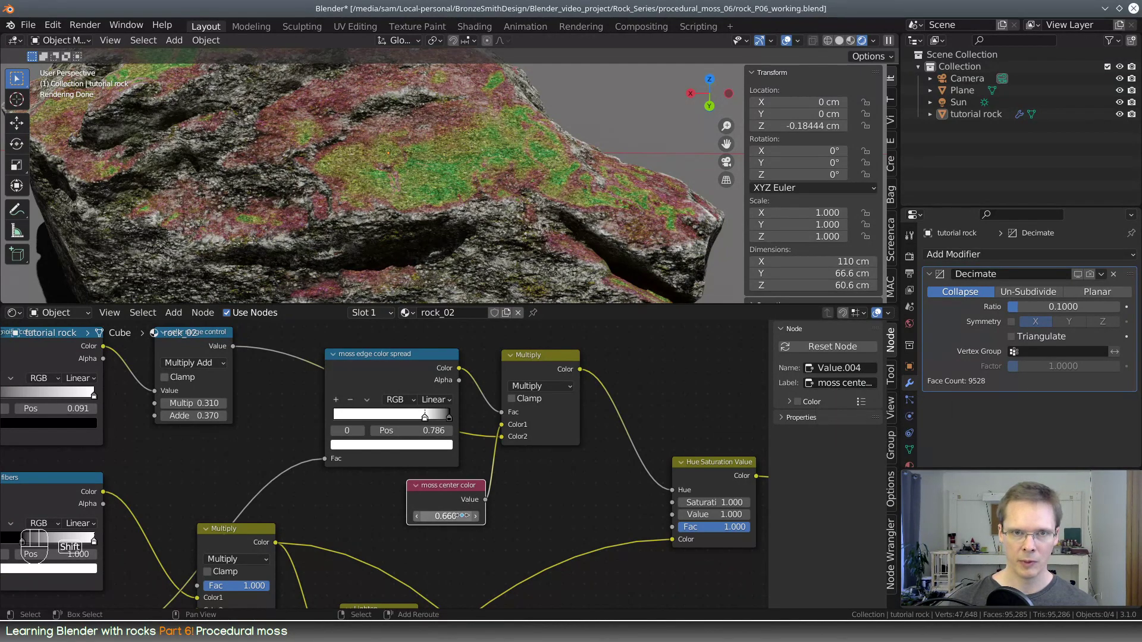
{"action": "mouse_move", "coordinate": [461, 515]}
{"action": "left_mouse_down"}
{"action": "mouse_move", "coordinate": [436, 516]}
{"action": "mouse_move", "coordinate": [580, 516]}
{"action": "mouse_move", "coordinate": [348, 516]}
{"action": "mouse_move", "coordinate": [562, 516]}
{"action": "mouse_move", "coordinate": [390, 517]}
{"action": "left_mouse_up"}
Preview the Multiply node's output on the rock and change its blend mode to Mix
{"action": "left_click", "coordinate": [568, 372], "text": "ctrl+shift"}
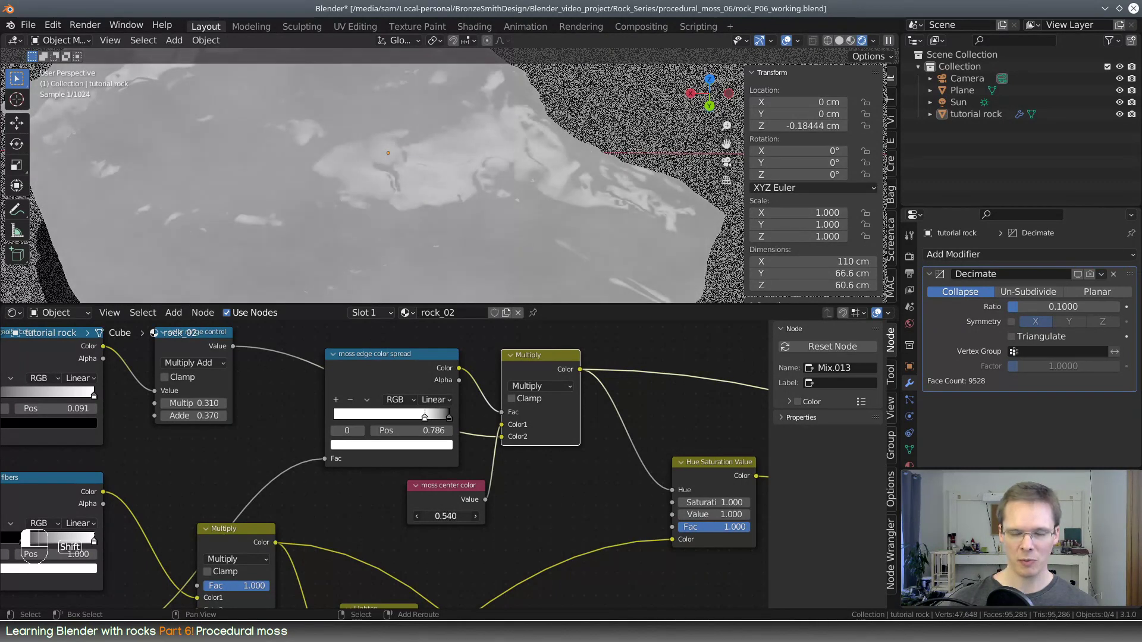
{"action": "left_click", "coordinate": [553, 387]}
{"action": "left_click", "coordinate": [560, 374]}
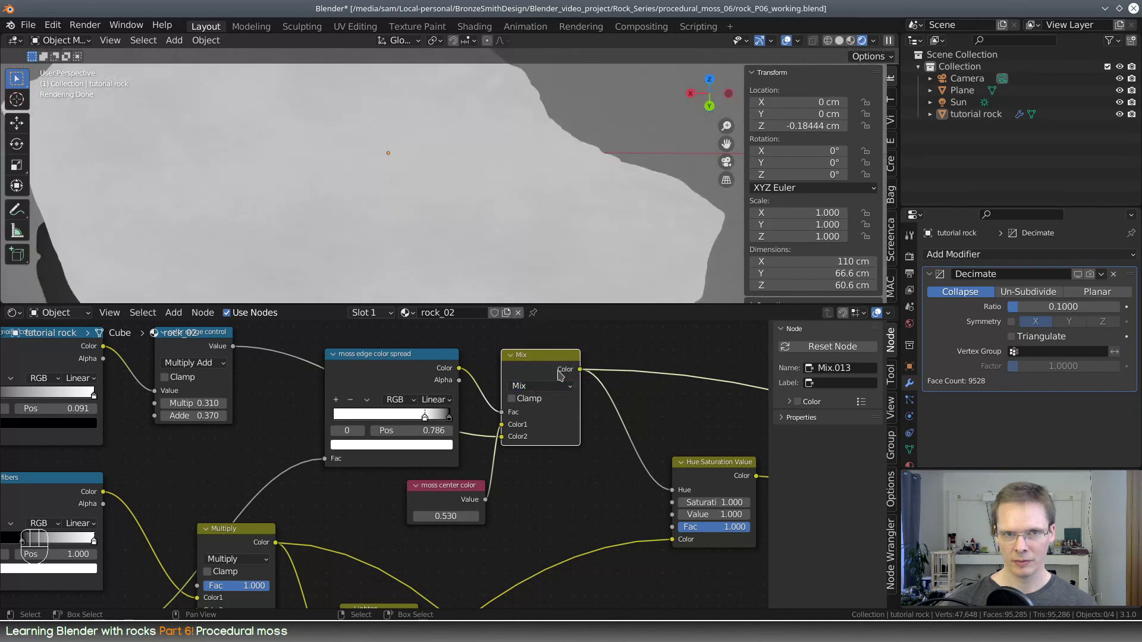
Preview the Hue Saturation Value node's output on the rock and return to the full Principled BSDF shading
{"action": "scroll", "coordinate": [669, 455], "scroll_direction": "down", "scroll_amount": 6}
{"action": "middle_click_drag", "start_coordinate": [672, 486], "coordinate": [351, 421]}
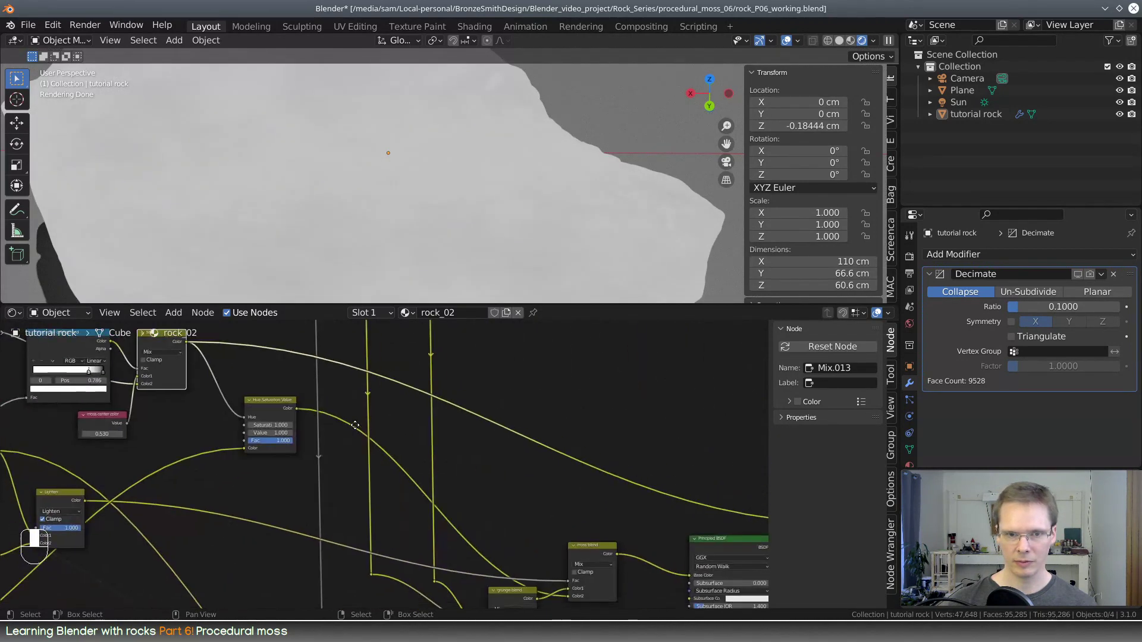
{"action": "left_click", "coordinate": [284, 407], "text": "ctrl+shift"}
{"action": "middle_click_drag", "start_coordinate": [284, 406], "coordinate": [493, 483]}
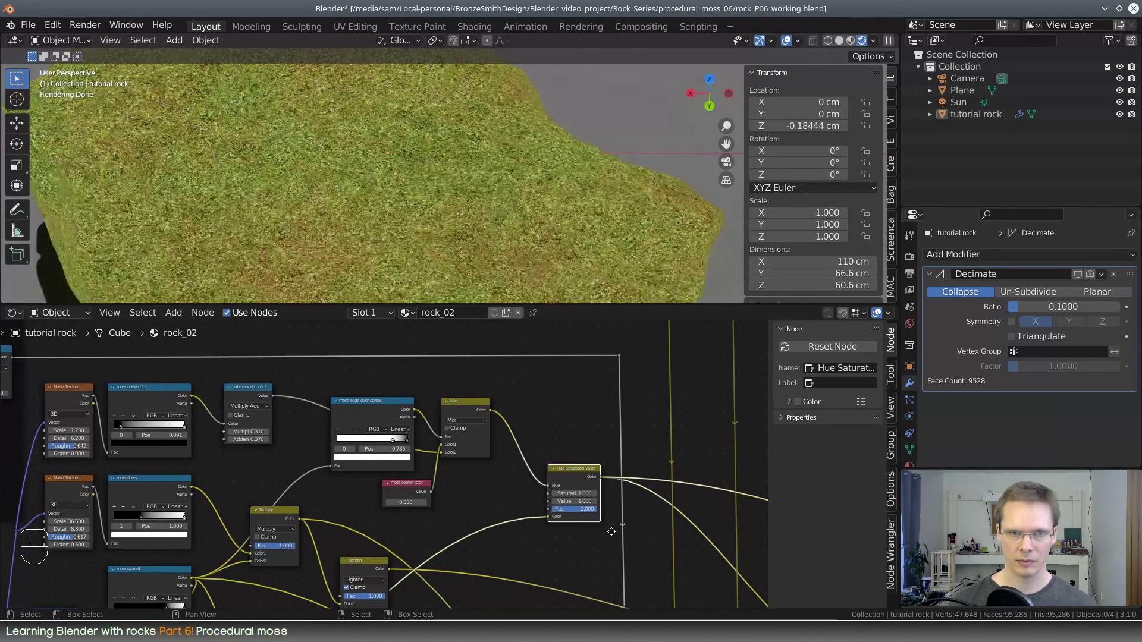
{"action": "middle_click_drag", "start_coordinate": [611, 531], "coordinate": [280, 410]}
{"action": "left_click", "coordinate": [679, 487], "text": "ctrl+shift"}
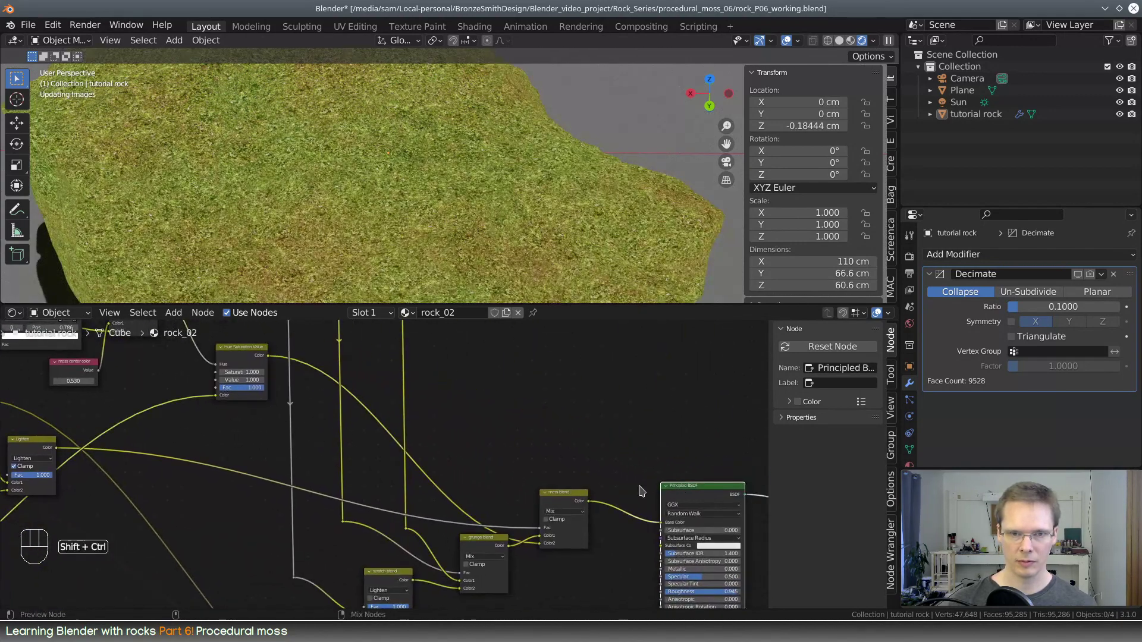
{"action": "middle_click_drag", "start_coordinate": [208, 428], "coordinate": [545, 545]}
Set the moss center color value to 0.590 and the color range control's Addend to 0.300
{"action": "scroll", "coordinate": [446, 498], "scroll_direction": "up", "scroll_amount": 5}
{"action": "scroll", "coordinate": [466, 513], "scroll_direction": "up", "scroll_amount": 2}
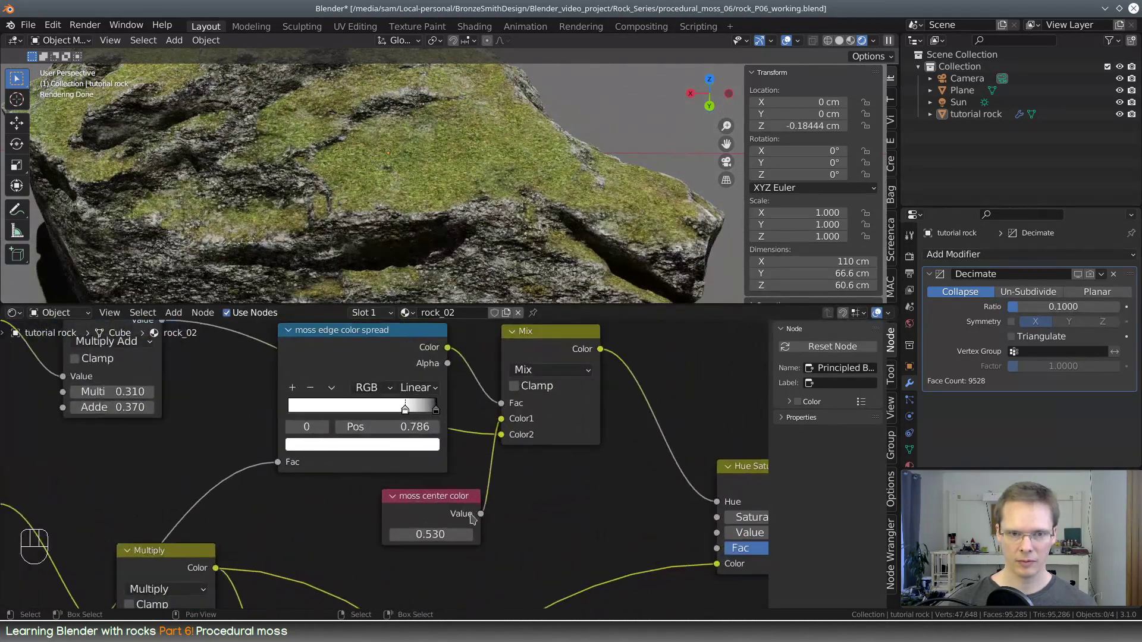
{"action": "left_click_drag", "start_coordinate": [446, 535], "coordinate": [493, 535], "text": "shift"}
{"action": "middle_click_drag", "start_coordinate": [132, 391], "coordinate": [283, 464]}
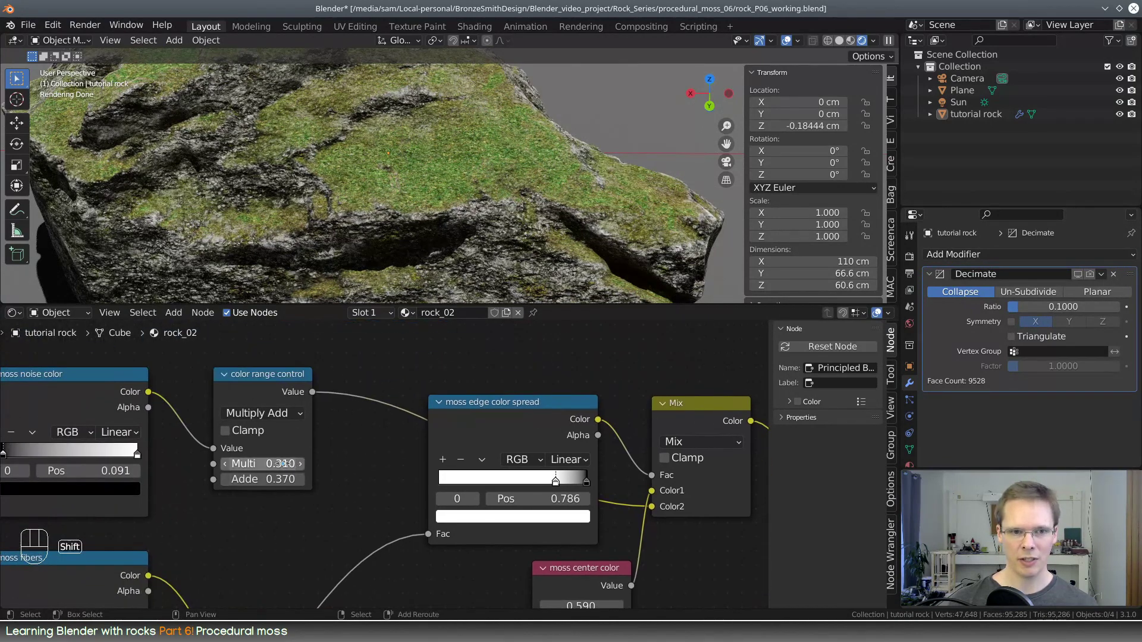
{"action": "left_click_drag", "start_coordinate": [279, 479], "coordinate": [265, 479], "text": "shift"}
{"action": "scroll", "coordinate": [527, 441], "scroll_direction": "down", "scroll_amount": 3}
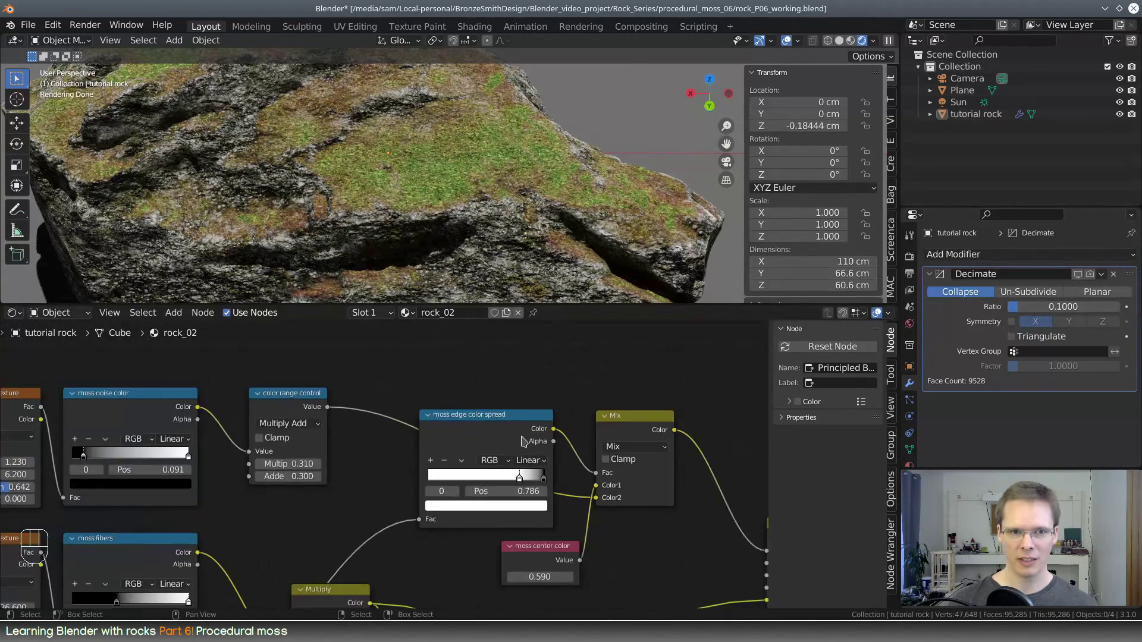
{"action": "middle_click_drag", "start_coordinate": [371, 483], "coordinate": [365, 474]}
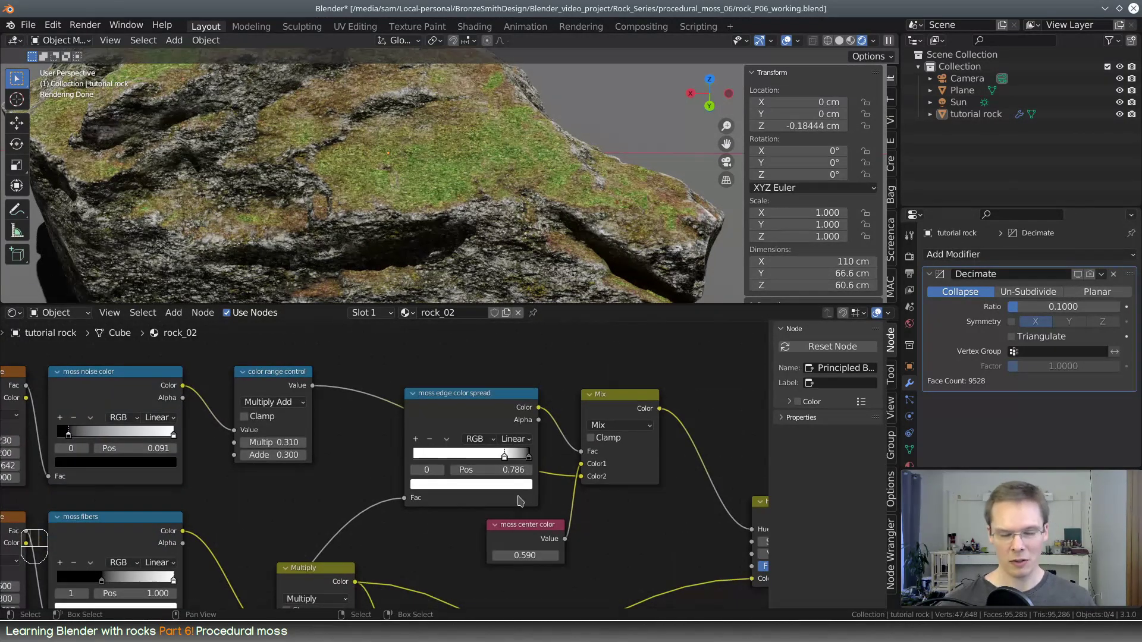
Move the moss center color node above the moss node network and place two duplicates in a row beside it
{"action": "scroll", "coordinate": [550, 501], "scroll_direction": "down", "scroll_amount": 3}
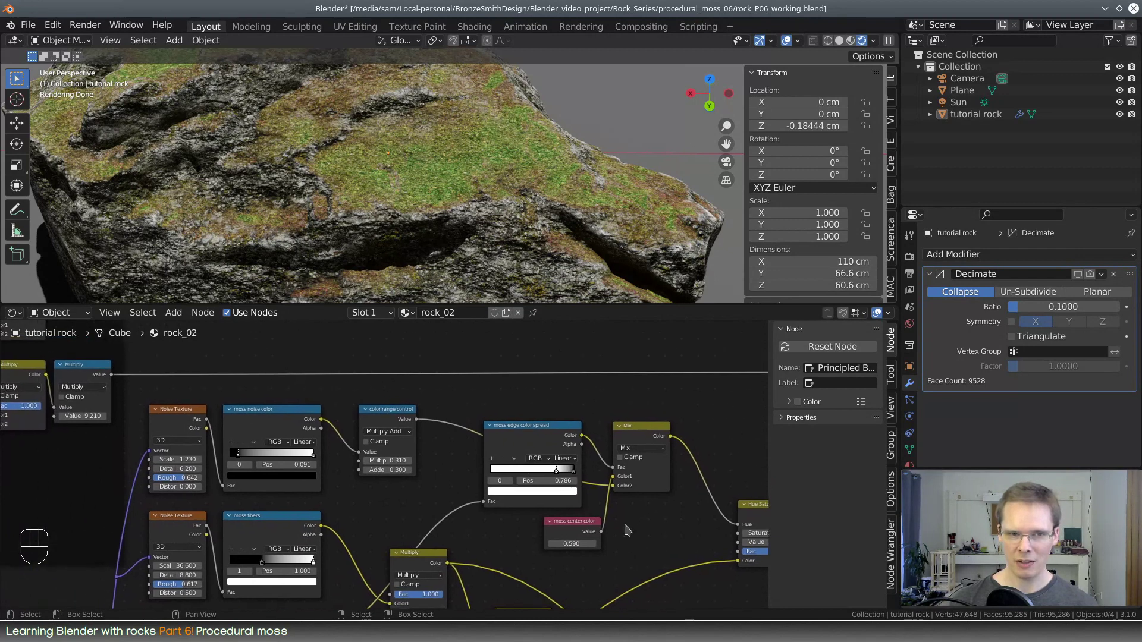
{"action": "left_click_drag", "start_coordinate": [592, 527], "coordinate": [594, 351]}
{"action": "key", "text": "shift+d"}
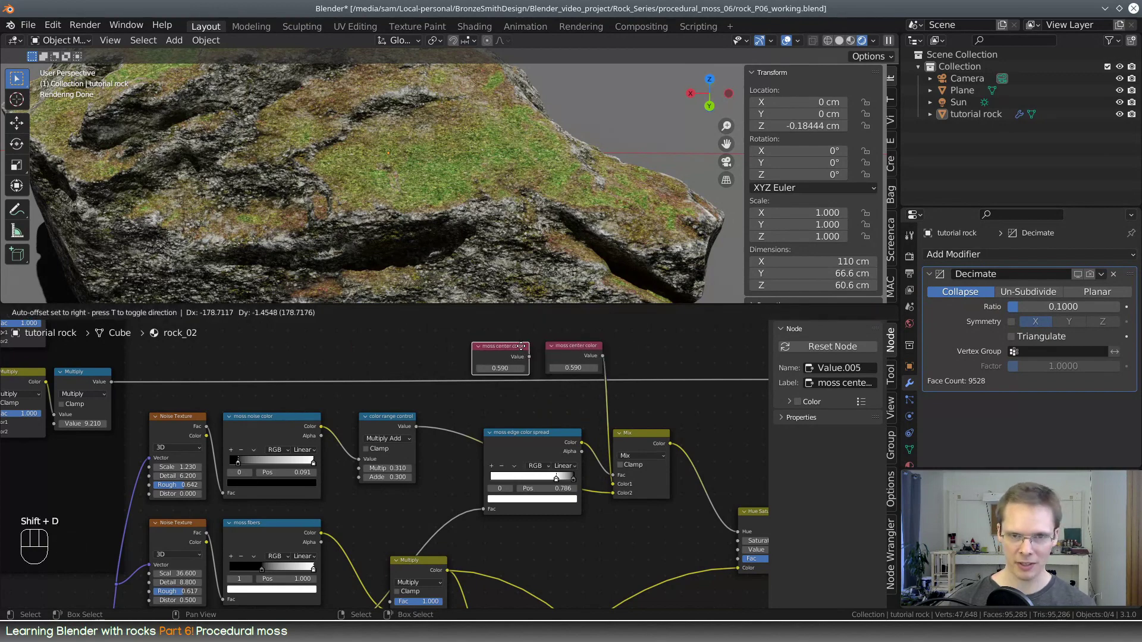
{"action": "left_click", "coordinate": [529, 348]}
{"action": "key", "text": "shift+d"}
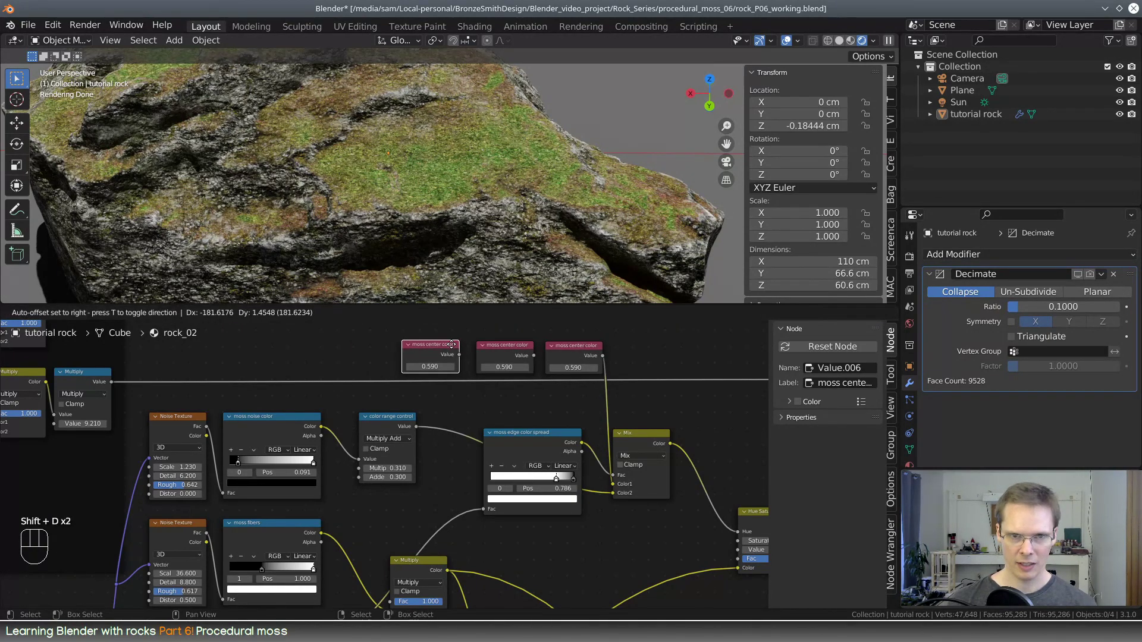
{"action": "left_click", "coordinate": [432, 347]}
Label the middle duplicate "moss color range", set it to 0.310, and connect it to the color range control's Multiplier
{"action": "scroll", "coordinate": [523, 375], "scroll_direction": "up", "scroll_amount": 2}
{"action": "left_click", "coordinate": [527, 379]}
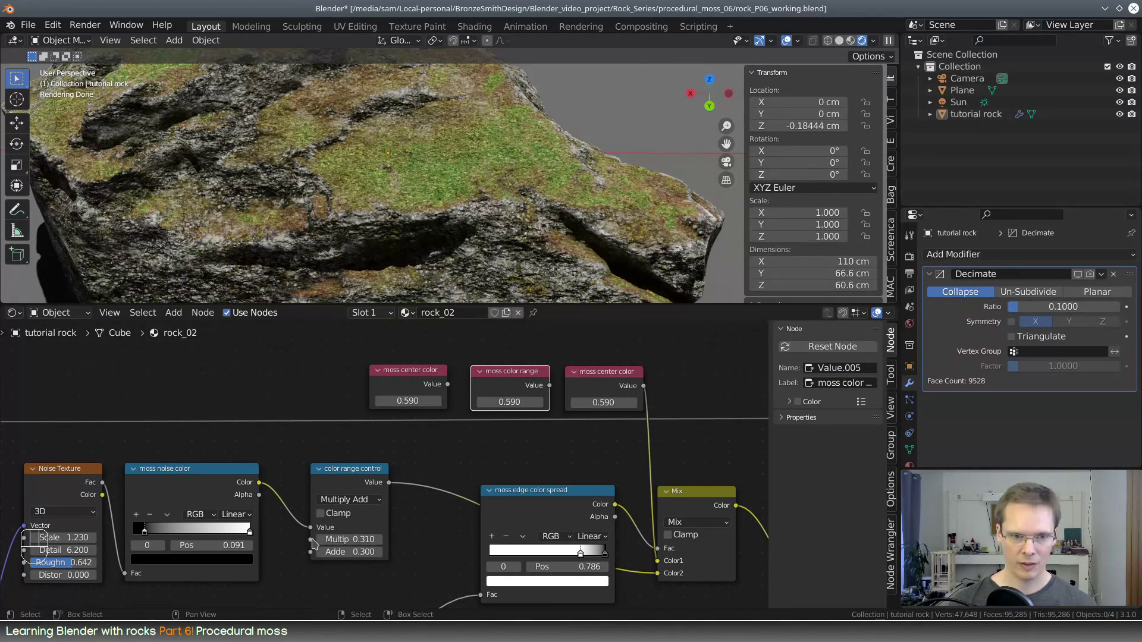
{"action": "left_click_drag", "start_coordinate": [311, 541], "coordinate": [550, 386]}
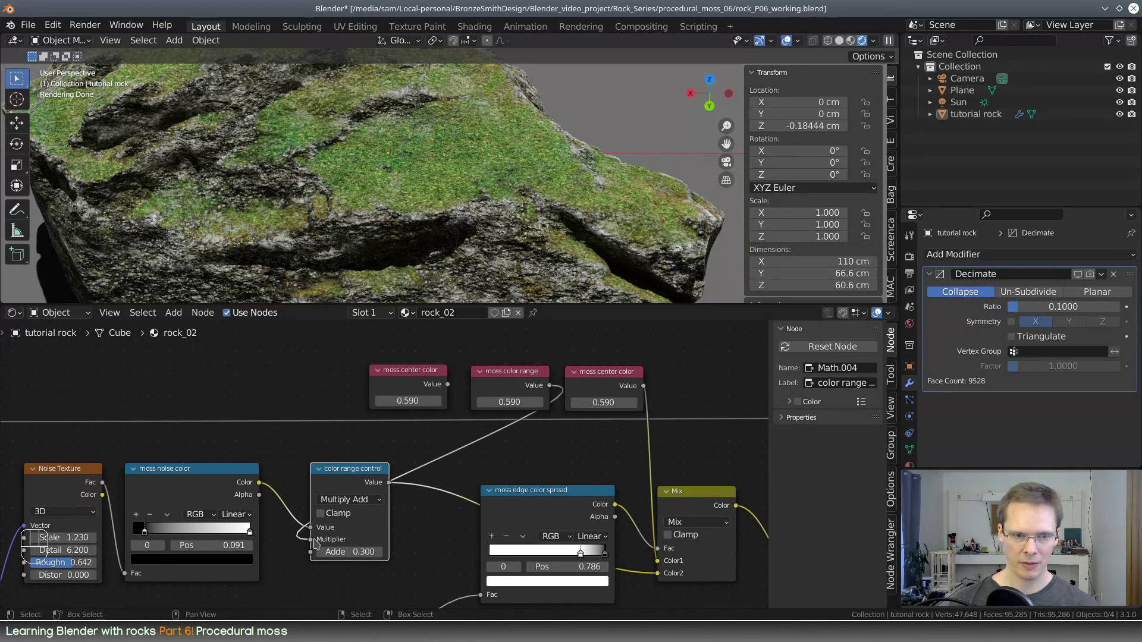
{"action": "left_click_drag", "start_coordinate": [320, 517], "coordinate": [325, 443]}
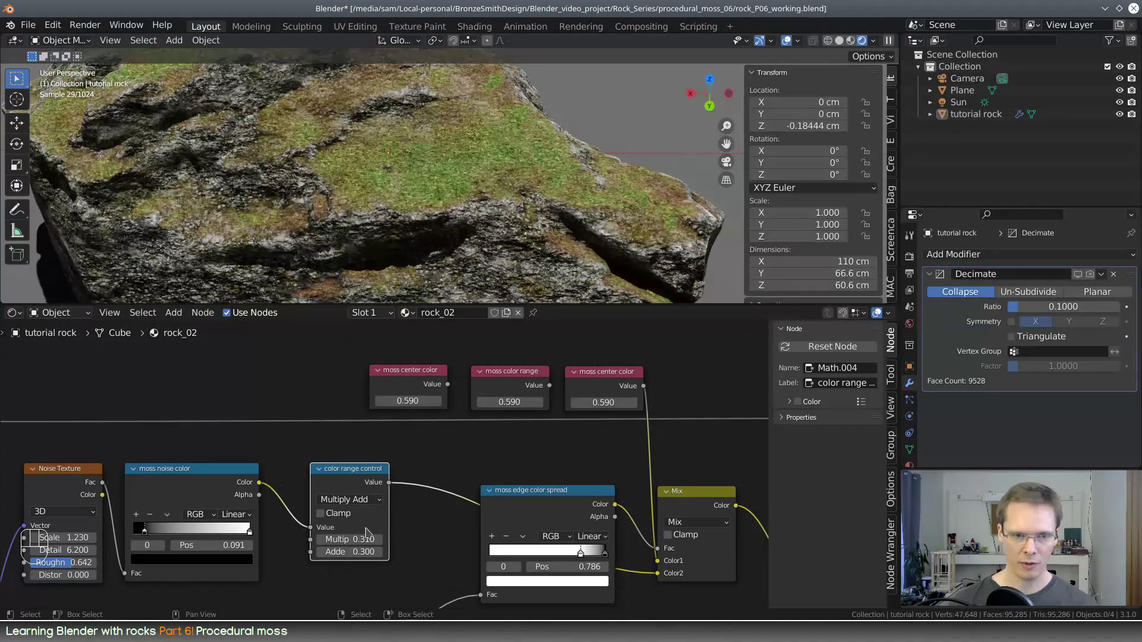
{"action": "left_click", "coordinate": [526, 400]}
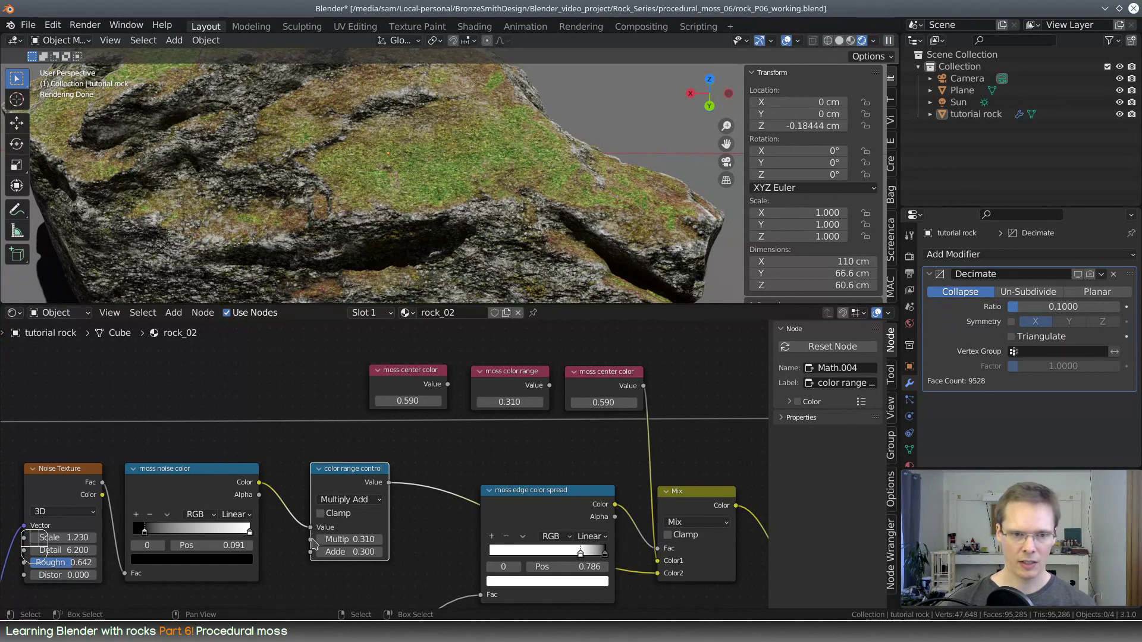
{"action": "left_click_drag", "start_coordinate": [311, 540], "coordinate": [549, 385]}
Label the remaining duplicate "moss color position", connect it to the color range control's Addend, and set it to 0.300
{"action": "left_click", "coordinate": [421, 377]}
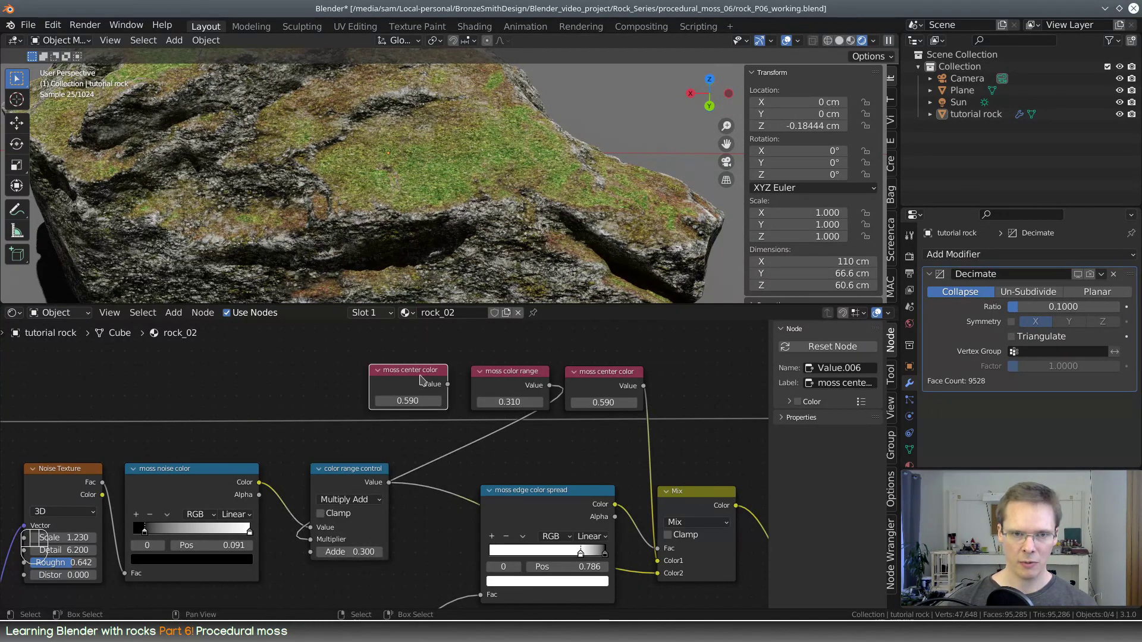
{"action": "left_click", "coordinate": [840, 382]}
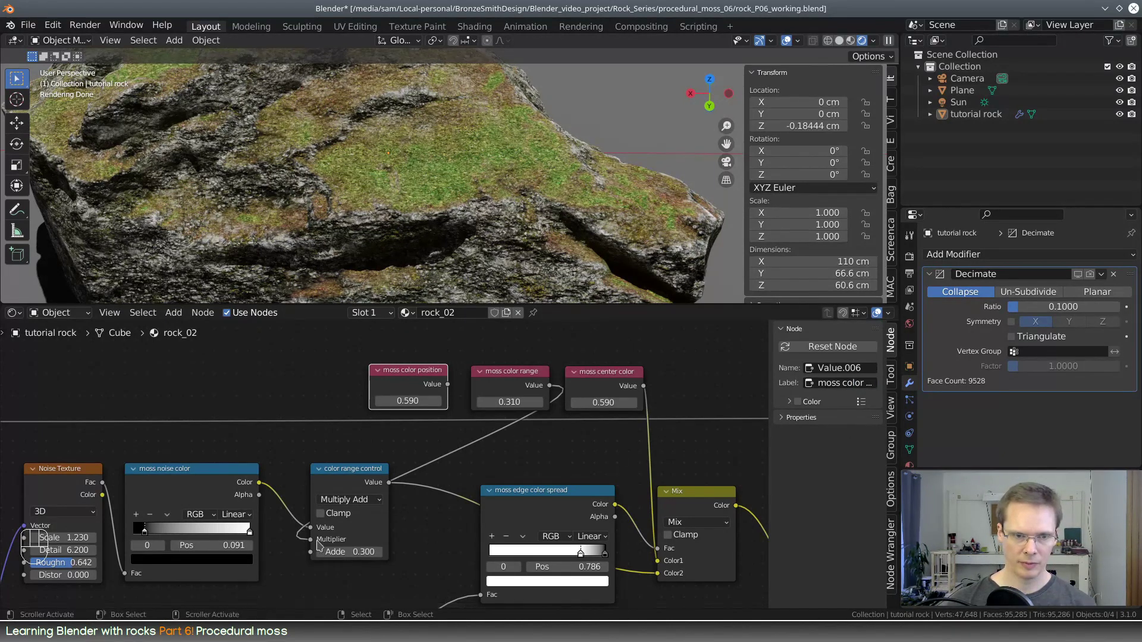
{"action": "left_click_drag", "start_coordinate": [310, 552], "coordinate": [447, 384]}
{"action": "left_click", "coordinate": [428, 398]}
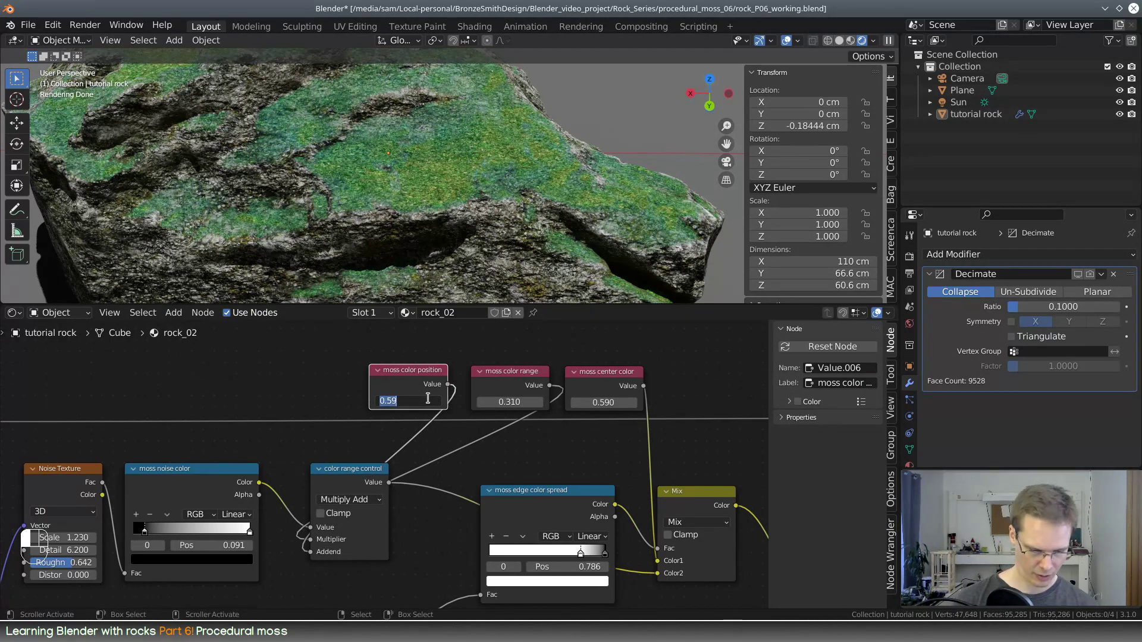
{"action": "type", "text": ".3"}
{"action": "key", "text": "Return"}
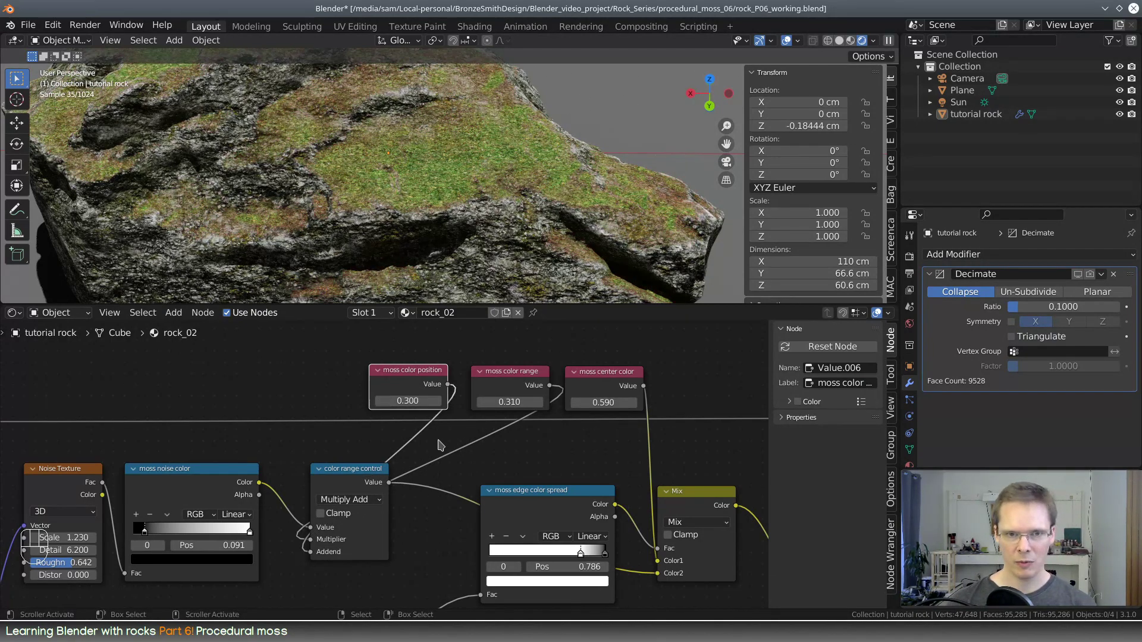
Connect the color range control's output to the Value input of the Hue Saturation Value node
{"action": "middle_click_drag", "start_coordinate": [522, 439], "coordinate": [408, 426]}
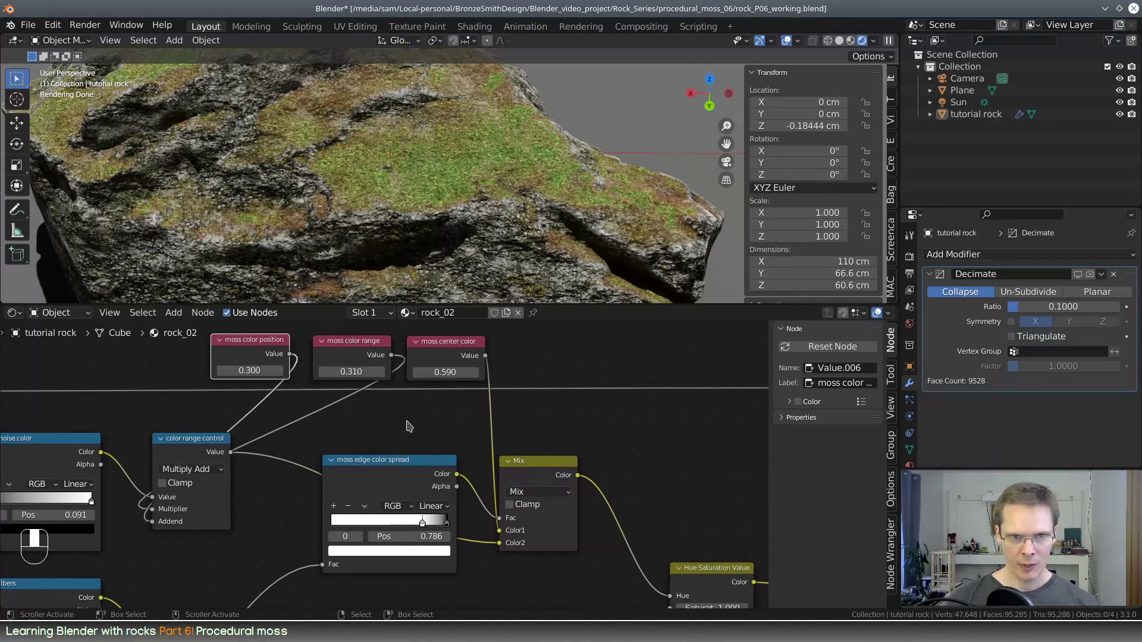
{"action": "scroll", "coordinate": [410, 424], "scroll_direction": "down", "scroll_amount": 3}
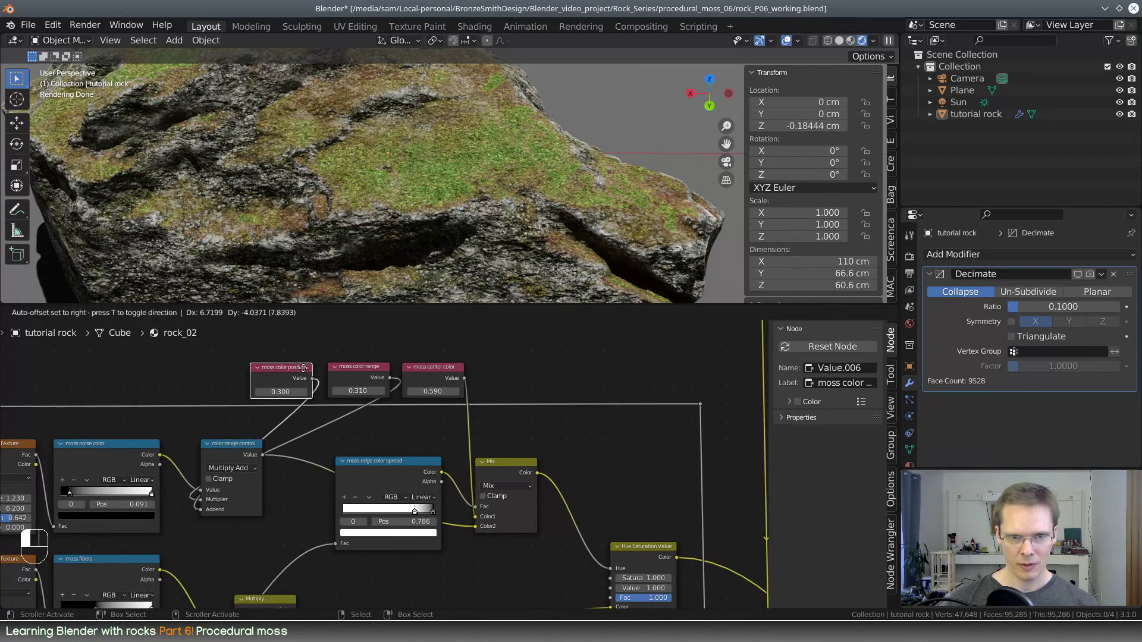
{"action": "middle_click_drag", "start_coordinate": [551, 463], "coordinate": [505, 395]}
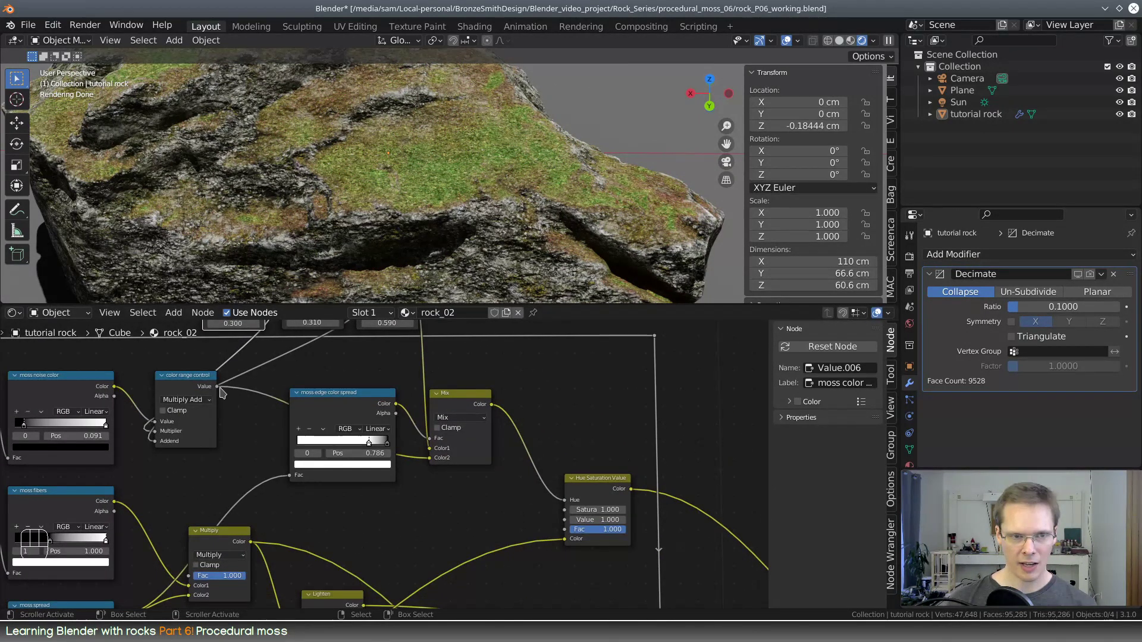
{"action": "left_click_drag", "start_coordinate": [219, 388], "coordinate": [566, 520]}
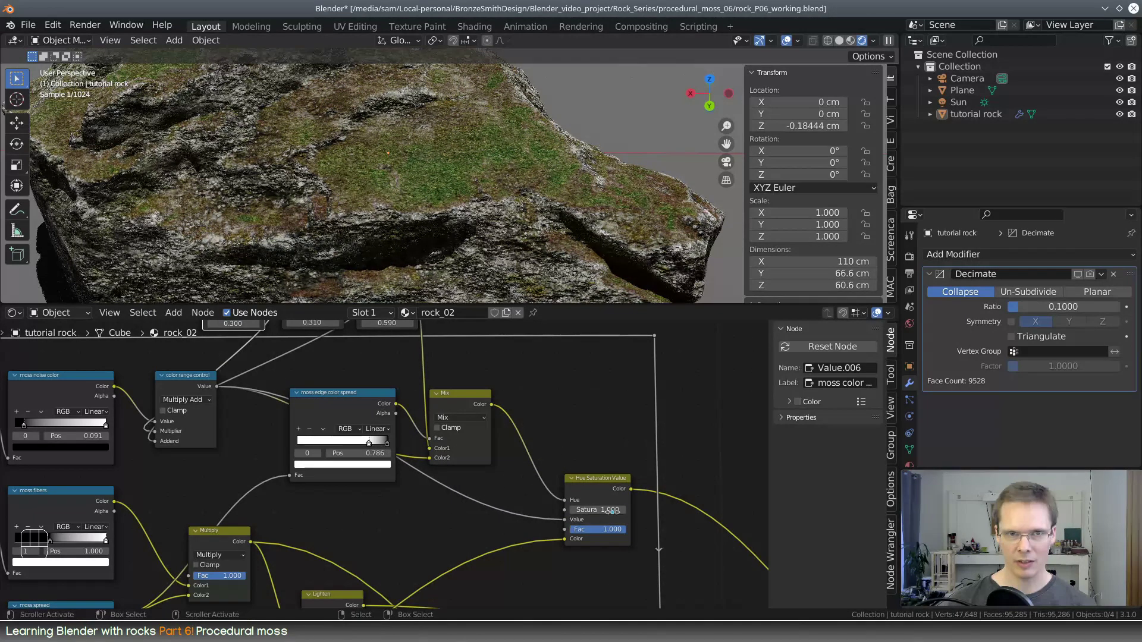
{"action": "middle_click_drag", "start_coordinate": [520, 492], "coordinate": [572, 512]}
Duplicate the moss noise color ramp and insert it between the color range control and the Hue Saturation Value node's Value input
{"action": "left_click", "coordinate": [151, 408]}
{"action": "key", "text": "shift+d"}
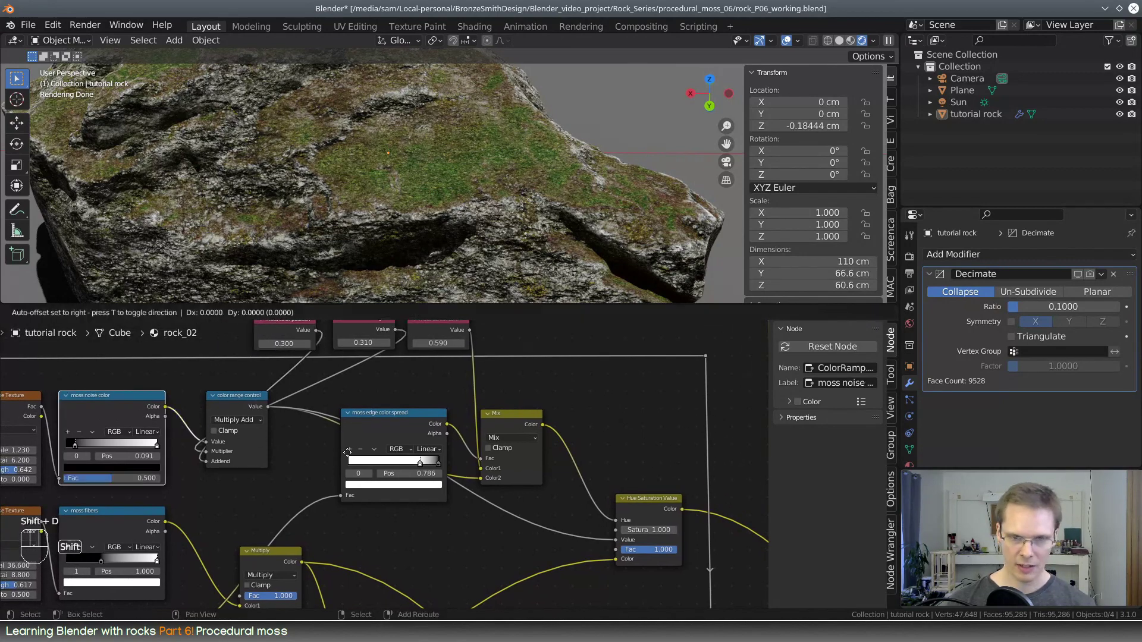
{"action": "left_click", "coordinate": [730, 550]}
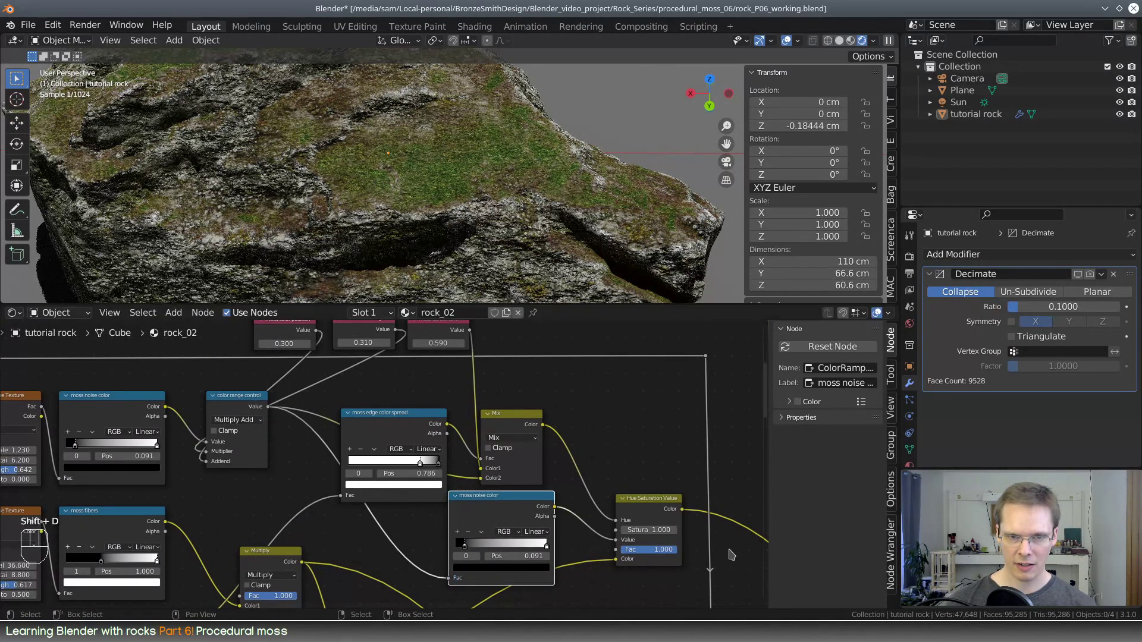
{"action": "mouse_move", "coordinate": [485, 496]}
{"action": "left_mouse_down"}
{"action": "mouse_move", "coordinate": [515, 496]}
{"action": "mouse_move", "coordinate": [507, 491]}
{"action": "left_mouse_up"}
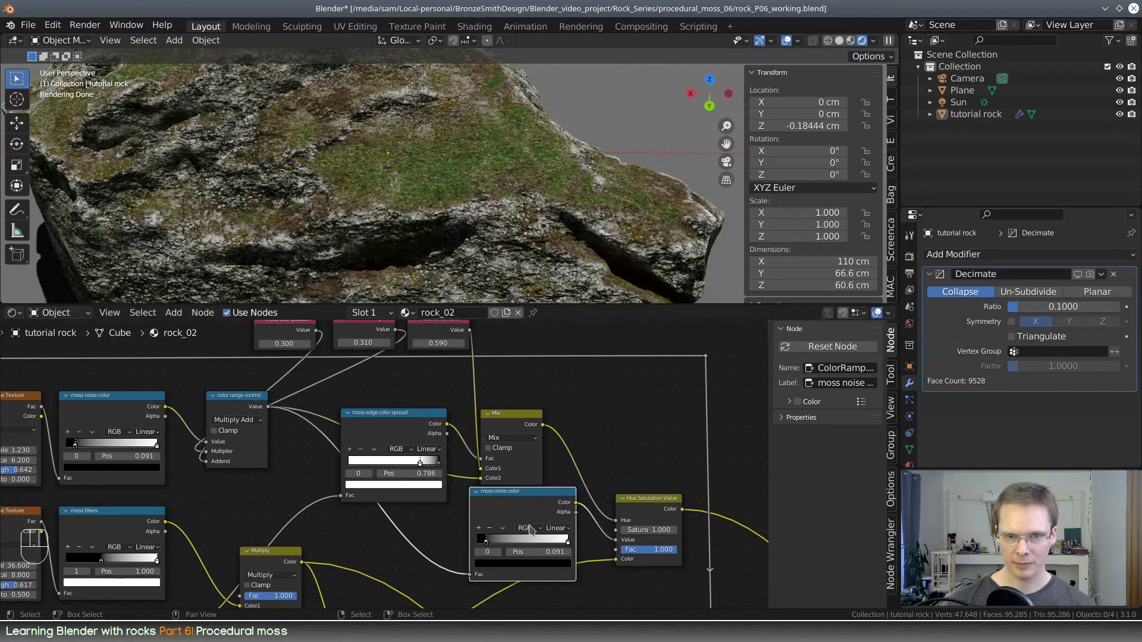
Label the inserted color ramp "moss color value" and set its white stop to position 0.659
{"action": "left_click", "coordinate": [854, 382]}
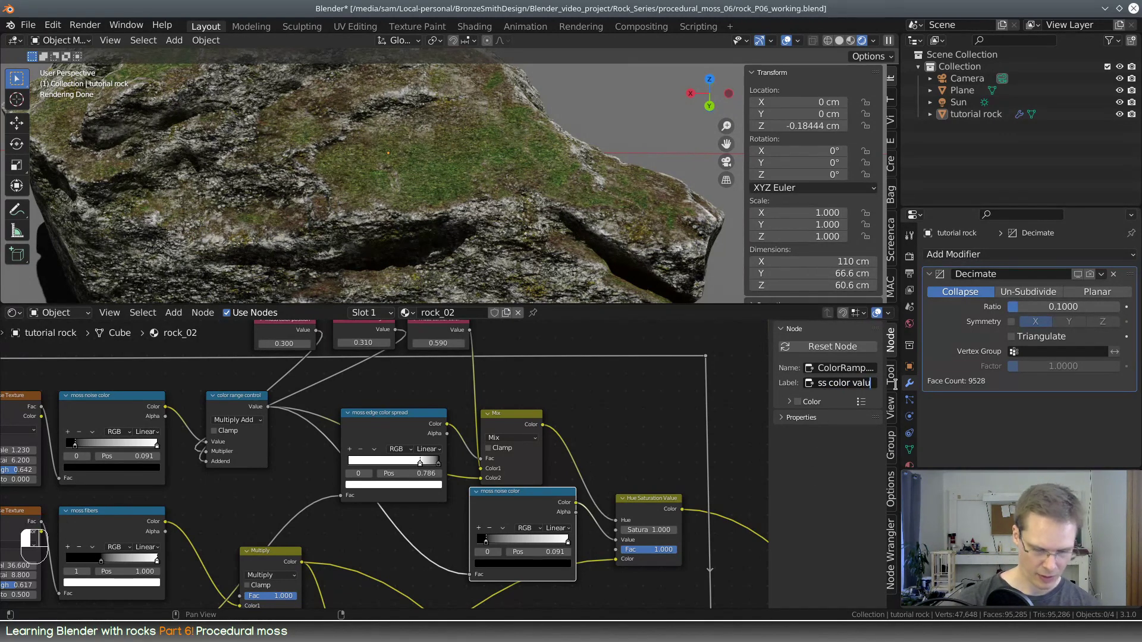
{"action": "left_click_drag", "start_coordinate": [552, 495], "coordinate": [528, 498]}
{"action": "left_click_drag", "start_coordinate": [464, 546], "coordinate": [529, 544]}
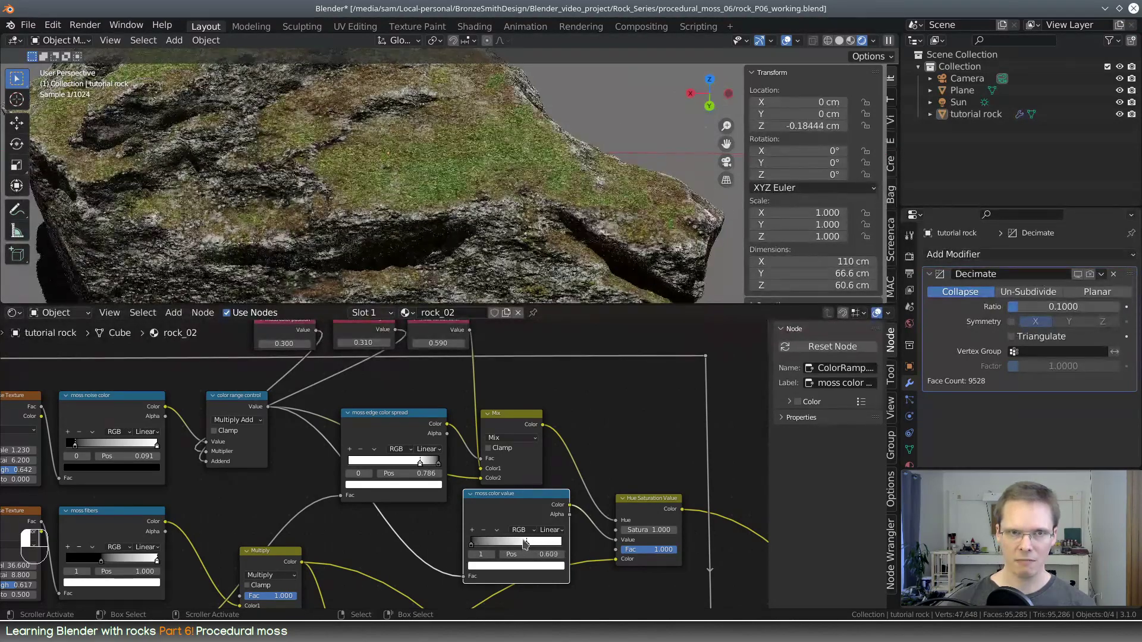
{"action": "scroll", "coordinate": [564, 158], "scroll_direction": "down", "scroll_amount": 4}
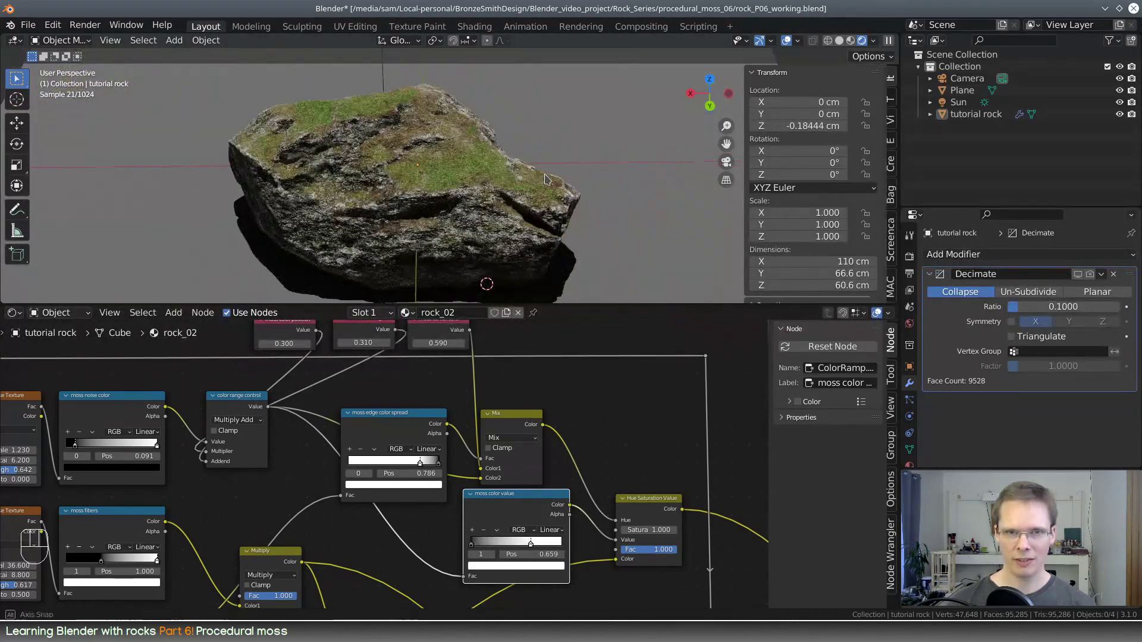
Set the moss center color to 0.560 and the moss color range to 0.190
{"action": "middle_click_drag", "start_coordinate": [518, 172], "coordinate": [513, 204]}
{"action": "scroll", "coordinate": [514, 204], "scroll_direction": "up", "scroll_amount": 4}
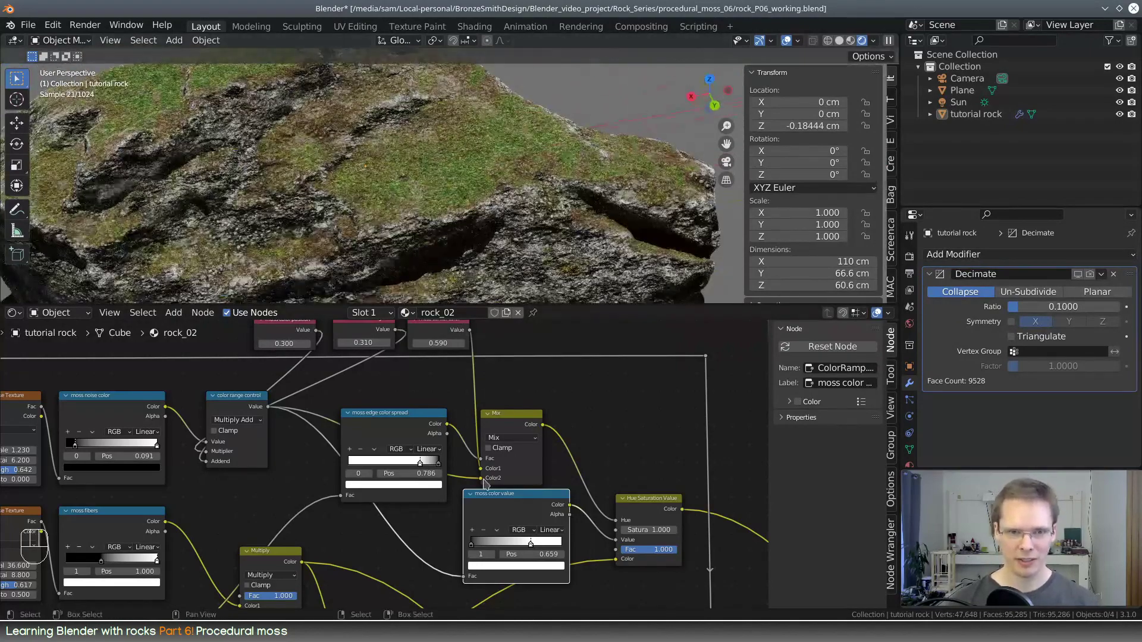
{"action": "scroll", "coordinate": [480, 447], "scroll_direction": "up", "scroll_amount": 2}
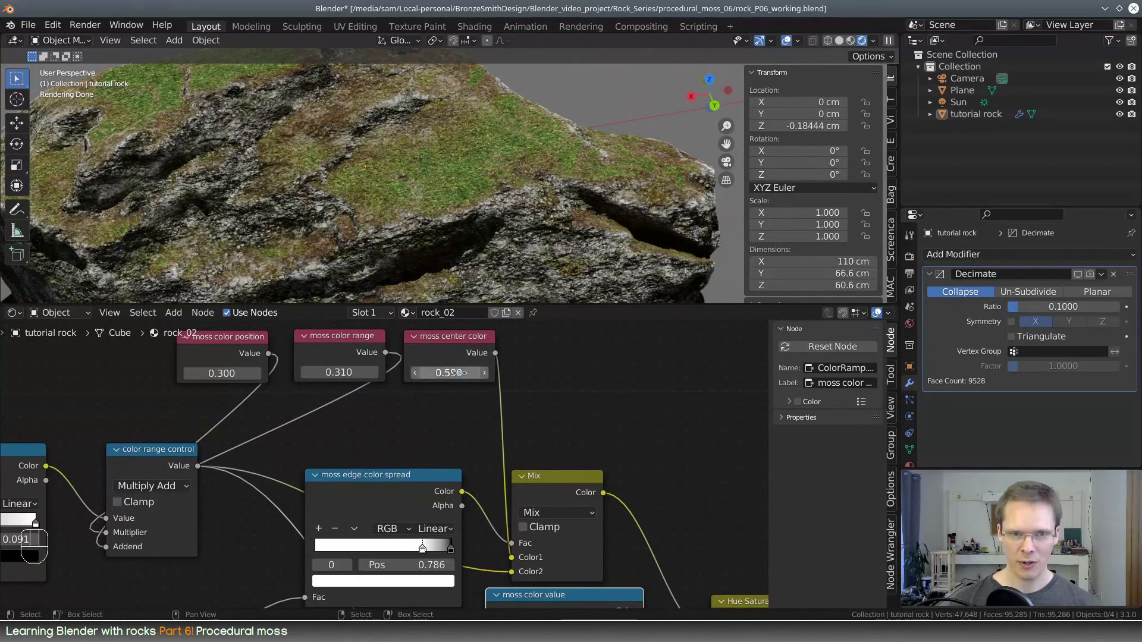
{"action": "mouse_move", "coordinate": [456, 372]}
{"action": "left_mouse_down"}
{"action": "mouse_move", "coordinate": [469, 373]}
{"action": "mouse_move", "coordinate": [445, 373]}
{"action": "left_mouse_up"}
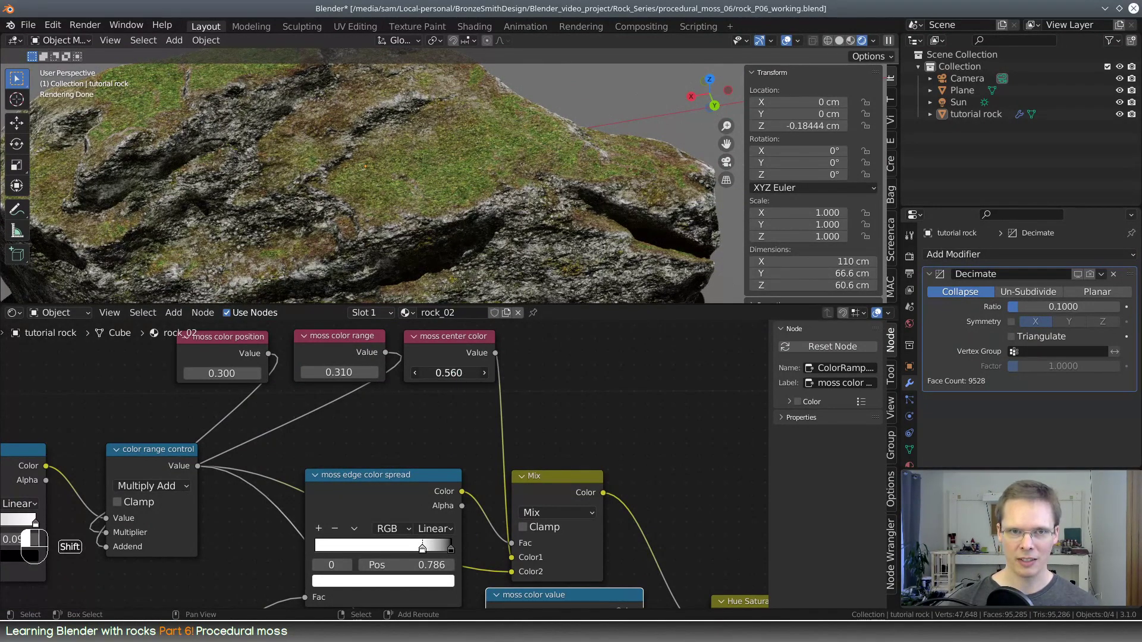
{"action": "left_click_drag", "start_coordinate": [339, 372], "coordinate": [364, 372], "text": "shift"}
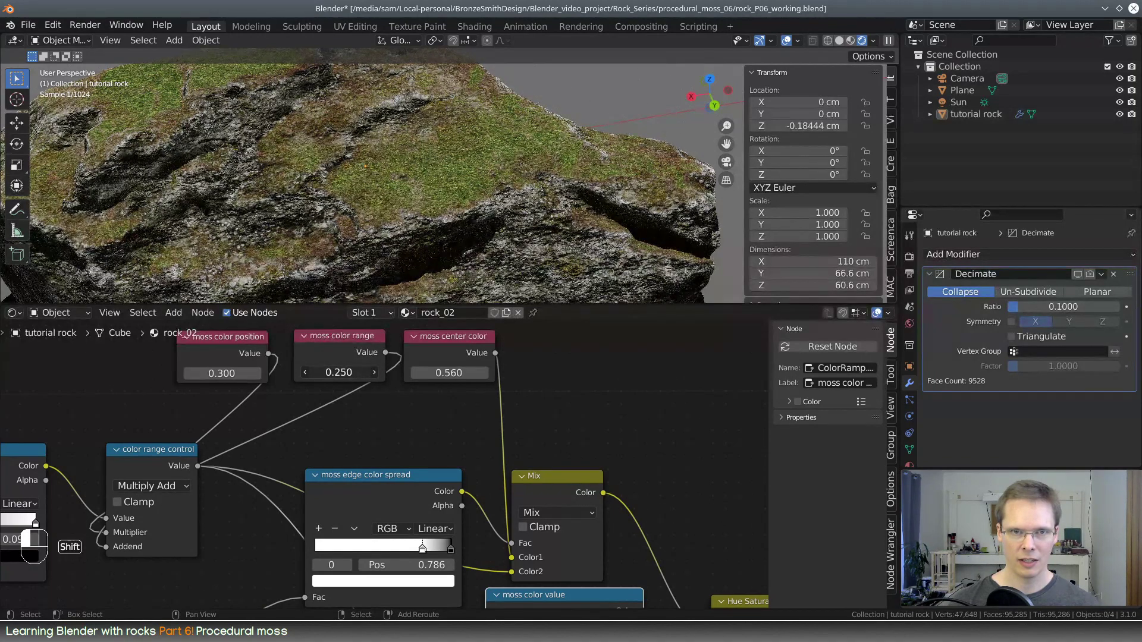
Move the white stop of the moss edge color spread ramp to position 0.536
{"action": "middle_click_drag", "start_coordinate": [377, 452], "coordinate": [689, 428]}
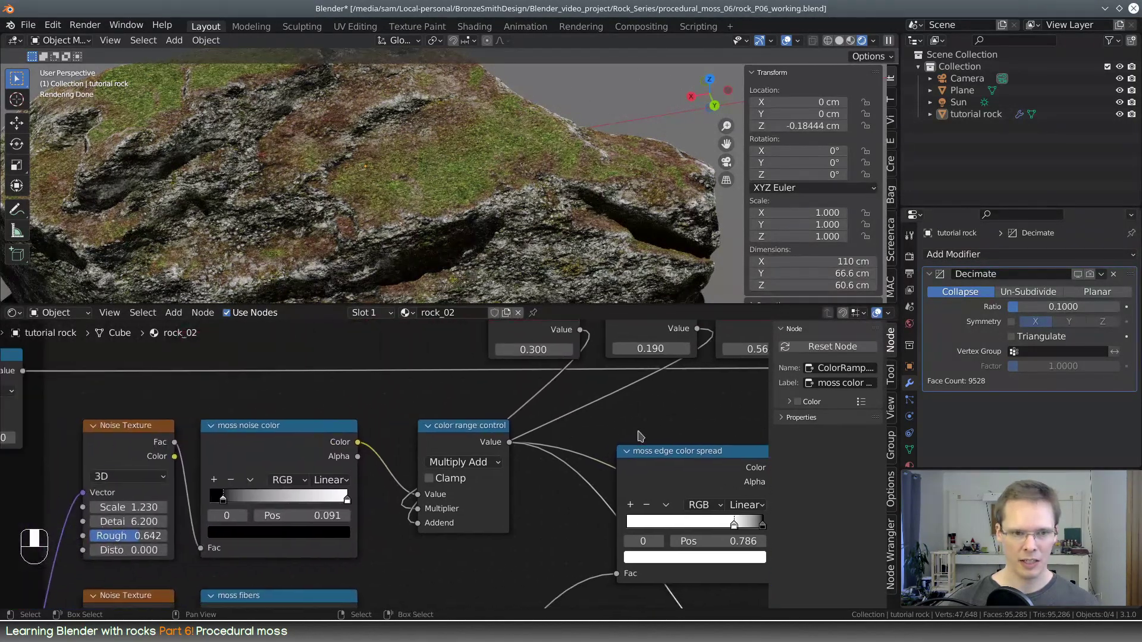
{"action": "scroll", "coordinate": [374, 535], "scroll_direction": "down", "scroll_amount": 3}
{"action": "middle_click_drag", "start_coordinate": [386, 551], "coordinate": [412, 341]}
{"action": "middle_click_drag", "start_coordinate": [415, 508], "coordinate": [345, 627]}
{"action": "scroll", "coordinate": [511, 382], "scroll_direction": "down", "scroll_amount": 1}
{"action": "middle_click_drag", "start_coordinate": [513, 447], "coordinate": [475, 451]}
{"action": "scroll", "coordinate": [559, 461], "scroll_direction": "up", "scroll_amount": 2}
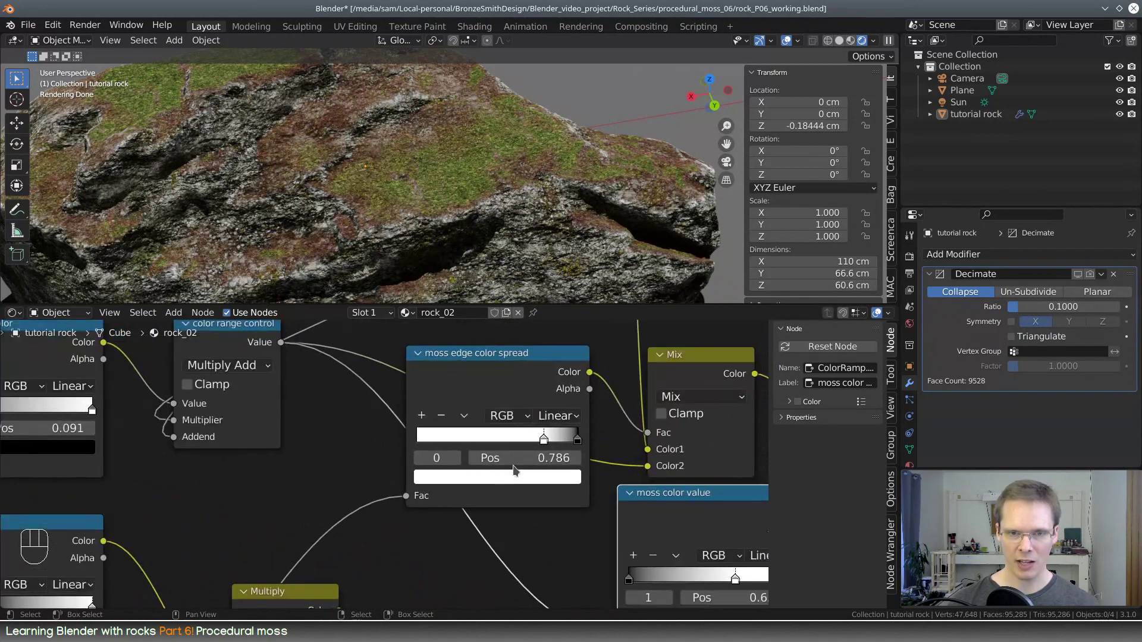
{"action": "middle_click_drag", "start_coordinate": [559, 461], "coordinate": [476, 476]}
{"action": "left_click_drag", "start_coordinate": [462, 454], "coordinate": [420, 453]}
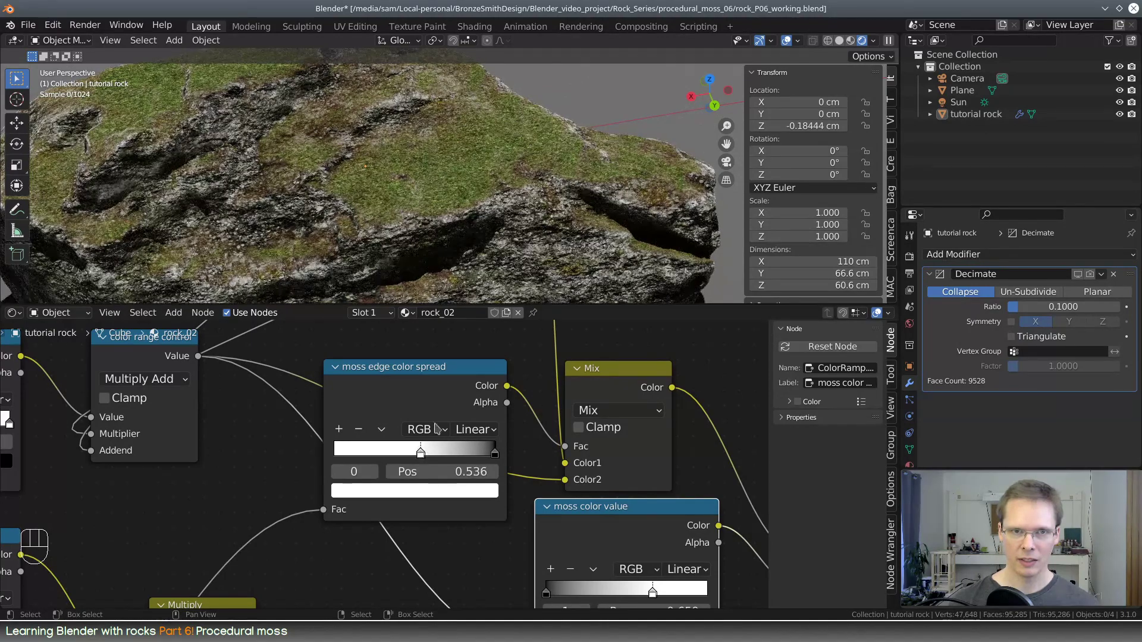
Examine the moss color and edge transitions on the rock up close, from several angles and from farther away
{"action": "scroll", "coordinate": [417, 185], "scroll_direction": "down", "scroll_amount": 5}
{"action": "middle_click_drag", "start_coordinate": [416, 175], "coordinate": [476, 164]}
{"action": "scroll", "coordinate": [547, 185], "scroll_direction": "up", "scroll_amount": 3}
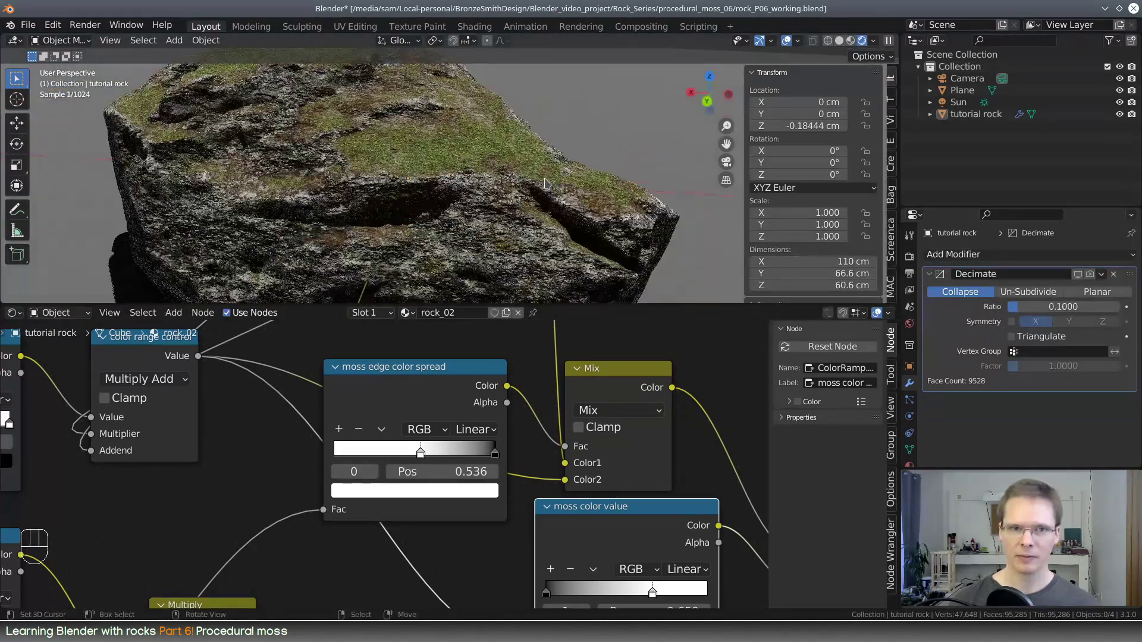
{"action": "middle_click_drag", "start_coordinate": [548, 184], "coordinate": [517, 184]}
{"action": "scroll", "coordinate": [580, 159], "scroll_direction": "up", "scroll_amount": 4}
{"action": "middle_click_drag", "start_coordinate": [417, 211], "coordinate": [464, 219]}
{"action": "scroll", "coordinate": [475, 222], "scroll_direction": "down", "scroll_amount": 5}
{"action": "scroll", "coordinate": [301, 546], "scroll_direction": "down", "scroll_amount": 3}
{"action": "scroll", "coordinate": [301, 546], "scroll_direction": "down", "scroll_amount": 4}
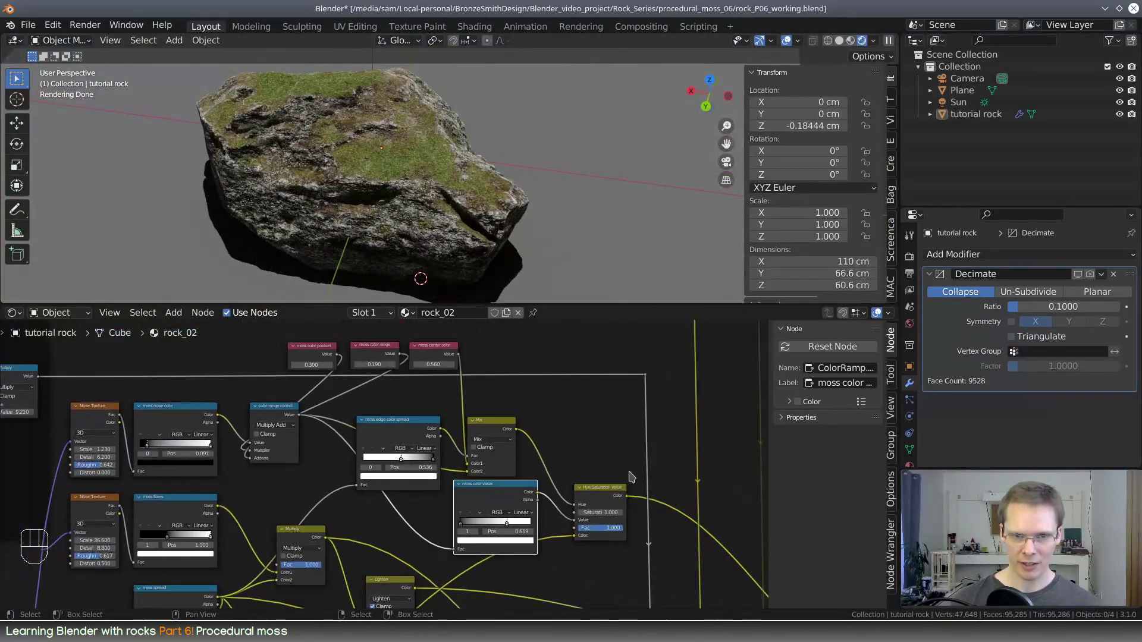
{"action": "scroll", "coordinate": [384, 434], "scroll_direction": "up", "scroll_amount": 3}
{"action": "left_click_drag", "start_coordinate": [383, 434], "coordinate": [399, 435]}
{"action": "mouse_move", "coordinate": [445, 220]}
{"action": "middle_mouse_down", "text": "shift"}
{"action": "mouse_move", "coordinate": [461, 239]}
{"action": "mouse_move", "coordinate": [453, 223]}
{"action": "middle_mouse_up", "text": "shift"}
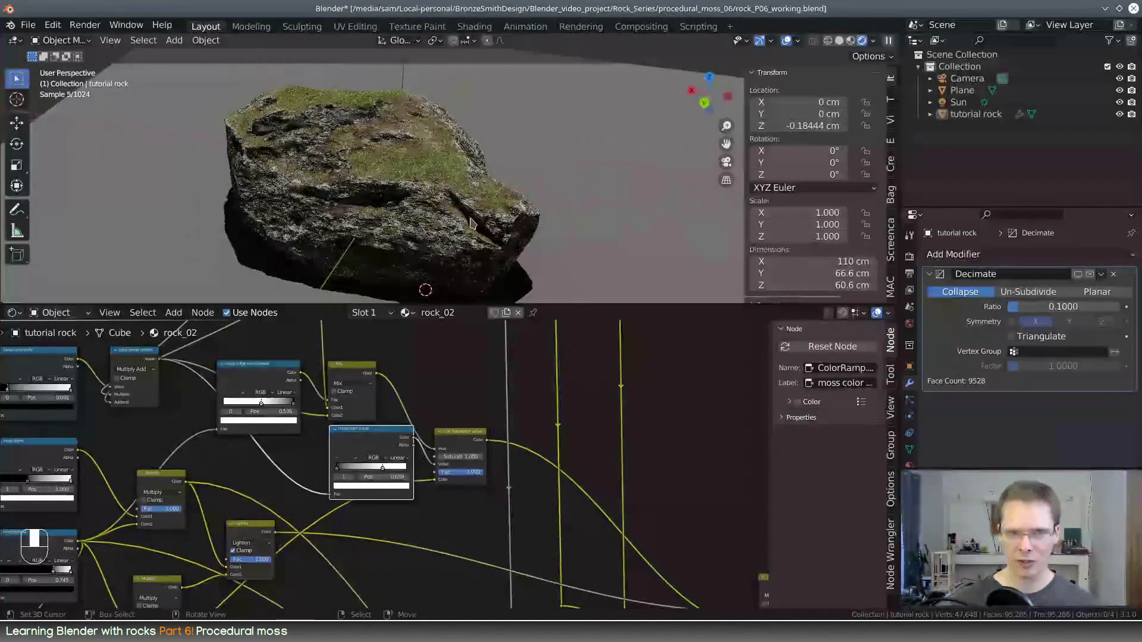
Enlarge the 3D viewport with the camera view active, and save the file
{"action": "left_click_drag", "start_coordinate": [566, 304], "coordinate": [565, 464]}
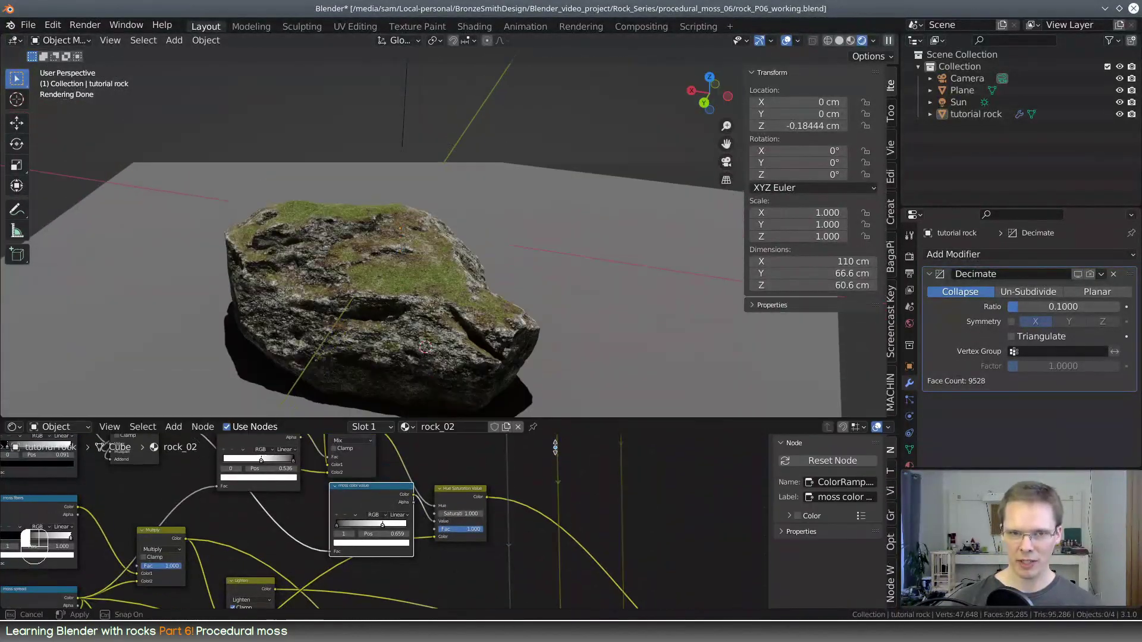
{"action": "key", "text": "KP_0"}
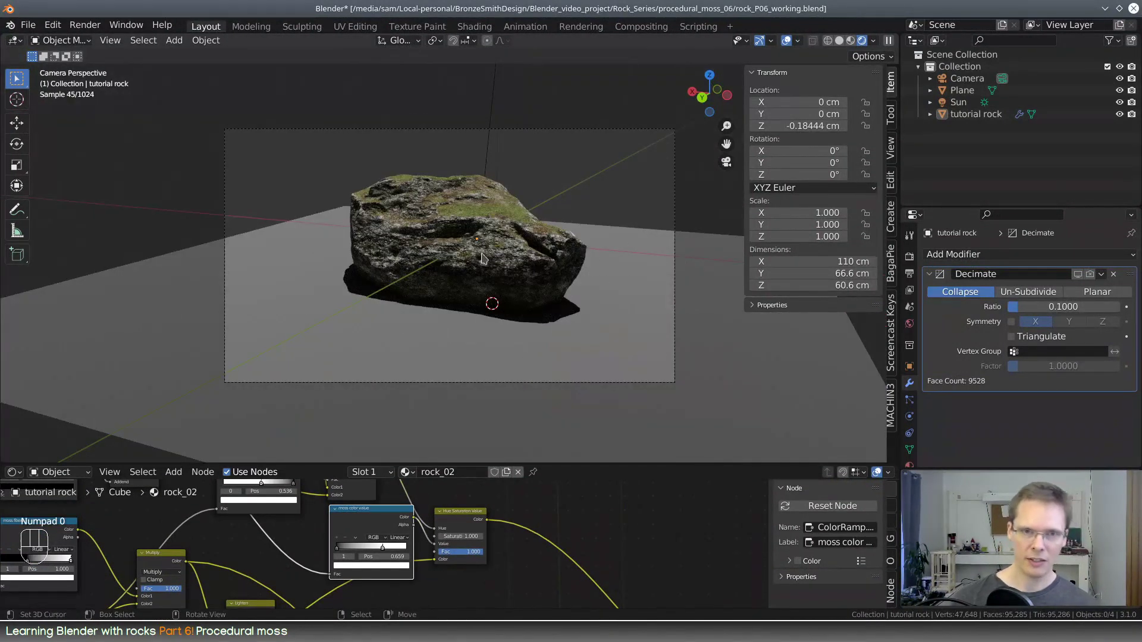
{"action": "left_click", "coordinate": [28, 25]}
{"action": "left_click", "coordinate": [40, 104]}
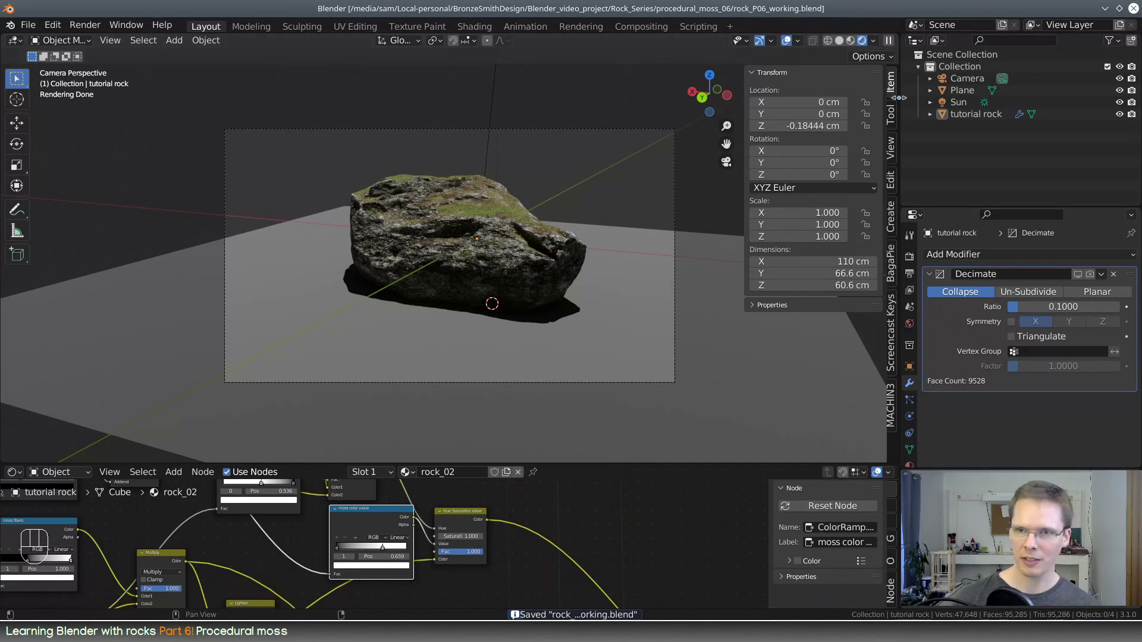
Lock the camera to the view and orbit it to look down on the rock from a higher angle
{"action": "left_click", "coordinate": [892, 147]}
{"action": "left_click", "coordinate": [807, 221]}
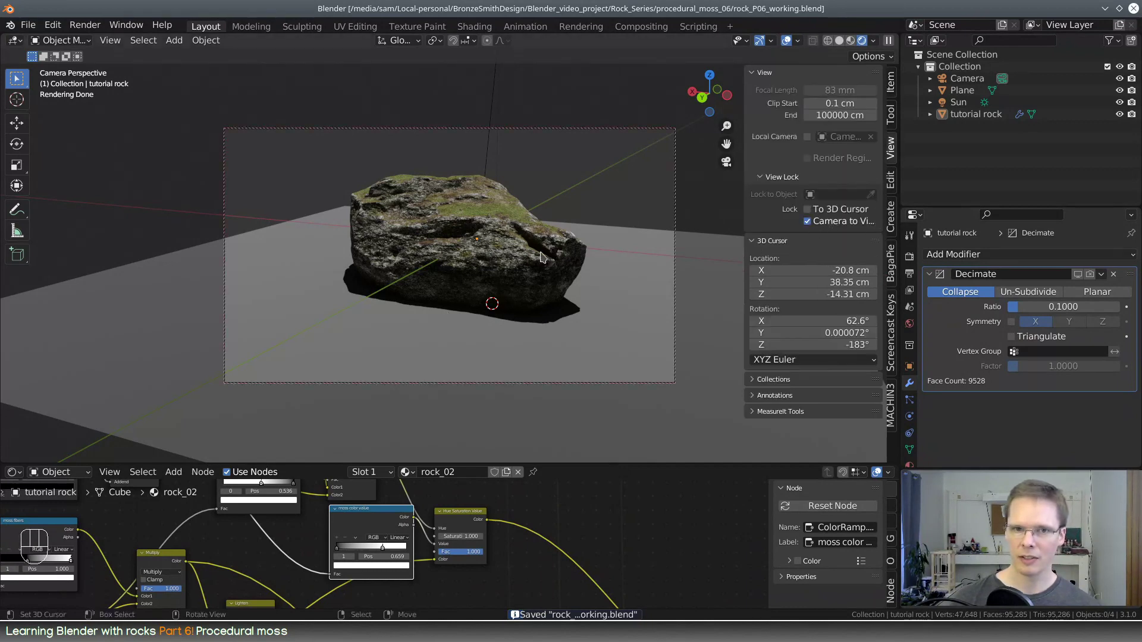
{"action": "middle_click_drag", "start_coordinate": [506, 250], "coordinate": [521, 280]}
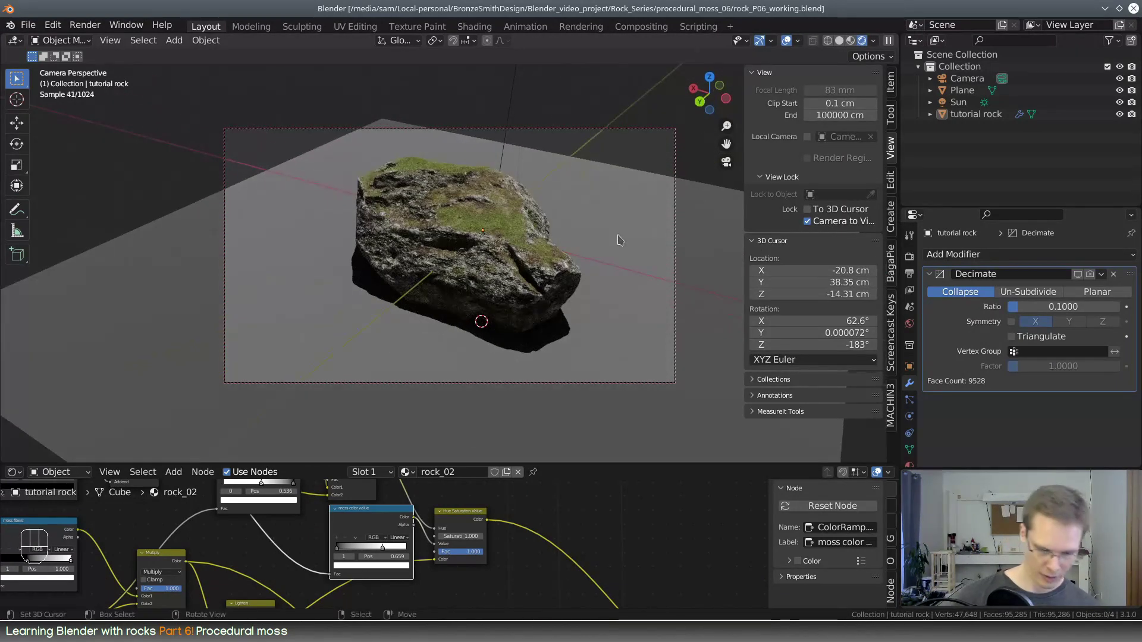
Render a test image from the camera, stop and close it, and unlock the camera from the view
{"action": "key", "text": "F12"}
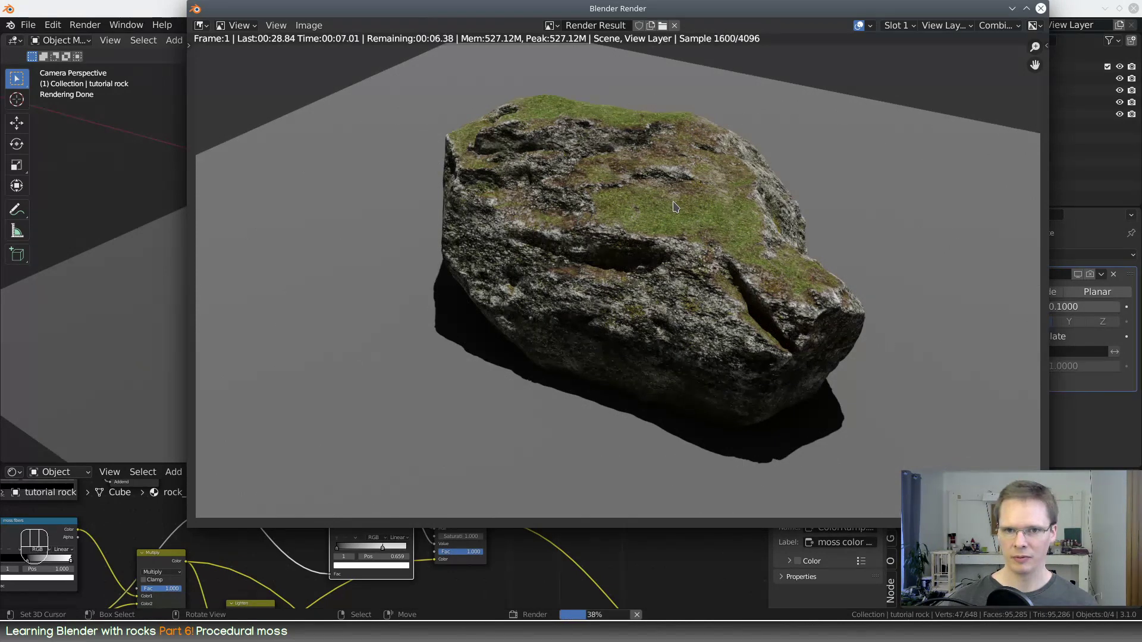
{"action": "key", "text": "Escape"}
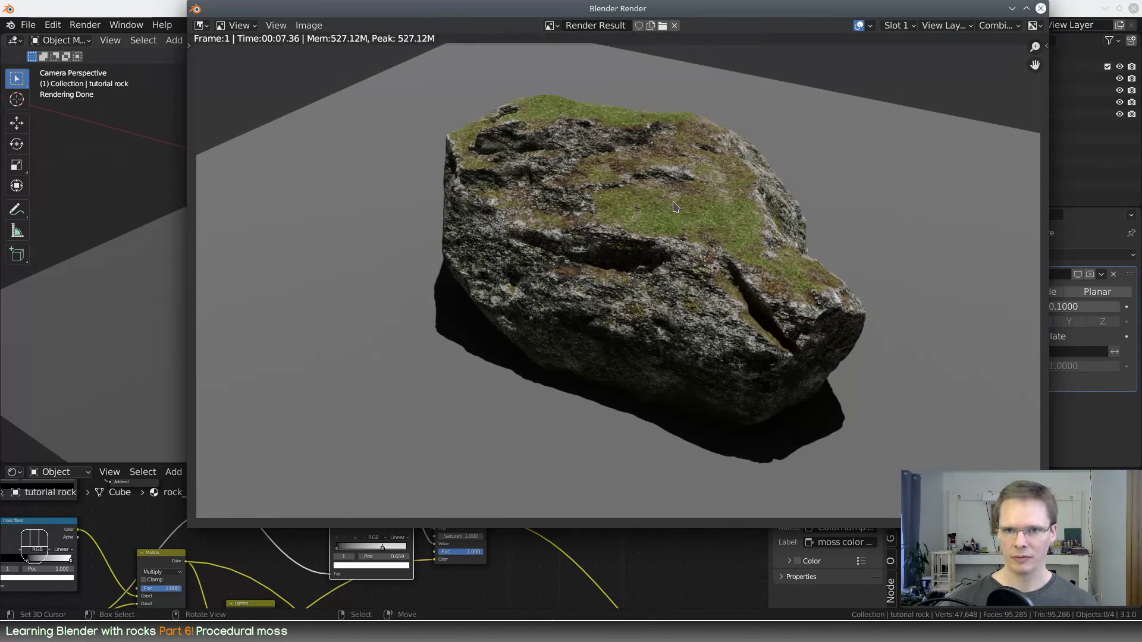
{"action": "left_click", "coordinate": [1041, 9]}
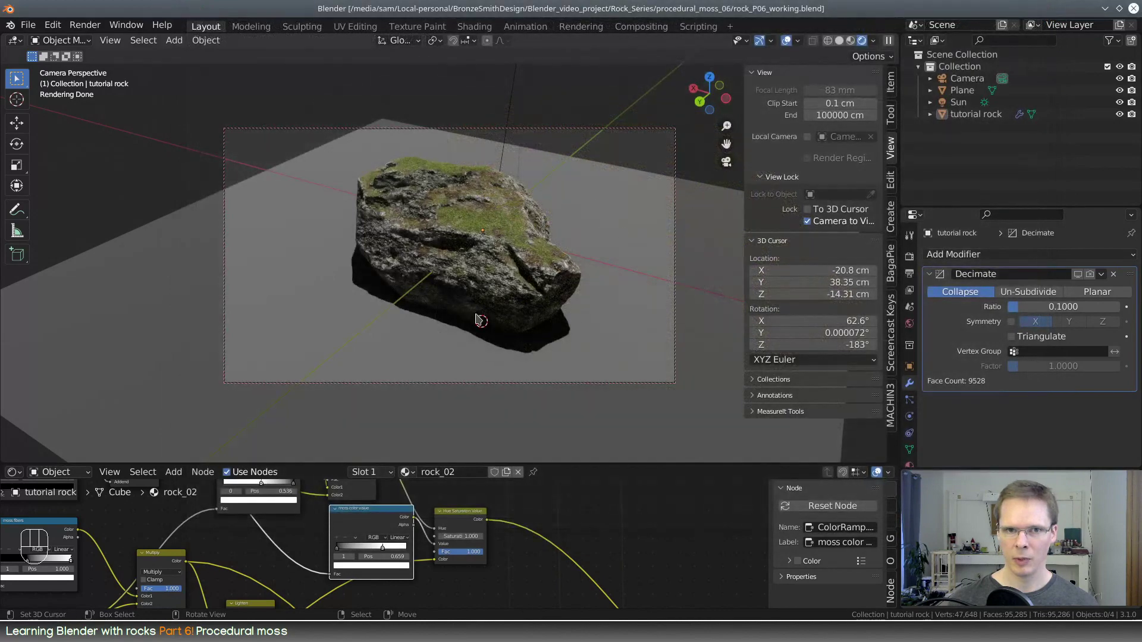
{"action": "left_click", "coordinate": [824, 225]}
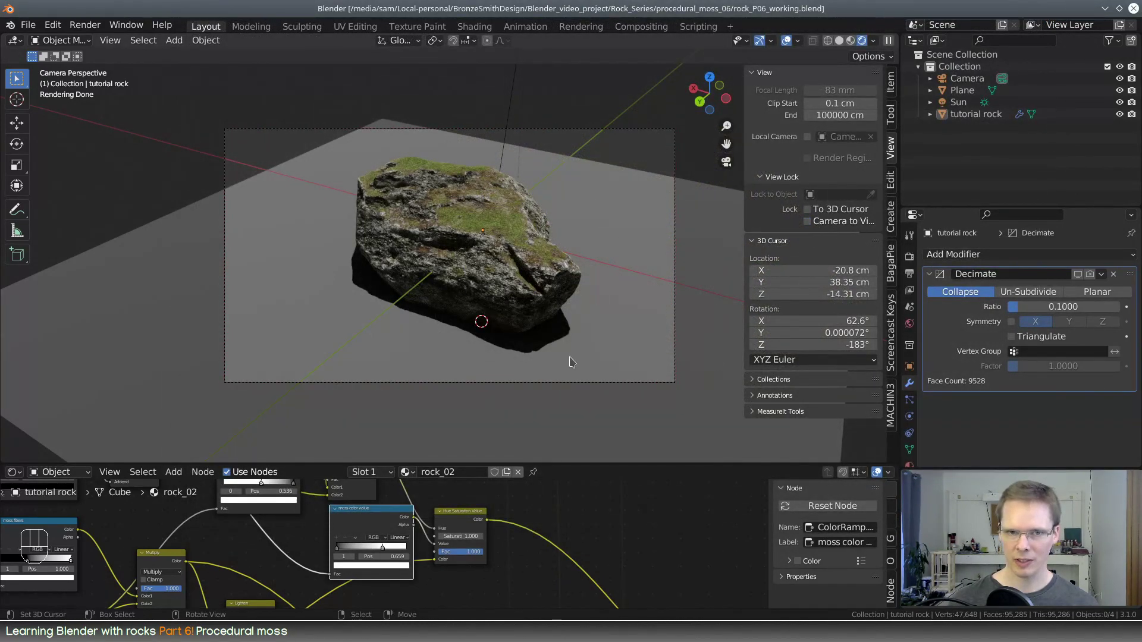
Connect the moss noise color ramp's Color output to the Subsurface input of the Principled BSDF
{"action": "middle_click_drag", "start_coordinate": [570, 360], "coordinate": [592, 335]}
{"action": "scroll", "coordinate": [604, 265], "scroll_direction": "up", "scroll_amount": 2}
{"action": "middle_click_drag", "start_coordinate": [604, 269], "coordinate": [600, 333]}
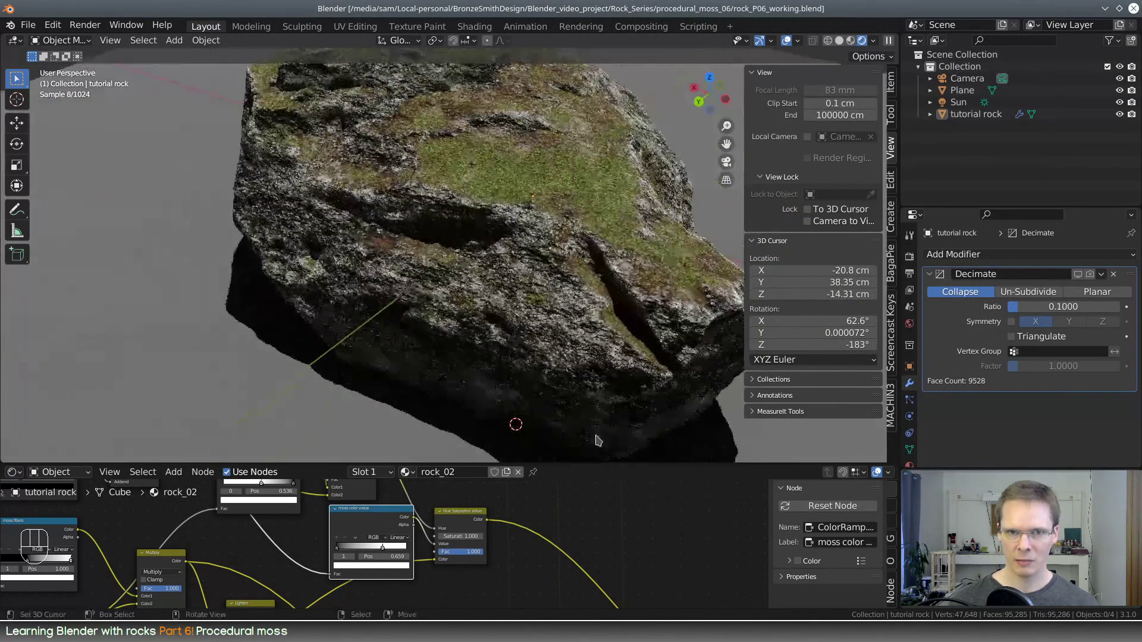
{"action": "left_click_drag", "start_coordinate": [600, 464], "coordinate": [582, 181]}
{"action": "scroll", "coordinate": [568, 404], "scroll_direction": "down", "scroll_amount": 4}
{"action": "middle_click_drag", "start_coordinate": [702, 562], "coordinate": [387, 395]}
{"action": "scroll", "coordinate": [454, 357], "scroll_direction": "up", "scroll_amount": 5}
{"action": "scroll", "coordinate": [377, 405], "scroll_direction": "up", "scroll_amount": 2}
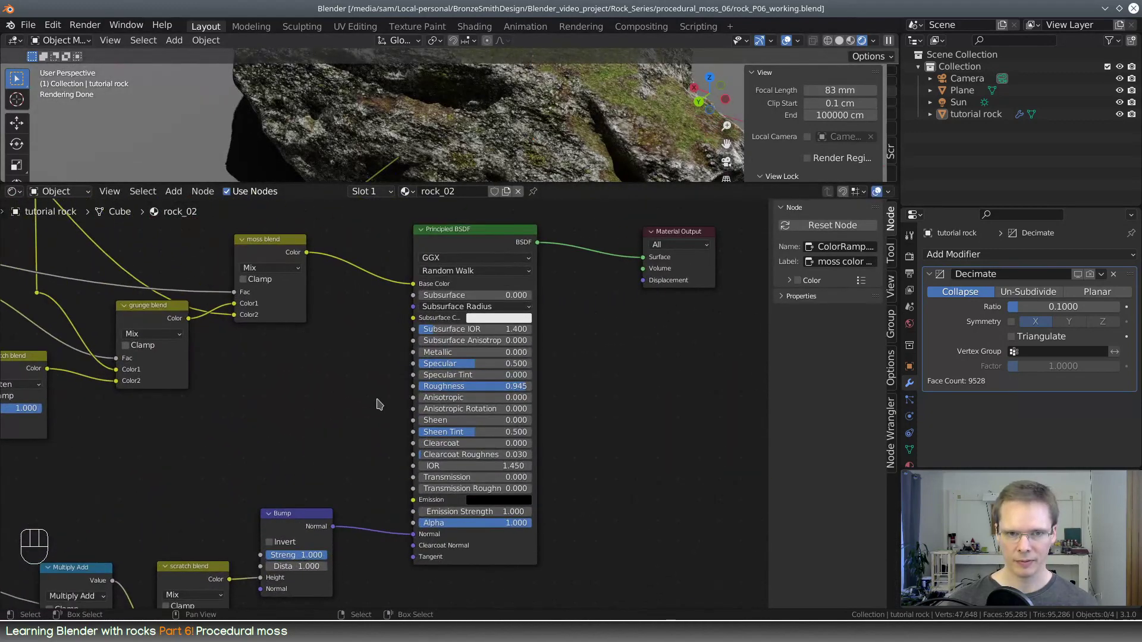
{"action": "middle_click_drag", "start_coordinate": [366, 312], "coordinate": [700, 560]}
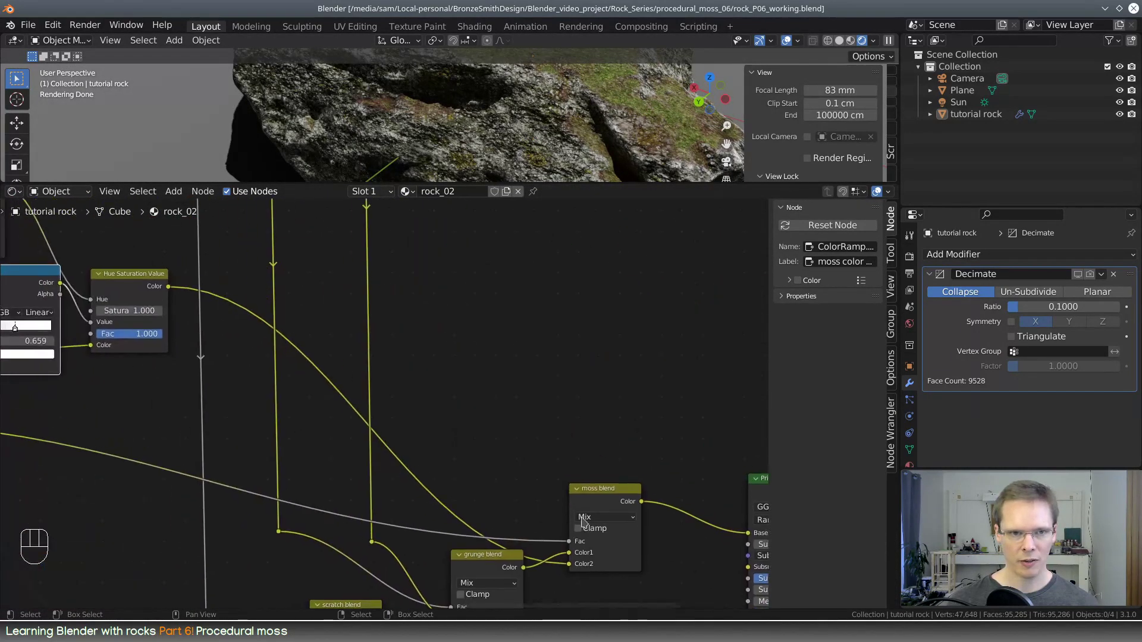
{"action": "scroll", "coordinate": [404, 456], "scroll_direction": "down", "scroll_amount": 3}
{"action": "middle_click_drag", "start_coordinate": [392, 457], "coordinate": [514, 479]}
{"action": "middle_click_drag", "start_coordinate": [443, 393], "coordinate": [271, 345]}
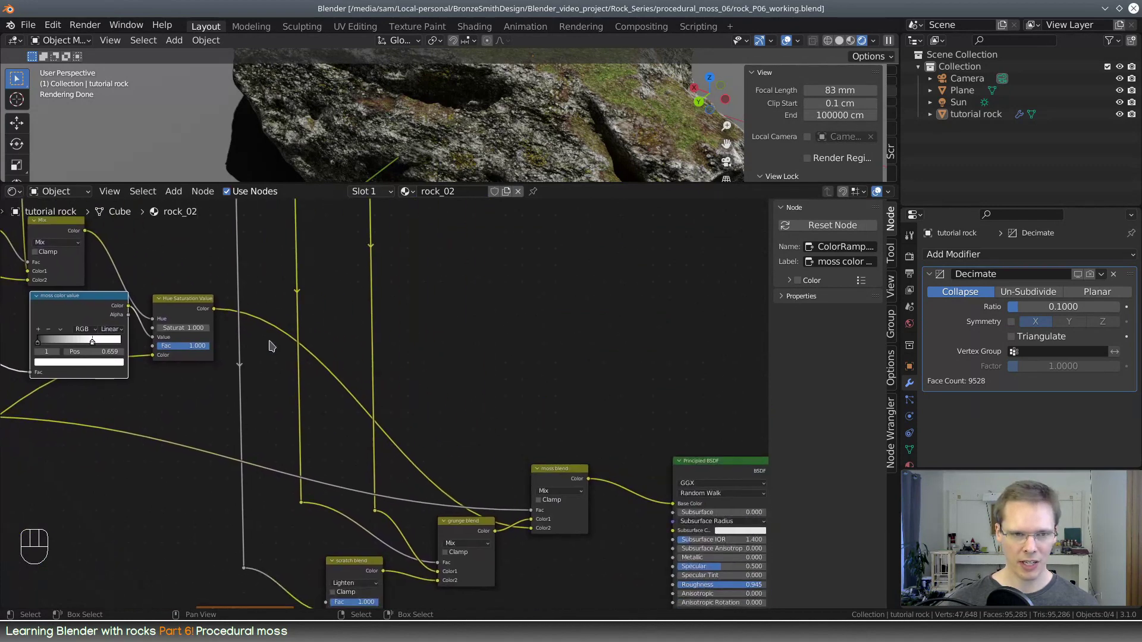
{"action": "middle_click_drag", "start_coordinate": [131, 333], "coordinate": [549, 414]}
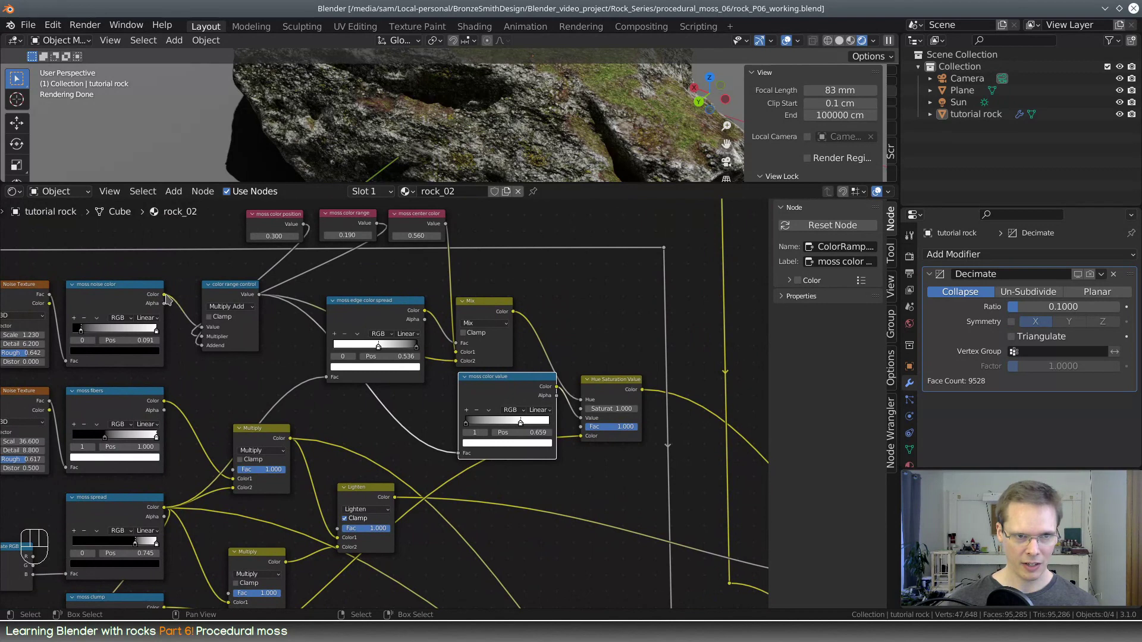
{"action": "left_click_drag", "start_coordinate": [164, 295], "coordinate": [526, 468]}
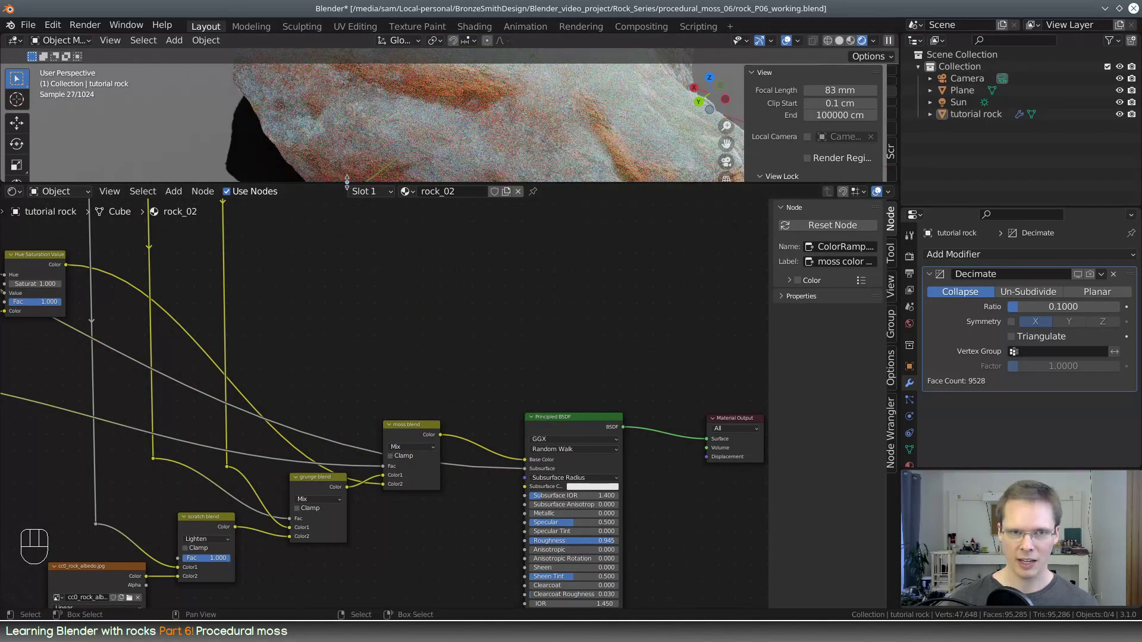
Connect the Hue Saturation Value node's Color output to the Subsurface Color input of the Principled BSDF
{"action": "left_click_drag", "start_coordinate": [347, 181], "coordinate": [347, 304]}
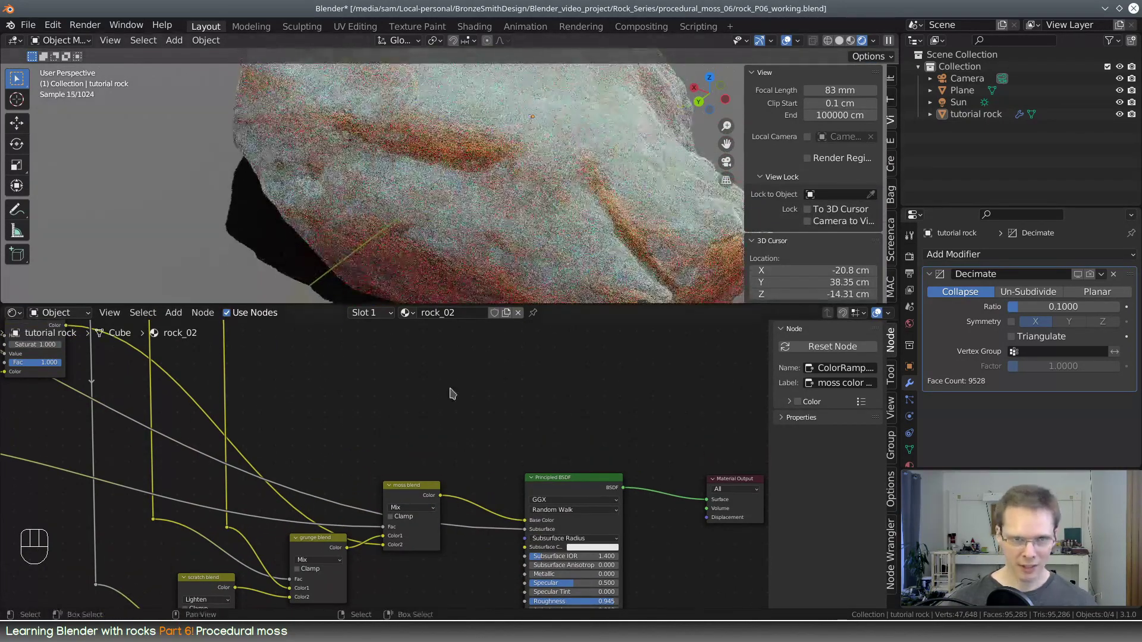
{"action": "middle_click_drag", "start_coordinate": [450, 392], "coordinate": [499, 396]}
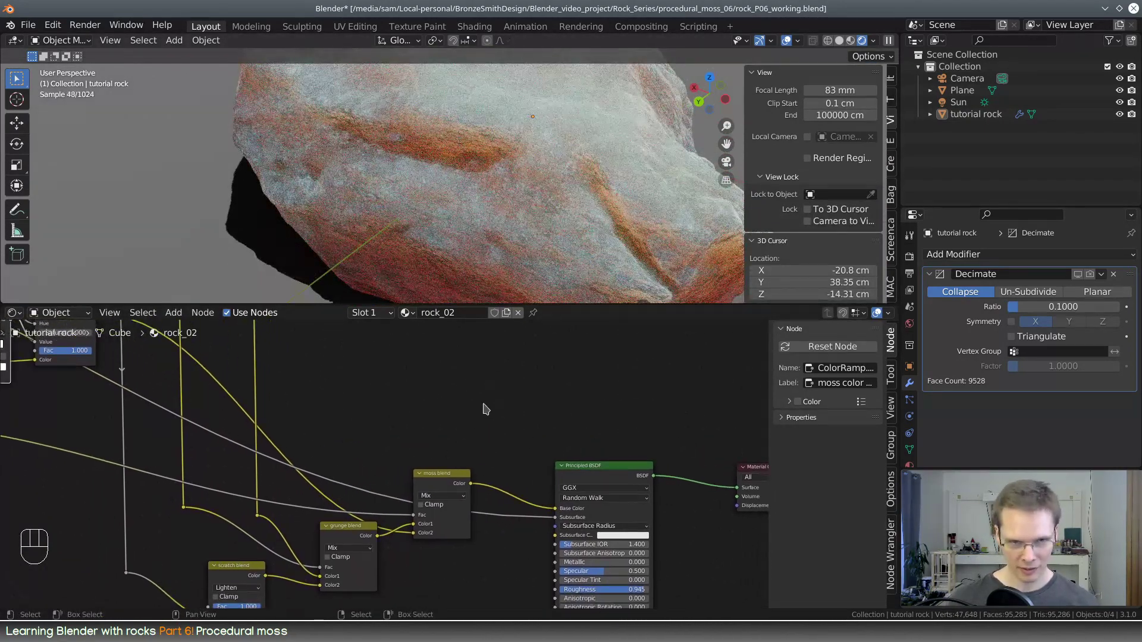
{"action": "middle_click_drag", "start_coordinate": [309, 459], "coordinate": [445, 526]}
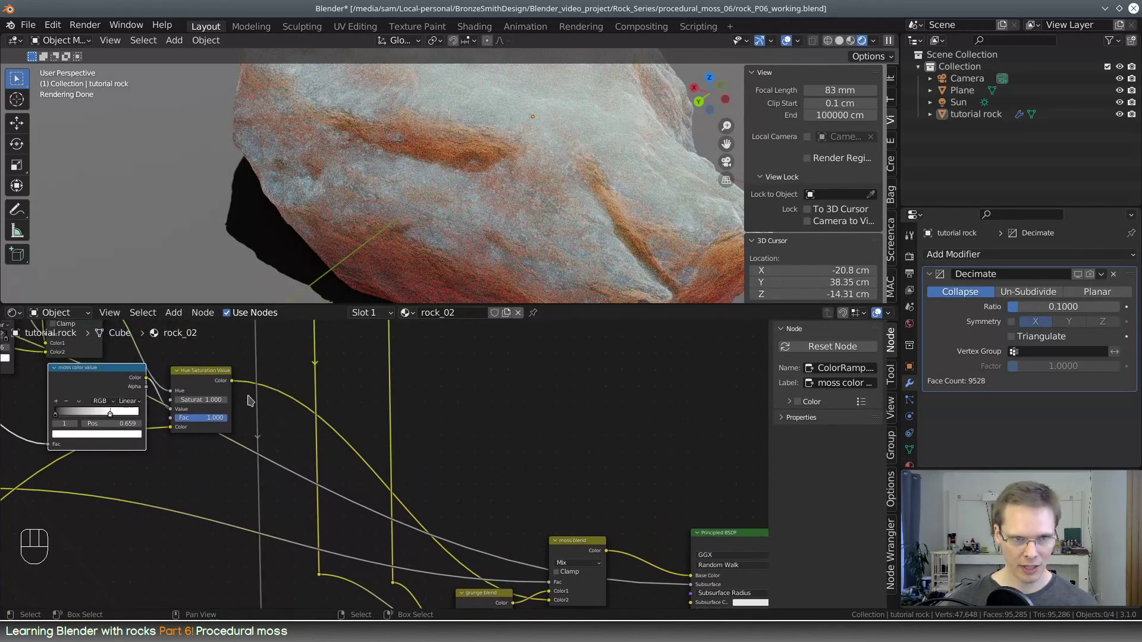
{"action": "left_click_drag", "start_coordinate": [233, 383], "coordinate": [479, 369]}
{"action": "middle_click_drag", "start_coordinate": [453, 416], "coordinate": [642, 523]}
{"action": "left_click_drag", "start_coordinate": [269, 358], "coordinate": [566, 501]}
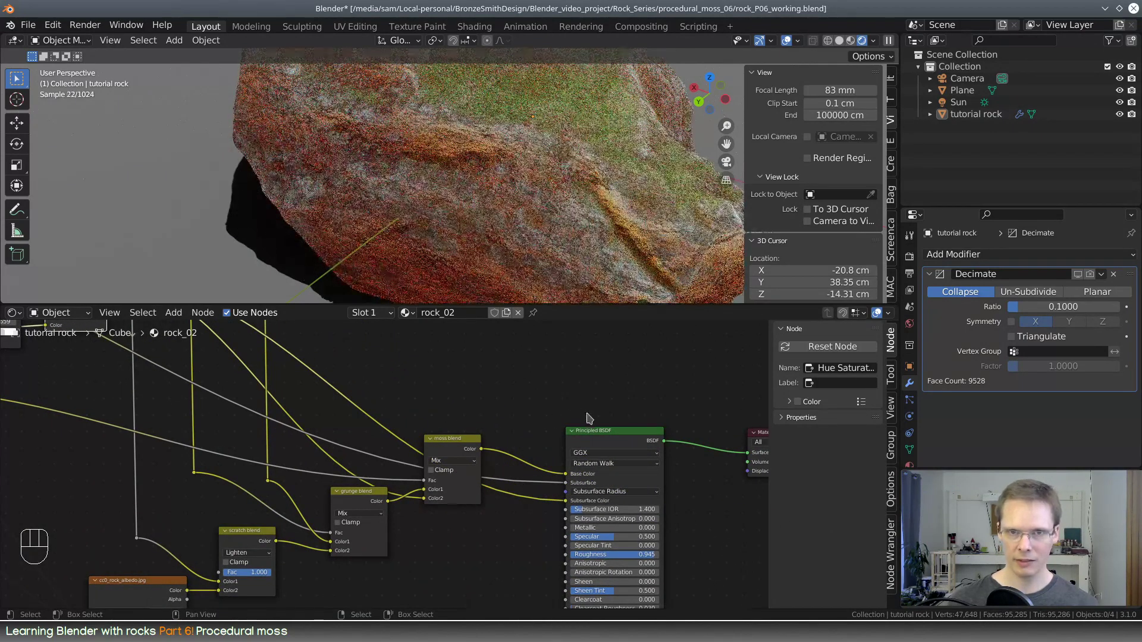
Set the Principled BSDF's Subsurface Radius values to 0.3, 0.4 and 0.3
{"action": "scroll", "coordinate": [588, 418], "scroll_direction": "up", "scroll_amount": 2}
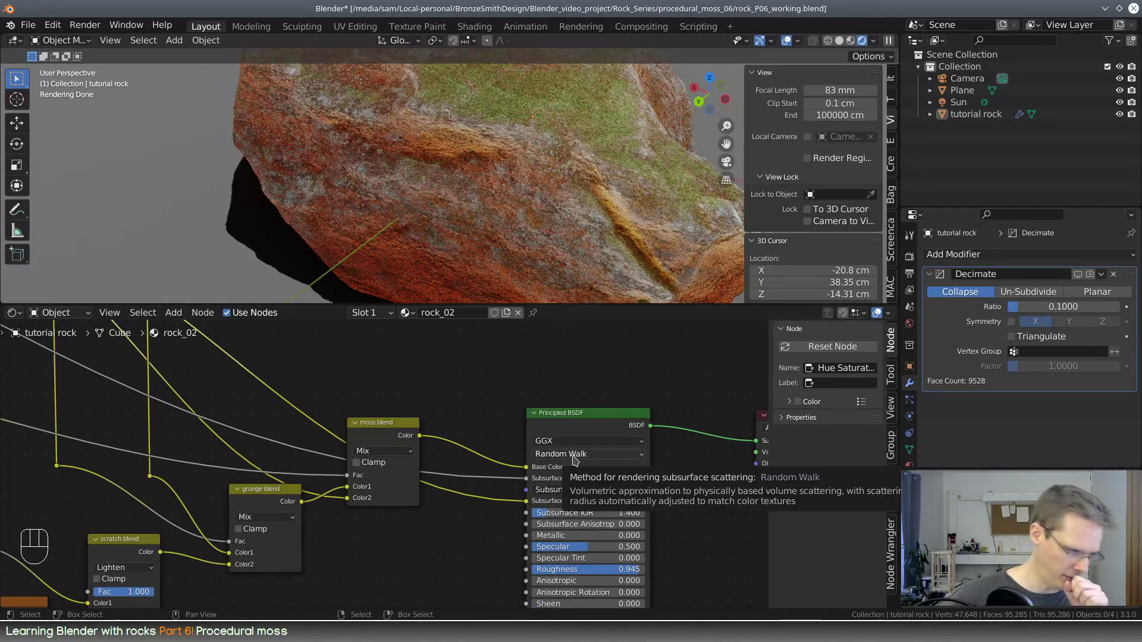
{"action": "left_click", "coordinate": [596, 490]}
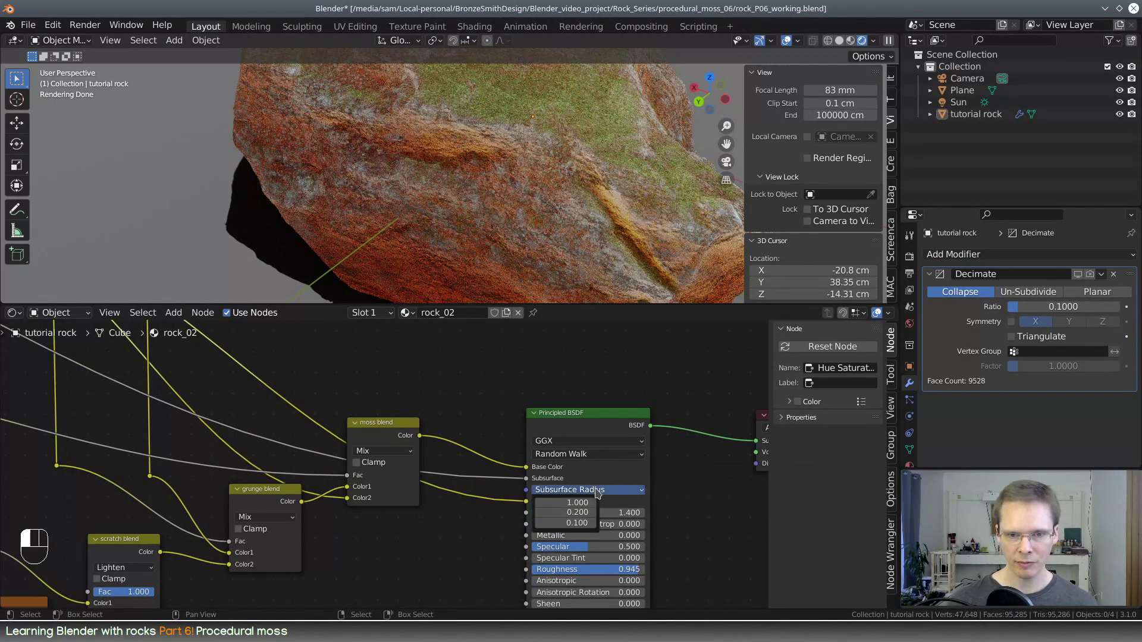
{"action": "left_click", "coordinate": [585, 503]}
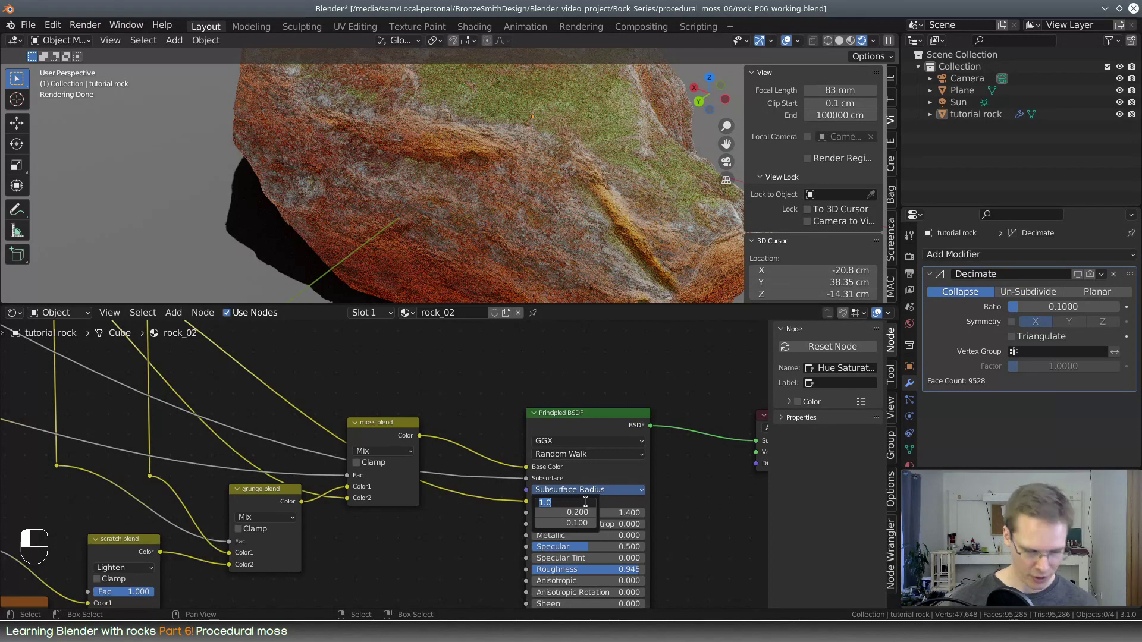
{"action": "type", "text": ".3"}
{"action": "key", "text": "Return"}
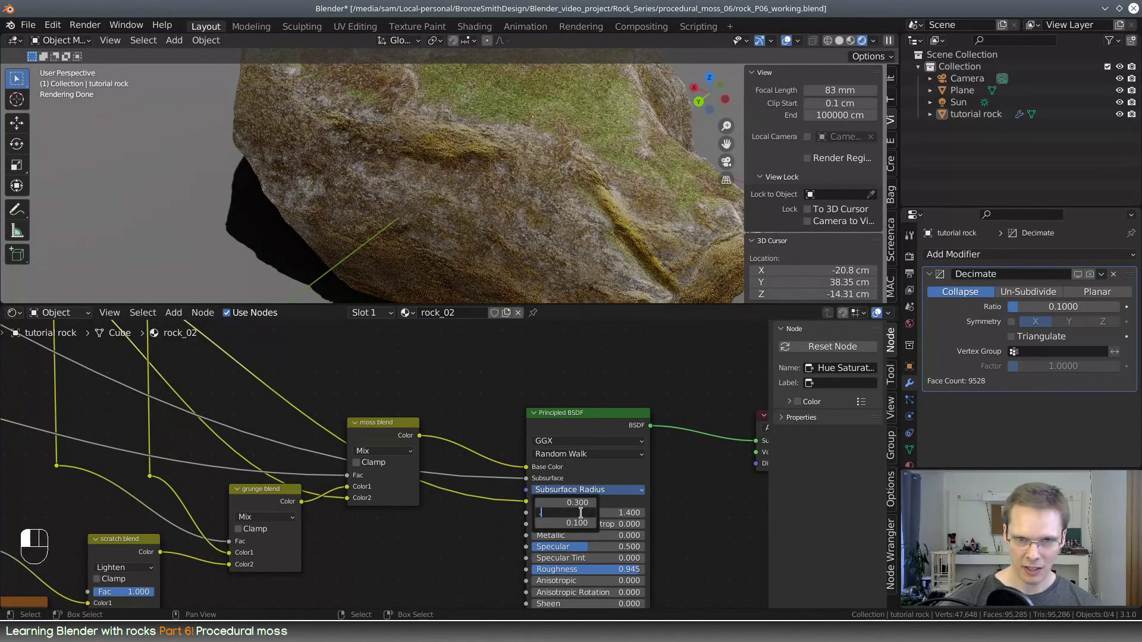
{"action": "type", "text": ".4"}
{"action": "key", "text": "Return"}
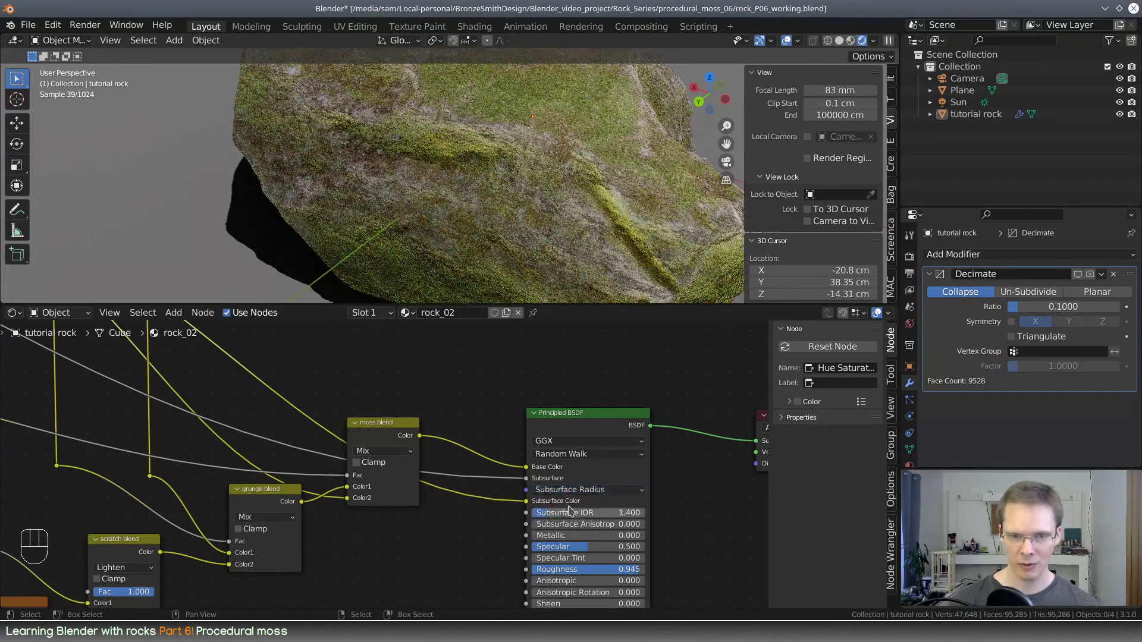
{"action": "left_click", "coordinate": [577, 524]}
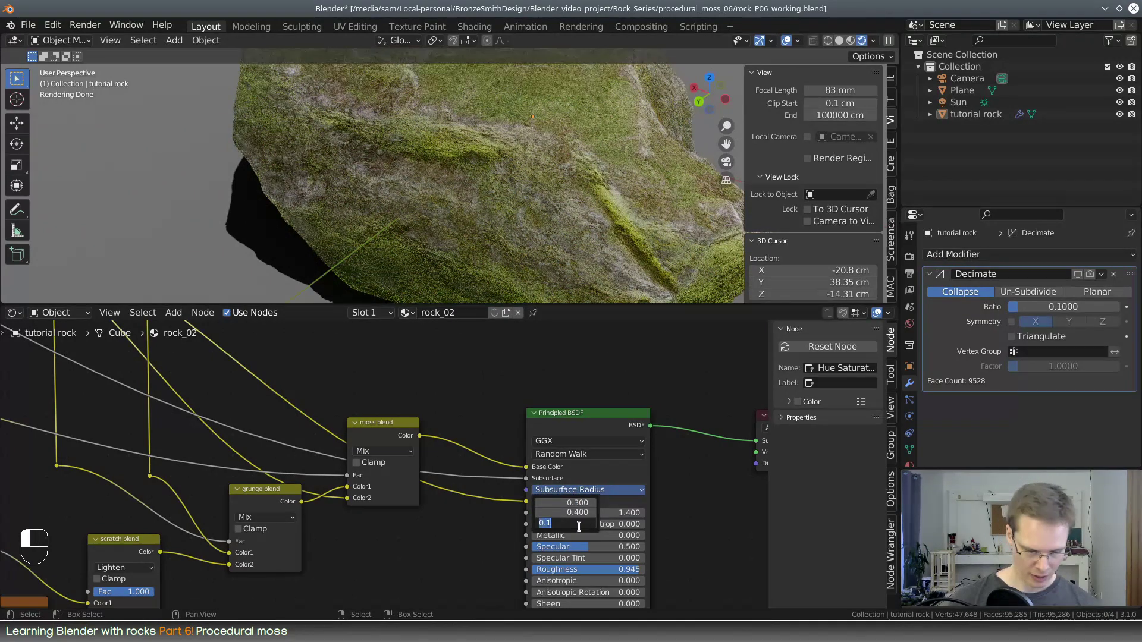
{"action": "type", "text": ".3"}
{"action": "key", "text": "Return"}
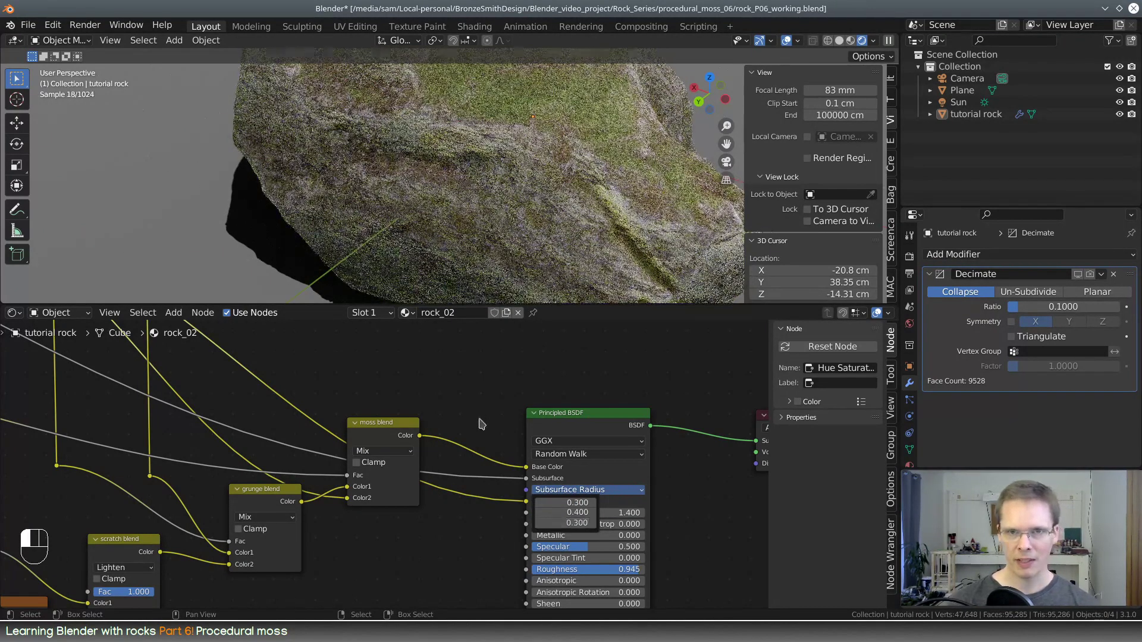
Insert a Math node into the link feeding the Principled BSDF's Subsurface input and place it above the moss blend node
{"action": "middle_click_drag", "start_coordinate": [599, 118], "coordinate": [568, 172]}
{"action": "scroll", "coordinate": [469, 439], "scroll_direction": "down", "scroll_amount": 3}
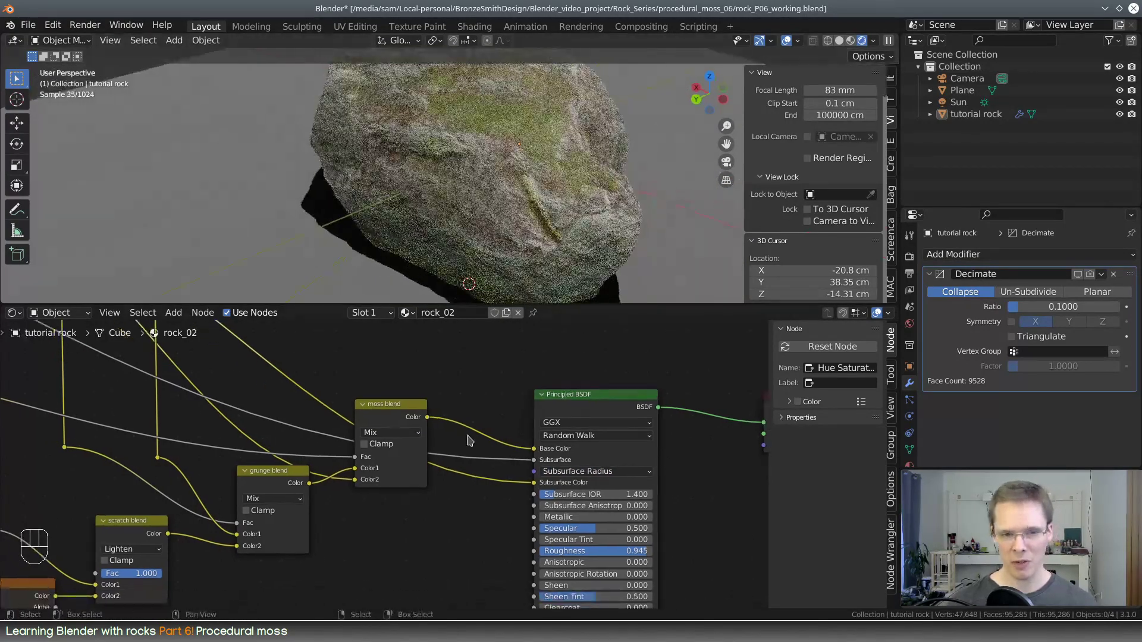
{"action": "middle_click_drag", "start_coordinate": [453, 397], "coordinate": [471, 406]}
{"action": "key", "text": "shift+a"}
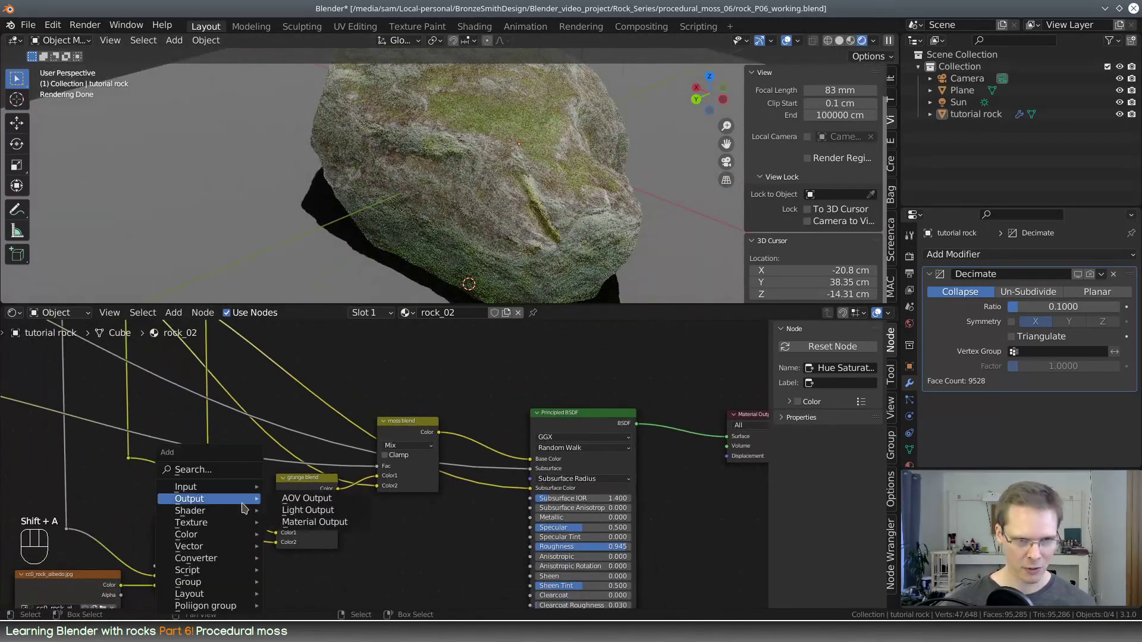
{"action": "left_click", "coordinate": [215, 469]}
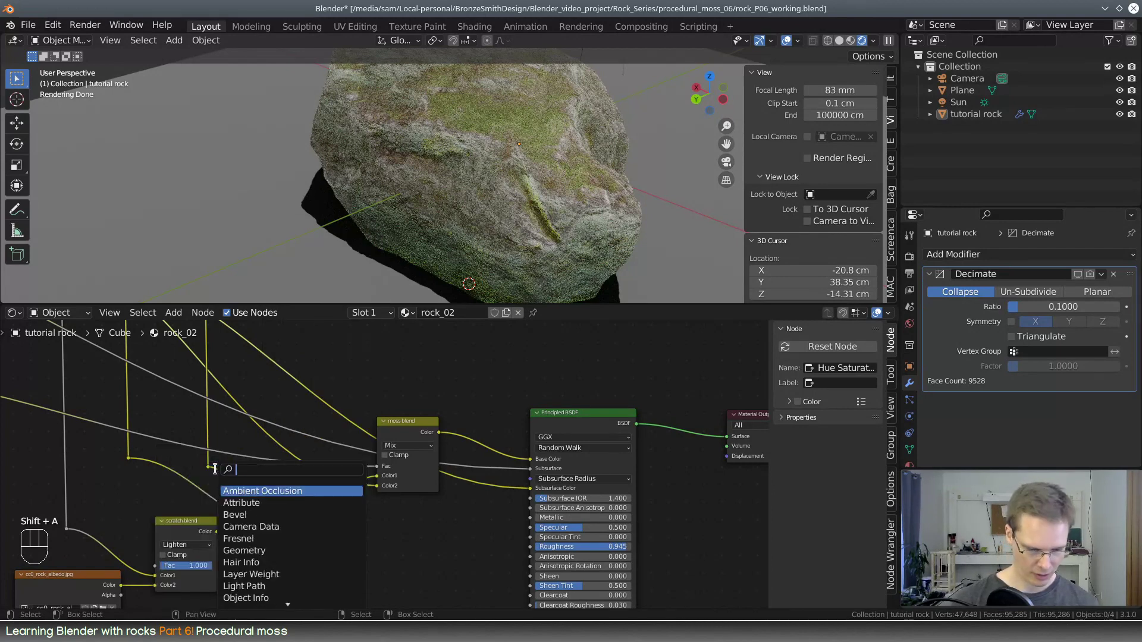
{"action": "type", "text": "math"}
{"action": "left_click", "coordinate": [239, 491]}
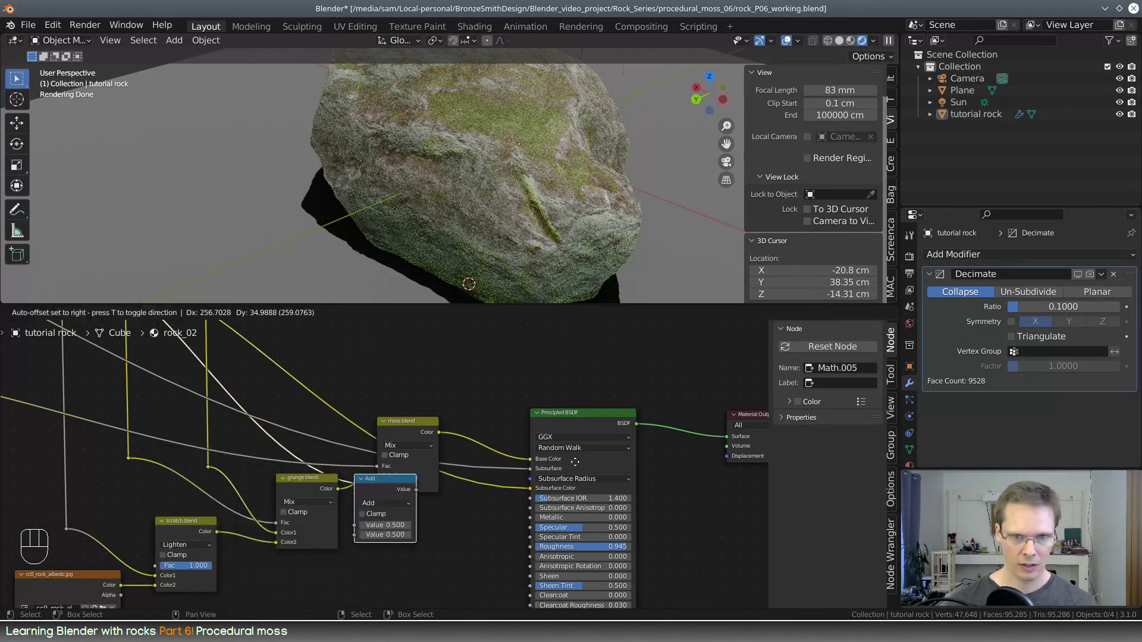
{"action": "left_click", "coordinate": [471, 472]}
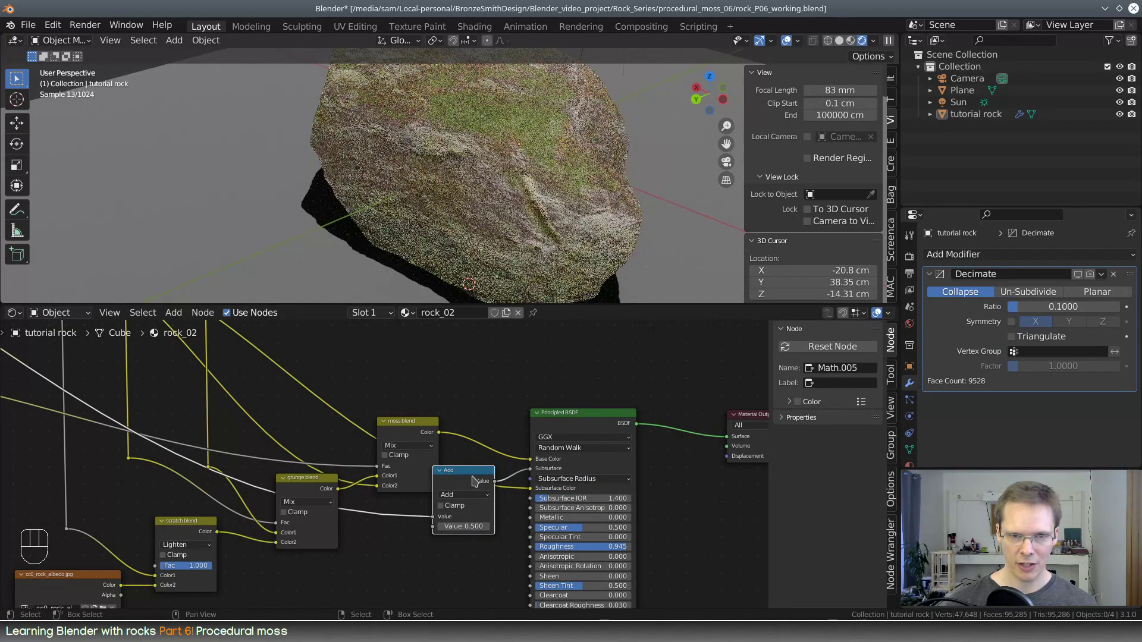
{"action": "left_click_drag", "start_coordinate": [477, 477], "coordinate": [434, 377]}
Change the new Math node's operation to Multiply and set its second value to 0.01
{"action": "scroll", "coordinate": [433, 377], "scroll_direction": "up", "scroll_amount": 1}
{"action": "left_click", "coordinate": [409, 356]}
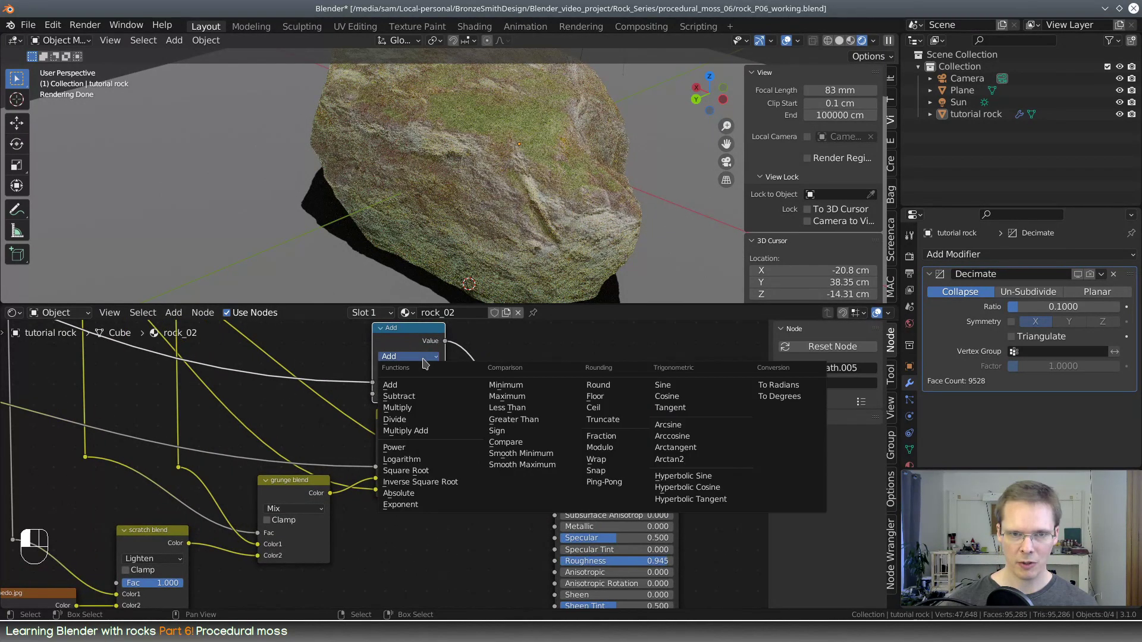
{"action": "left_click", "coordinate": [398, 408]}
{"action": "scroll", "coordinate": [499, 493], "scroll_direction": "up", "scroll_amount": 3}
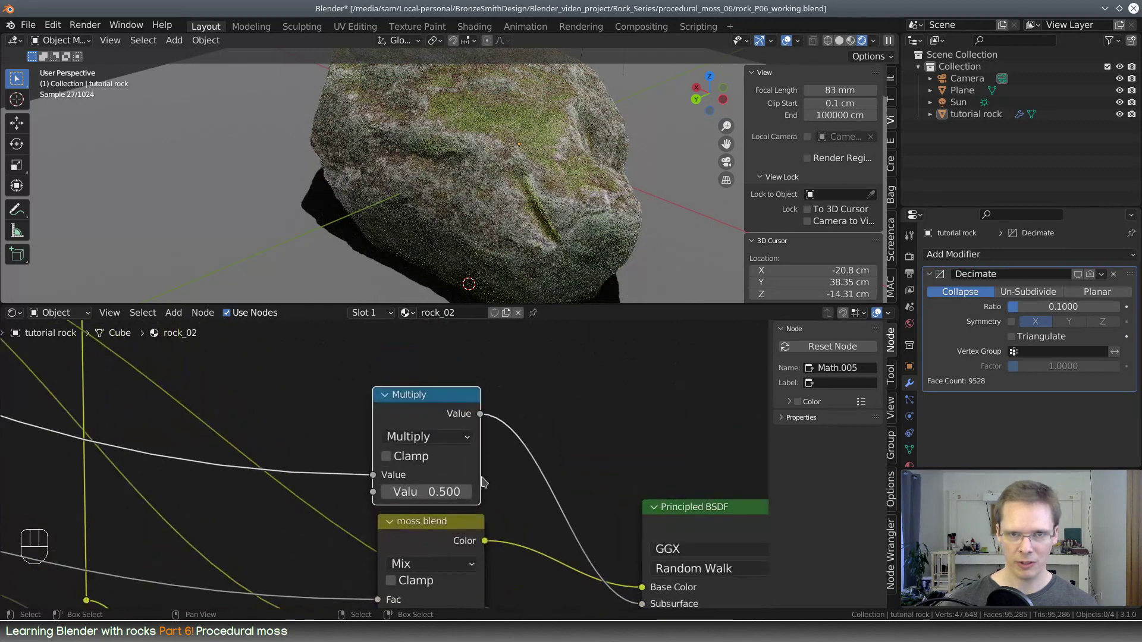
{"action": "left_click", "coordinate": [444, 496]}
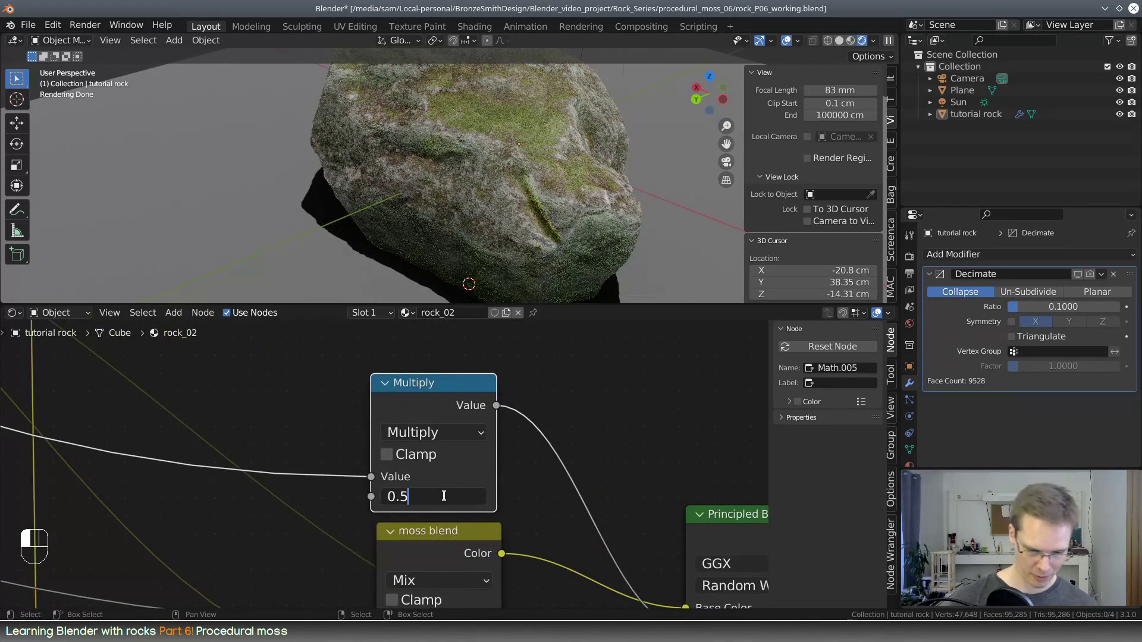
{"action": "type", "text": "01"}
{"action": "key", "text": "Return"}
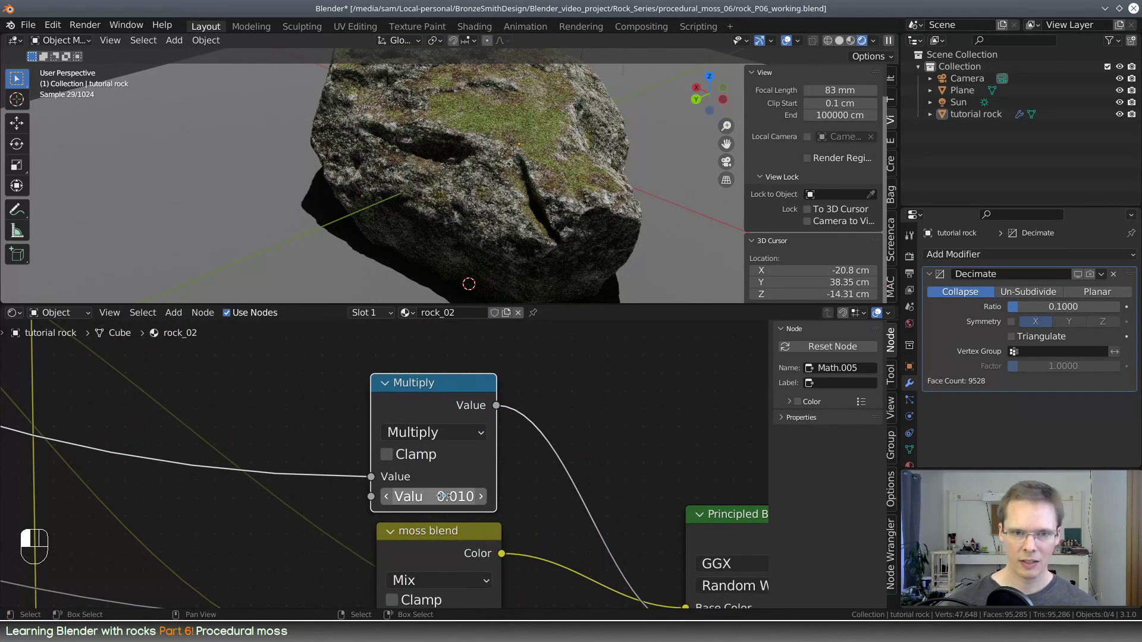
{"action": "mouse_move", "coordinate": [441, 496]}
{"action": "left_mouse_down", "text": "shift"}
{"action": "mouse_move", "coordinate": [509, 496]}
{"action": "mouse_move", "coordinate": [390, 496]}
{"action": "mouse_move", "coordinate": [479, 496]}
{"action": "mouse_move", "coordinate": [438, 495]}
{"action": "left_mouse_up", "text": "shift"}
{"action": "double_click", "coordinate": [460, 500]}
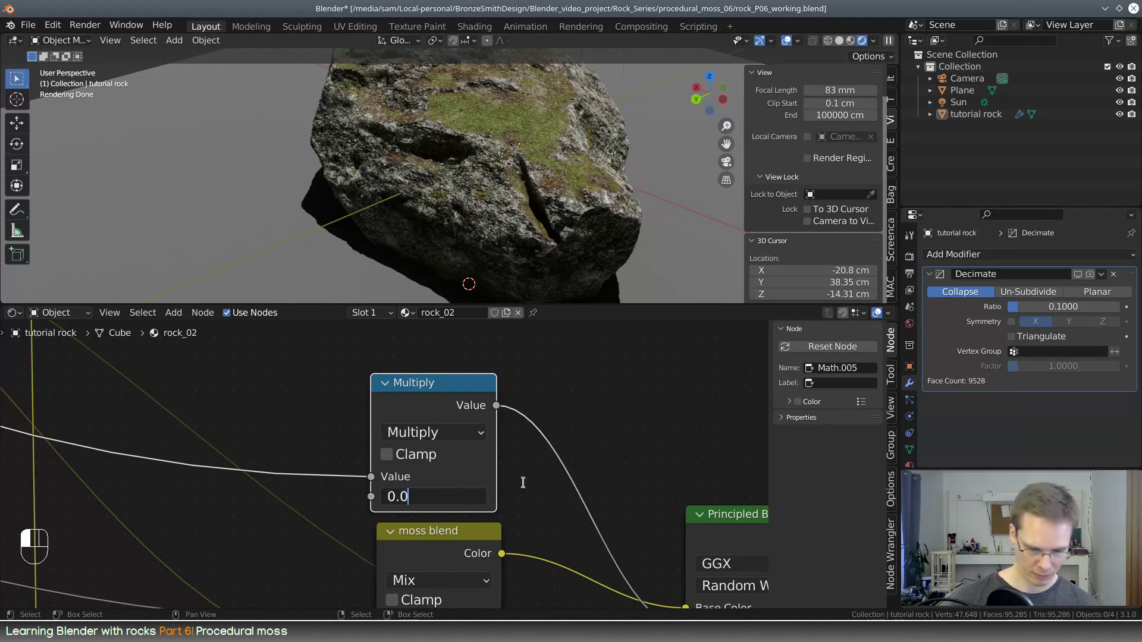
{"action": "key", "text": "Return"}
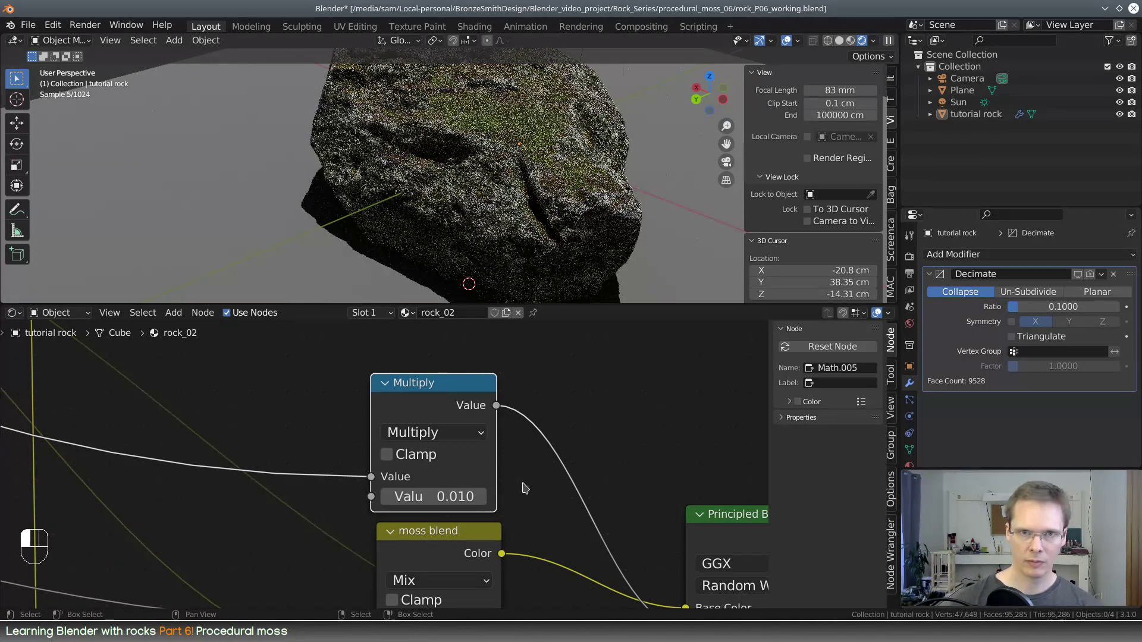
Preview the new Multiply node's output and try driving its second value with the Color output of the Multiply mix node feeding the Lighten node
{"action": "left_click", "coordinate": [467, 392], "text": "ctrl+shift"}
{"action": "scroll", "coordinate": [533, 412], "scroll_direction": "down", "scroll_amount": 2}
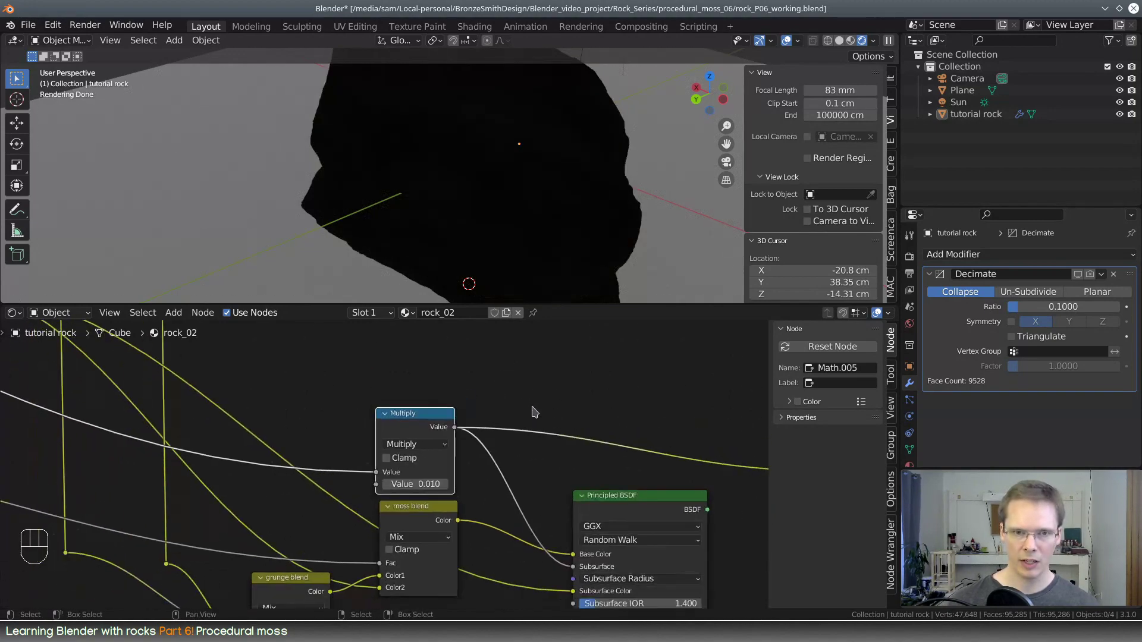
{"action": "scroll", "coordinate": [532, 415], "scroll_direction": "down", "scroll_amount": 2}
{"action": "middle_click_drag", "start_coordinate": [337, 414], "coordinate": [758, 569]}
{"action": "middle_click_drag", "start_coordinate": [553, 506], "coordinate": [128, 370]}
{"action": "scroll", "coordinate": [287, 436], "scroll_direction": "down", "scroll_amount": 2}
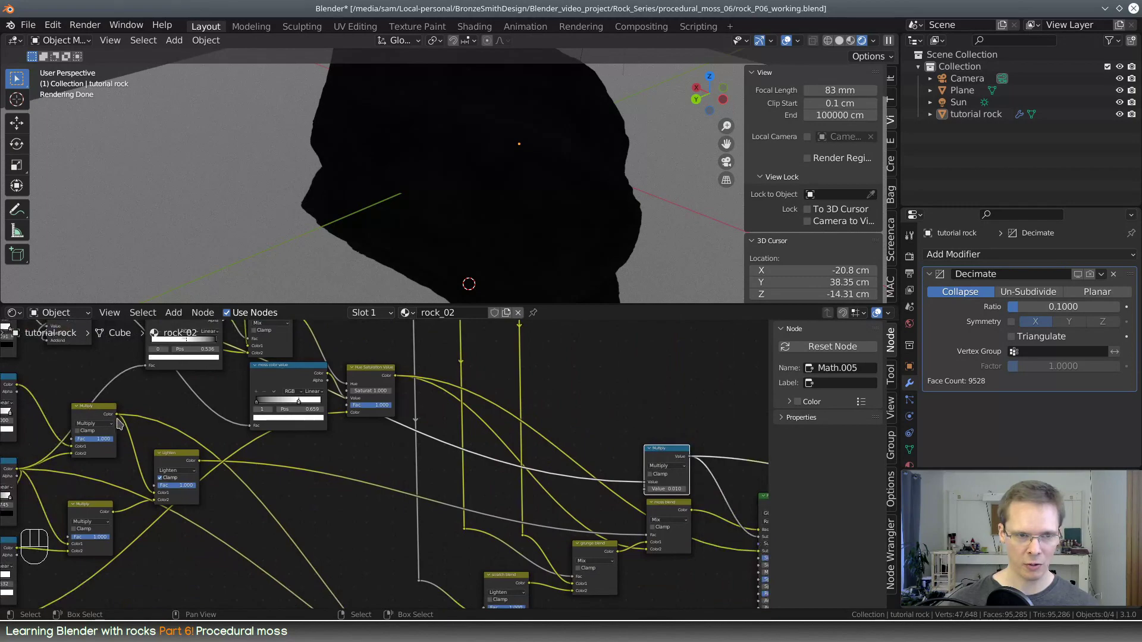
{"action": "left_click_drag", "start_coordinate": [118, 414], "coordinate": [562, 479]}
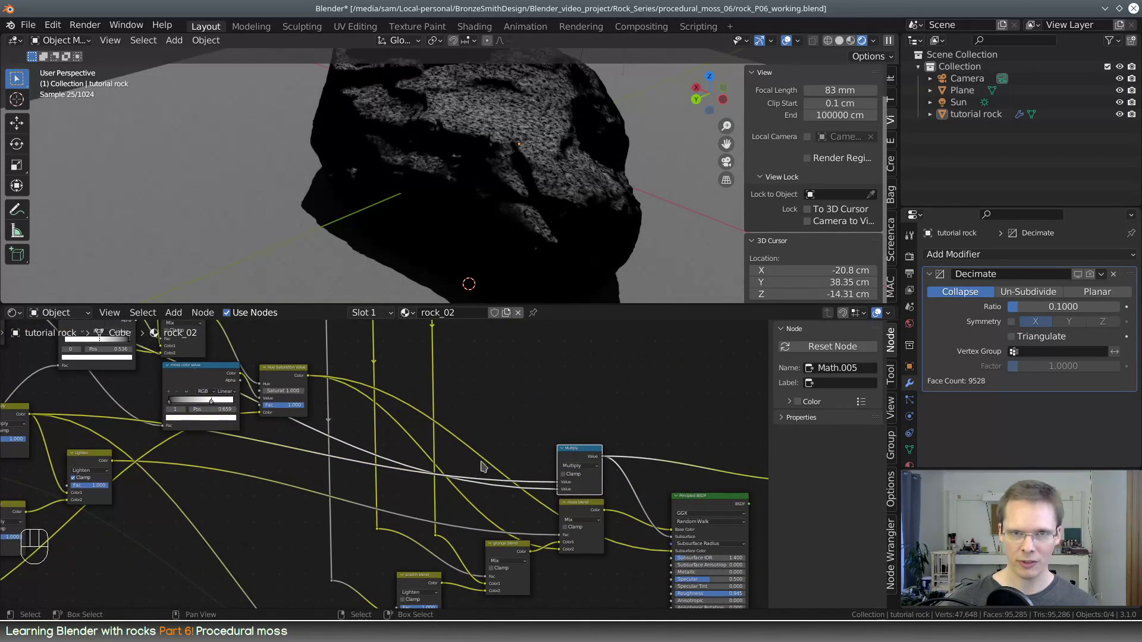
Restore the Principled BSDF as the material output and disconnect the Multiply math node's second value input
{"action": "middle_click_drag", "start_coordinate": [566, 378], "coordinate": [299, 363]}
{"action": "scroll", "coordinate": [378, 394], "scroll_direction": "up", "scroll_amount": 2}
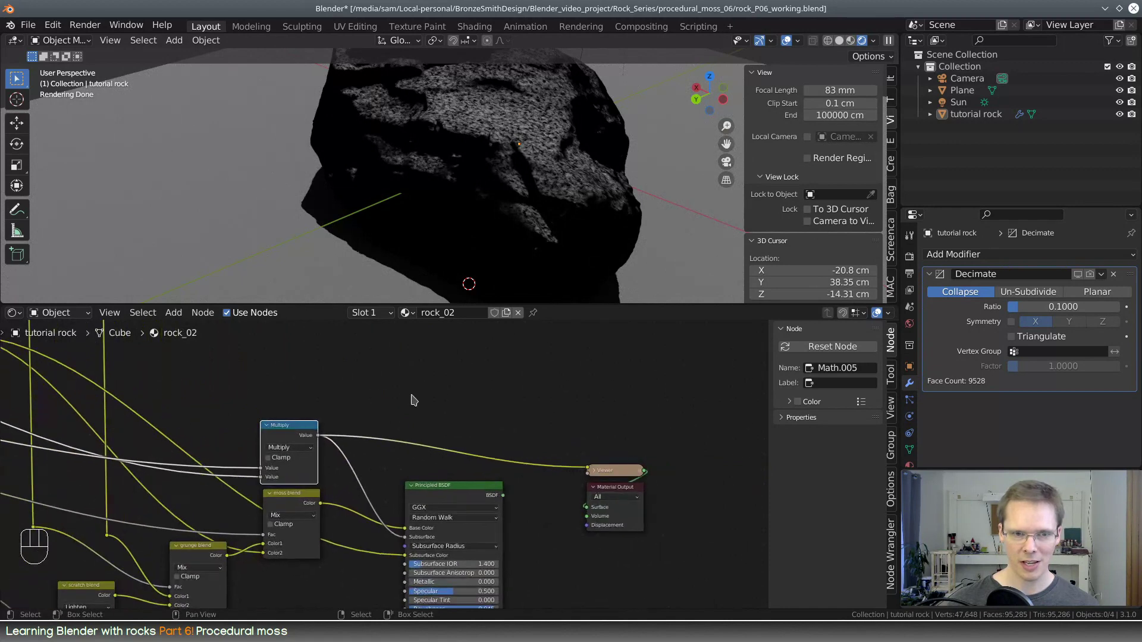
{"action": "left_click", "coordinate": [452, 489], "text": "ctrl+shift"}
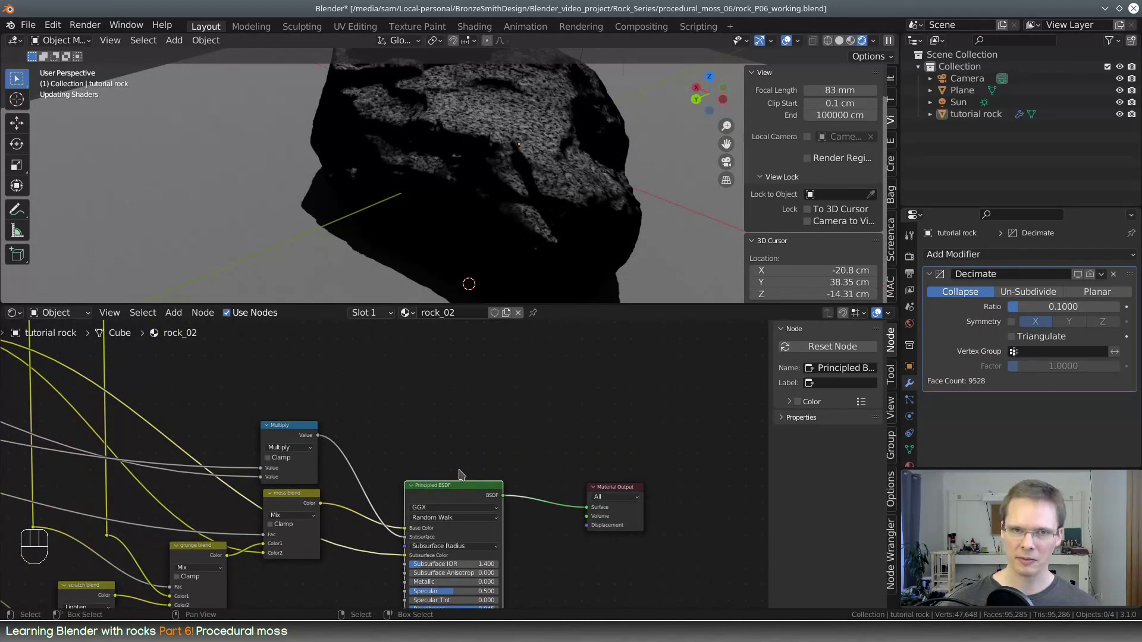
{"action": "left_click_drag", "start_coordinate": [261, 478], "coordinate": [234, 457]}
Set the second value of the Multiply math node to 0.08
{"action": "middle_click_drag", "start_coordinate": [423, 441], "coordinate": [514, 467]}
{"action": "scroll", "coordinate": [514, 466], "scroll_direction": "up", "scroll_amount": 4}
{"action": "scroll", "coordinate": [515, 470], "scroll_direction": "up", "scroll_amount": 2}
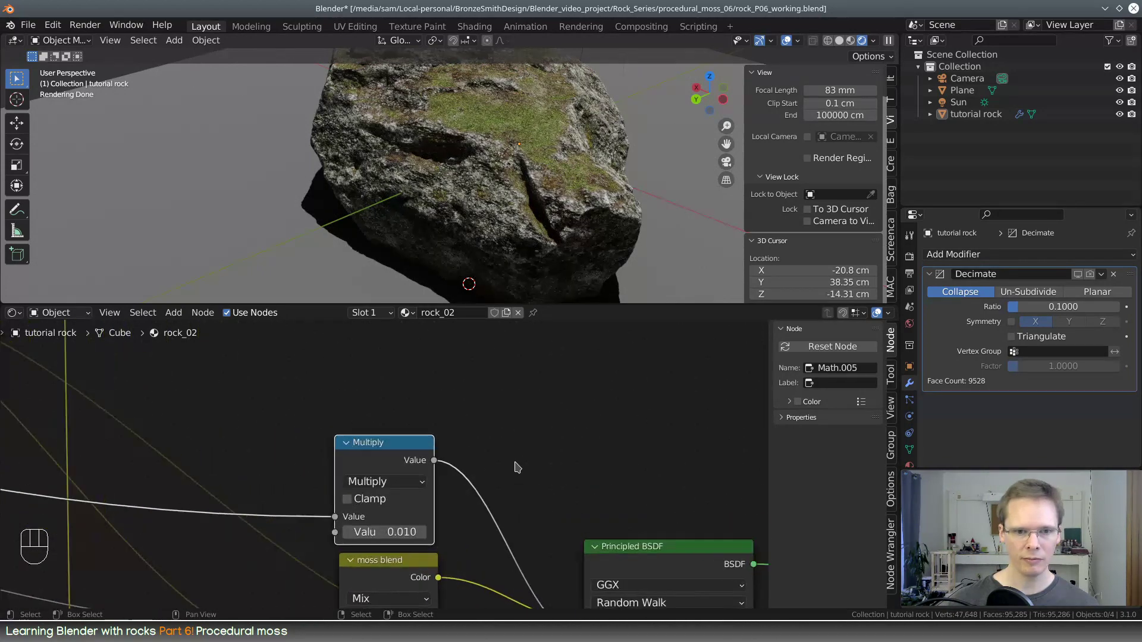
{"action": "left_click_drag", "start_coordinate": [384, 538], "coordinate": [434, 538], "text": "shift"}
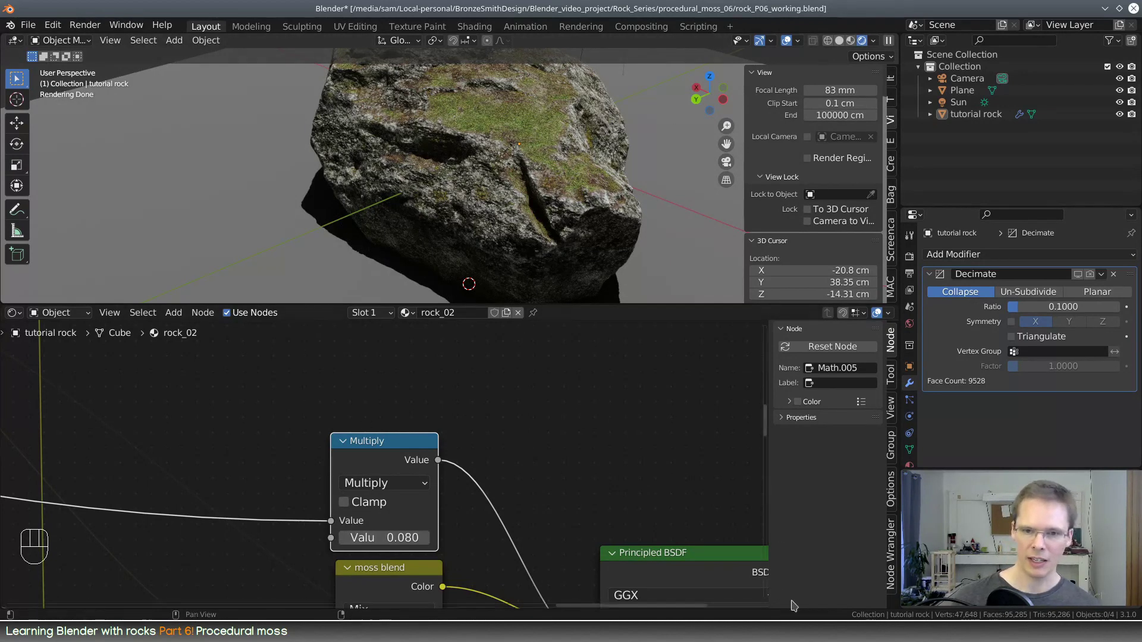
Disconnect the Multiply node from the Principled BSDF's Subsurface input and render a comparison image without subsurface scattering
{"action": "middle_click_drag", "start_coordinate": [605, 519], "coordinate": [454, 323]}
{"action": "left_click_drag", "start_coordinate": [449, 456], "coordinate": [423, 381]}
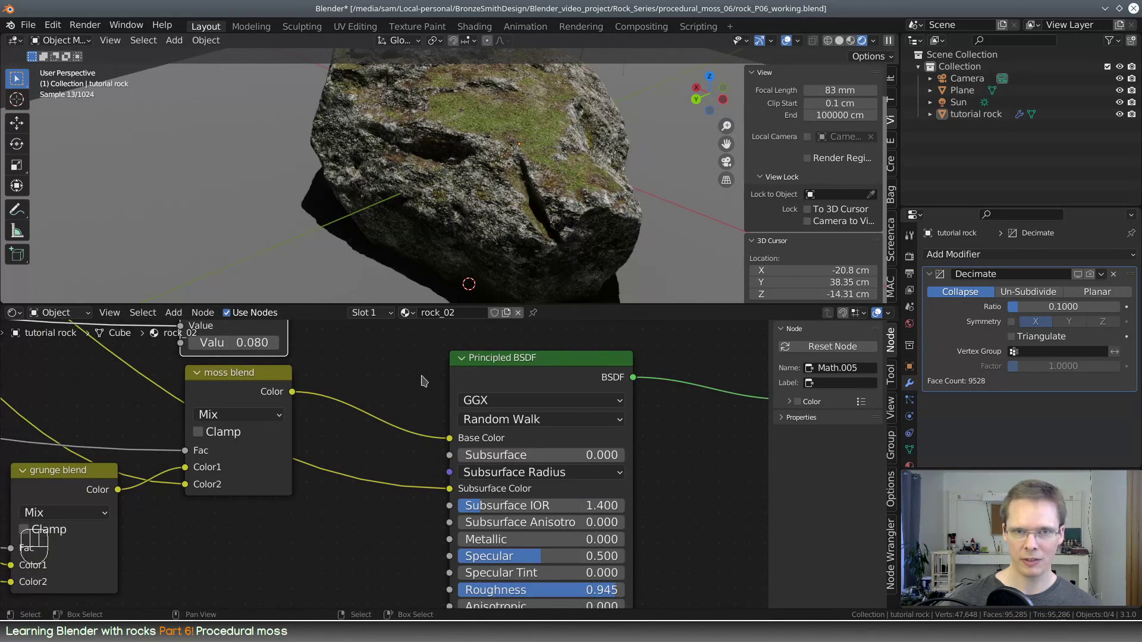
{"action": "key", "text": "F12"}
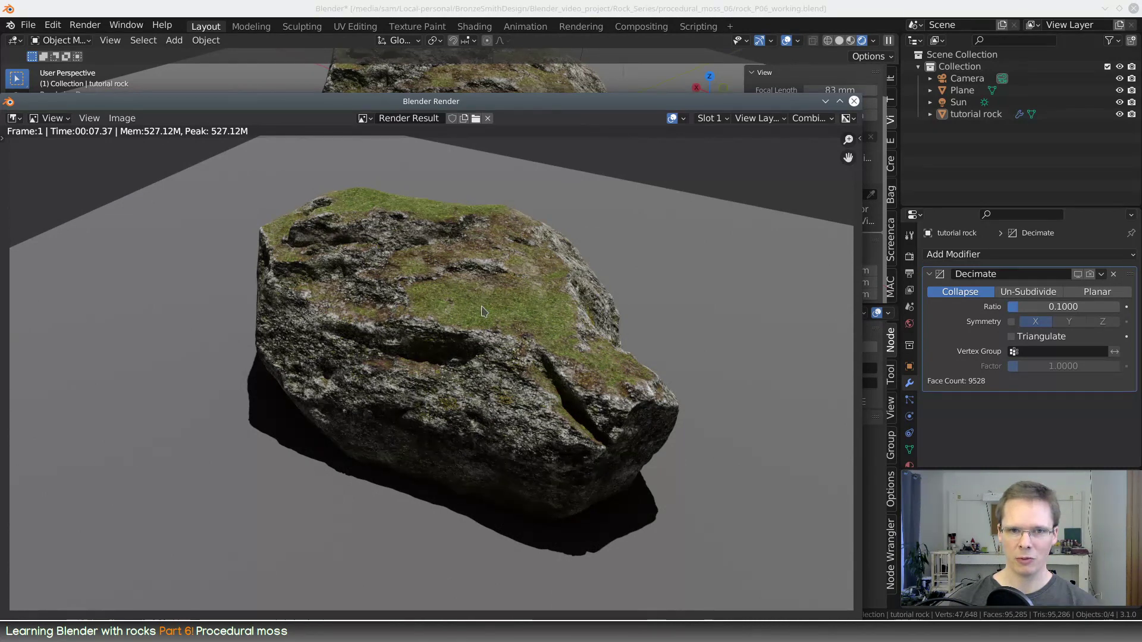
Switch the render result to Slot 2 and close the render window
{"action": "left_click", "coordinate": [770, 118]}
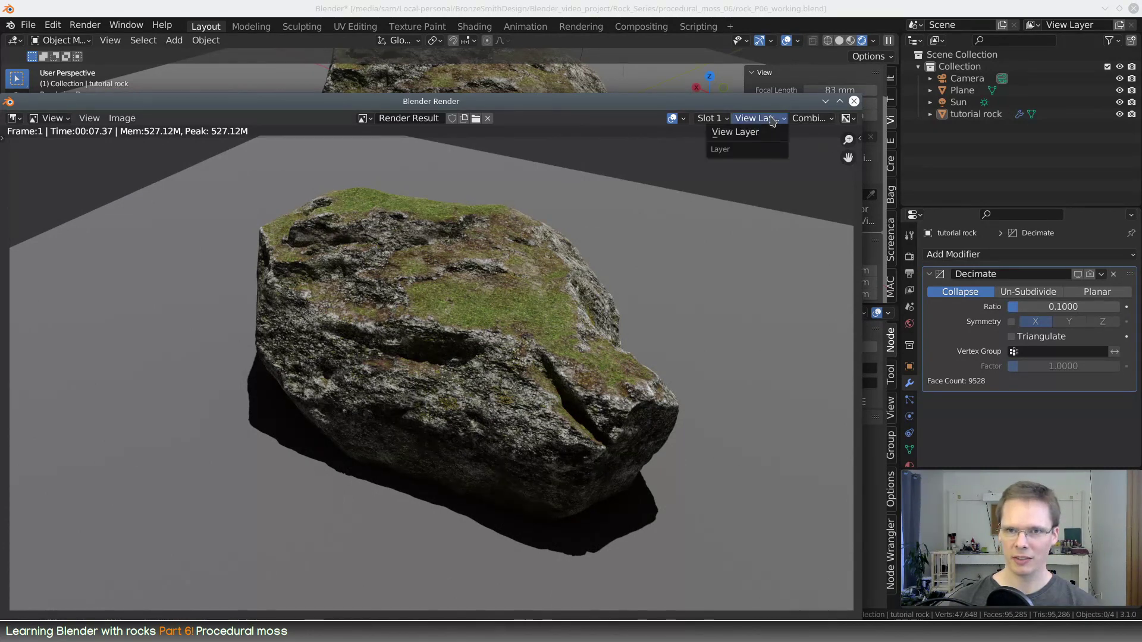
{"action": "left_click", "coordinate": [721, 119]}
{"action": "left_click", "coordinate": [722, 145]}
{"action": "key", "text": "Escape"}
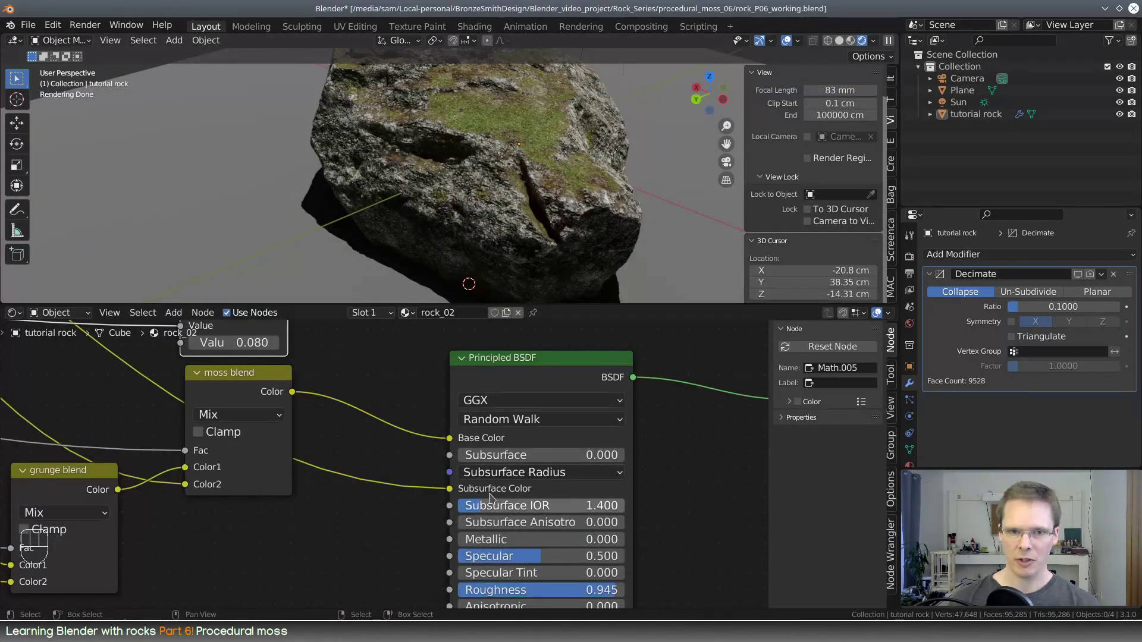
Reconnect the Multiply node's Value output to the Principled BSDF's Subsurface input and set its second value to 0.1
{"action": "middle_click_drag", "start_coordinate": [349, 390], "coordinate": [378, 480]}
{"action": "left_click_drag", "start_coordinate": [316, 355], "coordinate": [478, 544]}
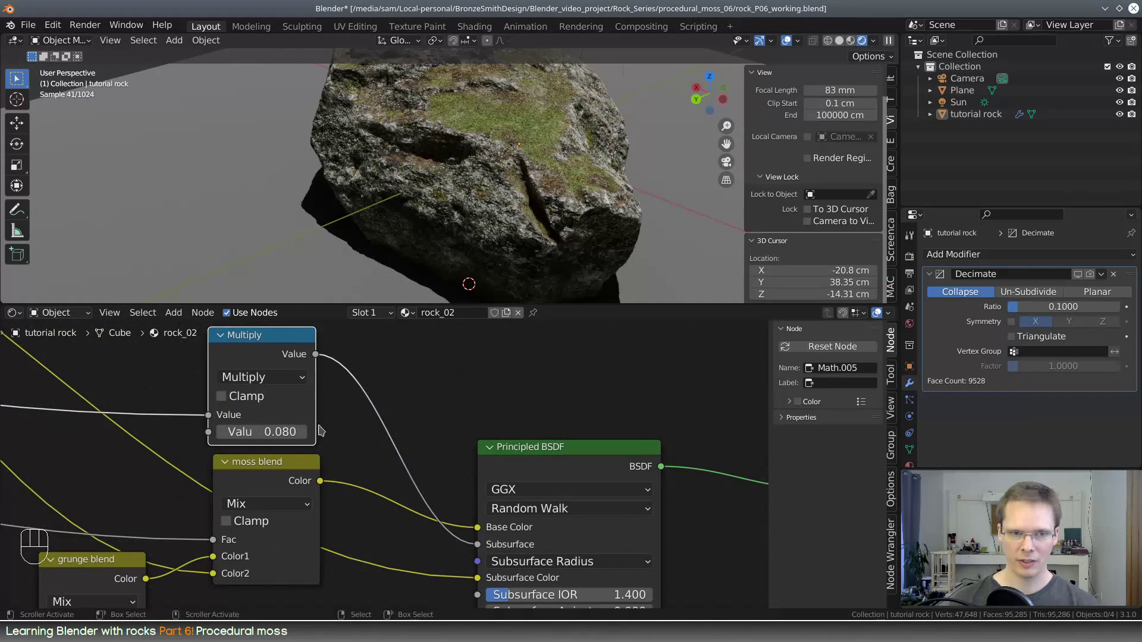
{"action": "left_click", "coordinate": [279, 439]}
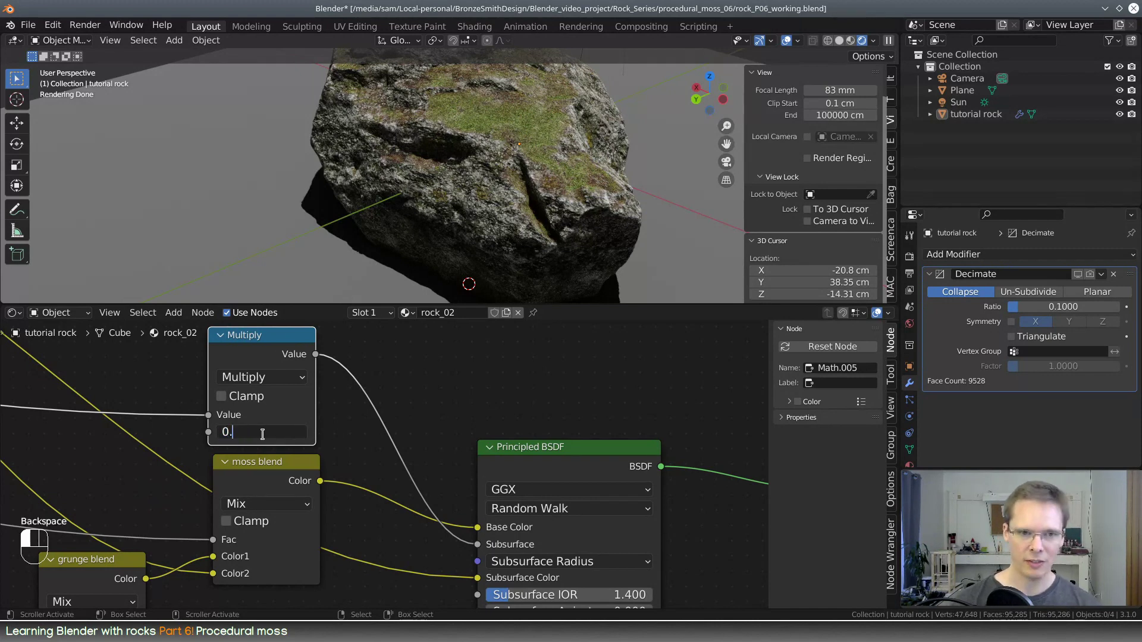
{"action": "type", "text": "1"}
{"action": "key", "text": "Return"}
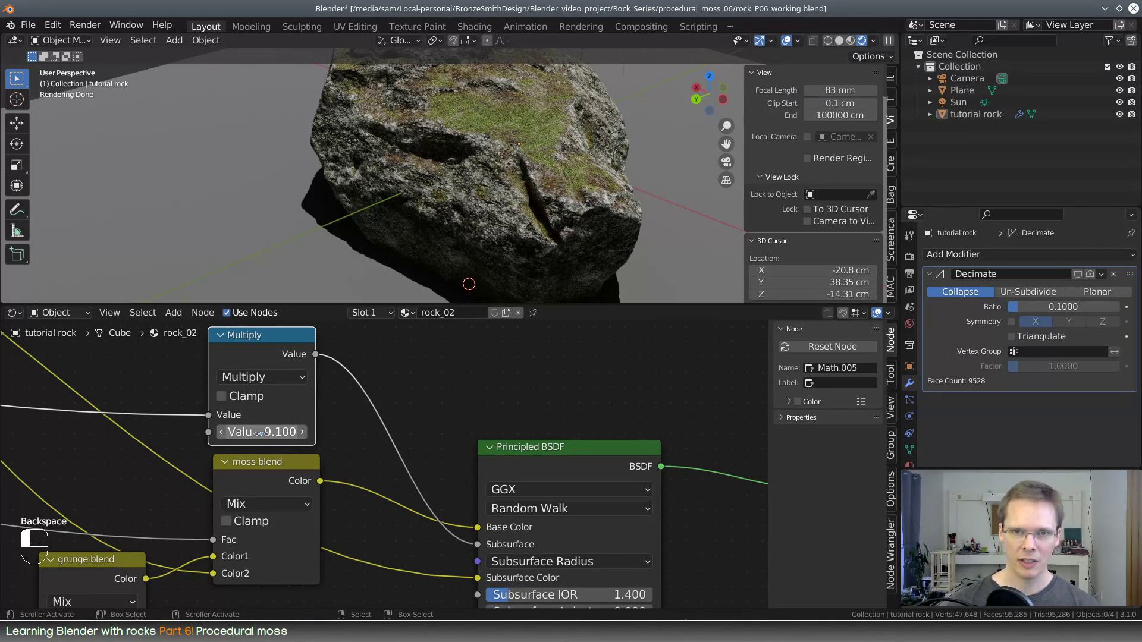
Raise the Multiply math node's second value to 0.5
{"action": "left_click", "coordinate": [280, 433]}
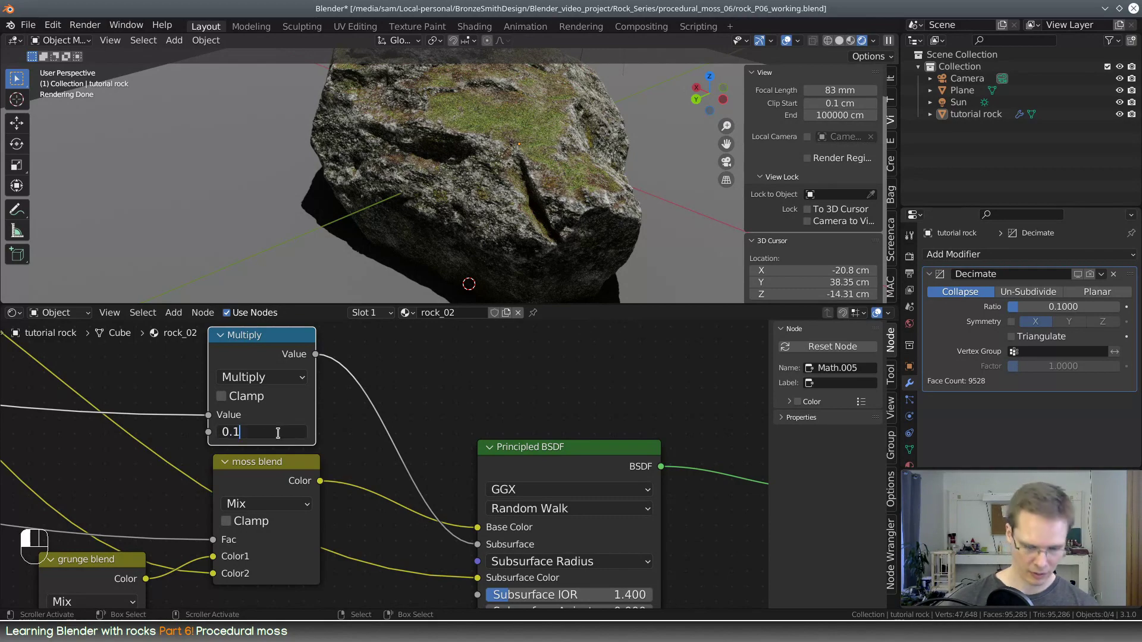
{"action": "type", "text": "5"}
{"action": "key", "text": "Return"}
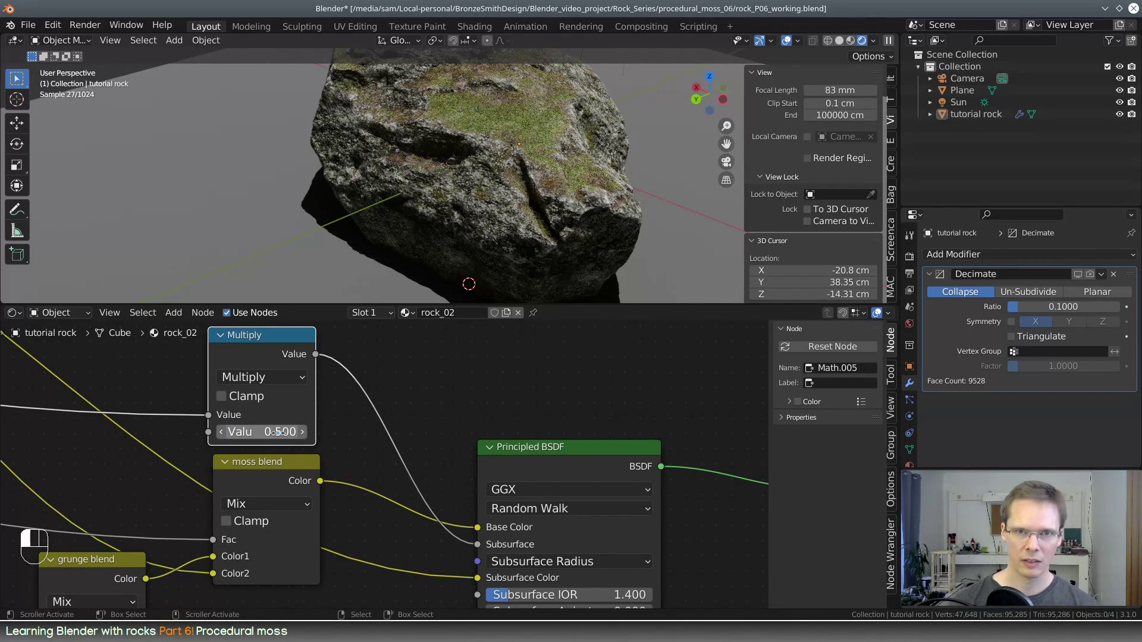
Return to the camera view and render the rock with subsurface scattering into Slot 2
{"action": "middle_click_drag", "start_coordinate": [506, 196], "coordinate": [682, 178]}
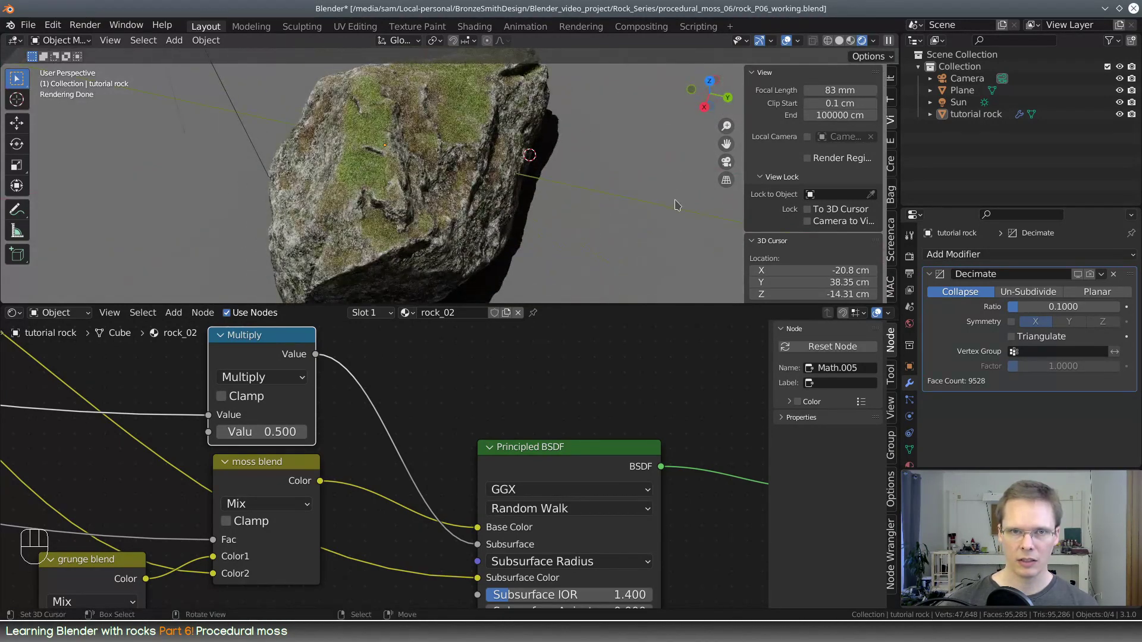
{"action": "key", "text": "KP_0"}
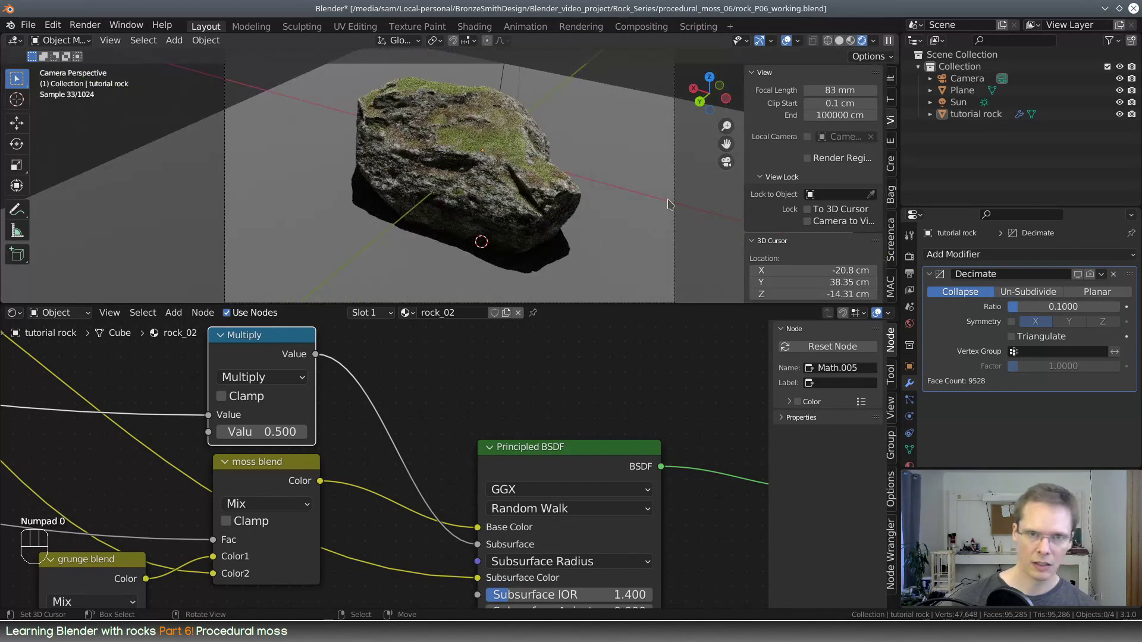
{"action": "key", "text": "F12"}
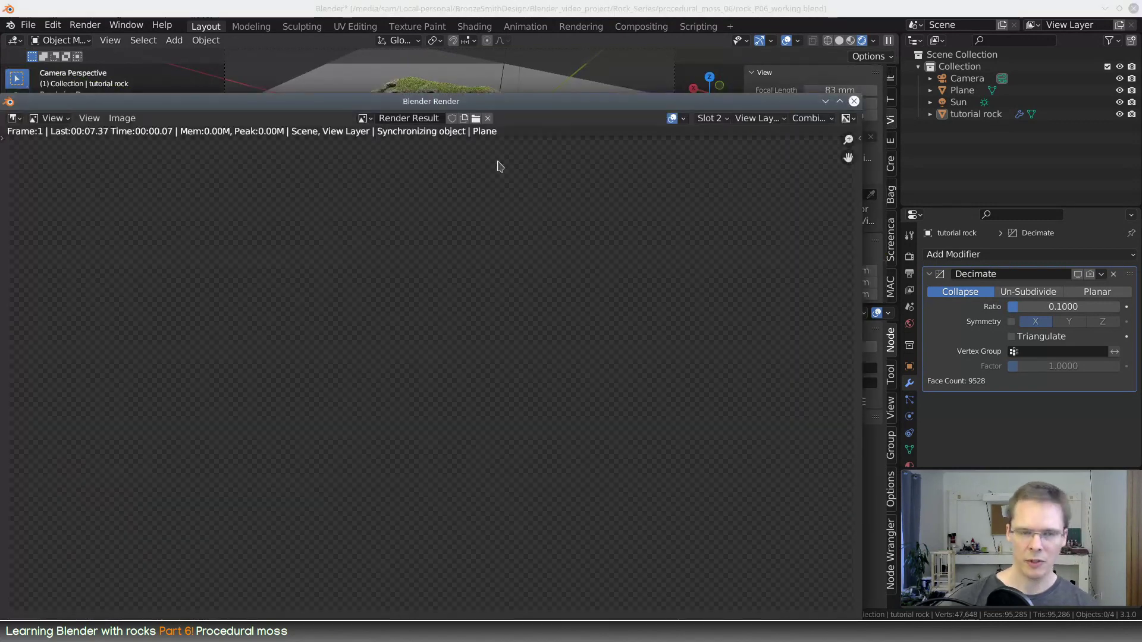
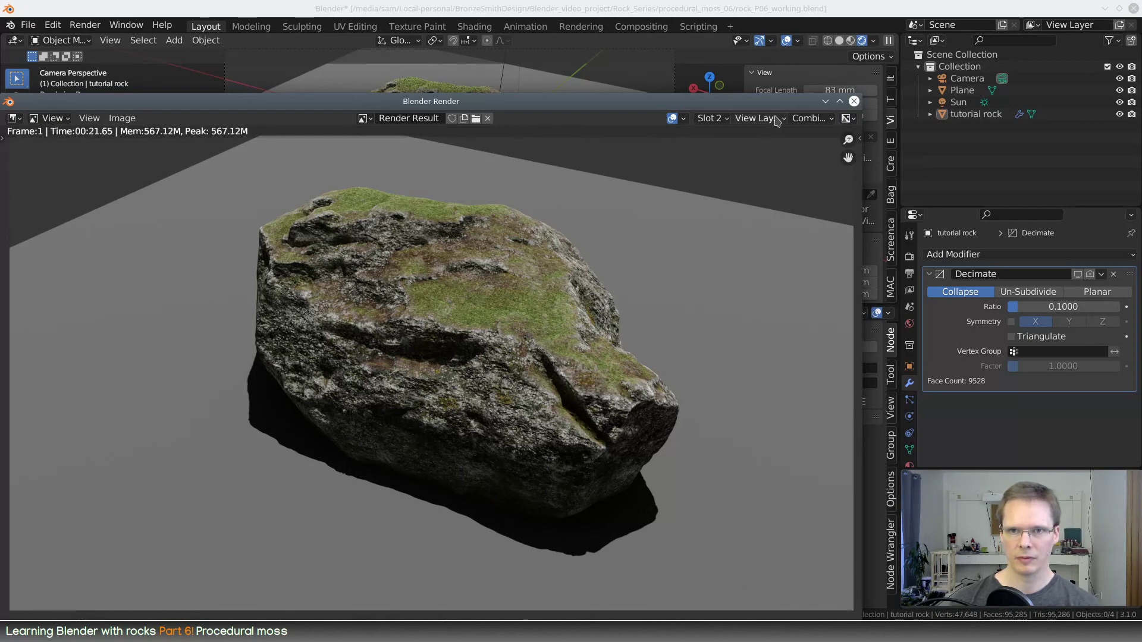
Compare the rock renders stored in Slot 1 and Slot 2
{"action": "left_click", "coordinate": [711, 118]}
{"action": "left_click", "coordinate": [721, 132]}
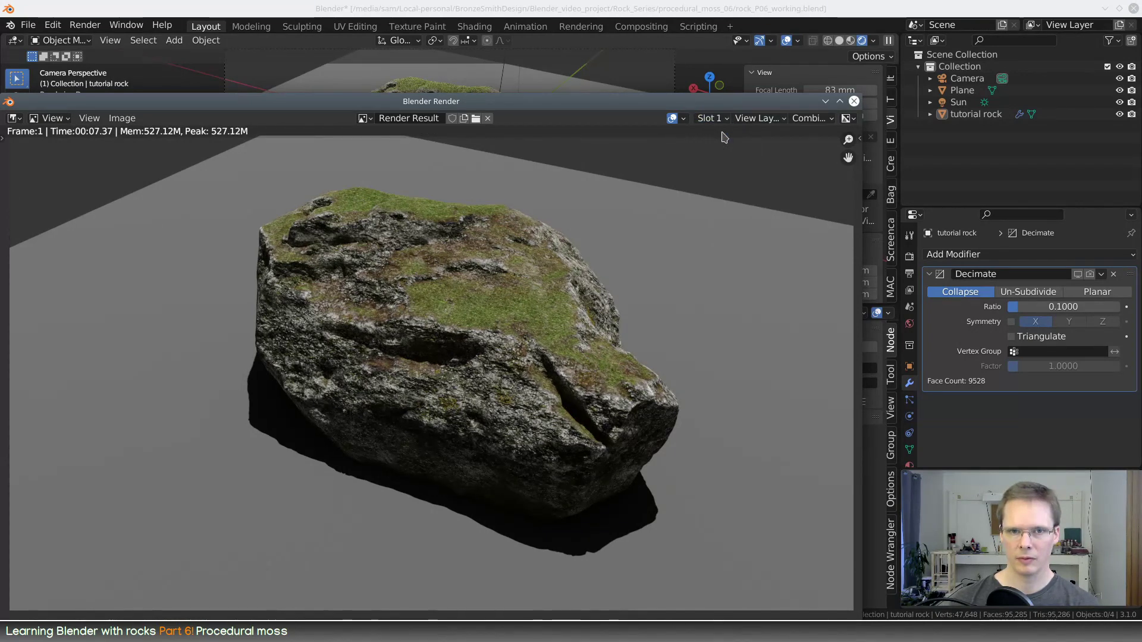
{"action": "left_click", "coordinate": [725, 122]}
{"action": "left_click", "coordinate": [726, 143]}
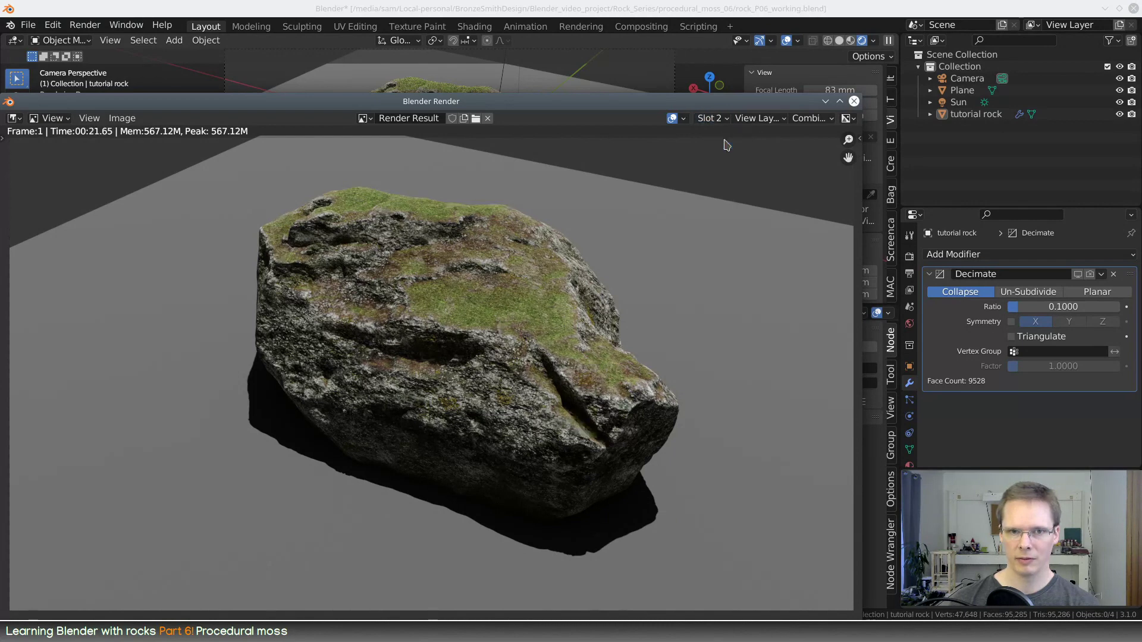
Set the Multiply math node's second value to 0.08 and render the rock into Slot 3
{"action": "left_click", "coordinate": [724, 121]}
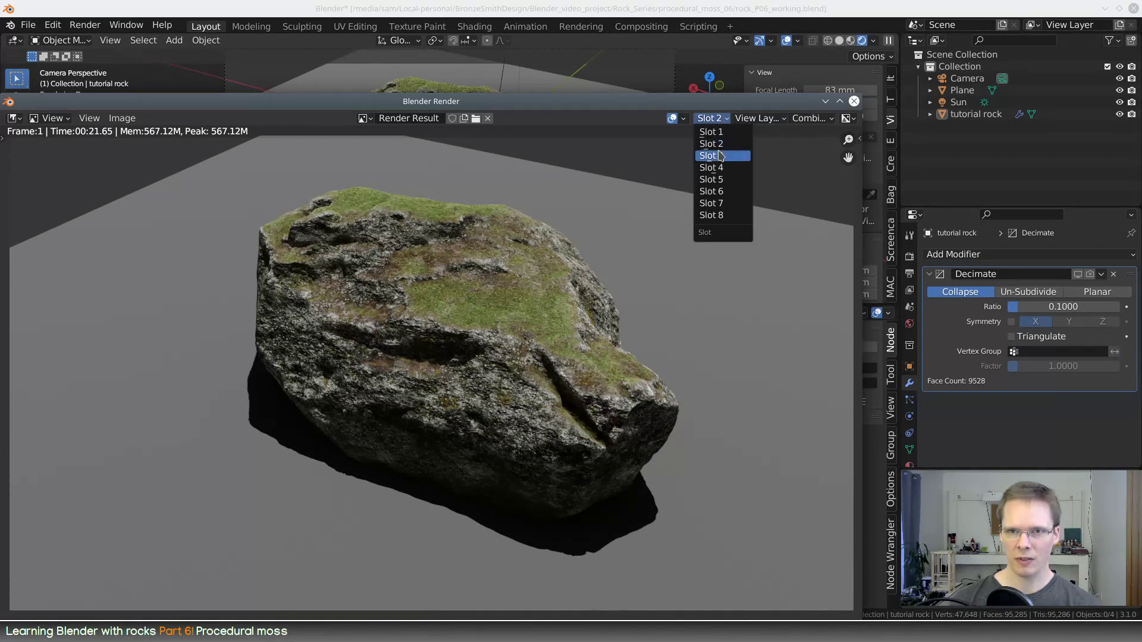
{"action": "left_click", "coordinate": [720, 154]}
{"action": "left_click", "coordinate": [634, 8]}
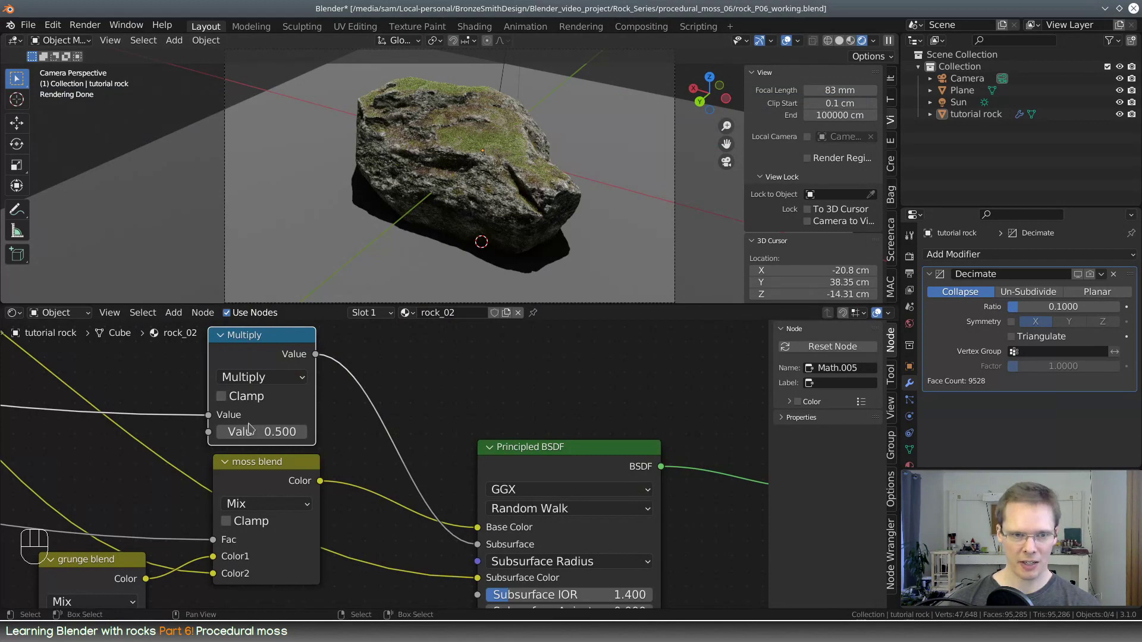
{"action": "left_click", "coordinate": [281, 426]}
{"action": "key", "text": "BackSpace"}
{"action": "type", "text": "08"}
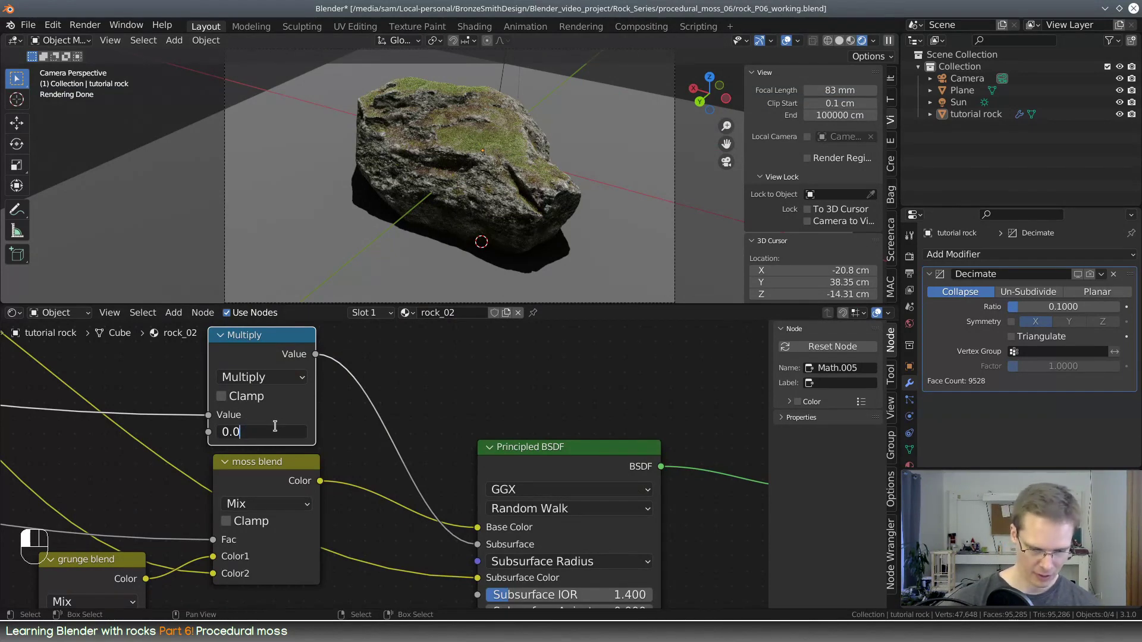
{"action": "key", "text": "Return"}
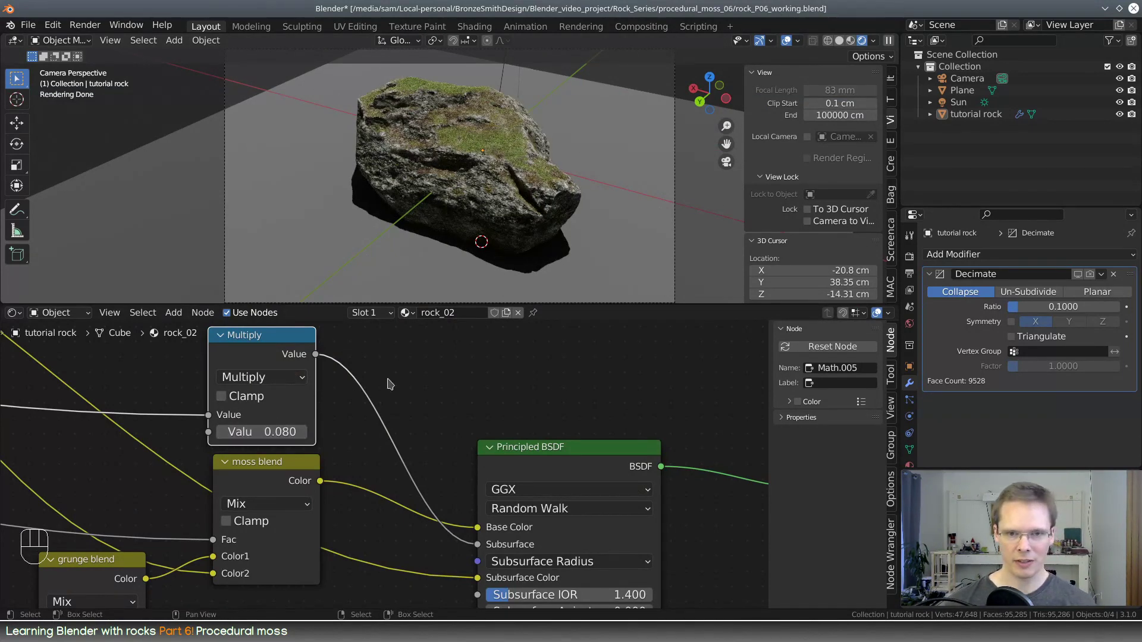
{"action": "key", "text": "F12"}
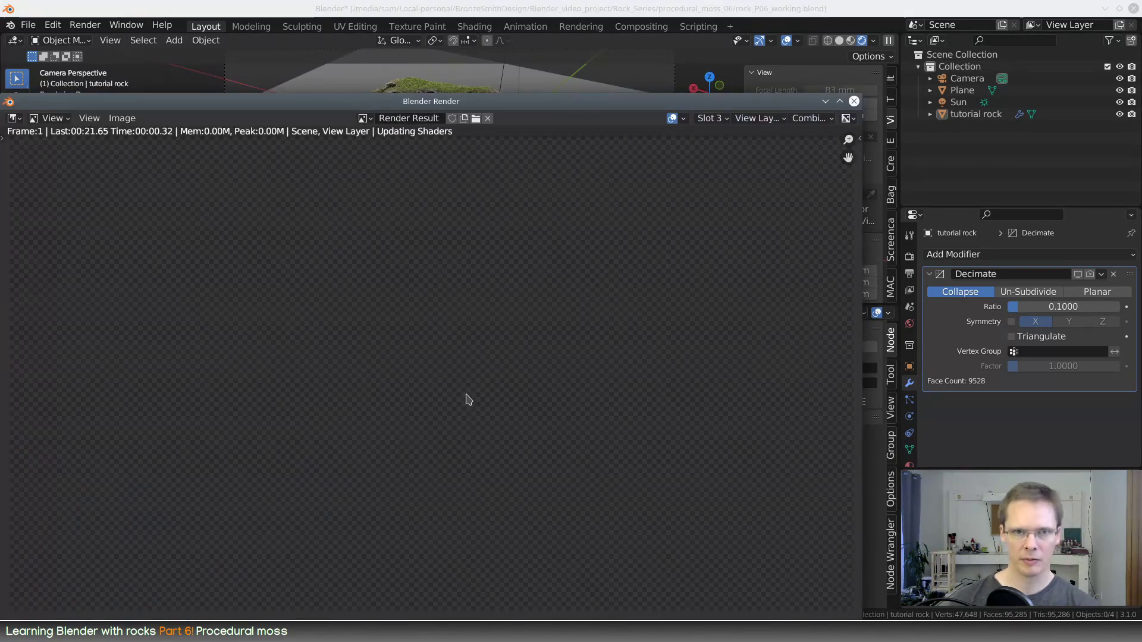
{"action": "left_click_drag", "start_coordinate": [528, 103], "coordinate": [564, 52]}
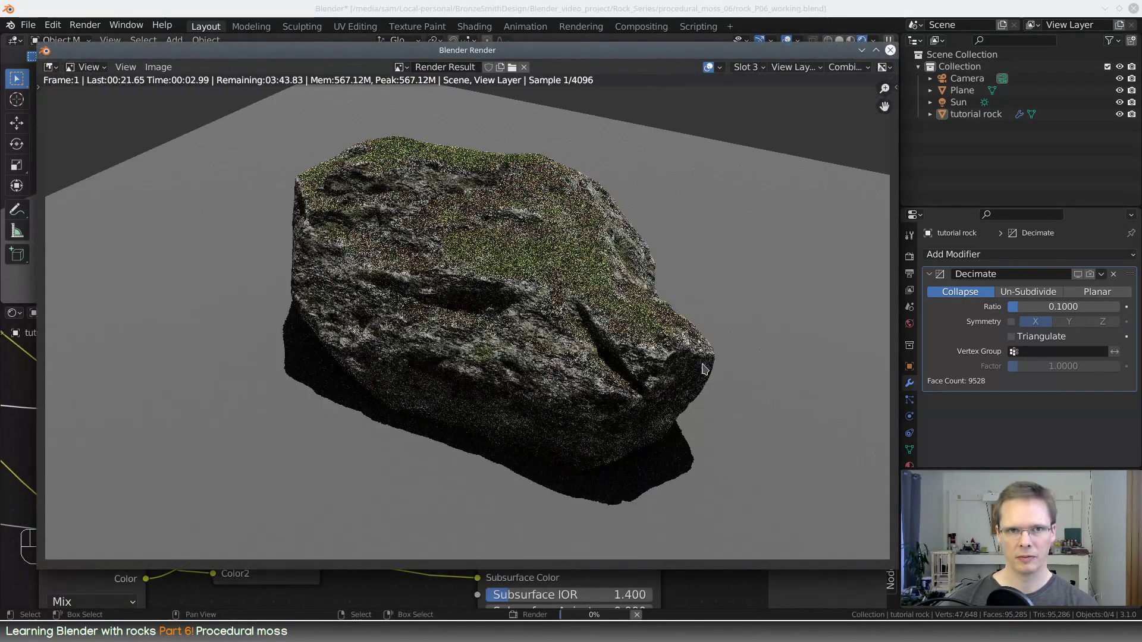
Compare the renders in Slot 2 and Slot 1 with the new one in Slot 3
{"action": "left_click", "coordinate": [749, 68]}
{"action": "left_click", "coordinate": [748, 93]}
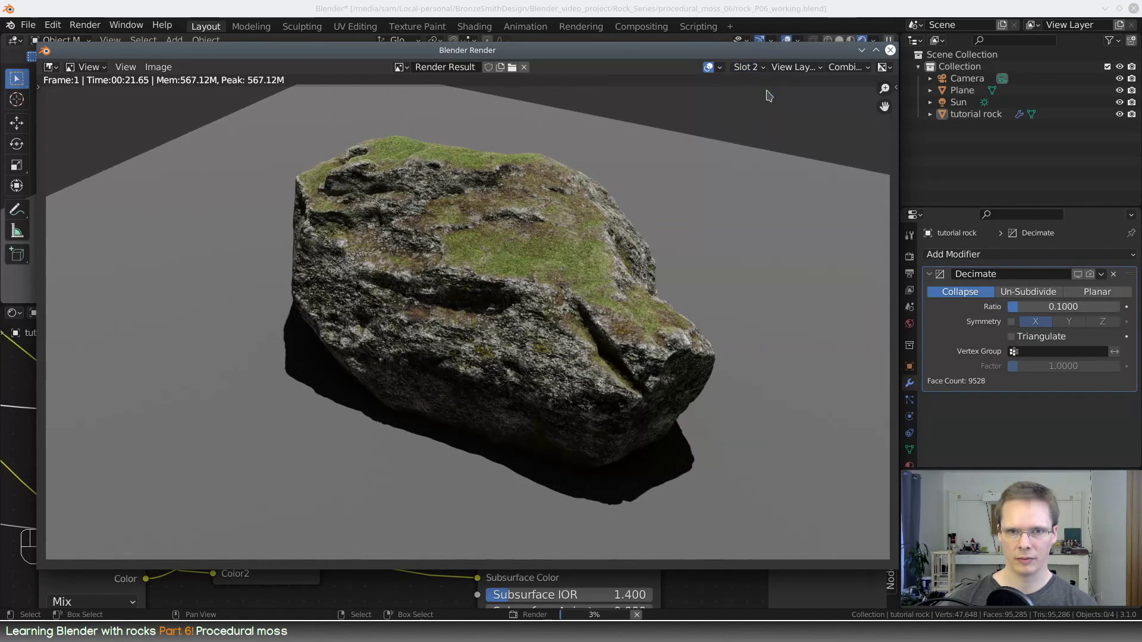
{"action": "left_click", "coordinate": [751, 67]}
{"action": "left_click", "coordinate": [761, 81]}
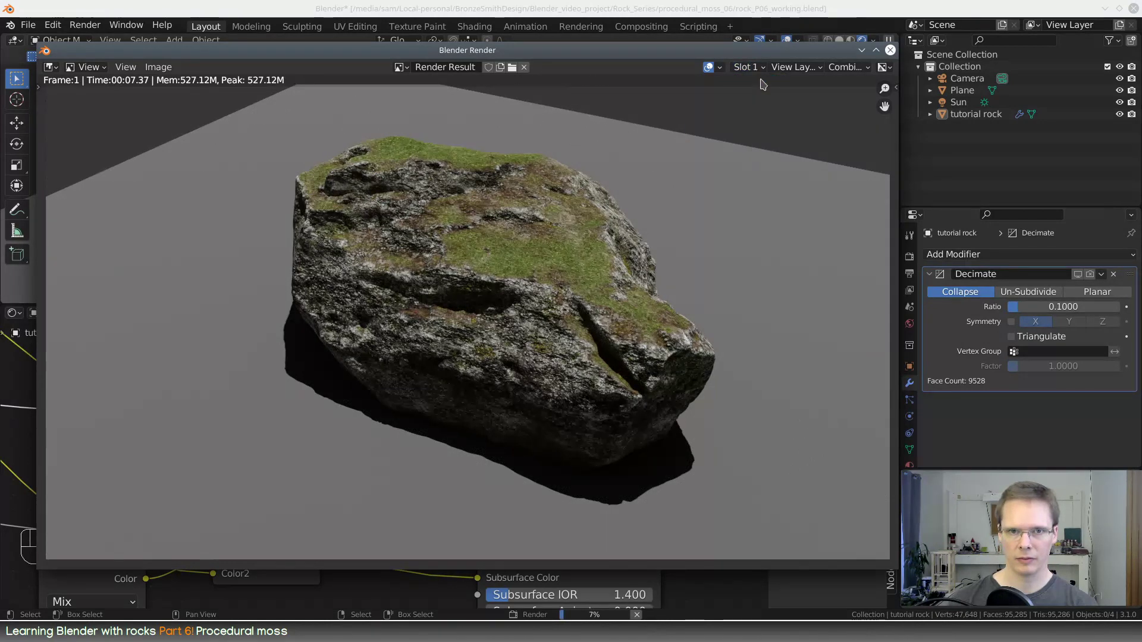
{"action": "left_click", "coordinate": [762, 69]}
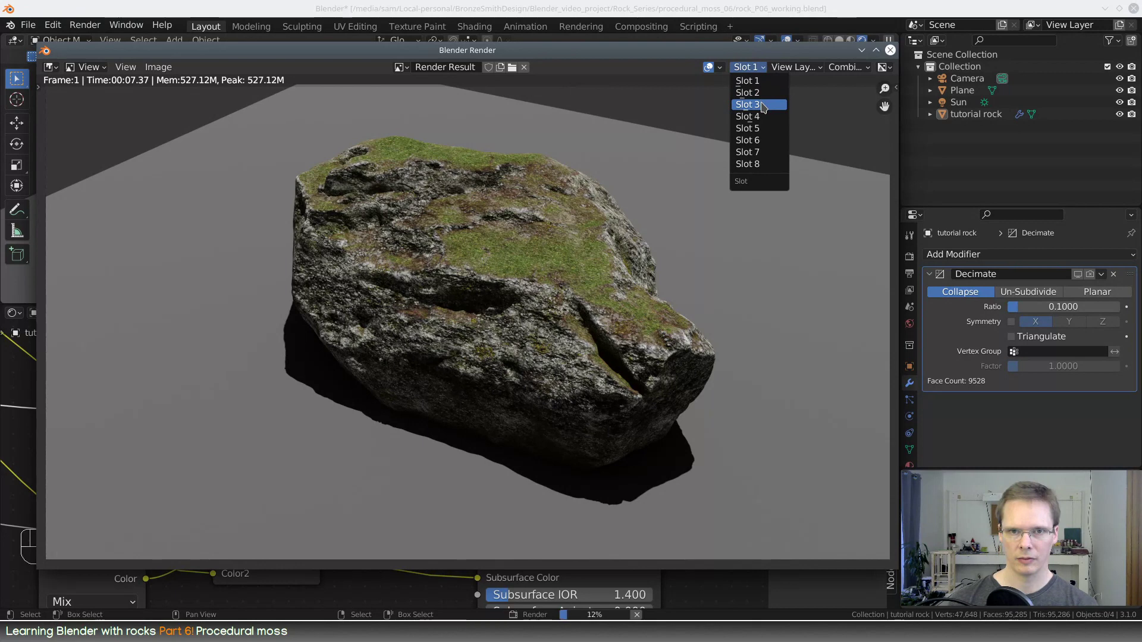
{"action": "left_click", "coordinate": [763, 105]}
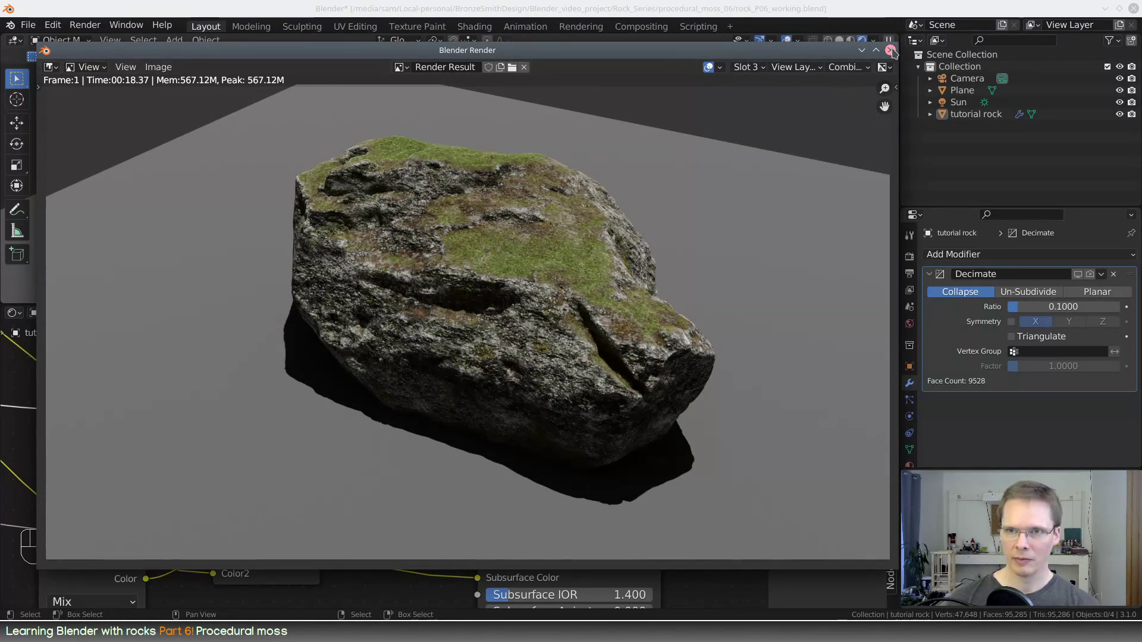
Dismiss the render window and line up the moss color position, moss color range and moss center color nodes in a row above the color range control node
{"action": "left_click", "coordinate": [863, 51]}
{"action": "middle_click_drag", "start_coordinate": [522, 232], "coordinate": [521, 216]}
{"action": "left_click_drag", "start_coordinate": [554, 305], "coordinate": [544, 181]}
{"action": "scroll", "coordinate": [499, 342], "scroll_direction": "down", "scroll_amount": 5}
{"action": "middle_click_drag", "start_coordinate": [339, 342], "coordinate": [617, 319]}
{"action": "scroll", "coordinate": [553, 312], "scroll_direction": "down", "scroll_amount": 4}
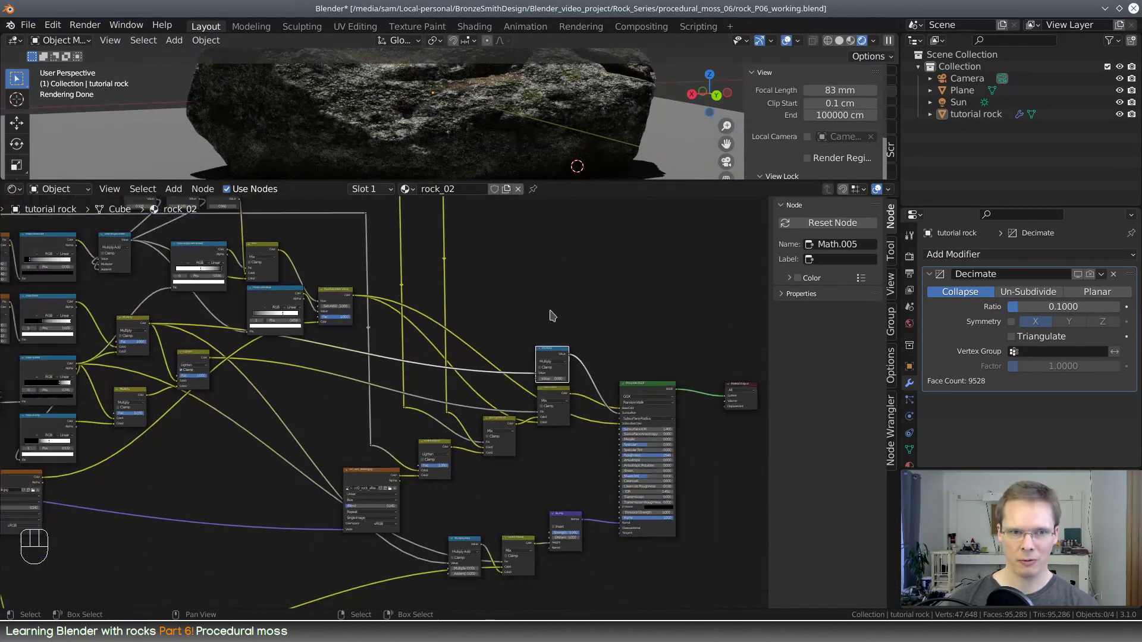
{"action": "middle_click_drag", "start_coordinate": [448, 312], "coordinate": [636, 352]}
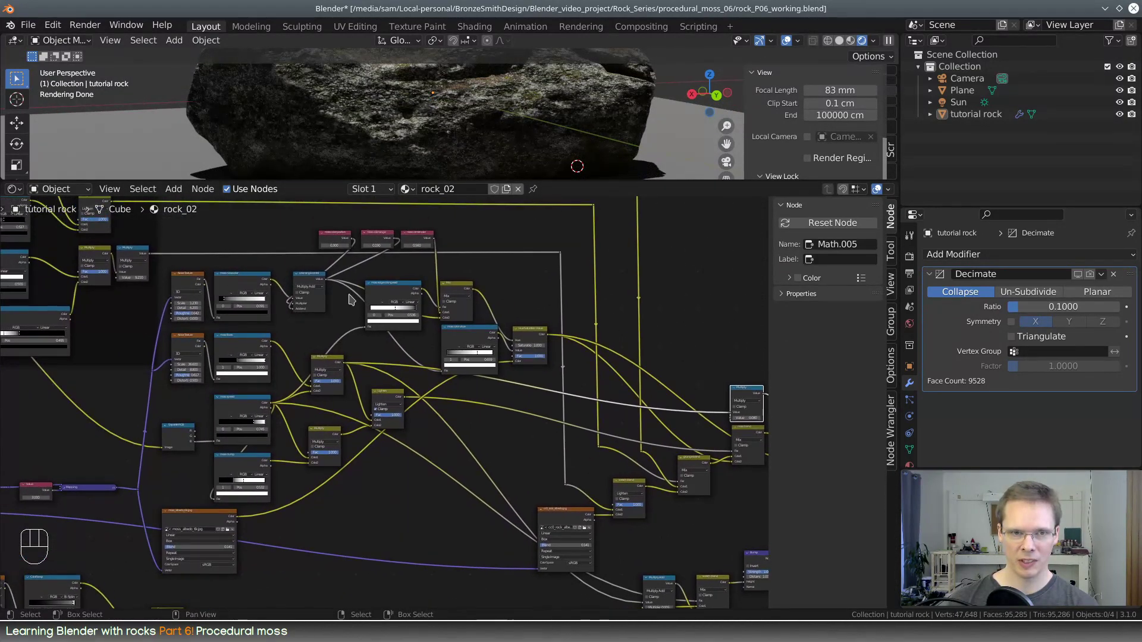
{"action": "scroll", "coordinate": [350, 299], "scroll_direction": "up", "scroll_amount": 5}
{"action": "left_click_drag", "start_coordinate": [363, 361], "coordinate": [207, 359]}
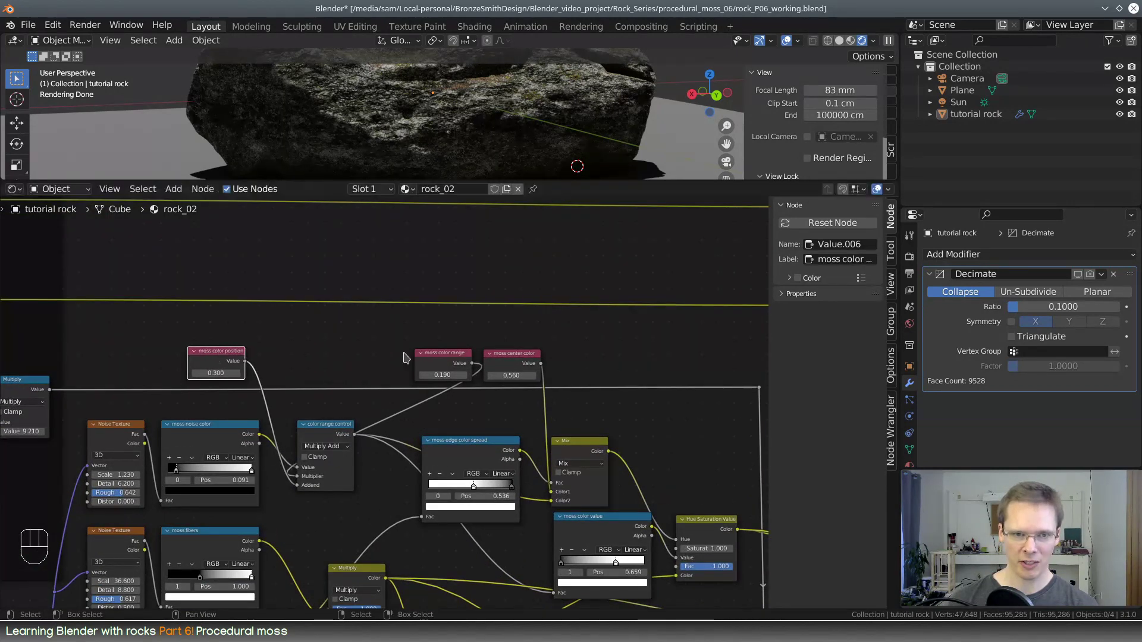
{"action": "left_click_drag", "start_coordinate": [442, 356], "coordinate": [292, 355]}
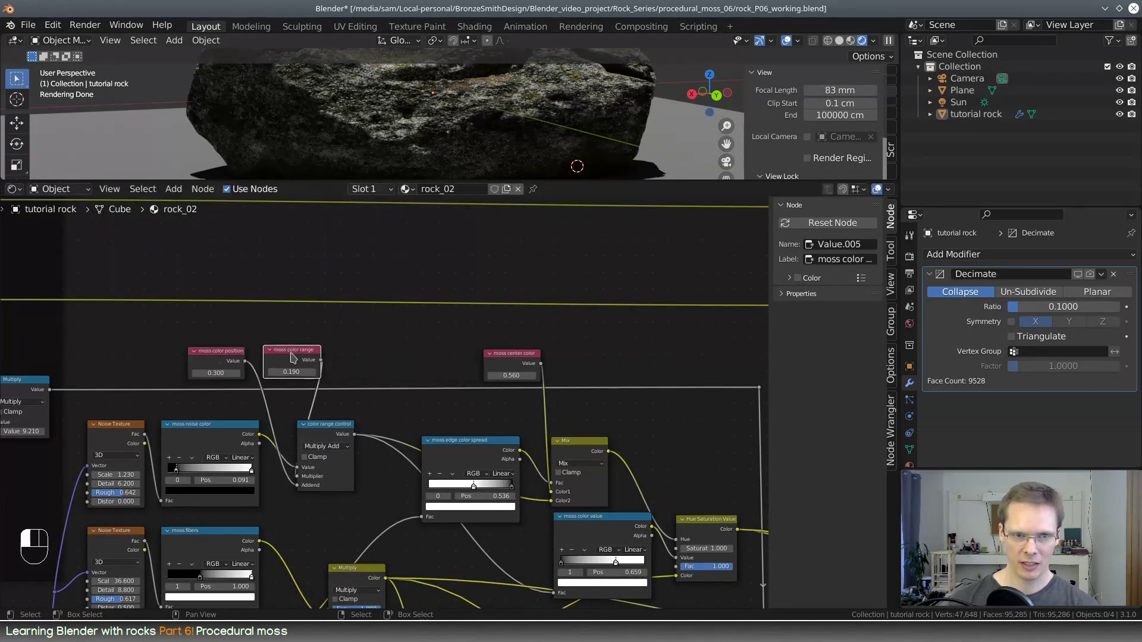
{"action": "left_click_drag", "start_coordinate": [517, 359], "coordinate": [368, 359]}
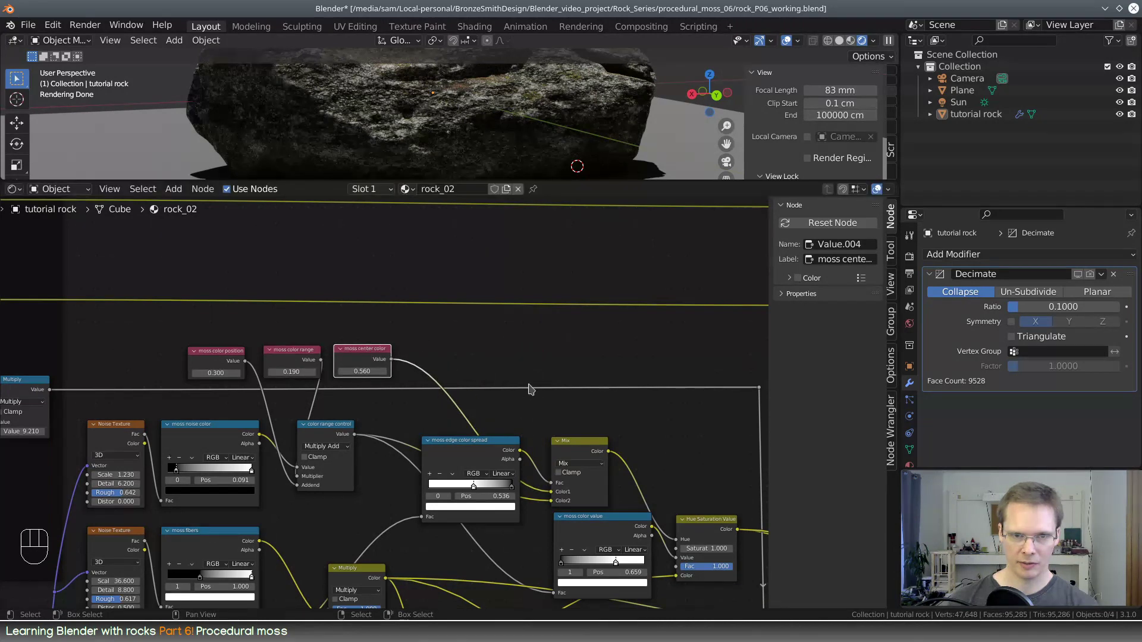
Move the moss color value ramp and the Hue Saturation Value node together slightly down, clear of the Mix node
{"action": "scroll", "coordinate": [505, 494], "scroll_direction": "down", "scroll_amount": 2}
{"action": "middle_click_drag", "start_coordinate": [505, 494], "coordinate": [601, 301]}
{"action": "middle_click_drag", "start_coordinate": [697, 349], "coordinate": [515, 359]}
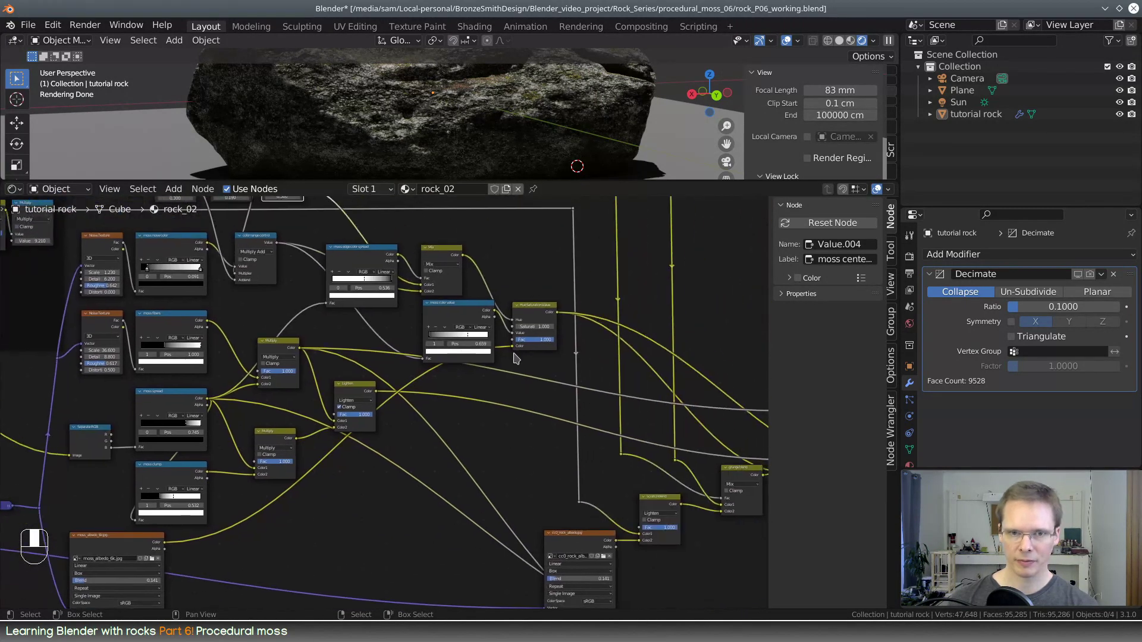
{"action": "left_click_drag", "start_coordinate": [547, 296], "coordinate": [457, 355]}
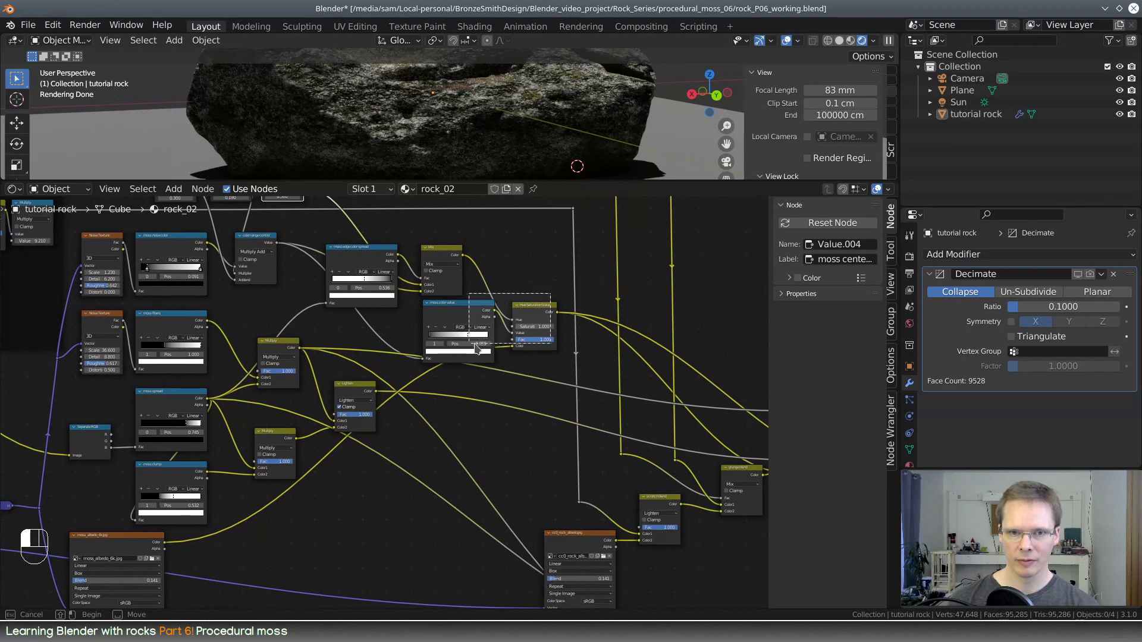
{"action": "left_click_drag", "start_coordinate": [486, 308], "coordinate": [462, 320]}
{"action": "left_click", "coordinate": [522, 461]}
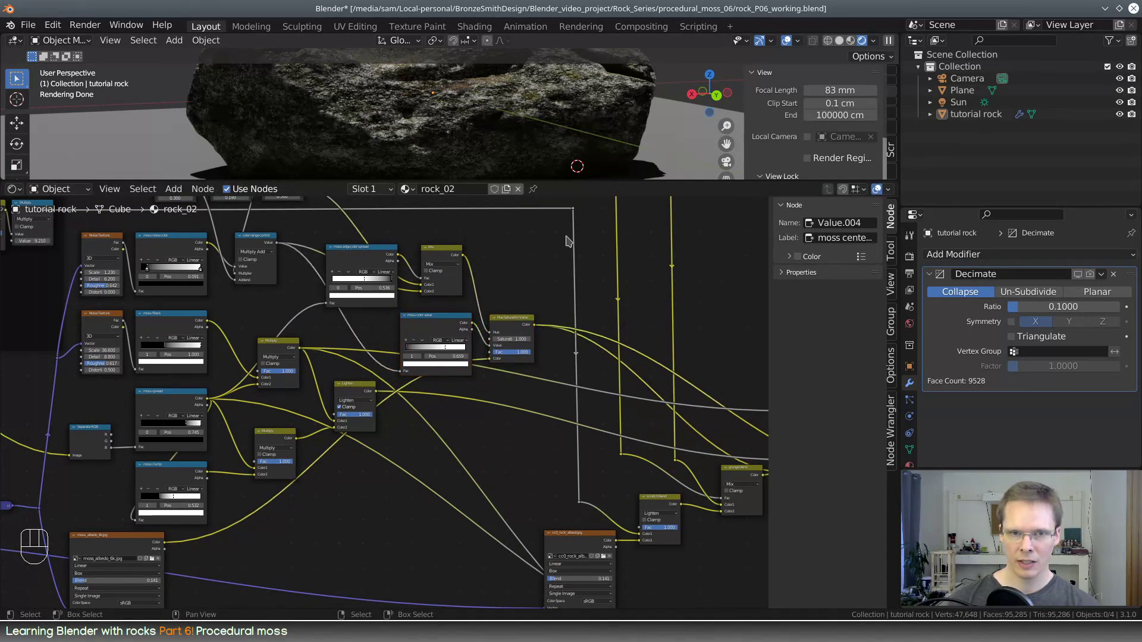
Enlarge the 3D viewport and examine the moss surface on top of the rock up close
{"action": "middle_click_drag", "start_coordinate": [569, 229], "coordinate": [520, 318]}
{"action": "left_click_drag", "start_coordinate": [574, 180], "coordinate": [574, 341]}
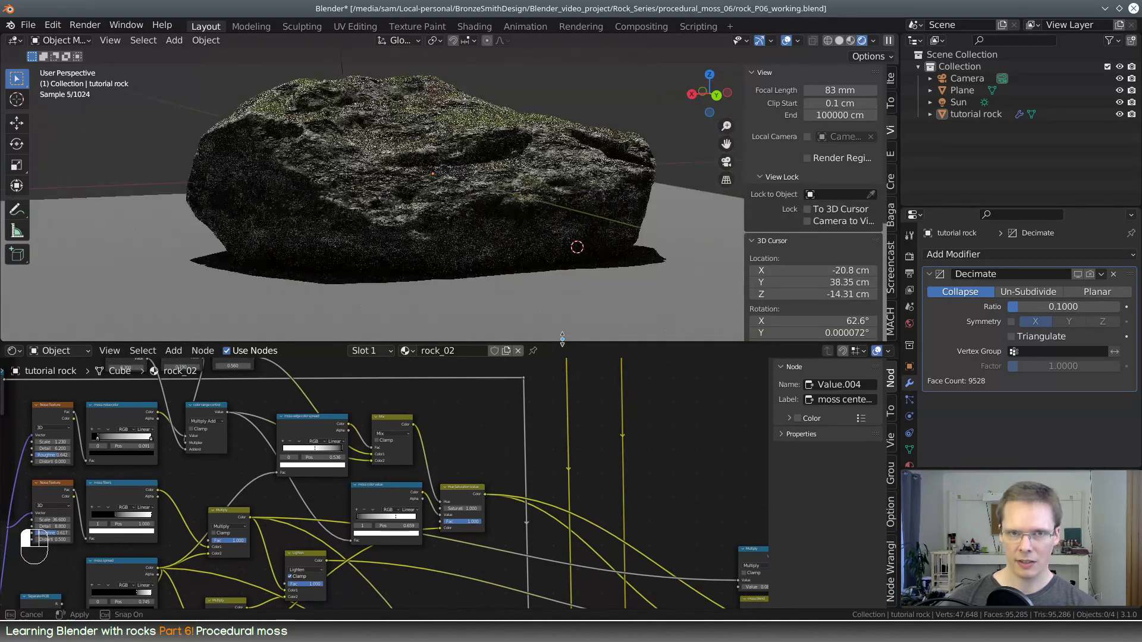
{"action": "middle_click_drag", "start_coordinate": [476, 141], "coordinate": [422, 193]}
{"action": "scroll", "coordinate": [542, 195], "scroll_direction": "up", "scroll_amount": 4}
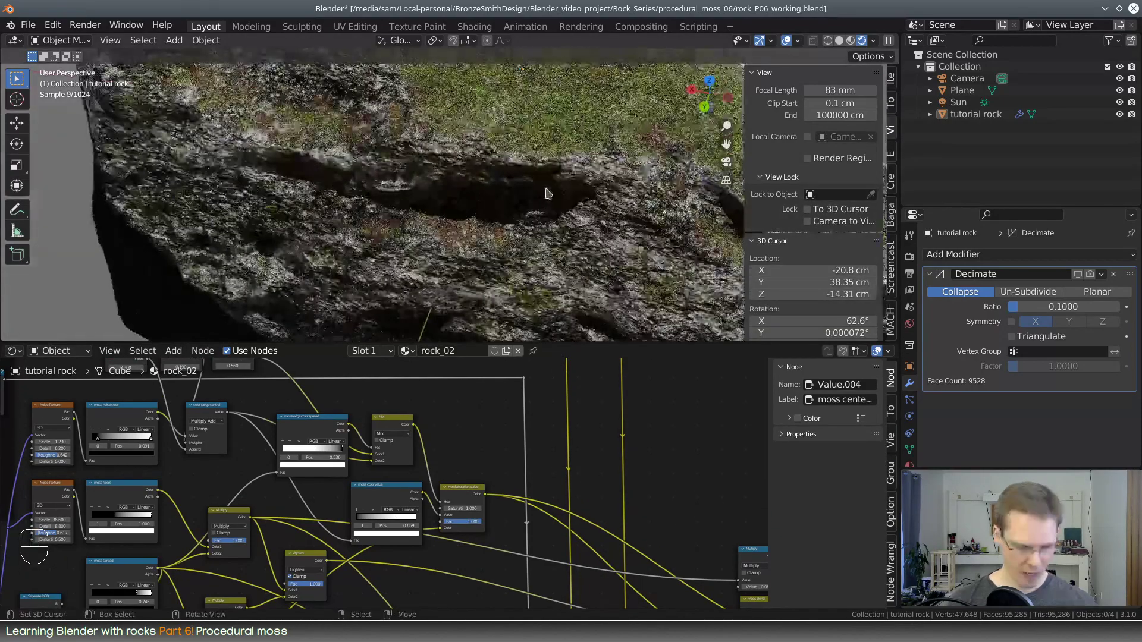
{"action": "middle_click_drag", "start_coordinate": [546, 192], "coordinate": [418, 327], "text": "shift"}
{"action": "scroll", "coordinate": [516, 238], "scroll_direction": "up", "scroll_amount": 2}
{"action": "middle_click_drag", "start_coordinate": [547, 256], "coordinate": [518, 222]}
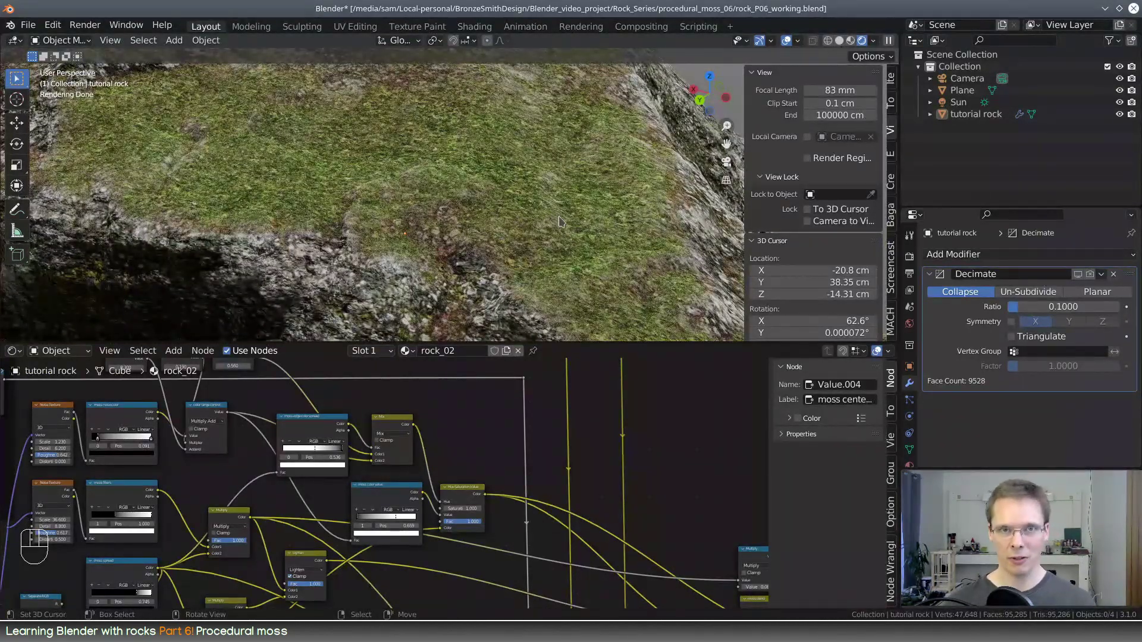
Enlarge the node editor and align the Multiply Add and scratch blend nodes with the Bump node
{"action": "left_click_drag", "start_coordinate": [635, 341], "coordinate": [626, 302]}
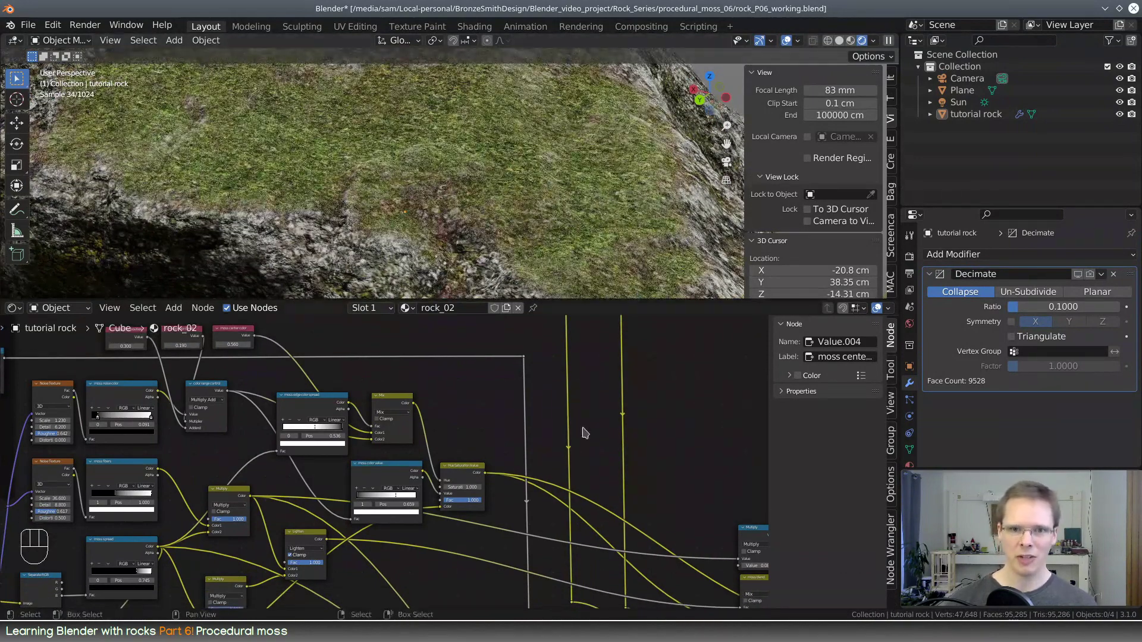
{"action": "scroll", "coordinate": [579, 475], "scroll_direction": "down", "scroll_amount": 6}
{"action": "middle_click_drag", "start_coordinate": [573, 502], "coordinate": [470, 322]}
{"action": "scroll", "coordinate": [511, 495], "scroll_direction": "up", "scroll_amount": 5}
{"action": "scroll", "coordinate": [509, 489], "scroll_direction": "up", "scroll_amount": 2}
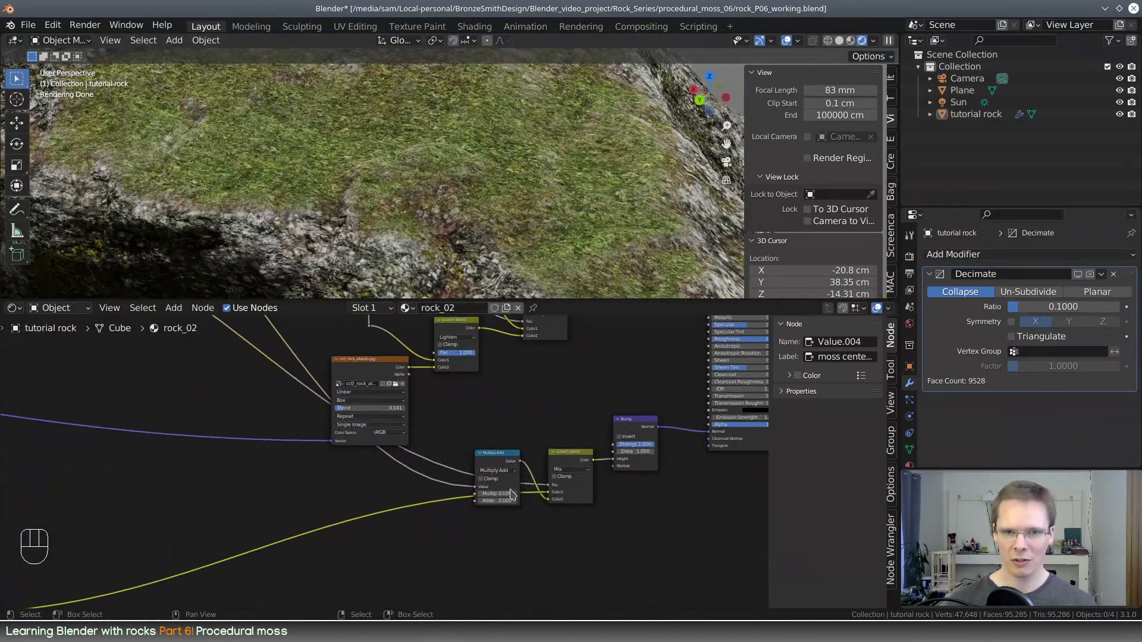
{"action": "middle_click_drag", "start_coordinate": [641, 518], "coordinate": [572, 557]}
{"action": "left_click_drag", "start_coordinate": [411, 461], "coordinate": [499, 473]}
{"action": "mouse_move", "coordinate": [526, 437]}
{"action": "middle_mouse_down"}
{"action": "mouse_move", "coordinate": [562, 440]}
{"action": "mouse_move", "coordinate": [526, 422]}
{"action": "middle_mouse_up"}
Raise the multiplier of the Multiply Add node feeding the bump's scratch blend to 0.245
{"action": "scroll", "coordinate": [560, 440], "scroll_direction": "up", "scroll_amount": 5}
{"action": "scroll", "coordinate": [526, 422], "scroll_direction": "up", "scroll_amount": 1}
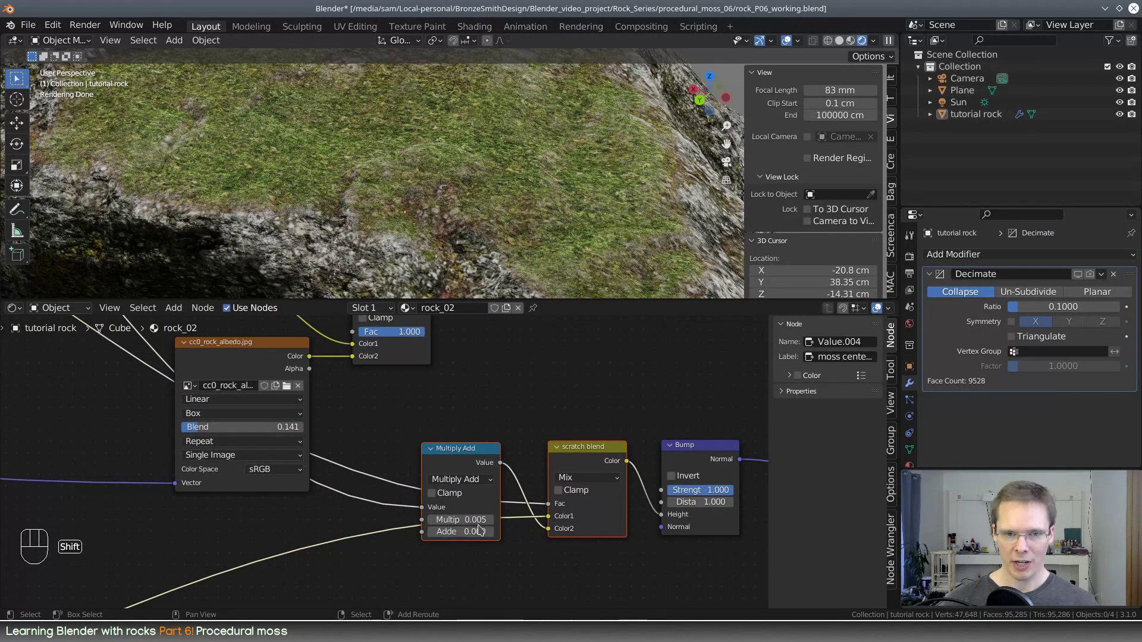
{"action": "left_click_drag", "start_coordinate": [475, 519], "coordinate": [514, 520]}
{"action": "scroll", "coordinate": [524, 255], "scroll_direction": "down", "scroll_amount": 5}
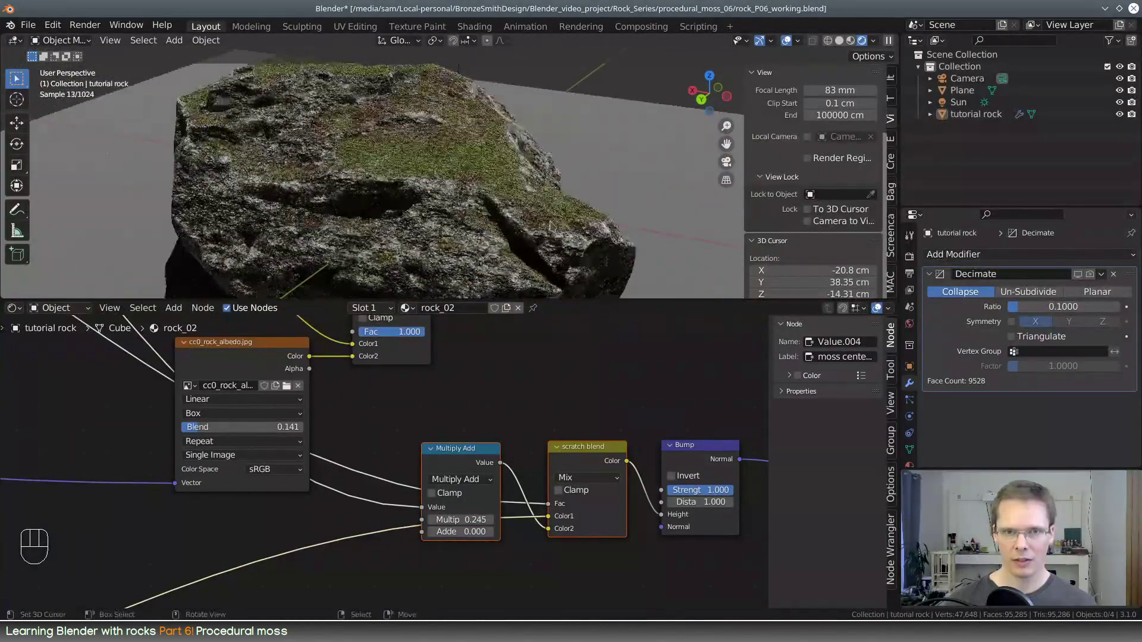
Return to the camera view, lock the camera to the view and orbit it to show another side of the rock
{"action": "key", "text": "KP_0"}
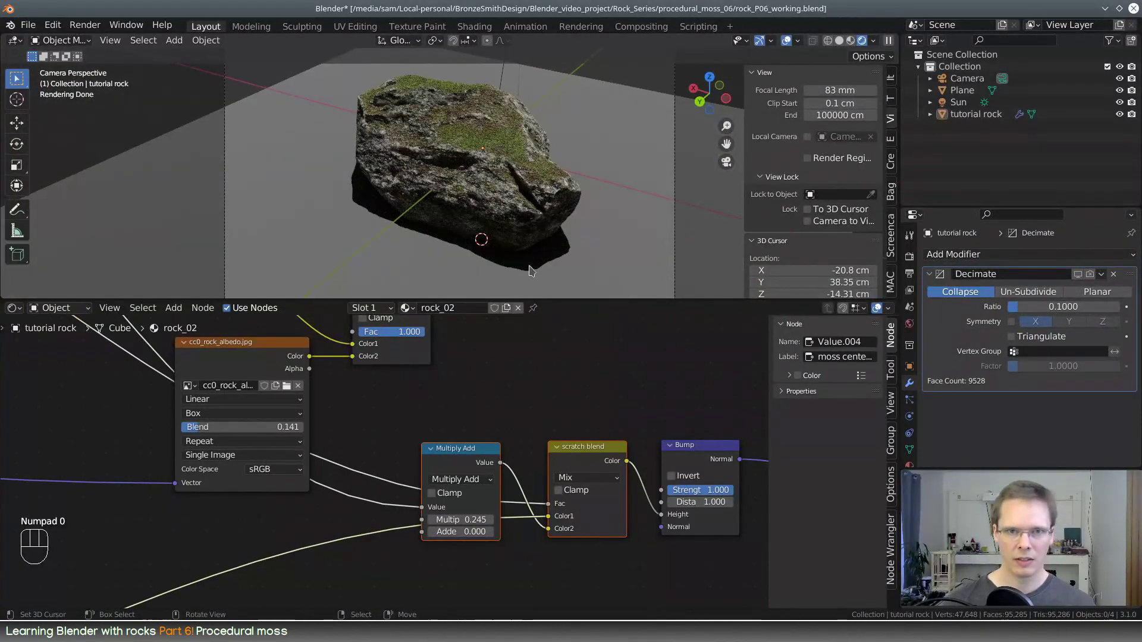
{"action": "middle_click_drag", "start_coordinate": [489, 548], "coordinate": [2, 476]}
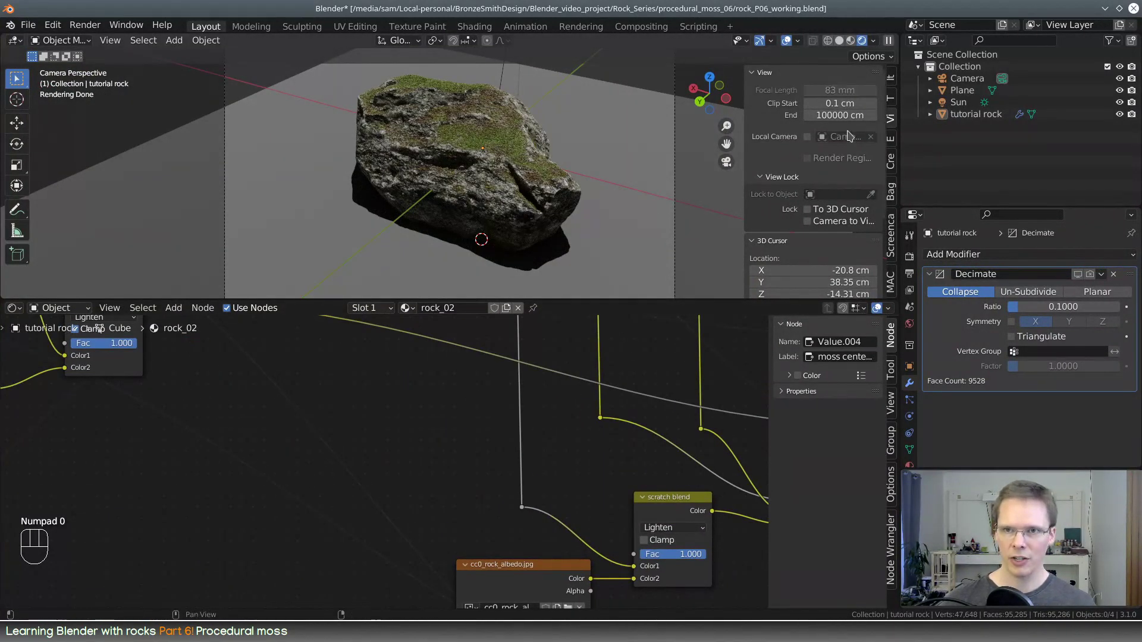
{"action": "middle_click_drag", "start_coordinate": [550, 227], "coordinate": [596, 189]}
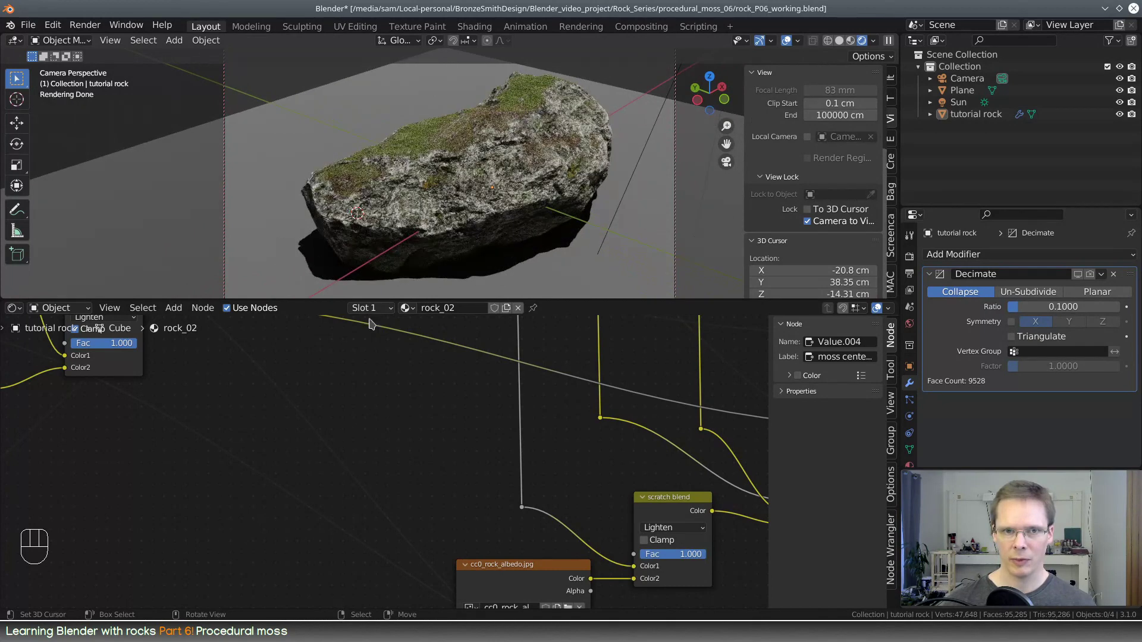
Set the black stop of the moss spread color ramp to position 0.518 and save the file
{"action": "middle_click_drag", "start_coordinate": [368, 323], "coordinate": [520, 482]}
{"action": "left_click_drag", "start_coordinate": [449, 495], "coordinate": [421, 500]}
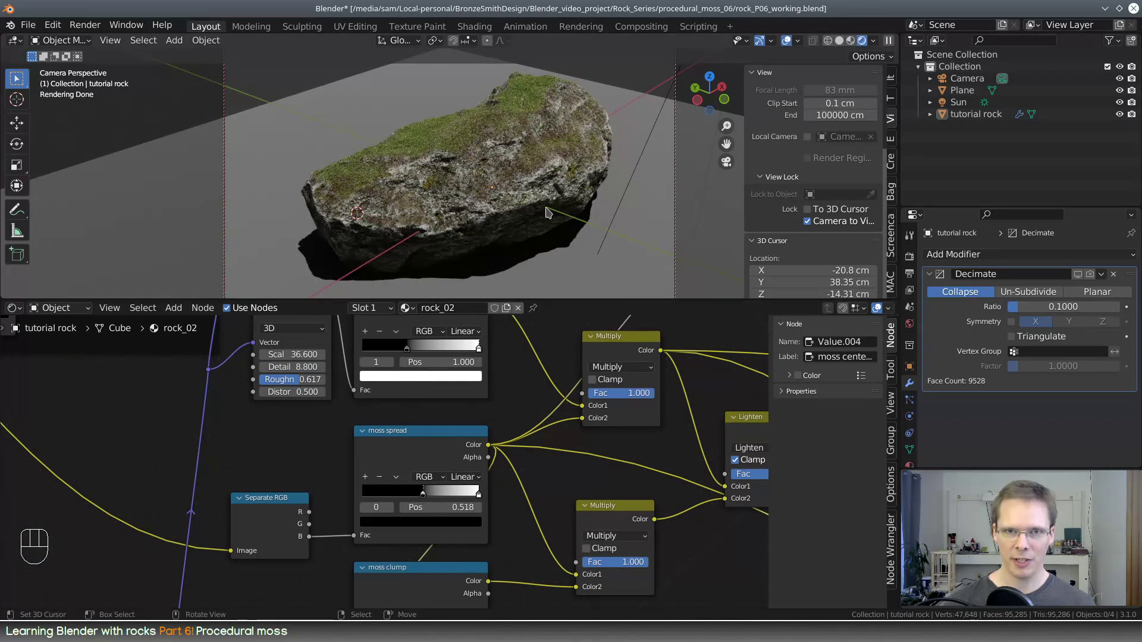
{"action": "middle_click_drag", "start_coordinate": [381, 250], "coordinate": [387, 182]}
{"action": "left_click", "coordinate": [28, 24]}
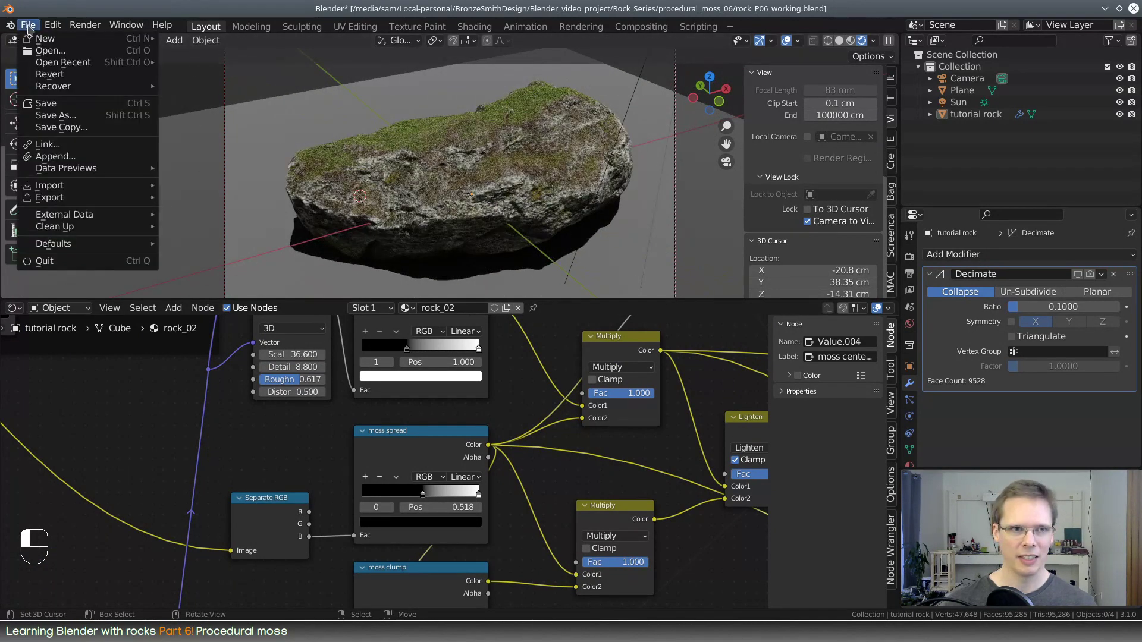
{"action": "left_click", "coordinate": [48, 104]}
Spread the moss further by setting the moss spread ramp's black stop to position 0.245, and save the file again
{"action": "left_click_drag", "start_coordinate": [424, 495], "coordinate": [399, 493]}
{"action": "middle_click_drag", "start_coordinate": [493, 183], "coordinate": [316, 134]}
{"action": "left_click", "coordinate": [30, 27]}
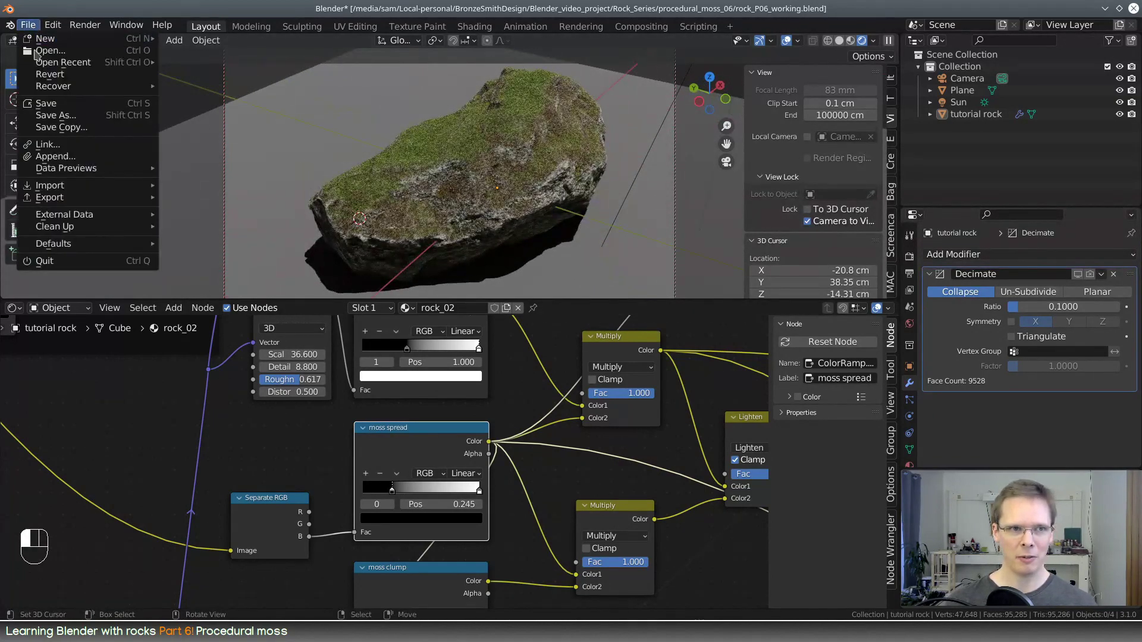
{"action": "left_click", "coordinate": [45, 101]}
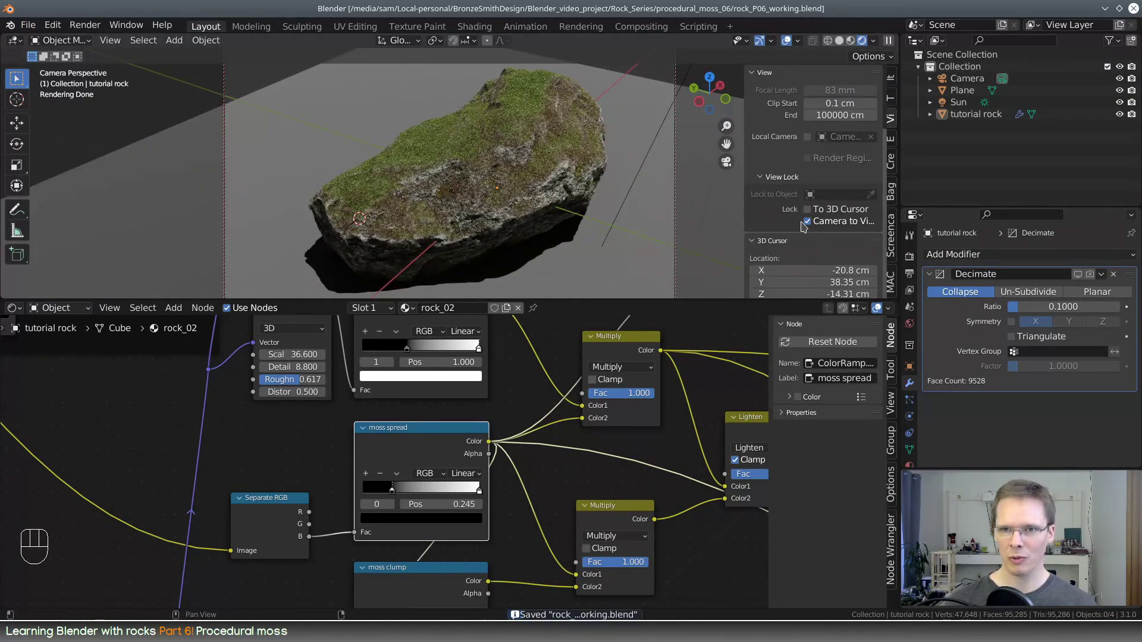
{"action": "scroll", "coordinate": [516, 164], "scroll_direction": "down", "scroll_amount": 3}
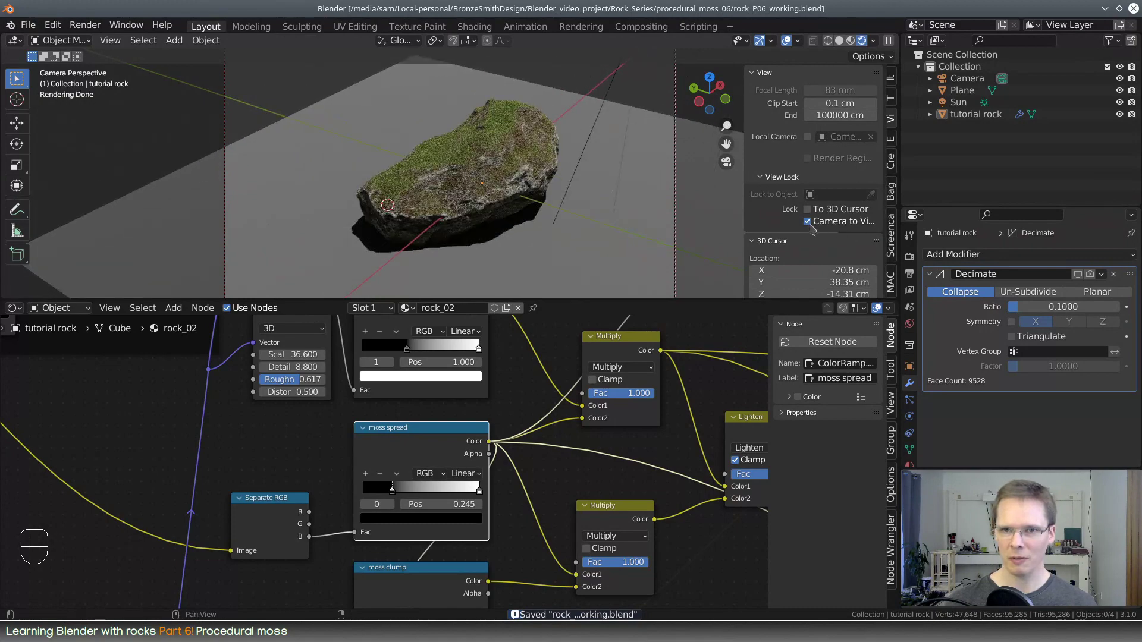
Unlock the camera from the view, select the tutorial rock and duplicate it in place
{"action": "left_click", "coordinate": [807, 223]}
{"action": "middle_click_drag", "start_coordinate": [470, 221], "coordinate": [485, 219]}
{"action": "right_click", "coordinate": [511, 199]}
{"action": "key", "text": "KP_Decimal"}
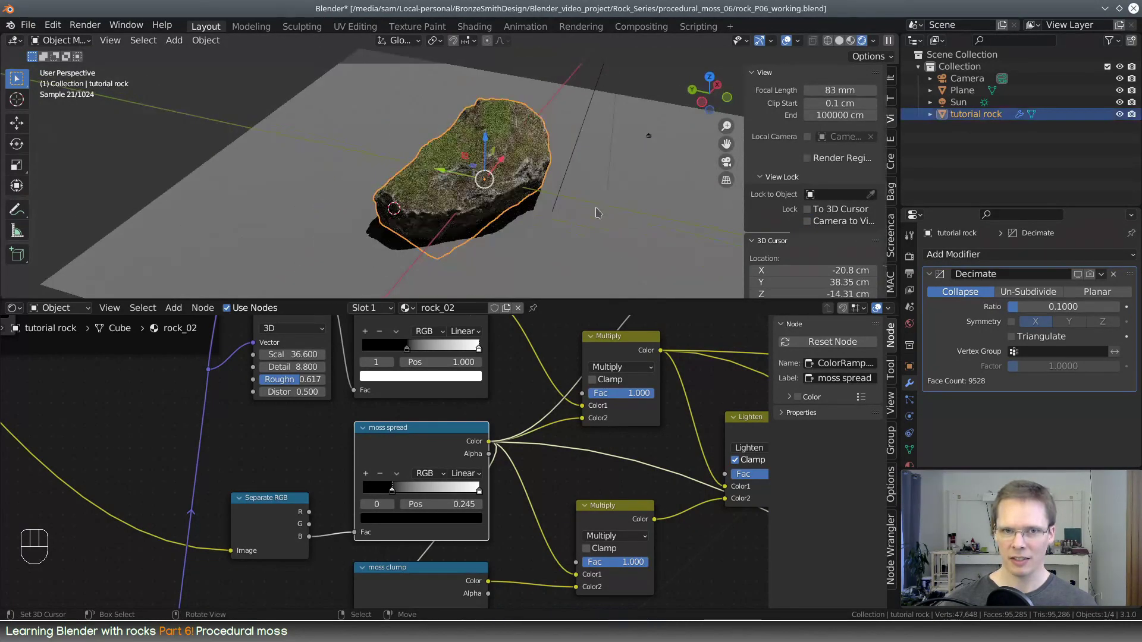
{"action": "middle_click_drag", "start_coordinate": [598, 212], "coordinate": [516, 204]}
{"action": "key", "text": "shift+d"}
{"action": "right_click", "coordinate": [516, 204]}
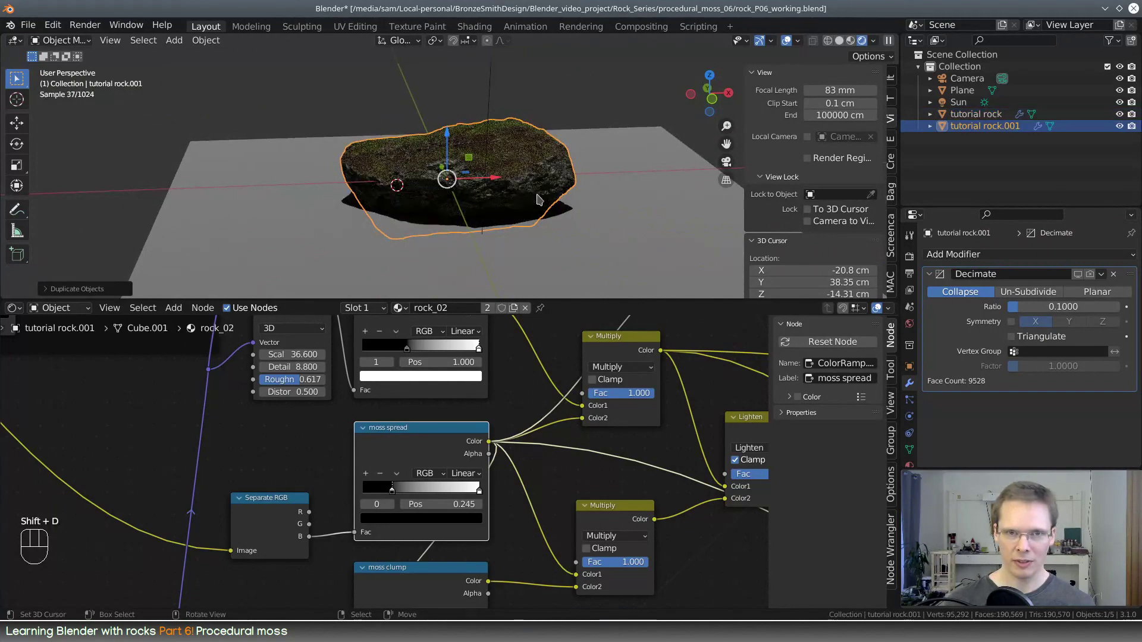
Tilt the duplicate rock, move it beside the original and turn it by about -165° seen from above
{"action": "key", "text": "r"}
{"action": "left_click", "coordinate": [525, 289]}
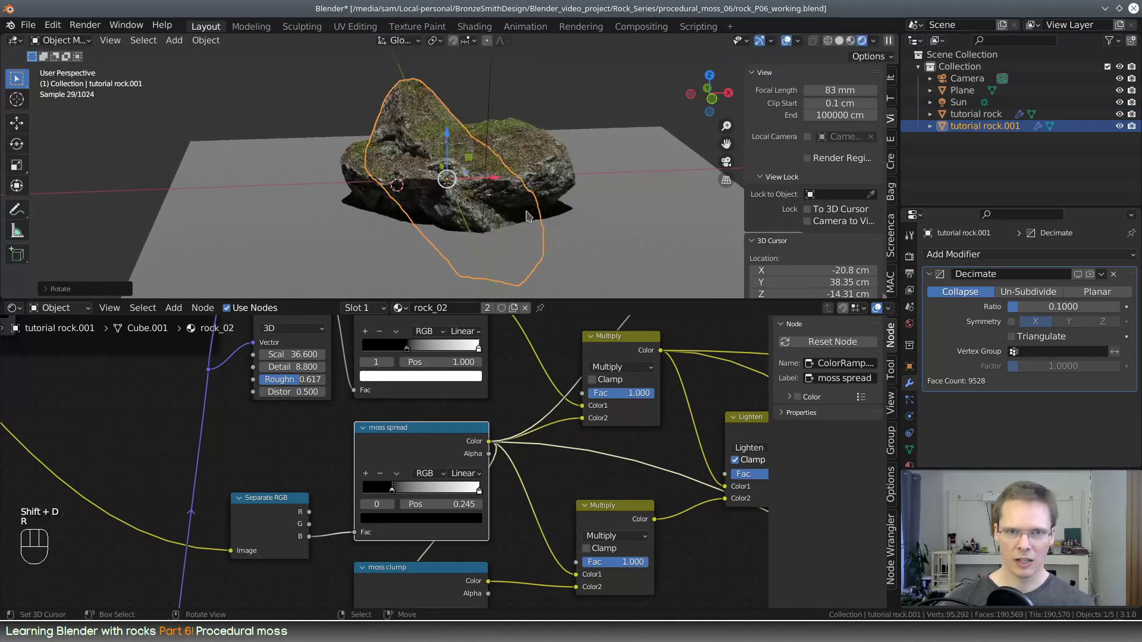
{"action": "middle_click_drag", "start_coordinate": [525, 285], "coordinate": [538, 157]}
{"action": "key", "text": "g"}
{"action": "left_click", "coordinate": [569, 154]}
{"action": "key", "text": "r"}
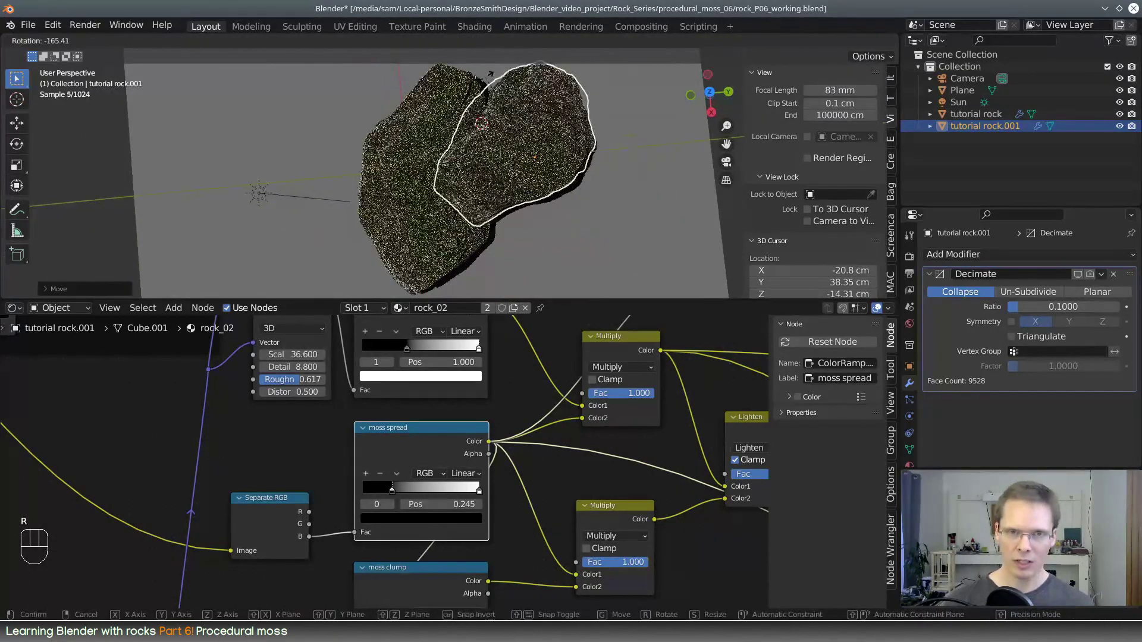
{"action": "left_click", "coordinate": [490, 75]}
Rotate the duplicate rock from a side view so that it stands more upright
{"action": "middle_click_drag", "start_coordinate": [489, 74], "coordinate": [541, 132]}
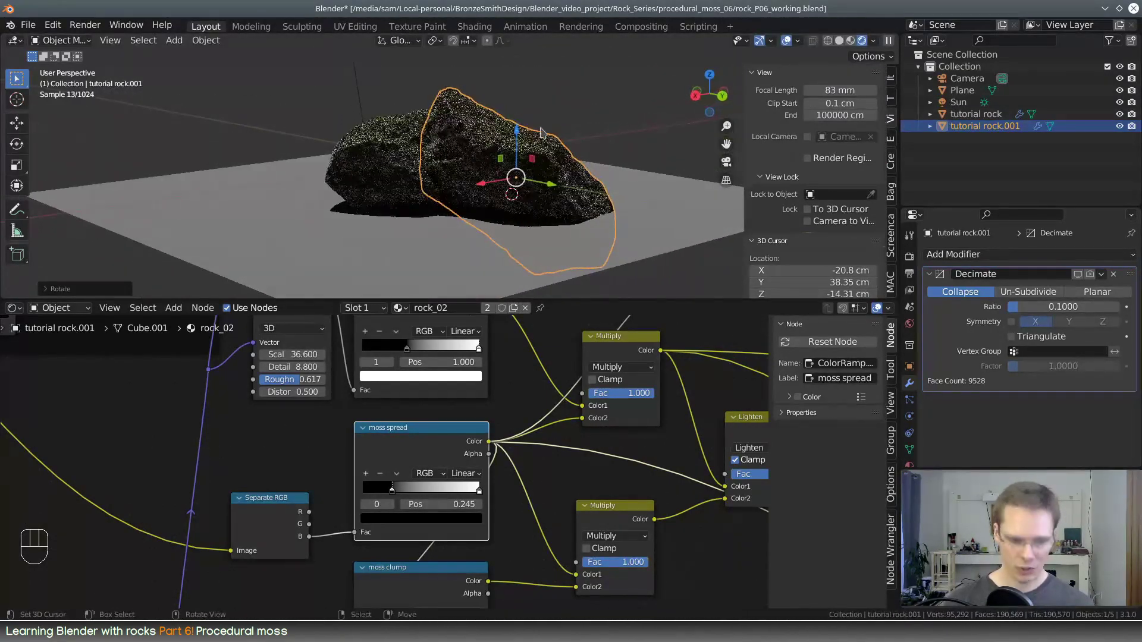
{"action": "key", "text": "r"}
{"action": "left_click", "coordinate": [436, 100]}
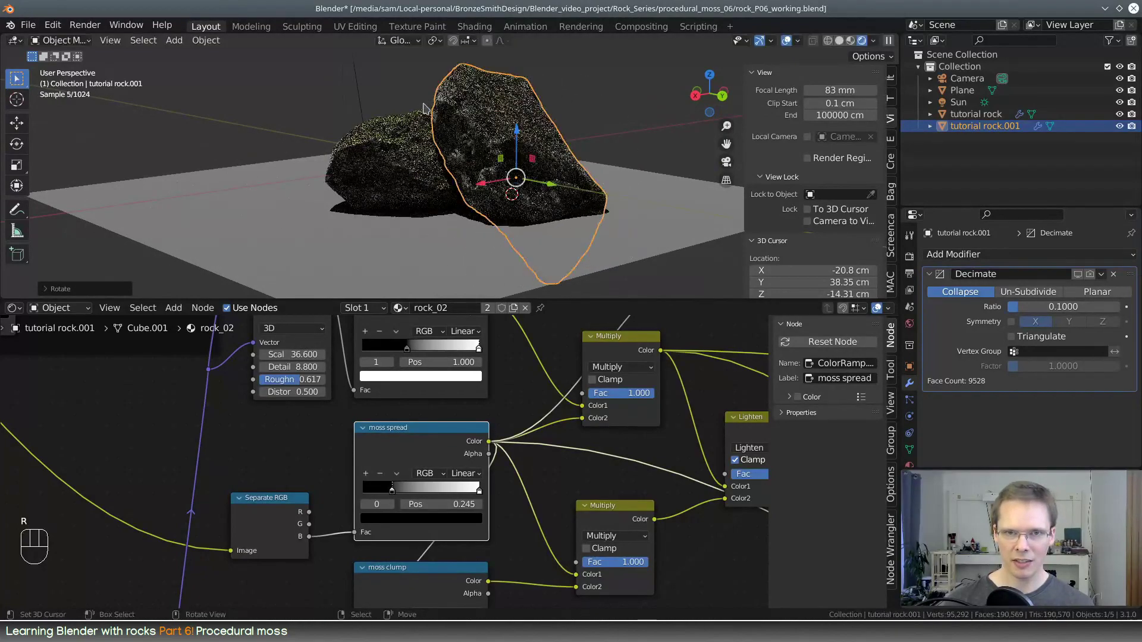
Slide the duplicate rock horizontally along the ground, away from the original rock
{"action": "middle_click_drag", "start_coordinate": [436, 100], "coordinate": [342, 192]}
{"action": "middle_click_drag", "start_coordinate": [484, 193], "coordinate": [576, 230]}
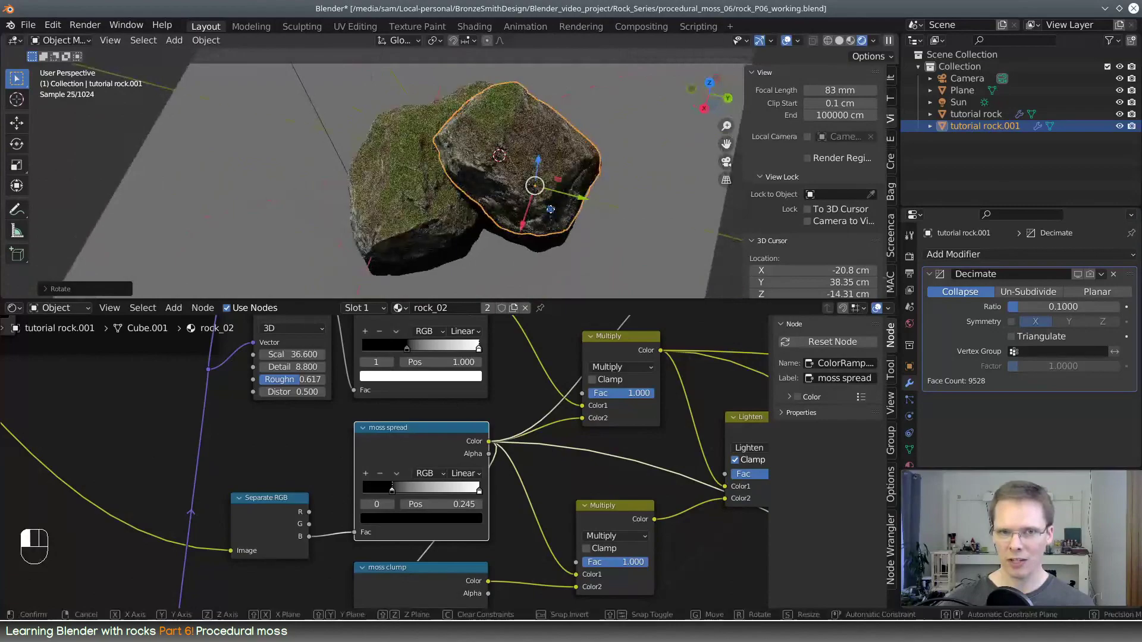
{"action": "left_click_drag", "start_coordinate": [550, 209], "coordinate": [559, 230]}
{"action": "middle_click_drag", "start_coordinate": [476, 199], "coordinate": [432, 168]}
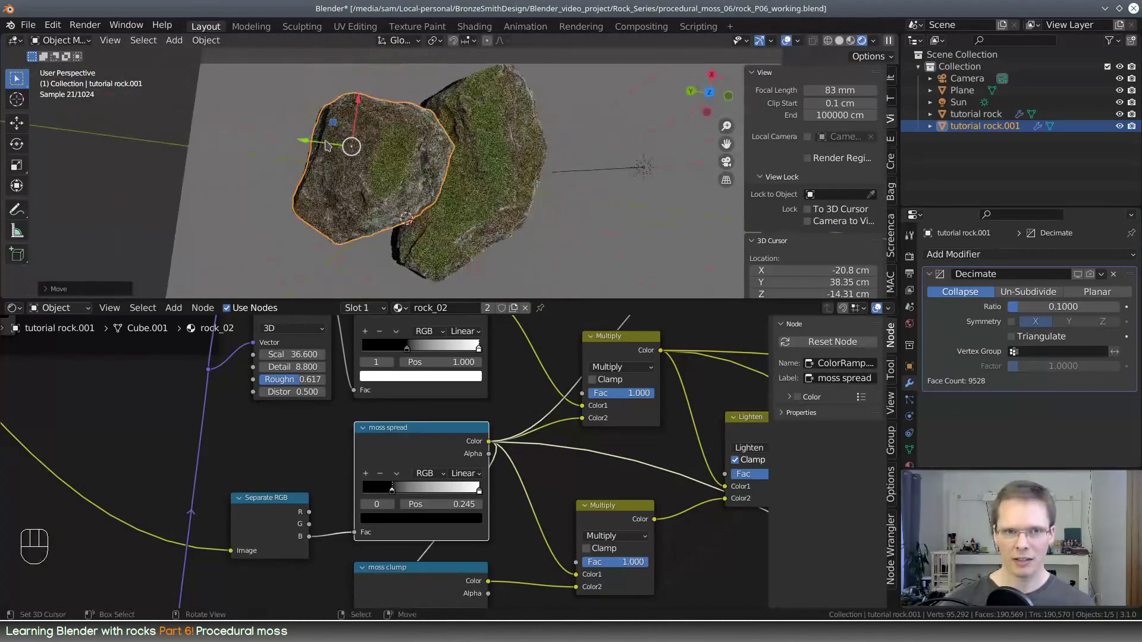
Move the duplicate rock in the vertical YZ plane by about -10.3 cm and 6 cm, then deselect everything
{"action": "middle_click_drag", "start_coordinate": [326, 145], "coordinate": [395, 132]}
{"action": "left_click_drag", "start_coordinate": [319, 146], "coordinate": [331, 116]}
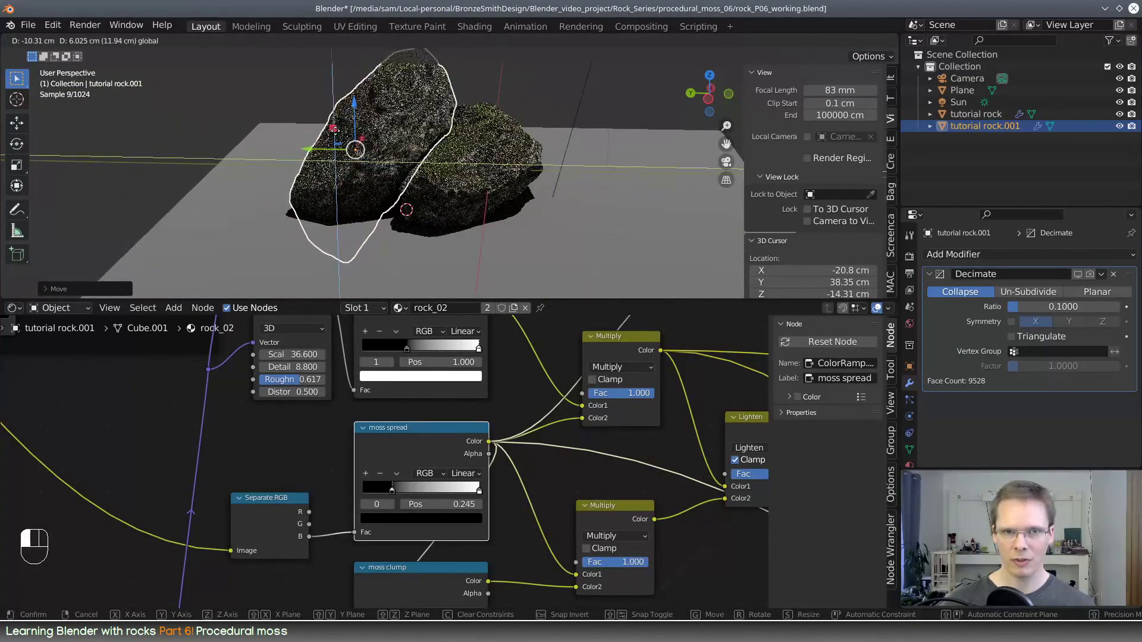
{"action": "left_click_drag", "start_coordinate": [333, 129], "coordinate": [331, 129]}
{"action": "middle_click_drag", "start_coordinate": [357, 136], "coordinate": [309, 199]}
{"action": "key", "text": "alt+a"}
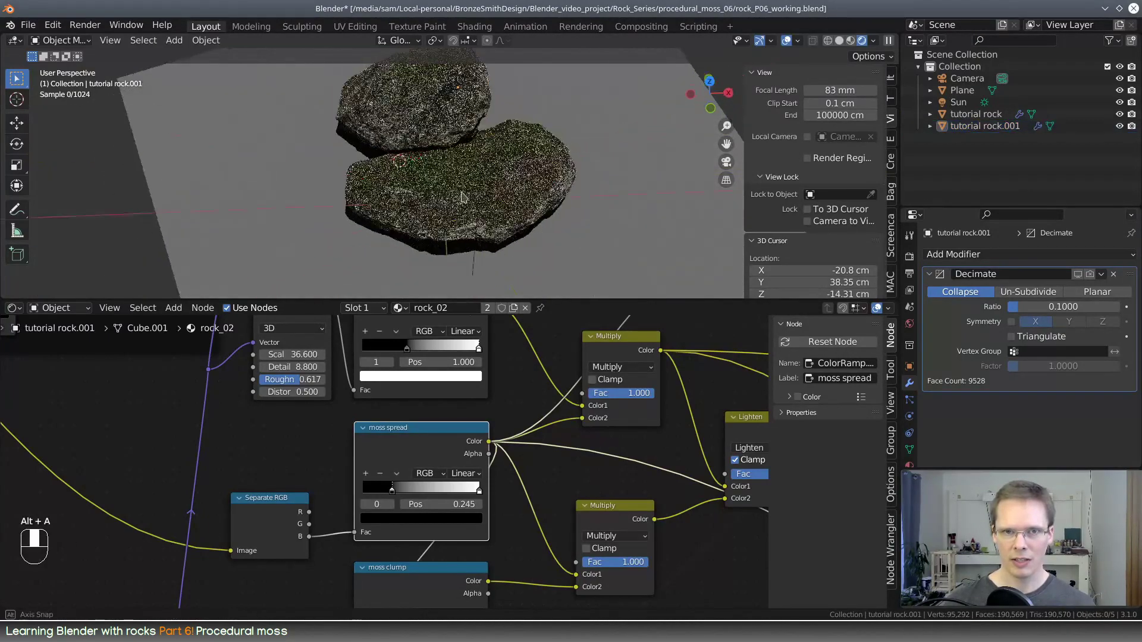
Return to the camera view in an enlarged viewport, lock the camera to the view, reframe both rocks and save the file
{"action": "middle_click_drag", "start_coordinate": [476, 220], "coordinate": [566, 182]}
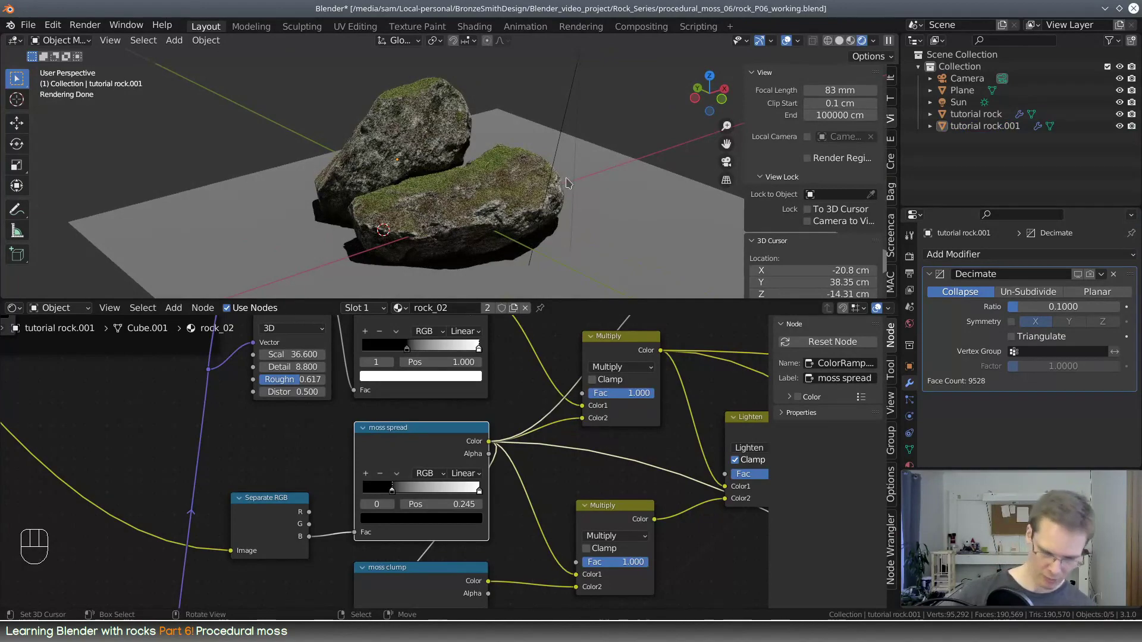
{"action": "key", "text": "KP_0"}
{"action": "left_click_drag", "start_coordinate": [568, 295], "coordinate": [568, 454]}
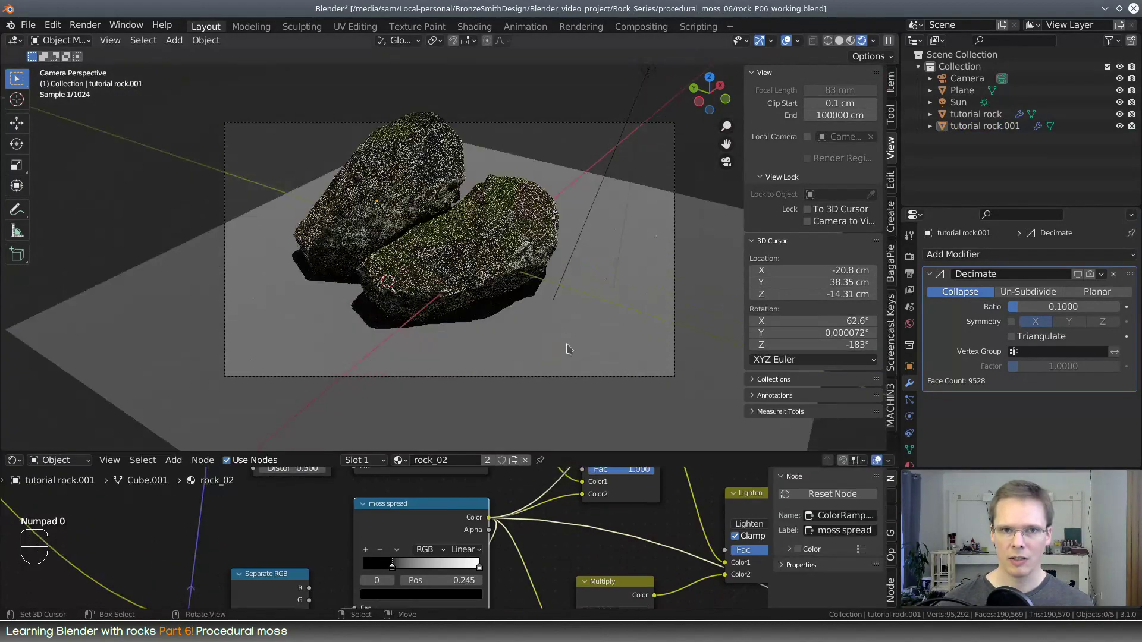
{"action": "left_click", "coordinate": [807, 221]}
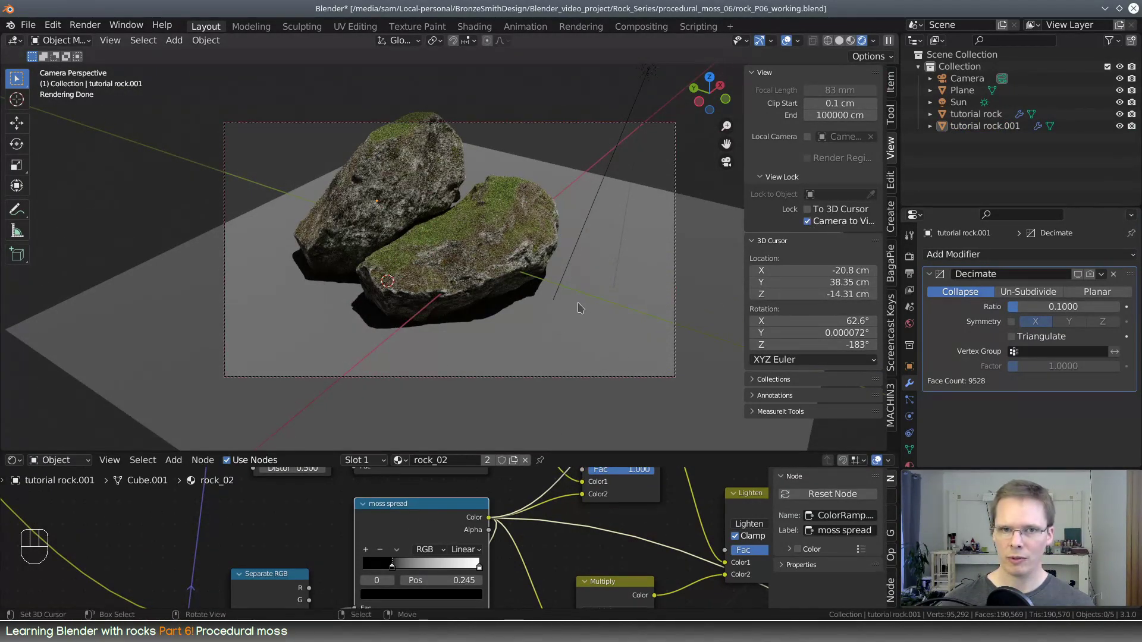
{"action": "middle_click_drag", "start_coordinate": [573, 305], "coordinate": [558, 250]}
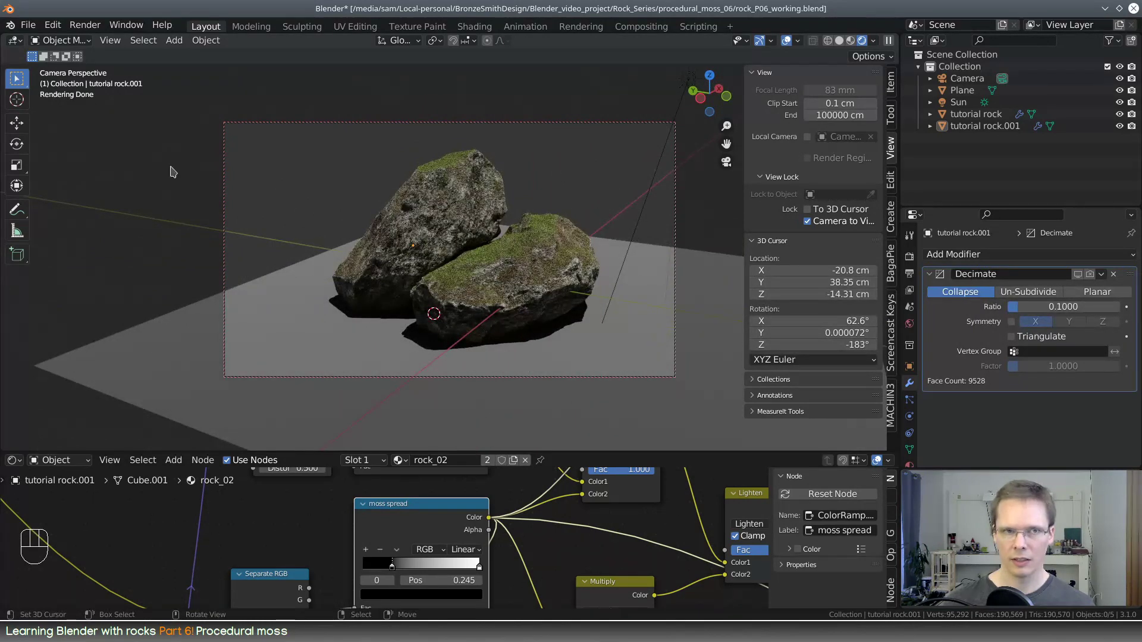
{"action": "left_click", "coordinate": [28, 27]}
{"action": "left_click", "coordinate": [46, 116]}
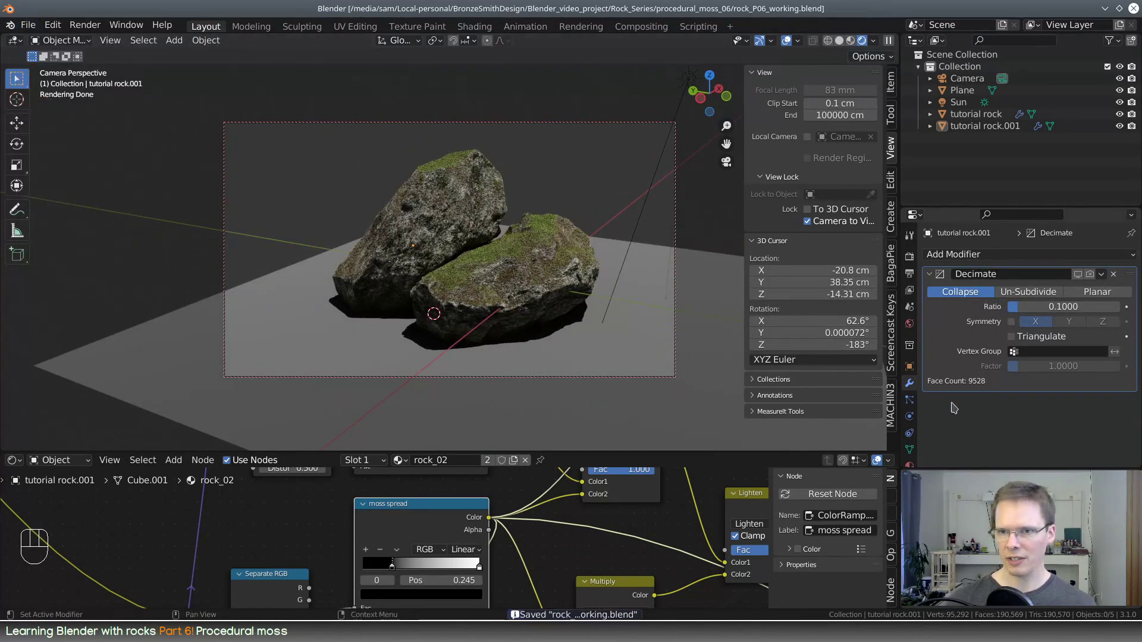
Set the Cycles final render noise threshold to 0.005 and save the file
{"action": "left_click", "coordinate": [910, 322]}
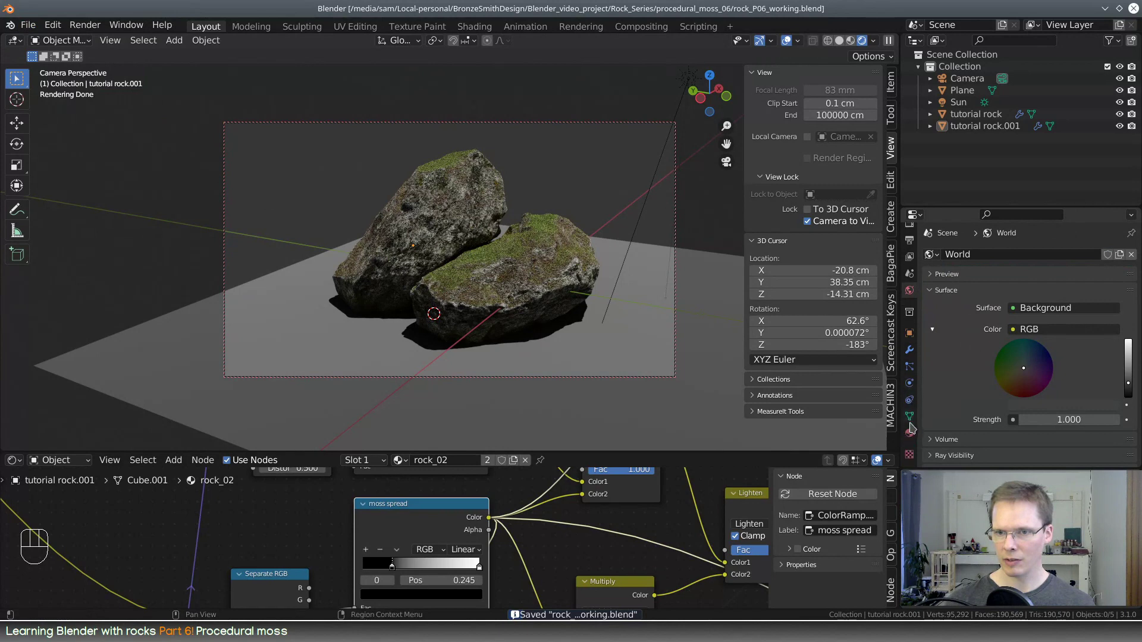
{"action": "left_click", "coordinate": [909, 256]}
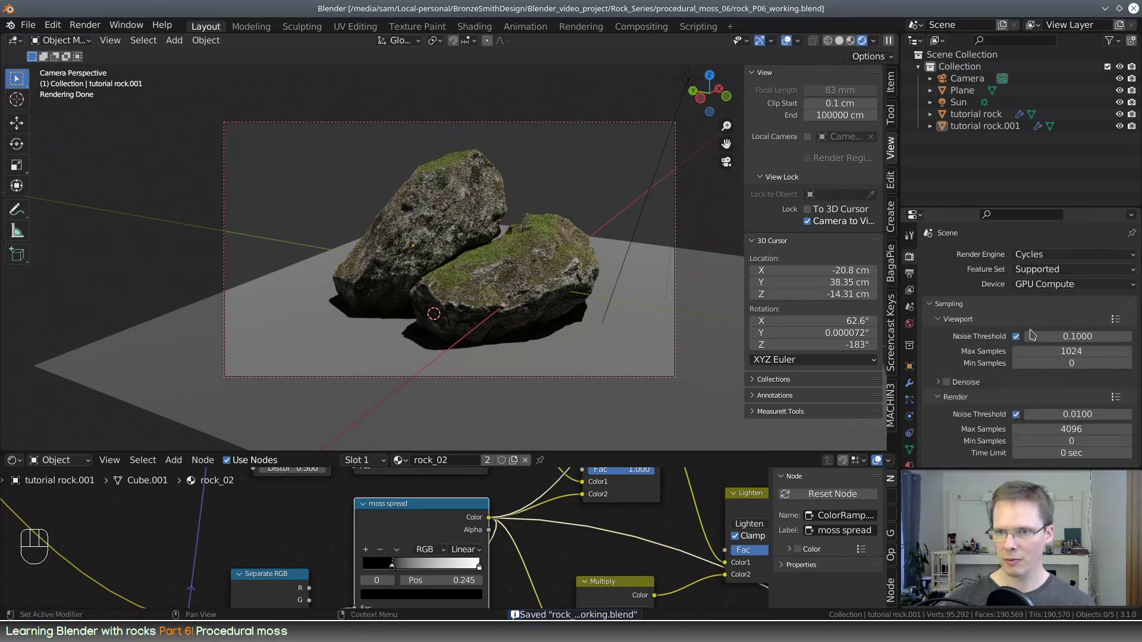
{"action": "scroll", "coordinate": [1080, 342], "scroll_direction": "down", "scroll_amount": 3}
{"action": "left_click", "coordinate": [1079, 342]}
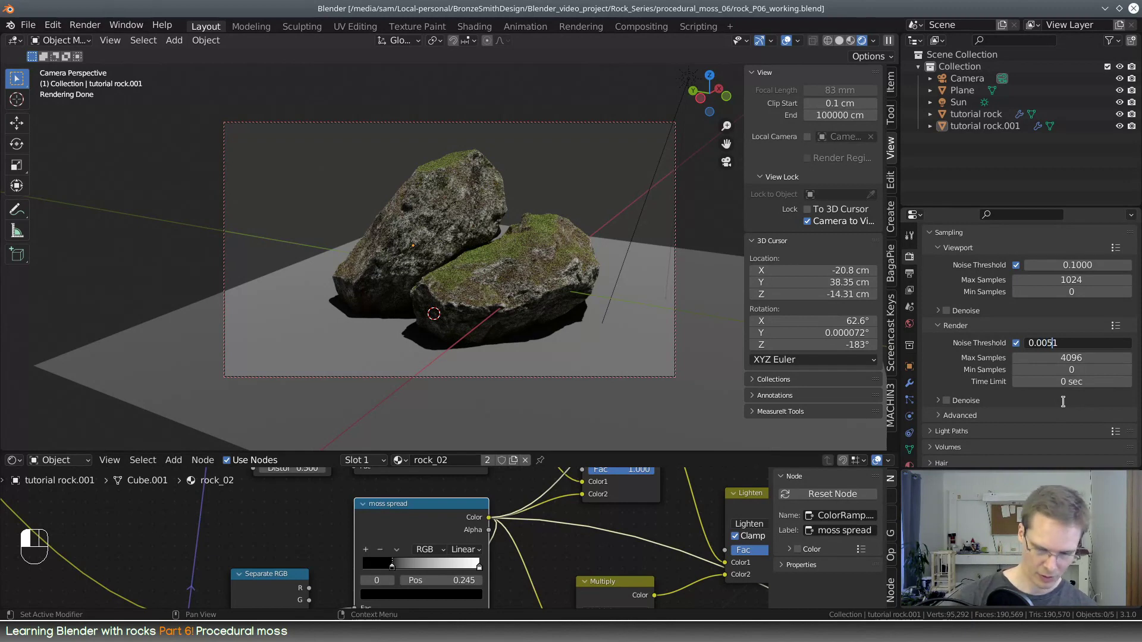
{"action": "type", "text": "0.005"}
{"action": "key", "text": "Return"}
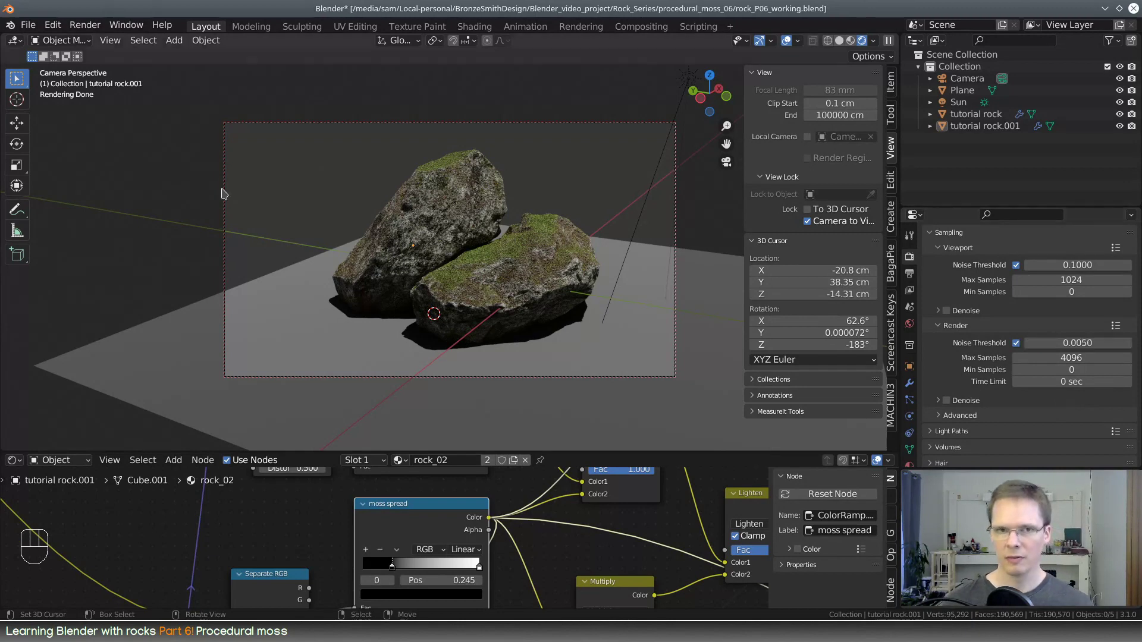
{"action": "left_click", "coordinate": [27, 25]}
{"action": "left_click", "coordinate": [45, 98]}
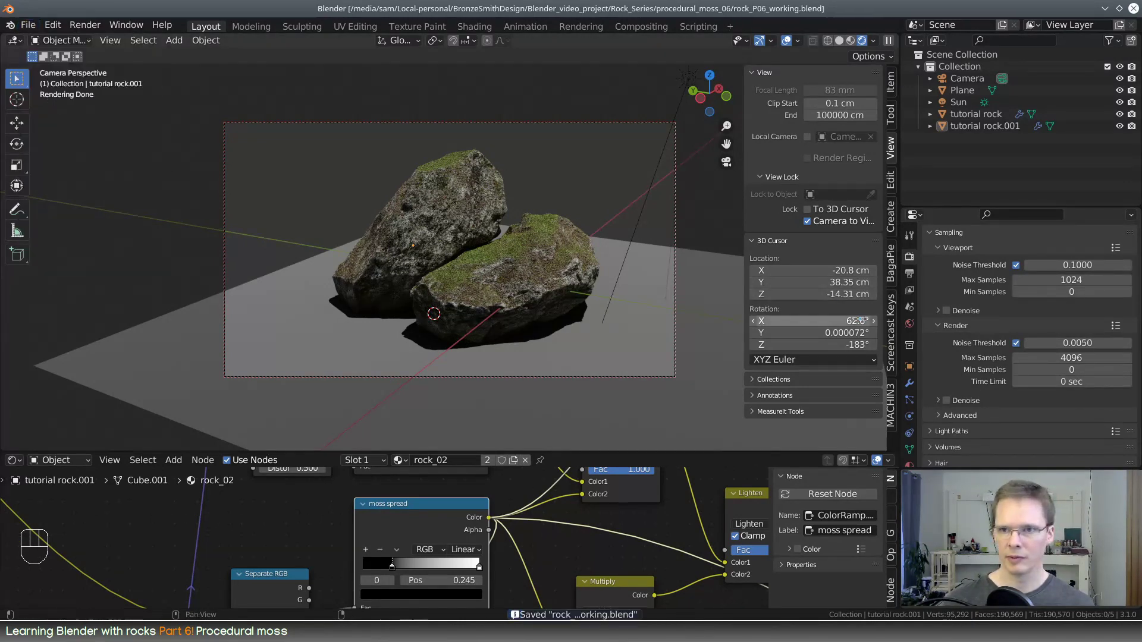
Set the output resolution percentage to 100%
{"action": "left_click", "coordinate": [909, 273]}
{"action": "scroll", "coordinate": [1096, 306], "scroll_direction": "up", "scroll_amount": 3}
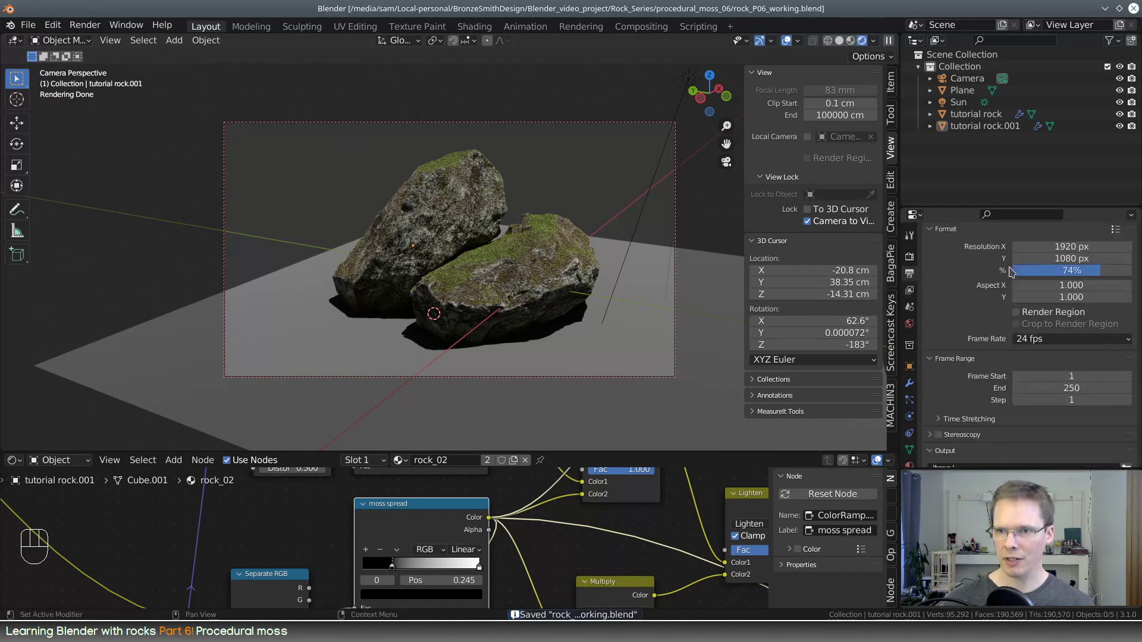
{"action": "left_click_drag", "start_coordinate": [1096, 296], "coordinate": [1133, 296]}
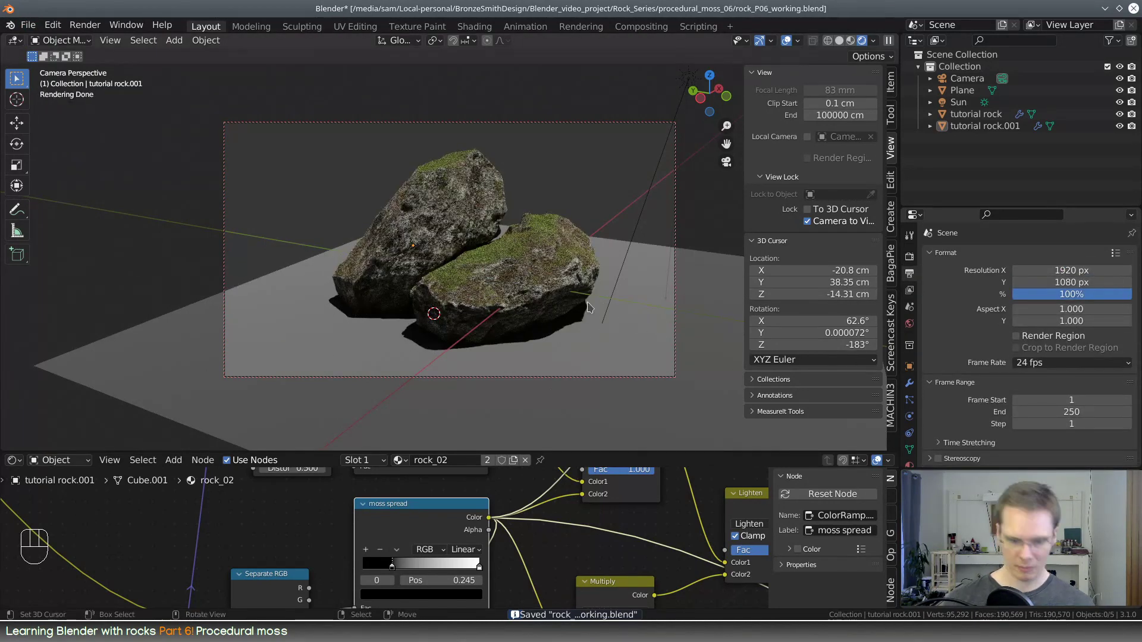
Render the camera's image of both rocks and reposition the render window so that the picture can be viewed
{"action": "key", "text": "F12"}
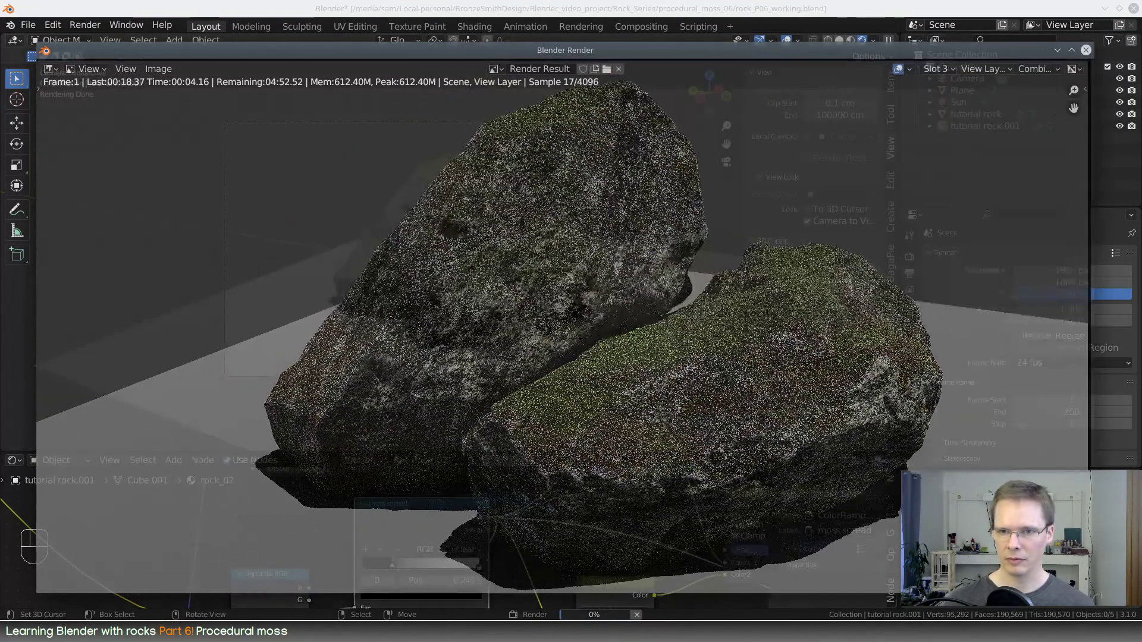
{"action": "left_click_drag", "start_coordinate": [1098, 607], "coordinate": [1096, 608]}
{"action": "left_click_drag", "start_coordinate": [420, 41], "coordinate": [419, 12]}
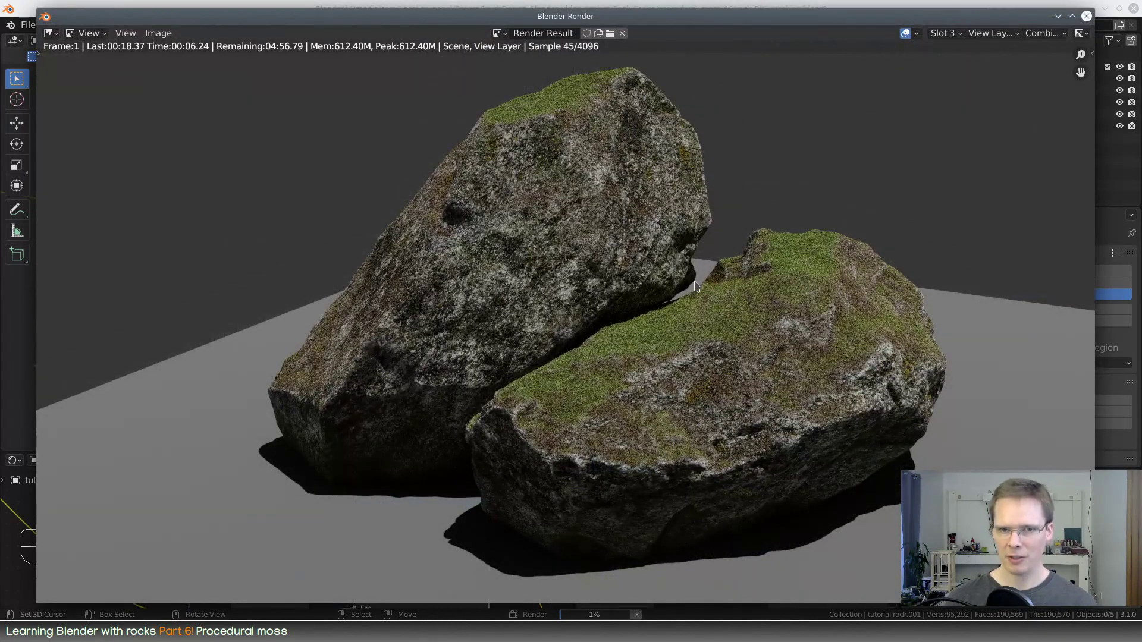